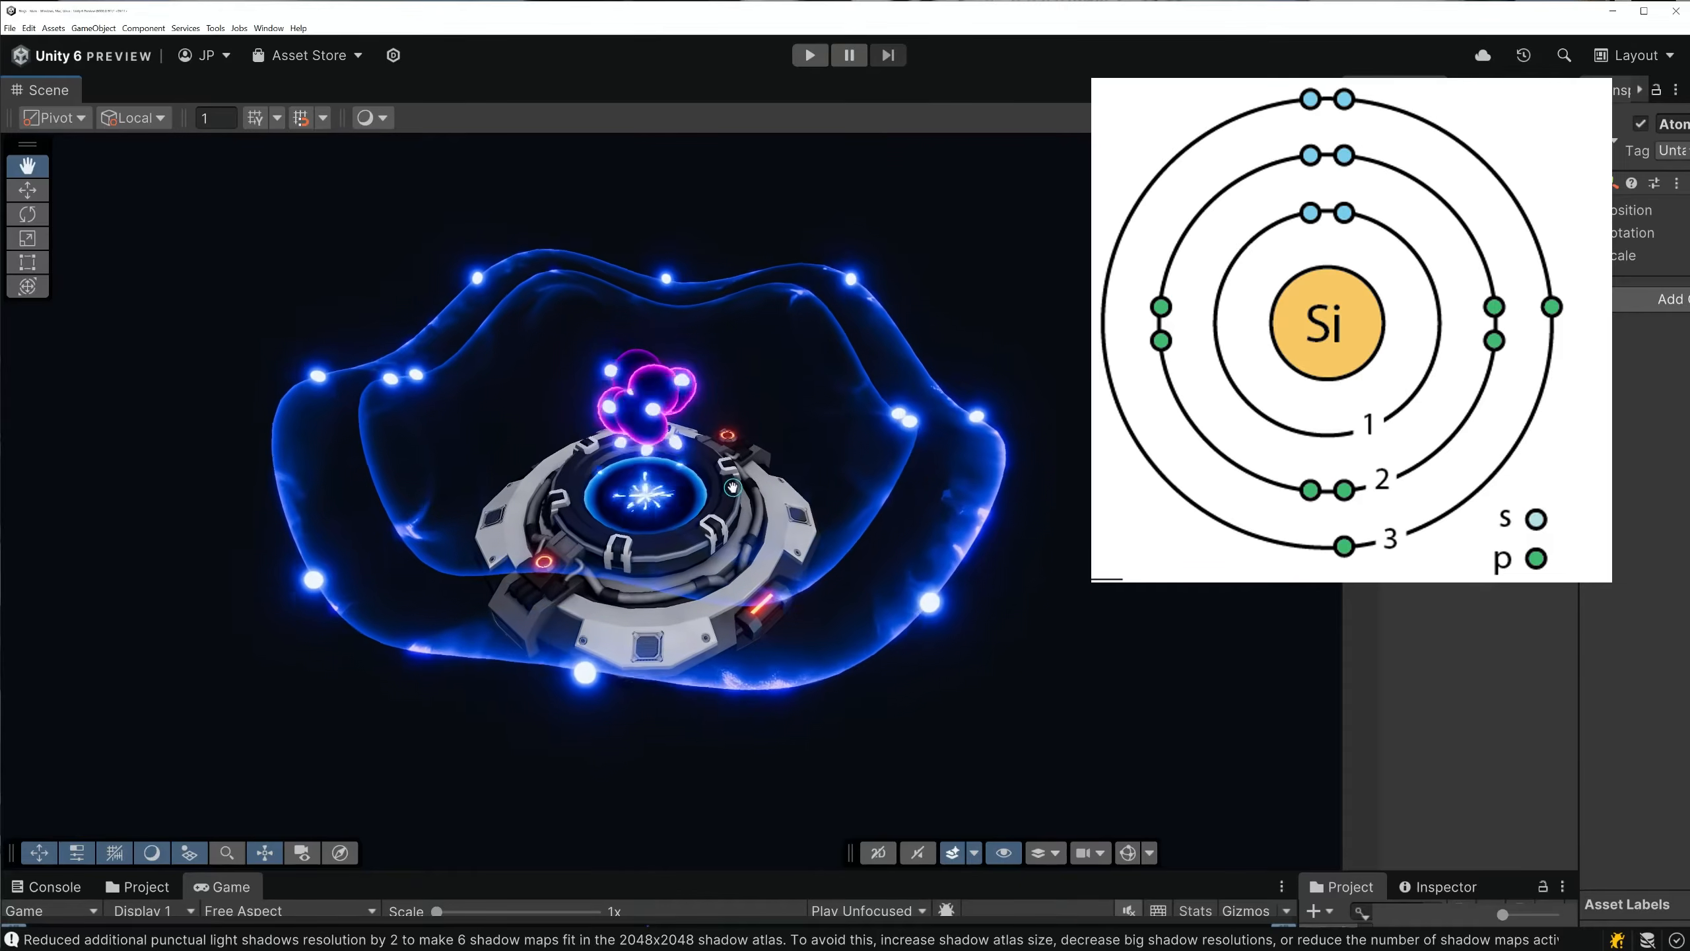
Examine the blue Atom Model A, its core and its surrounding electron rings from several angles
{"action": "key", "text": "alt"}
{"action": "left_click_drag", "start_coordinate": [753, 465], "coordinate": [809, 536], "text": "alt"}
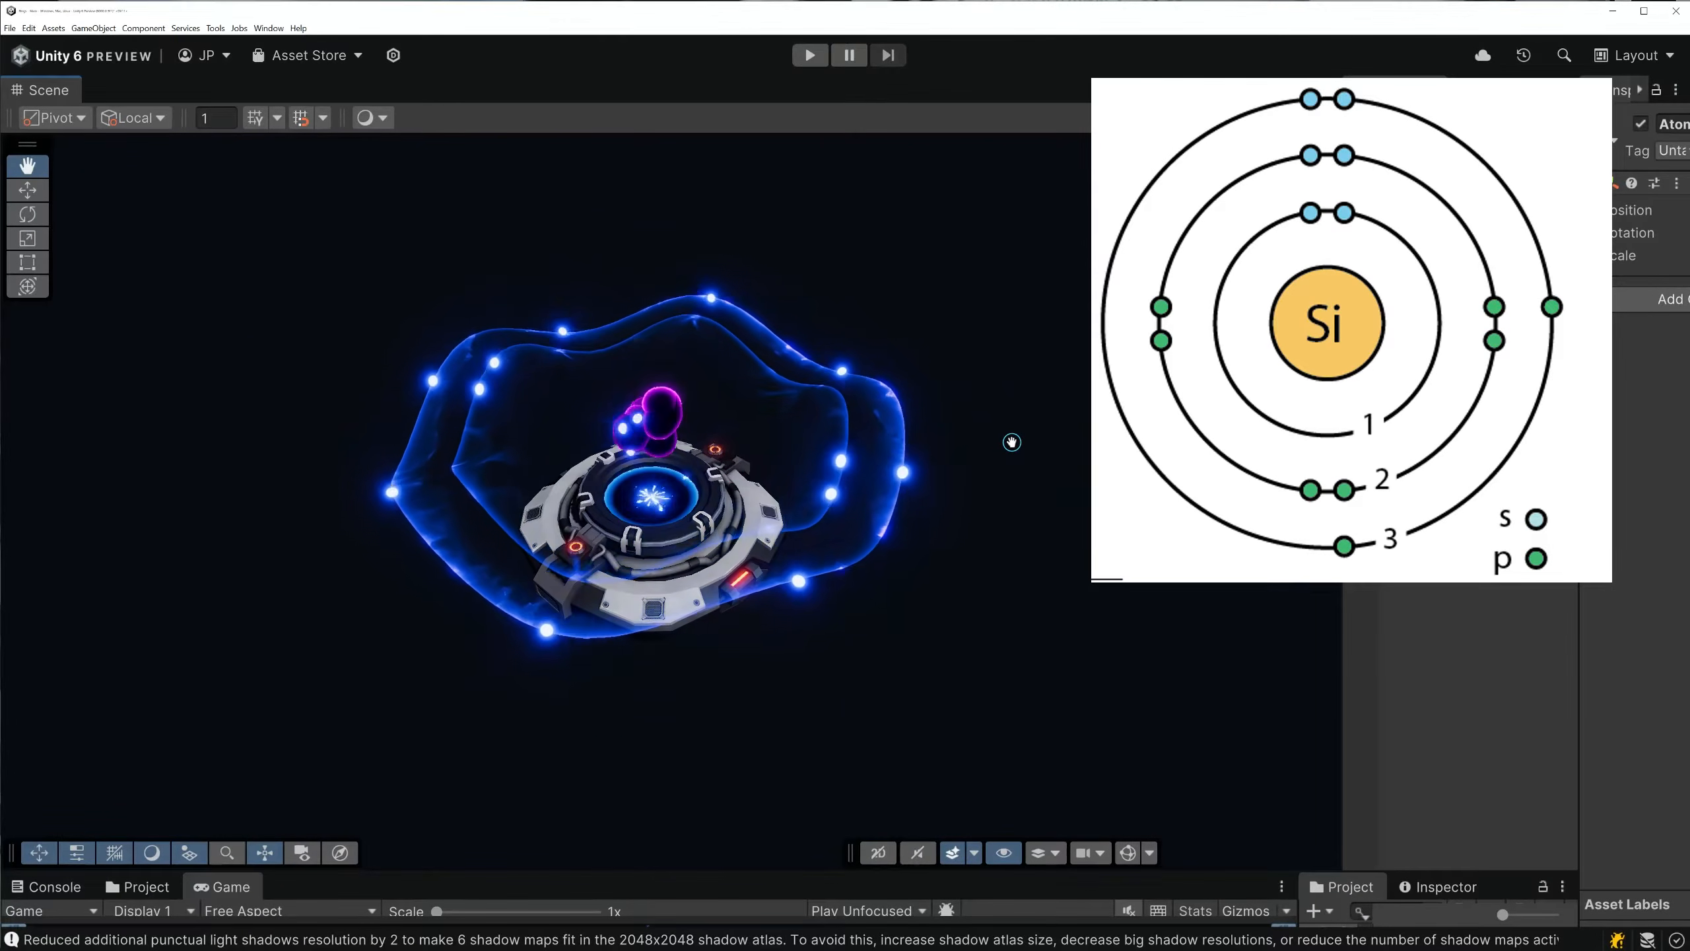
{"action": "right_click_drag", "start_coordinate": [1001, 421], "coordinate": [883, 478]}
{"action": "left_click_drag", "start_coordinate": [883, 478], "coordinate": [847, 465]}
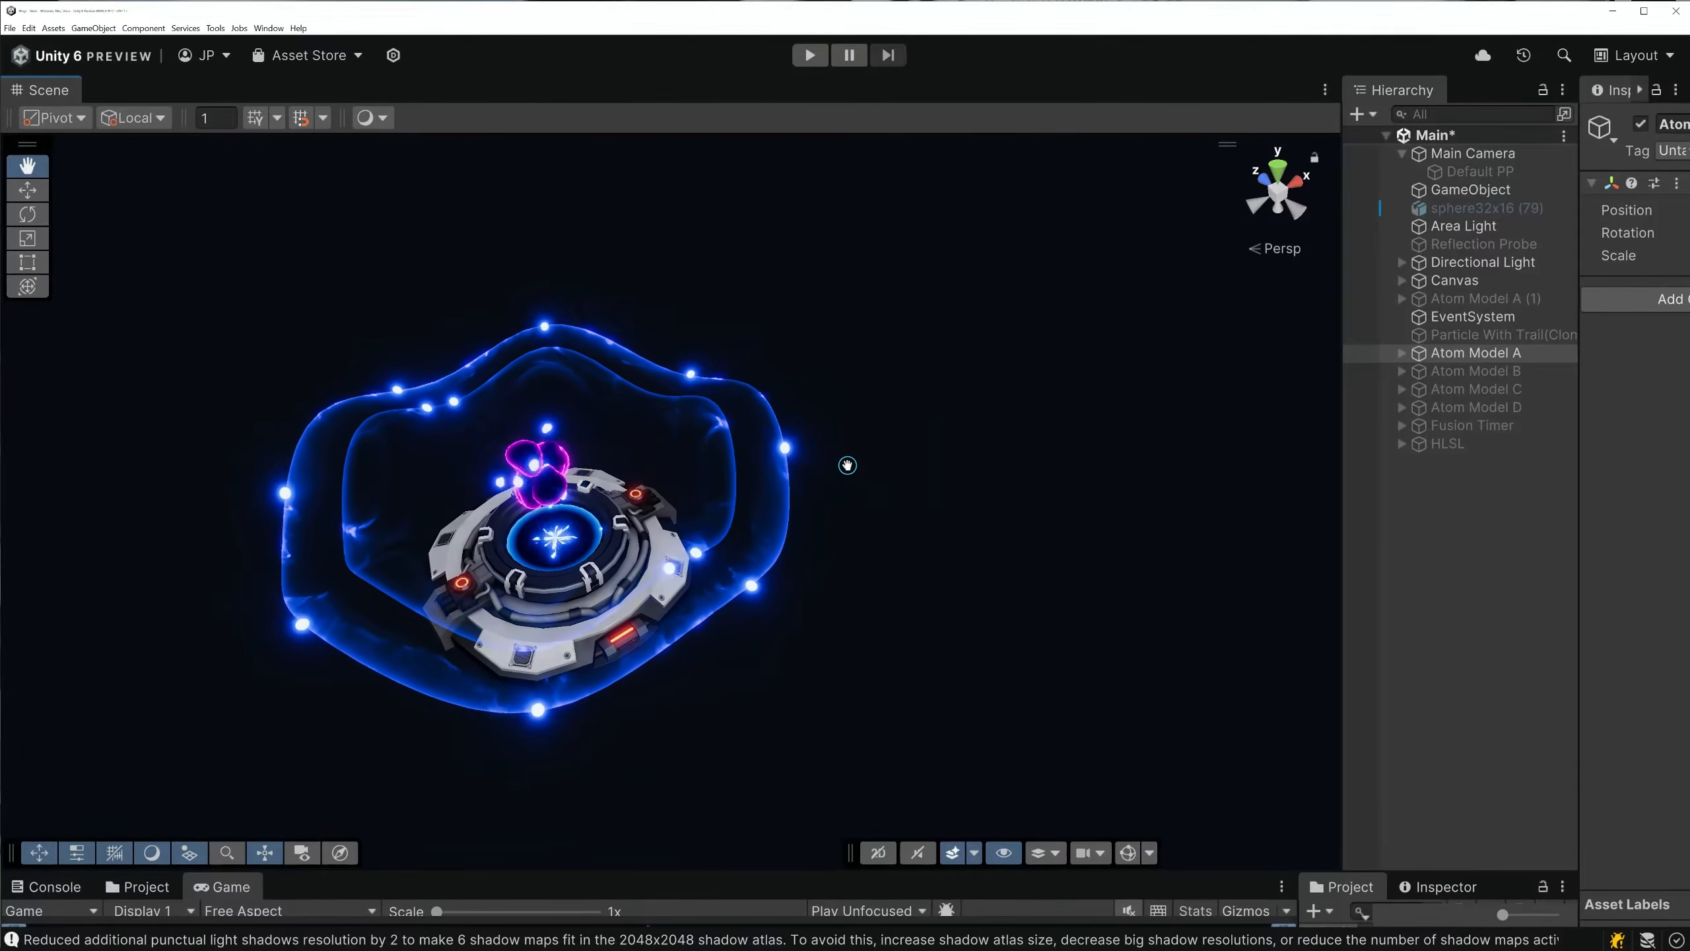
{"action": "right_click_drag", "start_coordinate": [598, 474], "coordinate": [602, 469]}
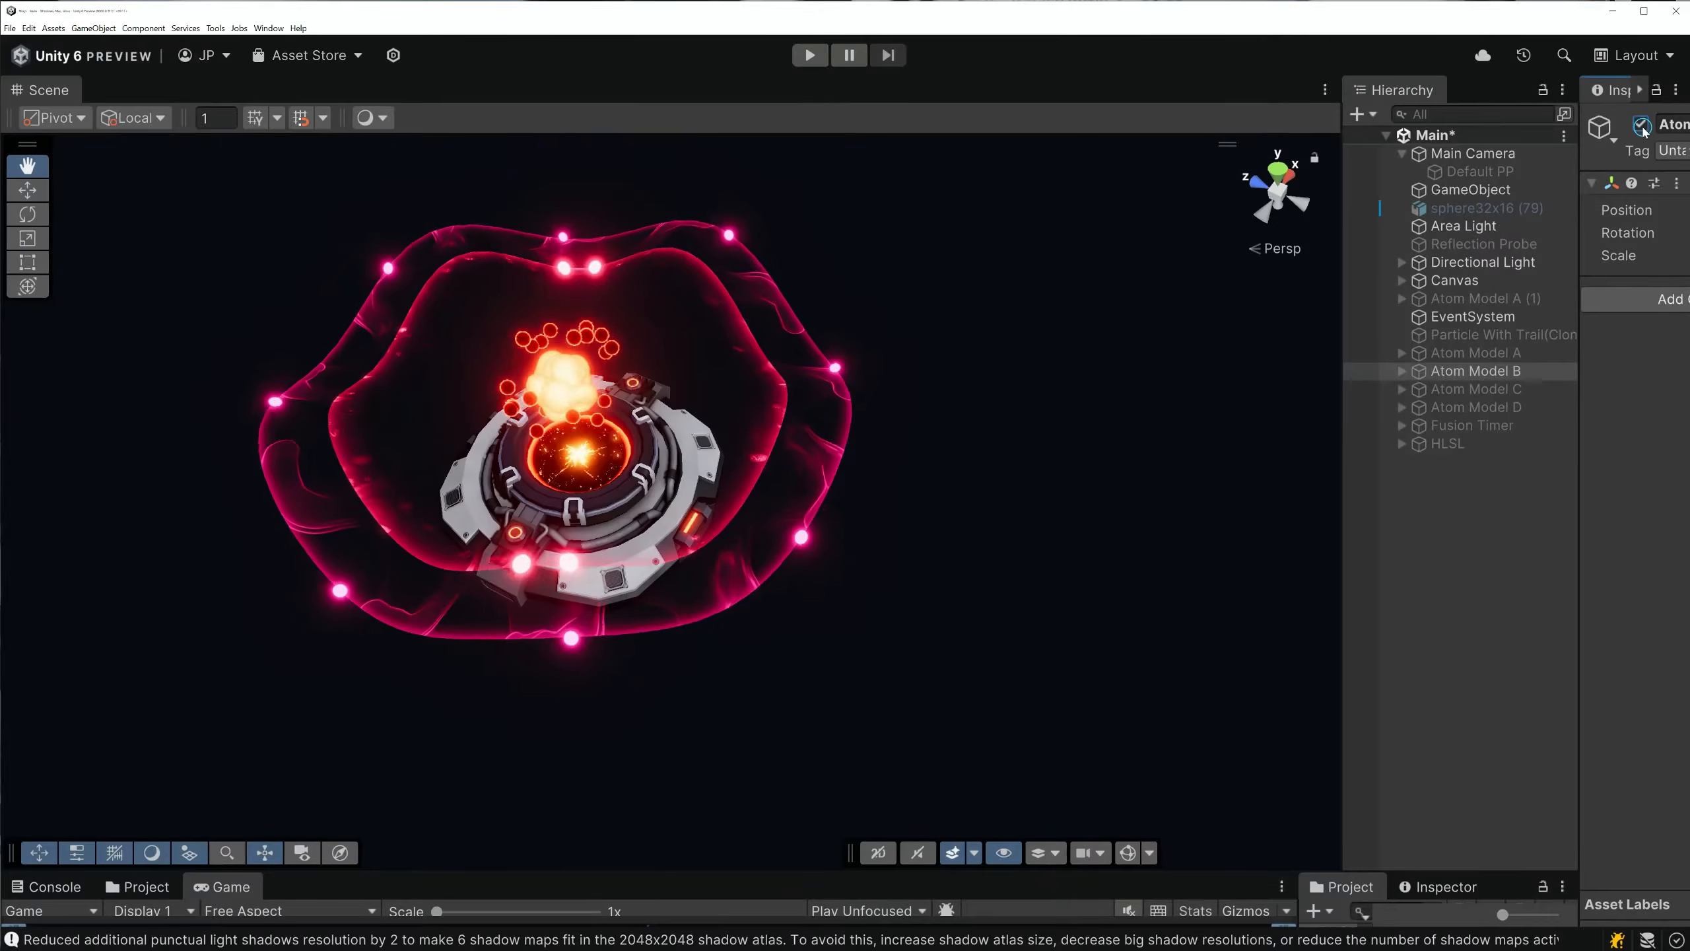
Examine the red Atom Model B from several angles, both close up on its core and with its rings in full view
{"action": "right_click_drag", "start_coordinate": [1056, 449], "coordinate": [842, 458]}
{"action": "left_click_drag", "start_coordinate": [807, 487], "coordinate": [793, 447]}
{"action": "right_click_drag", "start_coordinate": [789, 440], "coordinate": [743, 359]}
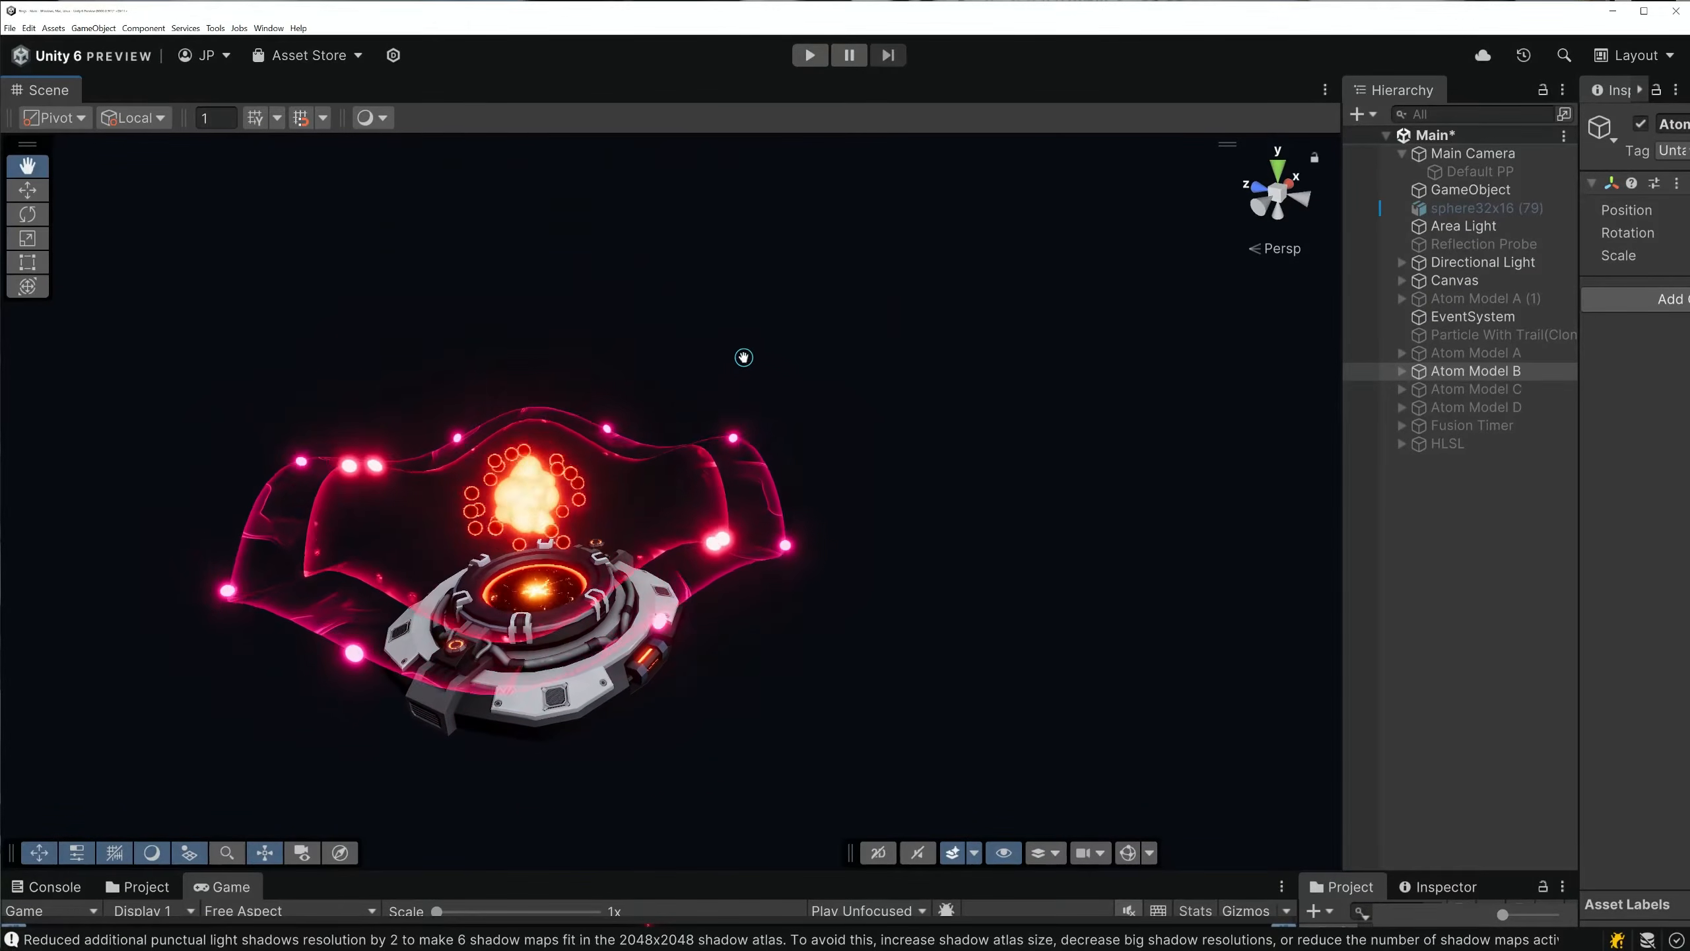
{"action": "left_click_drag", "start_coordinate": [743, 360], "coordinate": [761, 335]}
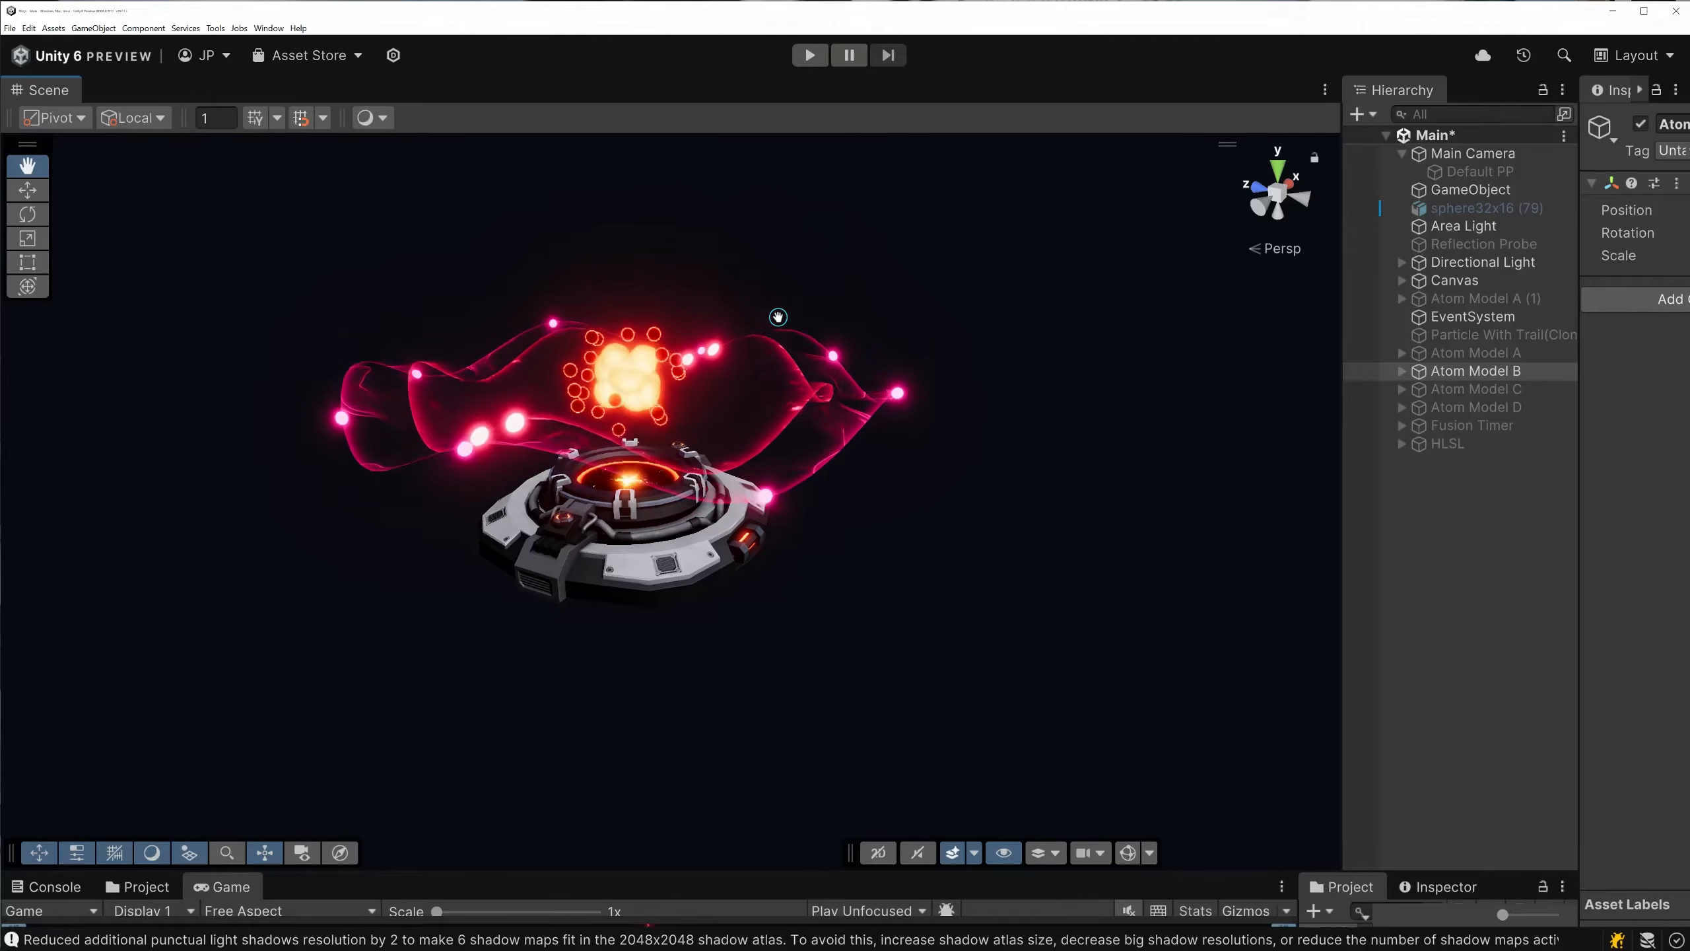
{"action": "right_click_drag", "start_coordinate": [766, 360], "coordinate": [733, 501]}
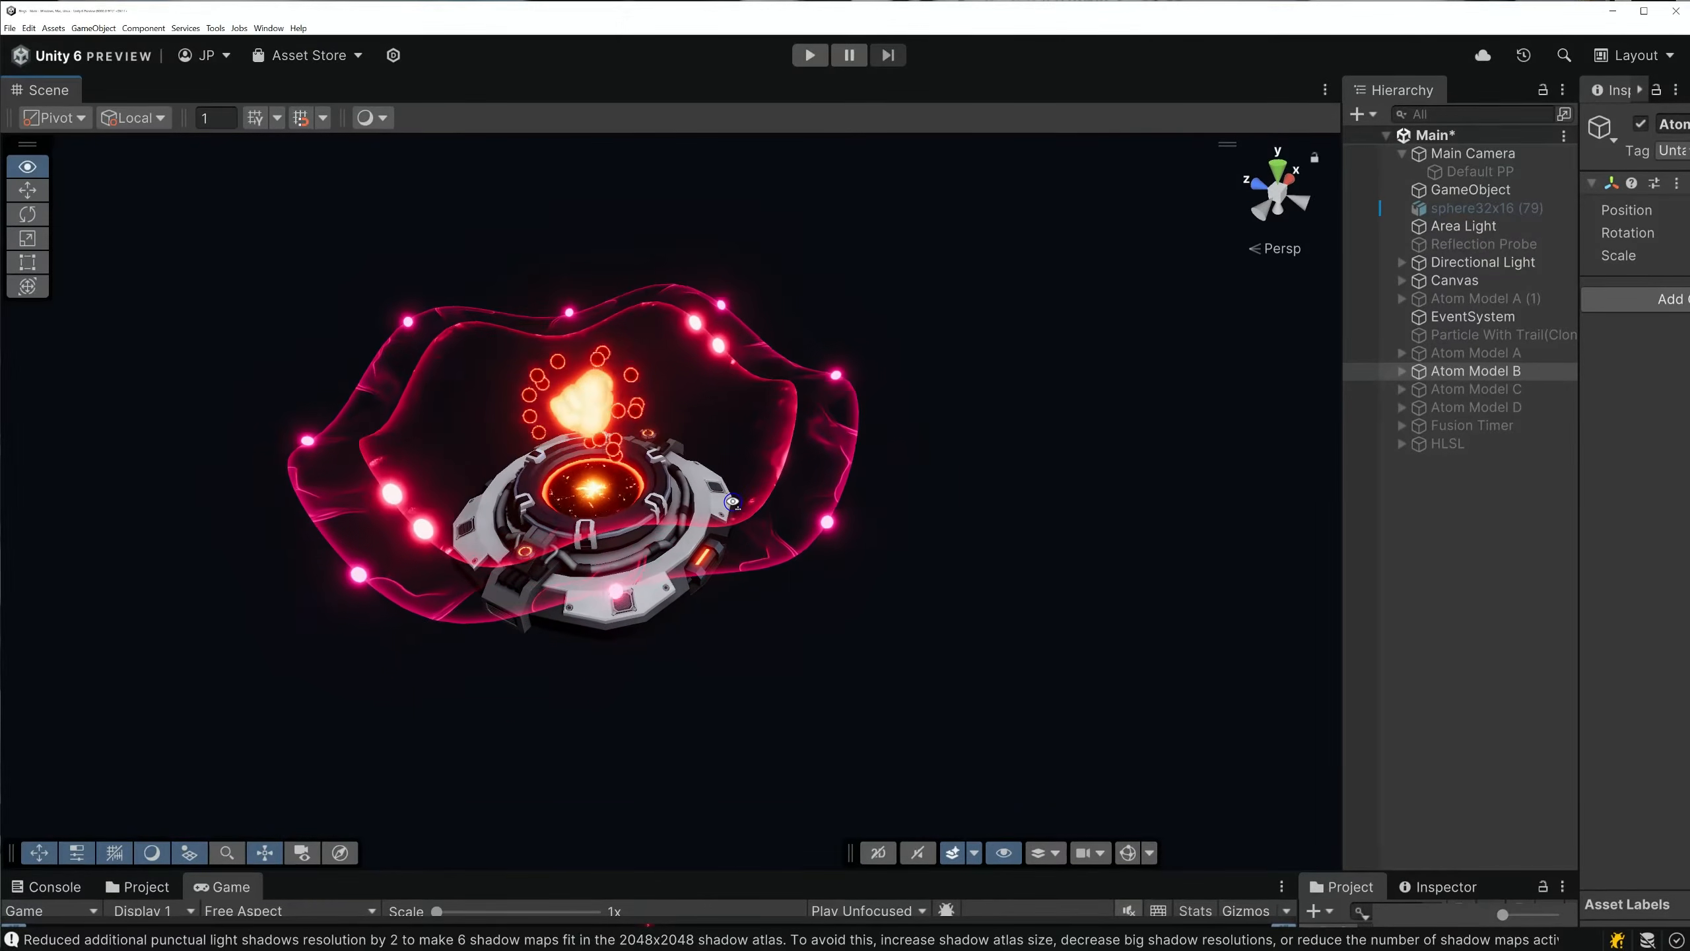
{"action": "scroll", "coordinate": [651, 518], "scroll_direction": "up", "scroll_amount": 10}
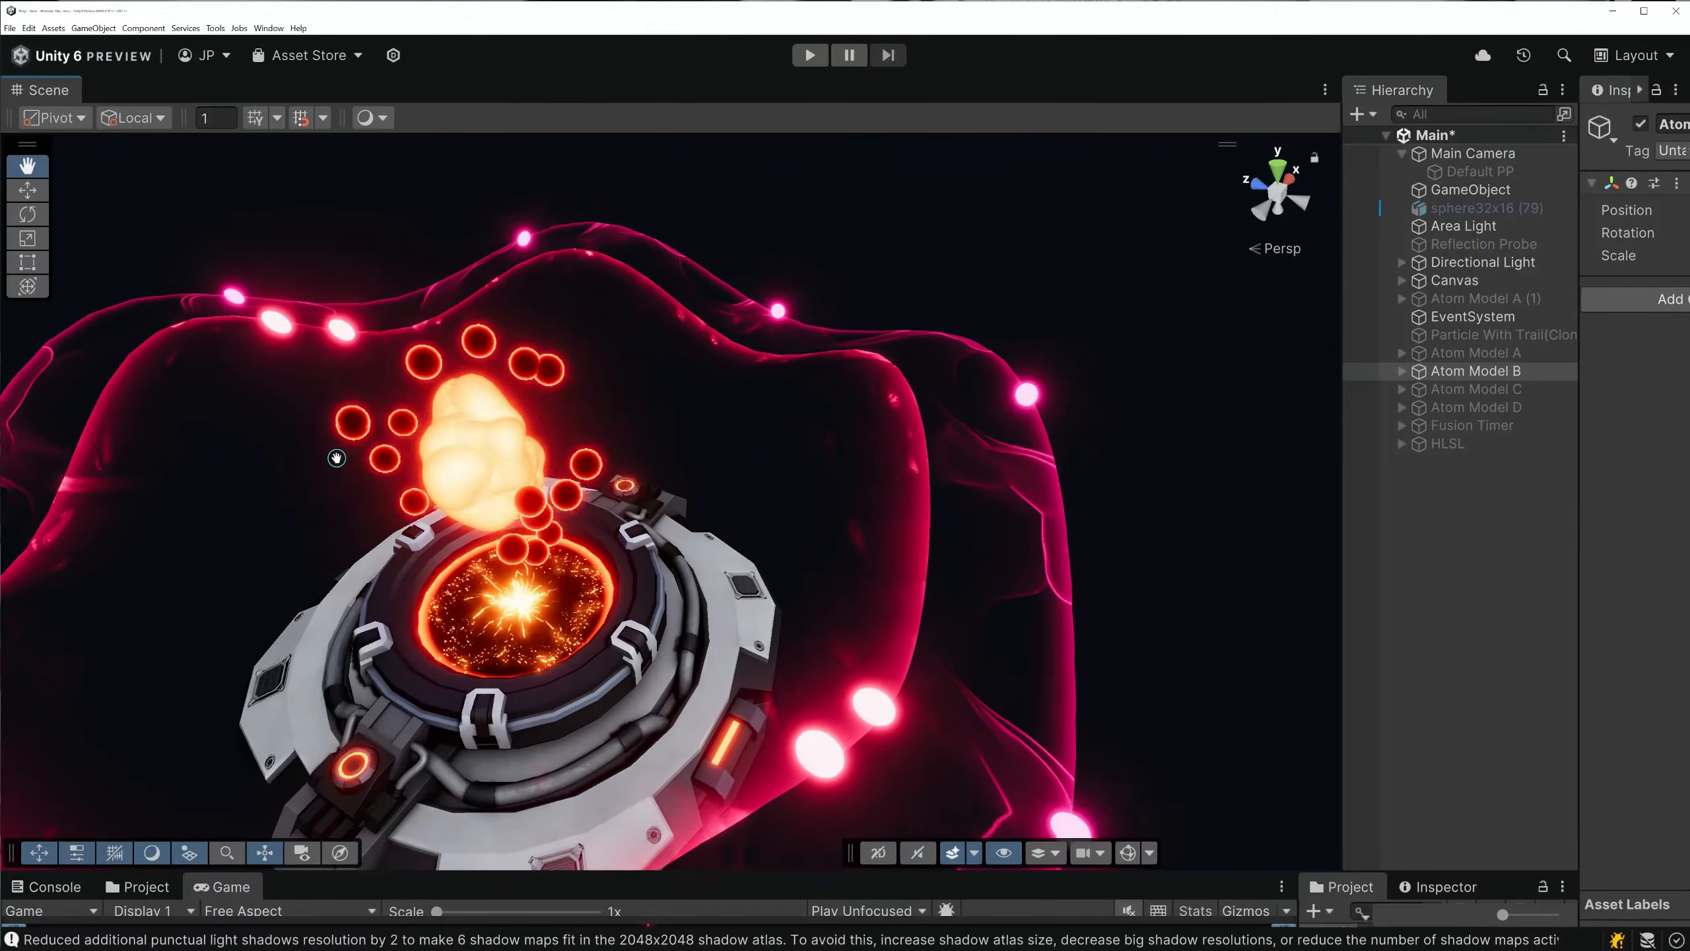
{"action": "scroll", "coordinate": [394, 451], "scroll_direction": "down", "scroll_amount": 10}
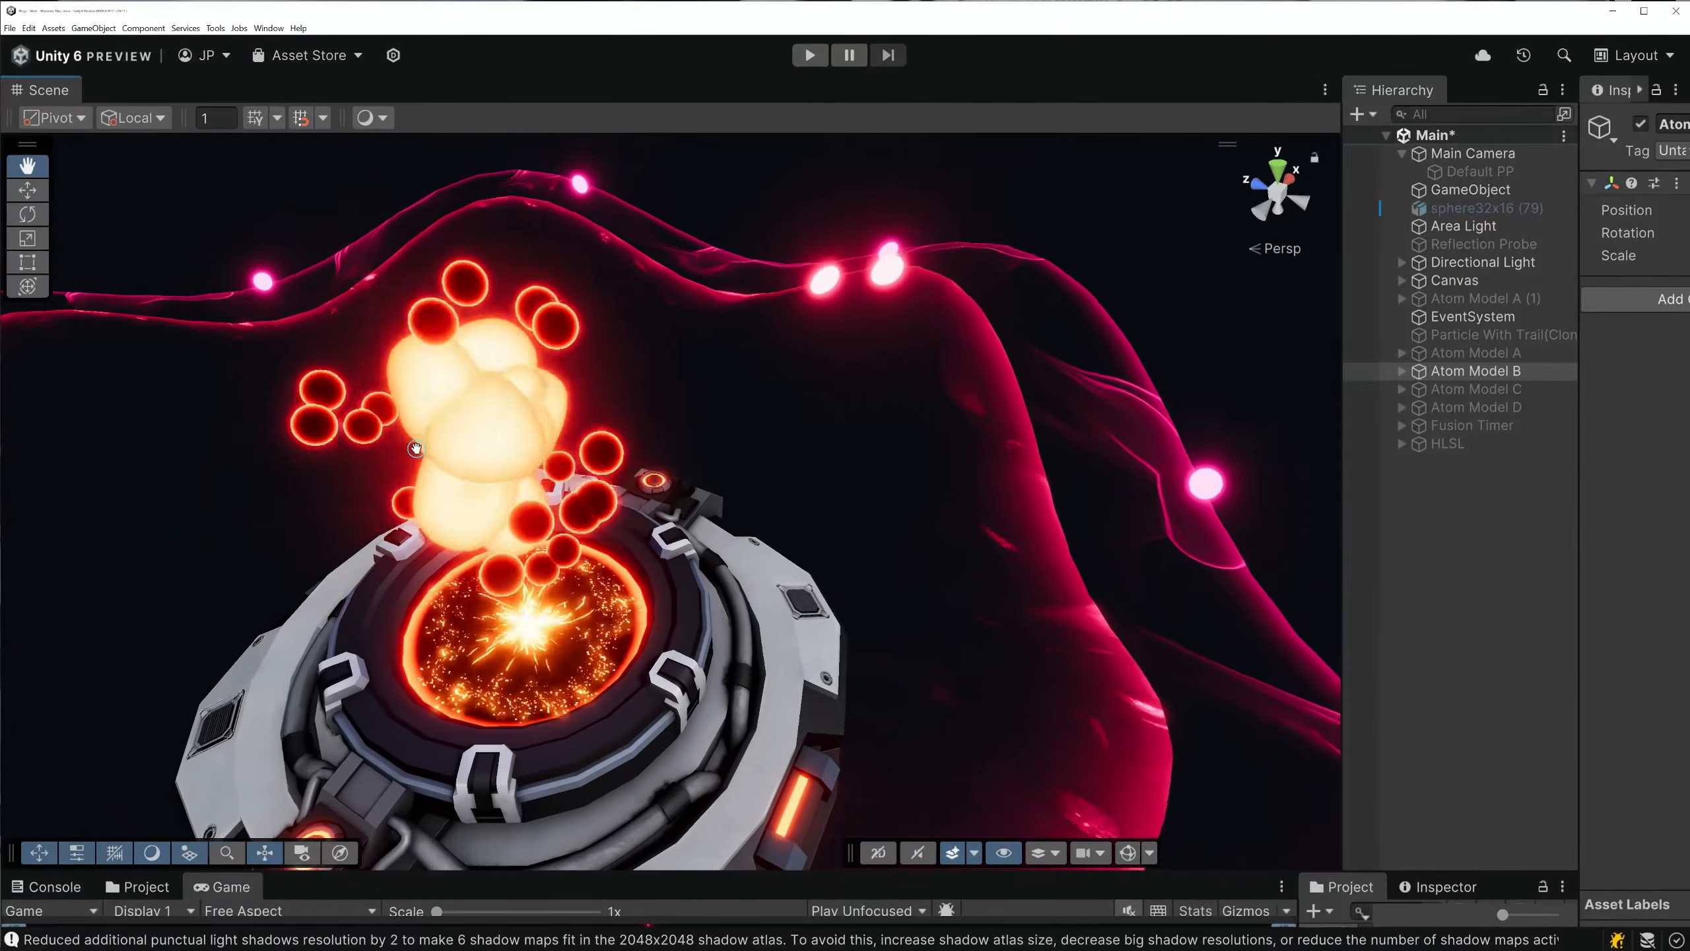
{"action": "scroll", "coordinate": [424, 448], "scroll_direction": "down", "scroll_amount": 5}
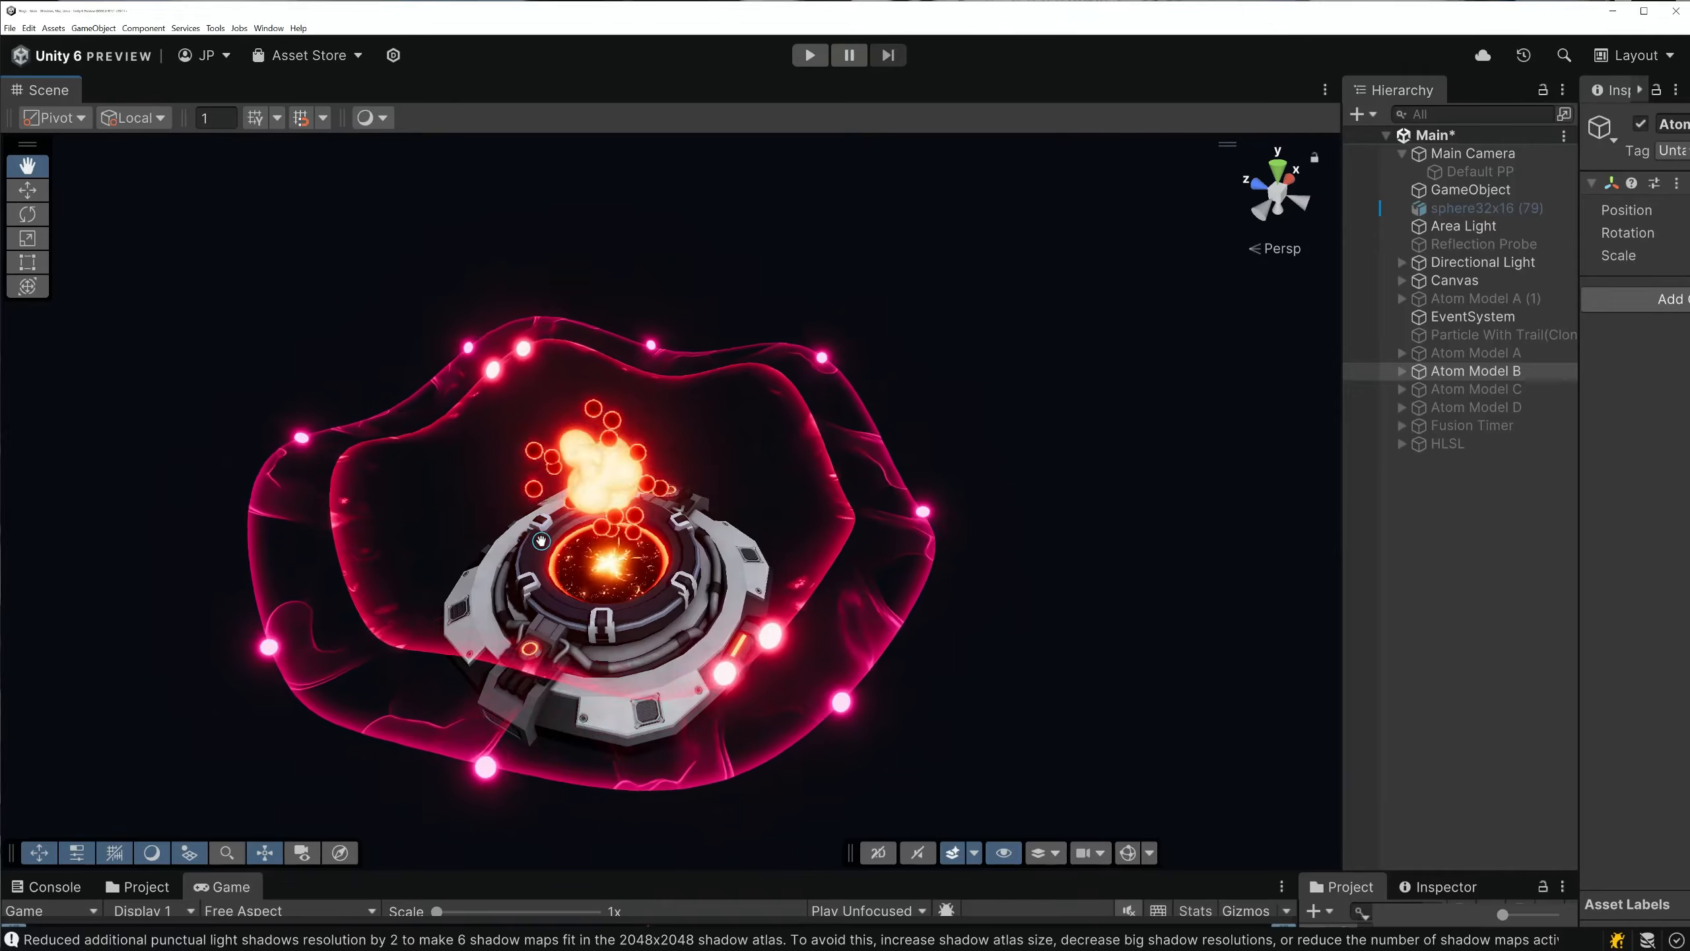
{"action": "scroll", "coordinate": [554, 531], "scroll_direction": "up", "scroll_amount": 5}
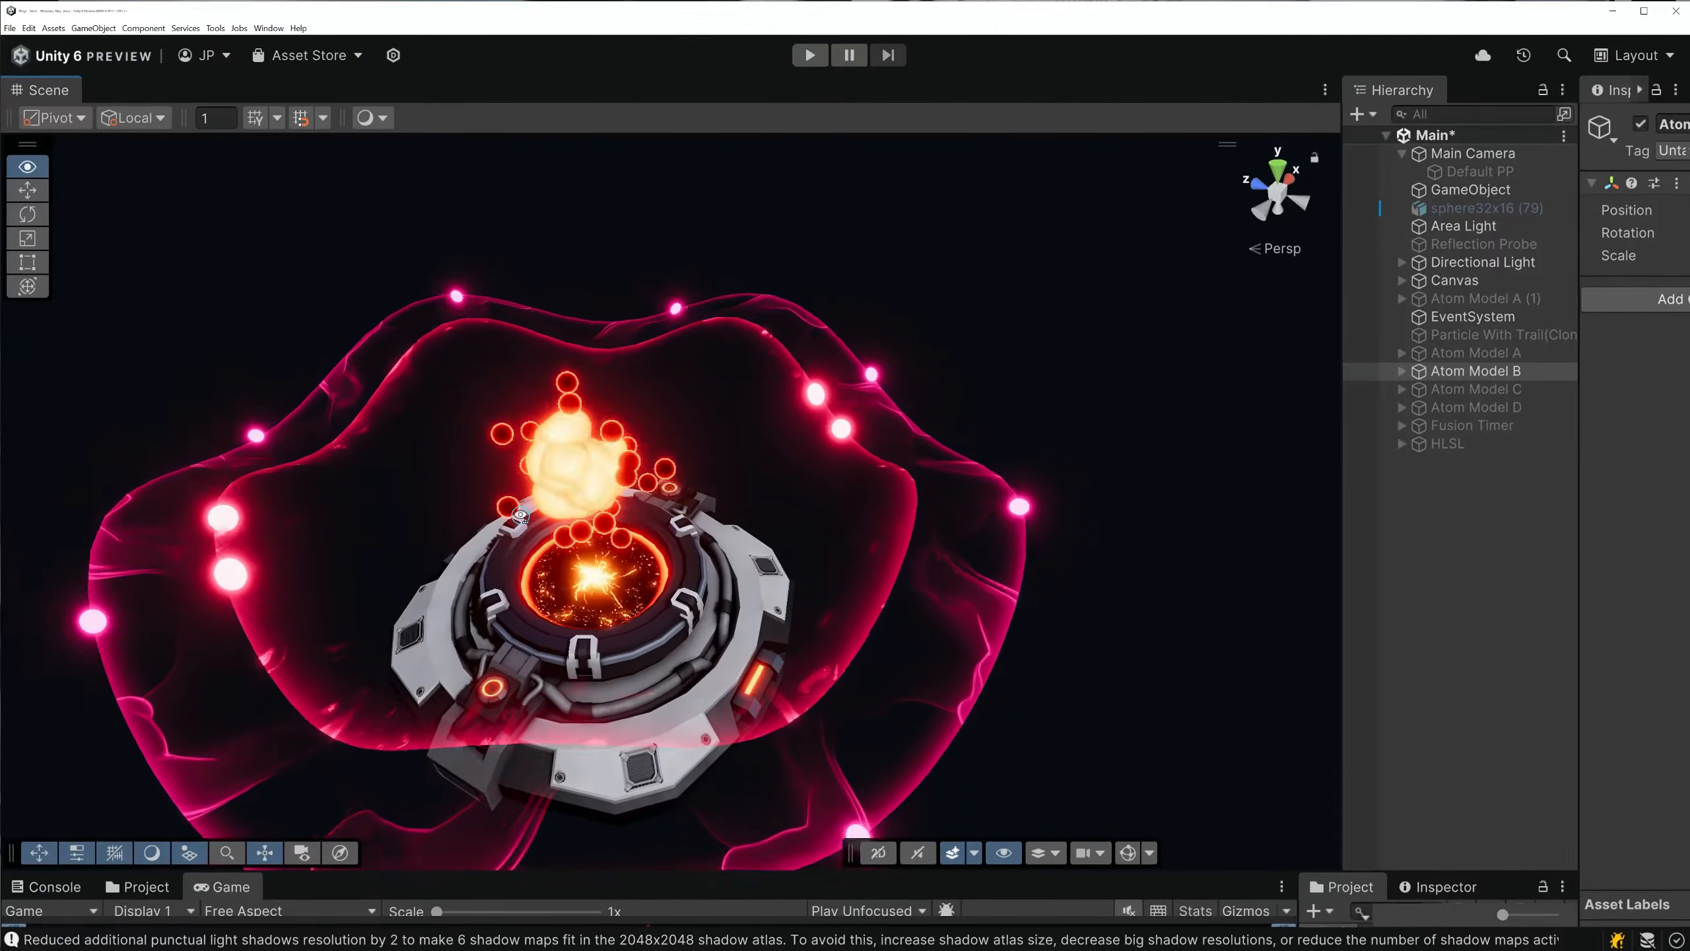
{"action": "scroll", "coordinate": [553, 530], "scroll_direction": "down", "scroll_amount": 4}
{"action": "right_click_drag", "start_coordinate": [631, 523], "coordinate": [557, 499]}
{"action": "middle_click_drag", "start_coordinate": [751, 538], "coordinate": [601, 496]}
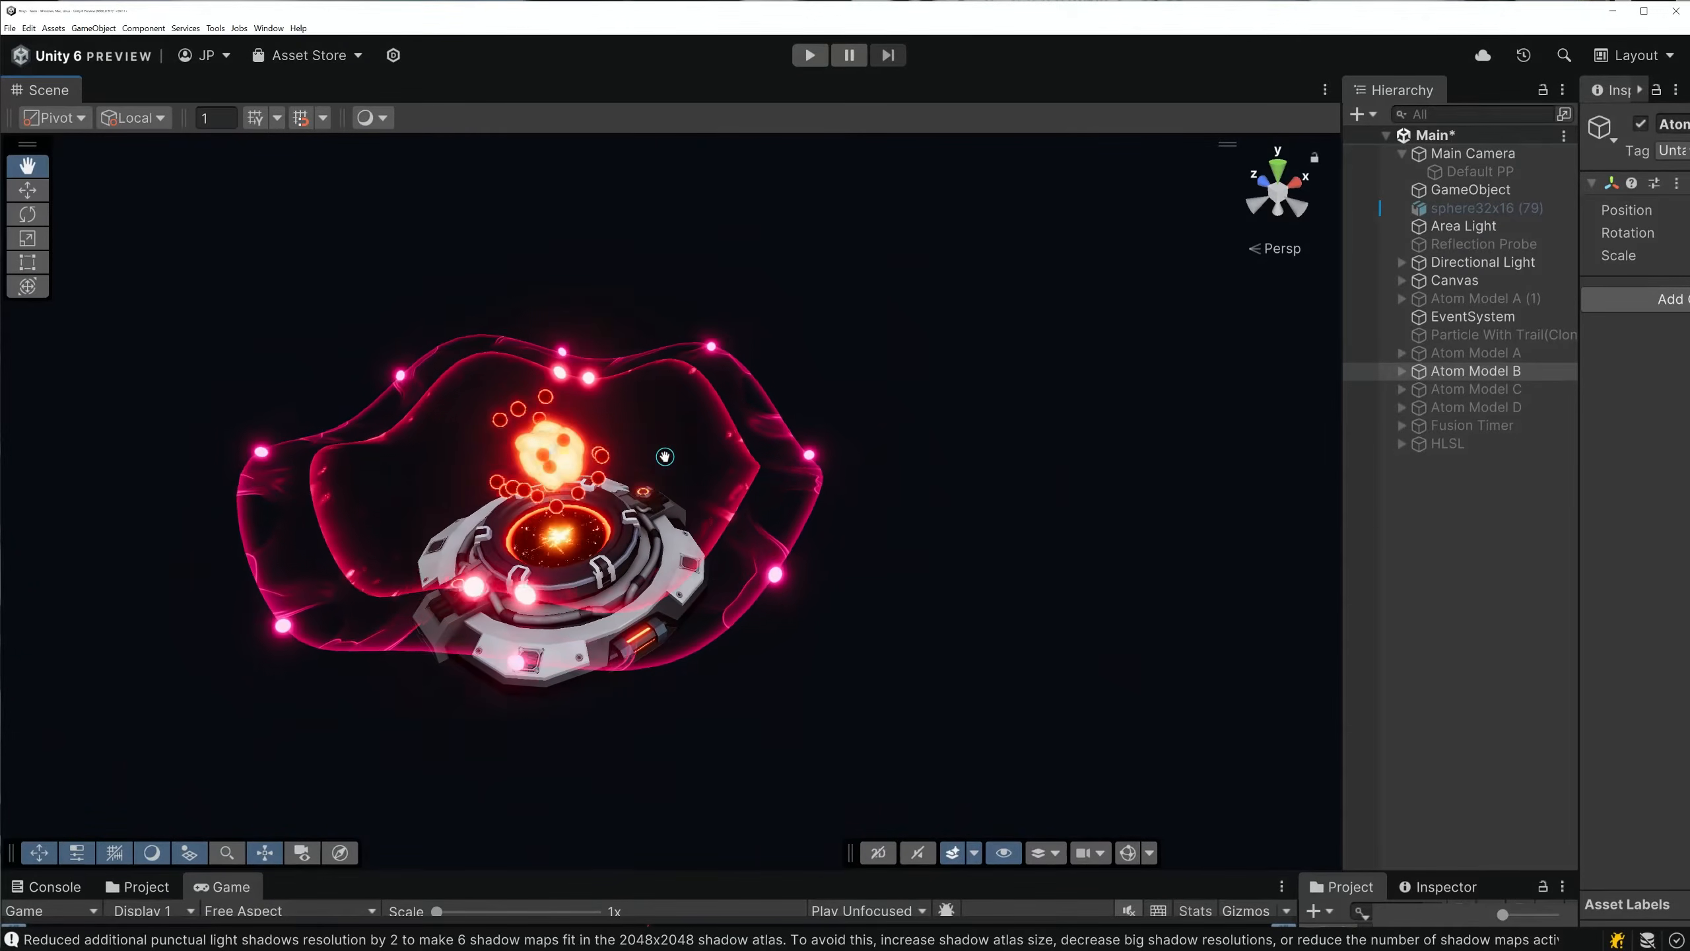
{"action": "scroll", "coordinate": [750, 315], "scroll_direction": "up", "scroll_amount": 3}
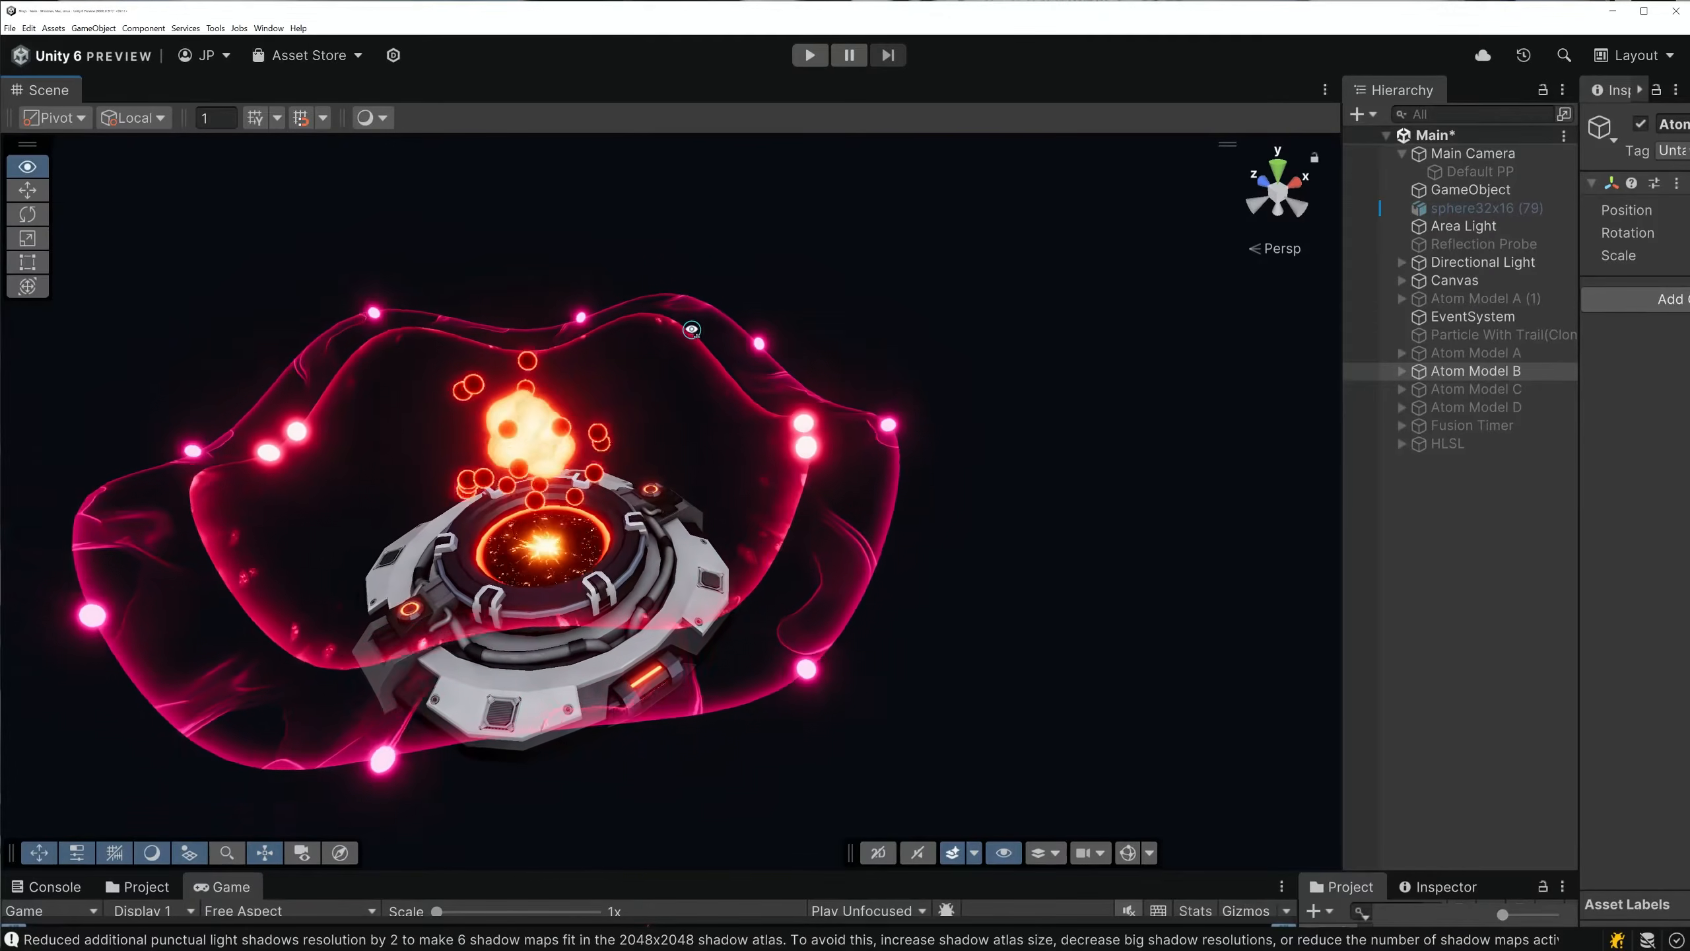
{"action": "scroll", "coordinate": [750, 315], "scroll_direction": "down", "scroll_amount": 4}
{"action": "right_click_drag", "start_coordinate": [745, 315], "coordinate": [716, 396]}
{"action": "scroll", "coordinate": [652, 331], "scroll_direction": "up", "scroll_amount": 2}
{"action": "middle_click_drag", "start_coordinate": [652, 330], "coordinate": [663, 529]}
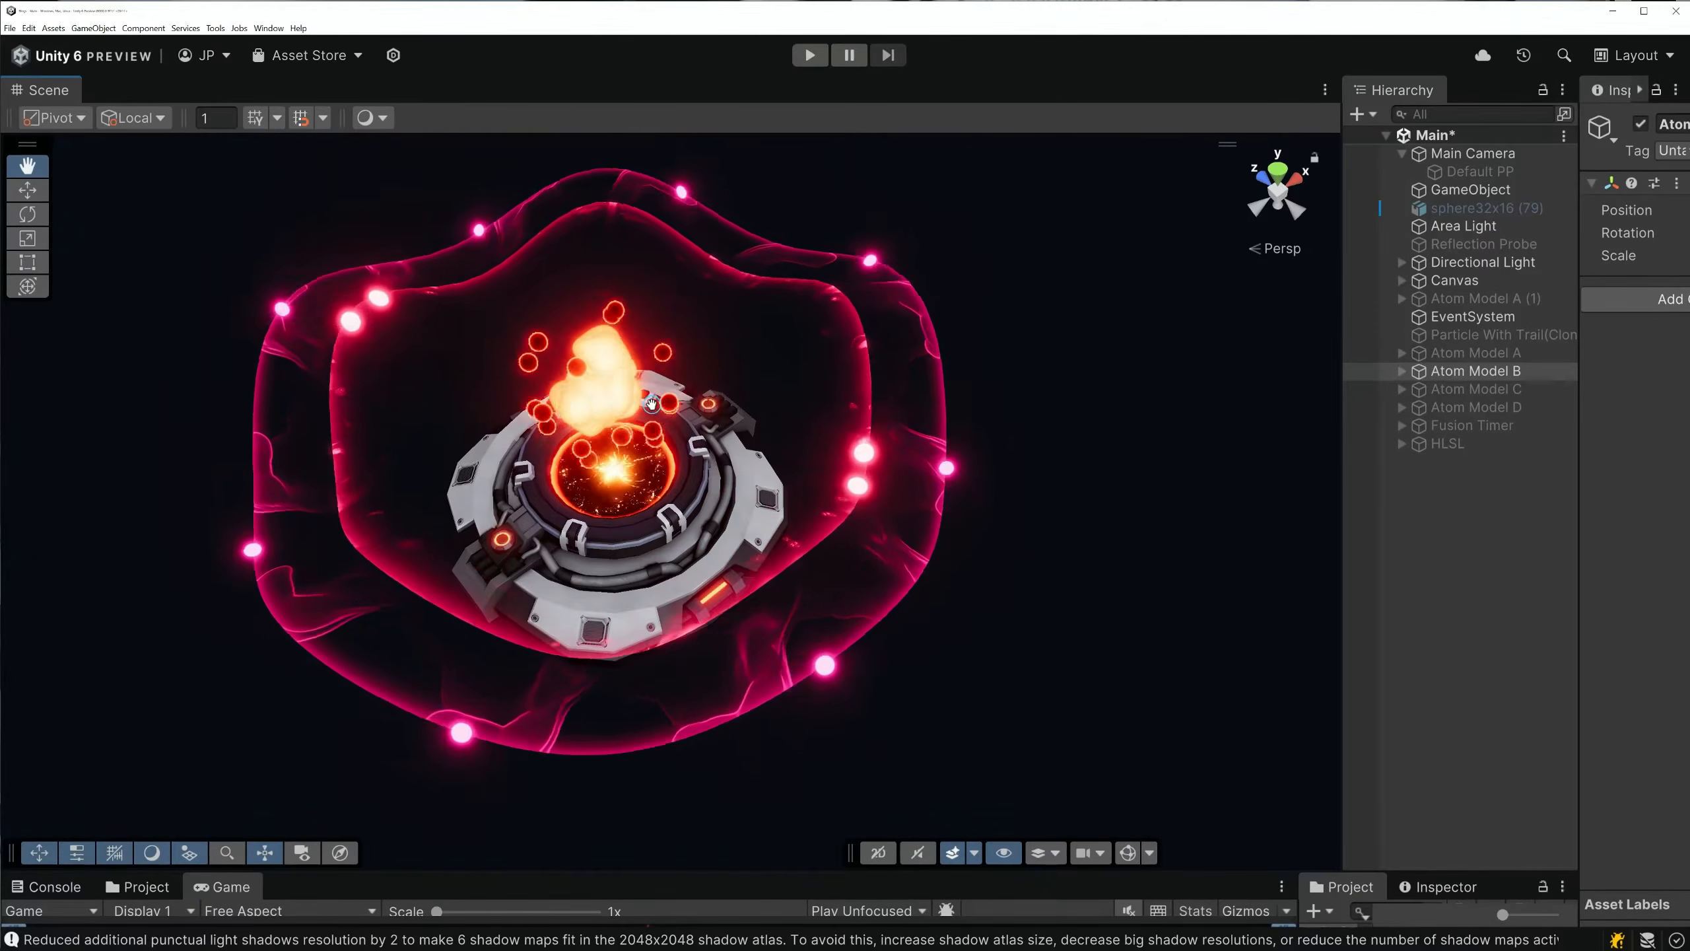
{"action": "mouse_move", "coordinate": [704, 706]}
{"action": "left_mouse_down", "text": "alt"}
{"action": "mouse_move", "coordinate": [690, 762]}
{"action": "mouse_move", "coordinate": [679, 689]}
{"action": "left_mouse_up", "text": "alt"}
{"action": "middle_click_drag", "start_coordinate": [679, 688], "coordinate": [661, 653]}
{"action": "scroll", "coordinate": [709, 602], "scroll_direction": "down", "scroll_amount": 2}
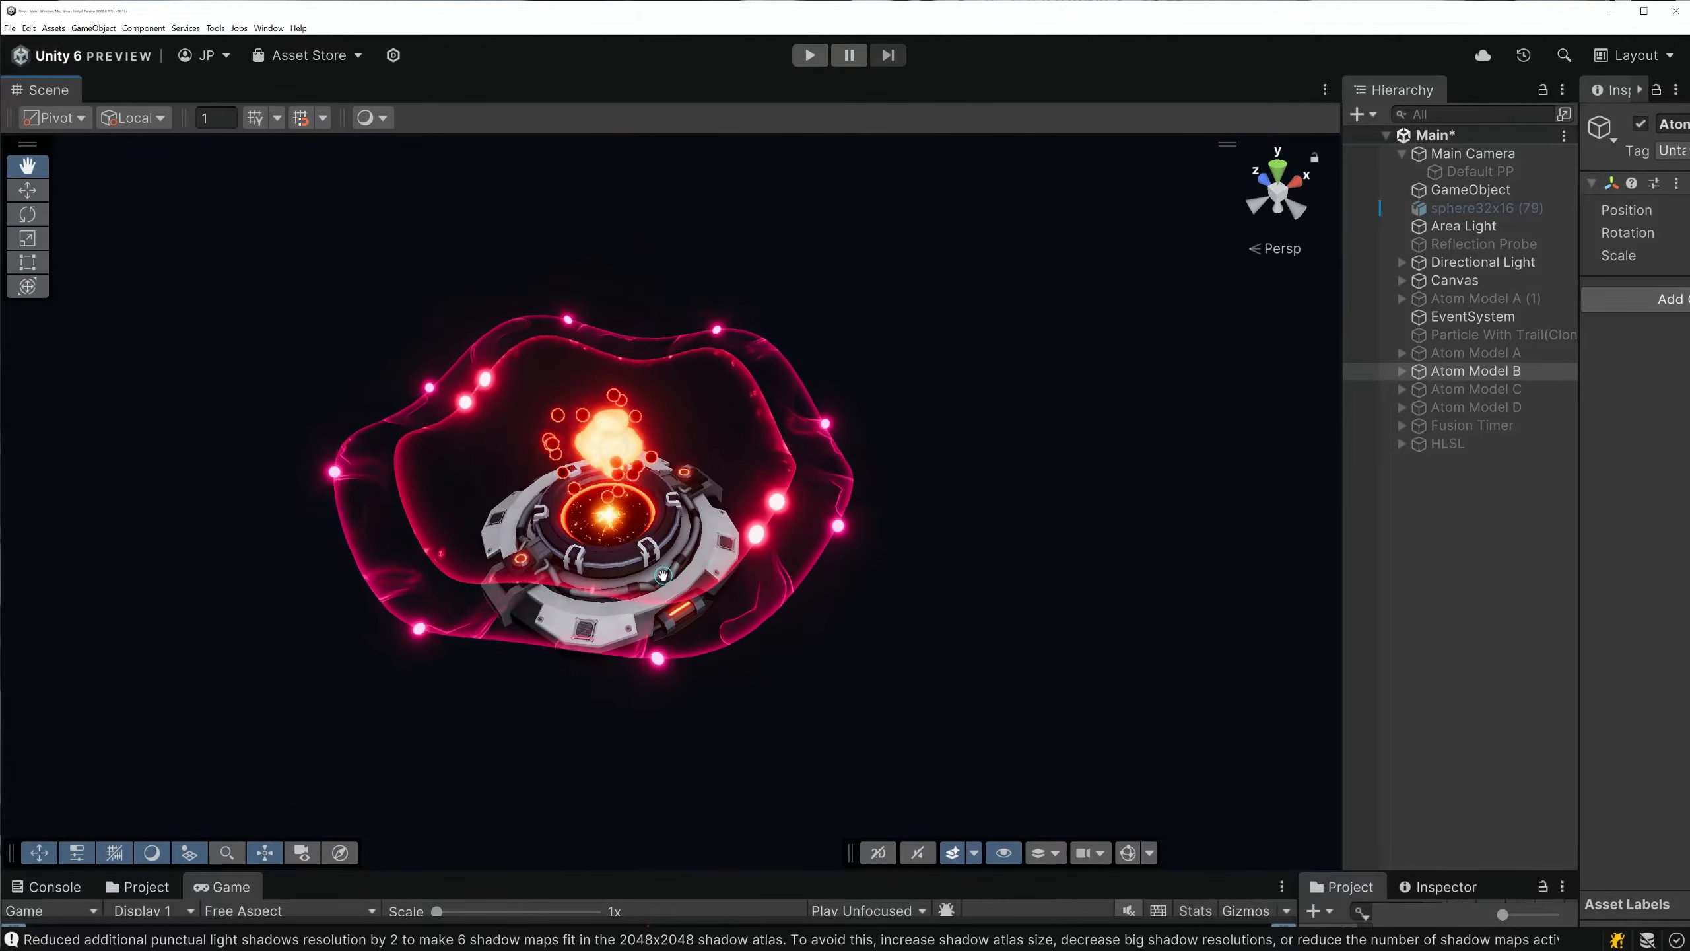
{"action": "right_click_drag", "start_coordinate": [663, 575], "coordinate": [645, 522]}
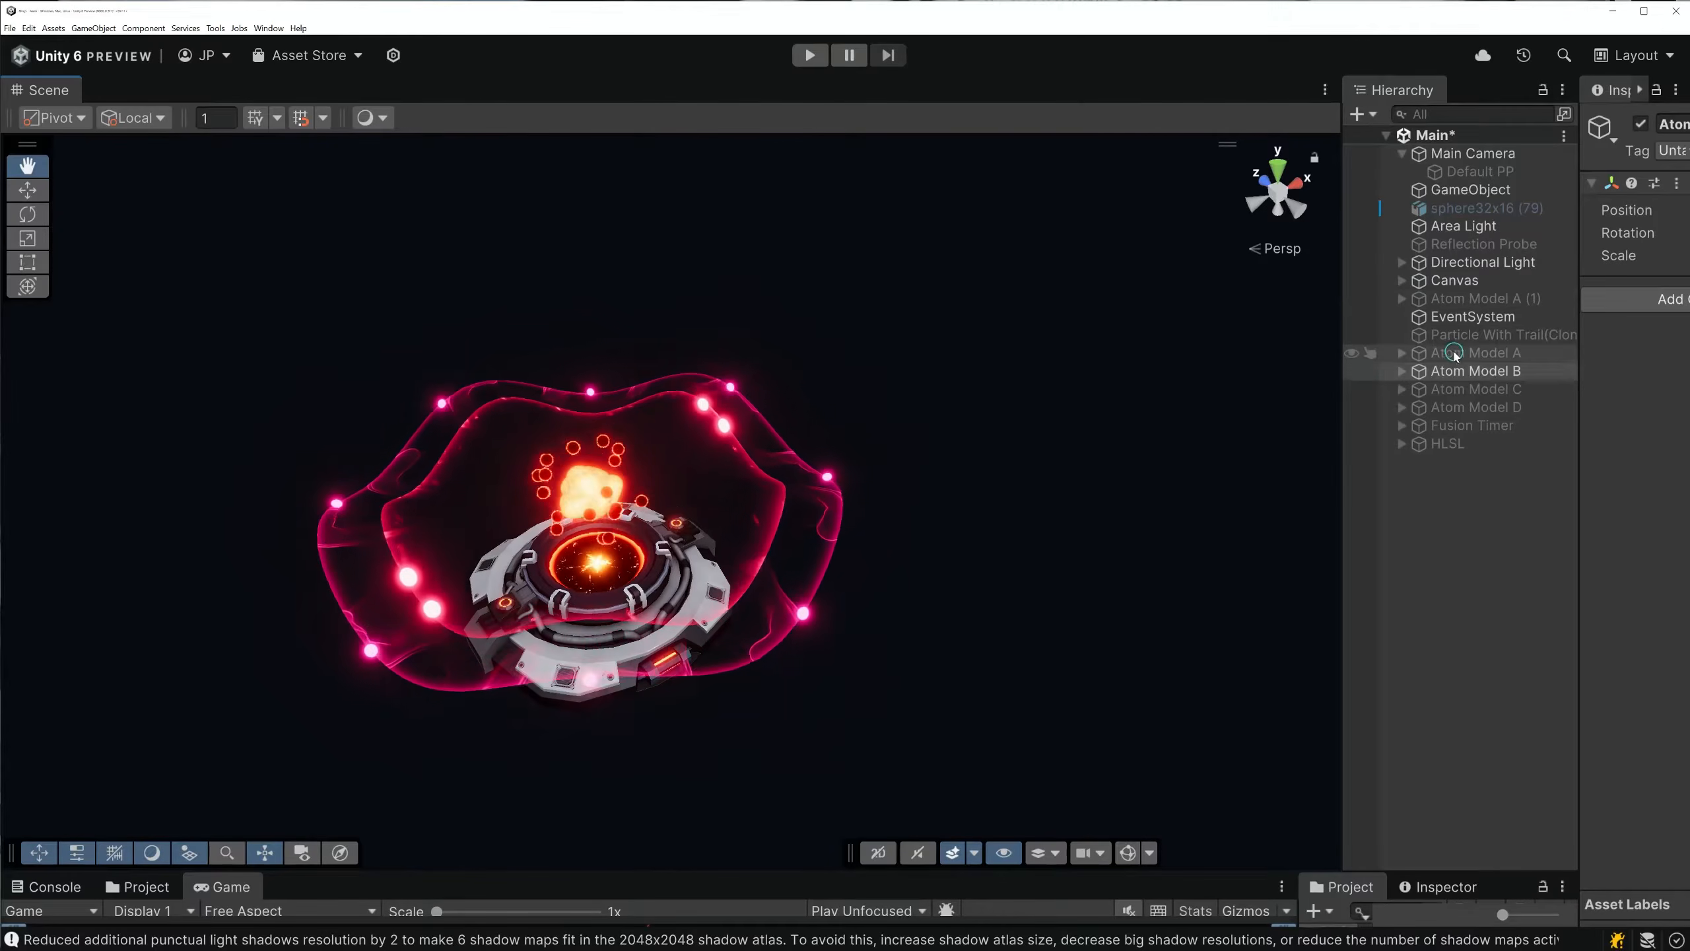
Activate Atom Model C in place of Atom Model B and examine its core and rings
{"action": "left_click", "coordinate": [1642, 126]}
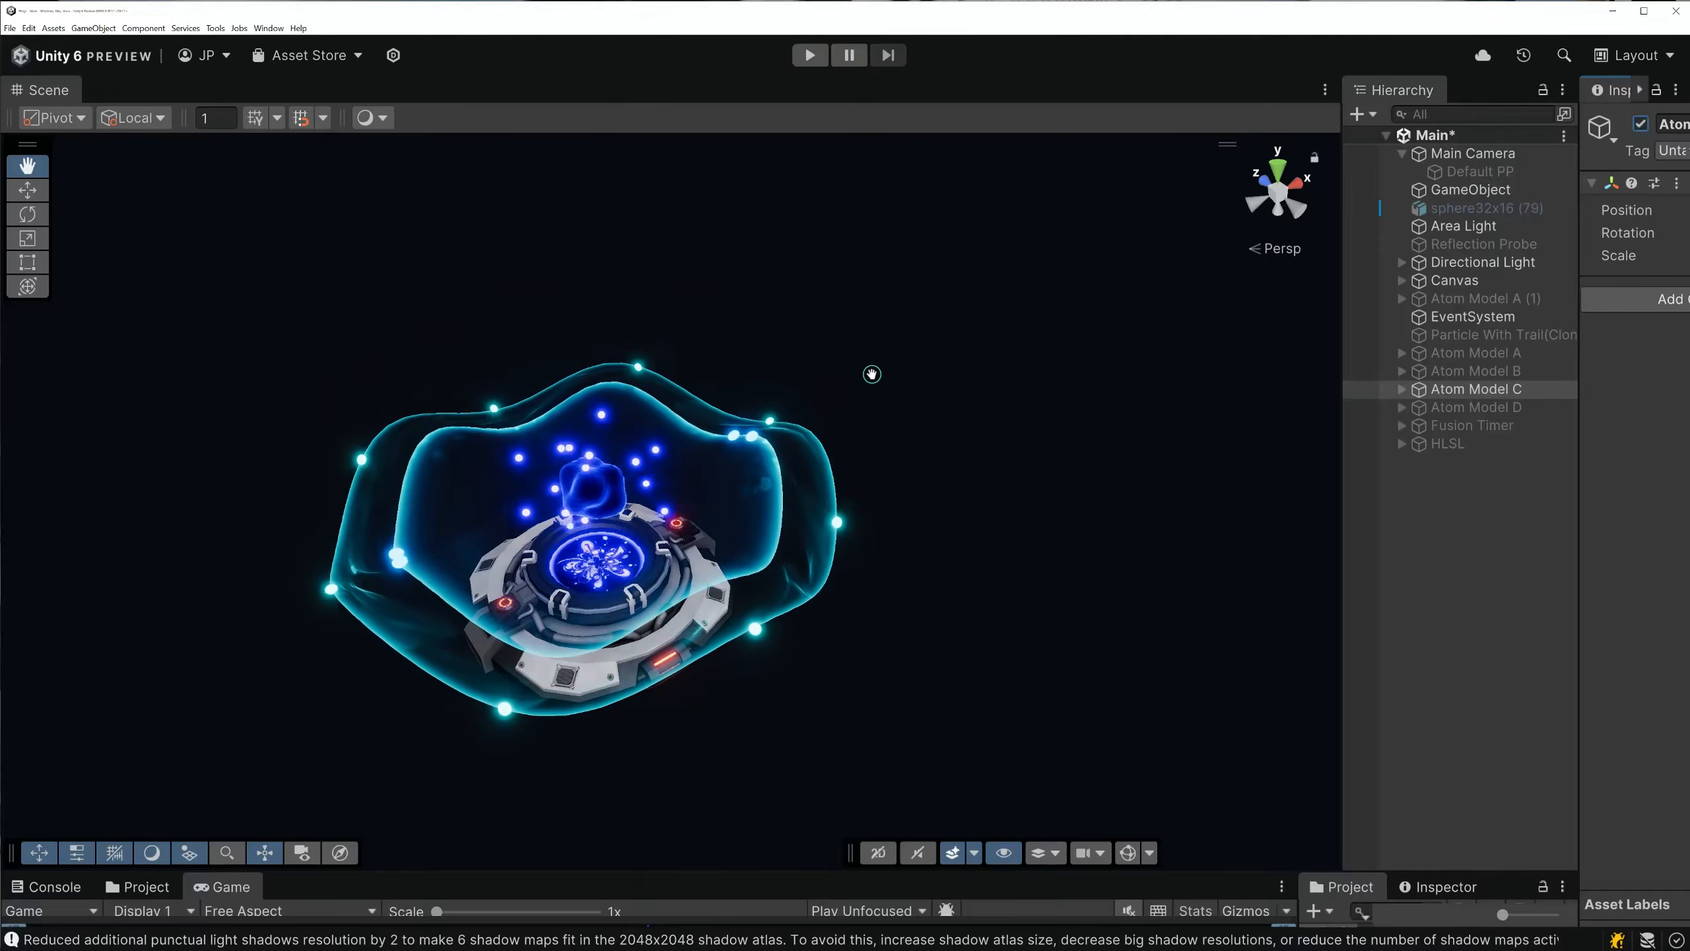
{"action": "middle_click_drag", "start_coordinate": [641, 472], "coordinate": [615, 422]}
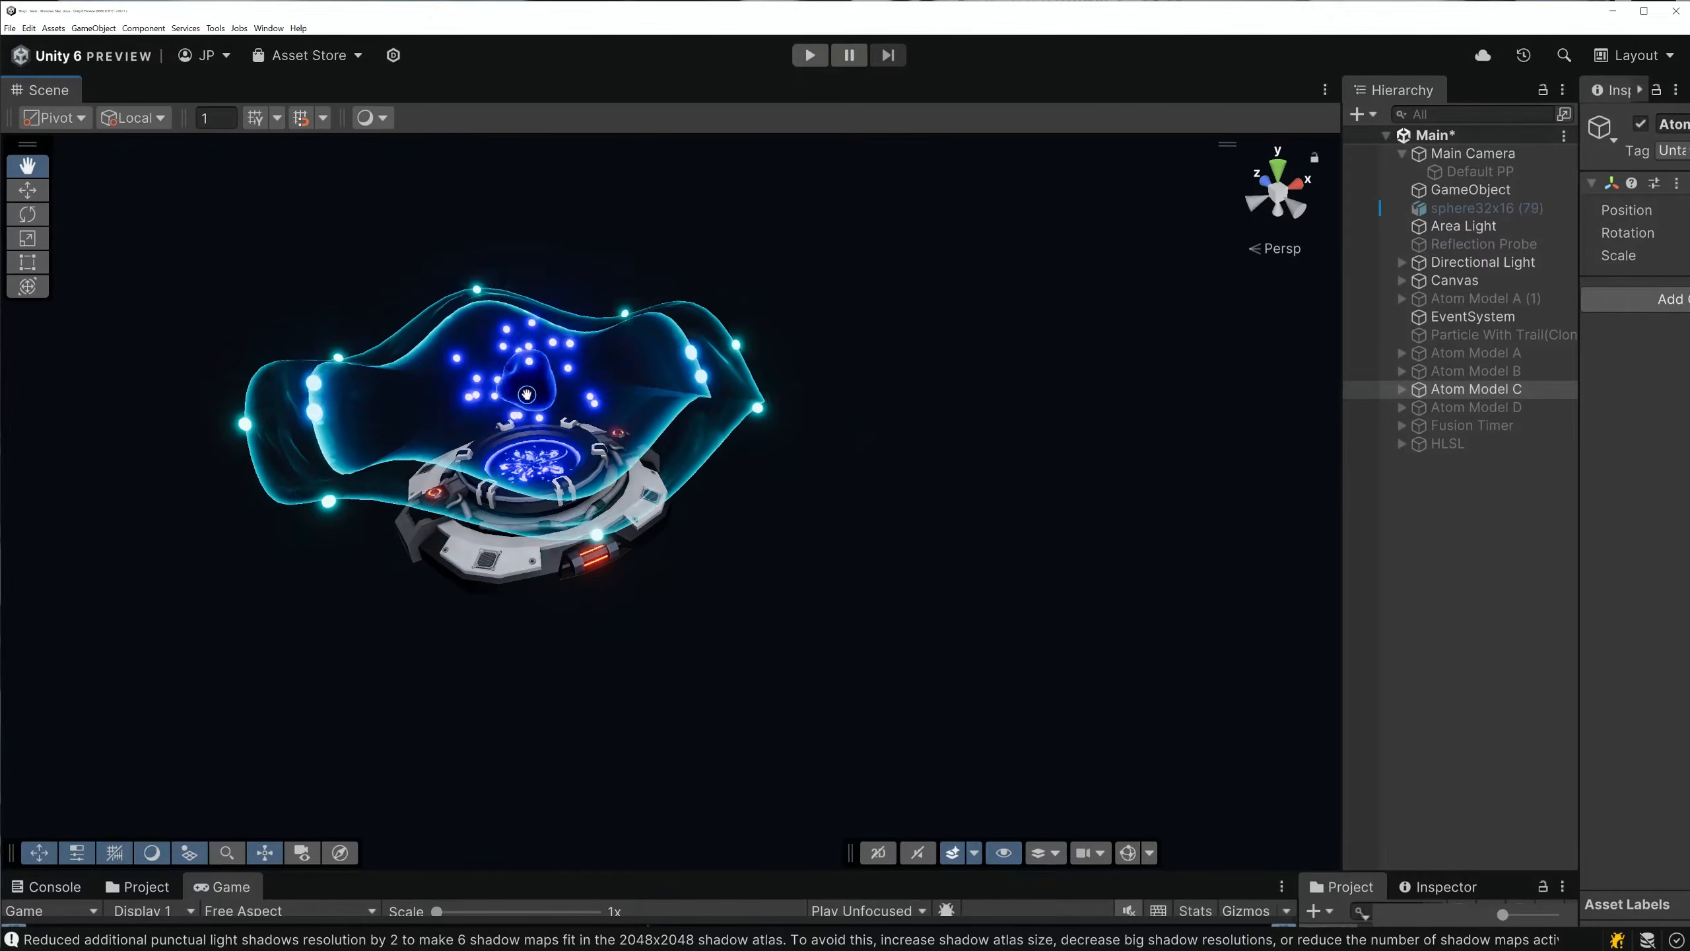
{"action": "middle_click_drag", "start_coordinate": [474, 271], "coordinate": [489, 307]}
{"action": "right_click_drag", "start_coordinate": [519, 297], "coordinate": [525, 342]}
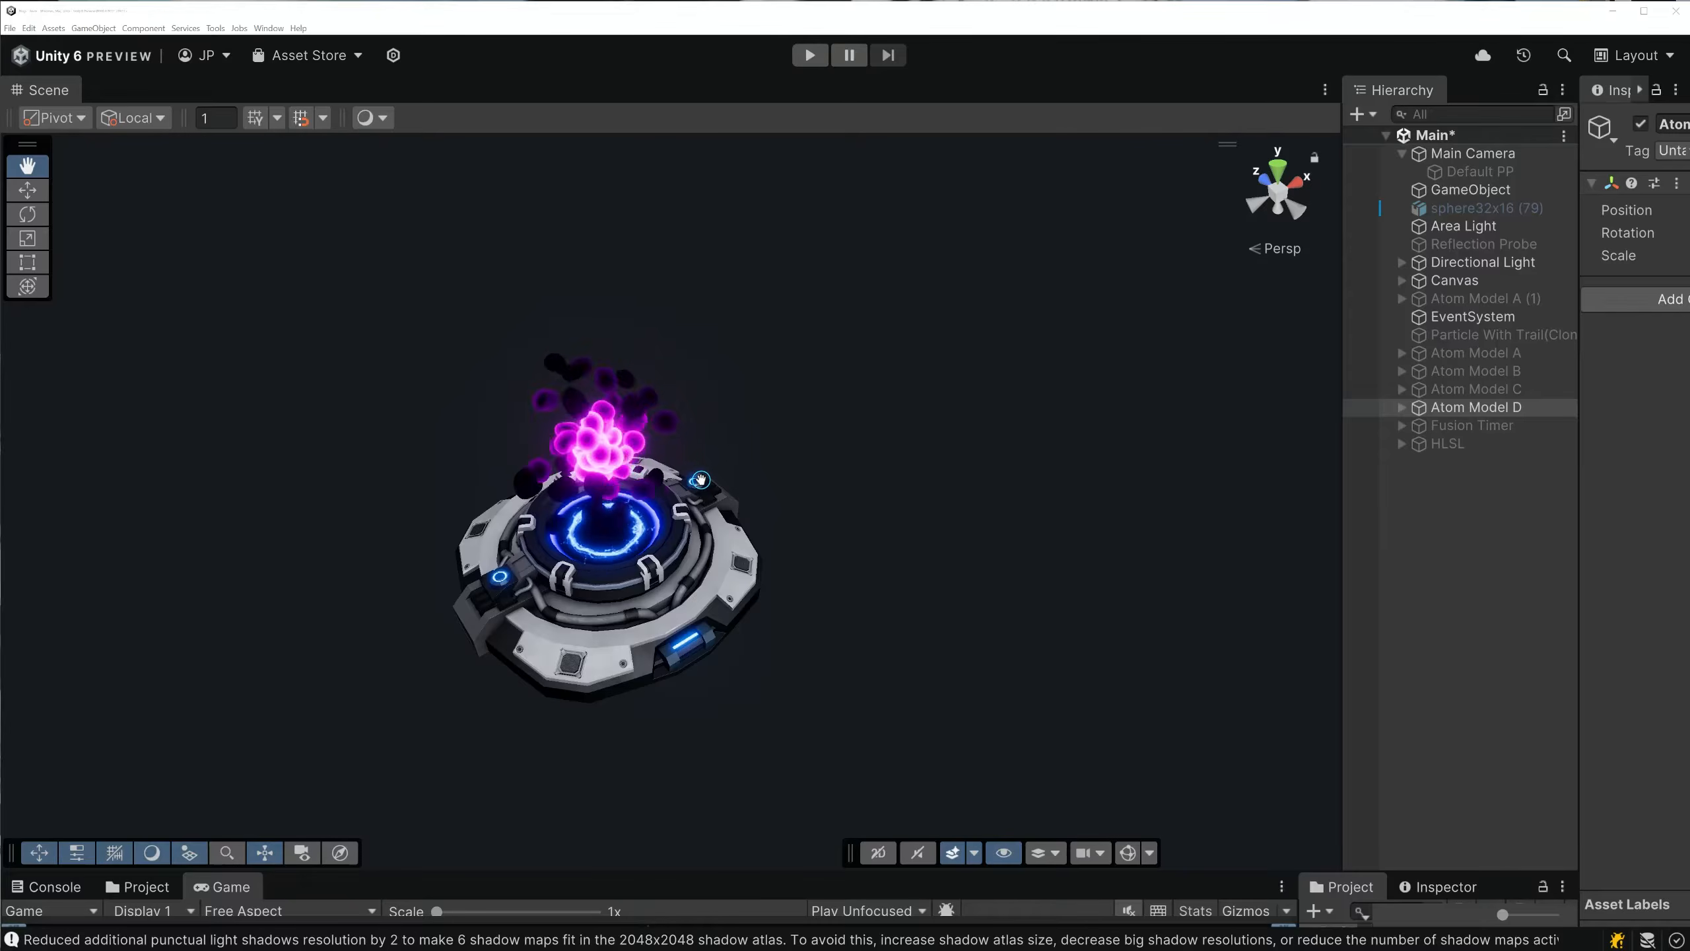
Examine the particle core and machine base of Atom Model D from several angles and distances
{"action": "left_click_drag", "start_coordinate": [699, 486], "coordinate": [685, 485], "text": "alt"}
{"action": "middle_click_drag", "start_coordinate": [709, 464], "coordinate": [683, 464]}
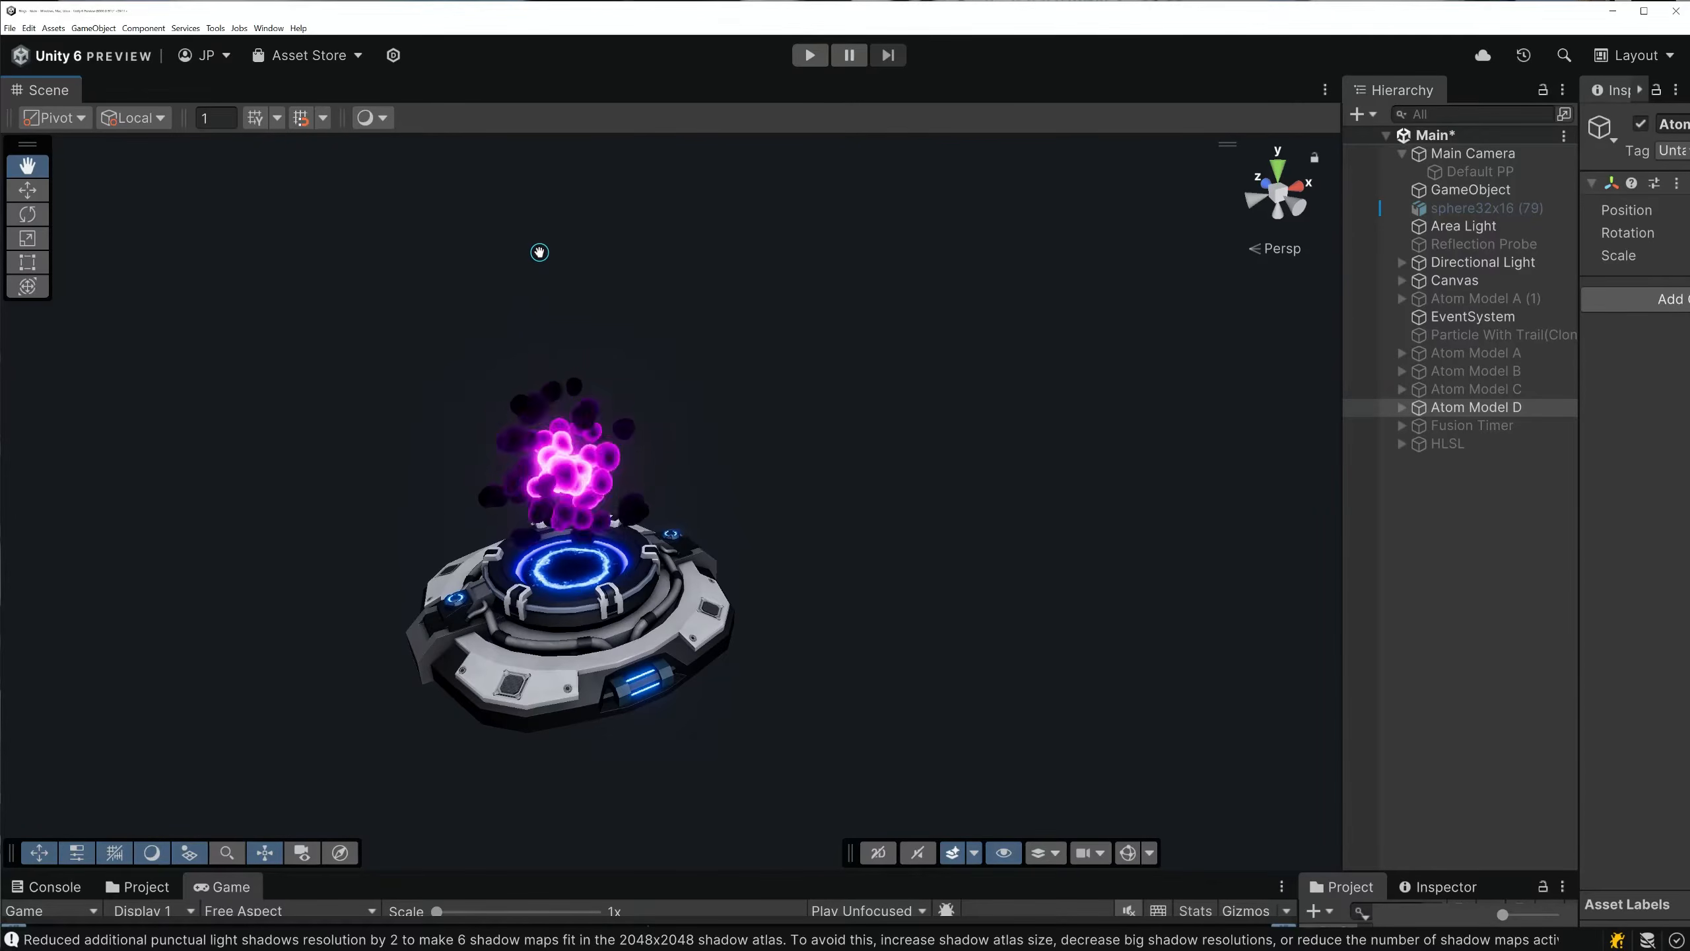
{"action": "right_click_drag", "start_coordinate": [555, 263], "coordinate": [604, 349]}
{"action": "middle_click_drag", "start_coordinate": [608, 366], "coordinate": [659, 432]}
{"action": "scroll", "coordinate": [641, 641], "scroll_direction": "up", "scroll_amount": 3}
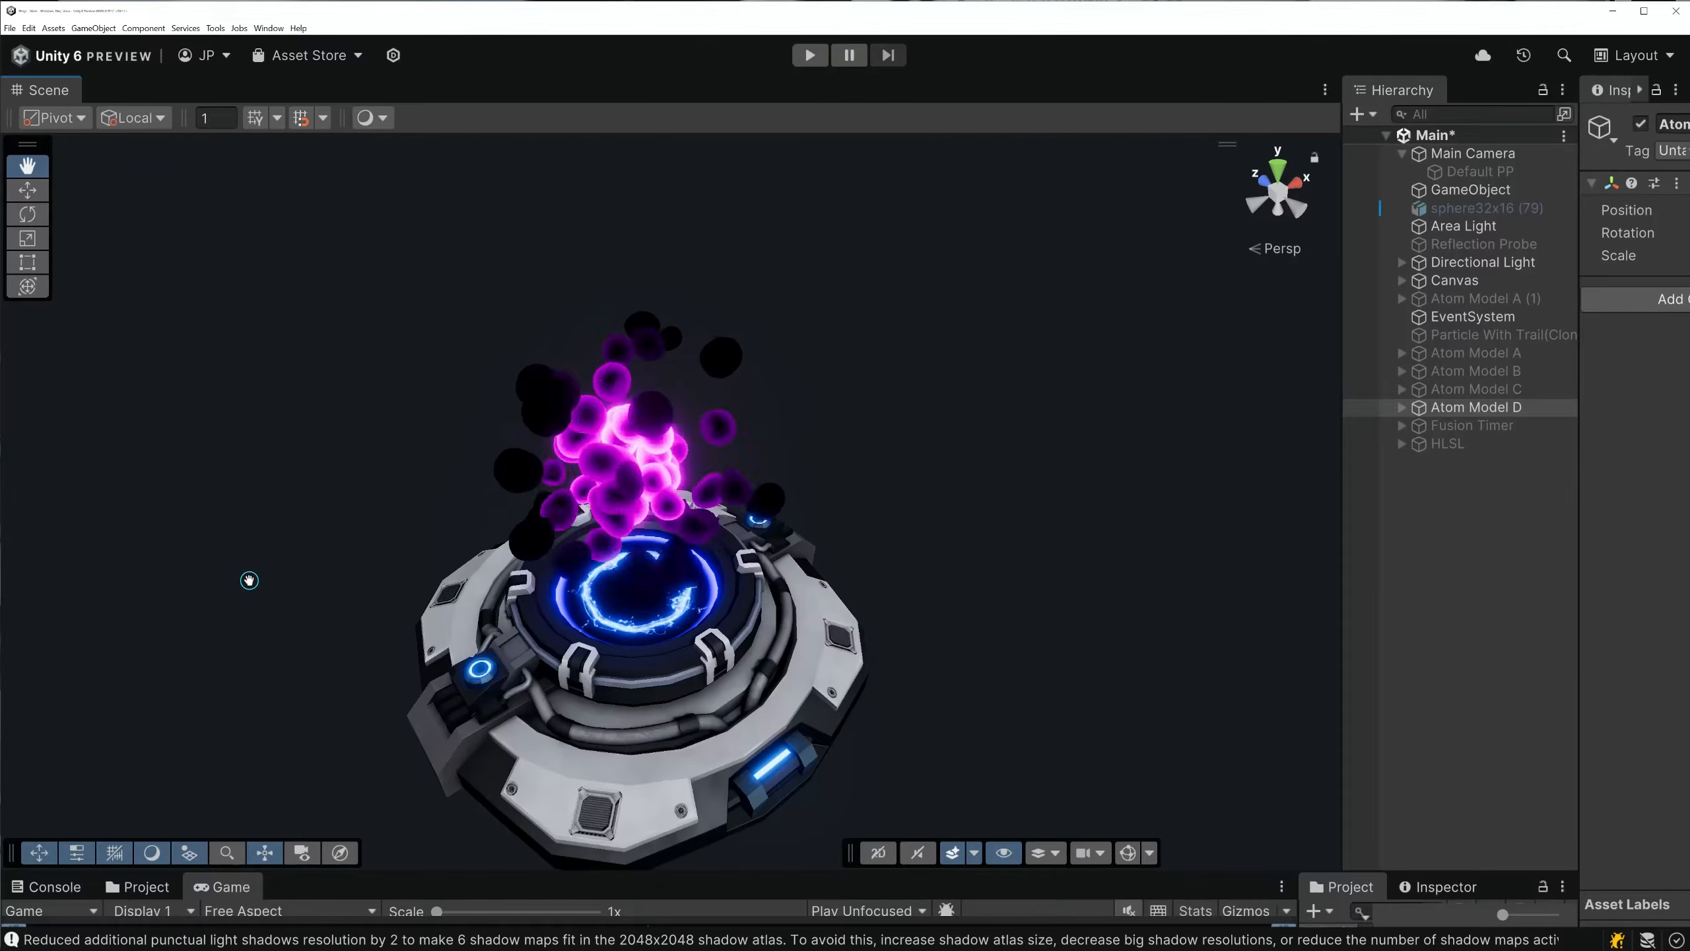
{"action": "scroll", "coordinate": [253, 579], "scroll_direction": "down", "scroll_amount": 4}
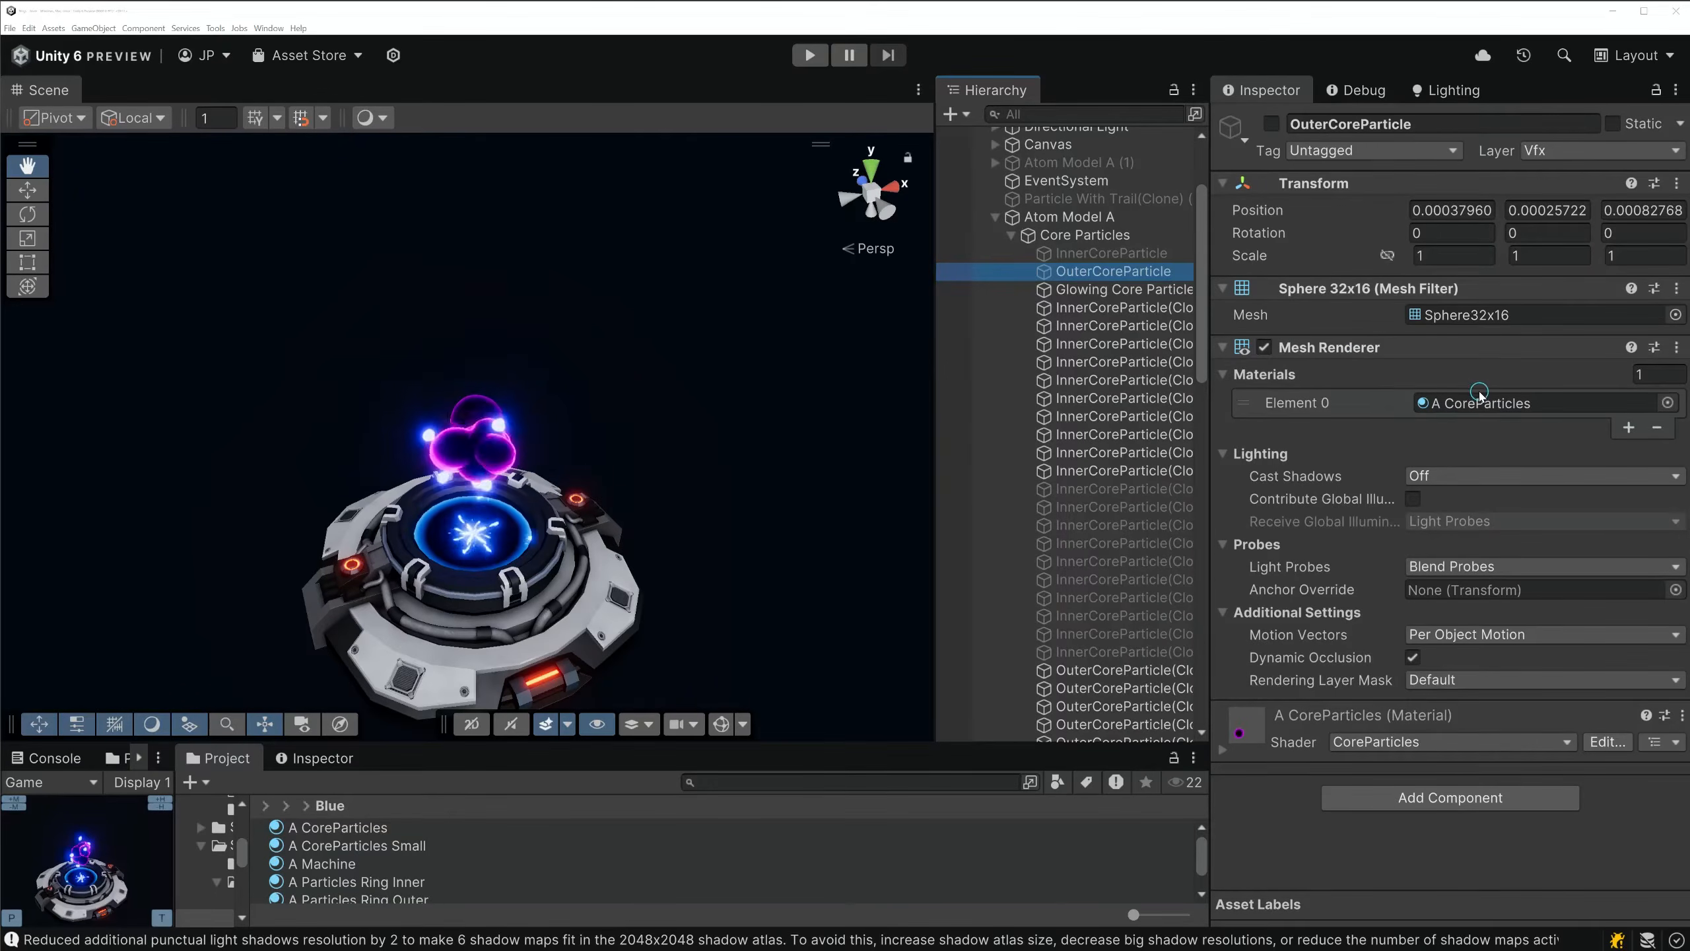
Compare the InnerCoreParticle and OuterCoreParticle materials in Atom Model A and show the settings of their parent Core Particles object
{"action": "left_click", "coordinate": [1124, 253]}
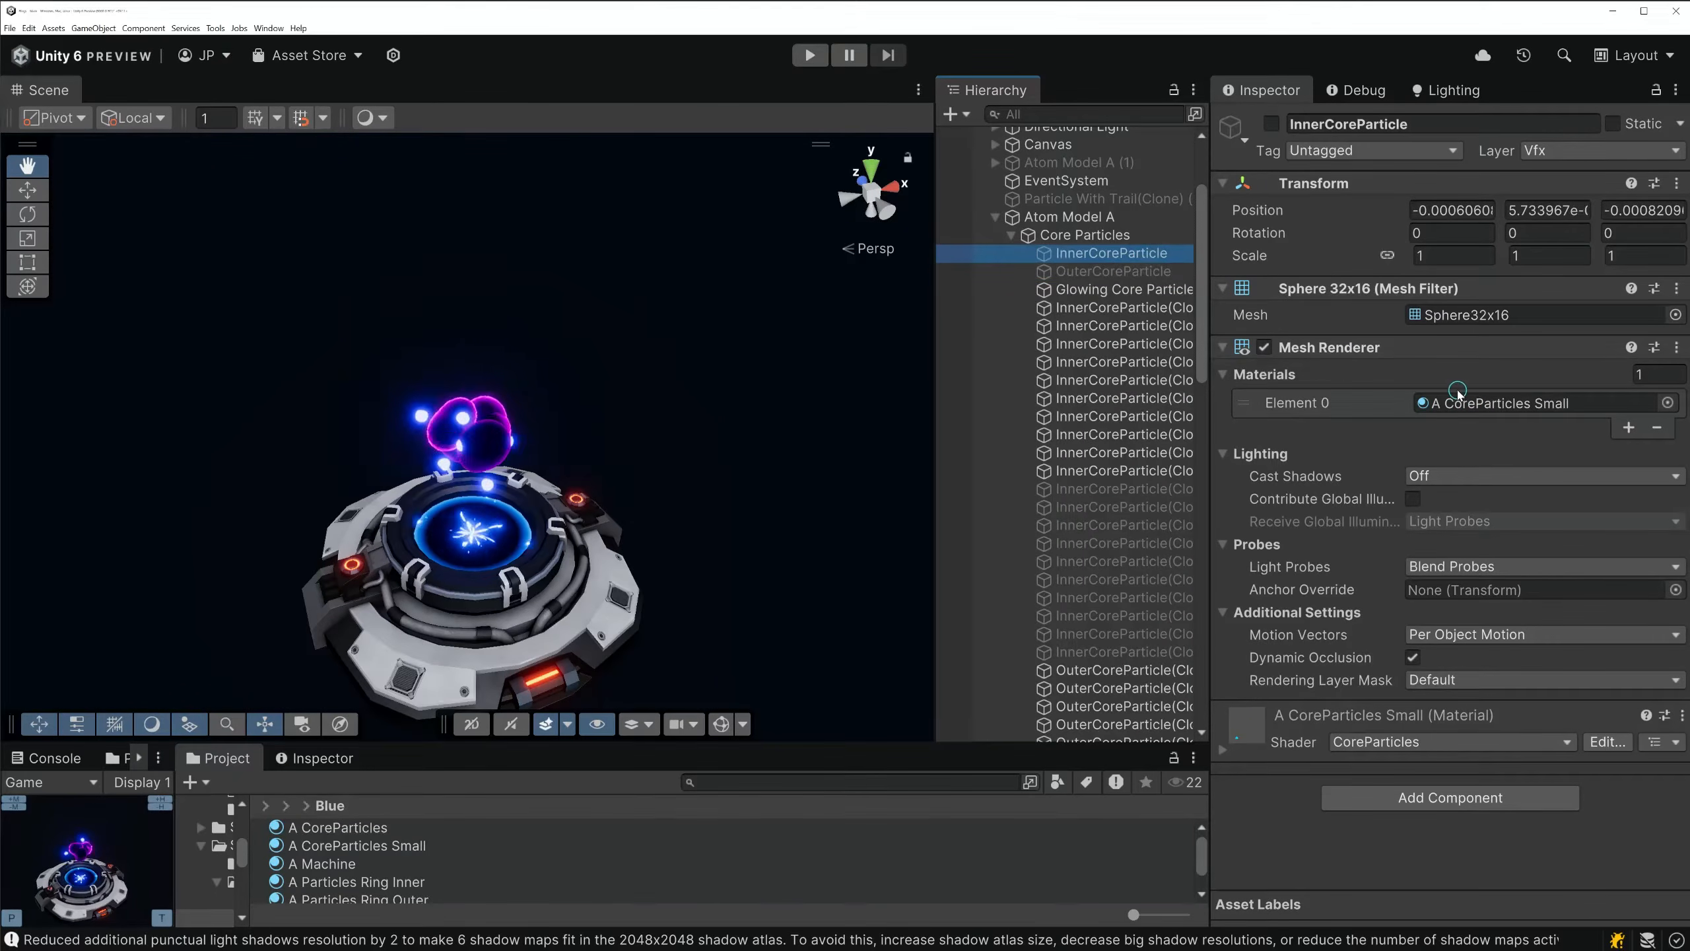
{"action": "left_click", "coordinate": [1113, 271]}
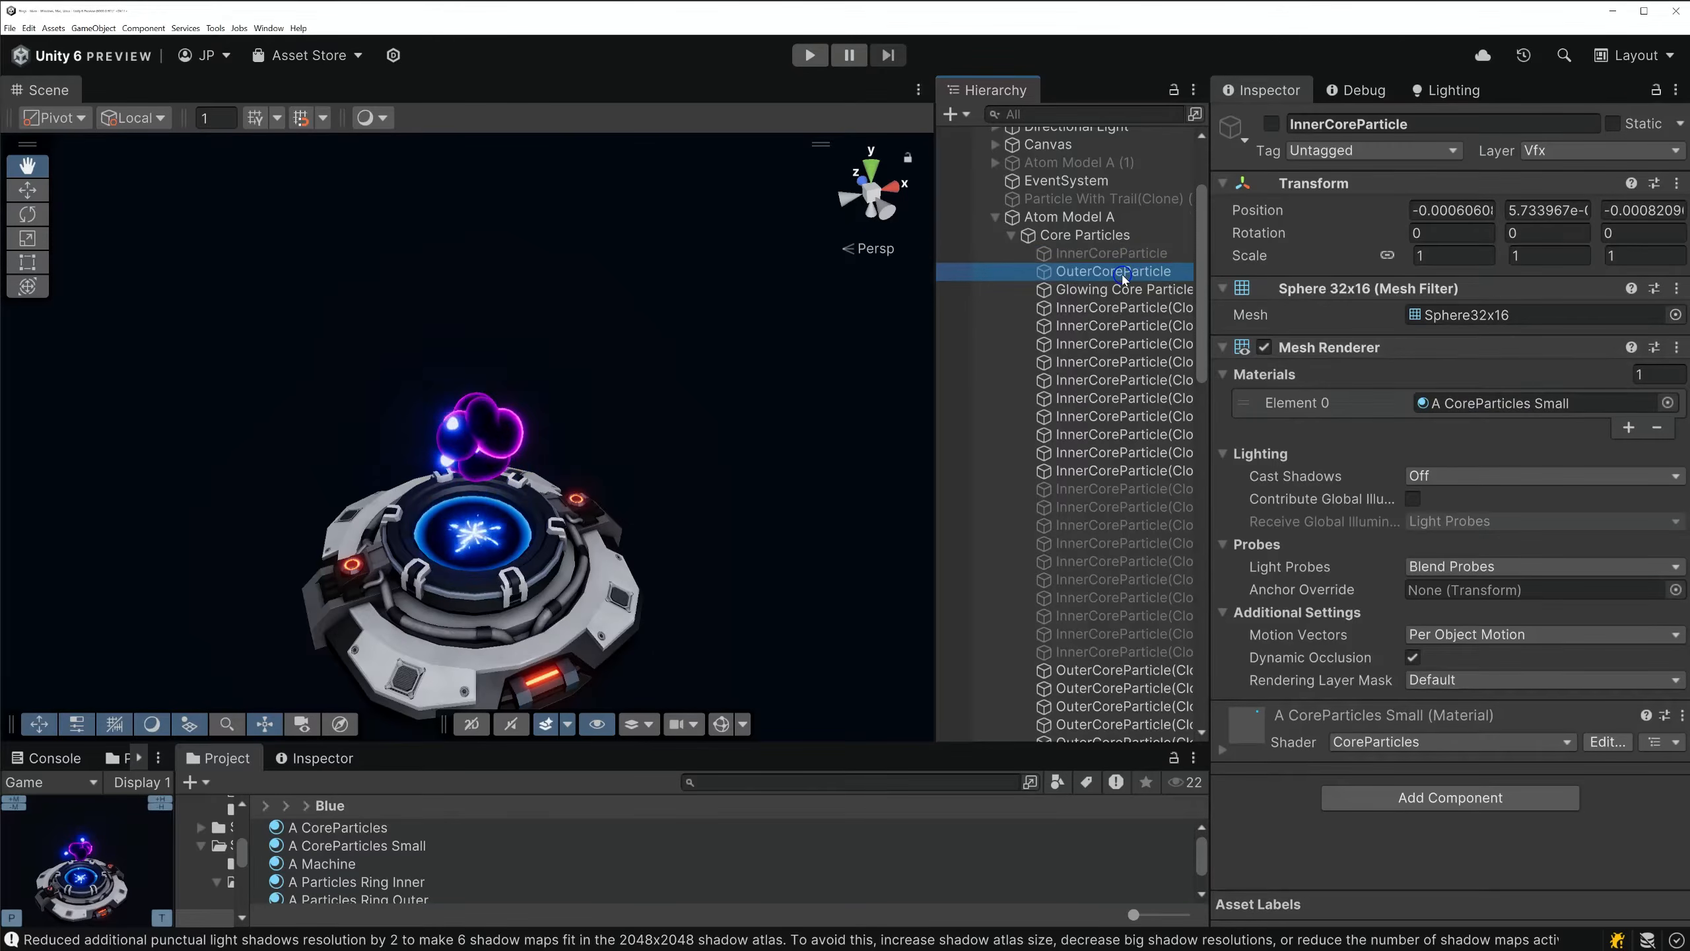
{"action": "left_click", "coordinate": [1129, 236]}
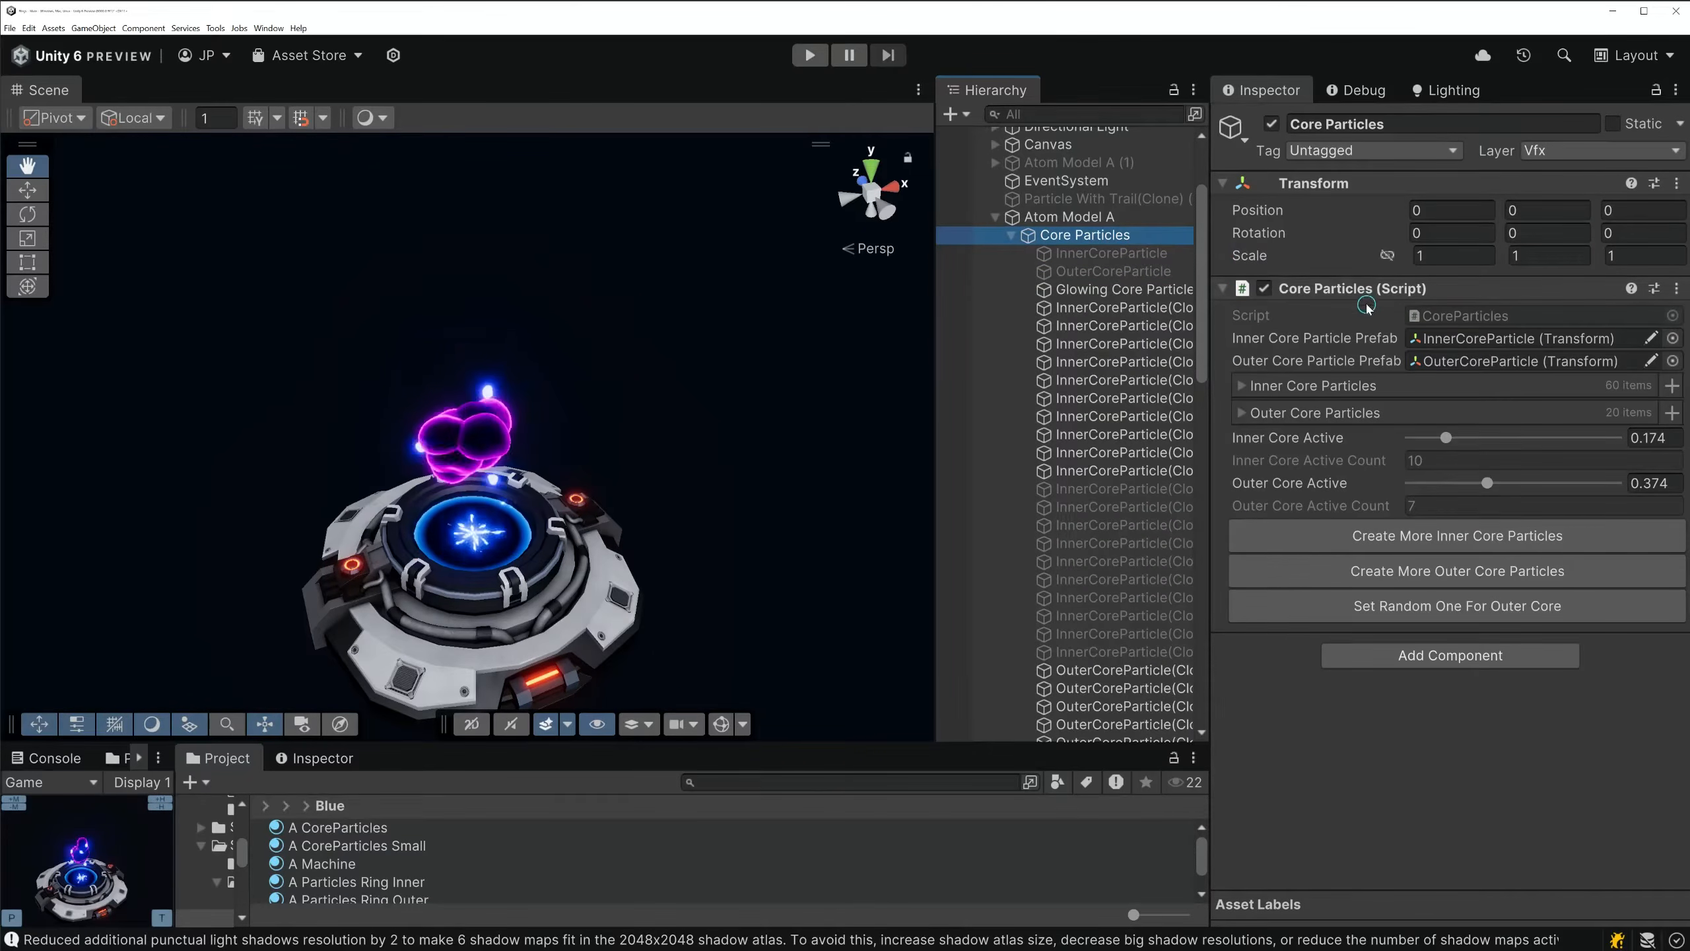
Set Inner Core Active to 0 and Outer Core Active to 0.952 on the Core Particles script
{"action": "left_click_drag", "start_coordinate": [1449, 441], "coordinate": [1396, 440]}
{"action": "left_click_drag", "start_coordinate": [1478, 484], "coordinate": [1606, 484]}
{"action": "left_click", "coordinate": [1457, 546]}
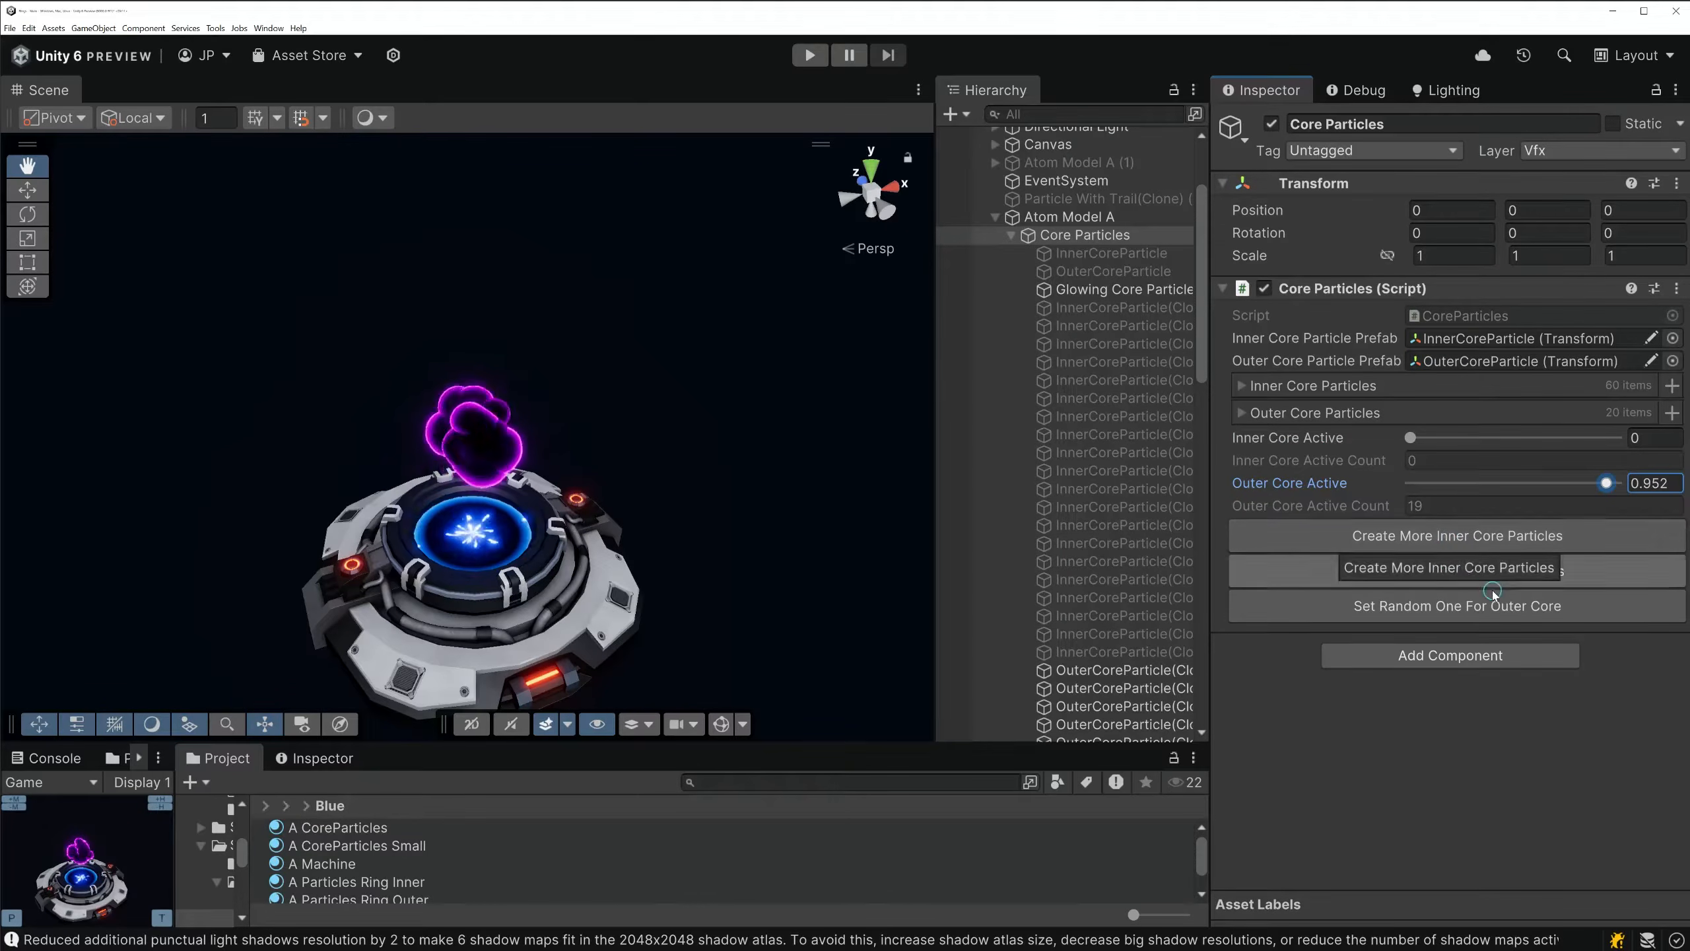
{"action": "left_click", "coordinate": [1468, 574]}
{"action": "left_click", "coordinate": [1468, 574]}
{"action": "left_click", "coordinate": [1468, 574]}
{"action": "left_click", "coordinate": [1468, 575]}
{"action": "left_click", "coordinate": [1468, 574]}
{"action": "left_click", "coordinate": [1469, 574]}
{"action": "left_click", "coordinate": [1468, 574]}
{"action": "left_click", "coordinate": [1469, 575]}
{"action": "left_click_drag", "start_coordinate": [1522, 482], "coordinate": [1606, 483]}
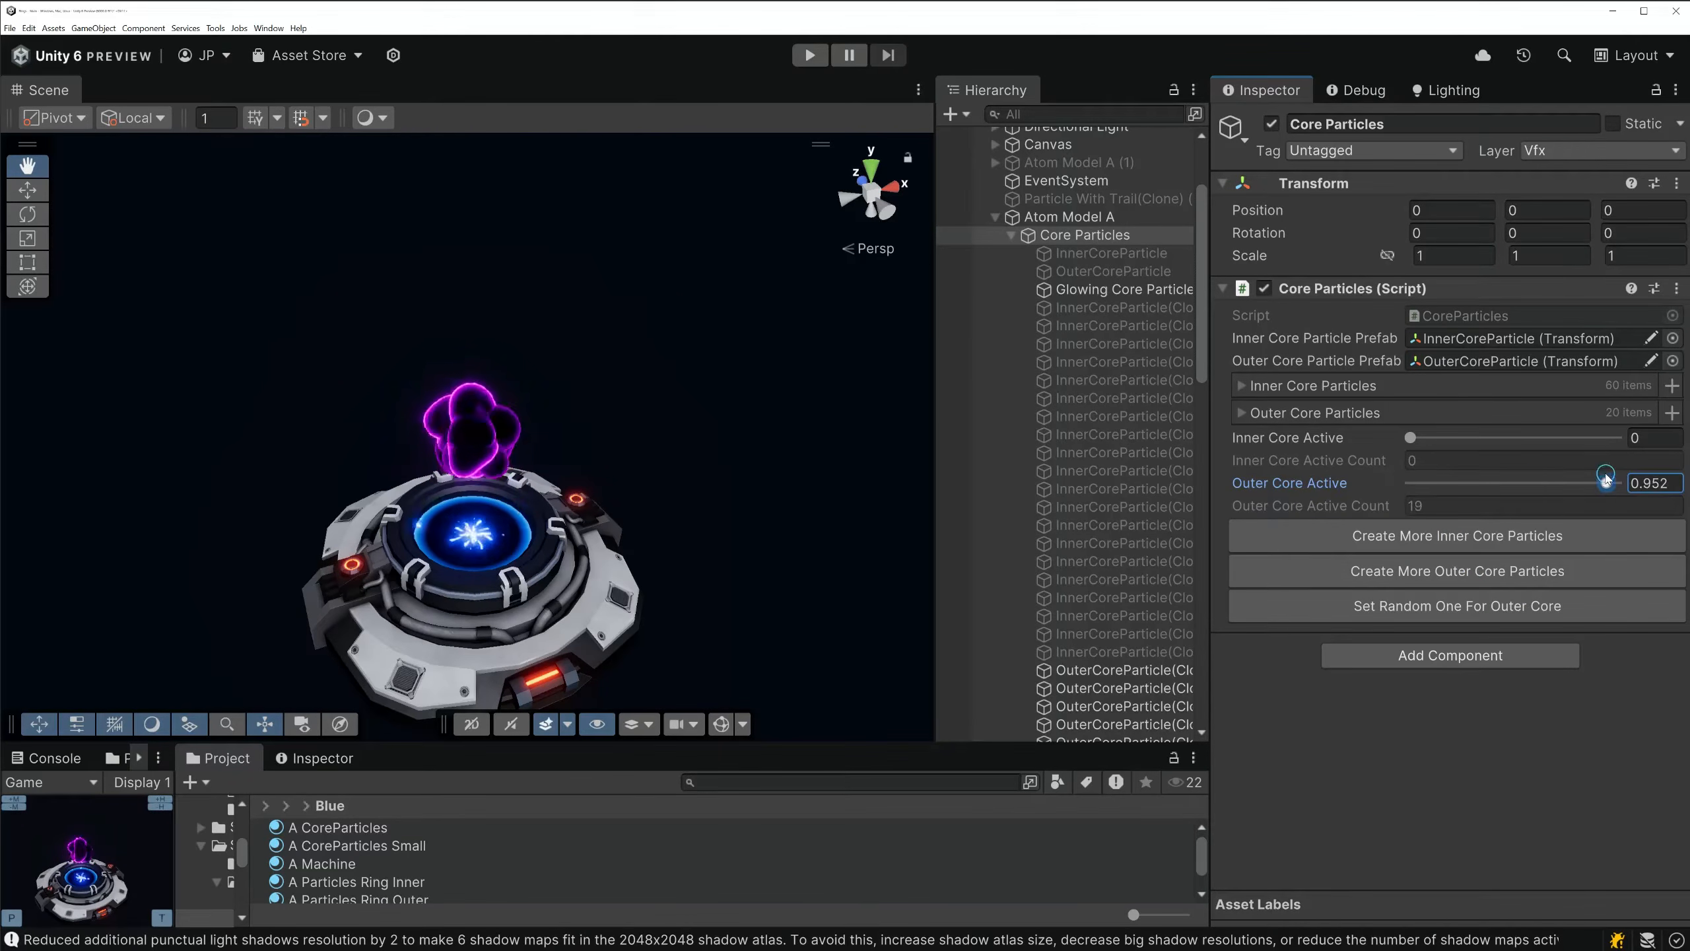
Create nine more batches of outer core particles with the Core Particles script
{"action": "left_click", "coordinate": [1457, 546]}
{"action": "left_click", "coordinate": [1468, 575]}
{"action": "left_click", "coordinate": [1468, 574]}
{"action": "left_click", "coordinate": [1469, 574]}
{"action": "left_click", "coordinate": [1468, 574]}
{"action": "left_click", "coordinate": [1468, 574]}
{"action": "left_click", "coordinate": [1468, 574]}
{"action": "left_click", "coordinate": [1468, 574]}
{"action": "left_click", "coordinate": [1468, 574]}
{"action": "left_click", "coordinate": [1468, 575]}
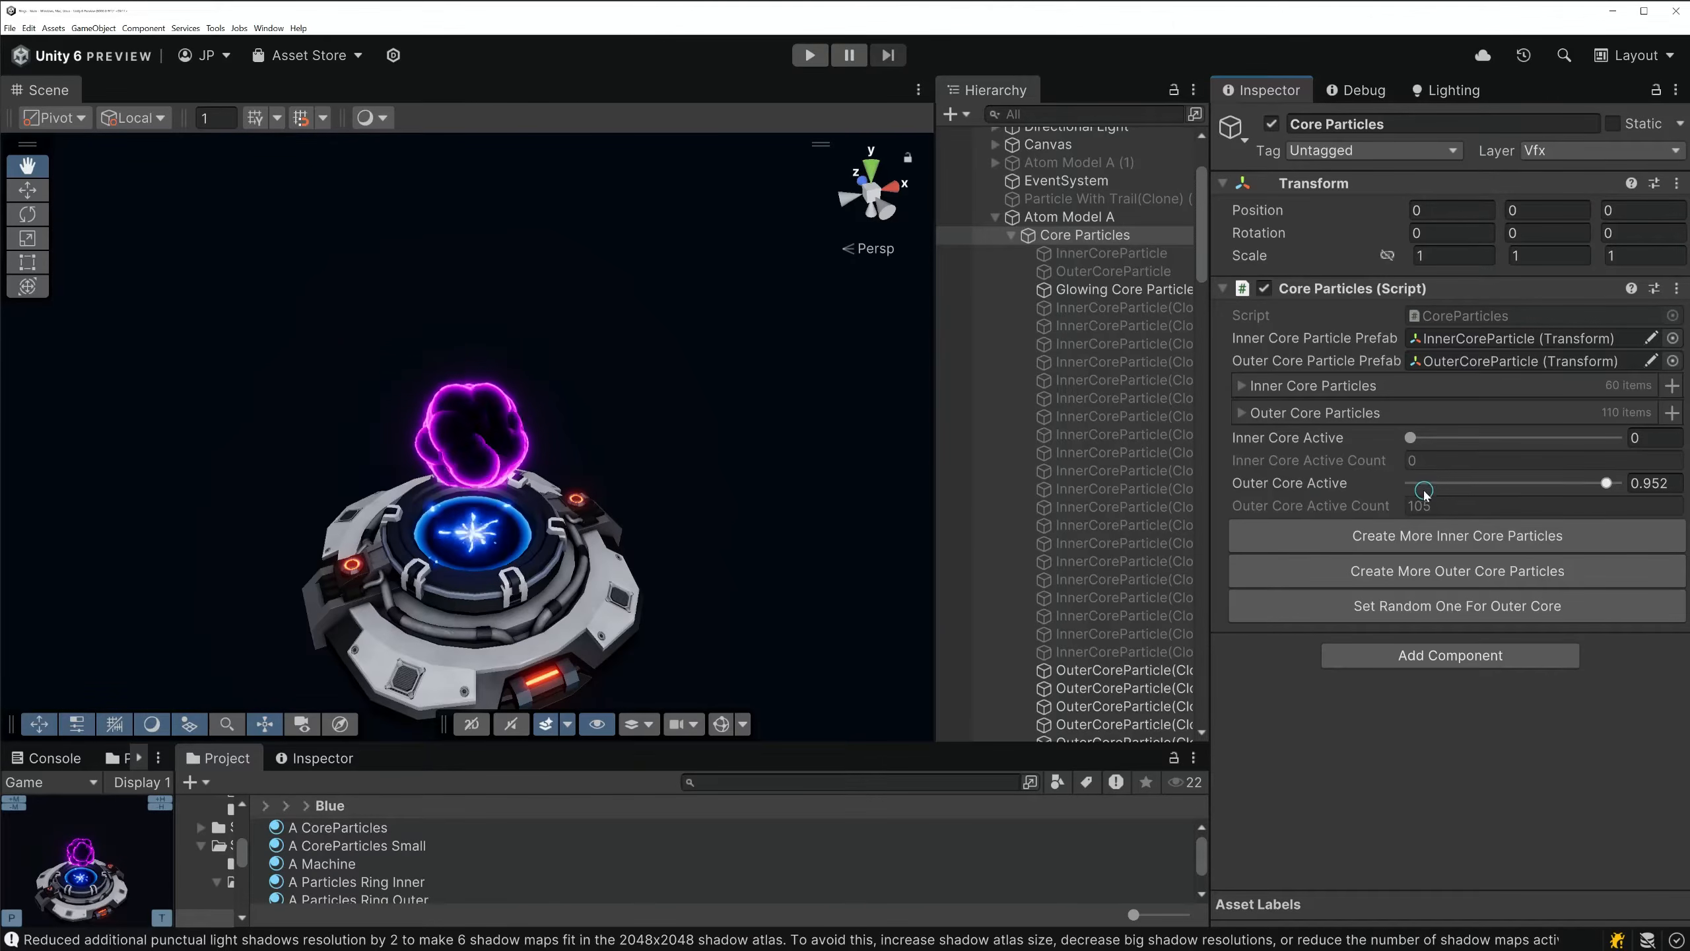
Set Outer Core Active to 0.206 and Inner Core Active to 0.996
{"action": "left_click_drag", "start_coordinate": [1594, 484], "coordinate": [1615, 438]}
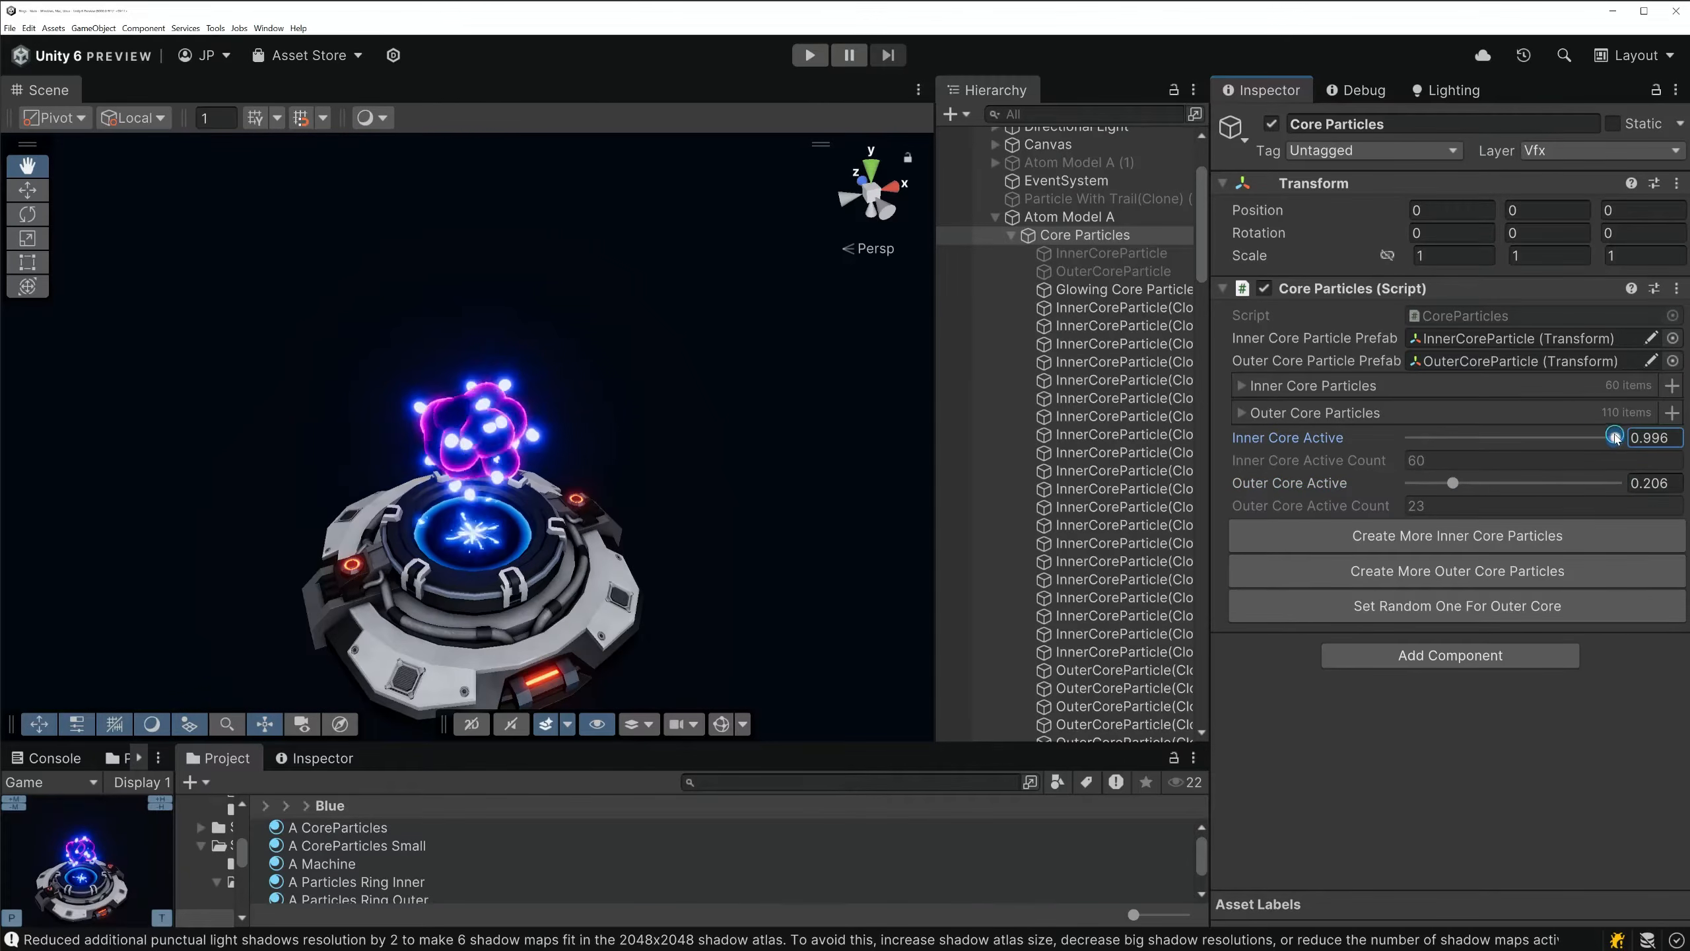
Create more inner core particles and set Inner Core Active to 0.67
{"action": "left_click", "coordinate": [1434, 538]}
{"action": "scroll", "coordinate": [1131, 466], "scroll_direction": "down", "scroll_amount": 10}
{"action": "scroll", "coordinate": [1130, 466], "scroll_direction": "up", "scroll_amount": 15}
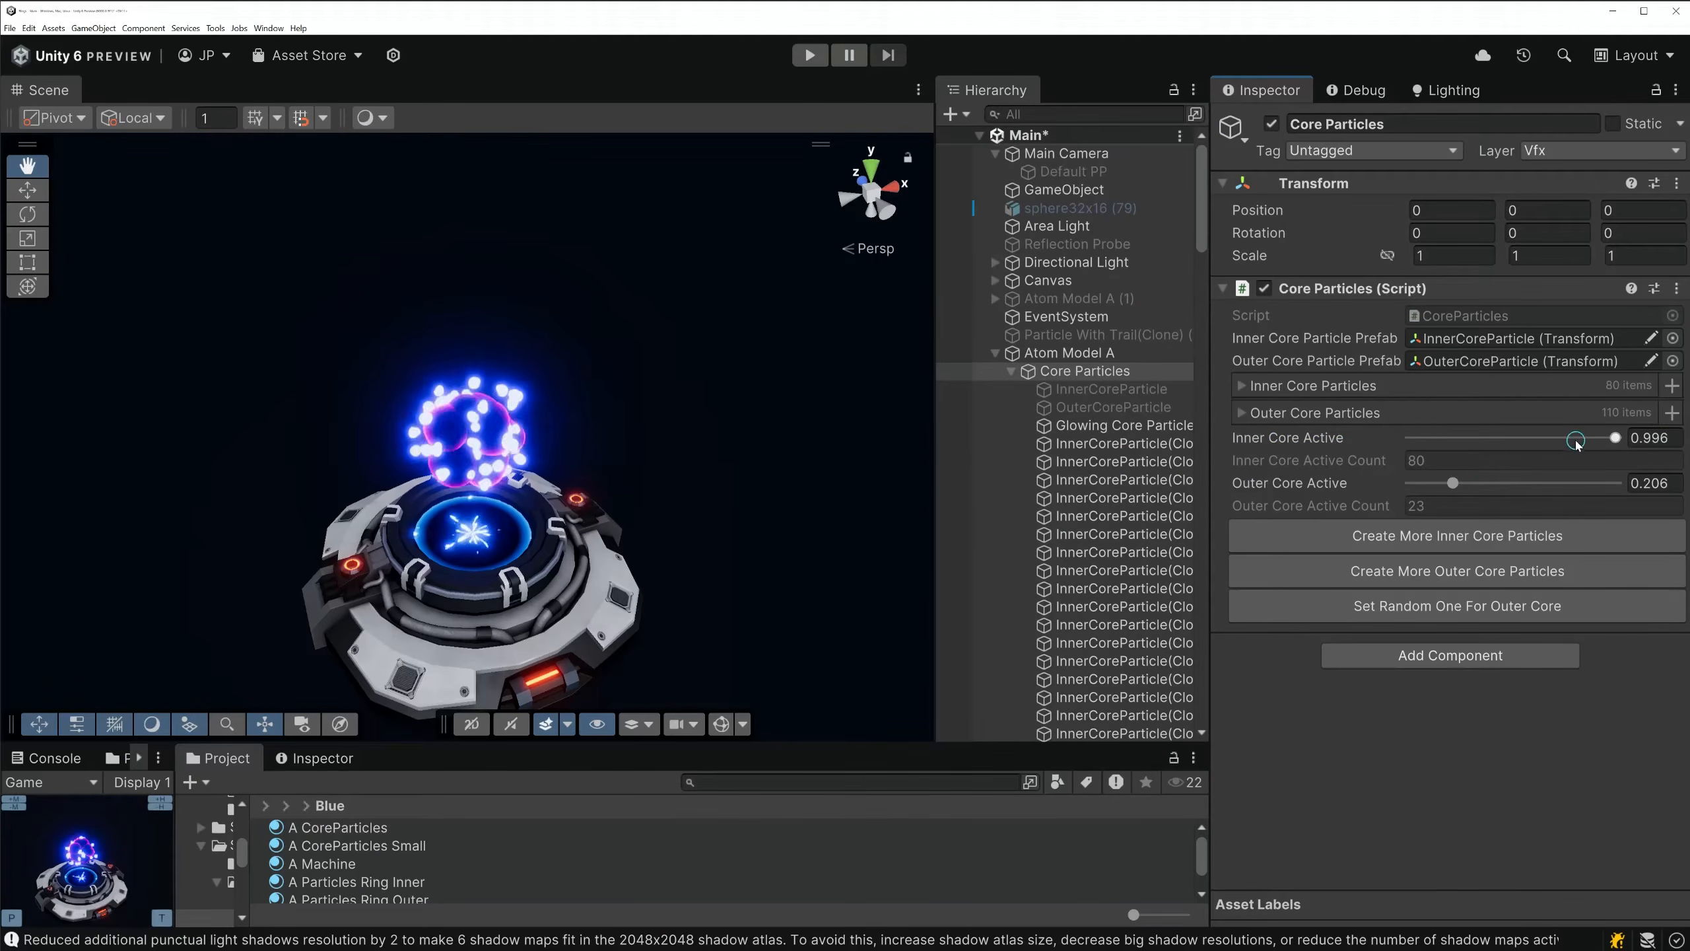
{"action": "left_click_drag", "start_coordinate": [1615, 437], "coordinate": [1548, 421]}
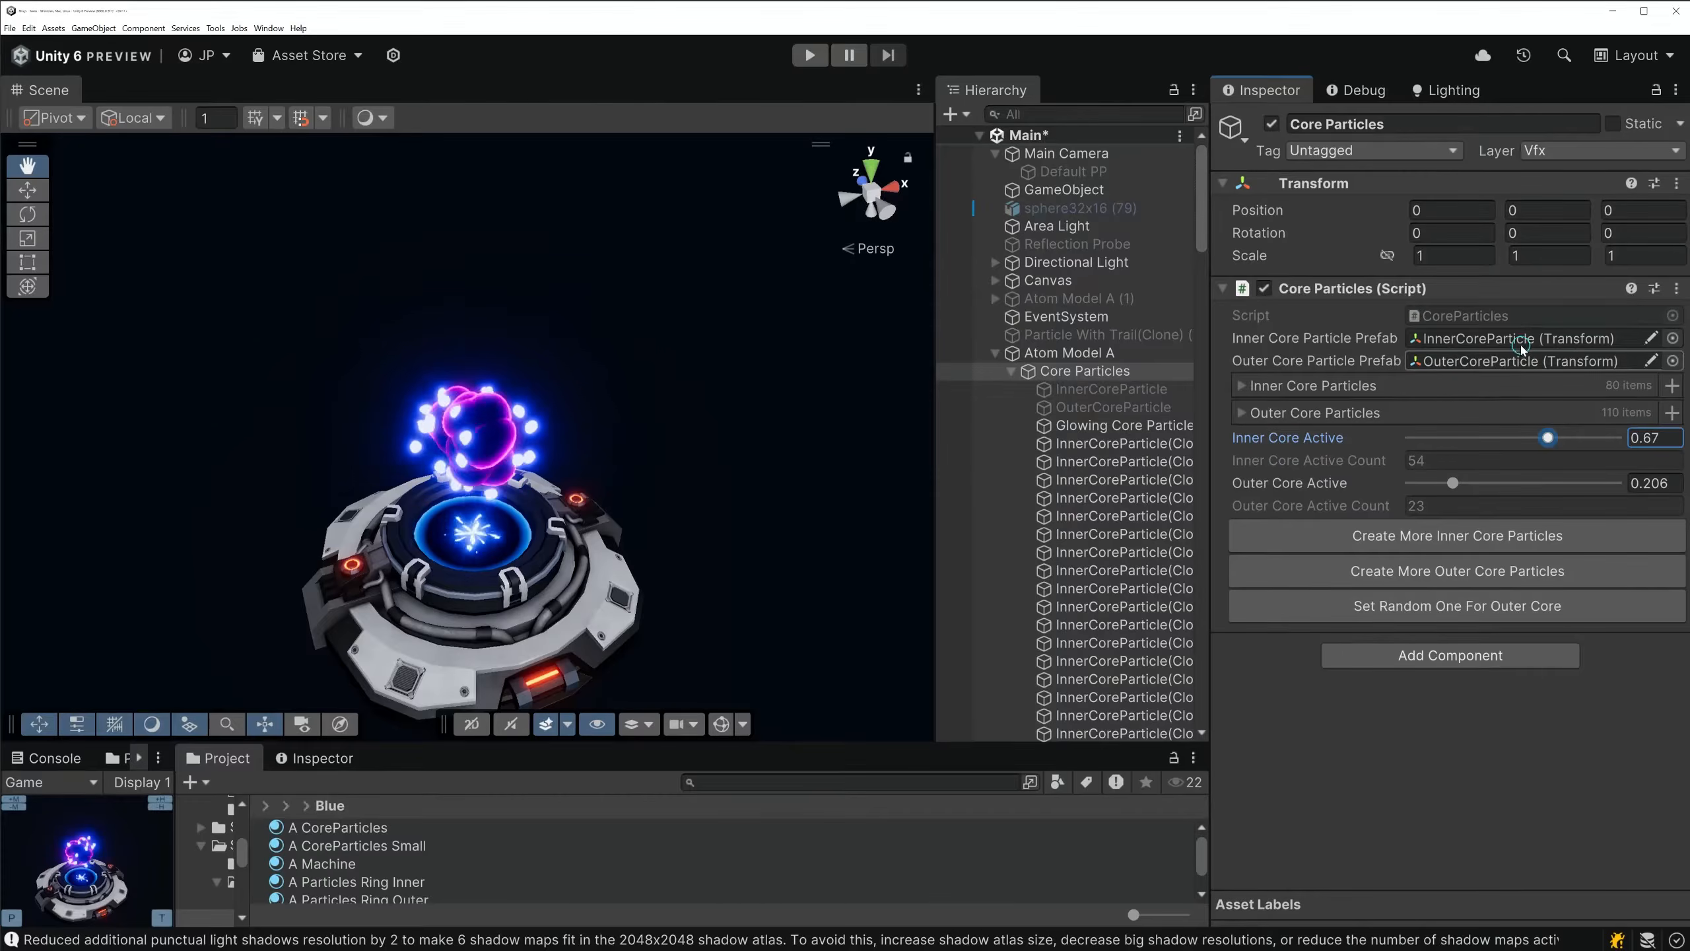
Open the CoreParticles script in the code editor and examine its prefab, list and range field declarations
{"action": "double_click", "coordinate": [1437, 317]}
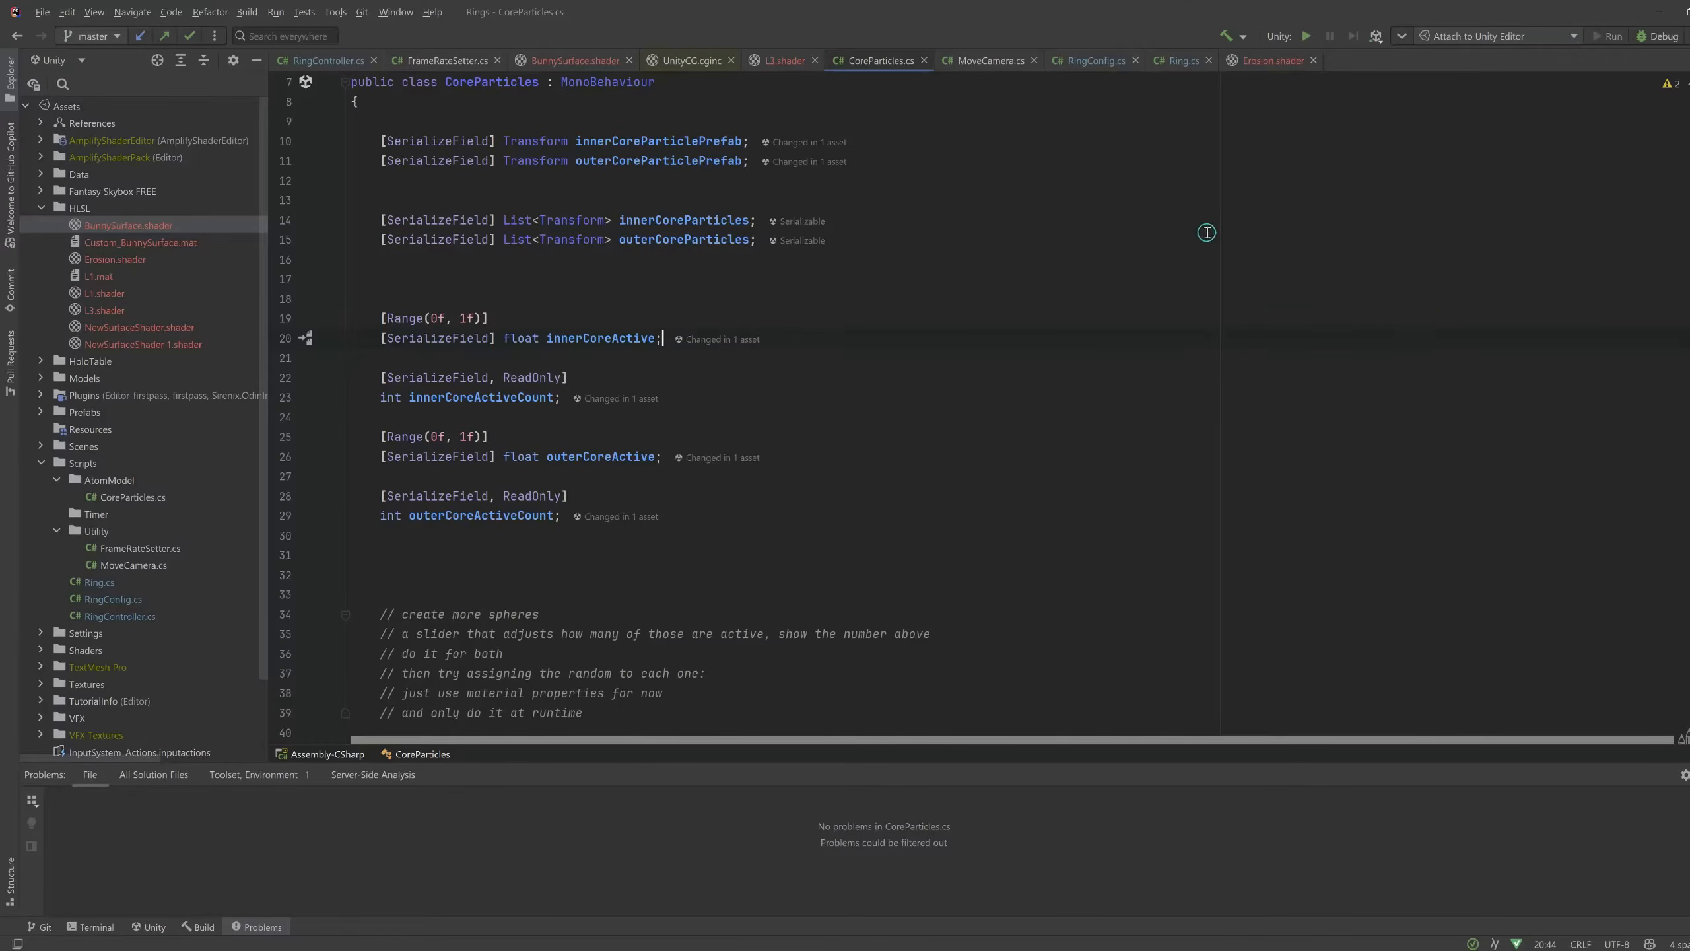
{"action": "scroll", "coordinate": [856, 397], "scroll_direction": "up", "scroll_amount": 3}
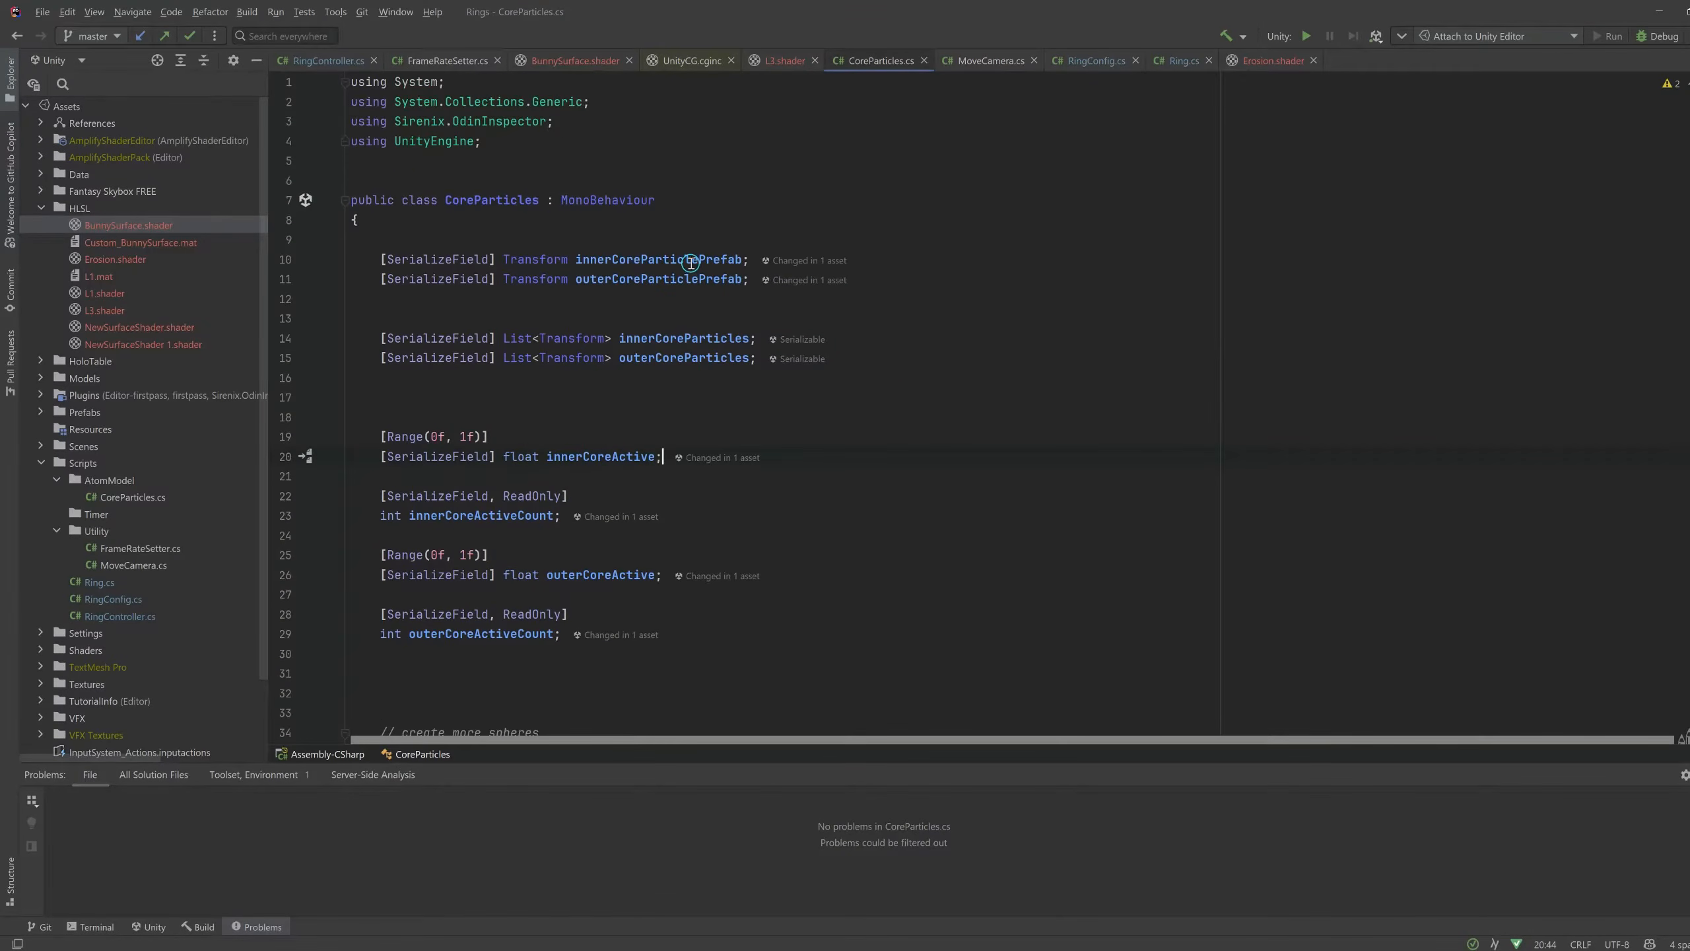
{"action": "double_click", "coordinate": [759, 258]}
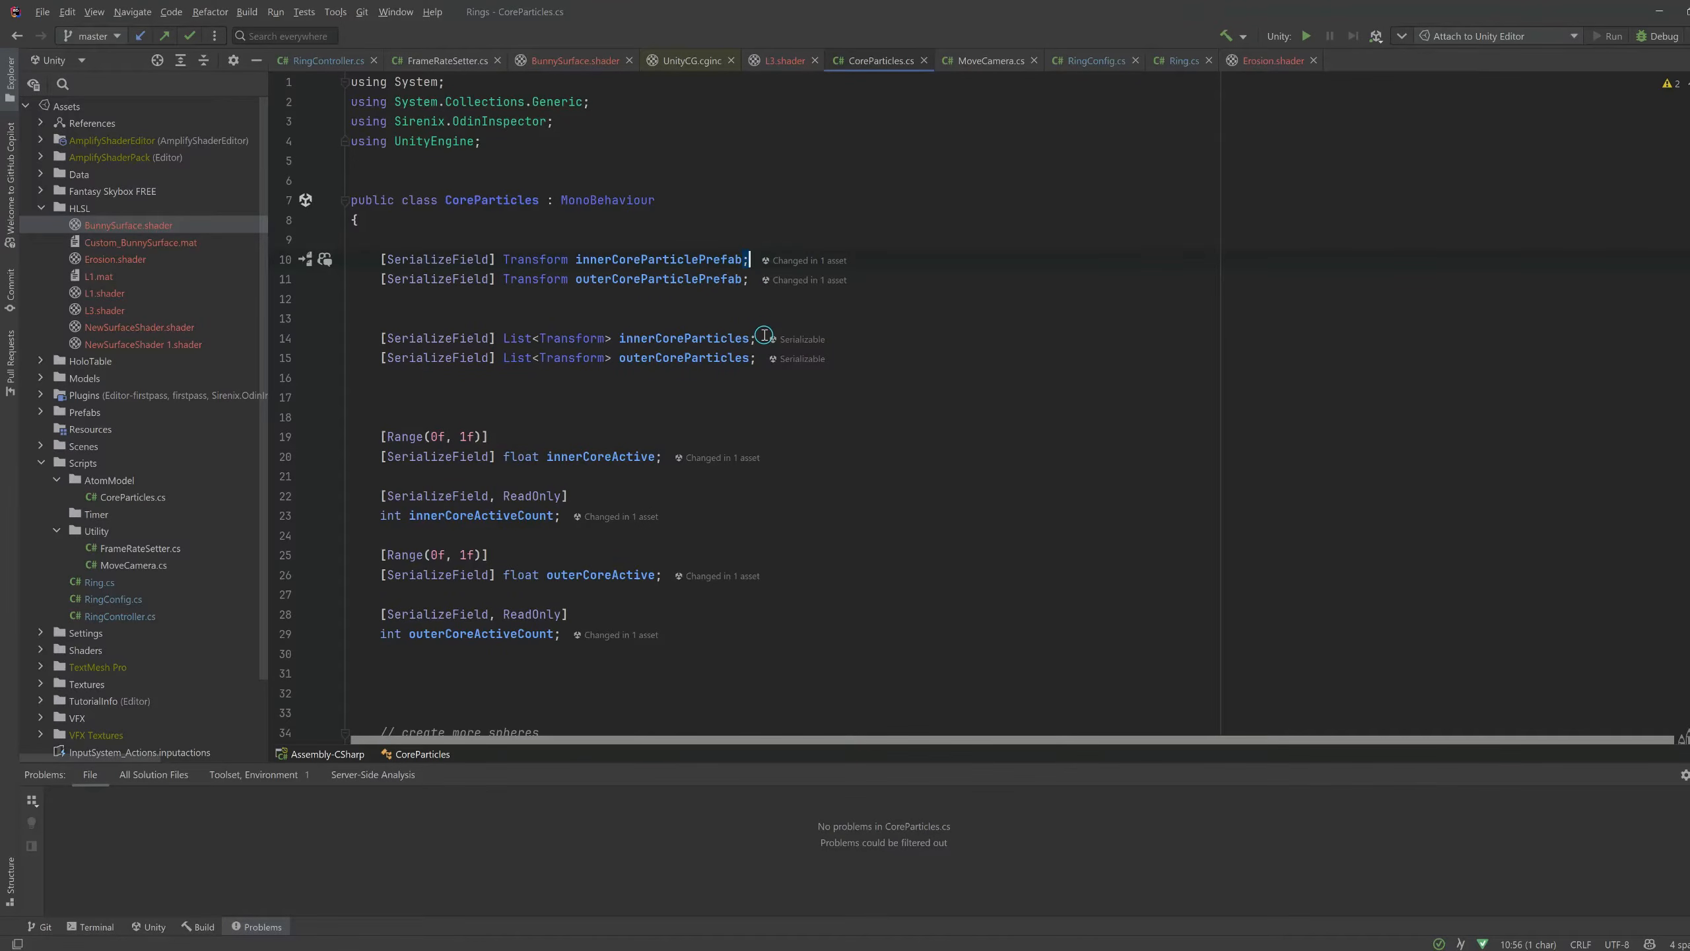
{"action": "scroll", "coordinate": [825, 466], "scroll_direction": "down", "scroll_amount": 1}
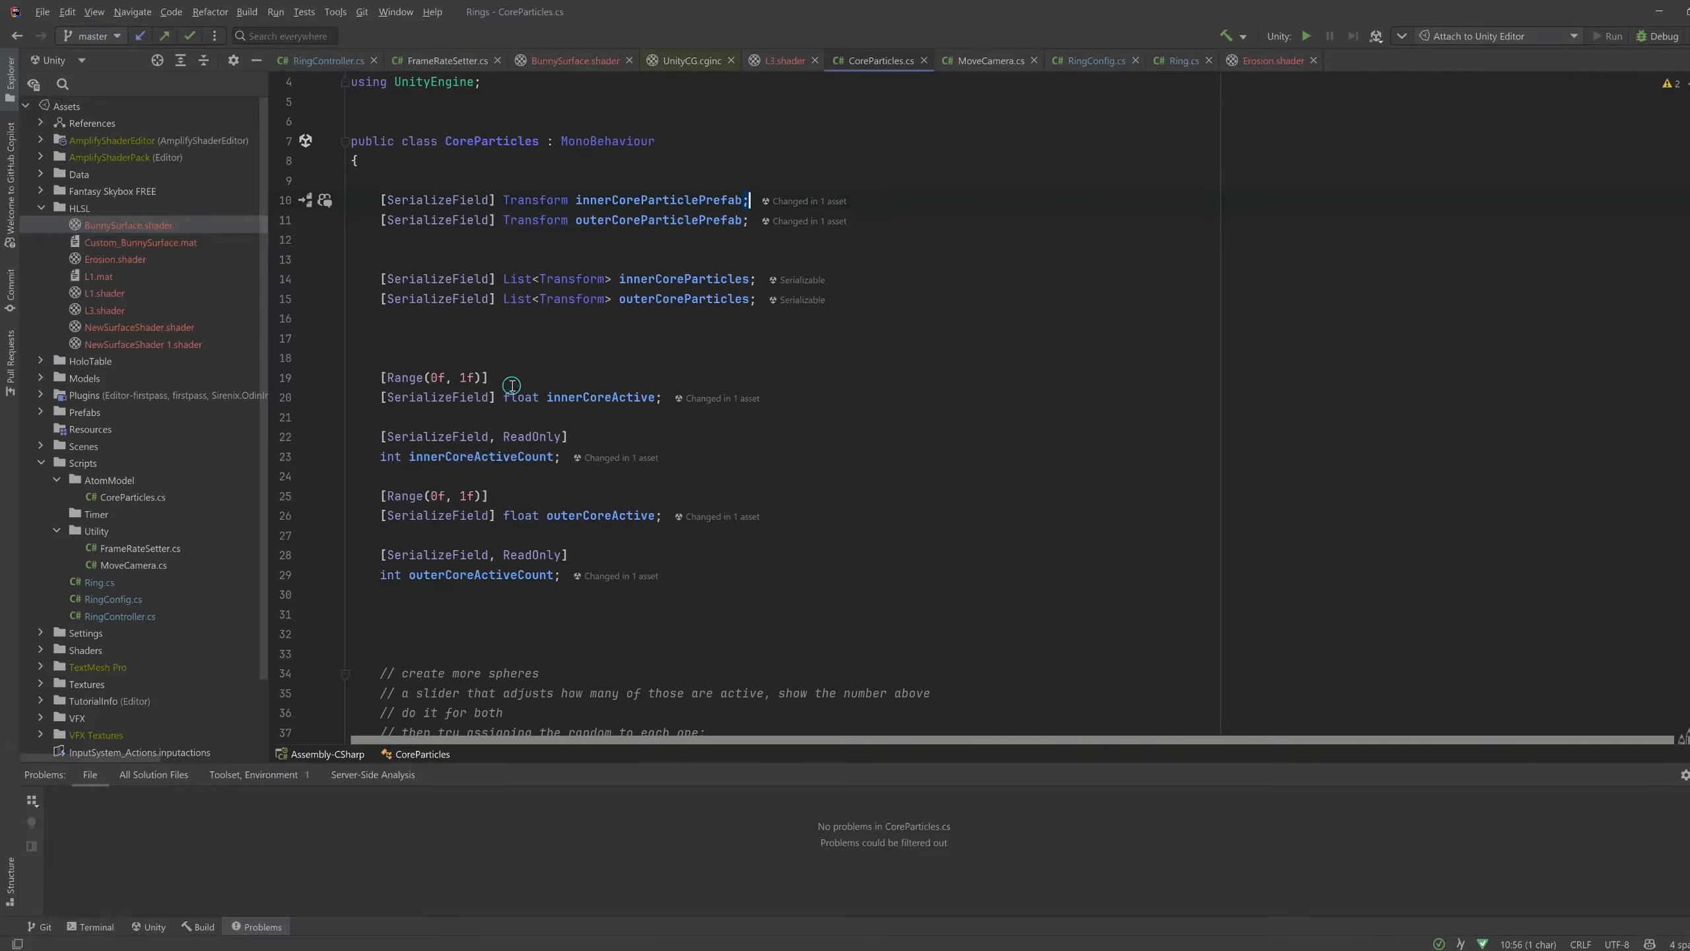
{"action": "left_click_drag", "start_coordinate": [372, 378], "coordinate": [543, 375]}
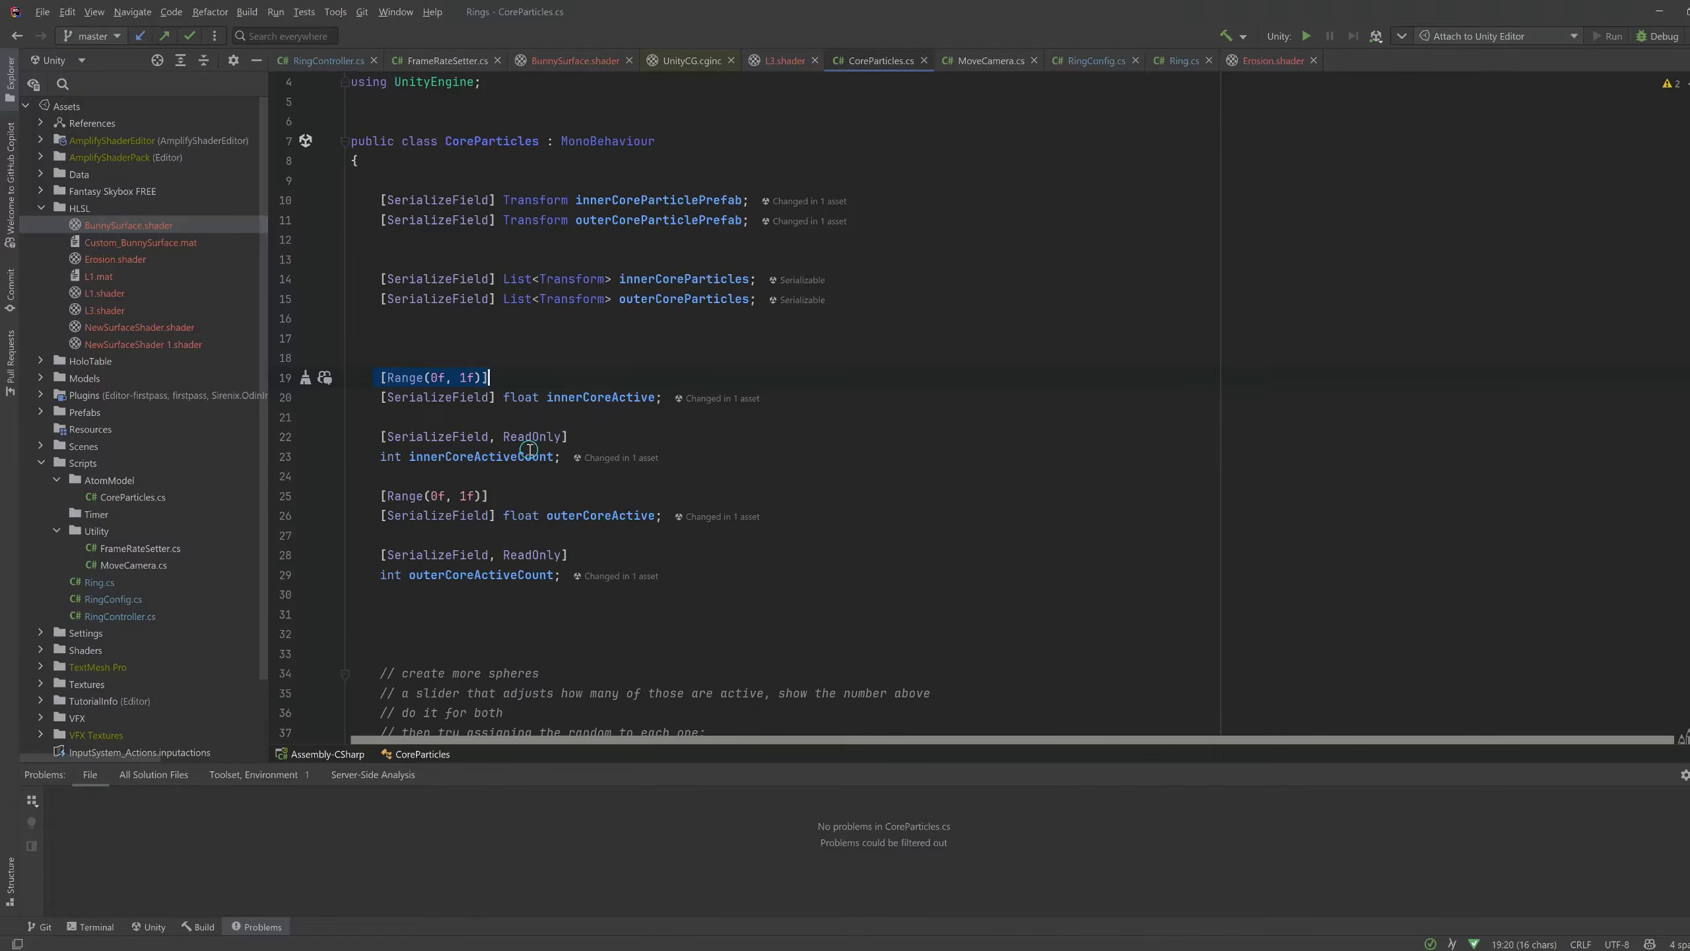
Examine the innerCoreActiveCount field, the Start call to SetRandomPostionForAllParticles and the GetTinyRandomOffset function in the CoreParticles script
{"action": "left_click_drag", "start_coordinate": [370, 455], "coordinate": [705, 464]}
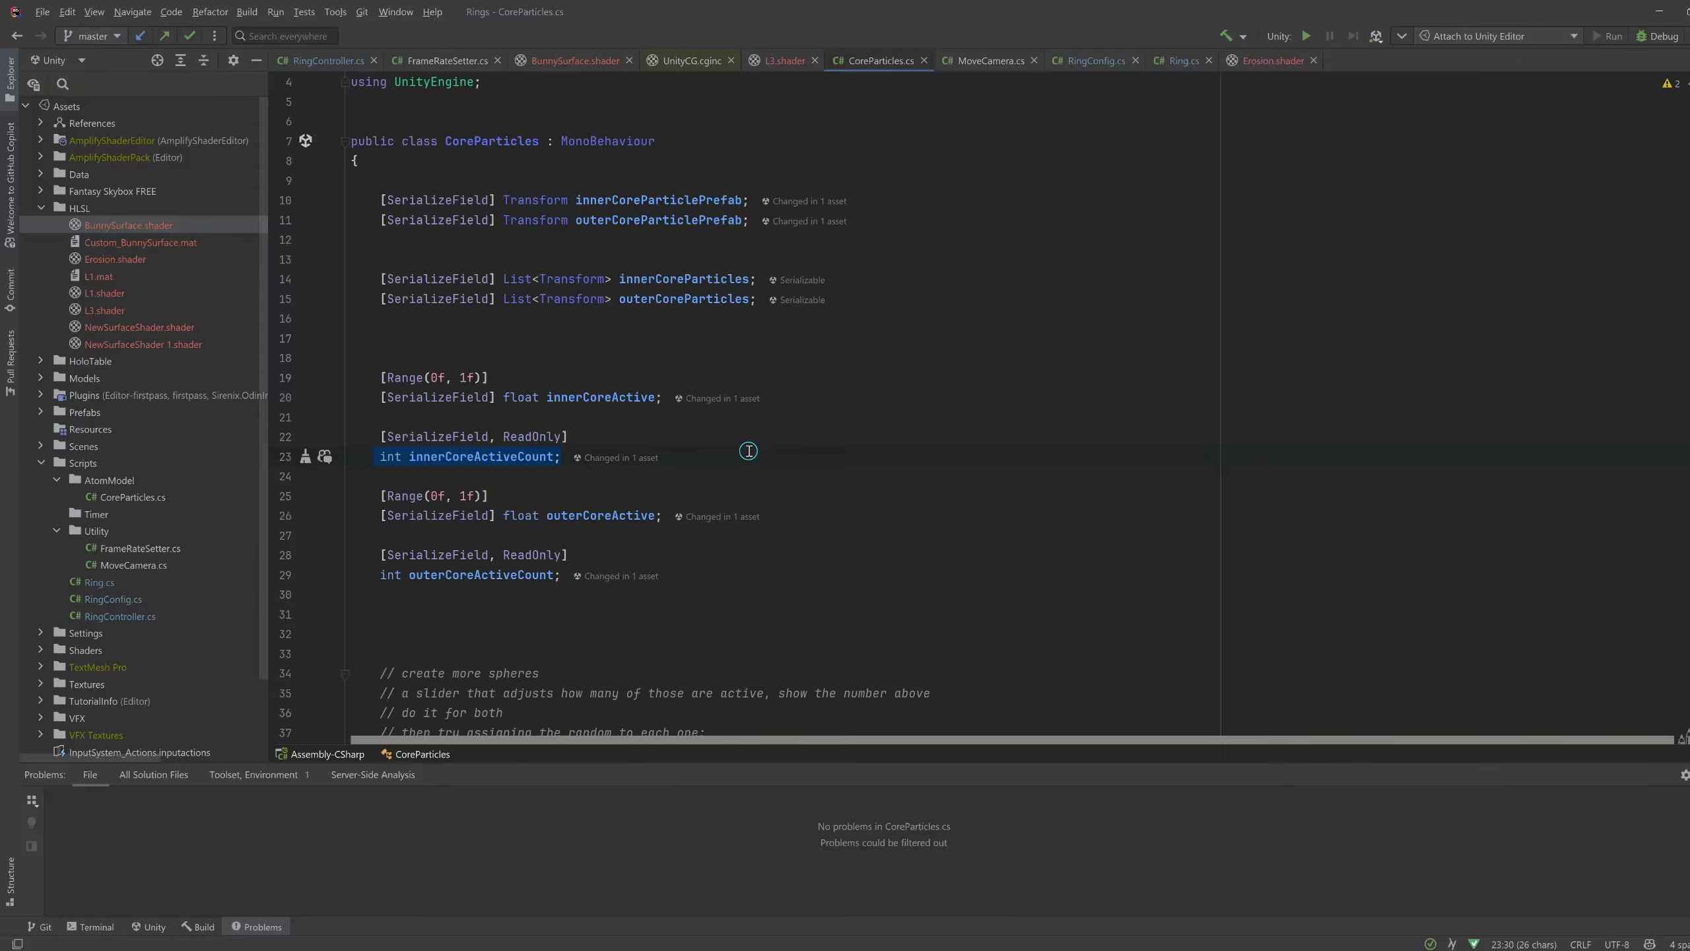
{"action": "scroll", "coordinate": [747, 451], "scroll_direction": "down", "scroll_amount": 1}
{"action": "scroll", "coordinate": [748, 452], "scroll_direction": "down", "scroll_amount": 3}
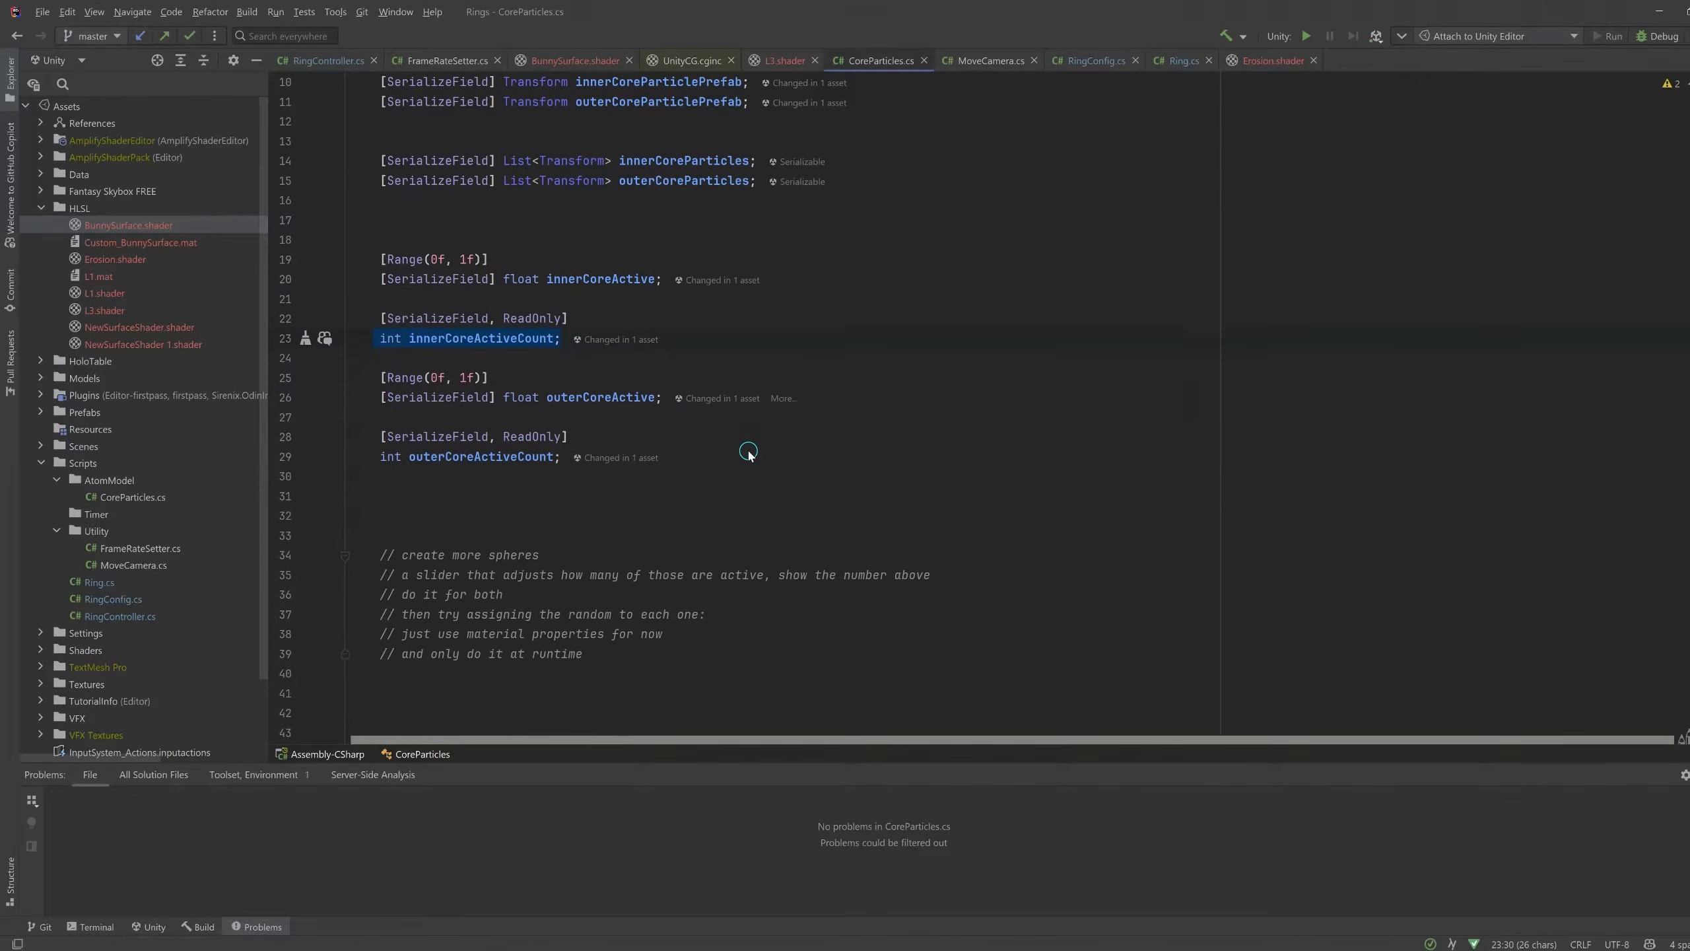
{"action": "scroll", "coordinate": [716, 438], "scroll_direction": "down", "scroll_amount": 7}
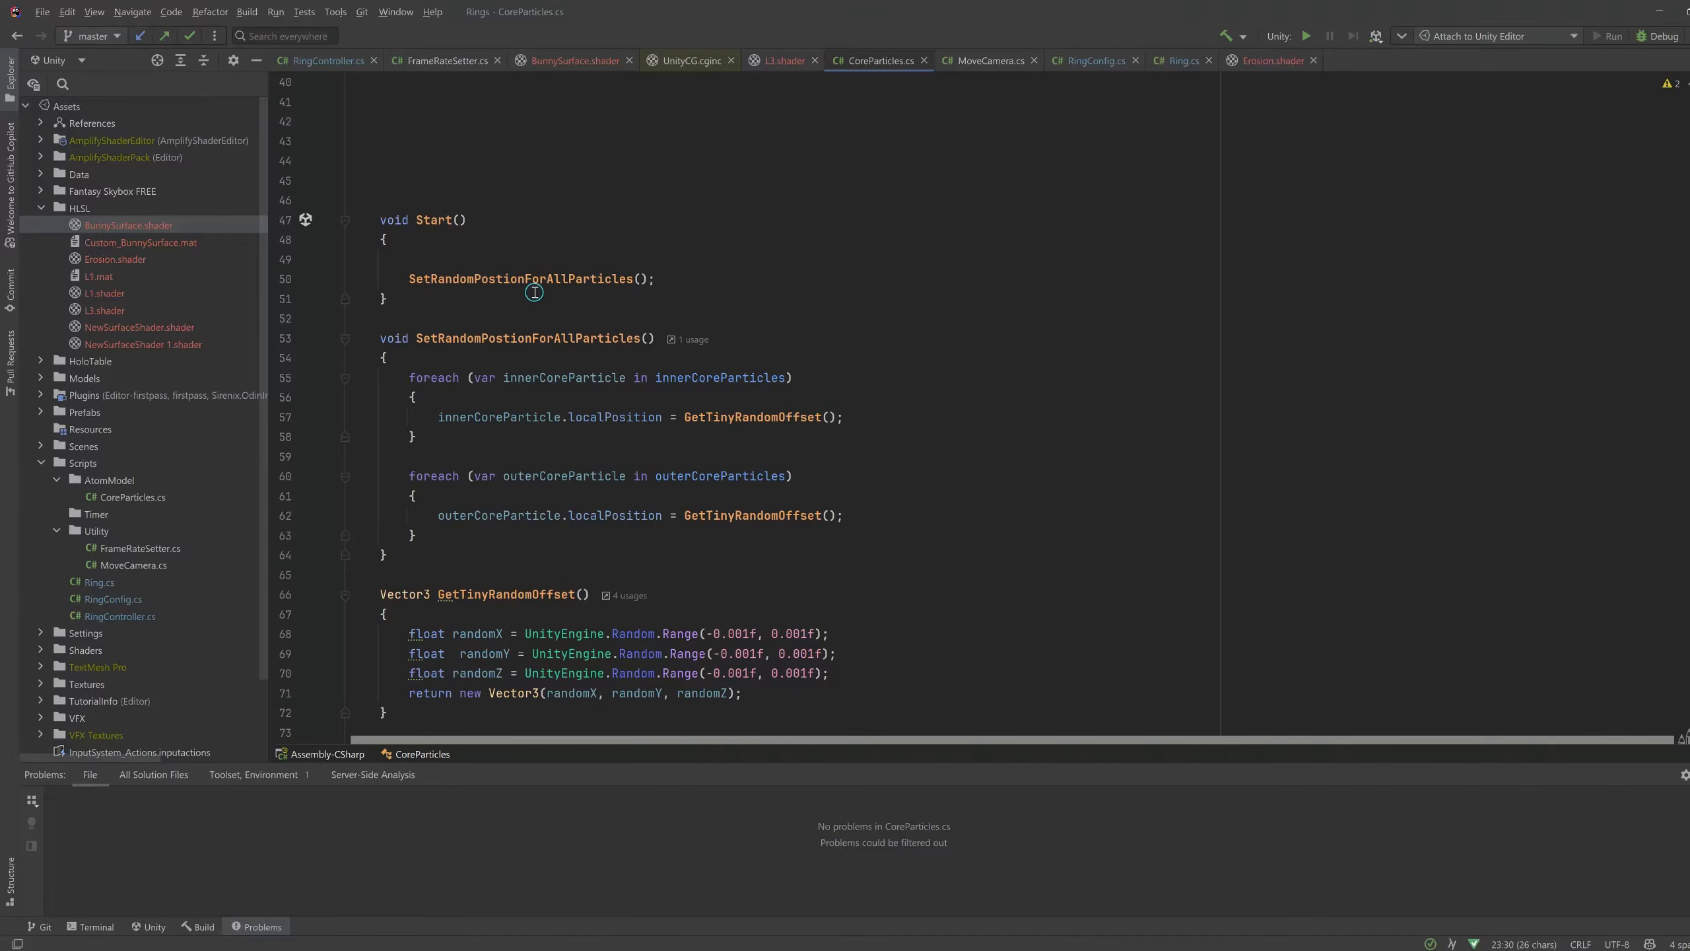
{"action": "left_click_drag", "start_coordinate": [402, 279], "coordinate": [796, 275]}
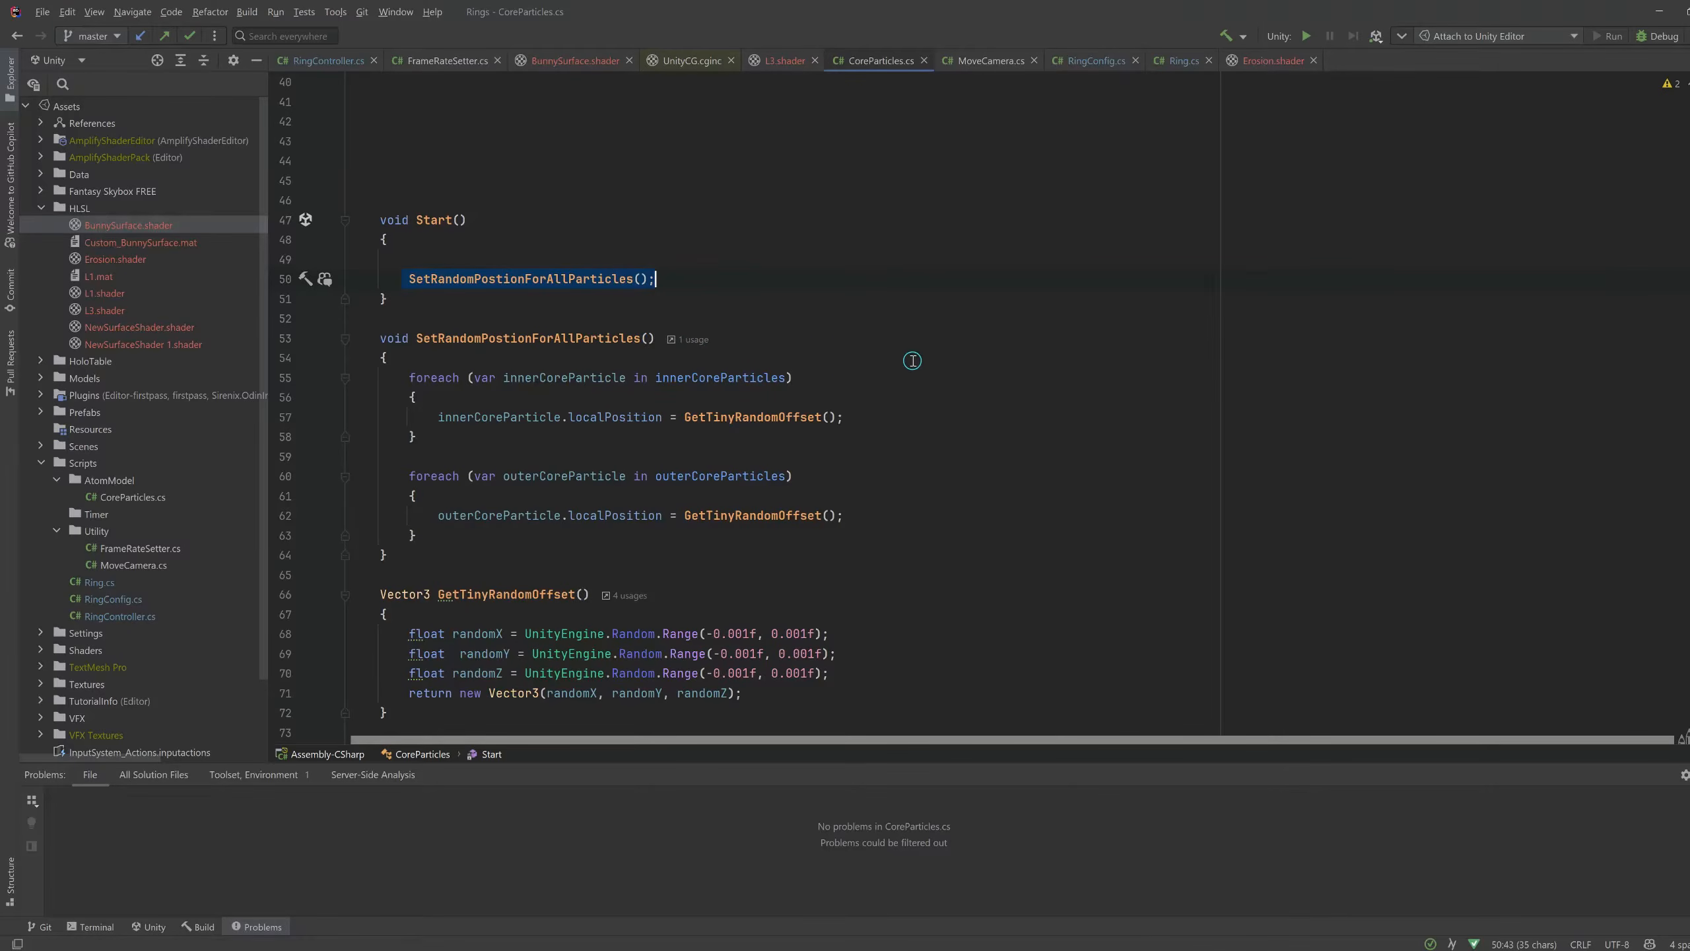
{"action": "scroll", "coordinate": [912, 360], "scroll_direction": "down", "scroll_amount": 2}
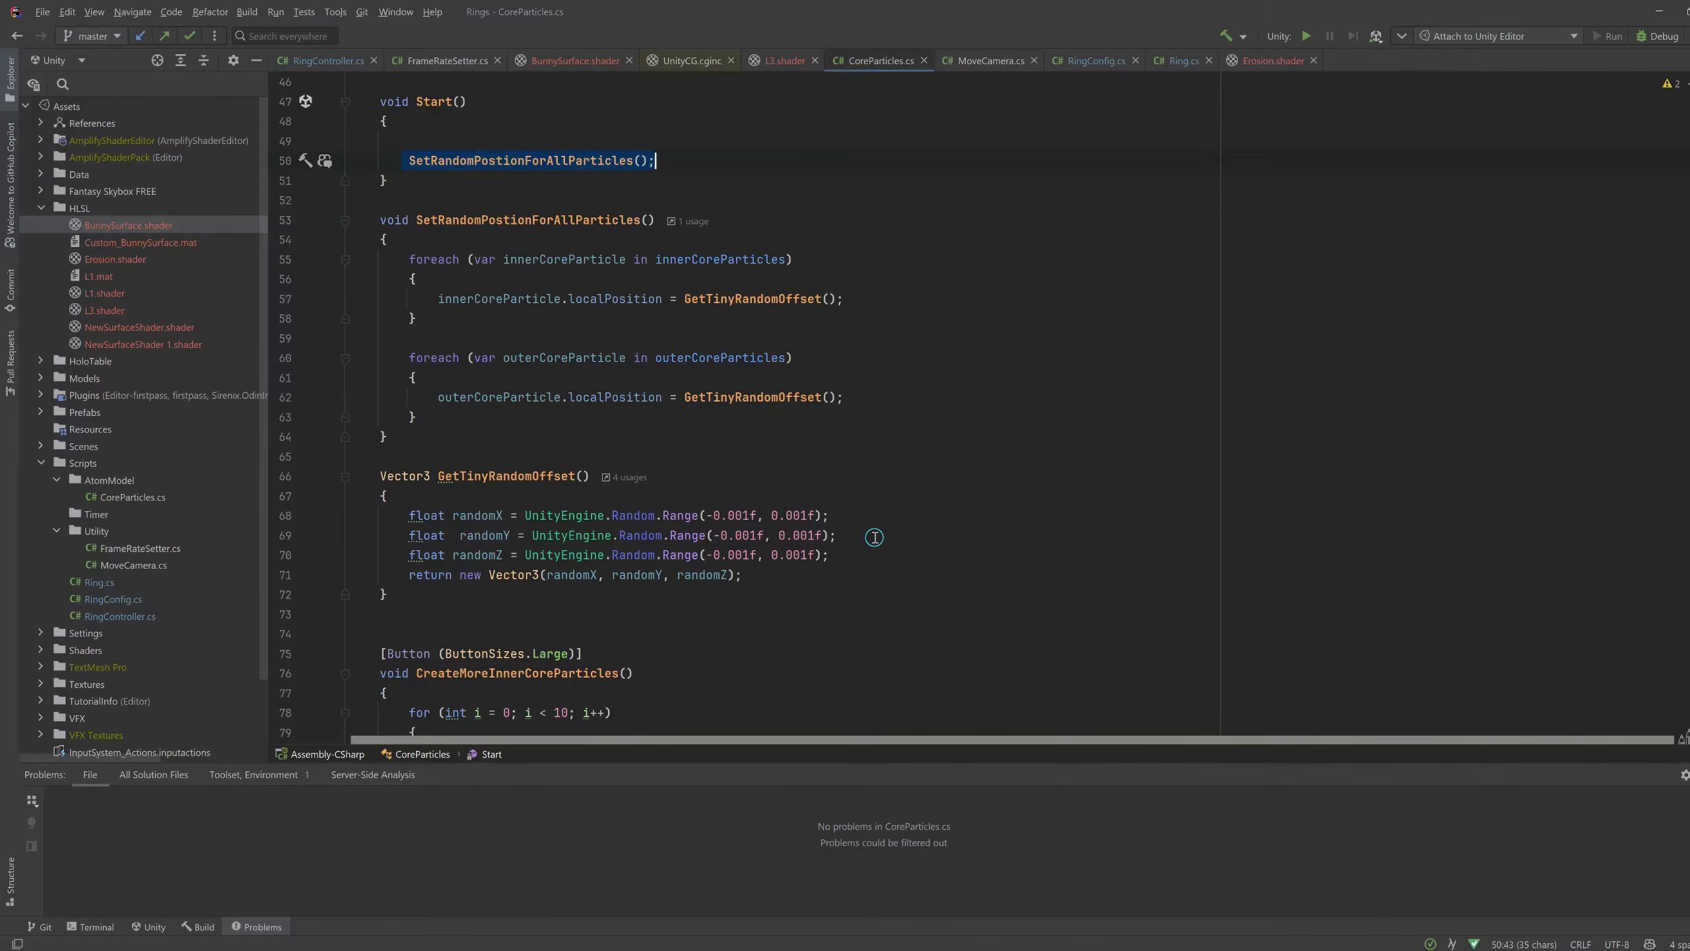
{"action": "scroll", "coordinate": [900, 535], "scroll_direction": "down", "scroll_amount": 1}
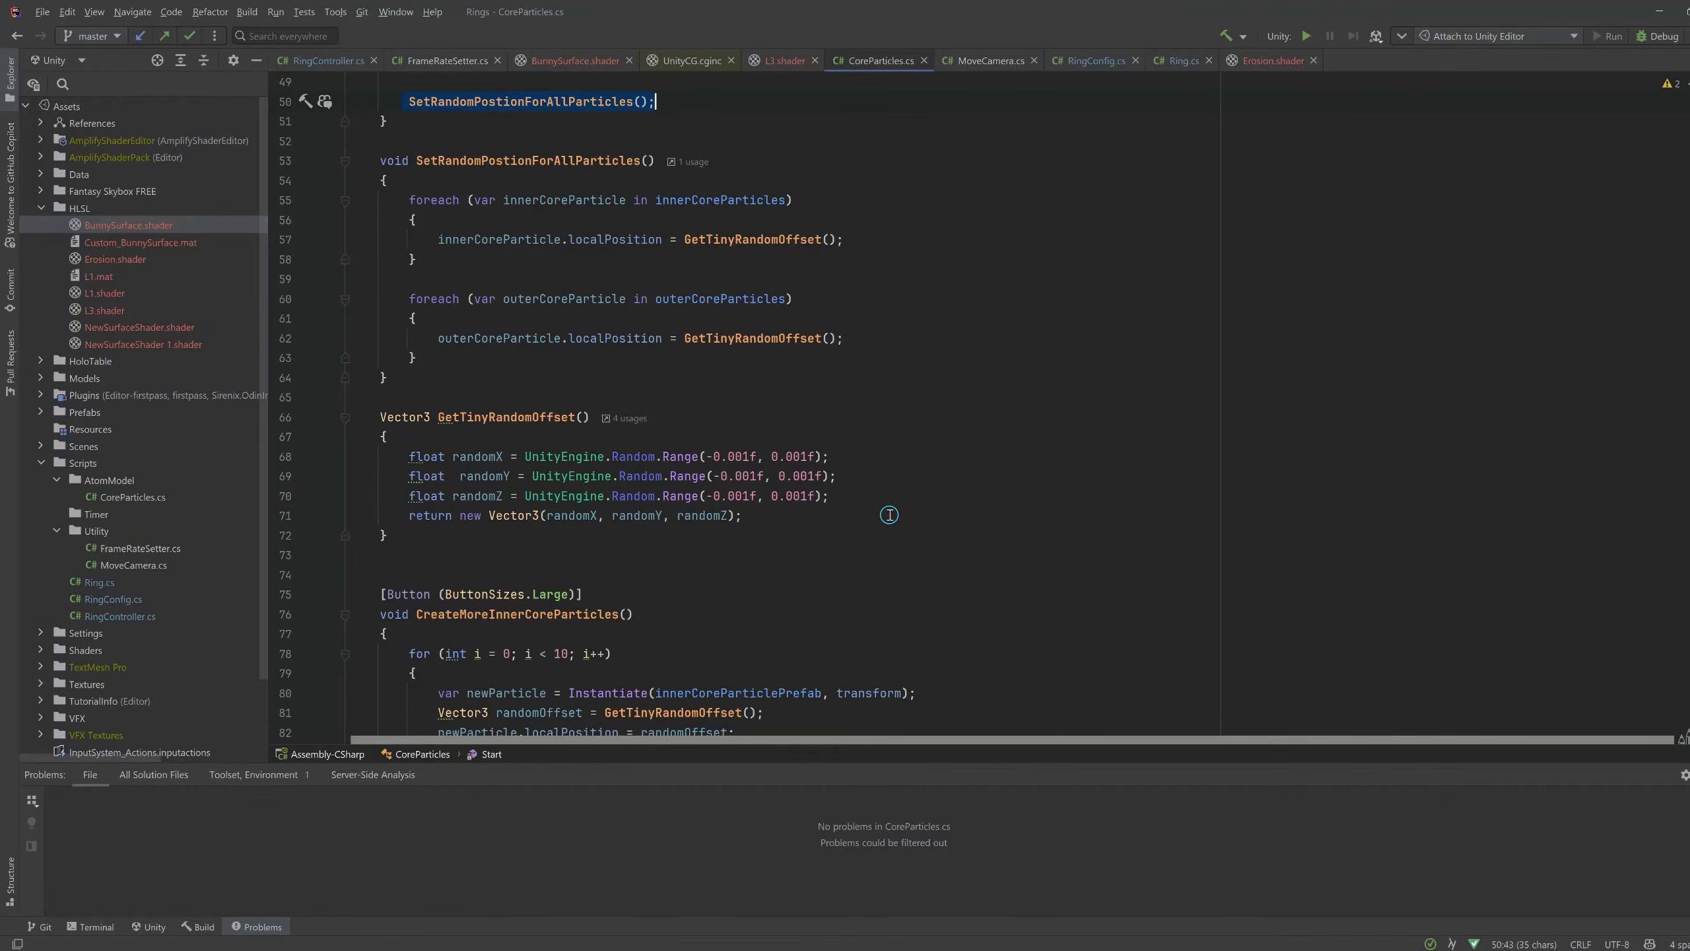
{"action": "scroll", "coordinate": [845, 576], "scroll_direction": "down", "scroll_amount": 1}
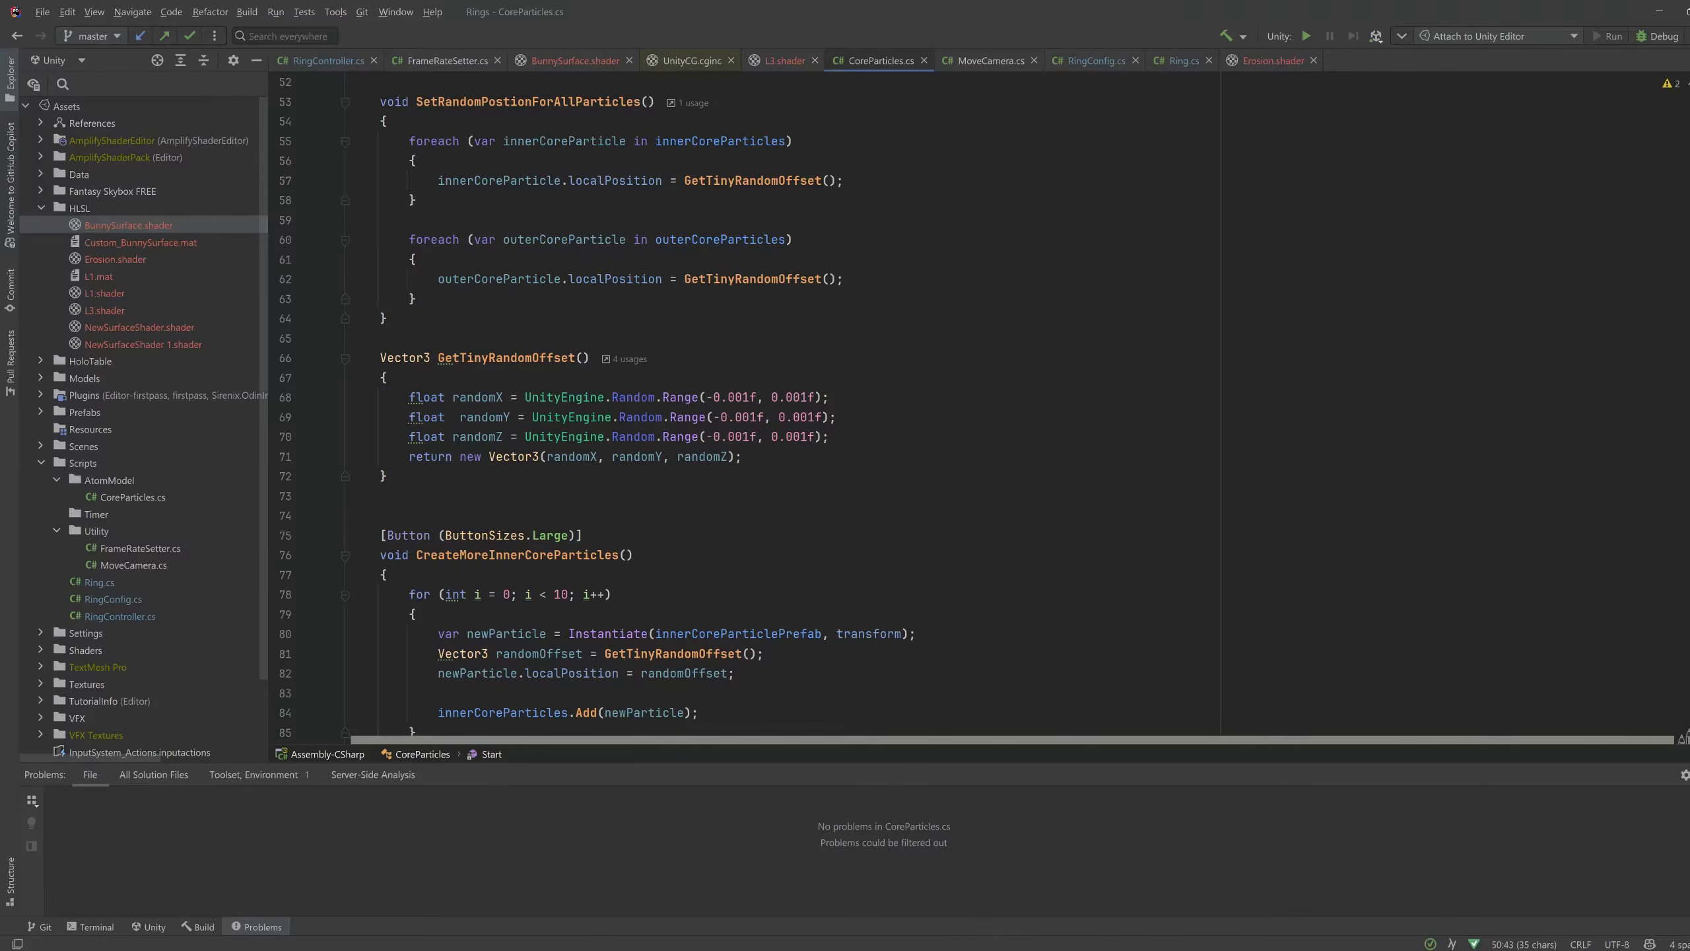
Switch back to Unity, widen the Inspector and compare the Transform positions of several InnerCoreParticle clones
{"action": "key", "text": "alt+Tab"}
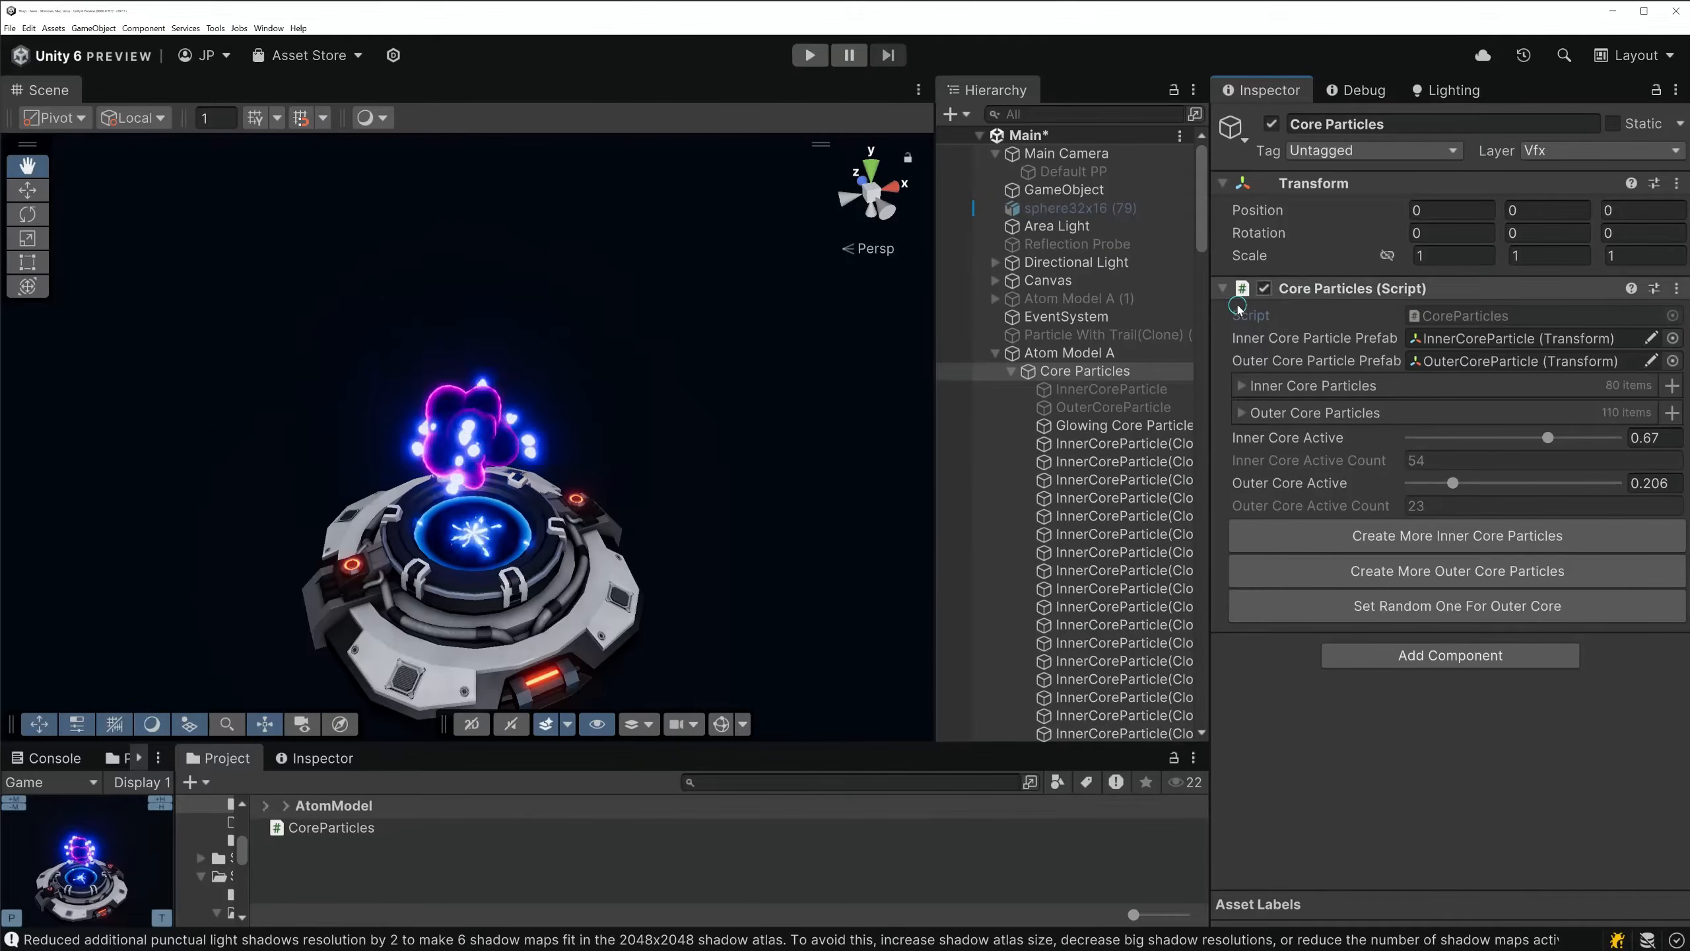
{"action": "left_click", "coordinate": [1120, 445]}
{"action": "left_click_drag", "start_coordinate": [1210, 246], "coordinate": [966, 247]}
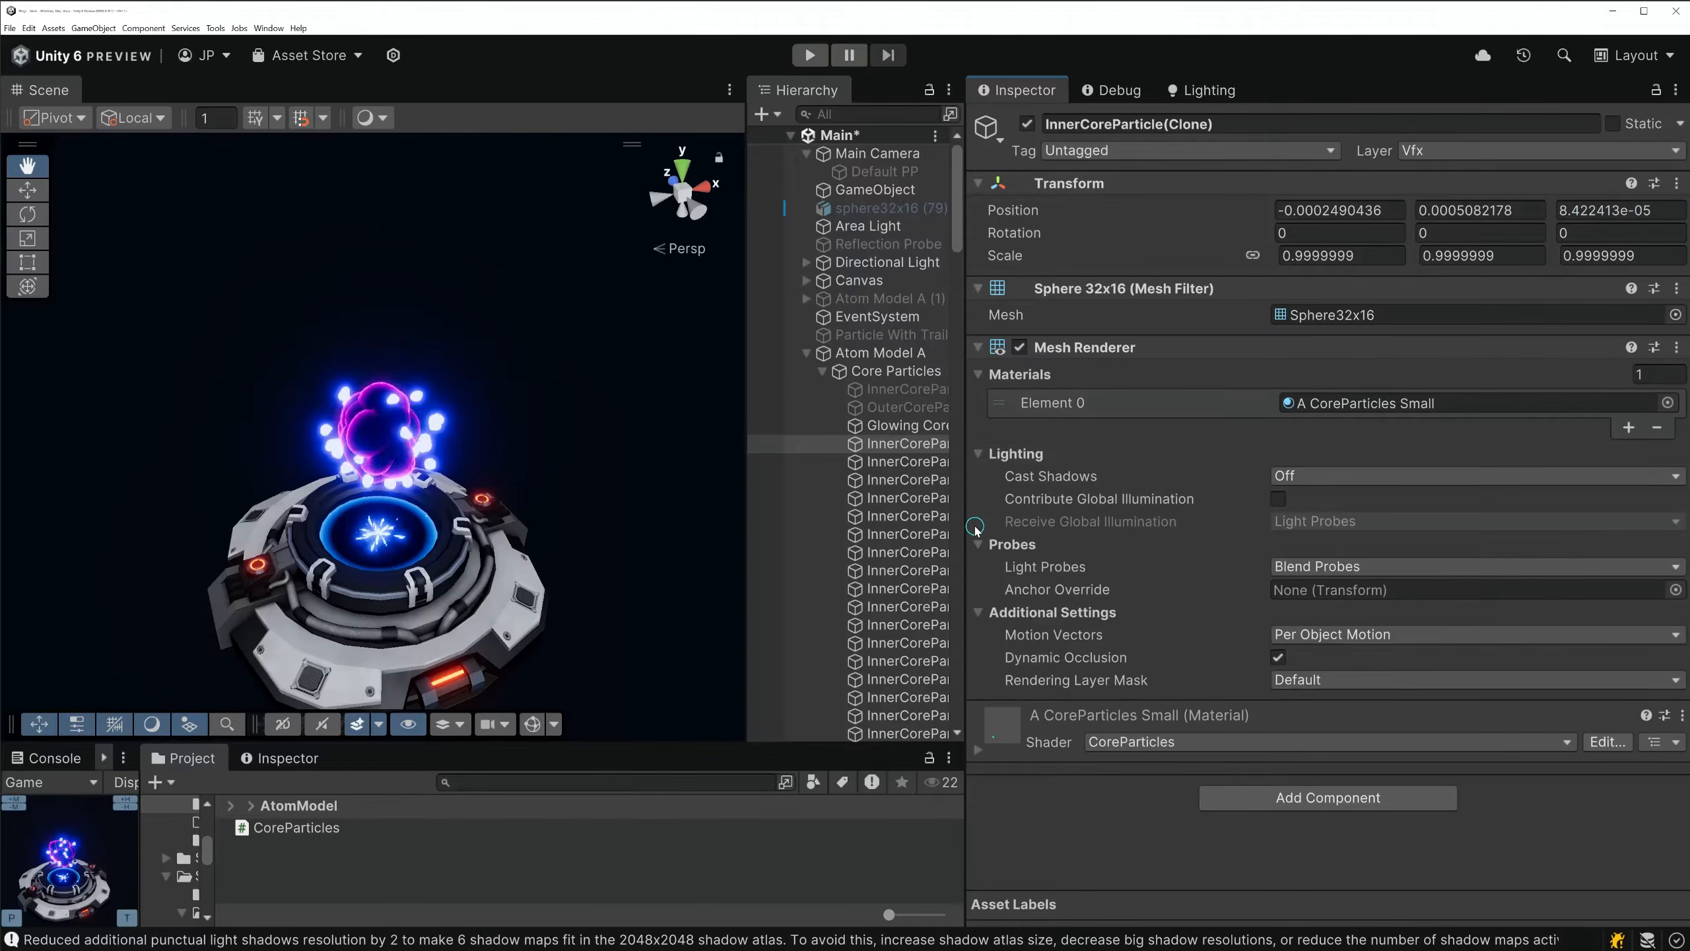
{"action": "left_click", "coordinate": [922, 460]}
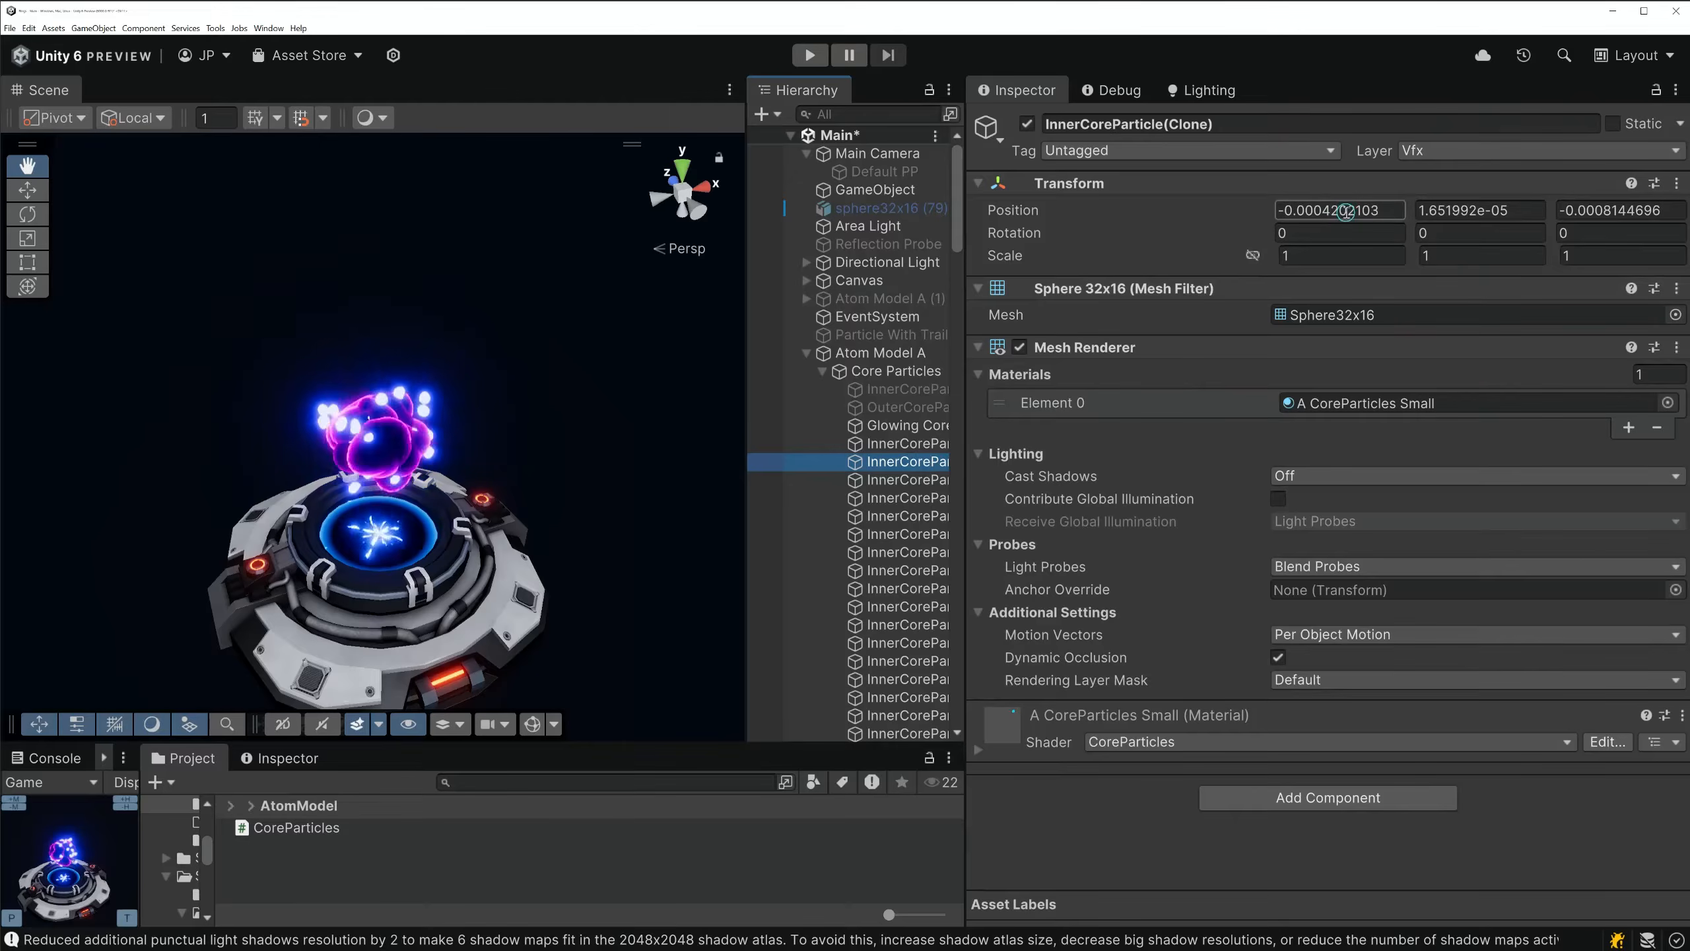
{"action": "key", "text": "Down"}
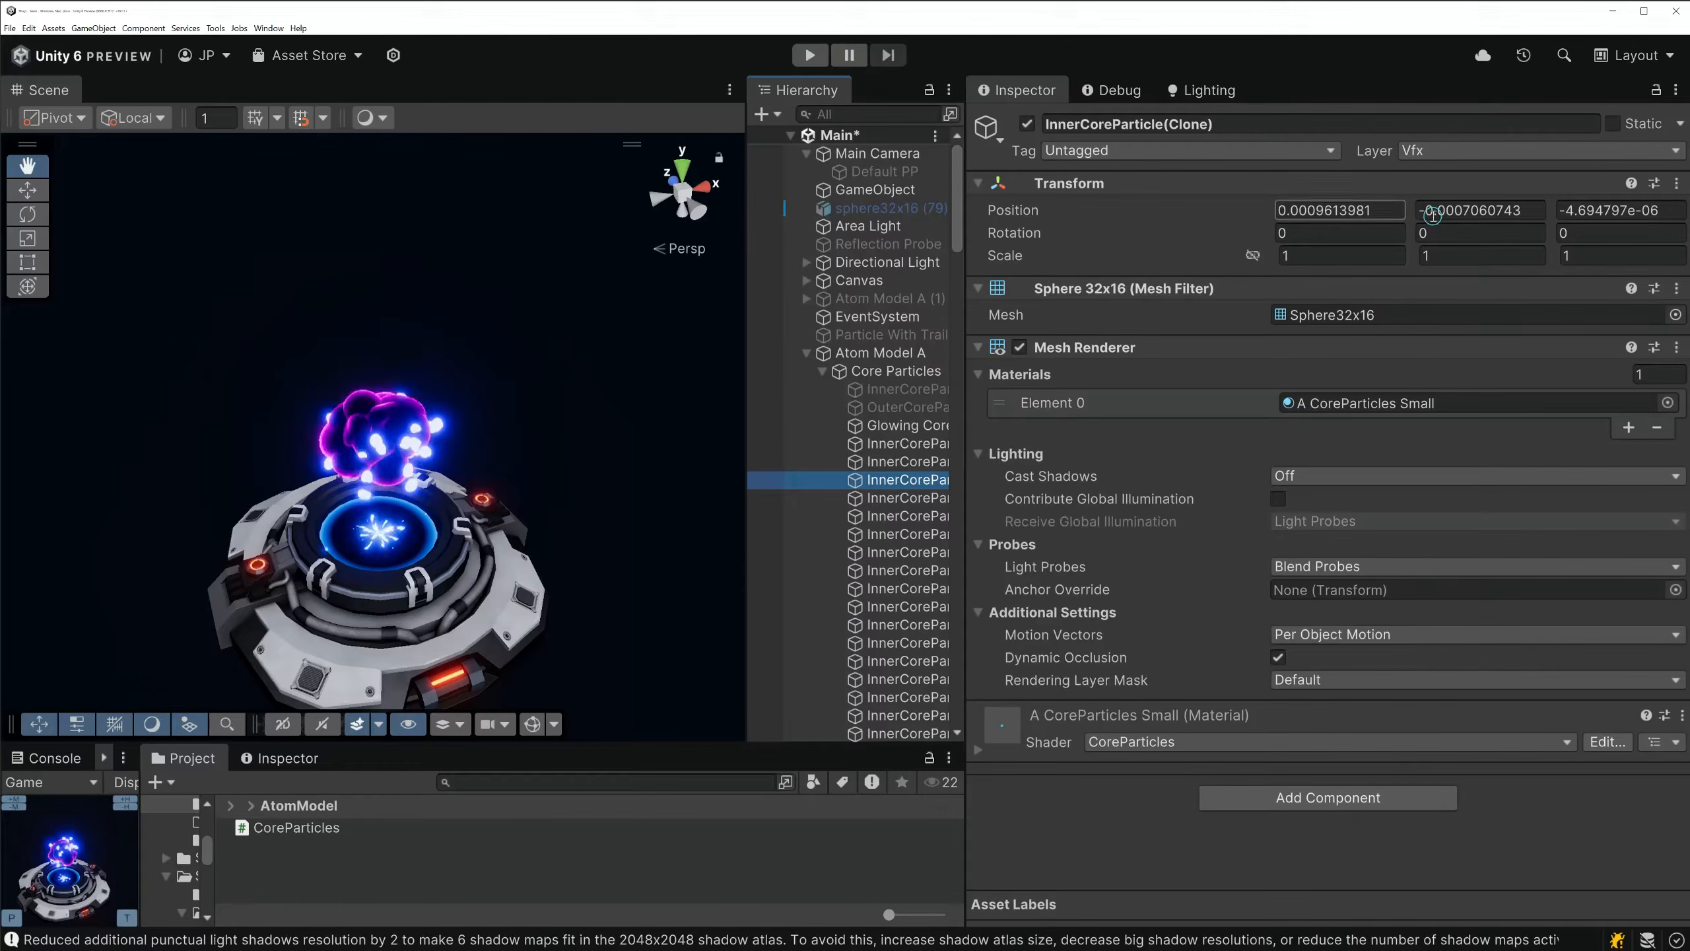
{"action": "key", "text": "Down"}
{"action": "key", "text": "Down"}
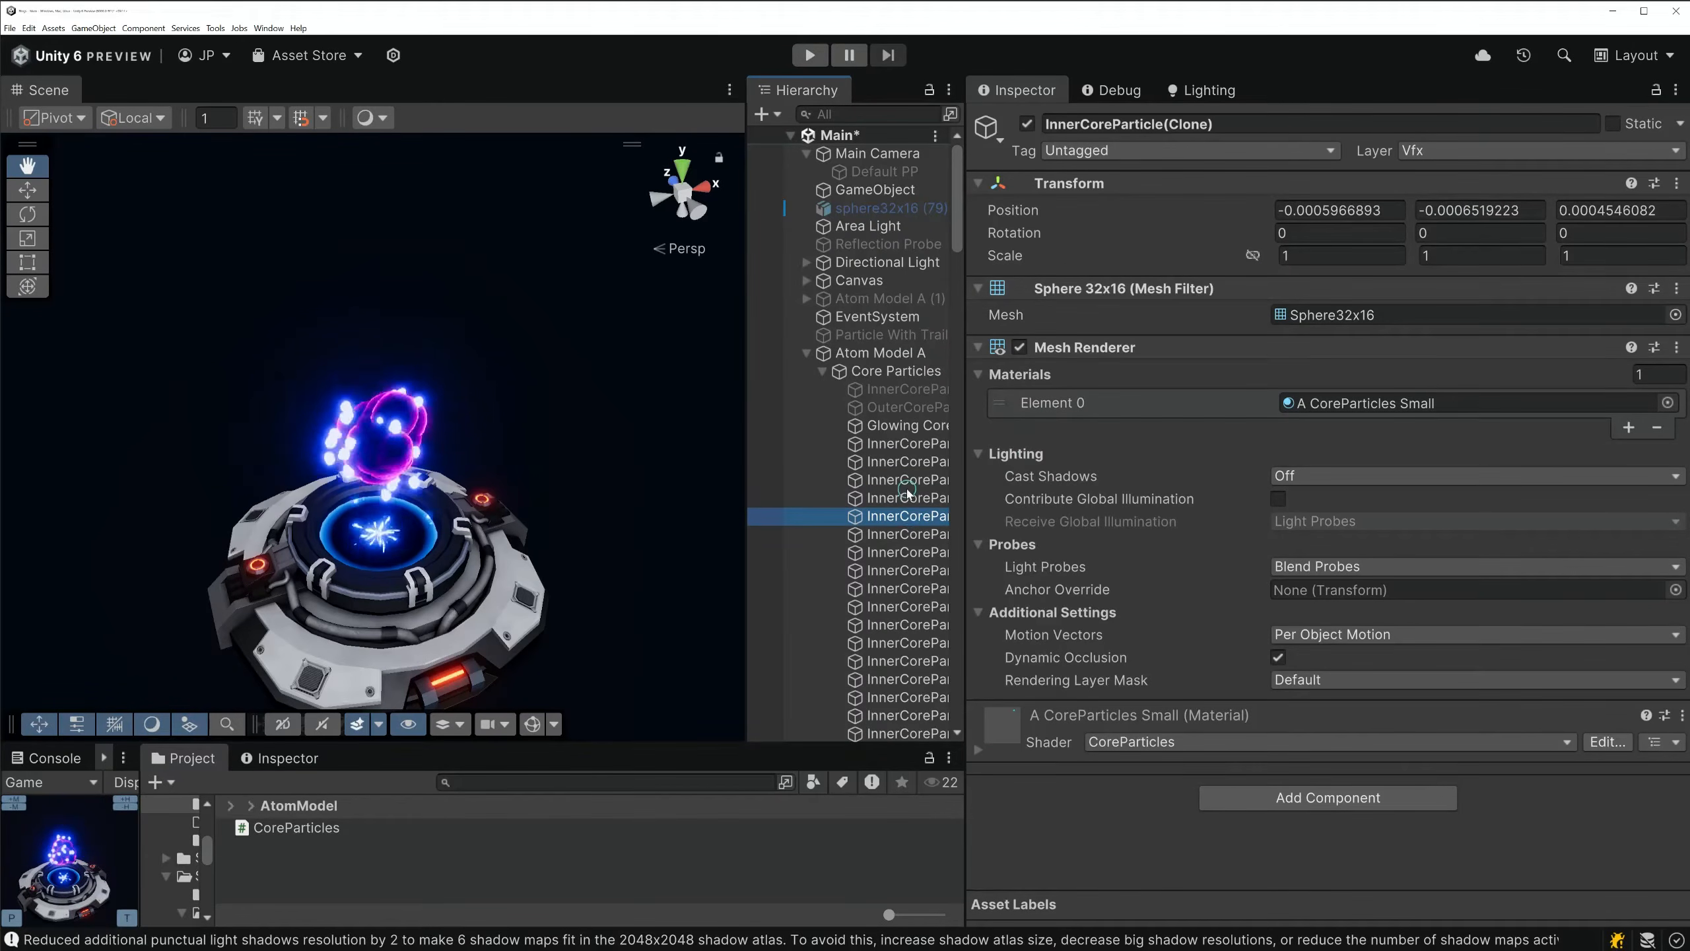
Open the first InnerCoreParticle clone's CoreParticles shader graph and examine the Object To World, Multiply, Floor and Subtract chains in Random Seeds
{"action": "left_click", "coordinate": [905, 445]}
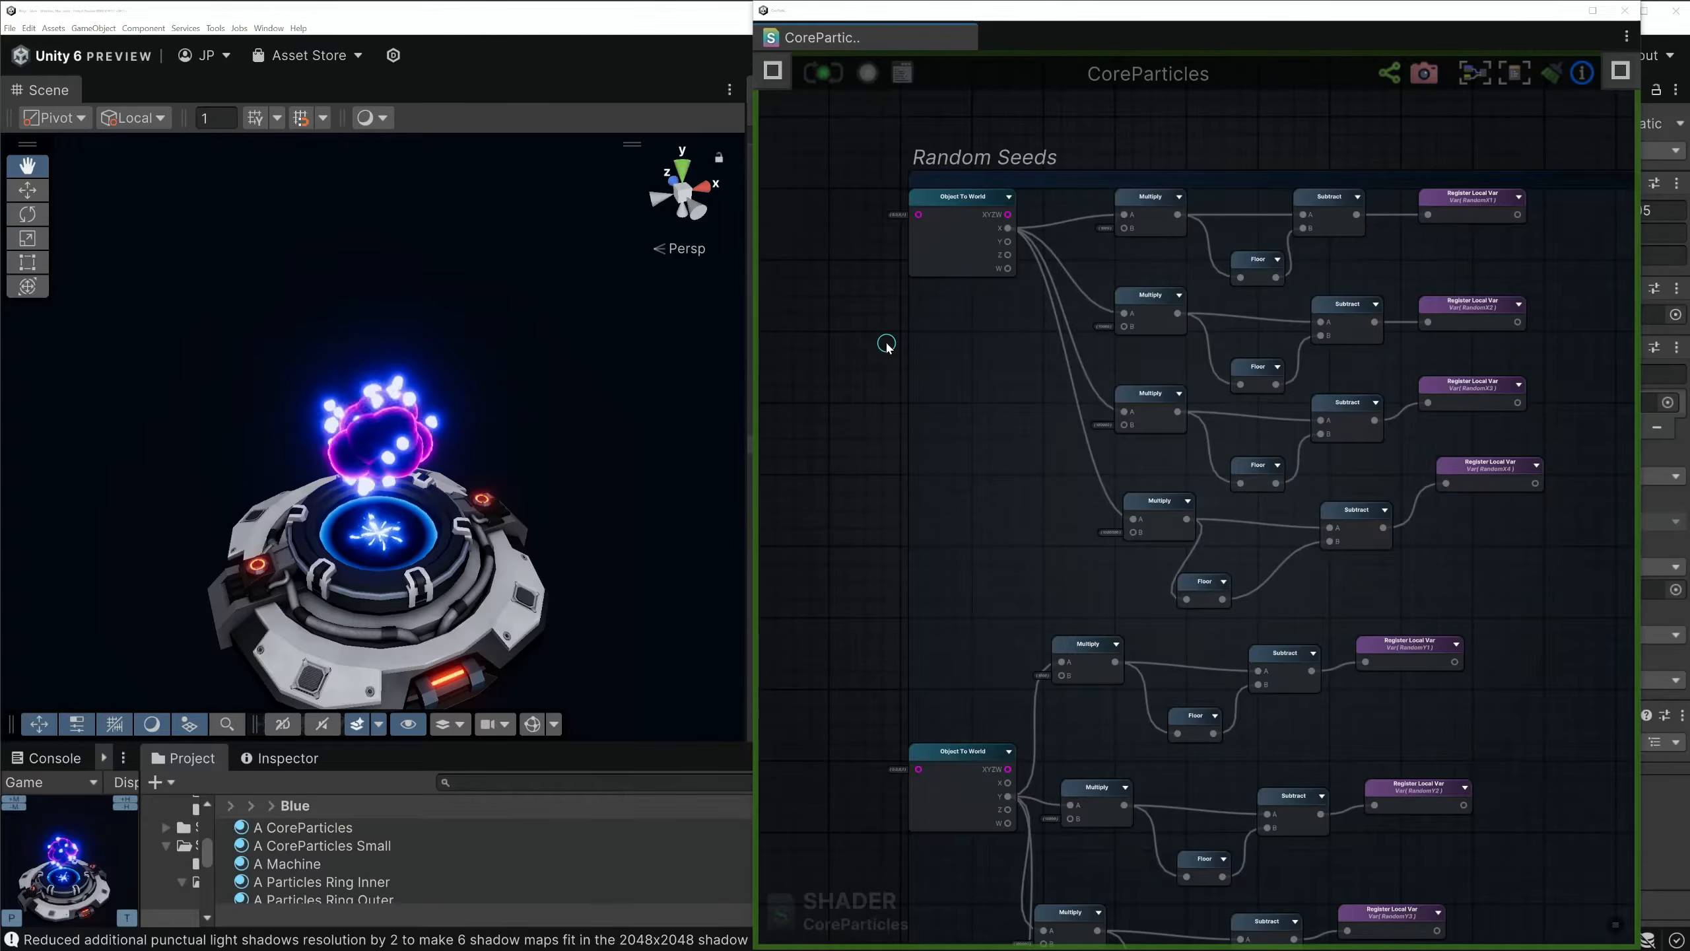
{"action": "left_click", "coordinate": [1009, 285]}
{"action": "scroll", "coordinate": [1010, 284], "scroll_direction": "up", "scroll_amount": 1}
{"action": "scroll", "coordinate": [1091, 219], "scroll_direction": "up", "scroll_amount": 1}
{"action": "middle_click_drag", "start_coordinate": [1080, 202], "coordinate": [1064, 338]}
{"action": "left_click", "coordinate": [946, 305]}
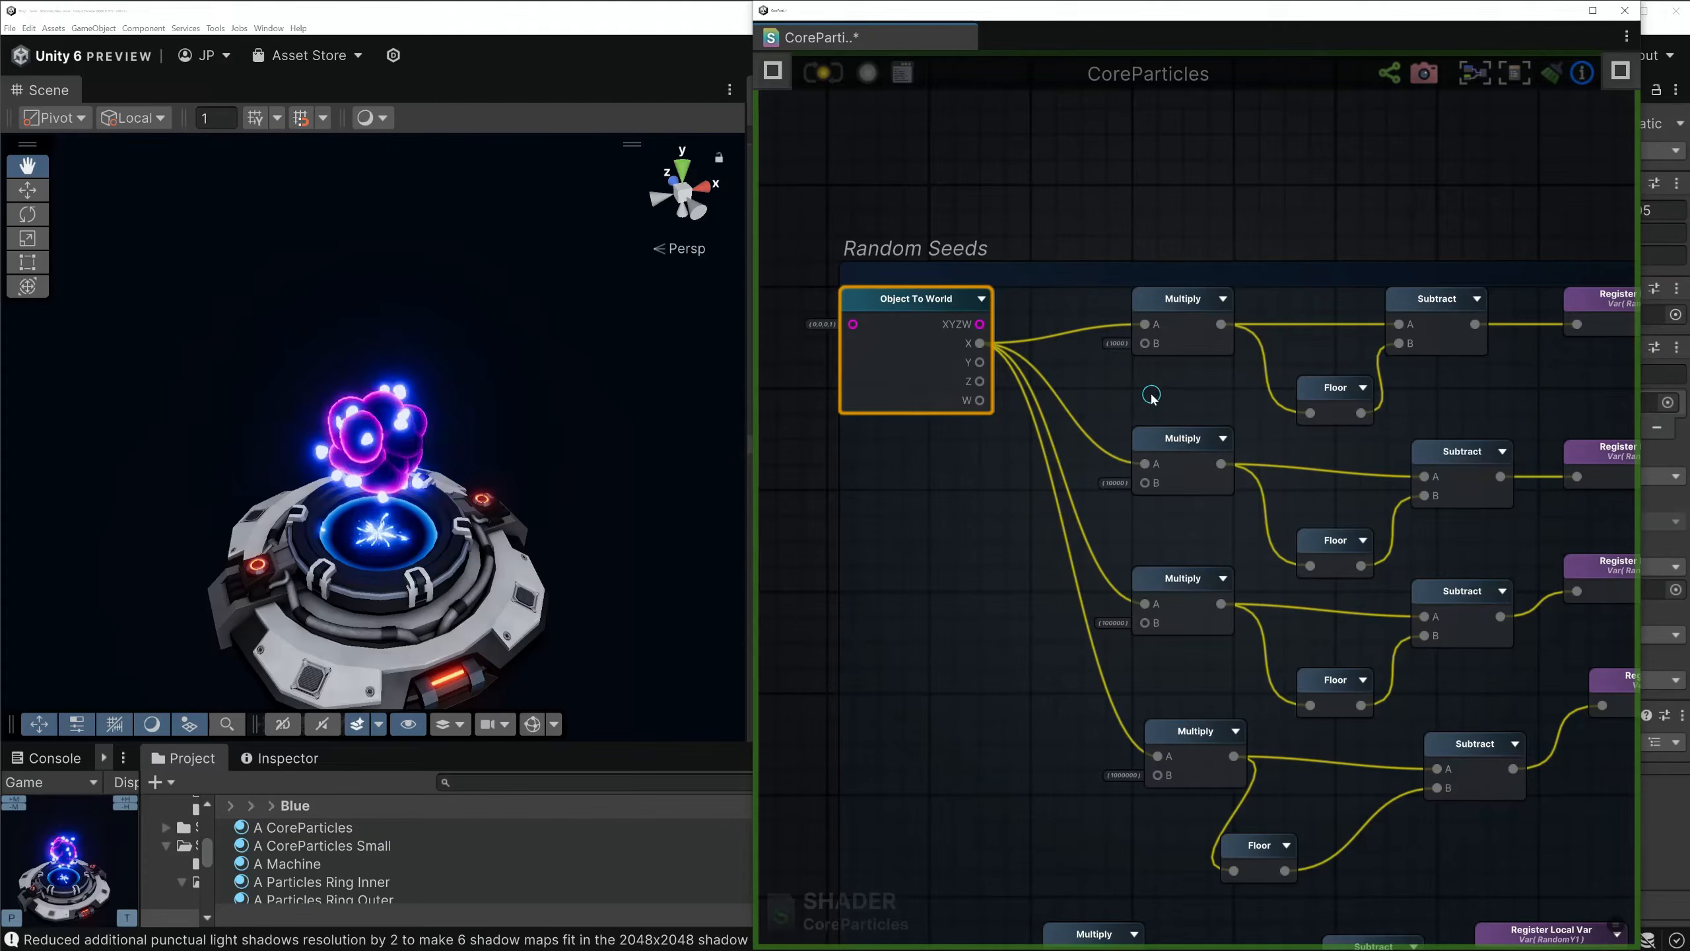
{"action": "scroll", "coordinate": [1108, 479], "scroll_direction": "down", "scroll_amount": 4}
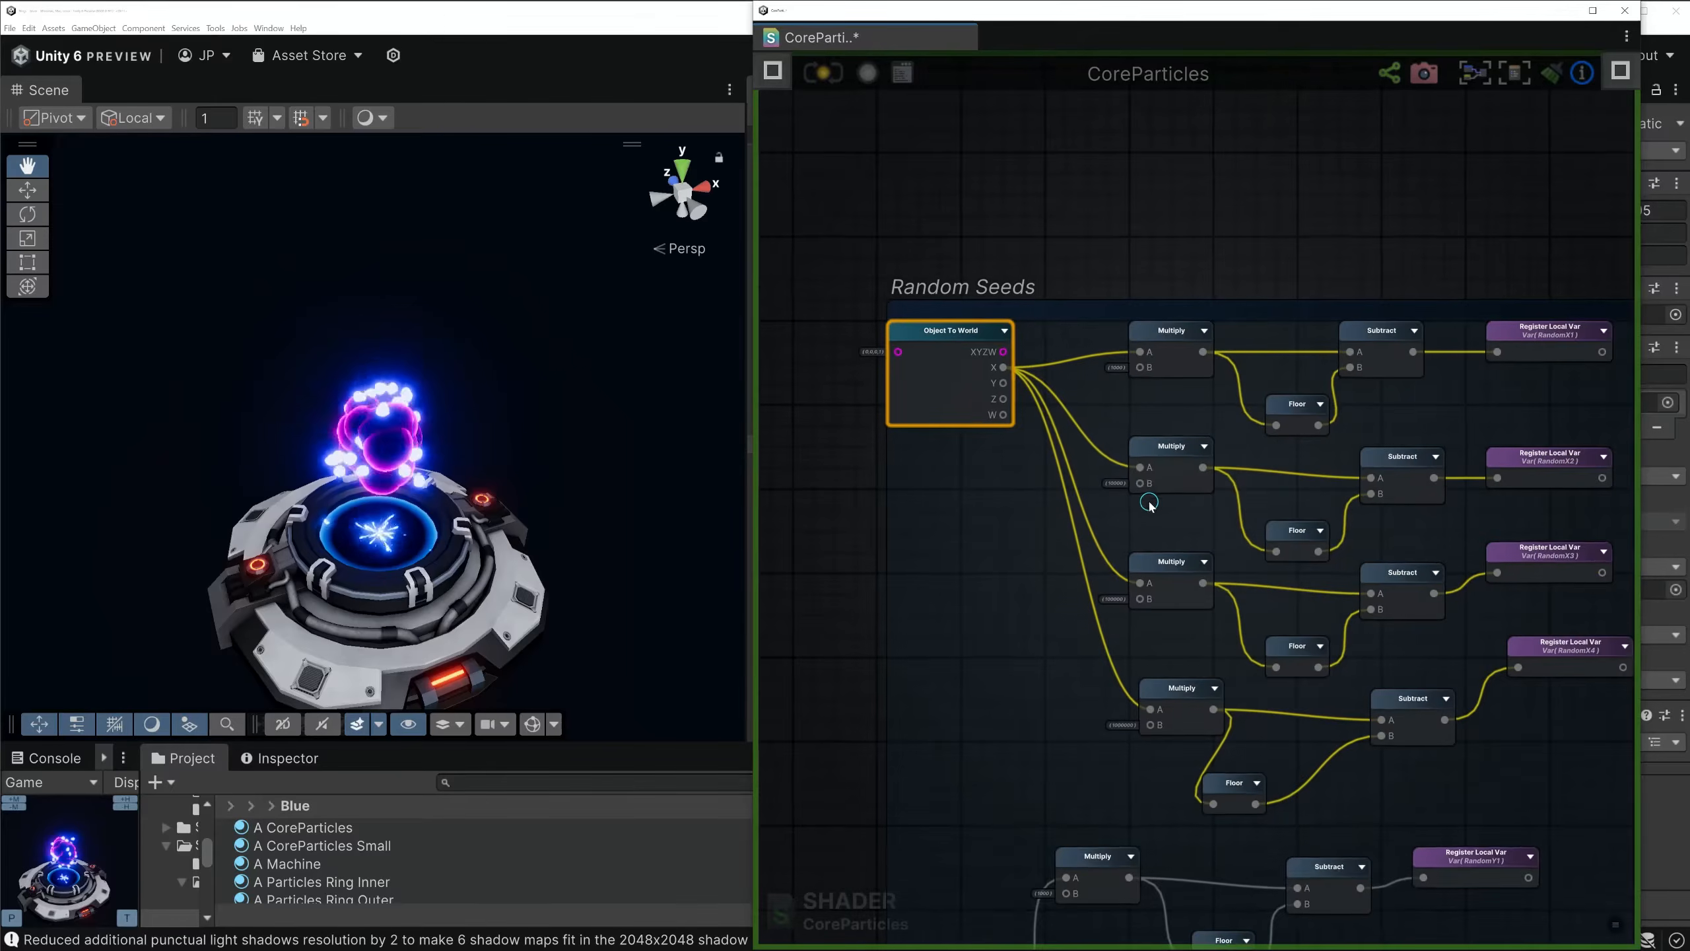
{"action": "scroll", "coordinate": [1089, 450], "scroll_direction": "up", "scroll_amount": 4}
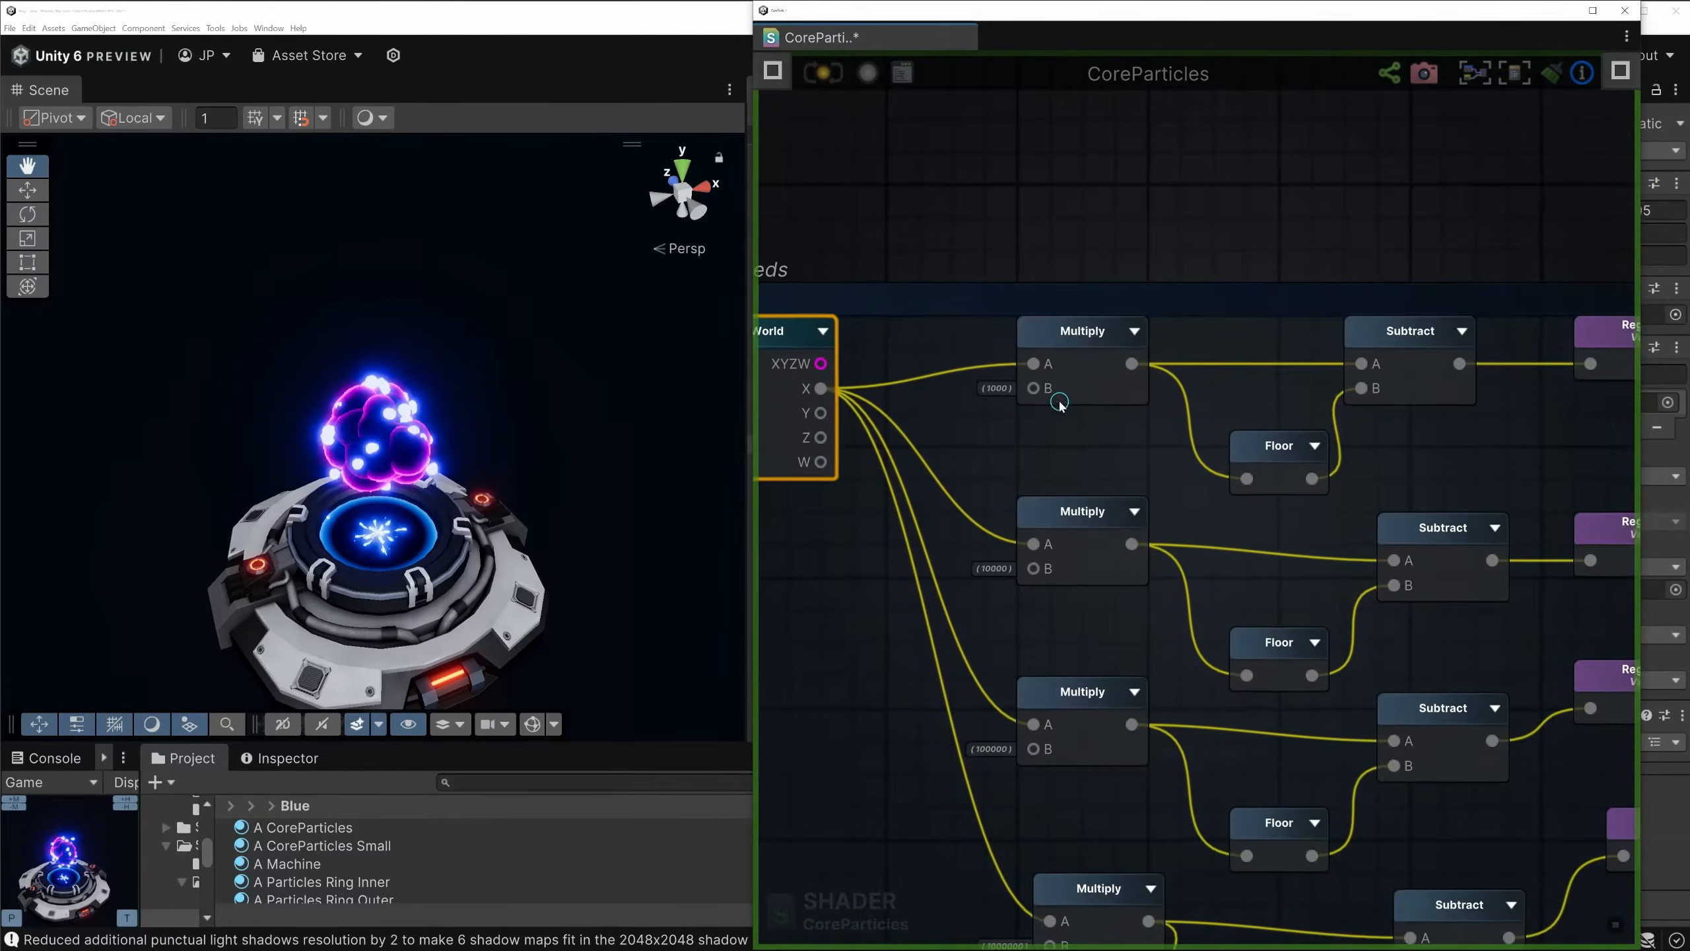
{"action": "scroll", "coordinate": [1122, 393], "scroll_direction": "down", "scroll_amount": 2}
{"action": "scroll", "coordinate": [1122, 392], "scroll_direction": "down", "scroll_amount": 1}
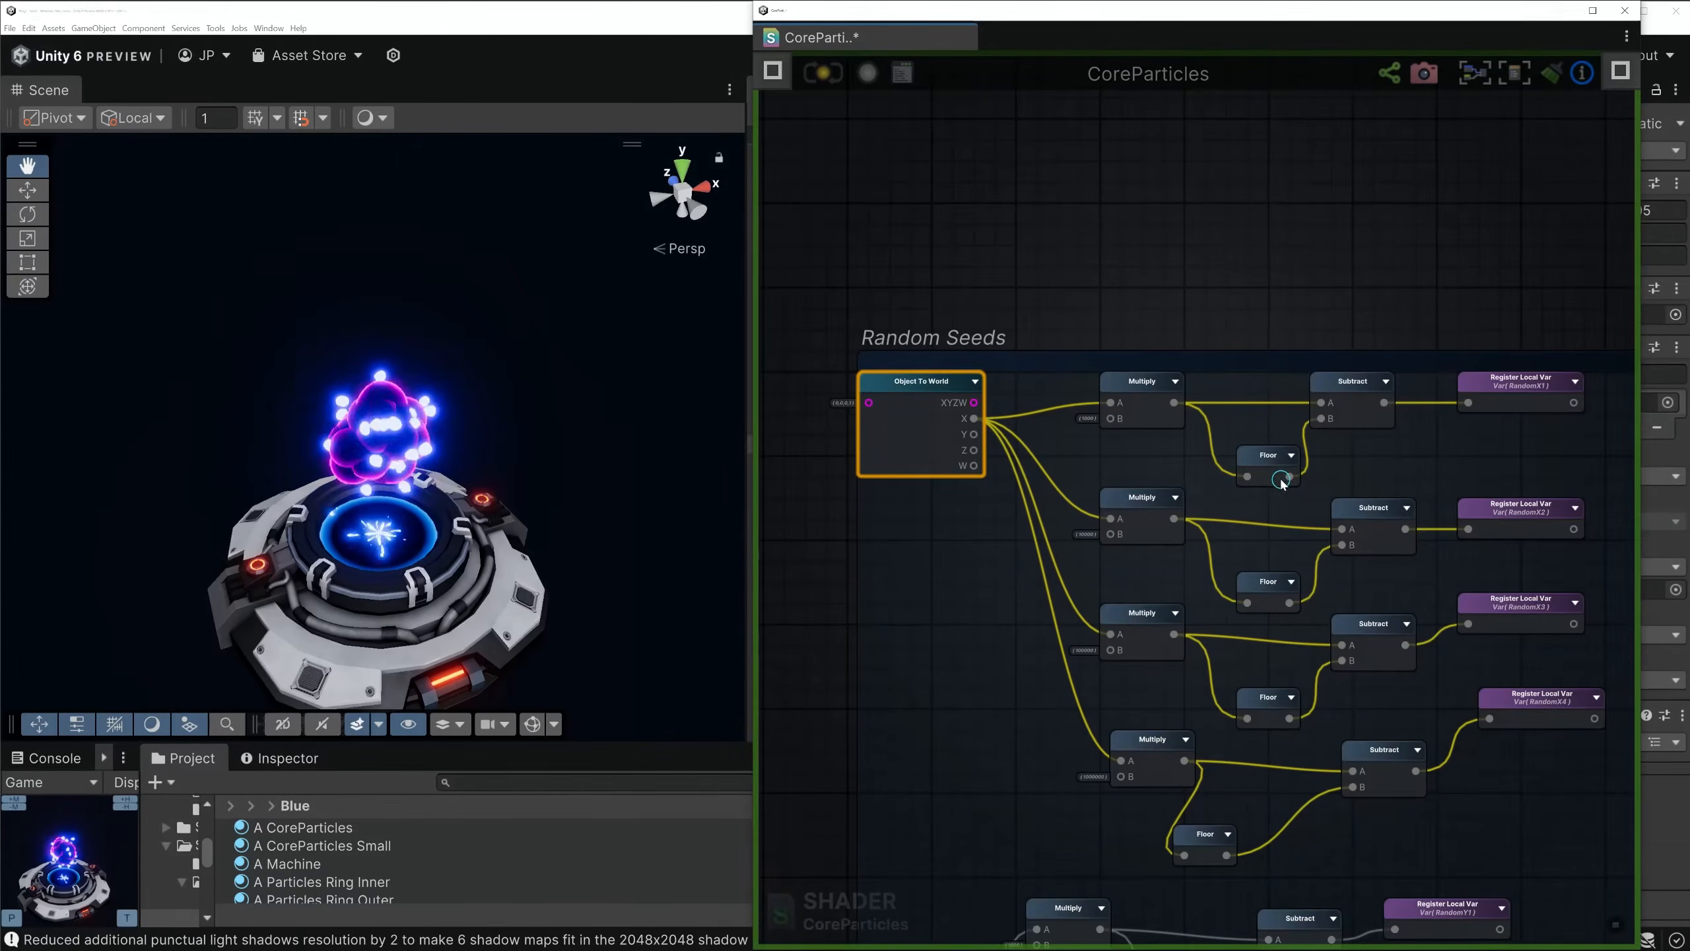
{"action": "middle_click_drag", "start_coordinate": [1325, 403], "coordinate": [1201, 401]}
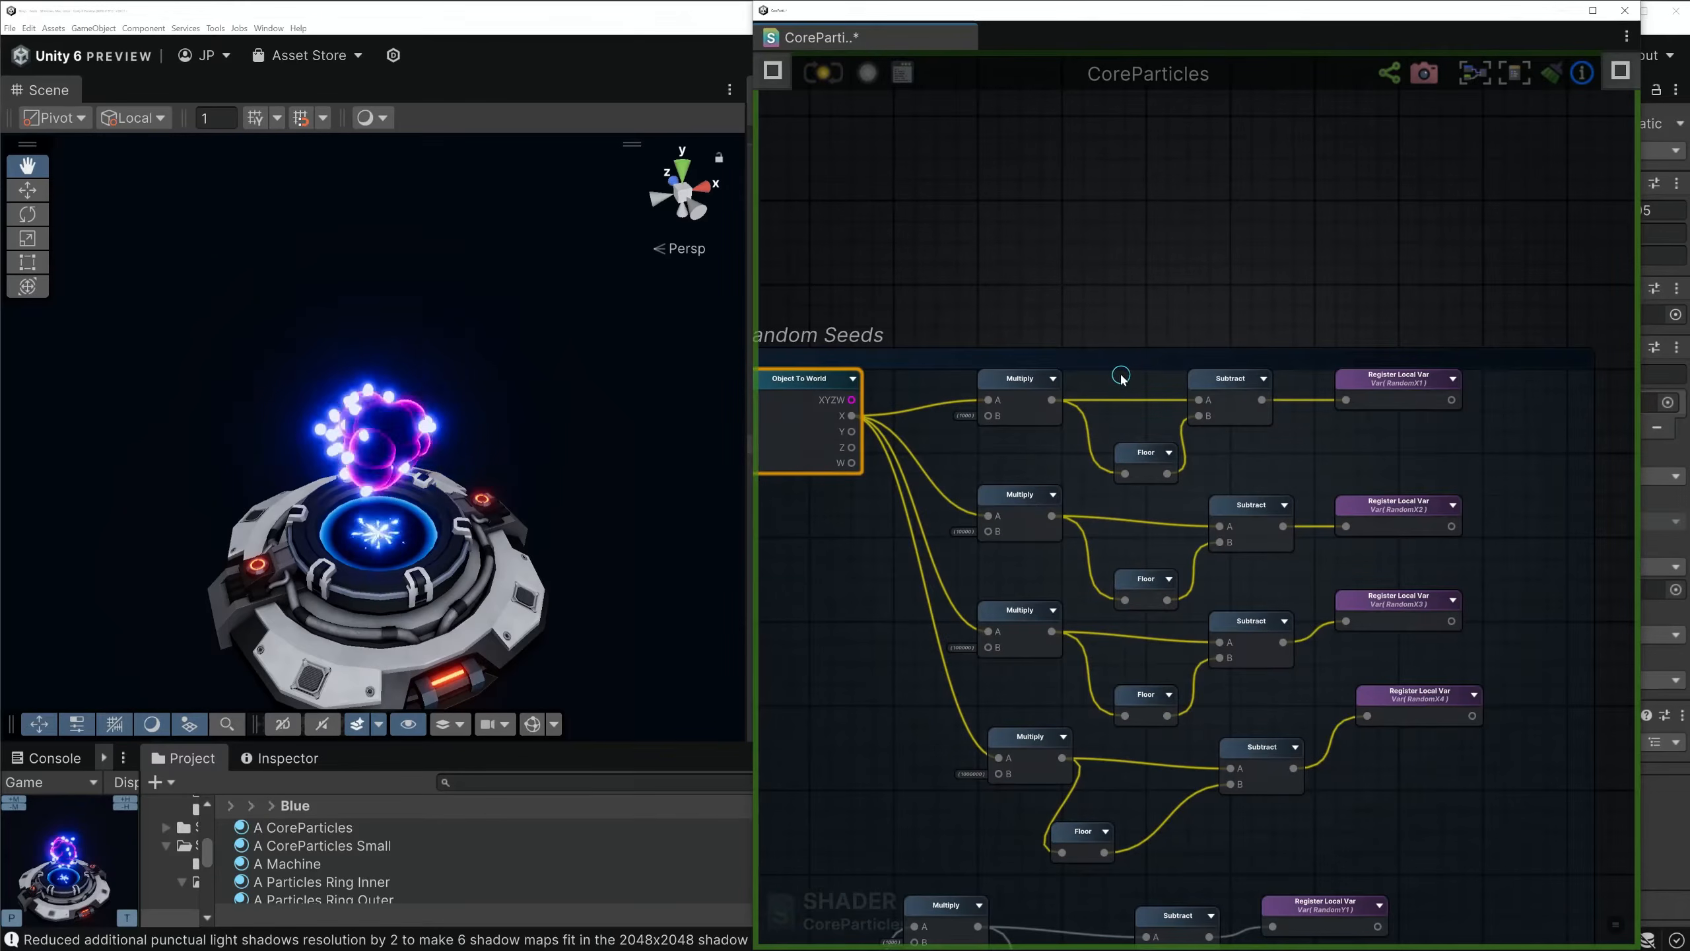
{"action": "scroll", "coordinate": [994, 403], "scroll_direction": "up", "scroll_amount": 3}
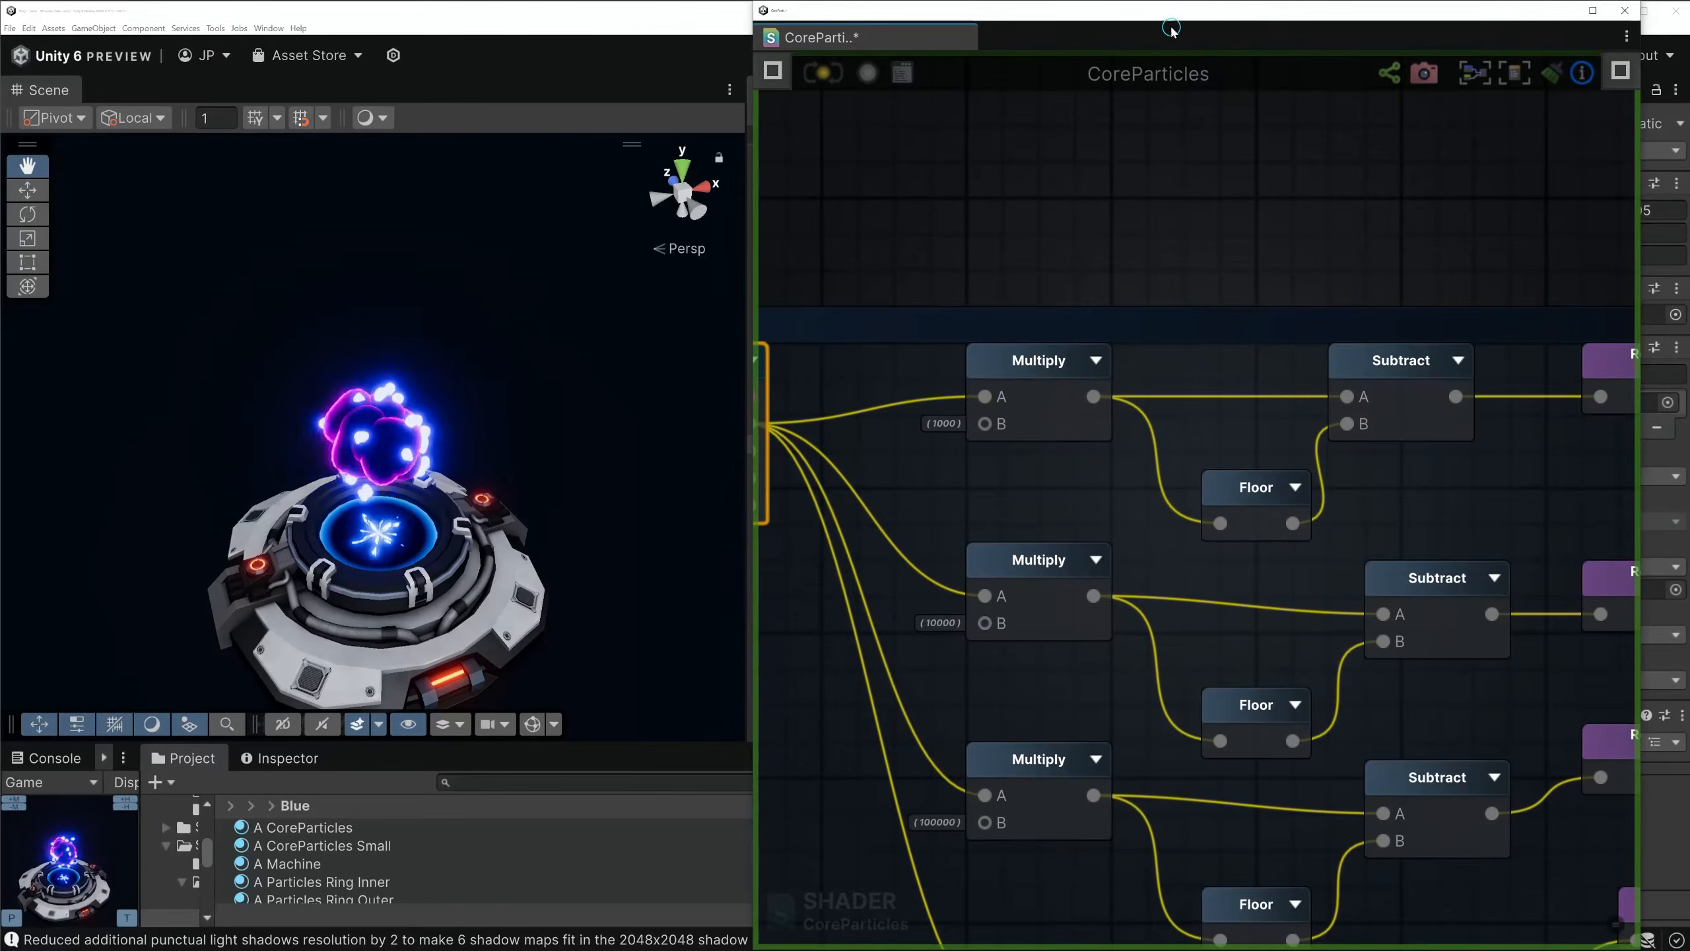
Uncover the clone's position values beside the shader graph and examine the second Object To World branch of Random Seeds
{"action": "left_click_drag", "start_coordinate": [1169, 19], "coordinate": [662, 34]}
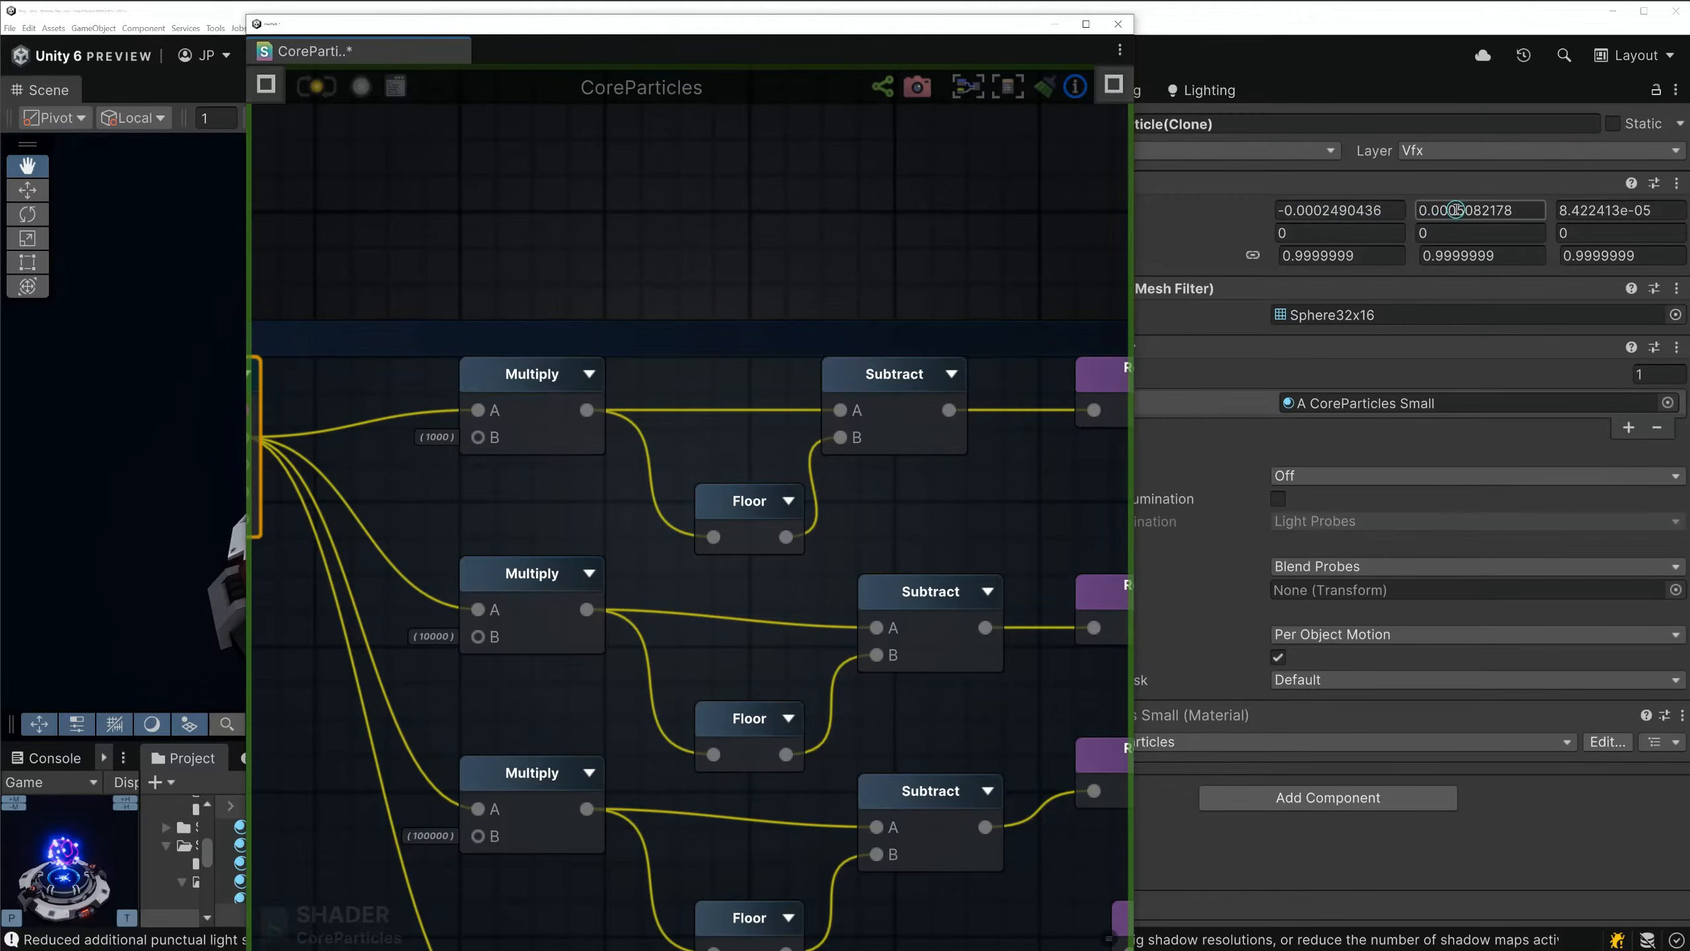
{"action": "scroll", "coordinate": [549, 453], "scroll_direction": "down", "scroll_amount": 6}
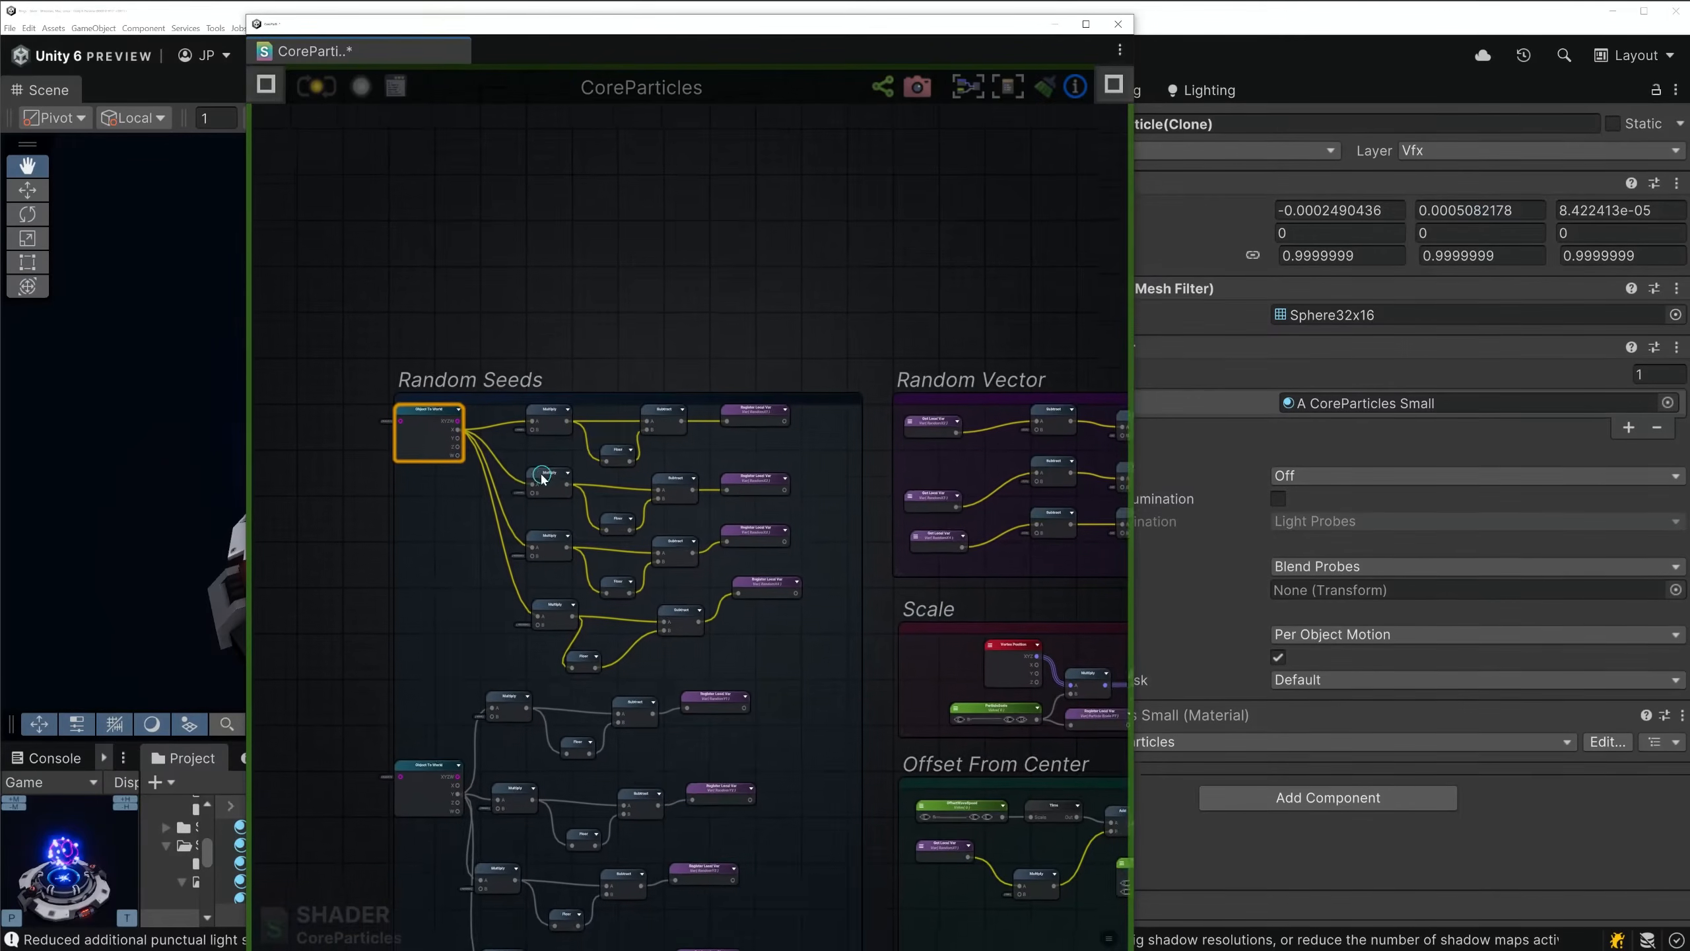
{"action": "scroll", "coordinate": [546, 449], "scroll_direction": "up", "scroll_amount": 4}
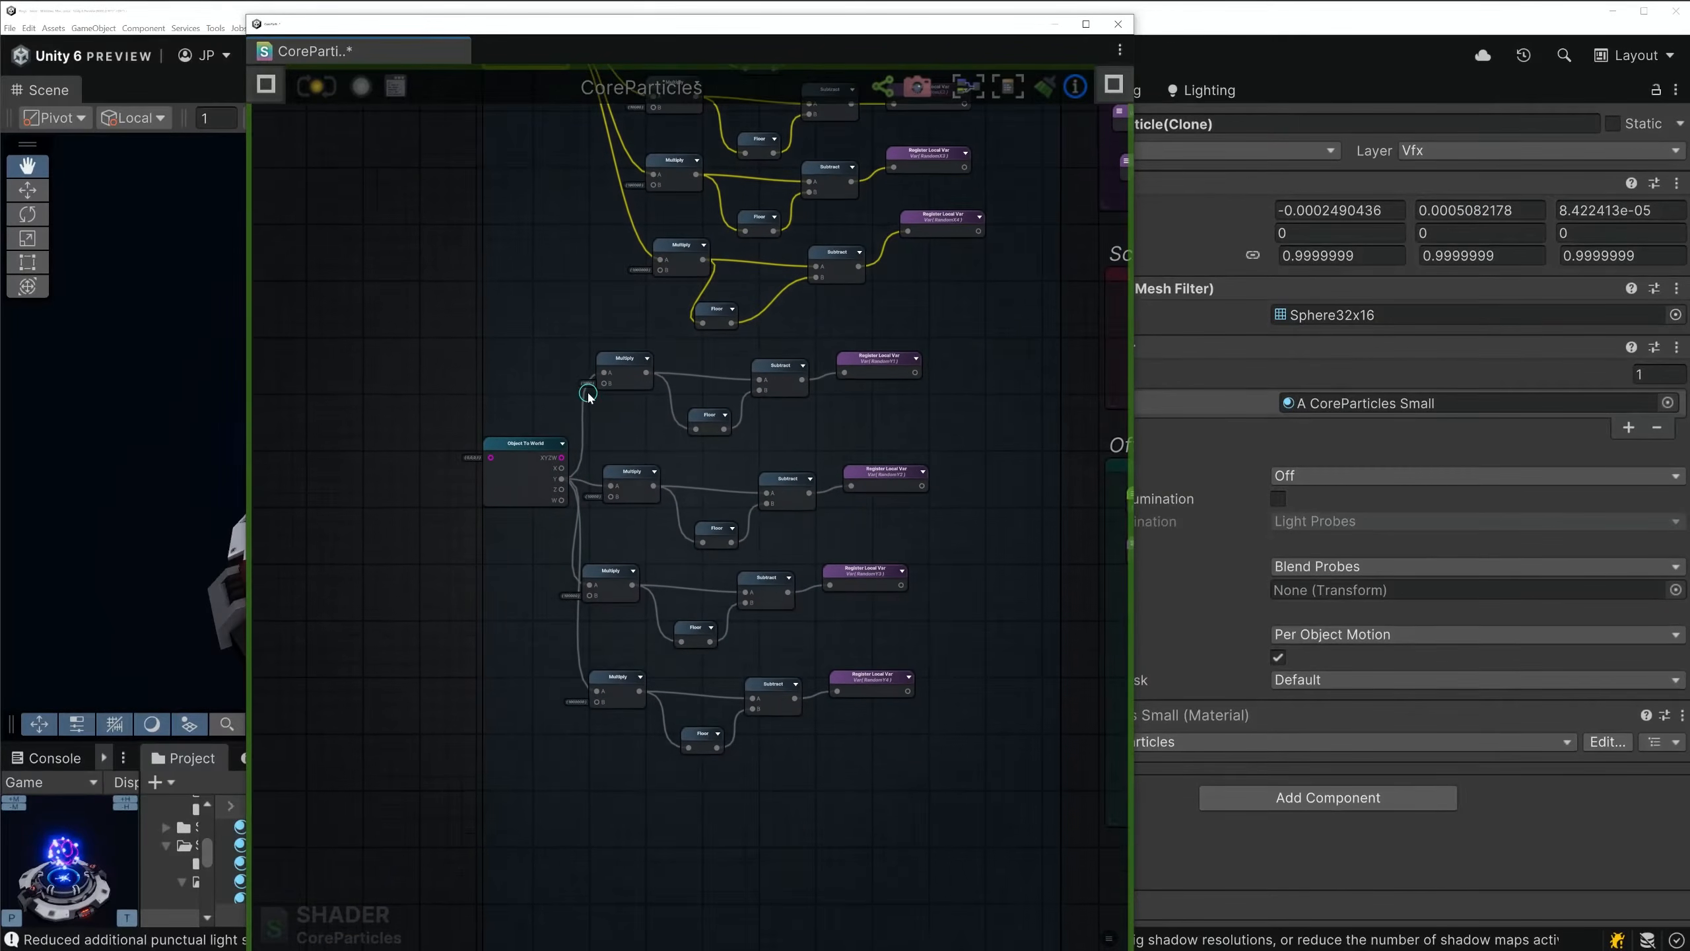
{"action": "scroll", "coordinate": [556, 514], "scroll_direction": "up", "scroll_amount": 4}
{"action": "scroll", "coordinate": [612, 403], "scroll_direction": "down", "scroll_amount": 3}
{"action": "middle_click_drag", "start_coordinate": [706, 619], "coordinate": [650, 615]}
{"action": "scroll", "coordinate": [686, 531], "scroll_direction": "down", "scroll_amount": 3}
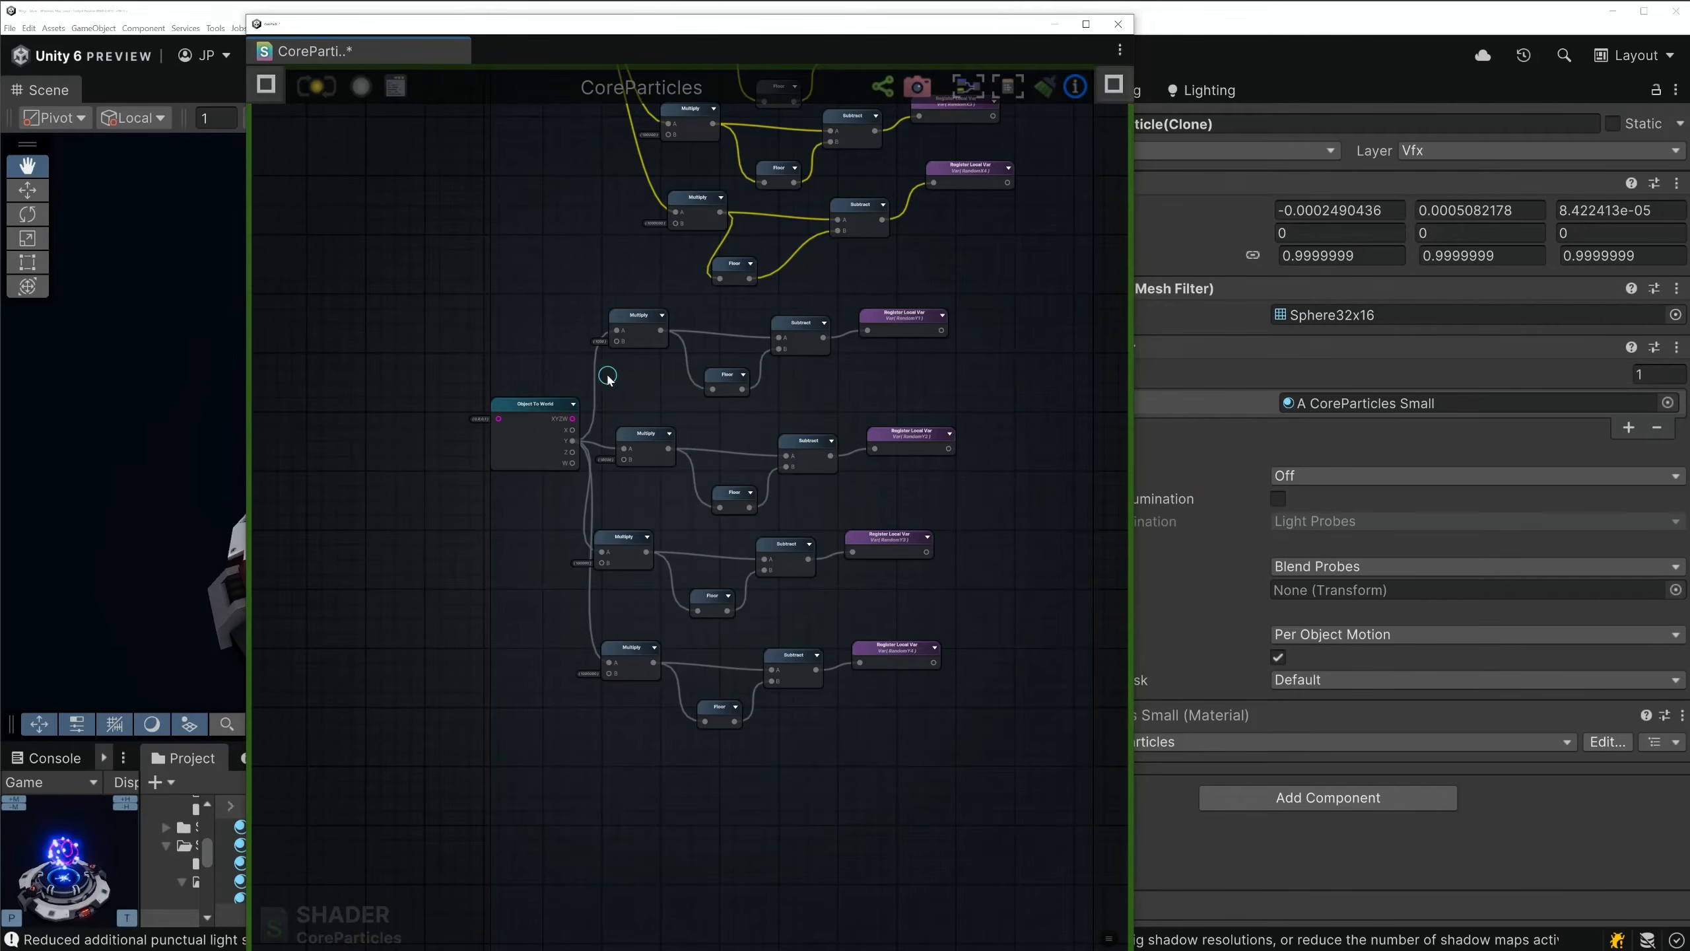
Examine the Register Local Var nodes that store RandomX1, RandomX2 and RandomX3 in the Random Seeds group
{"action": "scroll", "coordinate": [686, 323], "scroll_direction": "down", "scroll_amount": 2}
{"action": "middle_click_drag", "start_coordinate": [896, 99], "coordinate": [845, 252]}
{"action": "scroll", "coordinate": [845, 253], "scroll_direction": "up", "scroll_amount": 3}
{"action": "middle_click_drag", "start_coordinate": [886, 191], "coordinate": [915, 367]}
{"action": "scroll", "coordinate": [917, 367], "scroll_direction": "up", "scroll_amount": 4}
{"action": "left_click", "coordinate": [1035, 266]}
{"action": "left_click", "coordinate": [1008, 472]}
{"action": "left_click", "coordinate": [995, 655]}
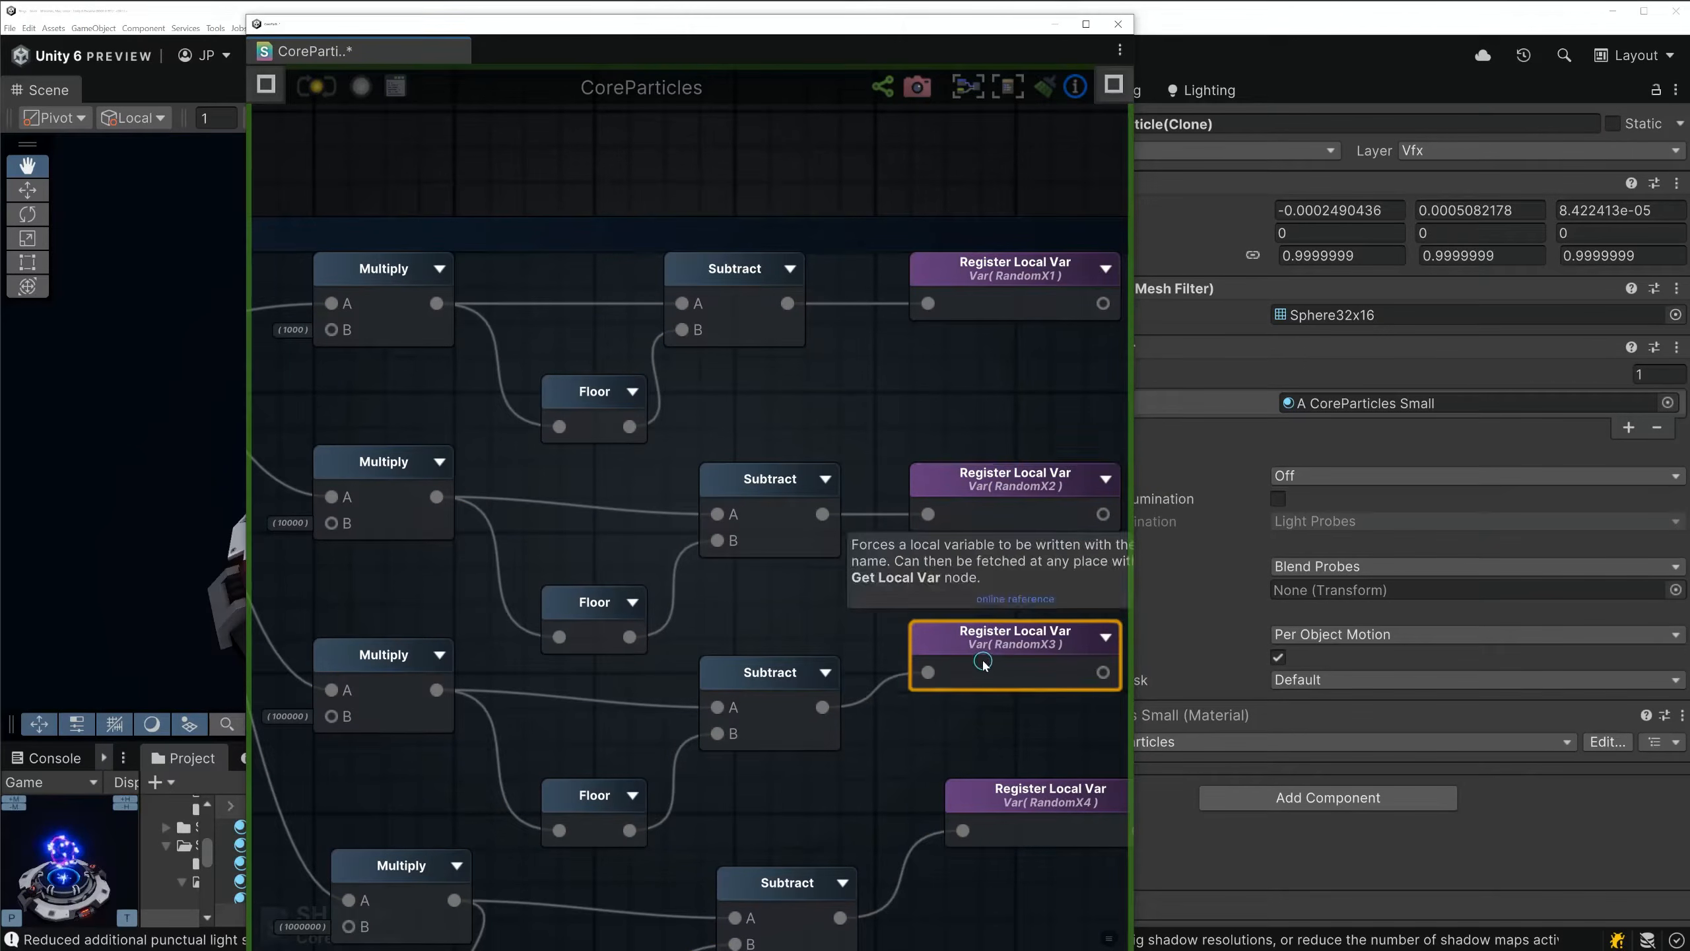
{"action": "scroll", "coordinate": [981, 655], "scroll_direction": "down", "scroll_amount": 3}
{"action": "middle_click_drag", "start_coordinate": [879, 744], "coordinate": [814, 547]}
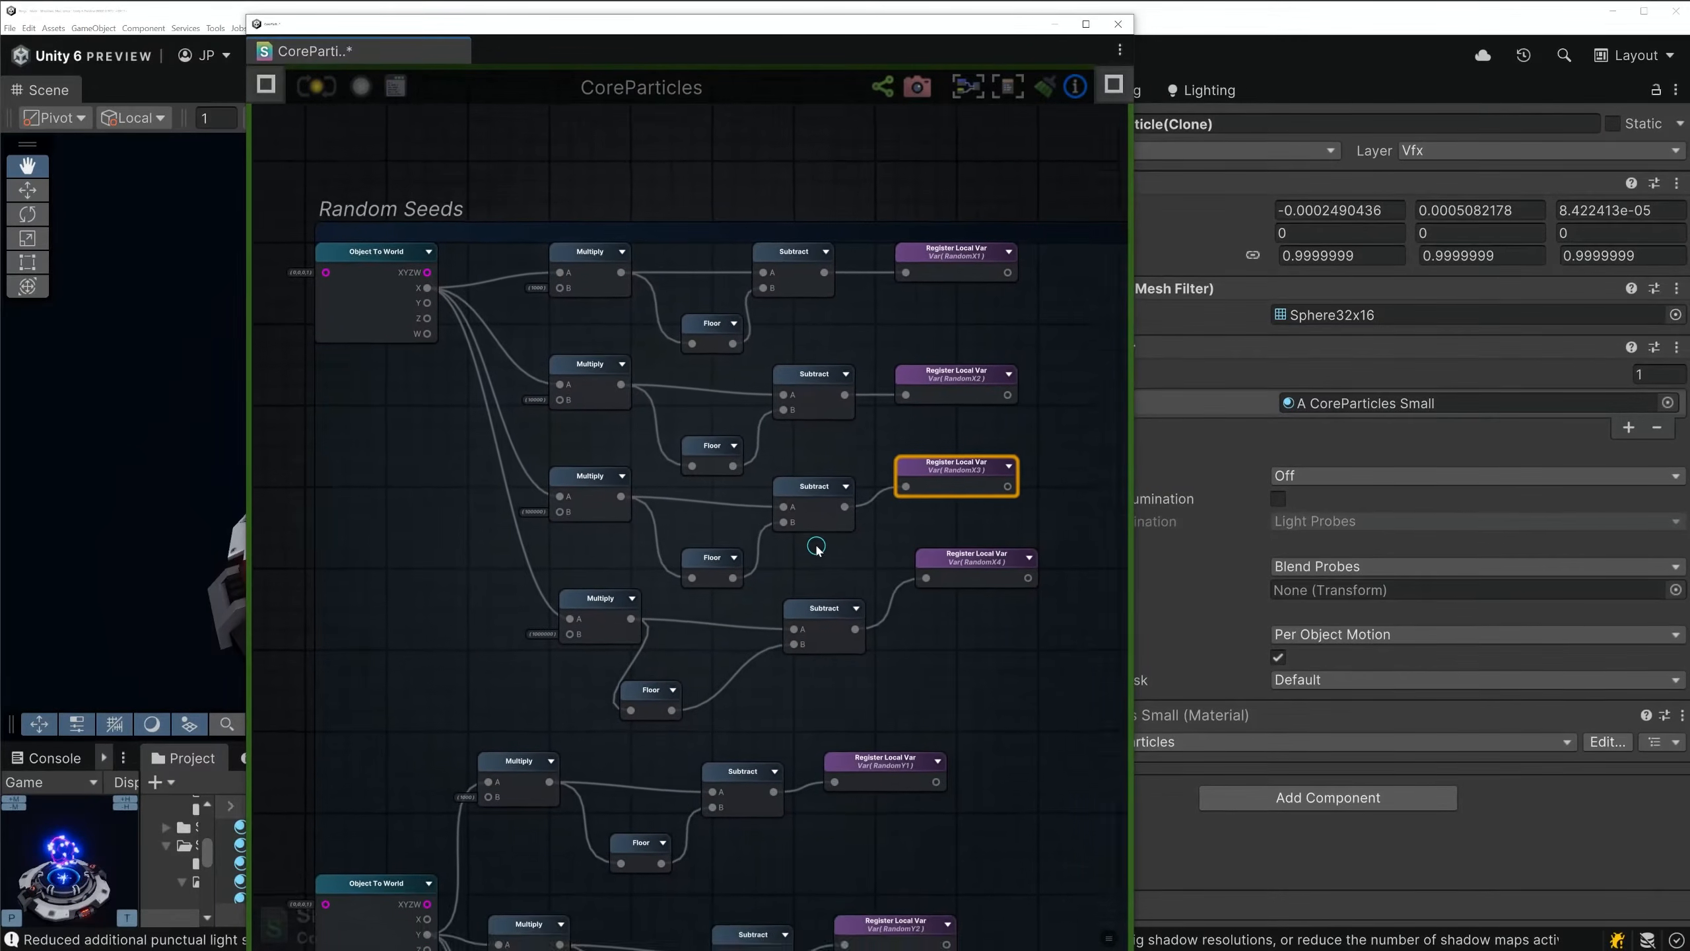
Move the shader graph aside and lower Inner Core Active and Outer Core Active to leave one outer core particle enabled
{"action": "left_click_drag", "start_coordinate": [563, 24], "coordinate": [1118, 11]}
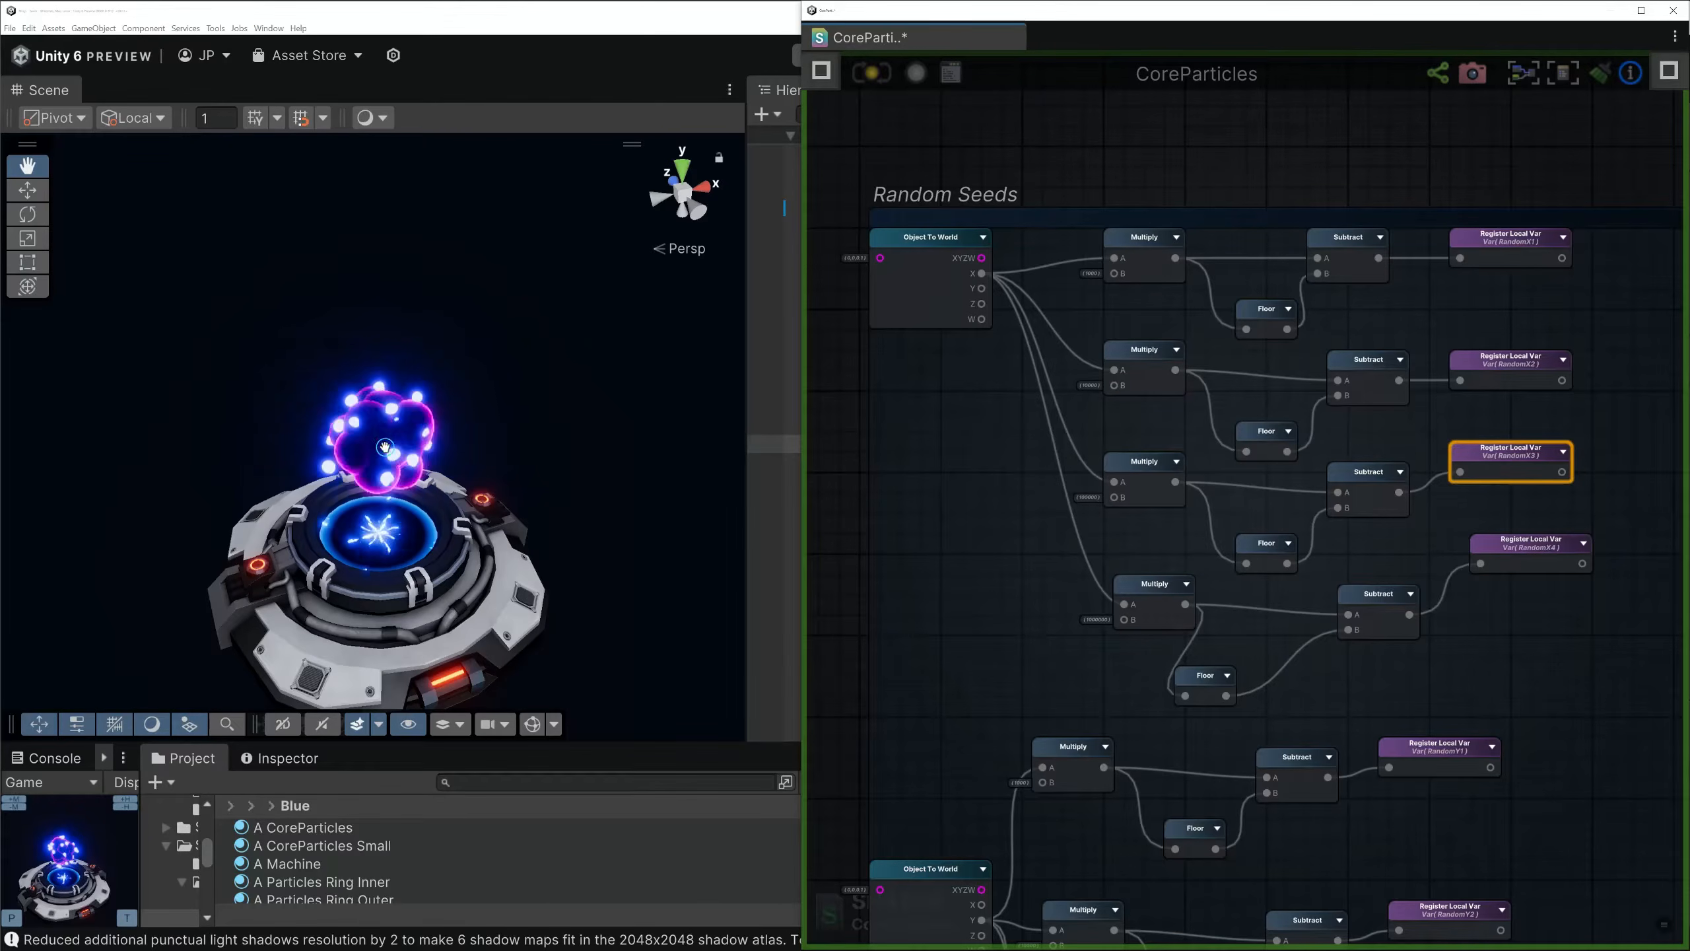
{"action": "scroll", "coordinate": [976, 400], "scroll_direction": "down", "scroll_amount": 5}
{"action": "left_click_drag", "start_coordinate": [1586, 16], "coordinate": [1587, 846]}
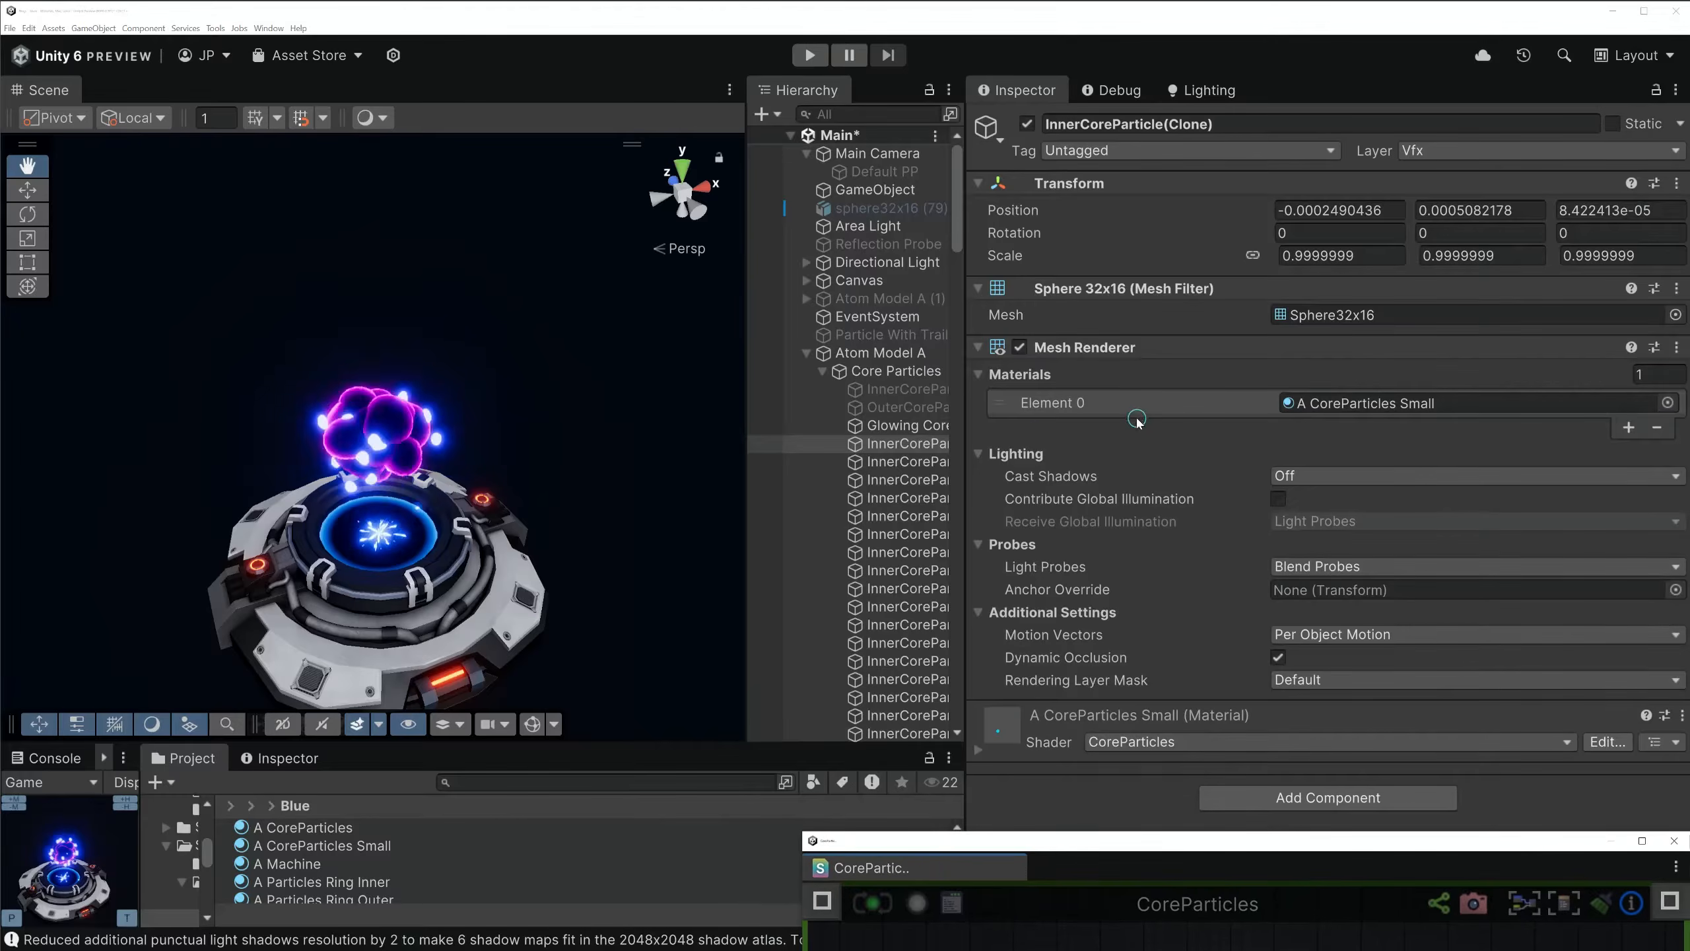
{"action": "left_click_drag", "start_coordinate": [1503, 438], "coordinate": [1276, 438]}
{"action": "left_click_drag", "start_coordinate": [1345, 483], "coordinate": [1285, 491]}
{"action": "scroll", "coordinate": [905, 426], "scroll_direction": "down", "scroll_amount": 5}
Select the enabled OuterCoreParticle clone and reveal the surface inputs of its A CoreParticles material
{"action": "left_click", "coordinate": [905, 534]}
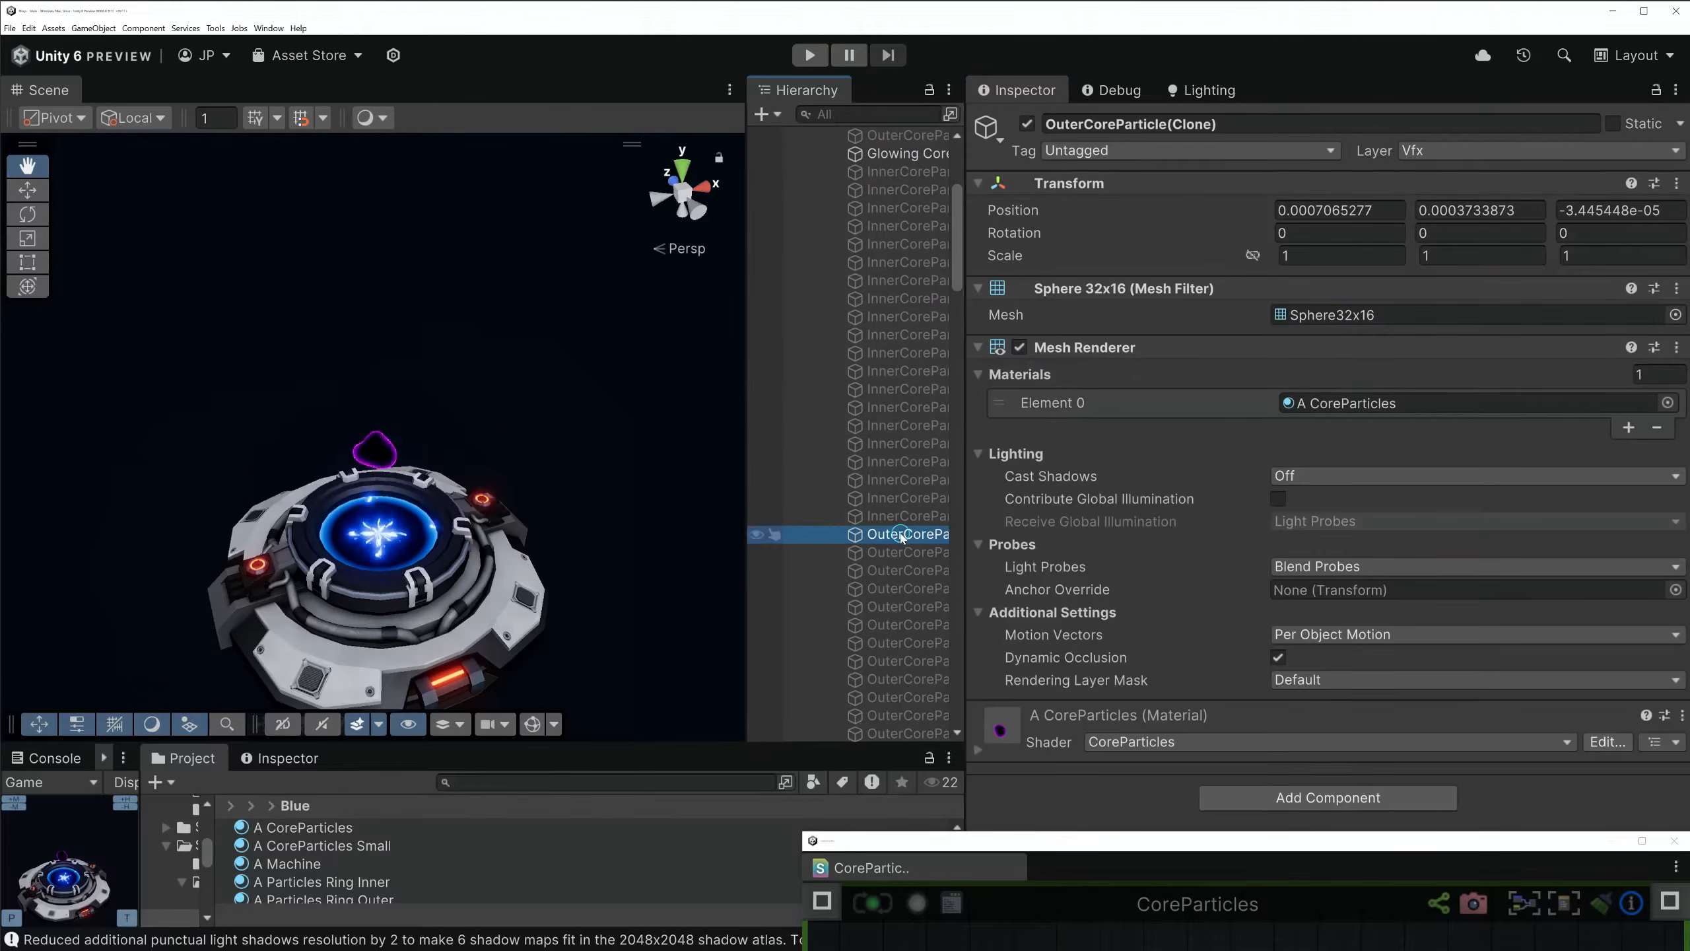
{"action": "left_click", "coordinate": [1363, 315]}
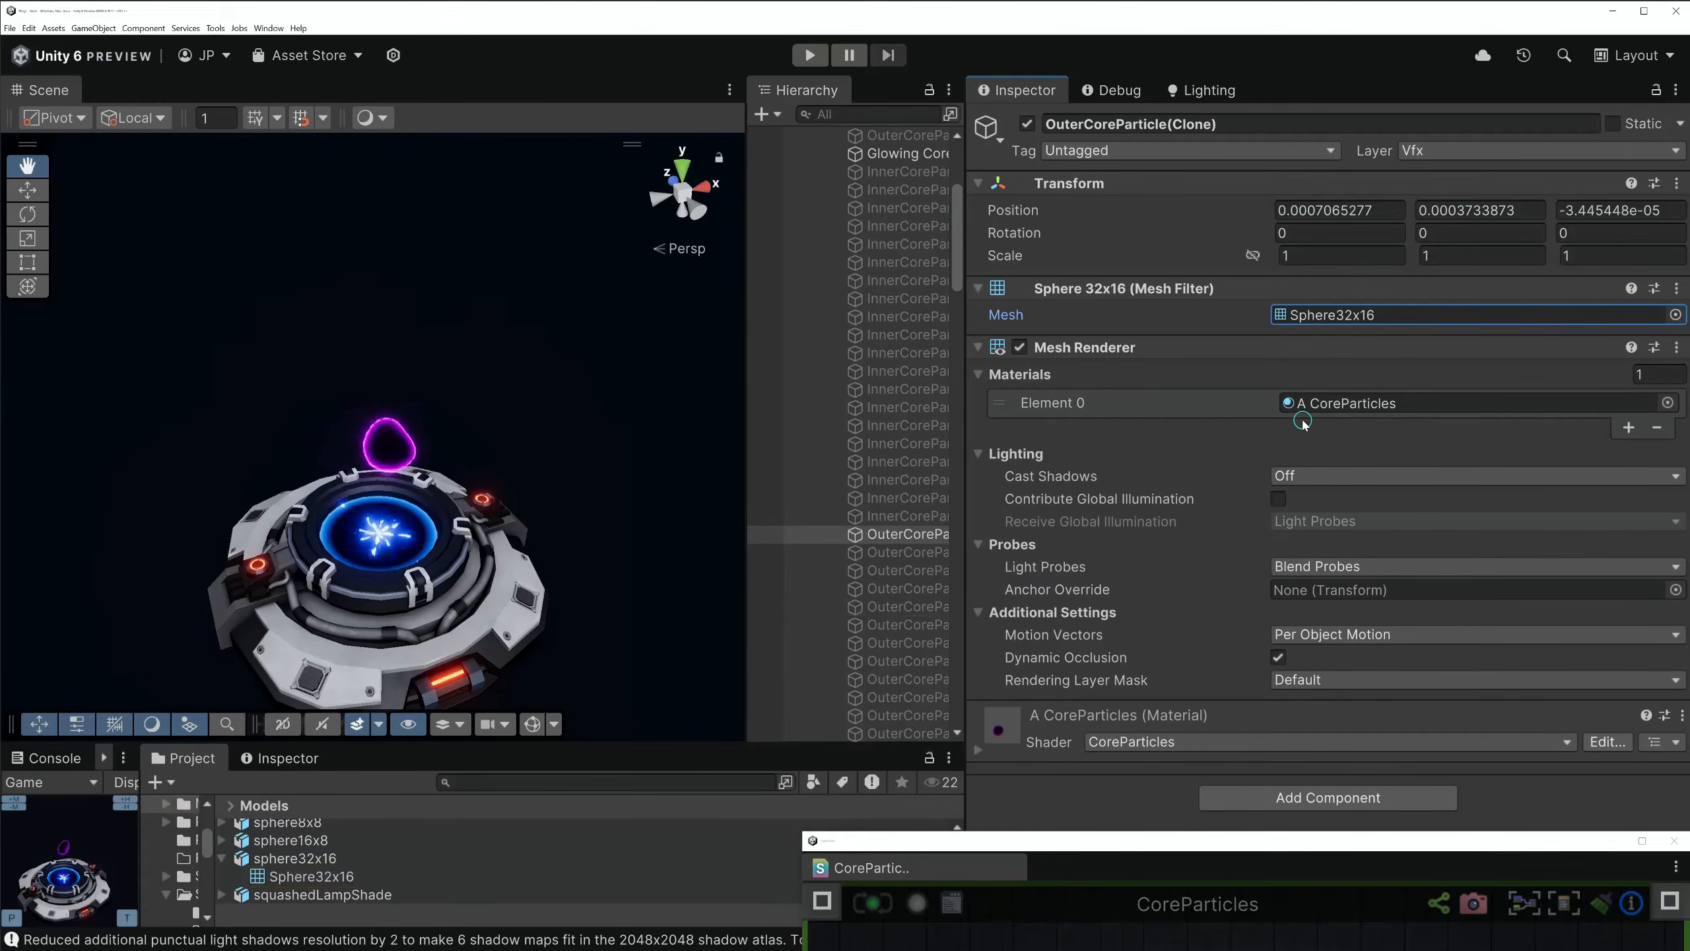
{"action": "left_click", "coordinate": [979, 750]}
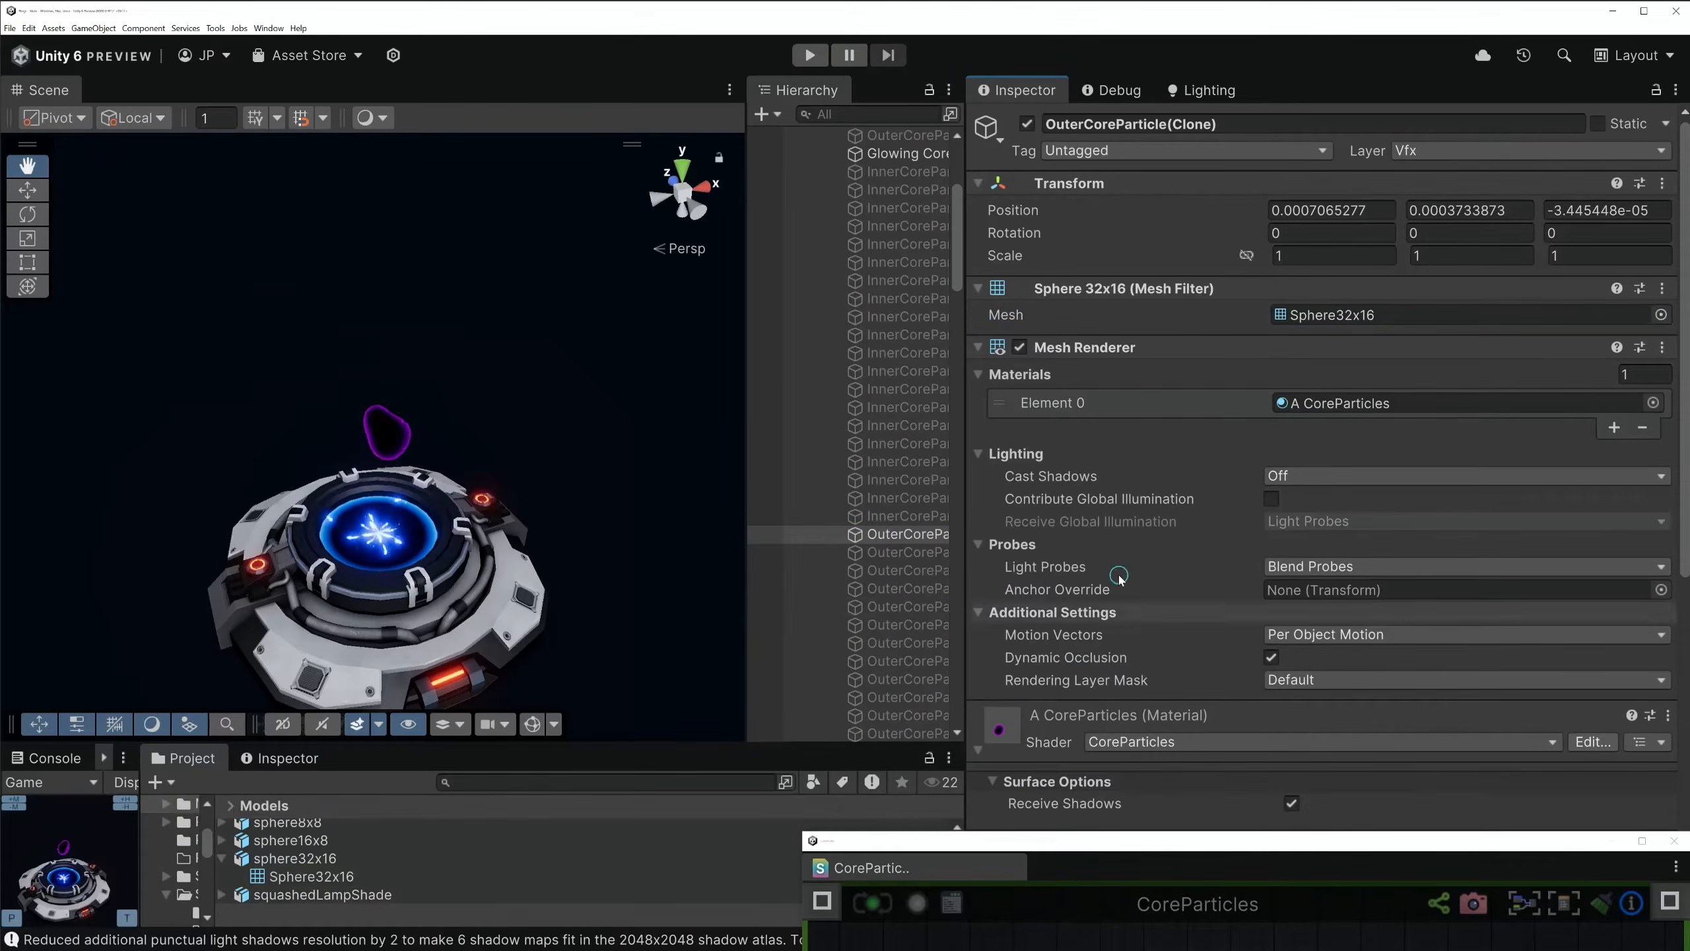
{"action": "left_click", "coordinate": [978, 347]}
{"action": "scroll", "coordinate": [1331, 425], "scroll_direction": "down", "scroll_amount": 3}
{"action": "left_click_drag", "start_coordinate": [1161, 839], "coordinate": [1145, 736]}
Set the material's WobbleStrength, WobbleScale, WobbleSpeed, OffsetWaveSpeed, first two OffsetMinMax values and RotationSpeed to 0
{"action": "left_click_drag", "start_coordinate": [1560, 380], "coordinate": [1259, 427]}
{"action": "left_click_drag", "start_coordinate": [1439, 496], "coordinate": [1264, 500]}
{"action": "left_click", "coordinate": [1331, 628]}
{"action": "type", "text": "0"}
{"action": "key", "text": "Tab"}
{"action": "type", "text": "0"}
{"action": "scroll", "coordinate": [468, 428], "scroll_direction": "up", "scroll_amount": 5}
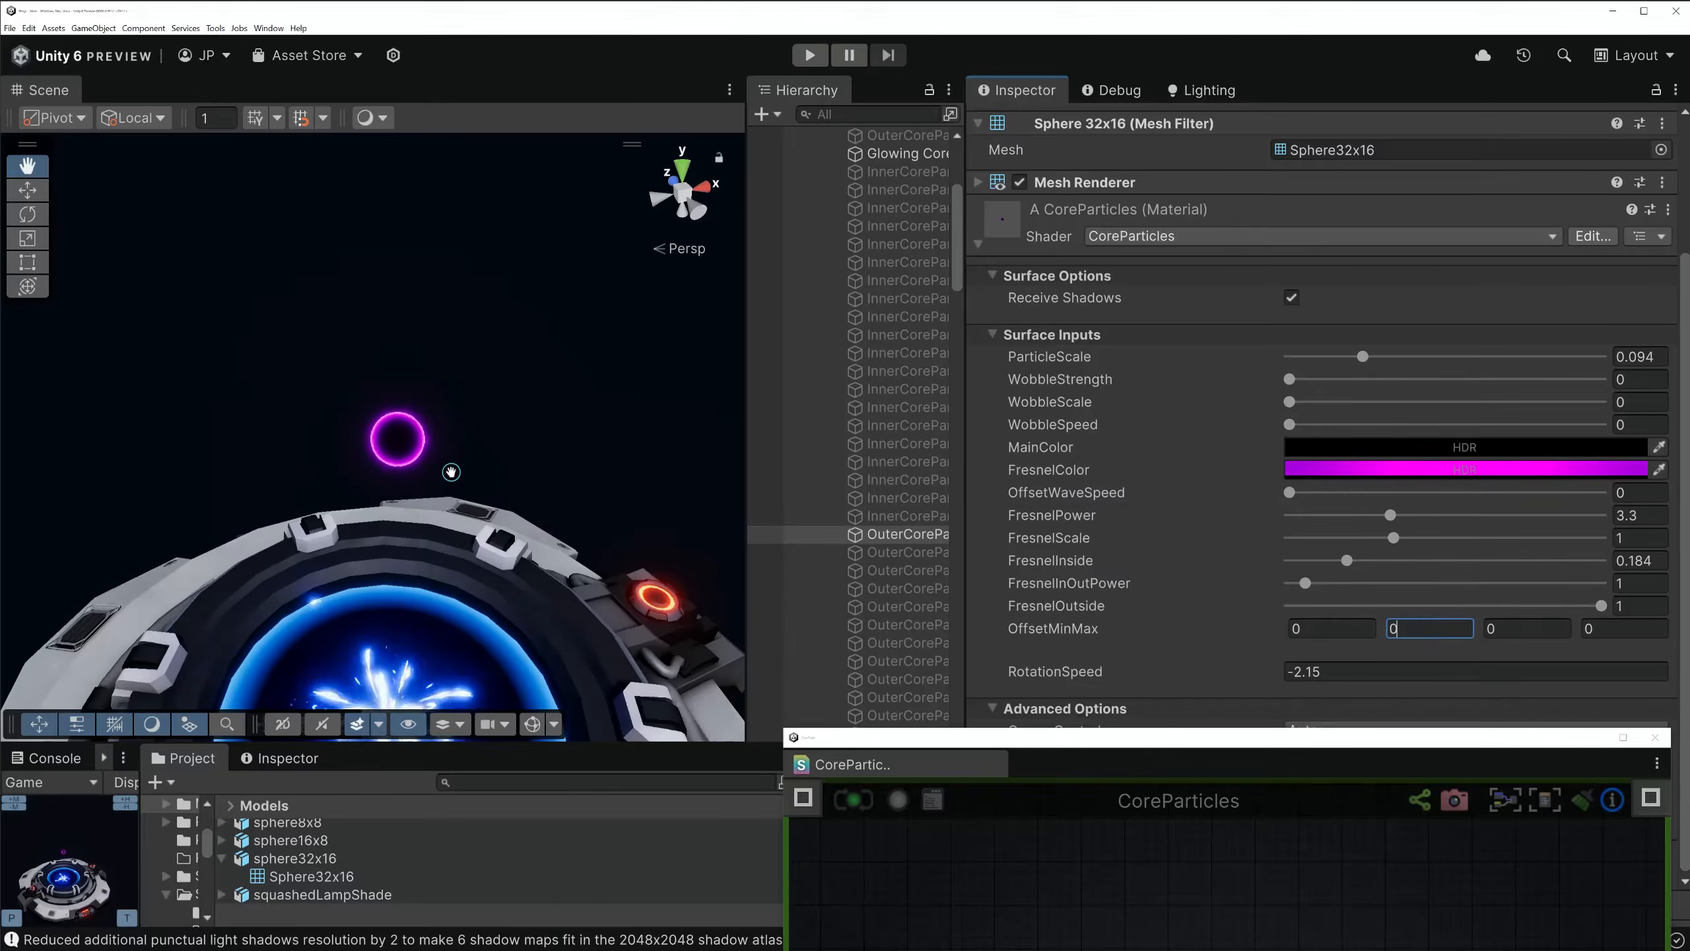
{"action": "left_click", "coordinate": [1328, 669]}
{"action": "type", "text": "0"}
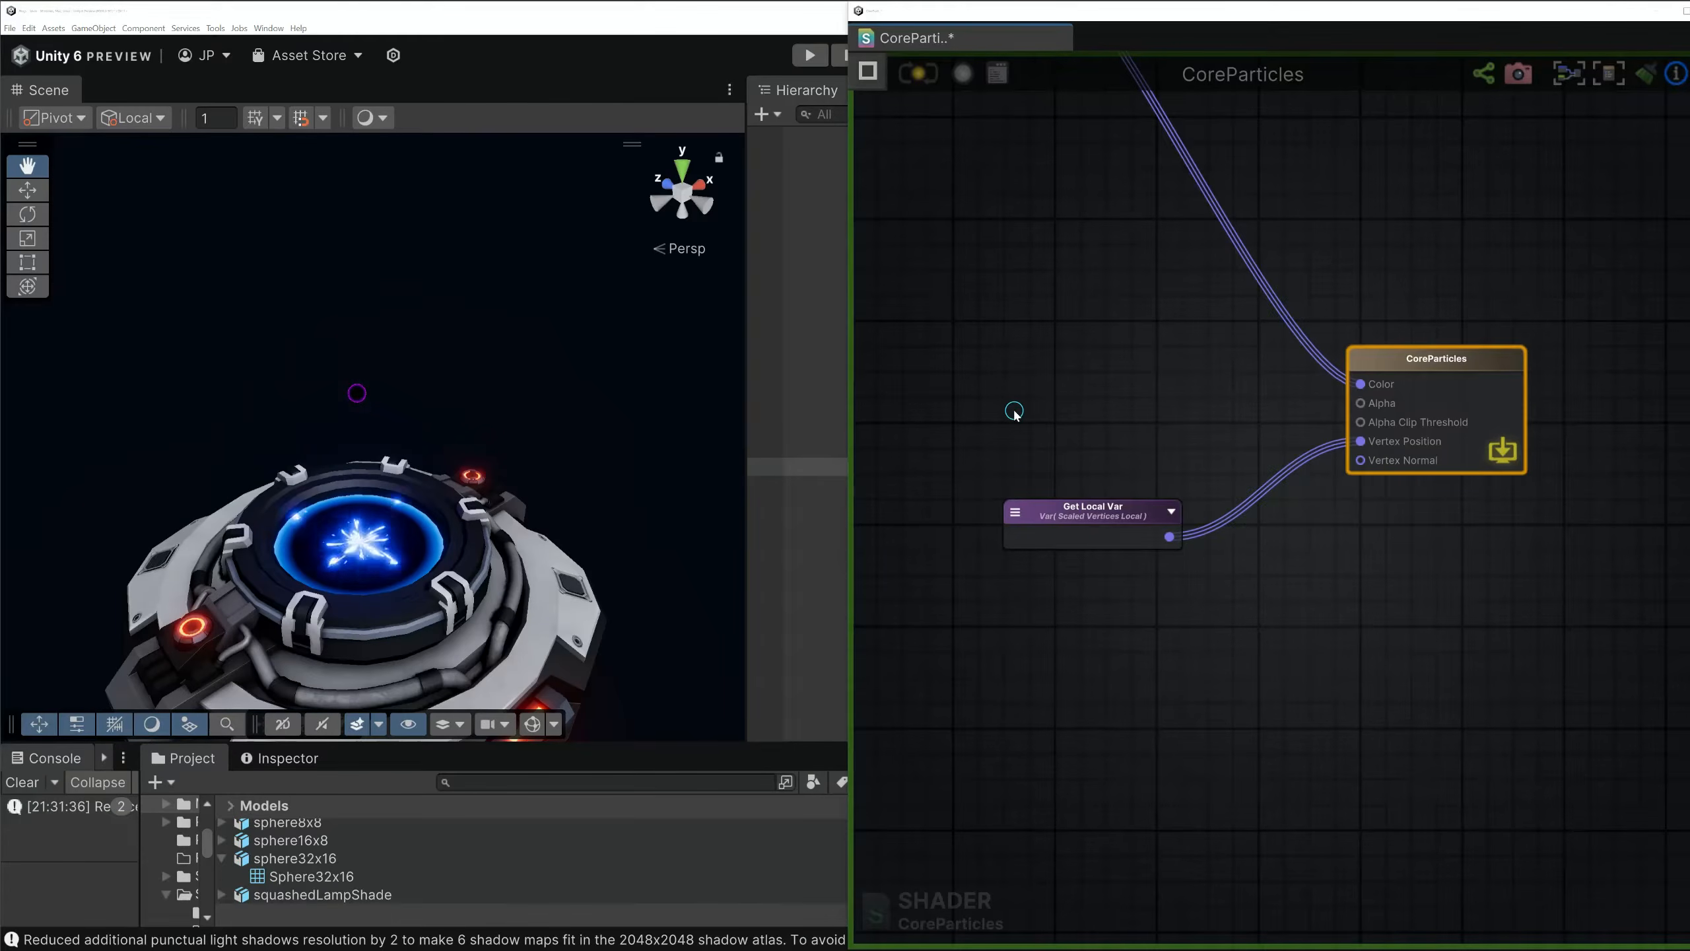
Trace the graph back from the CoreParticles output and examine how the Scale group multiplies Vertex Position by ParticleScale
{"action": "scroll", "coordinate": [931, 558], "scroll_direction": "down", "scroll_amount": 5}
{"action": "middle_click_drag", "start_coordinate": [982, 649], "coordinate": [1479, 517]}
{"action": "middle_click_drag", "start_coordinate": [1041, 654], "coordinate": [1431, 522]}
{"action": "middle_click_drag", "start_coordinate": [1015, 577], "coordinate": [1364, 528]}
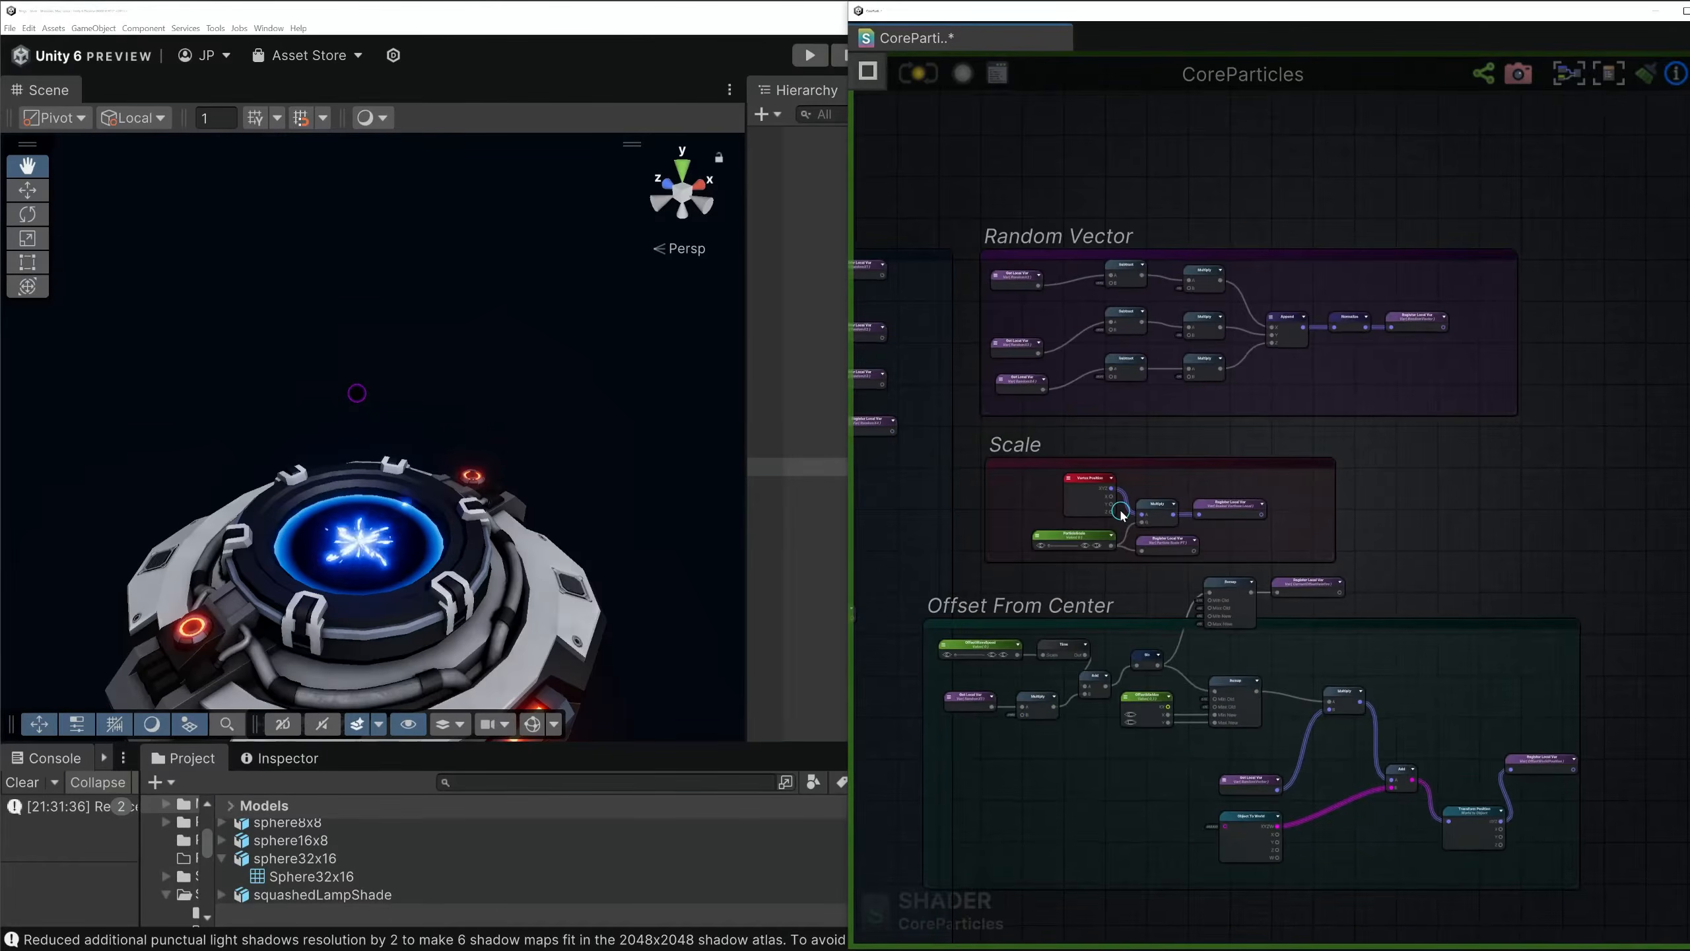
{"action": "scroll", "coordinate": [1105, 502], "scroll_direction": "up", "scroll_amount": 7}
{"action": "middle_click_drag", "start_coordinate": [1076, 483], "coordinate": [1156, 525]}
{"action": "scroll", "coordinate": [1156, 524], "scroll_direction": "down", "scroll_amount": 3}
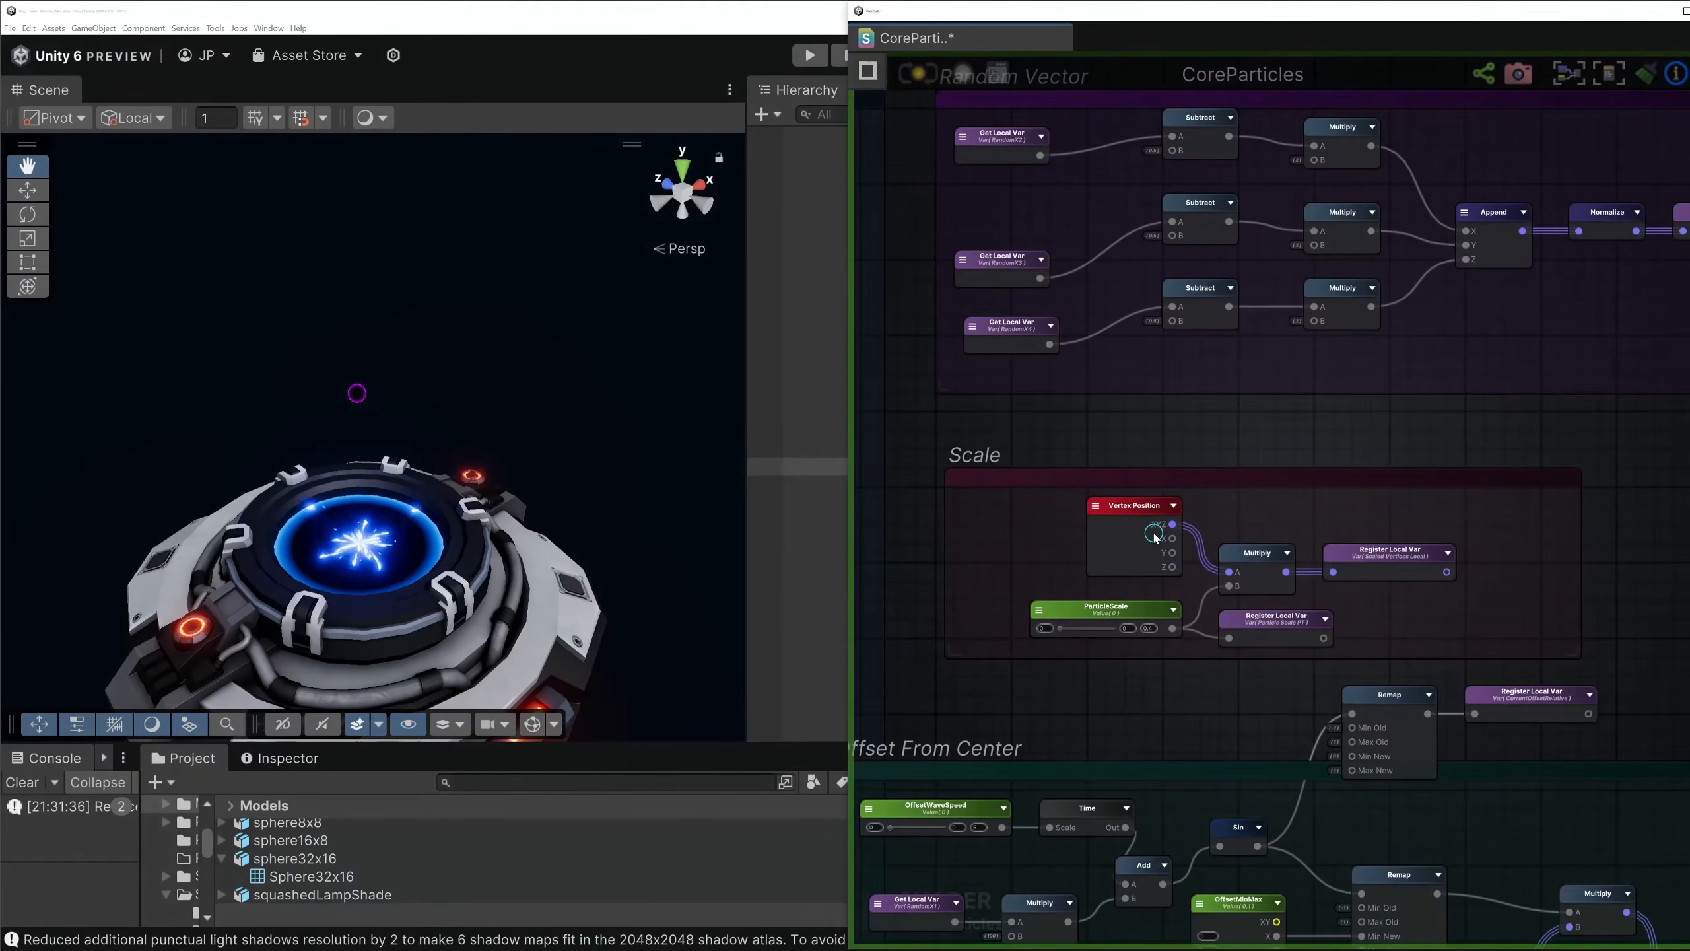
Move the upper Remap node and its CurrentOffsetRelative register node into the Offset From Center group, and widen the graph window
{"action": "left_click_drag", "start_coordinate": [1370, 705], "coordinate": [1362, 820]}
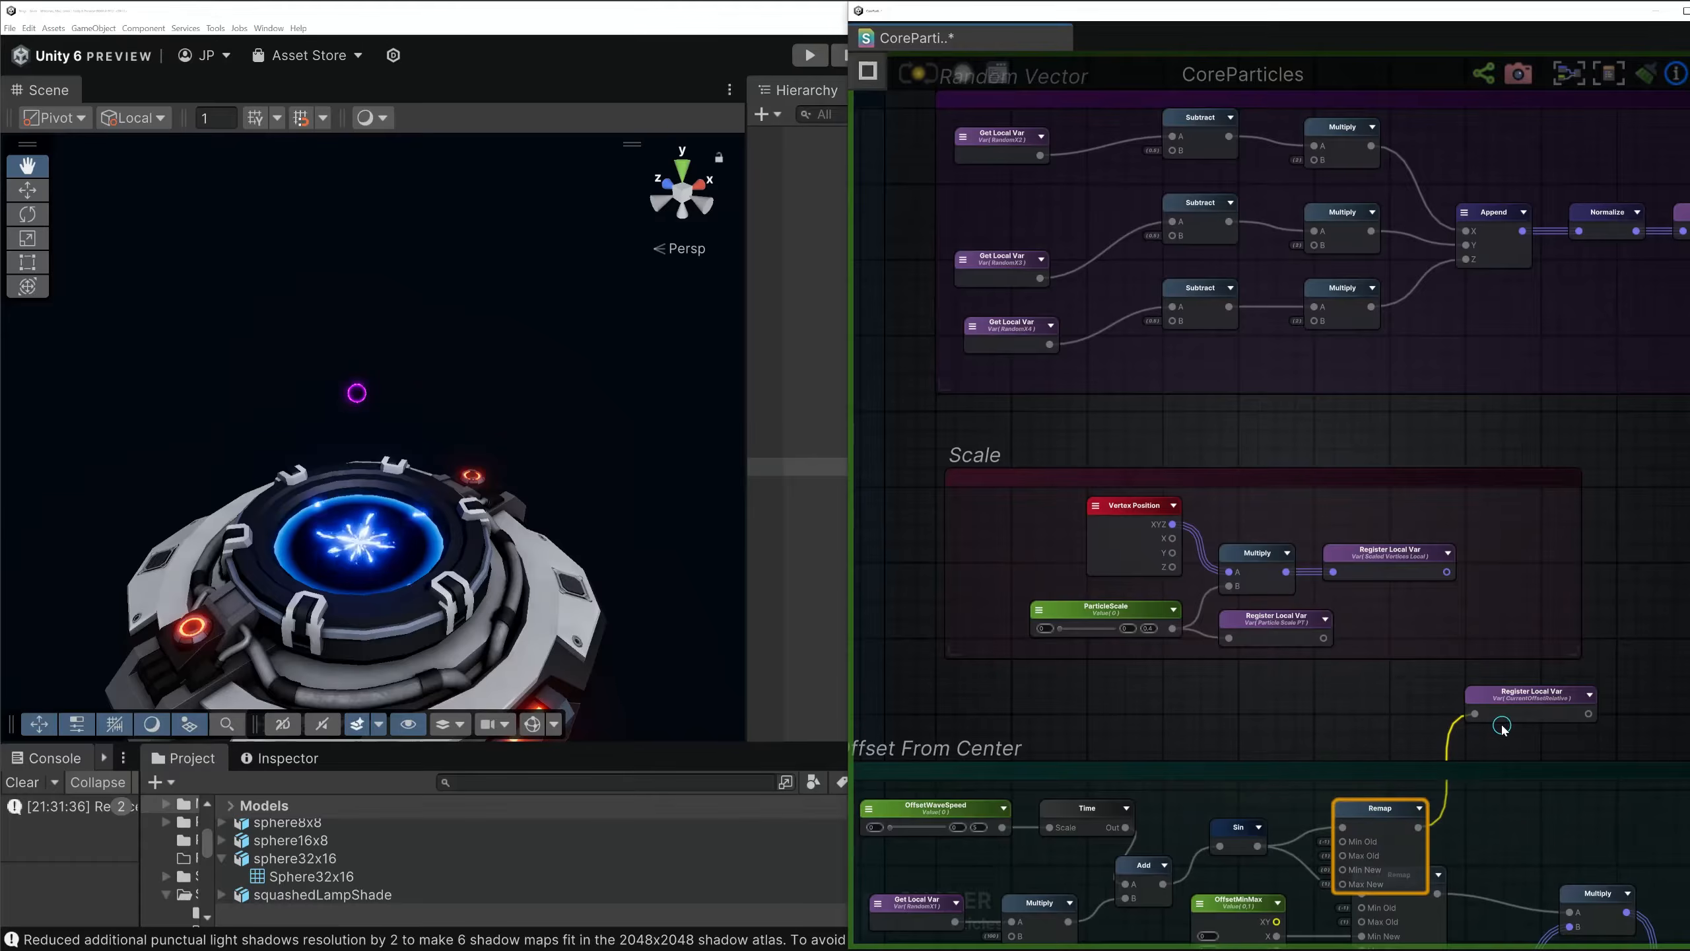
{"action": "left_click_drag", "start_coordinate": [1519, 711], "coordinate": [1497, 834]}
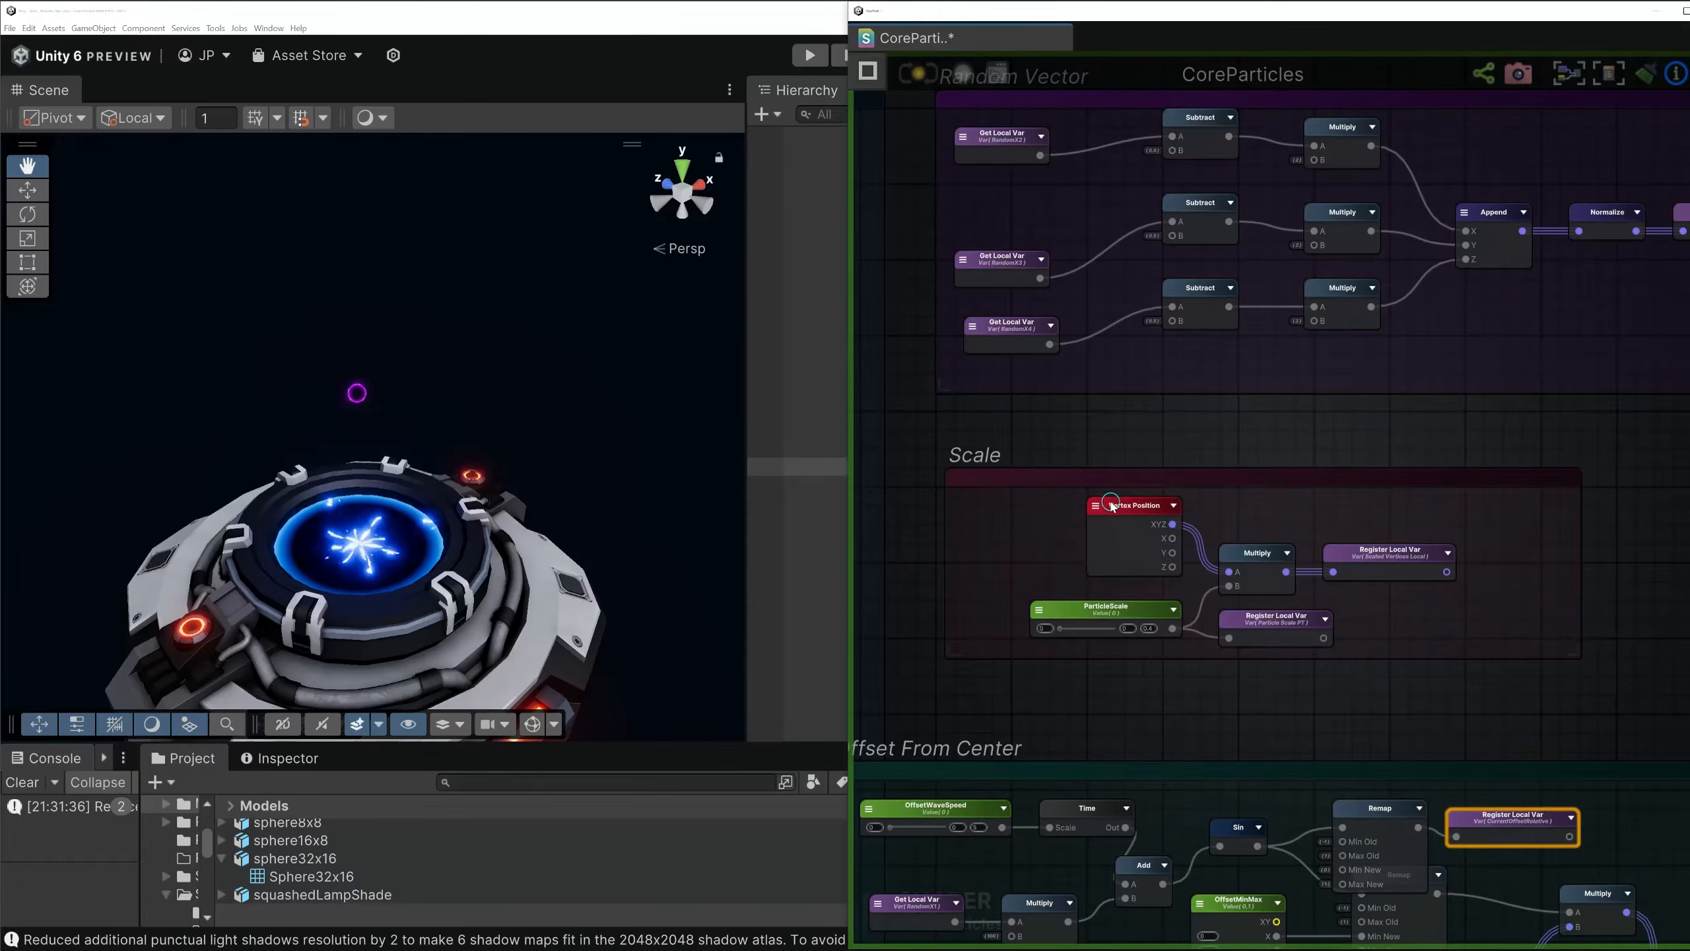
{"action": "scroll", "coordinate": [1111, 504], "scroll_direction": "up", "scroll_amount": 1}
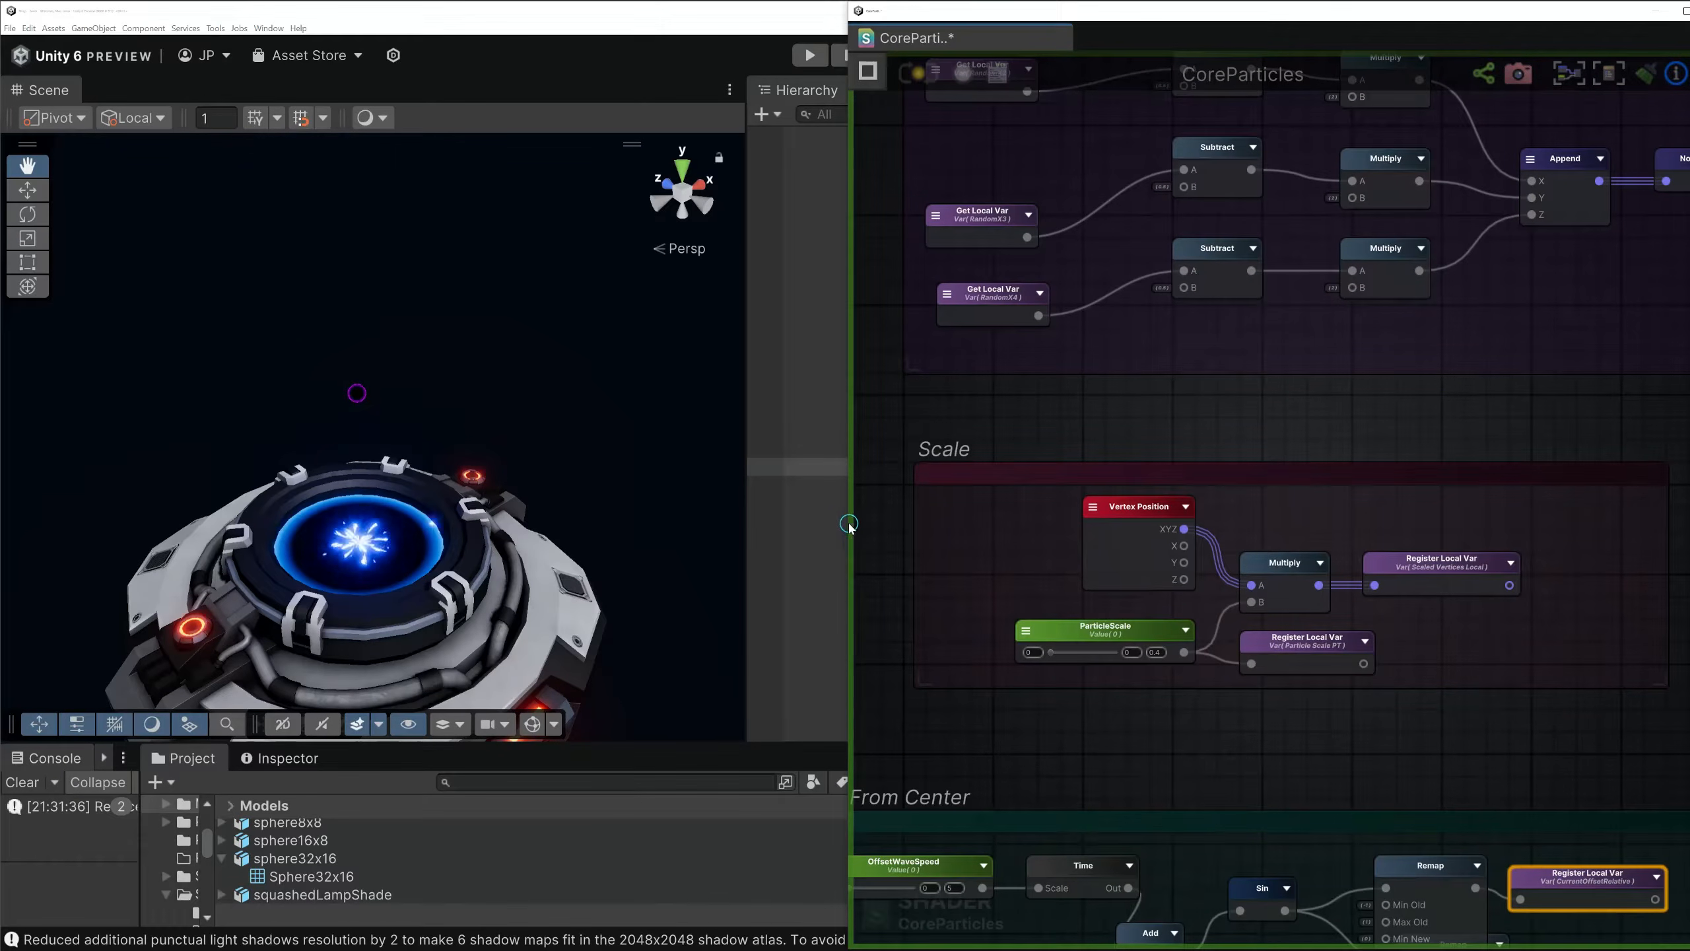
{"action": "left_click_drag", "start_coordinate": [845, 524], "coordinate": [645, 529]}
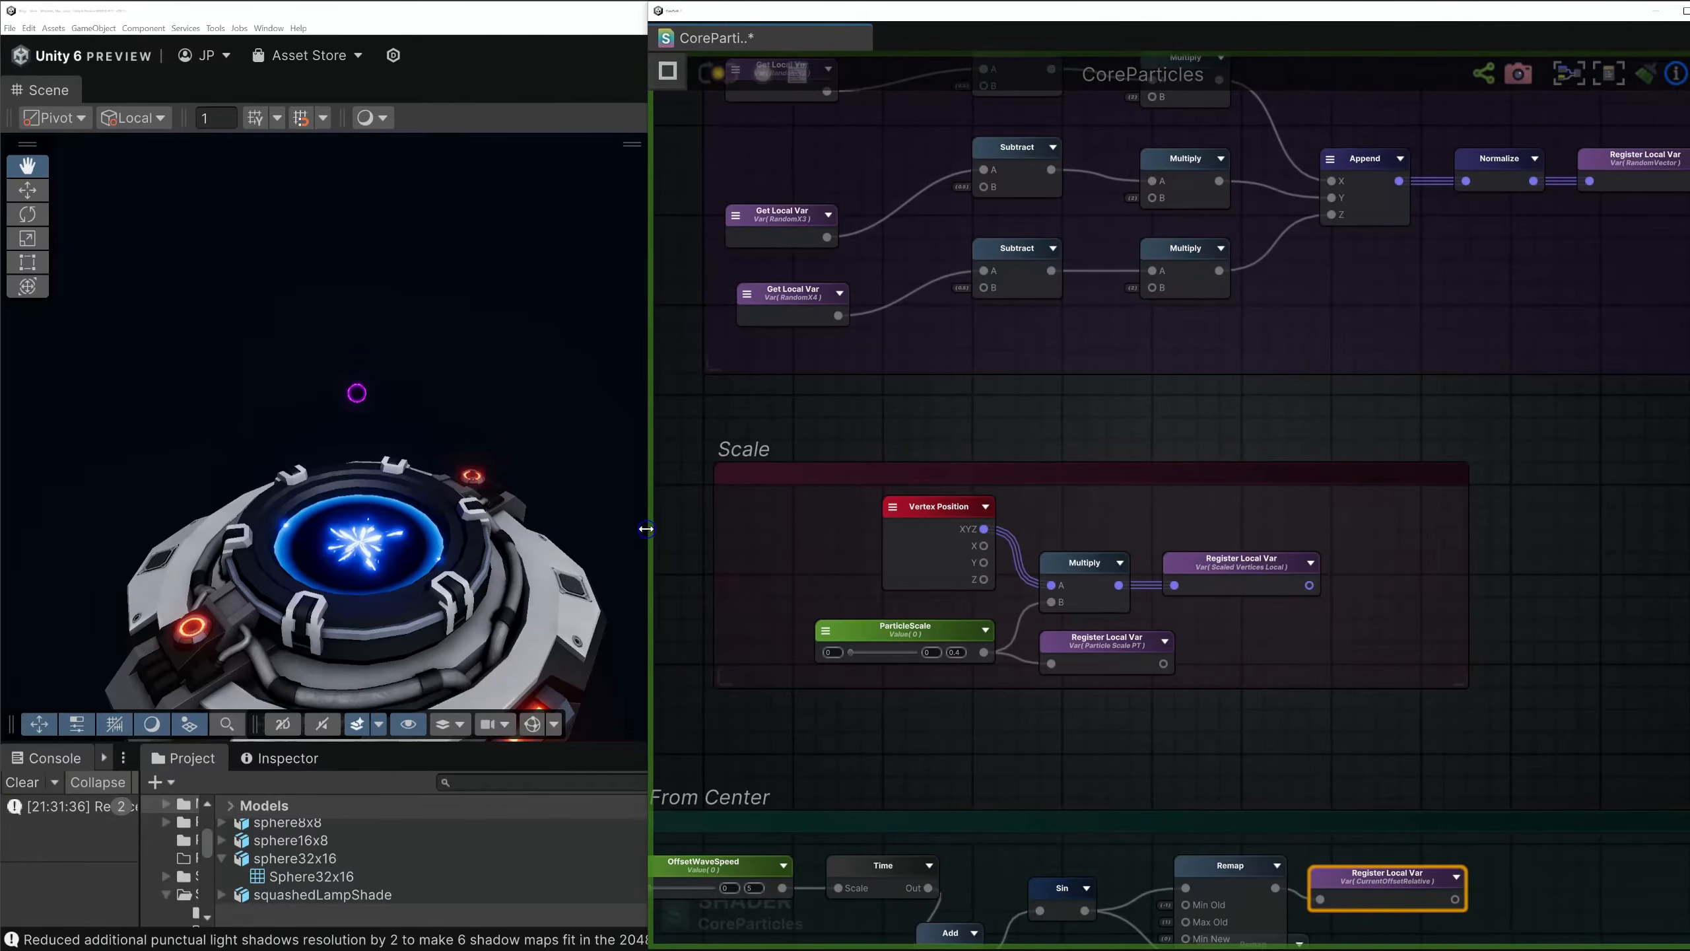
{"action": "middle_click_drag", "start_coordinate": [900, 498], "coordinate": [936, 497]}
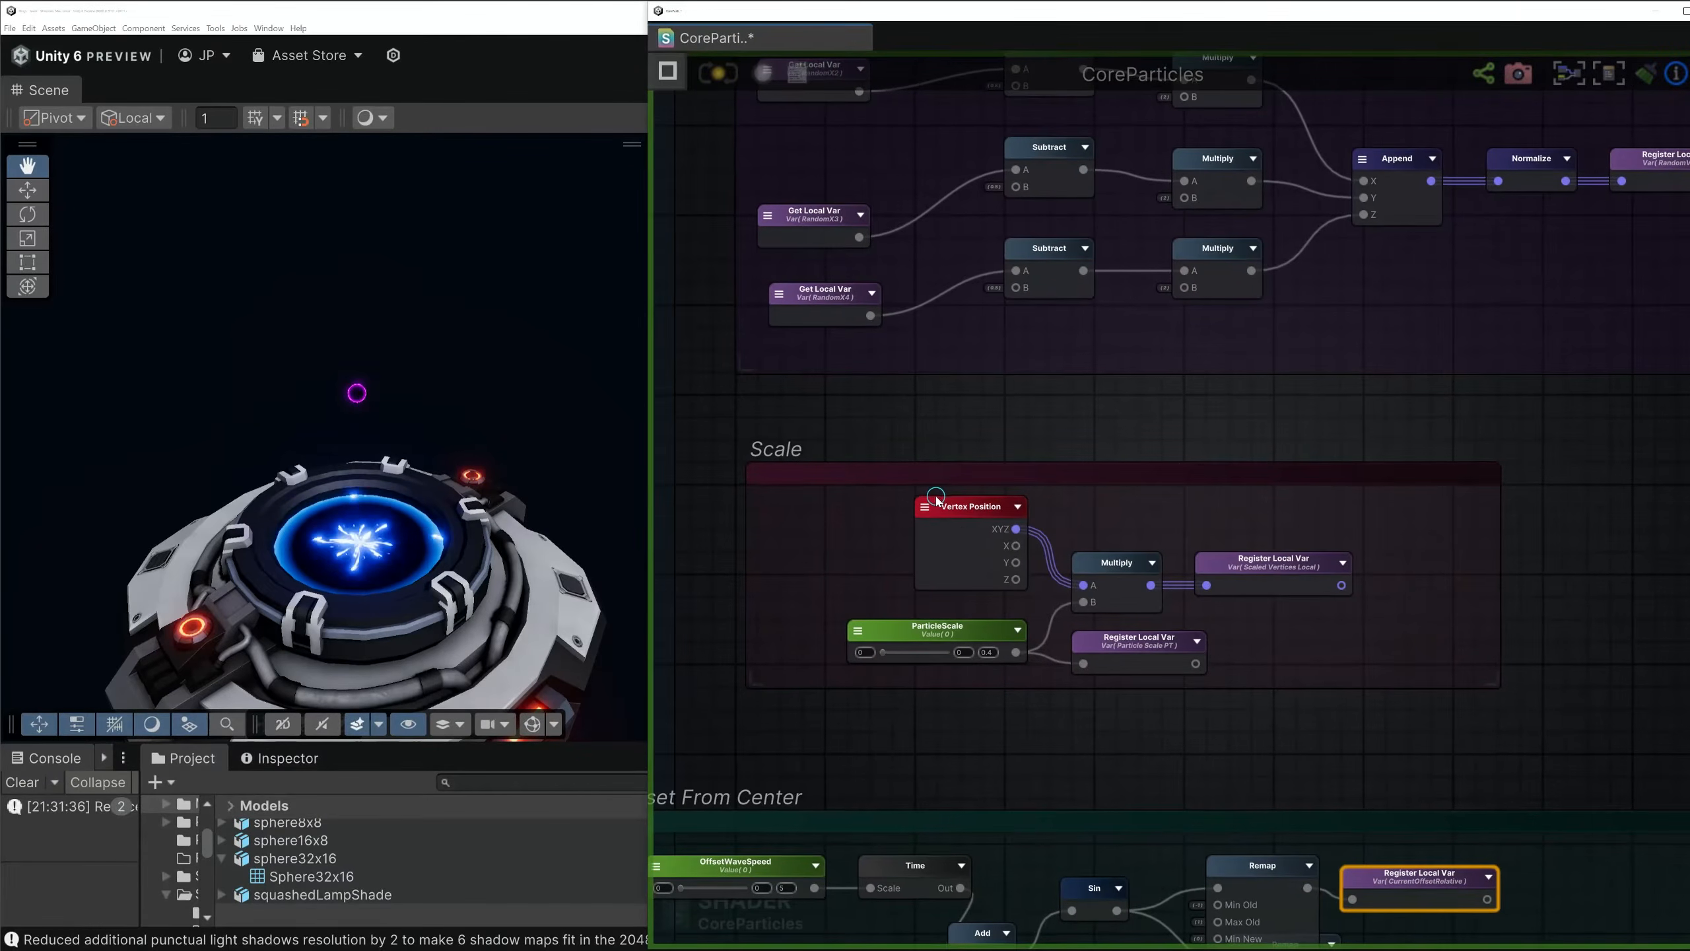
Examine how the Scale group multiplies Vertex Position by ParticleScale and registers the product as Scaled Vertices Local
{"action": "scroll", "coordinate": [890, 497], "scroll_direction": "up", "scroll_amount": 1}
{"action": "left_click", "coordinate": [988, 512]}
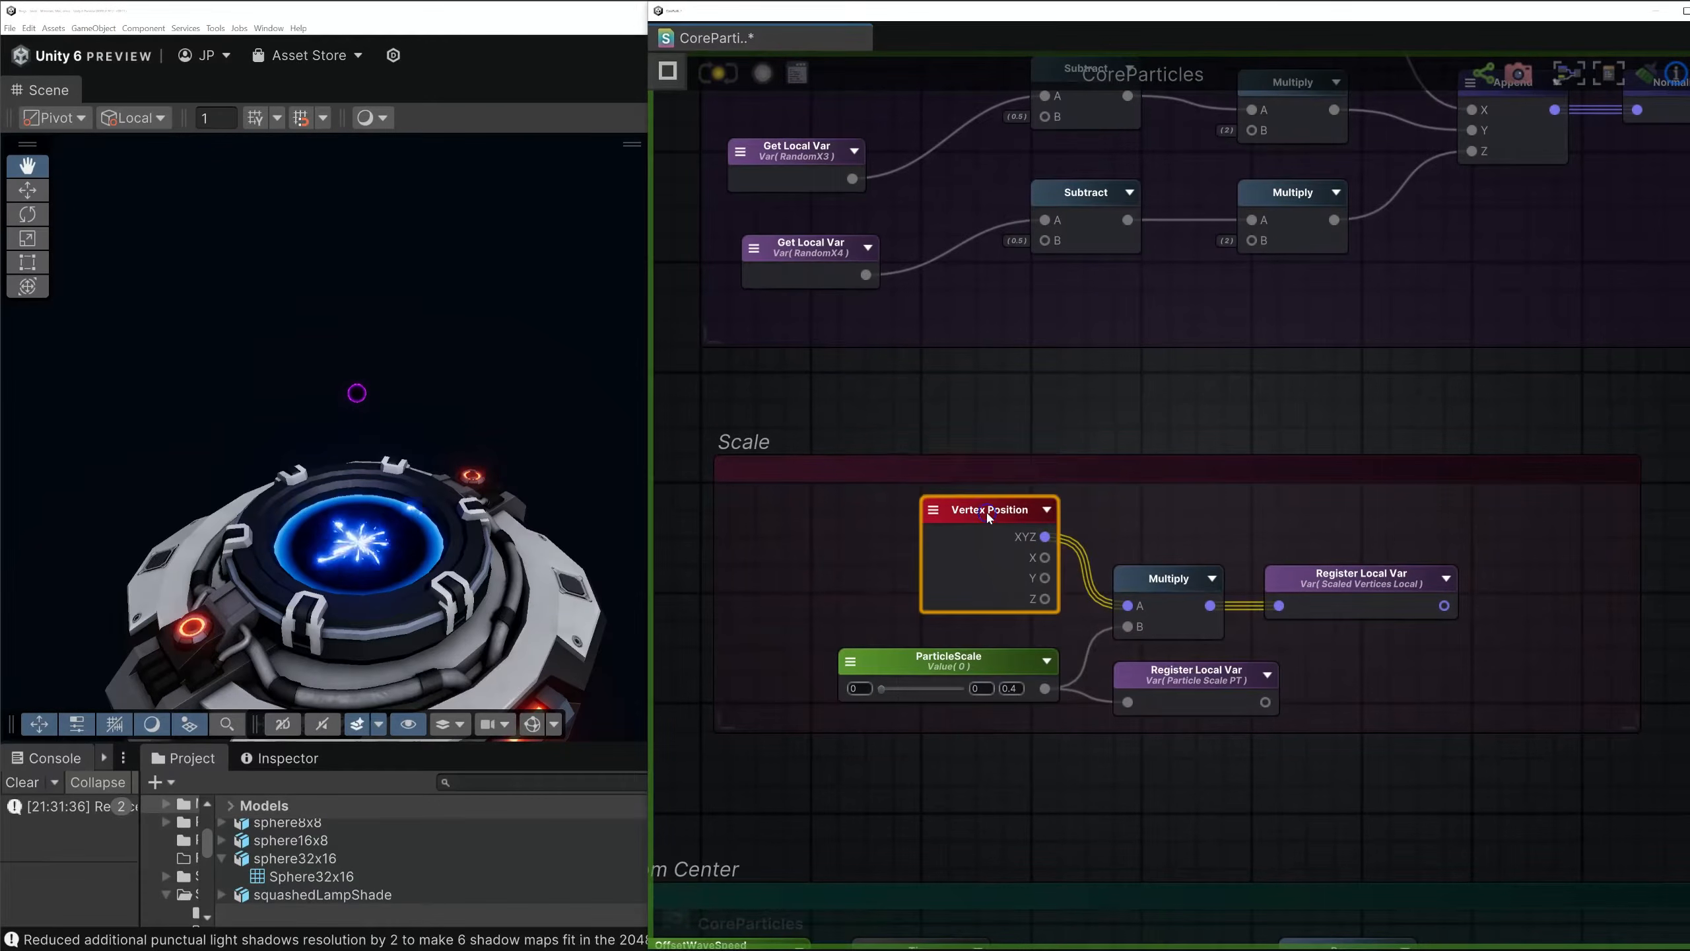
{"action": "left_click", "coordinate": [973, 667]}
{"action": "left_click", "coordinate": [1150, 583]}
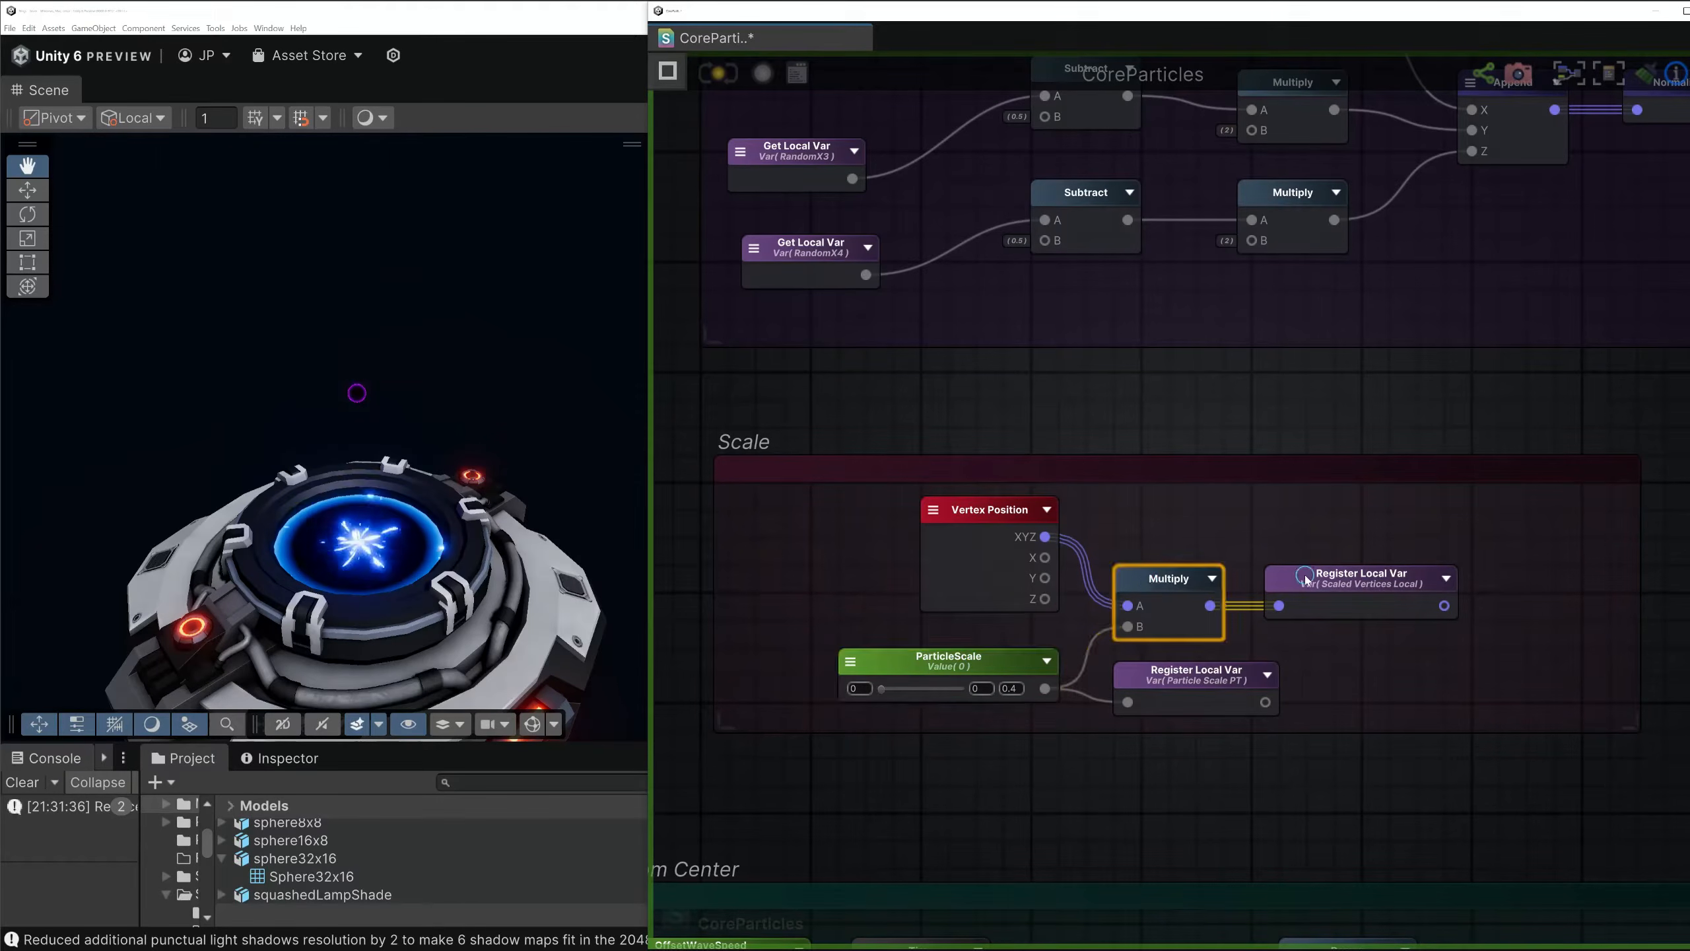
{"action": "left_click", "coordinate": [1371, 584]}
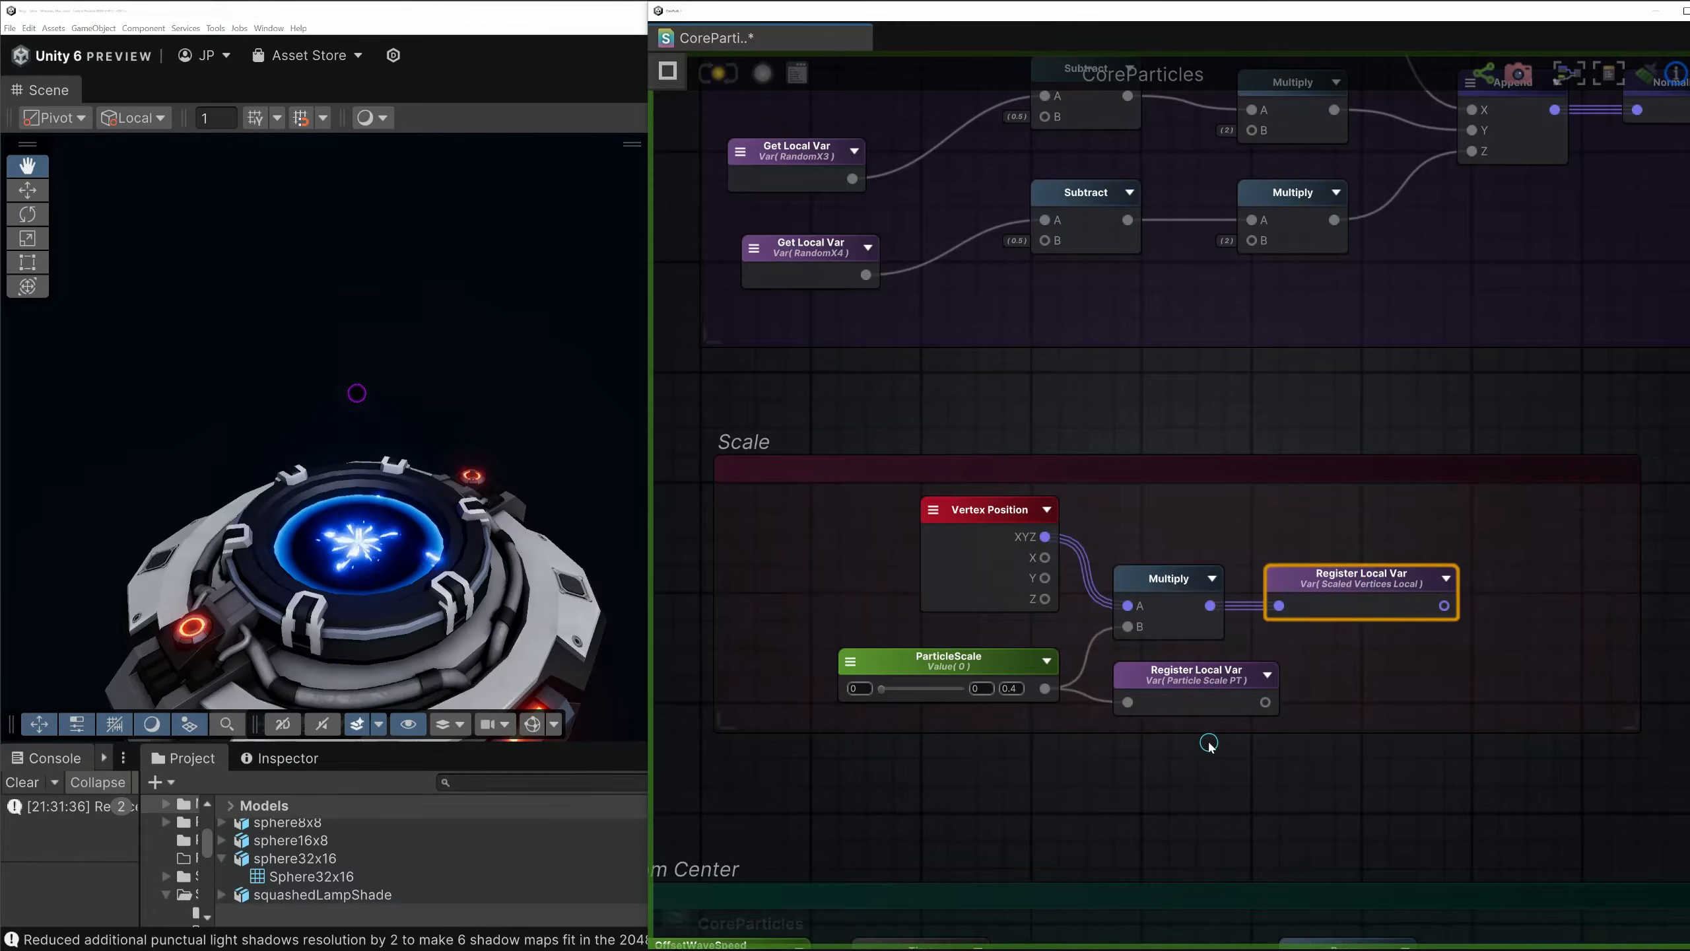
{"action": "scroll", "coordinate": [1209, 743], "scroll_direction": "up", "scroll_amount": 2}
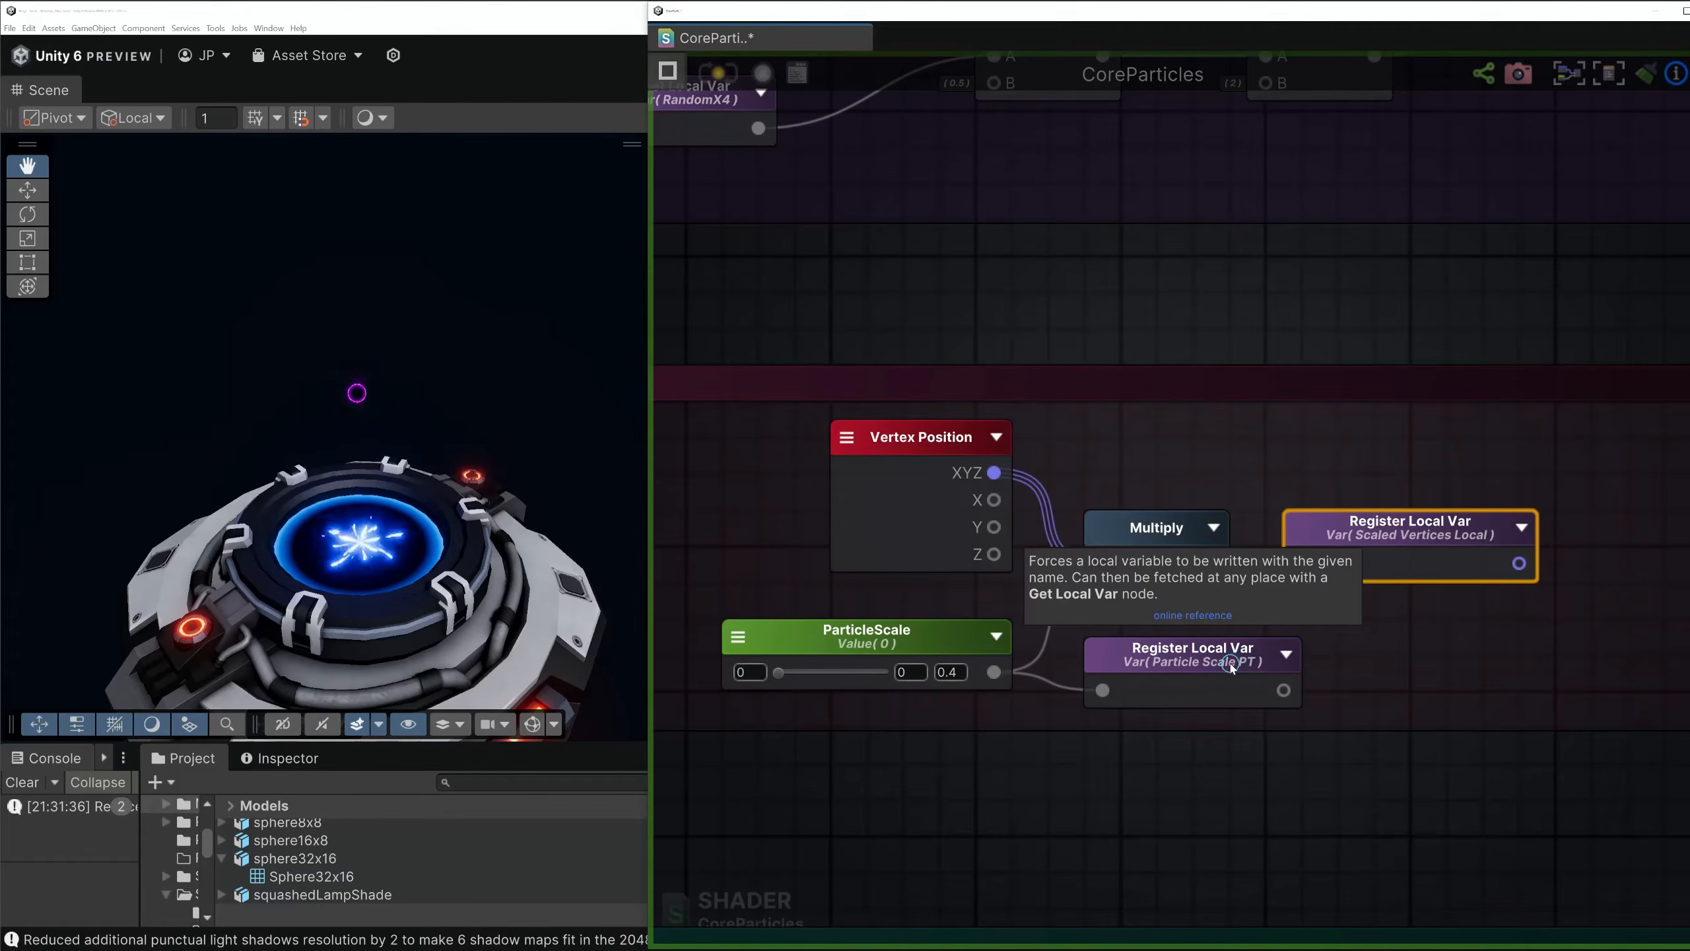
Duplicate the ParticleScale property node, reveal the copy's float parameters and name, and delete the copy
{"action": "left_click", "coordinate": [825, 636]}
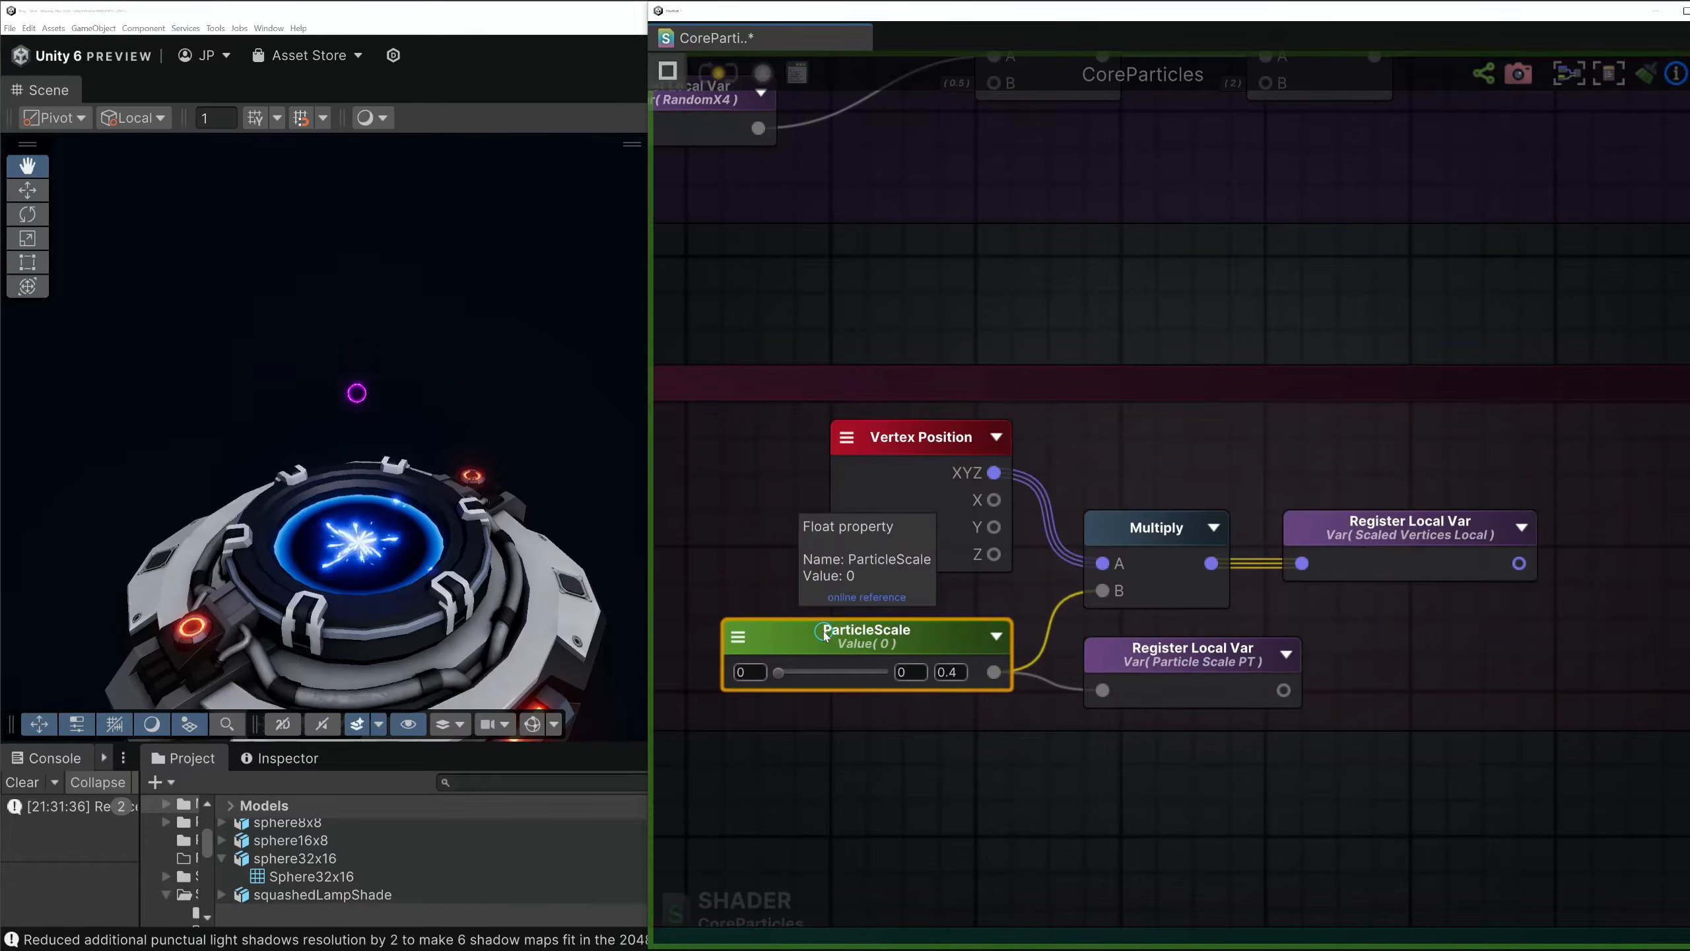
{"action": "key", "text": "ctrl+d"}
{"action": "left_click_drag", "start_coordinate": [929, 654], "coordinate": [846, 751]}
{"action": "left_click", "coordinate": [669, 72]}
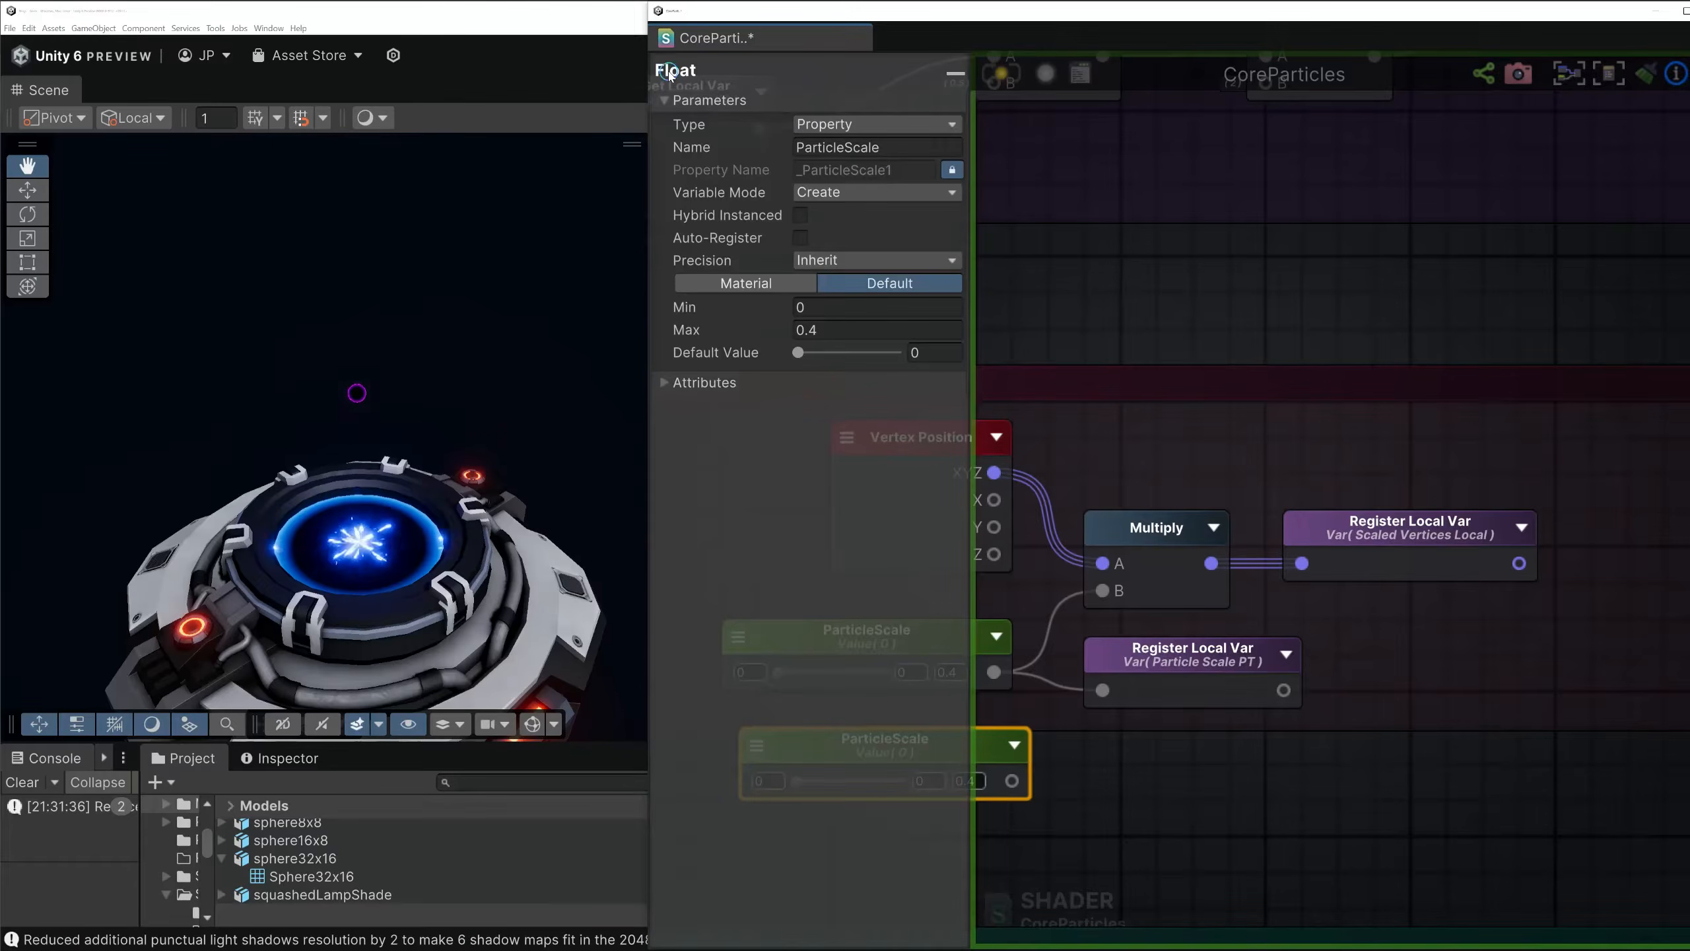
{"action": "left_click", "coordinate": [886, 157]}
{"action": "left_click", "coordinate": [1096, 757]}
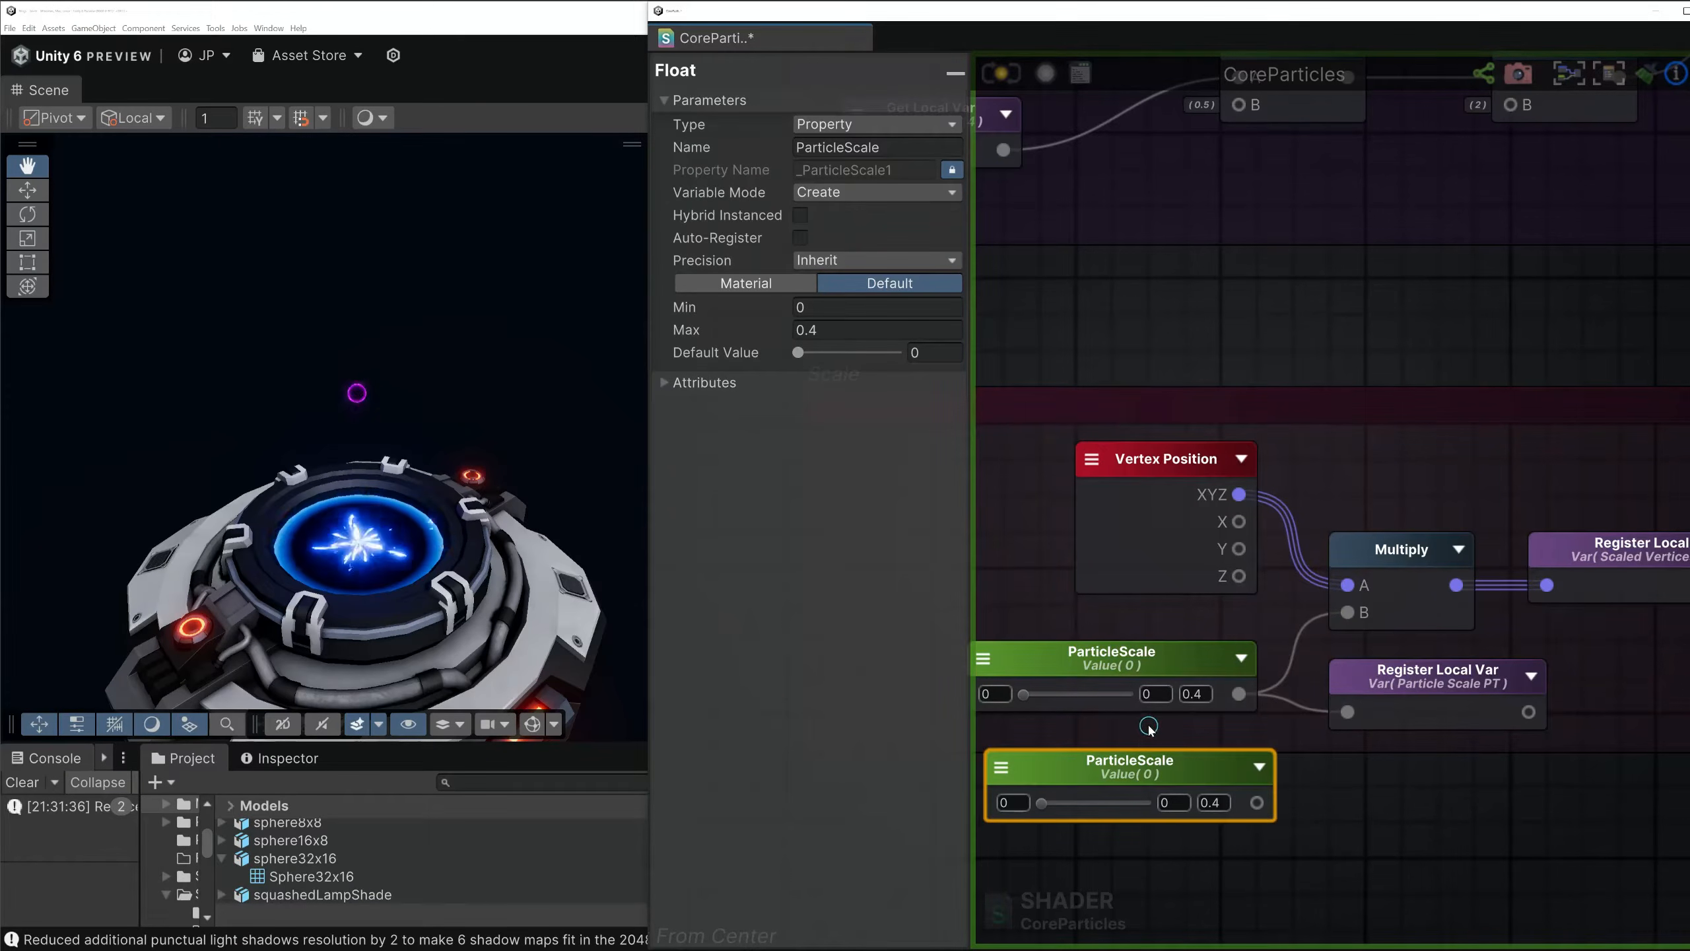
{"action": "key", "text": "Delete"}
Inspect the parameters of the ParticleScale, Particle Scale PT, Vertex Position and Scaled Vertices Local nodes
{"action": "left_click", "coordinate": [1181, 669]}
{"action": "left_click", "coordinate": [1420, 717]}
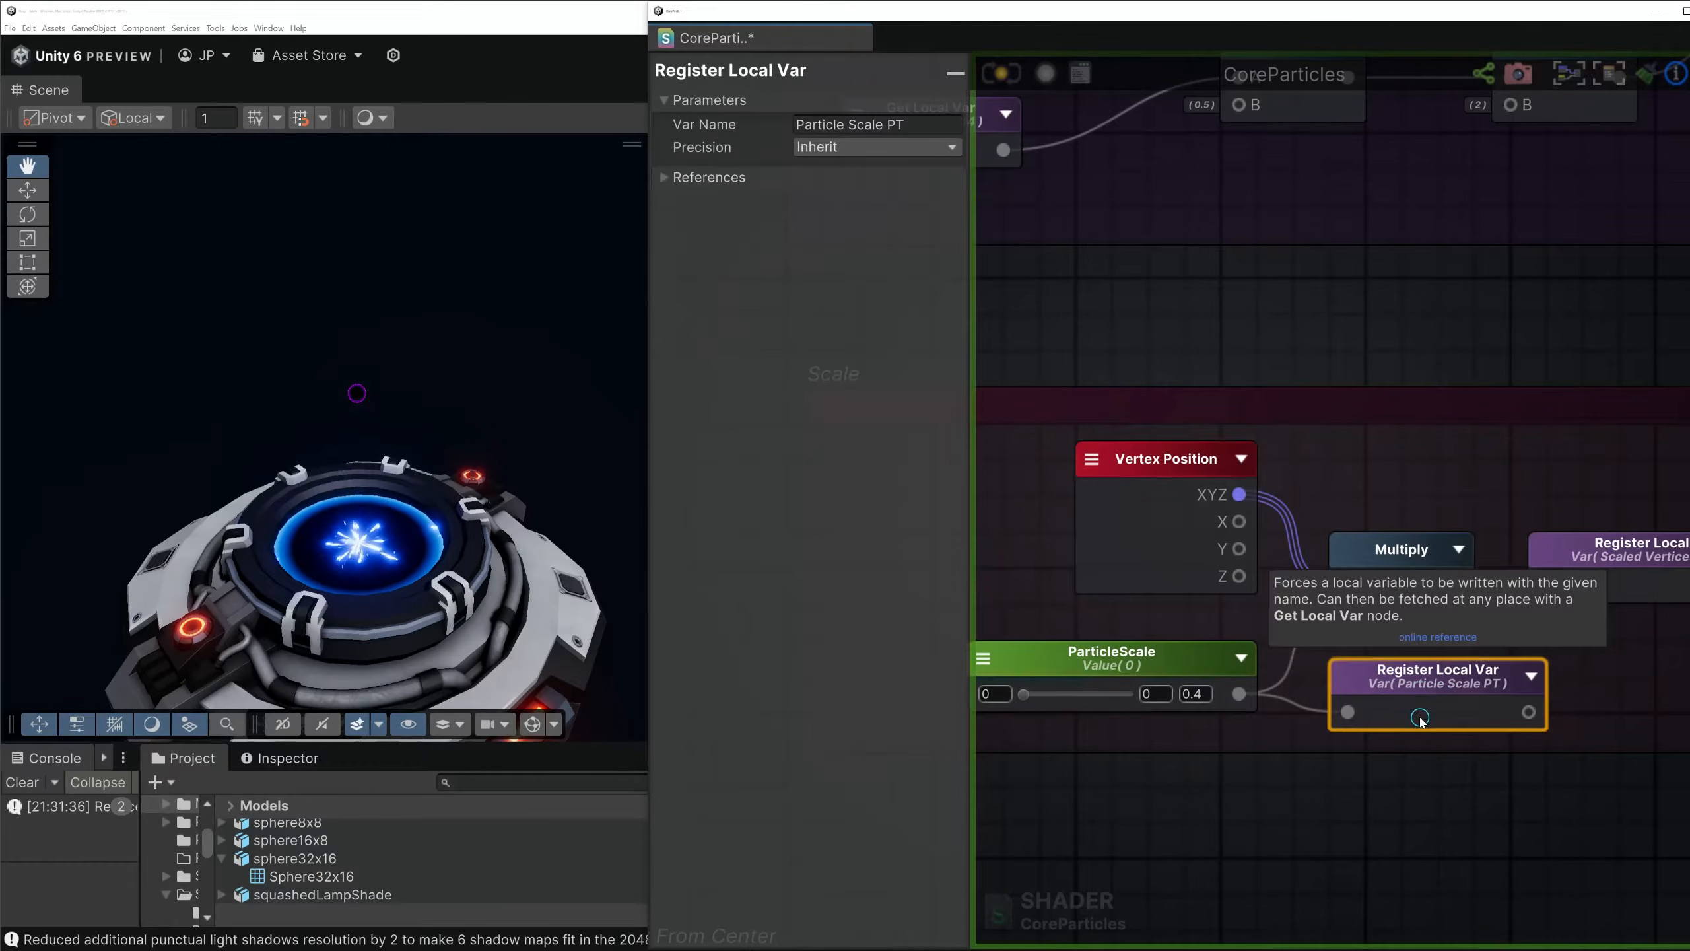
{"action": "scroll", "coordinate": [1223, 593], "scroll_direction": "down", "scroll_amount": 2}
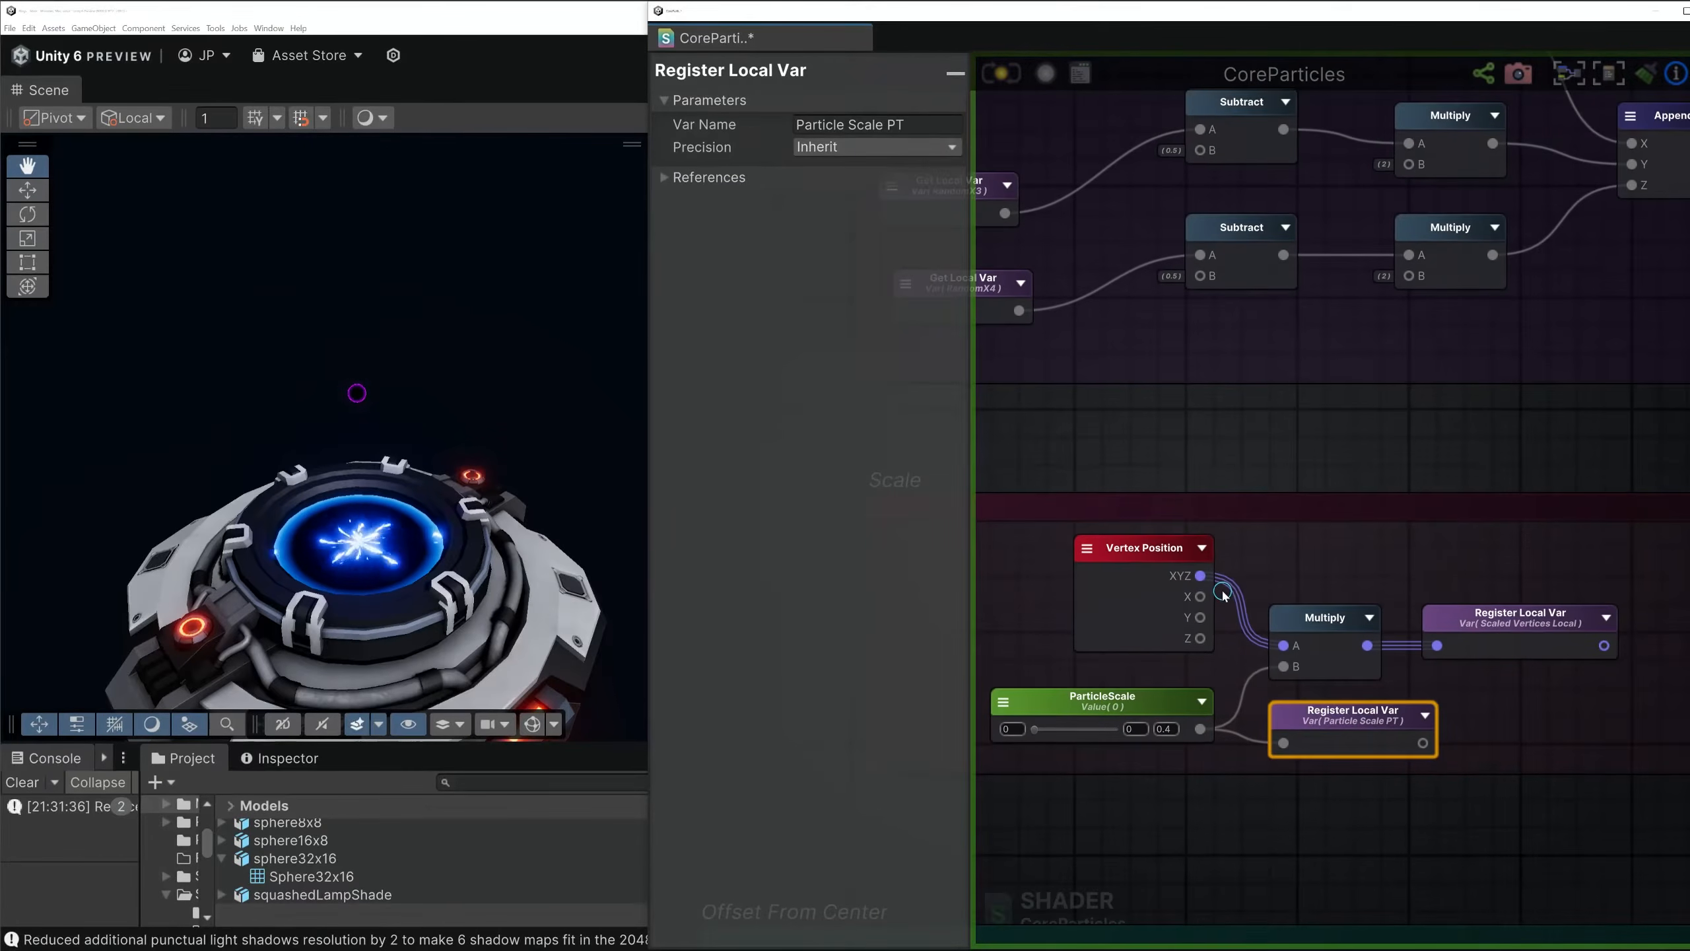
{"action": "left_click", "coordinate": [1154, 550]}
{"action": "left_click", "coordinate": [1465, 613]}
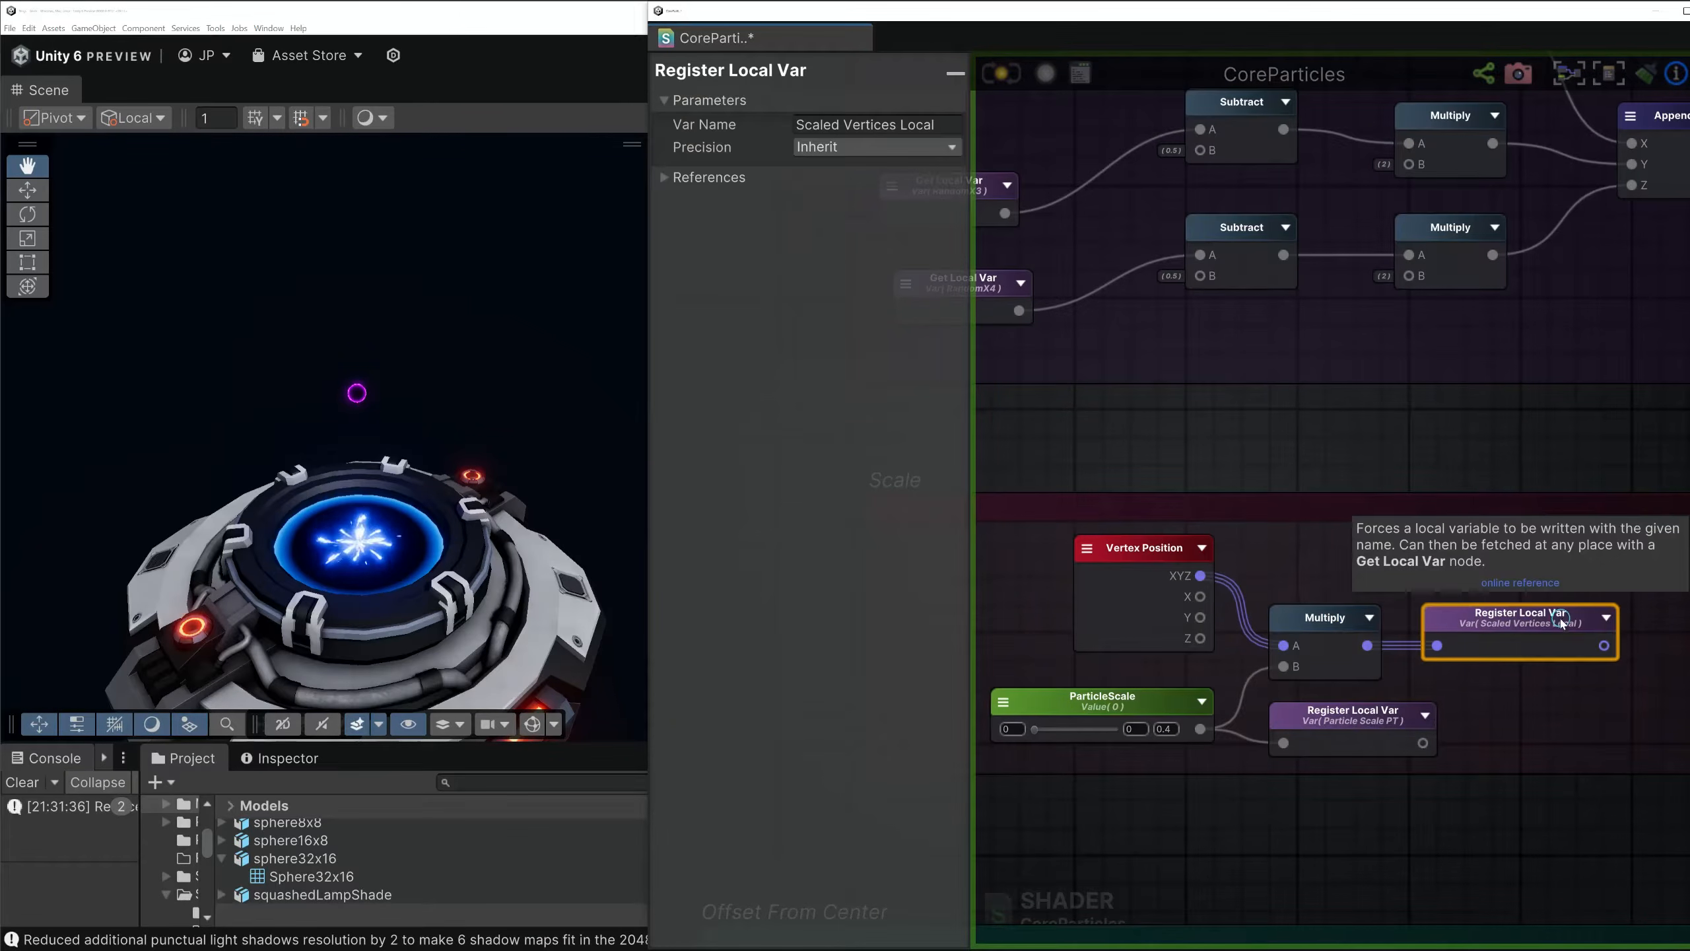
Move the Scaled Vertices Local getter closer to the CoreParticles output node and inspect the output node's properties
{"action": "scroll", "coordinate": [1592, 559], "scroll_direction": "down", "scroll_amount": 3}
{"action": "middle_click_drag", "start_coordinate": [1641, 471], "coordinate": [1241, 494]}
{"action": "middle_click_drag", "start_coordinate": [1573, 480], "coordinate": [1174, 530]}
{"action": "key", "text": "f"}
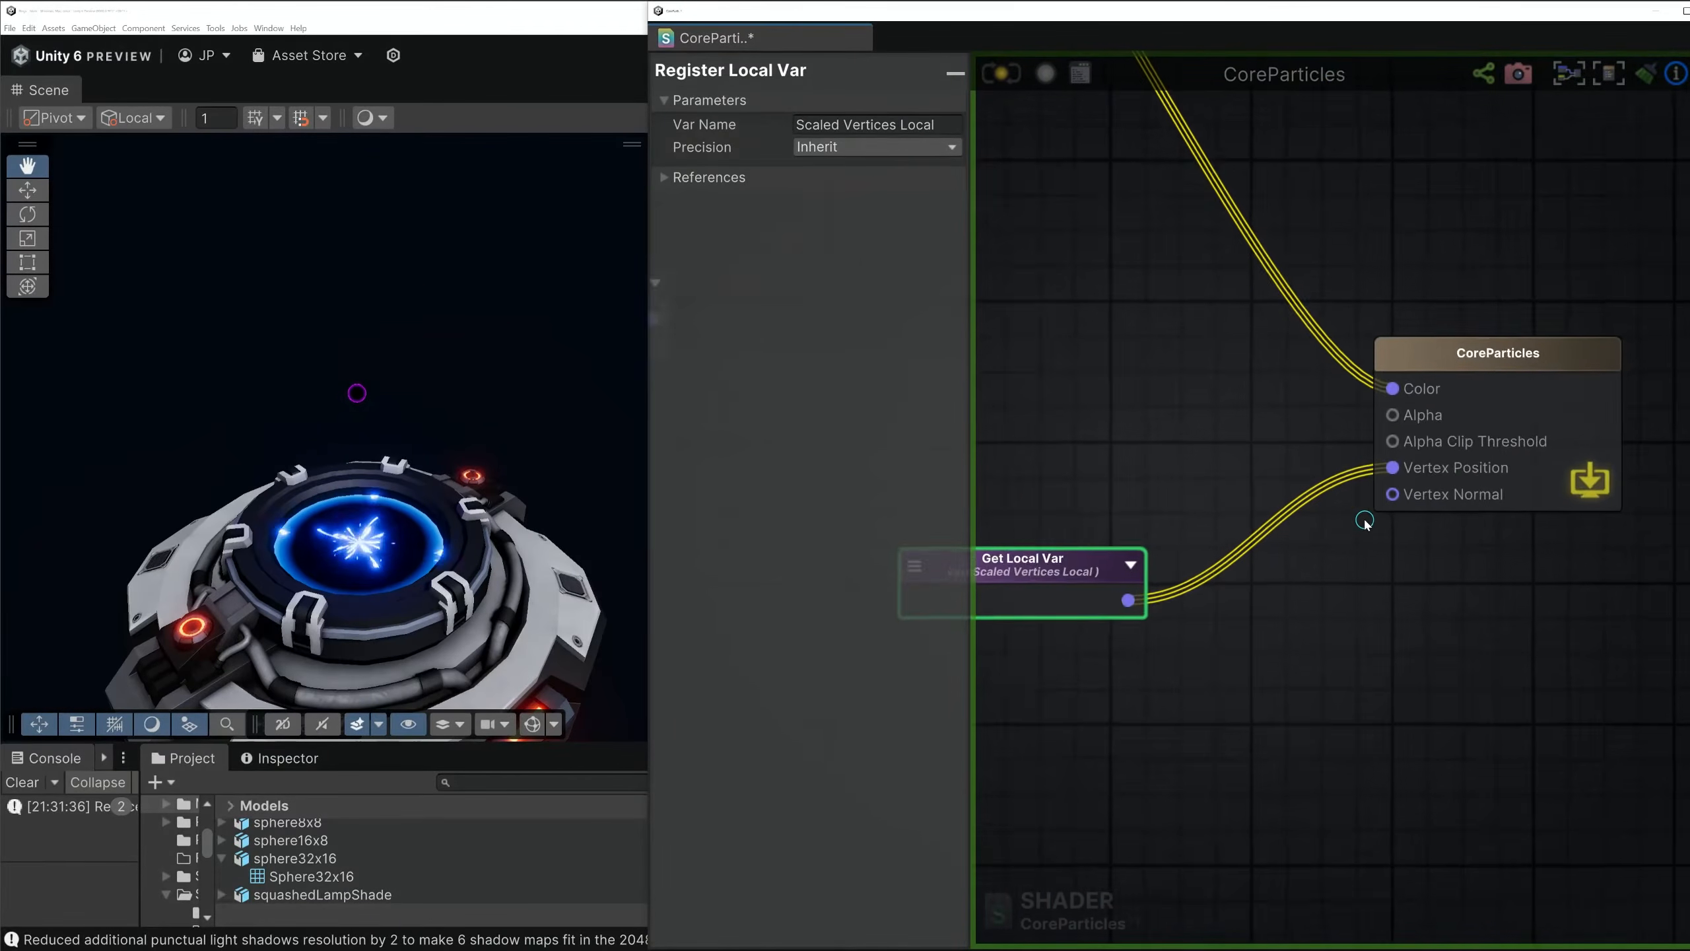
{"action": "left_click_drag", "start_coordinate": [1155, 591], "coordinate": [1284, 502]}
{"action": "left_click", "coordinate": [1524, 420]}
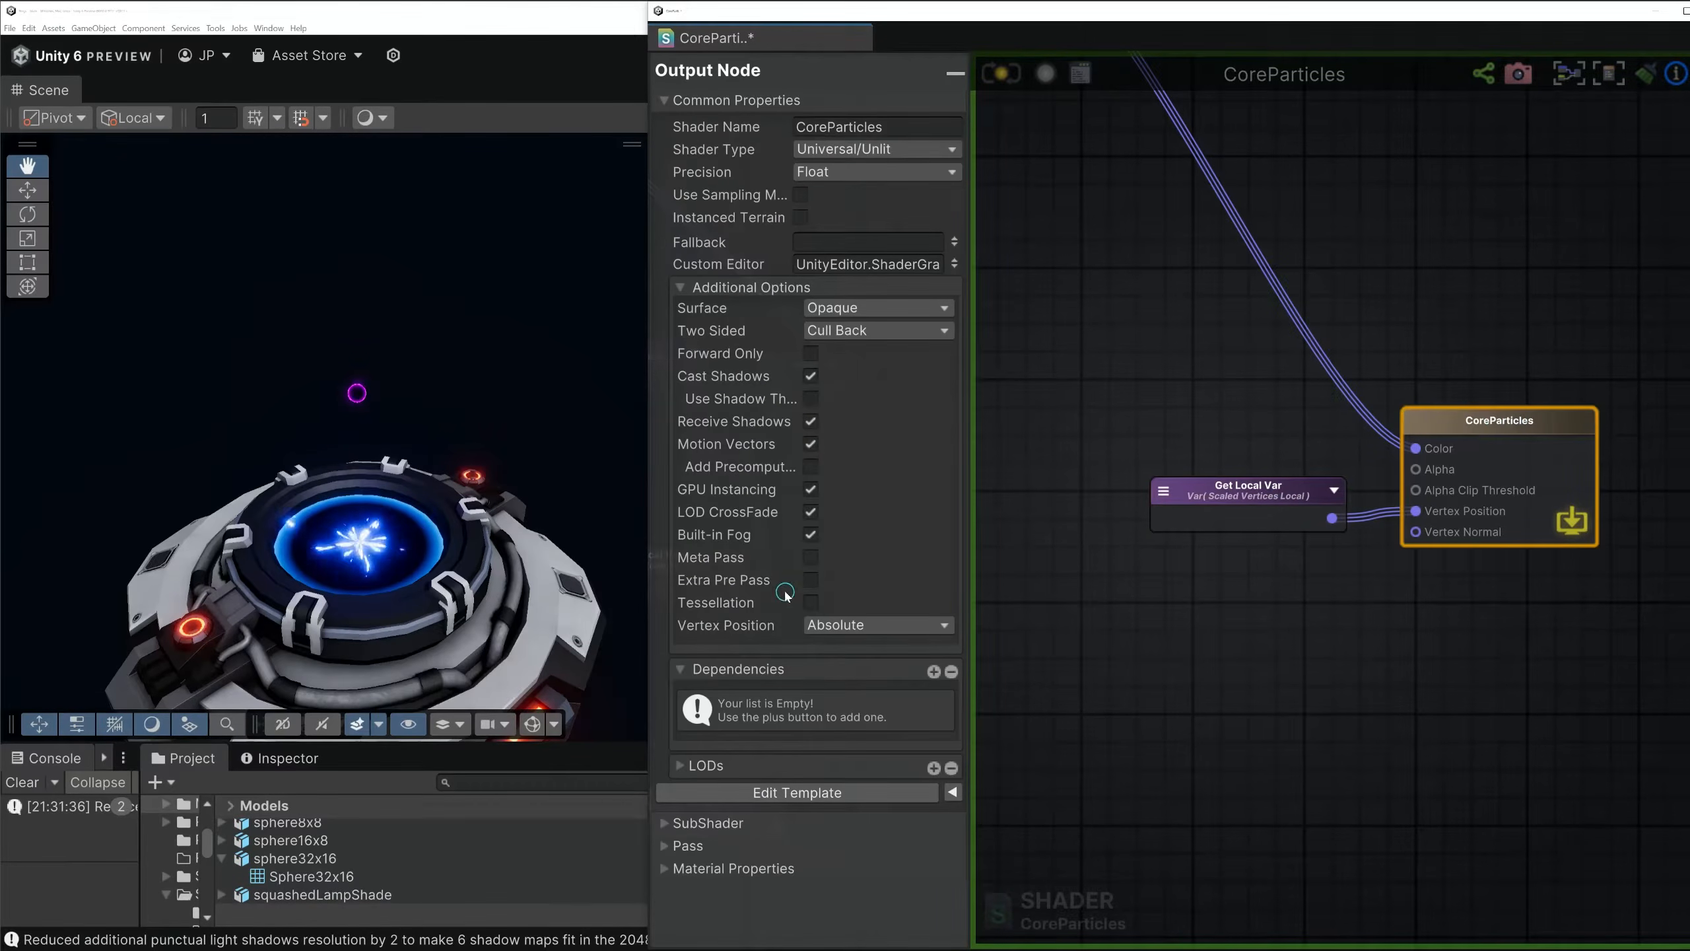
Disconnect Scaled Vertices Local from the output's Vertex Position to compare the particle's size, and reconnect it
{"action": "left_click", "coordinate": [1217, 392]}
{"action": "left_click_drag", "start_coordinate": [1428, 520], "coordinate": [1340, 574]}
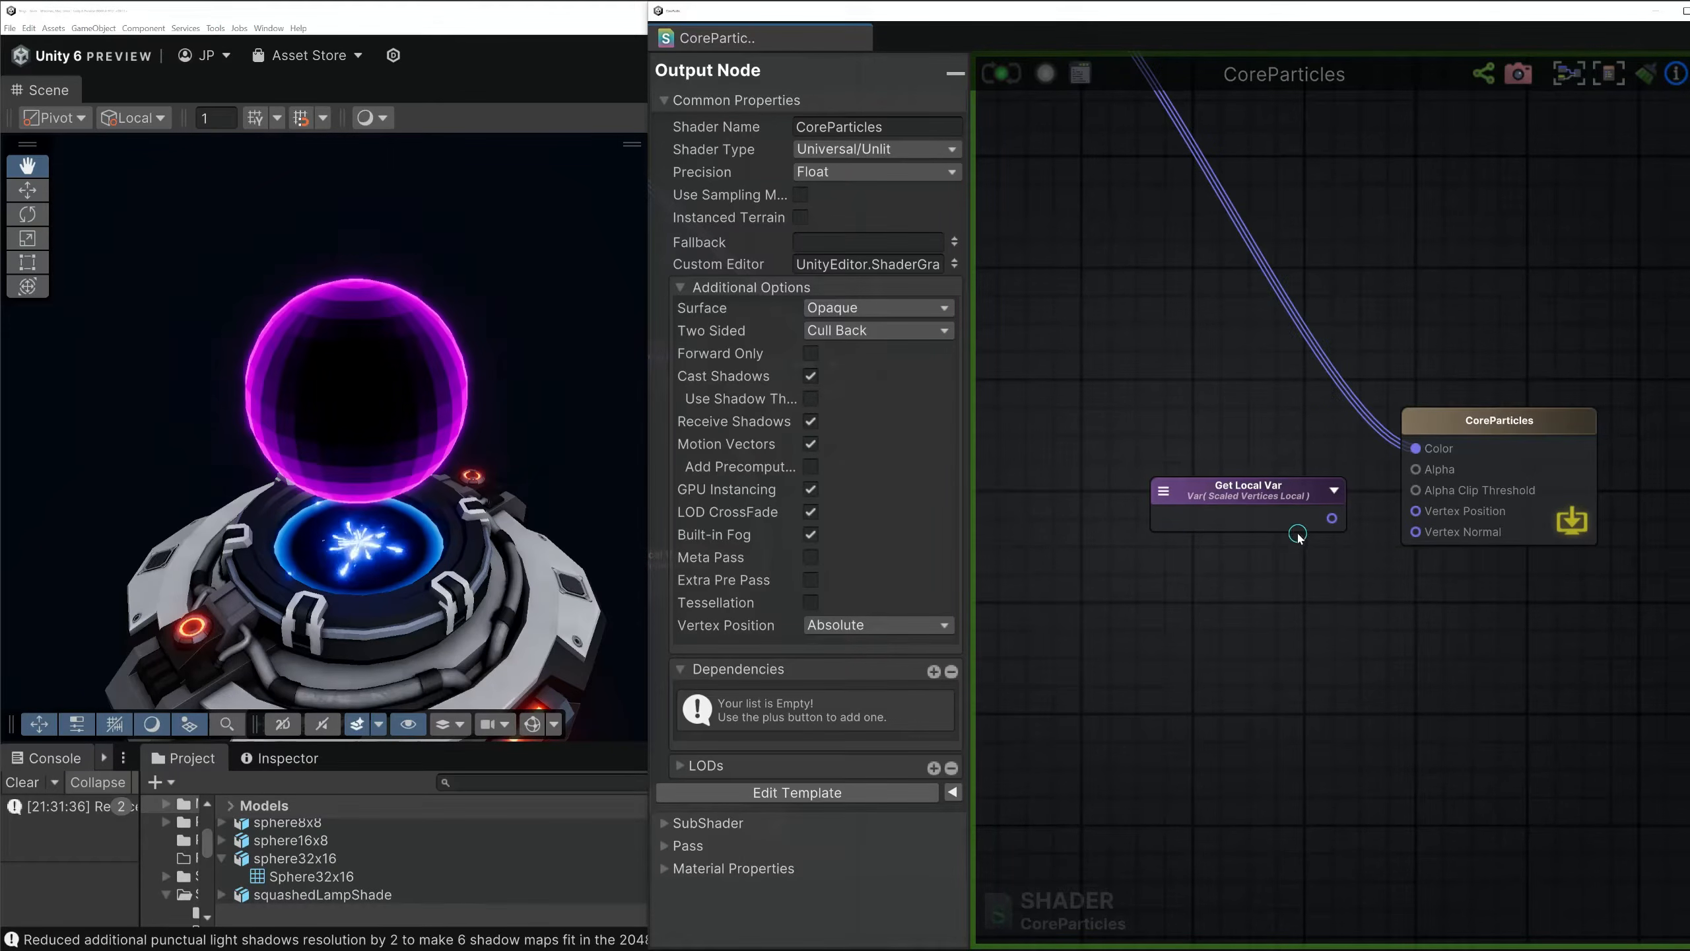
{"action": "left_click_drag", "start_coordinate": [1232, 509], "coordinate": [1162, 496]}
{"action": "left_click_drag", "start_coordinate": [1262, 503], "coordinate": [1415, 511]}
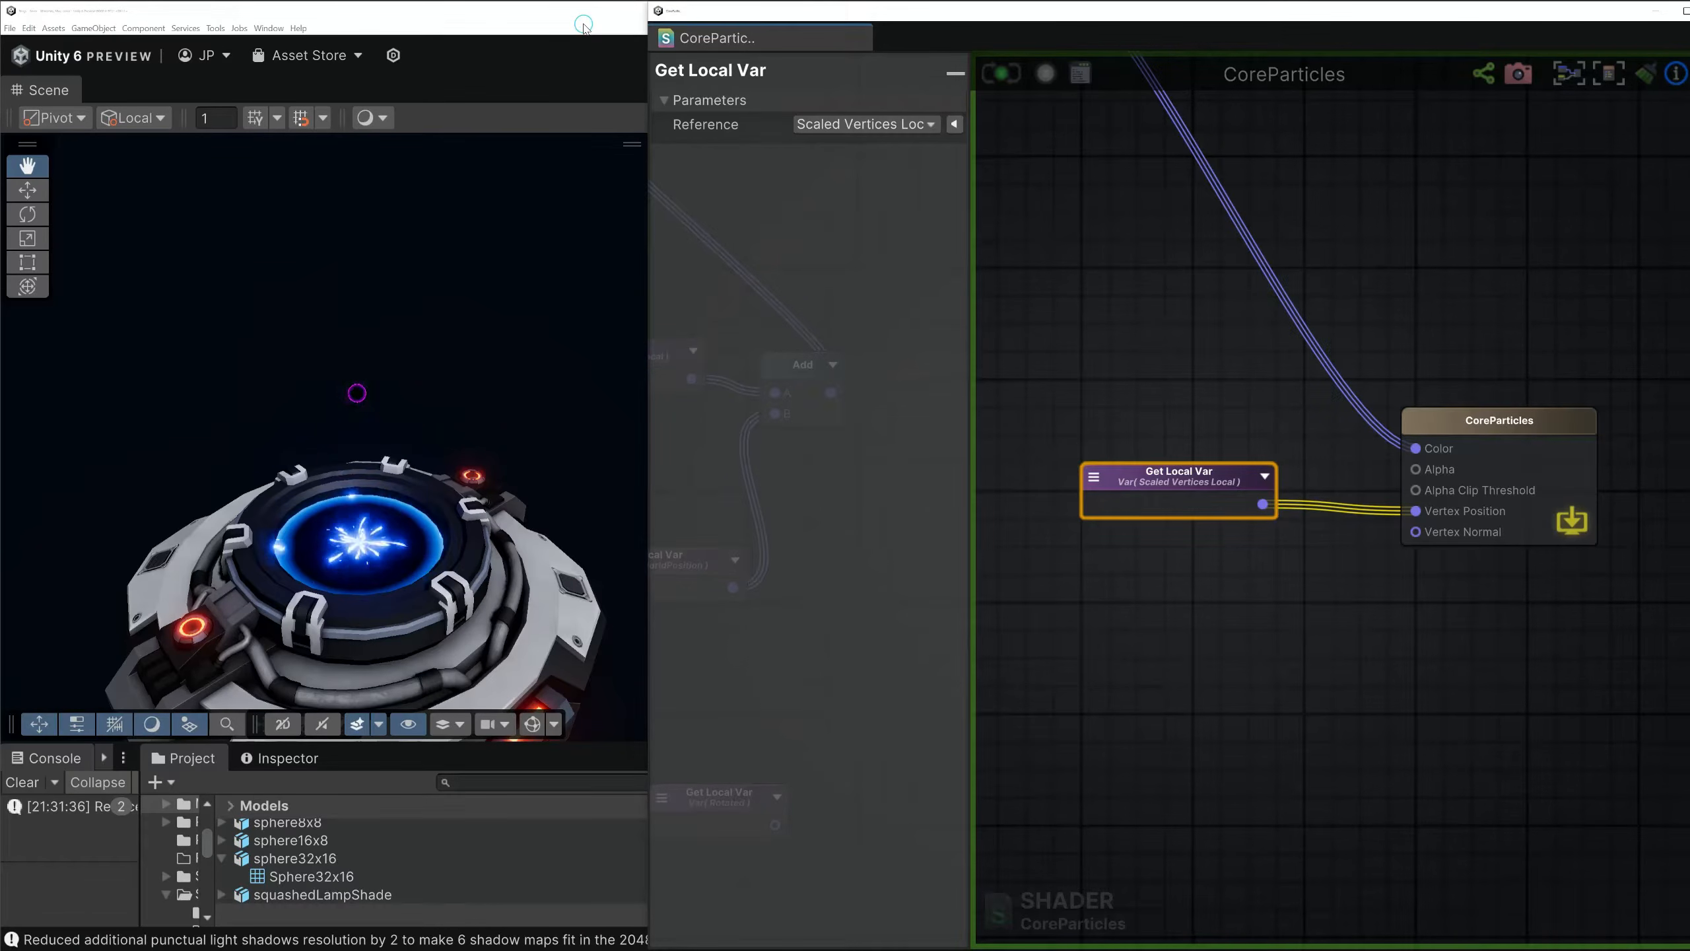
Set the CoreParticles material's ParticleScale to 0.135, moving the shader graph window aside and back
{"action": "left_click_drag", "start_coordinate": [953, 12], "coordinate": [953, 671]}
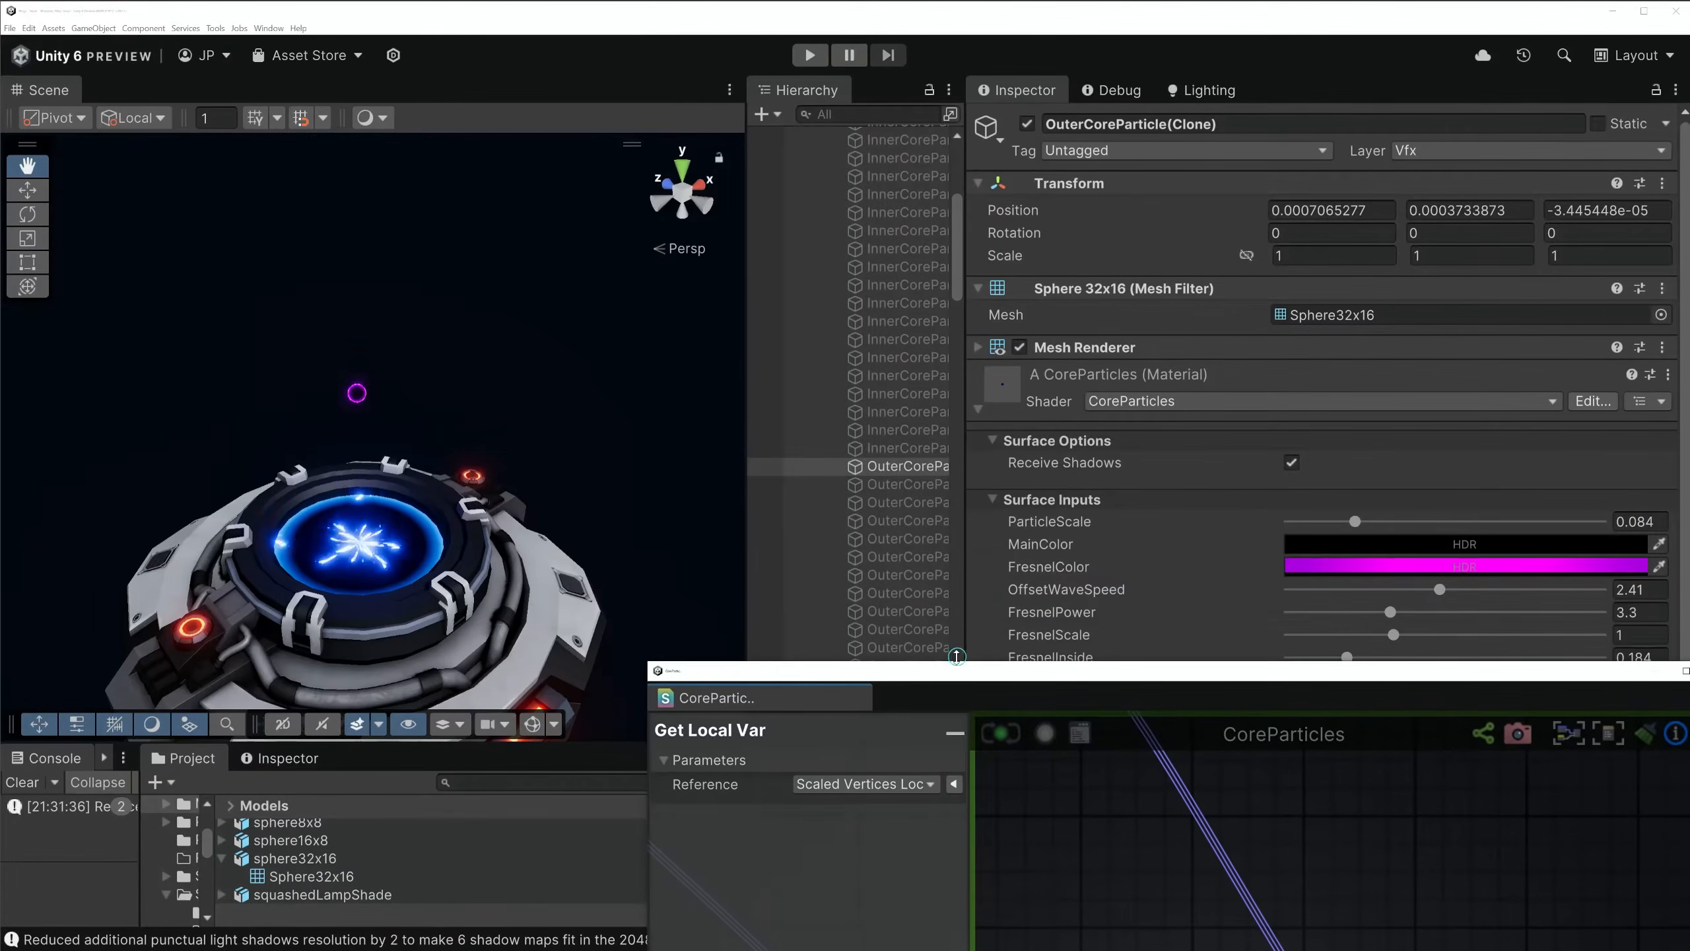
{"action": "mouse_move", "coordinate": [1356, 526]}
{"action": "left_mouse_down"}
{"action": "mouse_move", "coordinate": [1597, 527]}
{"action": "mouse_move", "coordinate": [1300, 544]}
{"action": "mouse_move", "coordinate": [1376, 542]}
{"action": "left_mouse_up"}
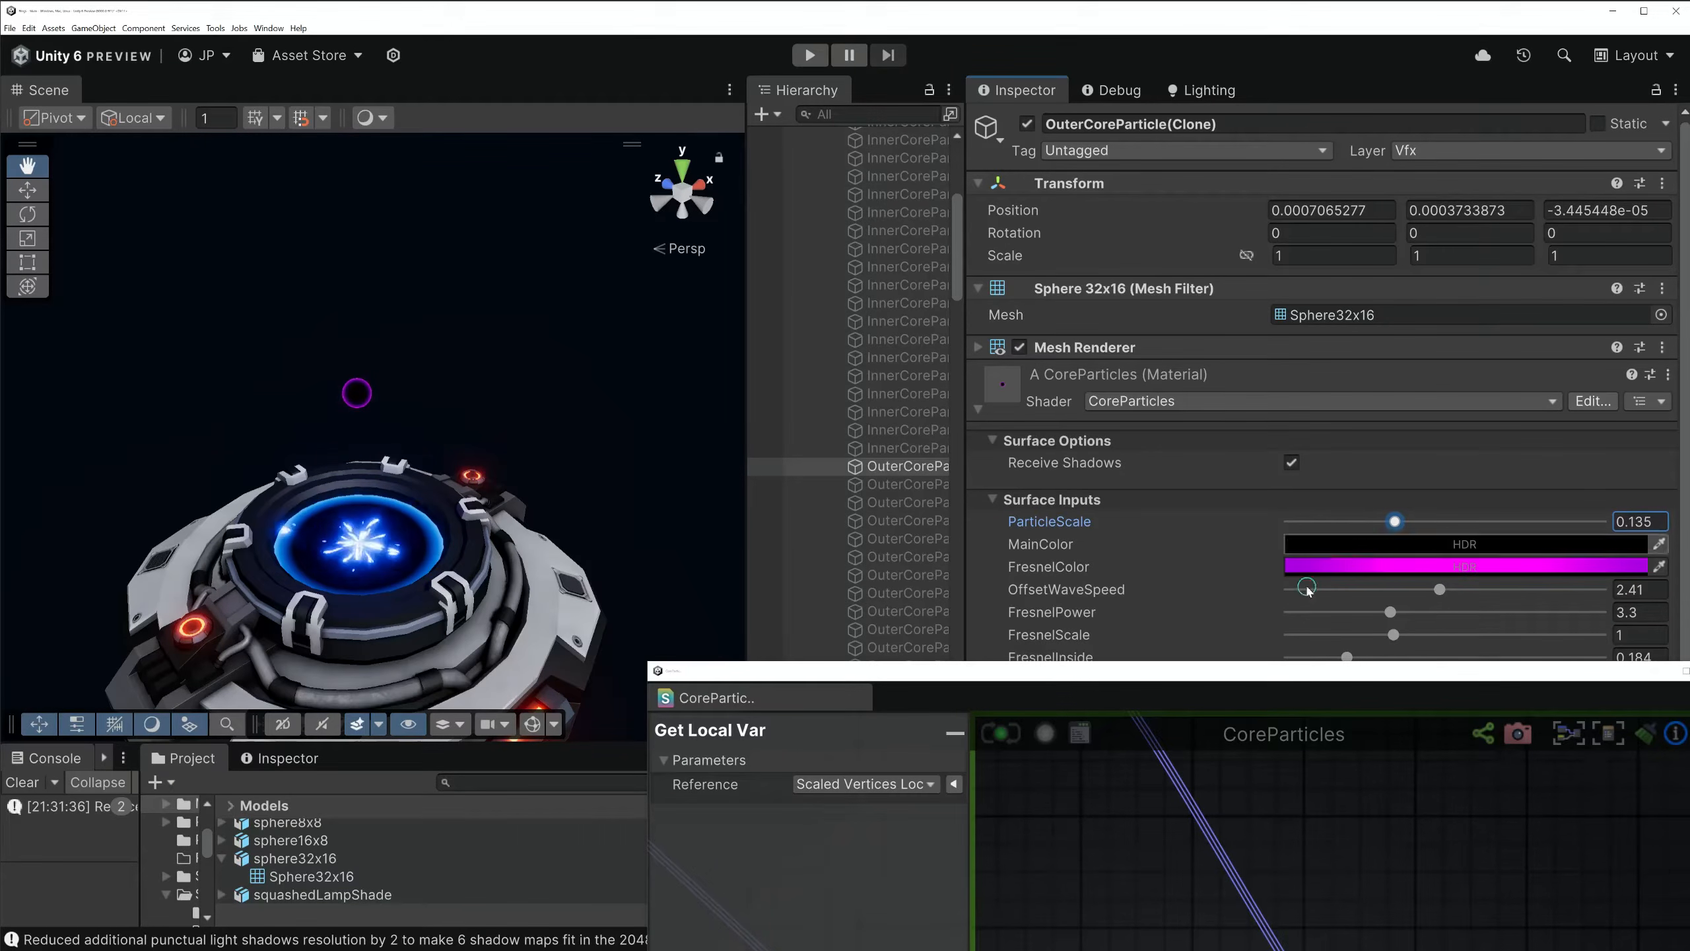
{"action": "left_click_drag", "start_coordinate": [1224, 670], "coordinate": [1169, 36]}
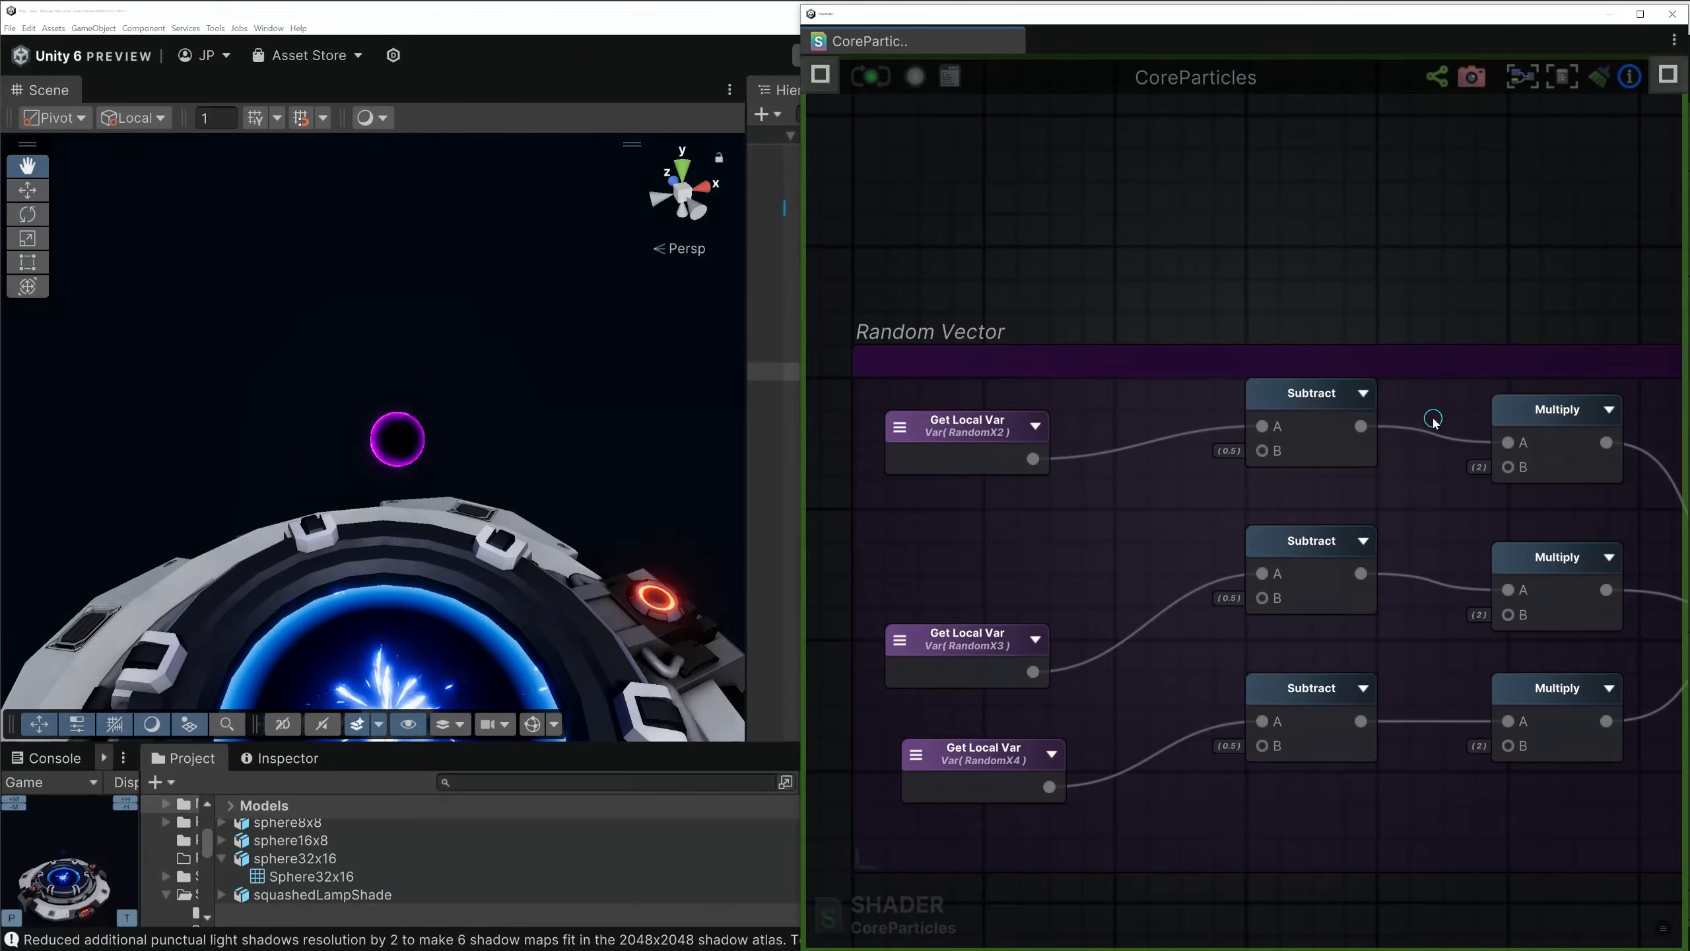
Examine how the Random Vector group subtracts 0.5 from RandomX2, RandomX3 and RandomX4 and multiplies each by 2
{"action": "mouse_move", "coordinate": [1577, 416]}
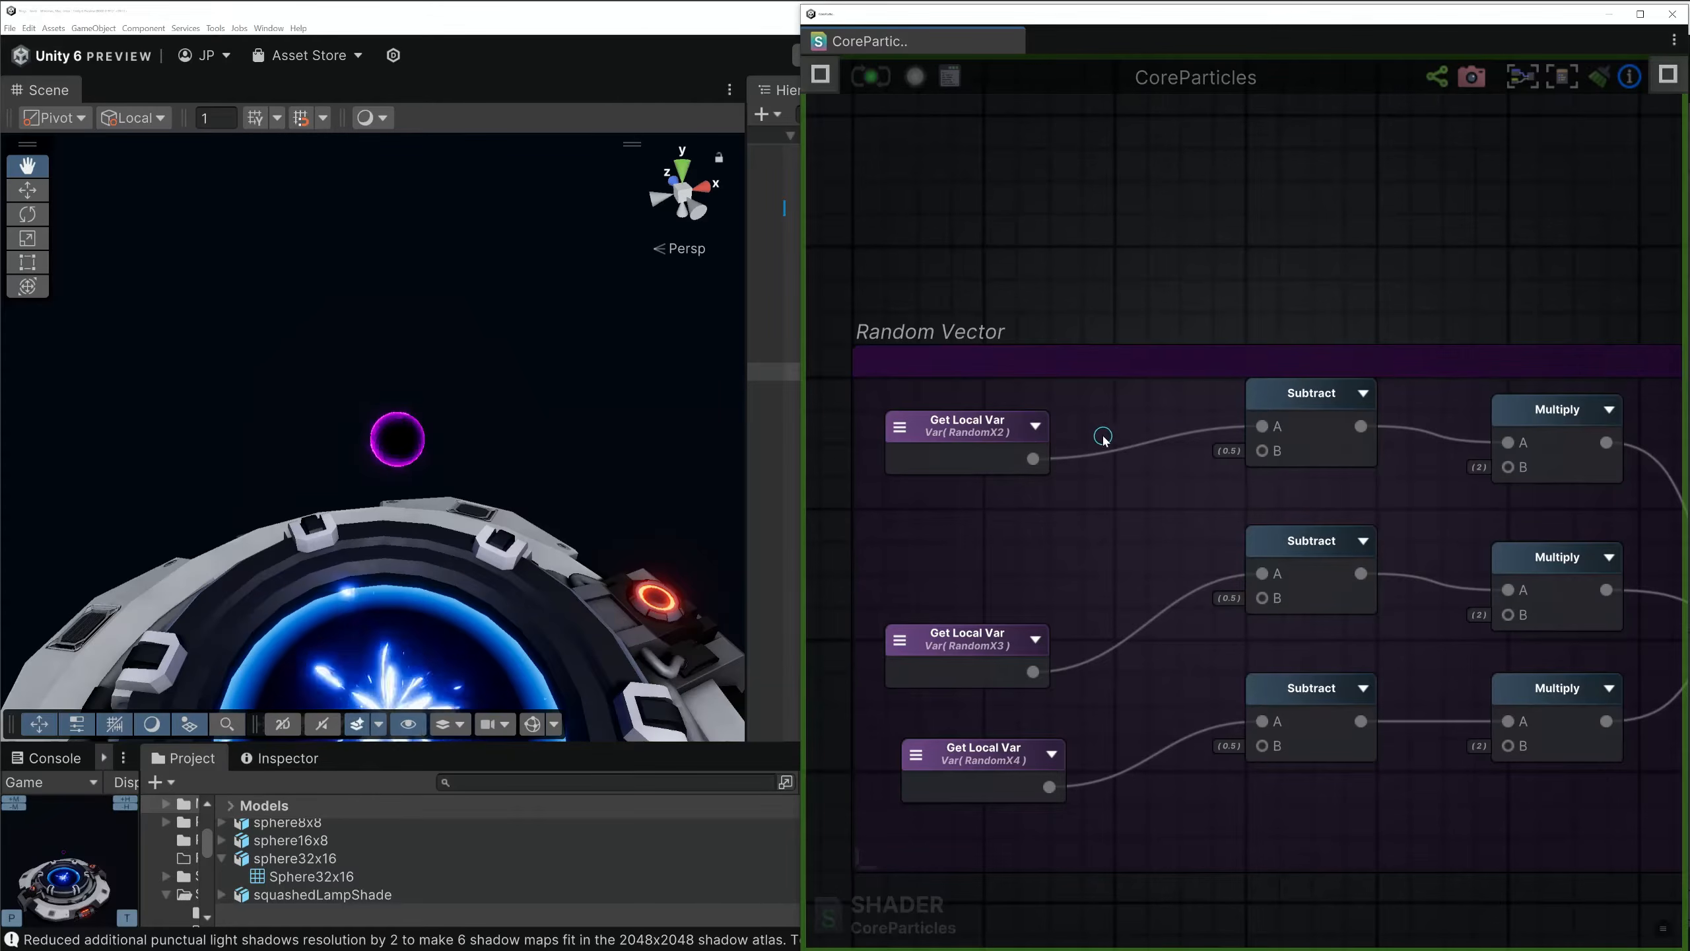
{"action": "left_click", "coordinate": [974, 441]}
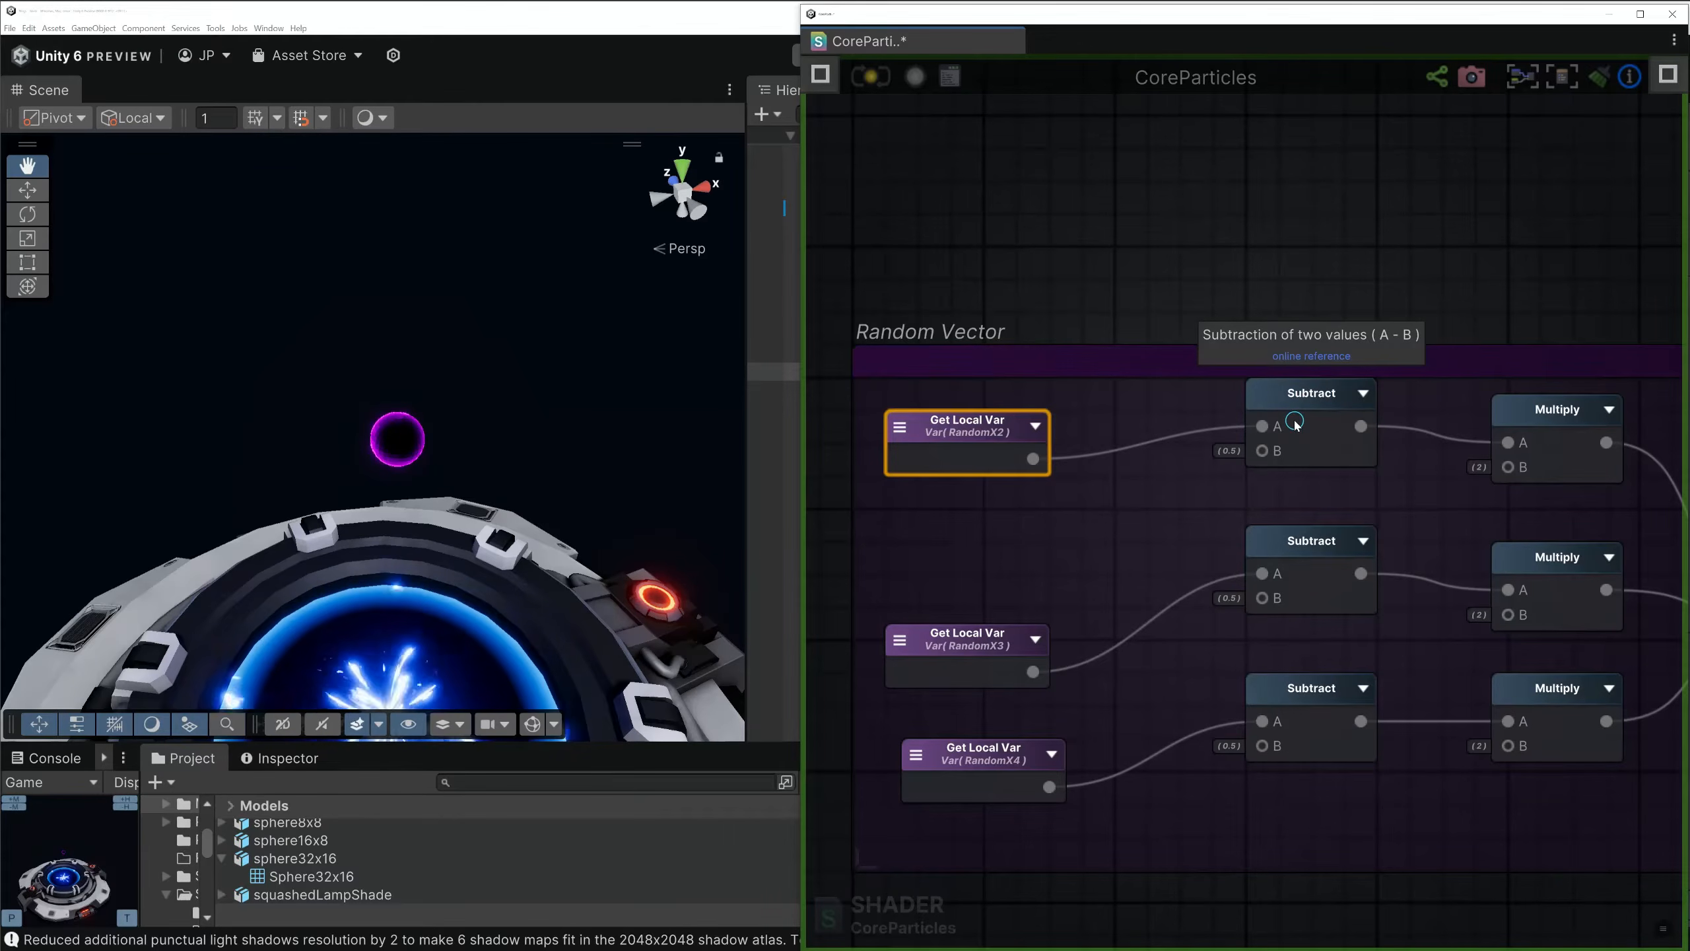
{"action": "left_click", "coordinate": [1545, 424]}
{"action": "middle_click_drag", "start_coordinate": [1466, 518], "coordinate": [1384, 528]}
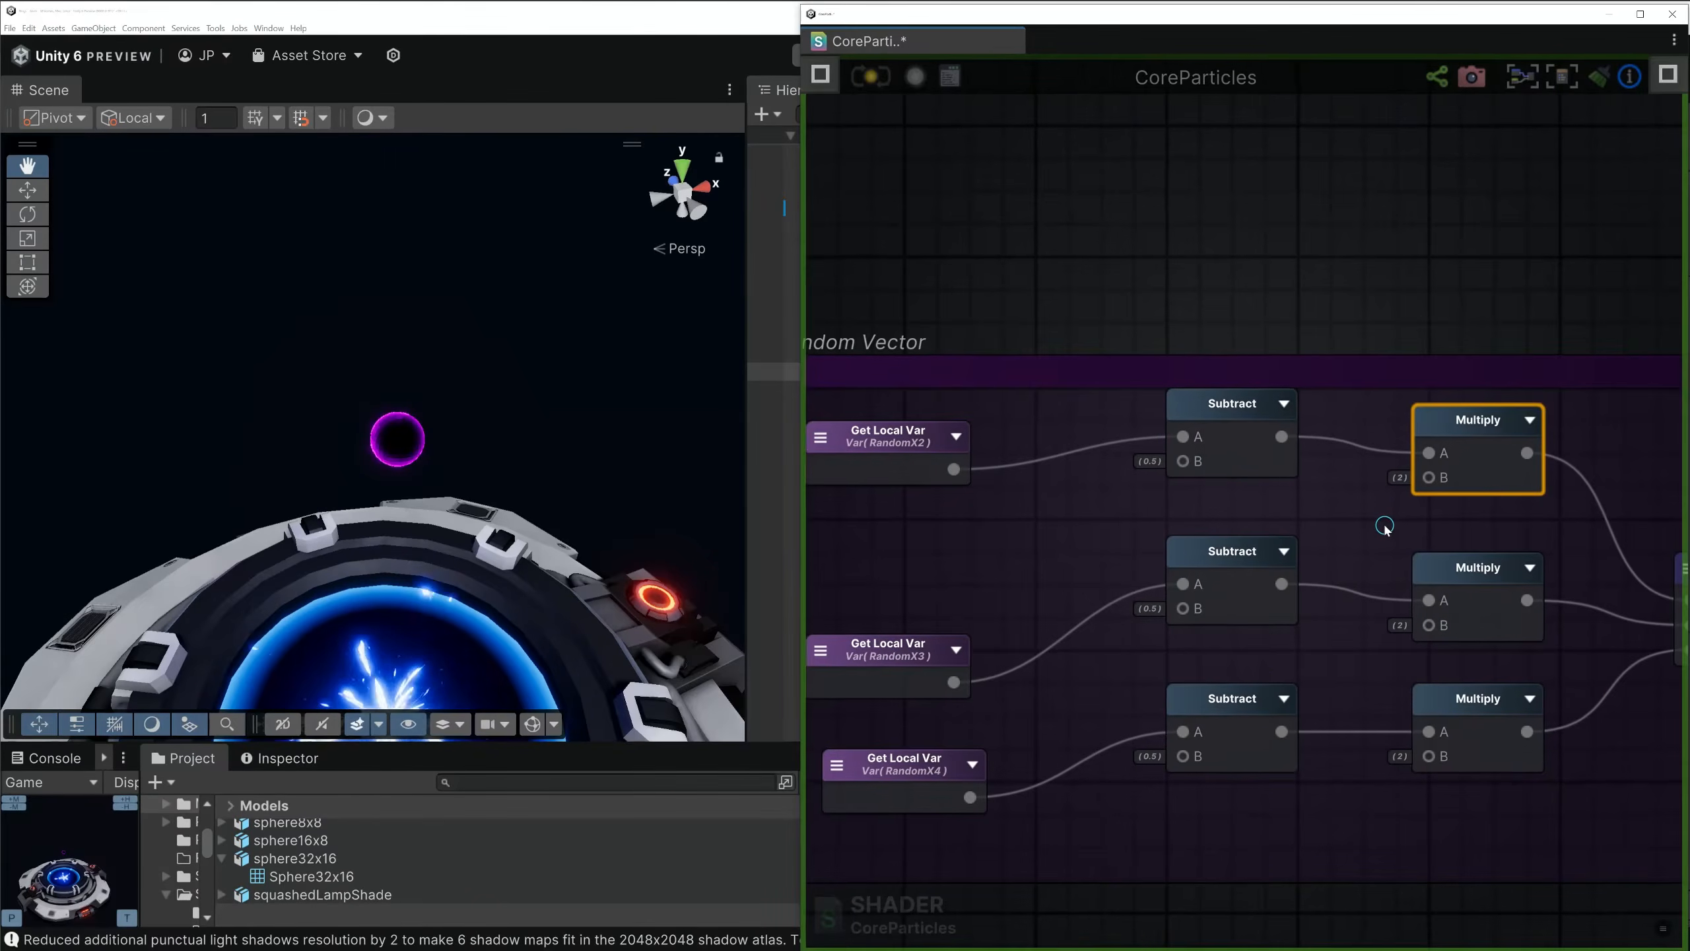
{"action": "middle_click_drag", "start_coordinate": [942, 479], "coordinate": [1012, 440]}
{"action": "left_click", "coordinate": [976, 421]}
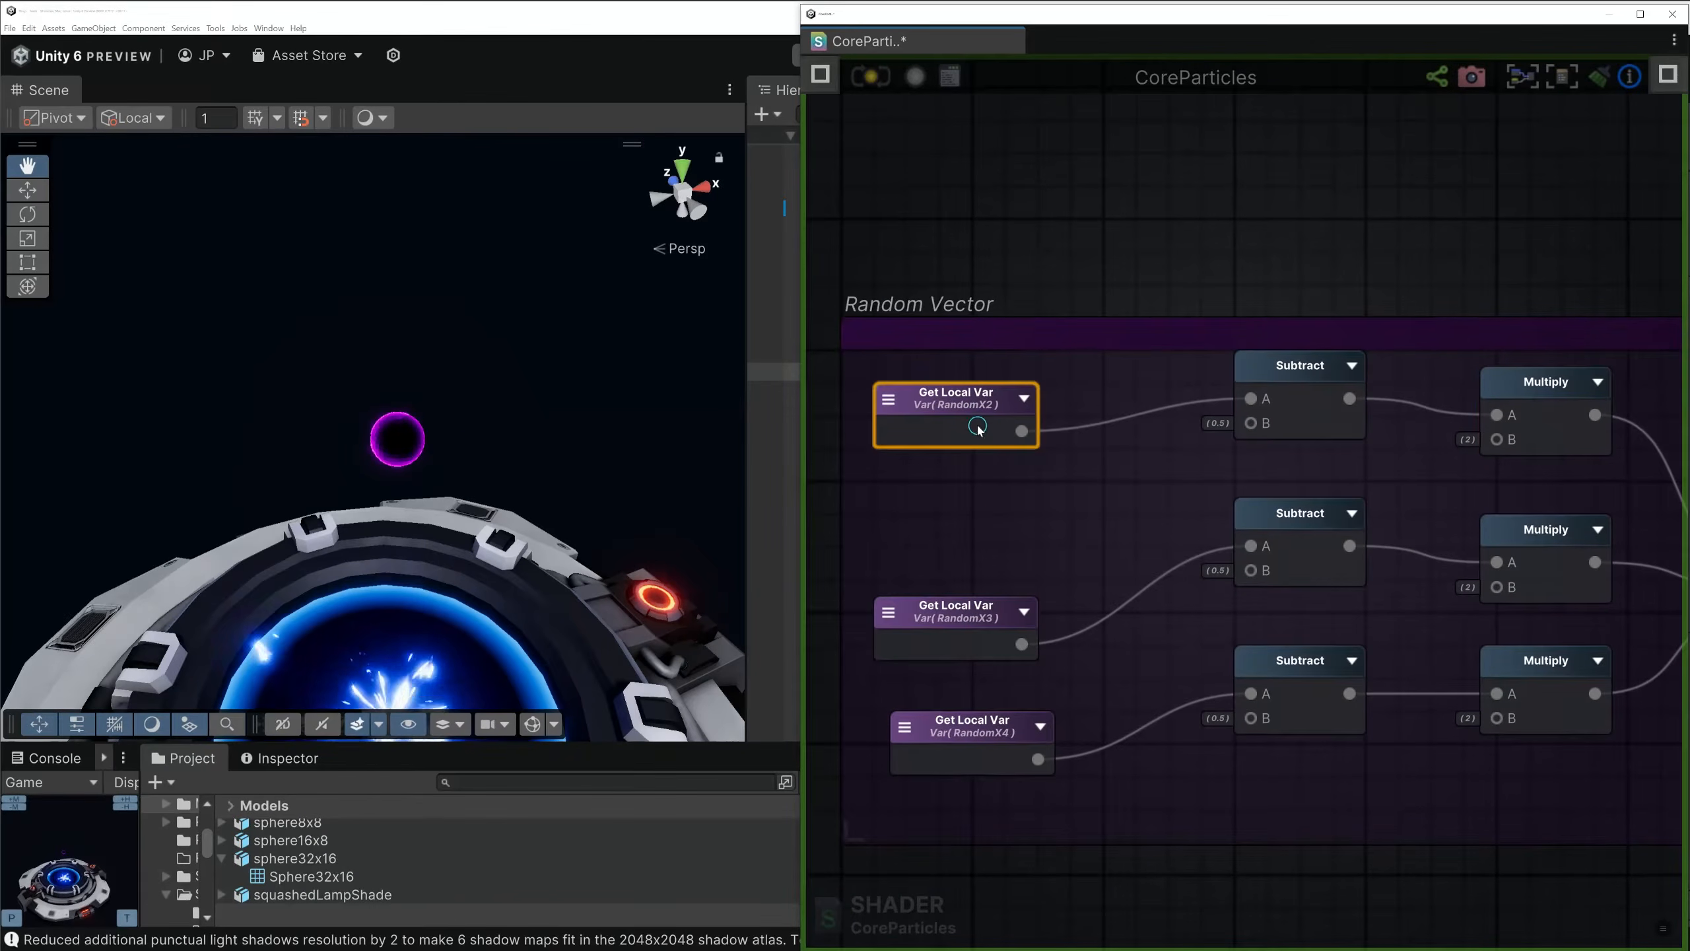
{"action": "left_click", "coordinate": [981, 629]}
{"action": "left_click", "coordinate": [975, 722]}
Follow the three random components through Append and Normalize to the node that registers RandomVector
{"action": "scroll", "coordinate": [1130, 639], "scroll_direction": "down", "scroll_amount": 3}
{"action": "middle_click_drag", "start_coordinate": [1390, 599], "coordinate": [1210, 577]}
{"action": "scroll", "coordinate": [1221, 575], "scroll_direction": "up", "scroll_amount": 3}
{"action": "middle_click_drag", "start_coordinate": [1428, 544], "coordinate": [1206, 555]}
{"action": "left_click", "coordinate": [1253, 561]}
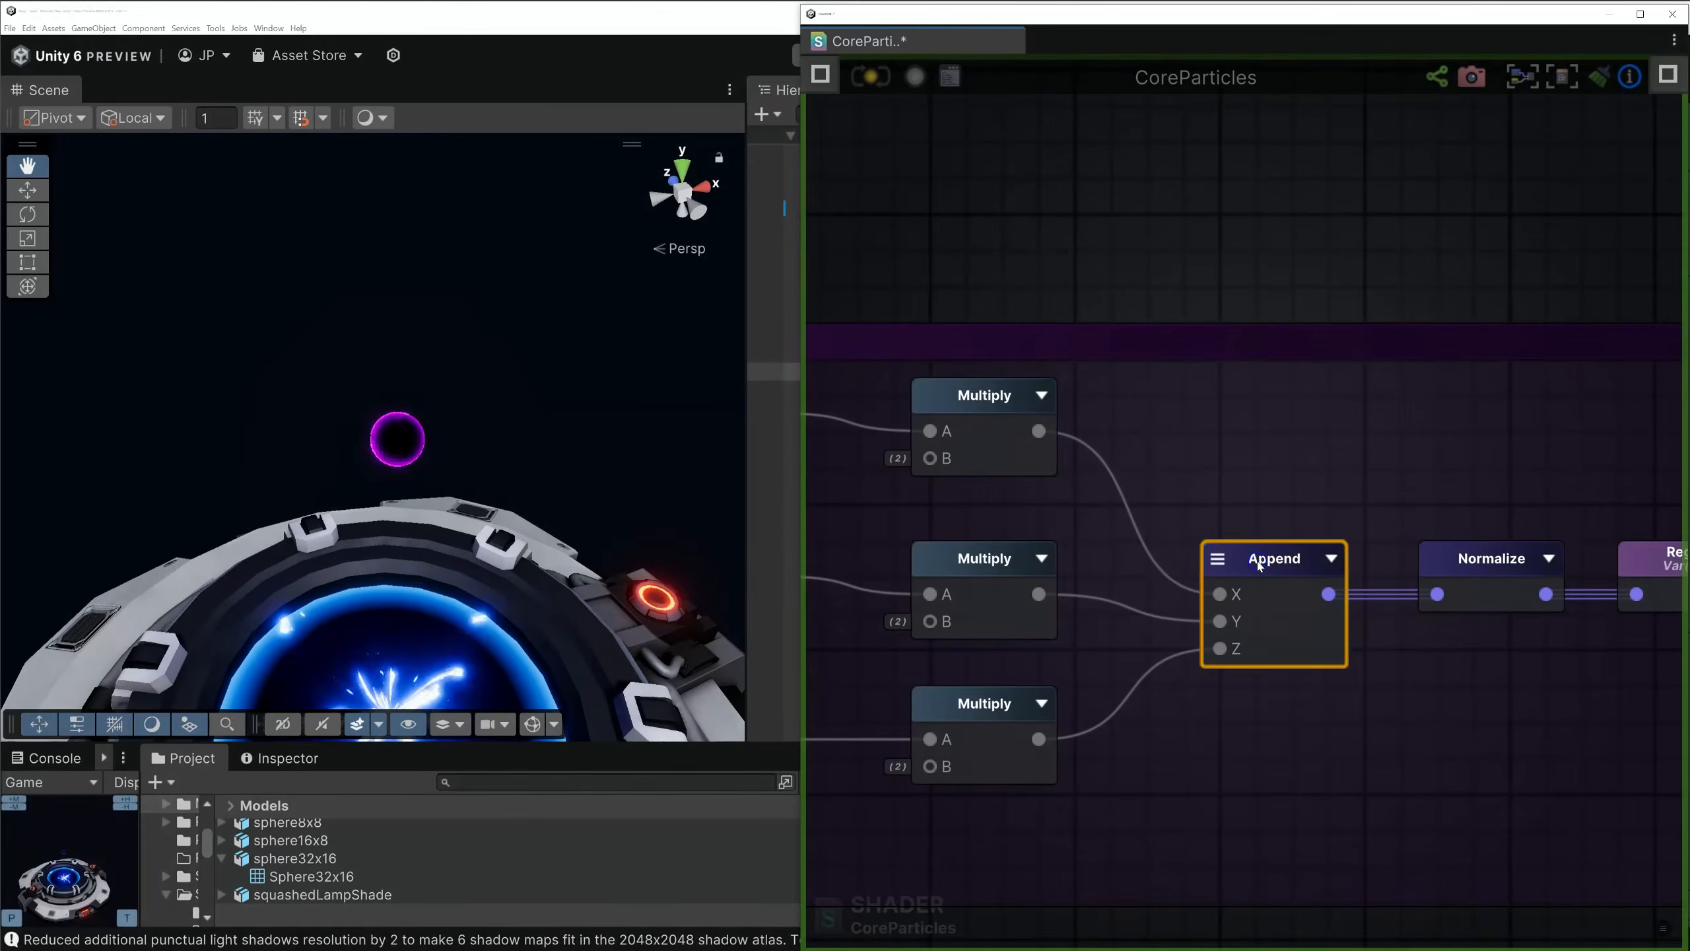
{"action": "middle_click_drag", "start_coordinate": [1522, 453], "coordinate": [1320, 446]}
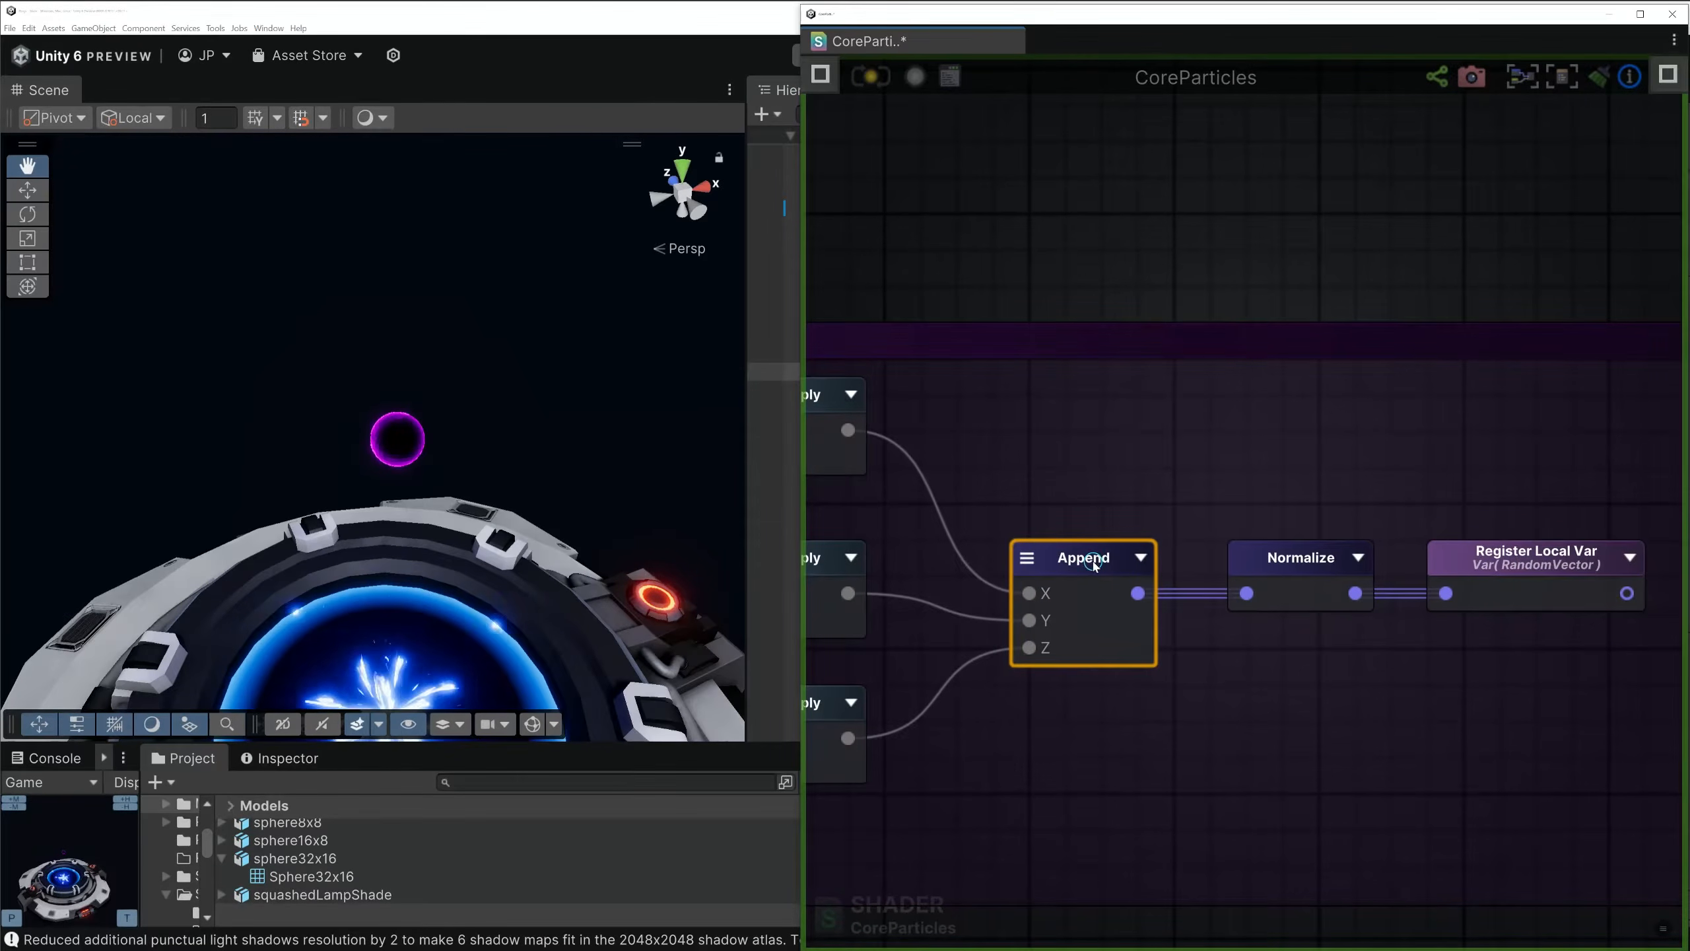
{"action": "left_click", "coordinate": [1307, 562]}
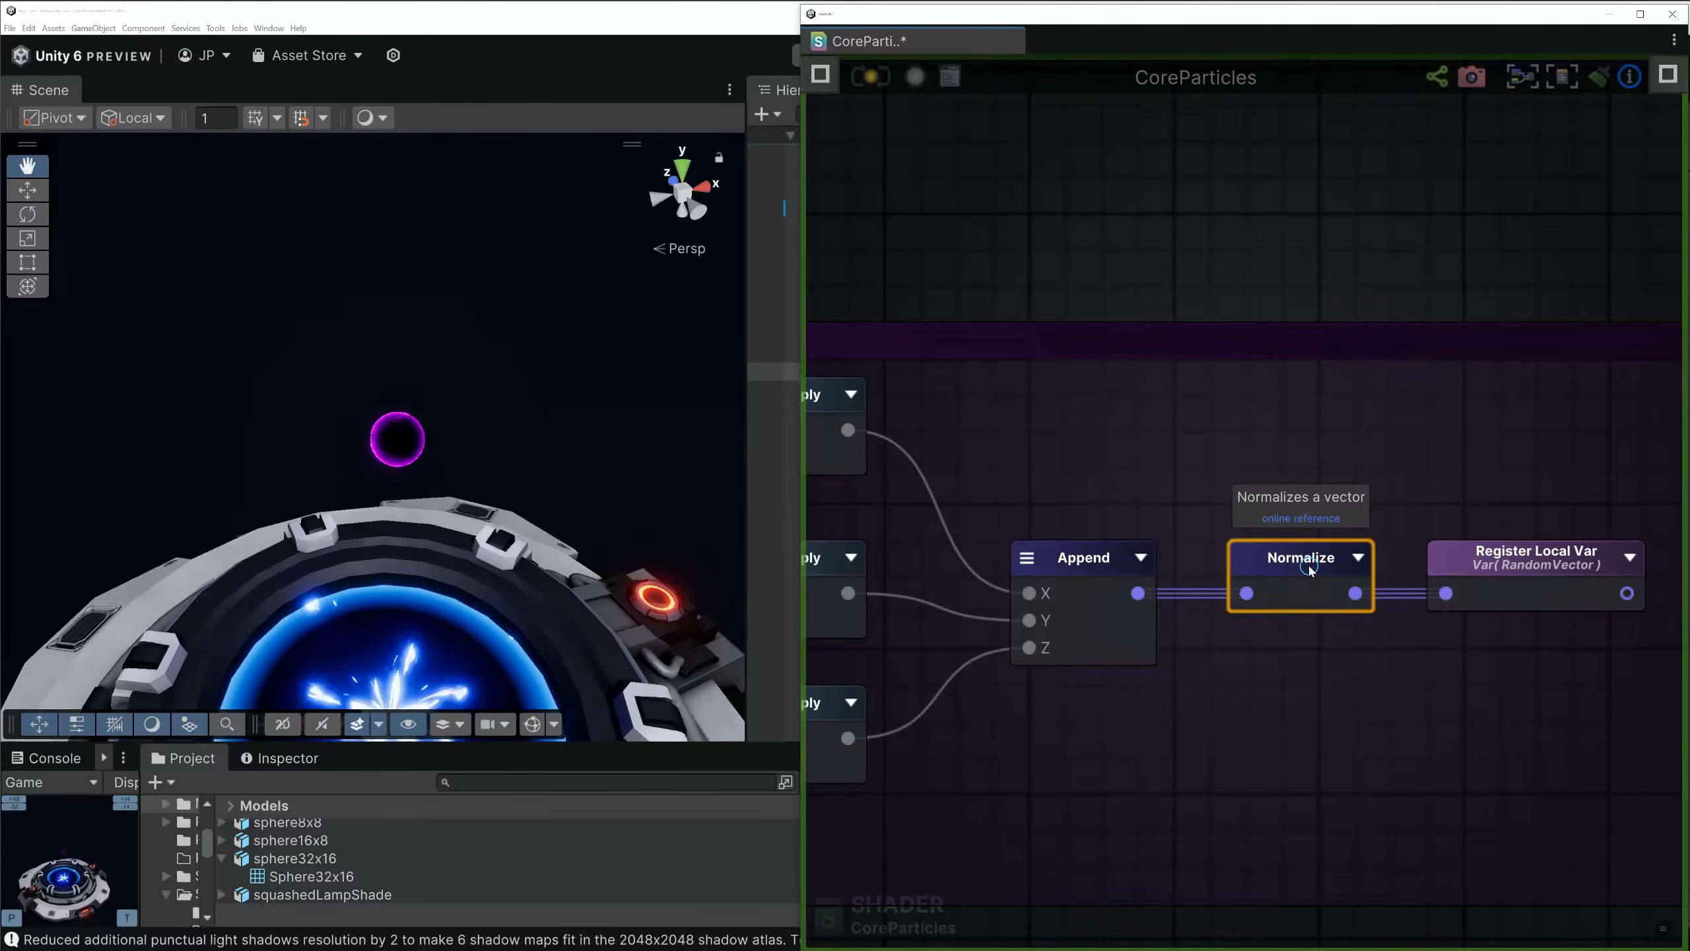
{"action": "left_click", "coordinate": [1554, 563]}
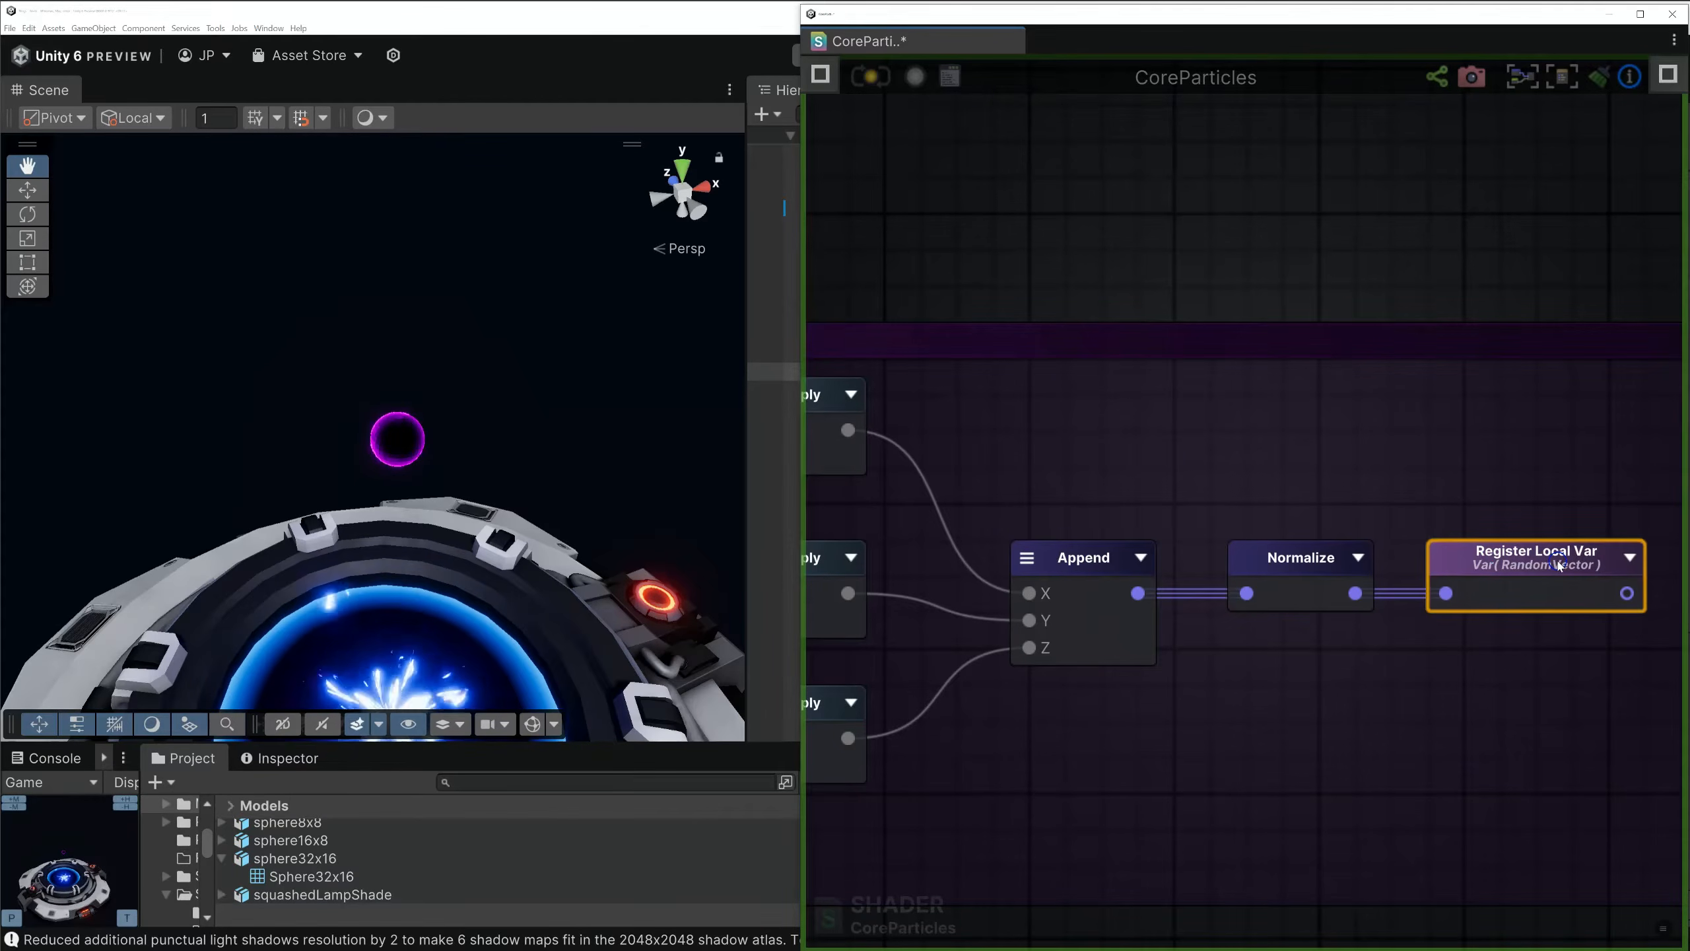
{"action": "middle_click_drag", "start_coordinate": [1577, 453], "coordinate": [1321, 431]}
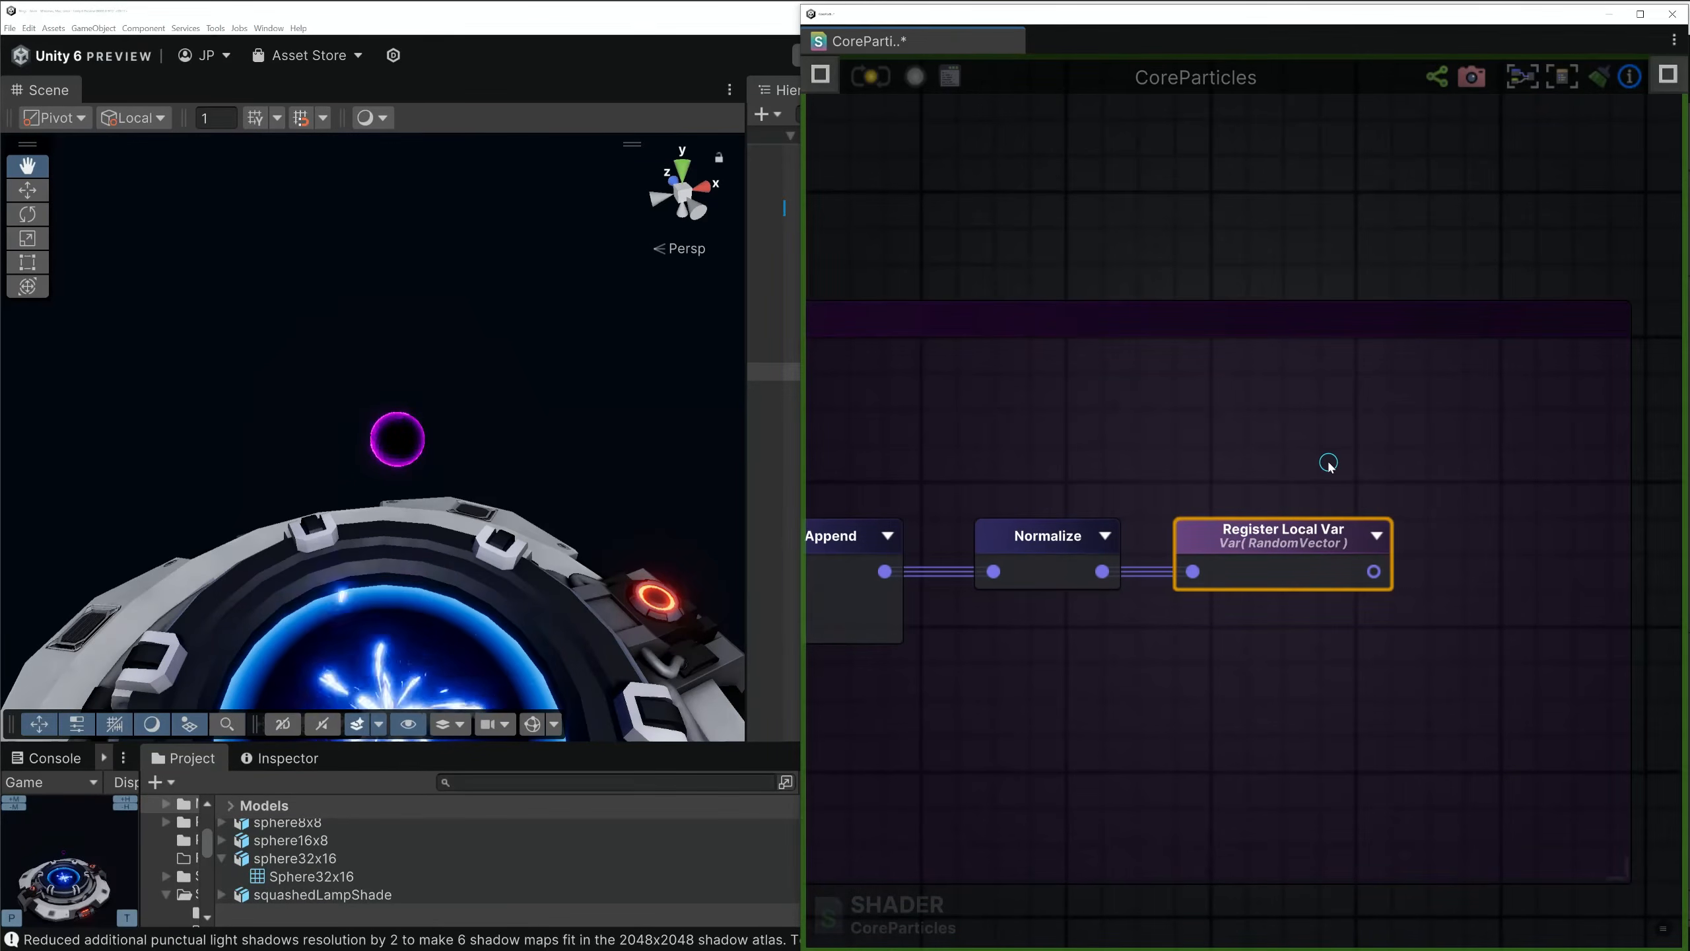
Locate RandomVector's use in the Offset From Center group and examine how it is added to Object To World
{"action": "scroll", "coordinate": [1329, 465], "scroll_direction": "down", "scroll_amount": 5}
{"action": "scroll", "coordinate": [1329, 498], "scroll_direction": "up", "scroll_amount": 3}
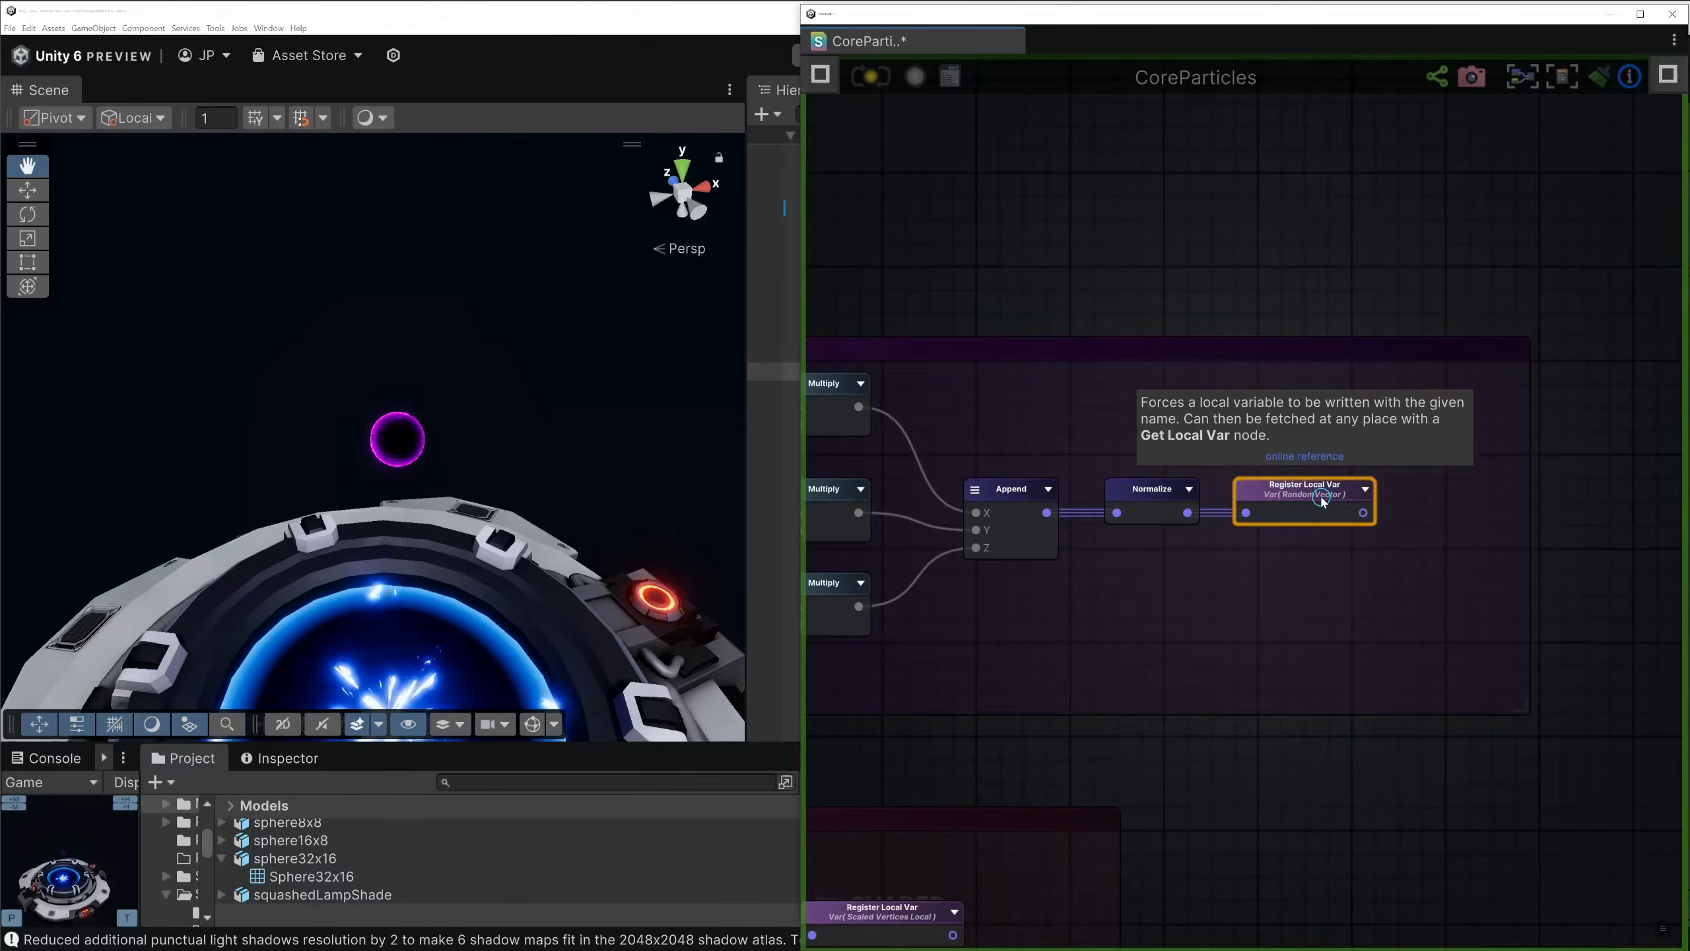
{"action": "scroll", "coordinate": [1262, 648], "scroll_direction": "down", "scroll_amount": 7}
{"action": "middle_click_drag", "start_coordinate": [1138, 756], "coordinate": [1358, 300]}
{"action": "scroll", "coordinate": [1349, 602], "scroll_direction": "down", "scroll_amount": 1}
{"action": "middle_click_drag", "start_coordinate": [1444, 605], "coordinate": [1197, 481]}
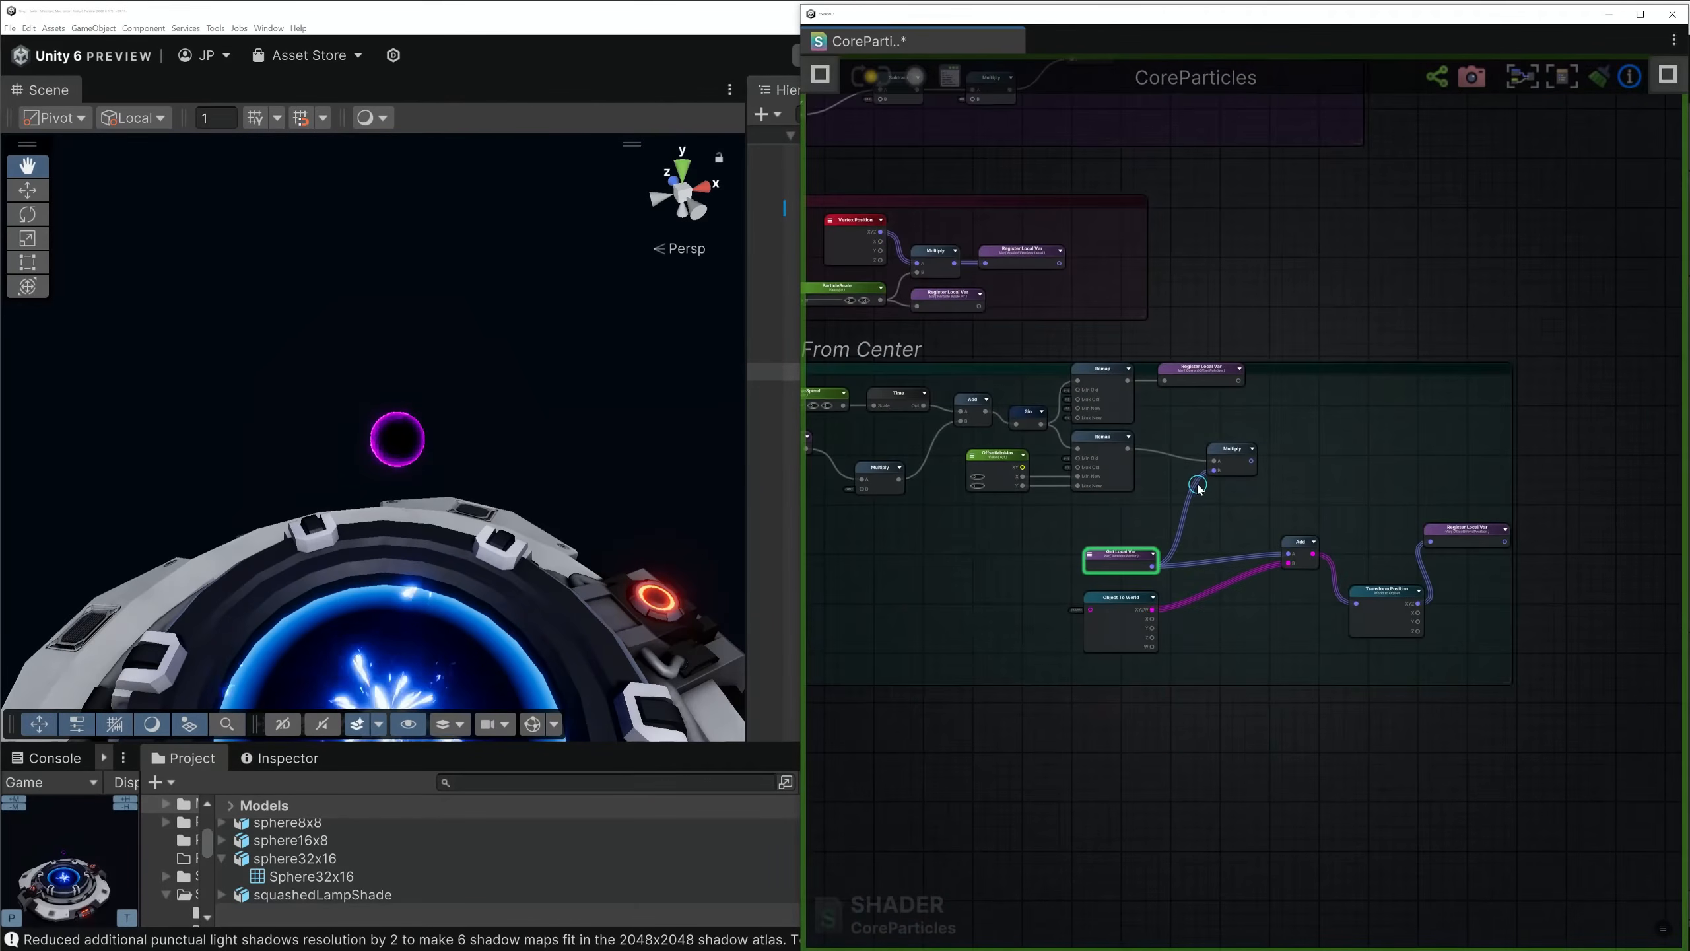
{"action": "scroll", "coordinate": [1197, 540], "scroll_direction": "up", "scroll_amount": 6}
{"action": "middle_click_drag", "start_coordinate": [1079, 626], "coordinate": [1167, 523]}
{"action": "left_click", "coordinate": [1083, 603]}
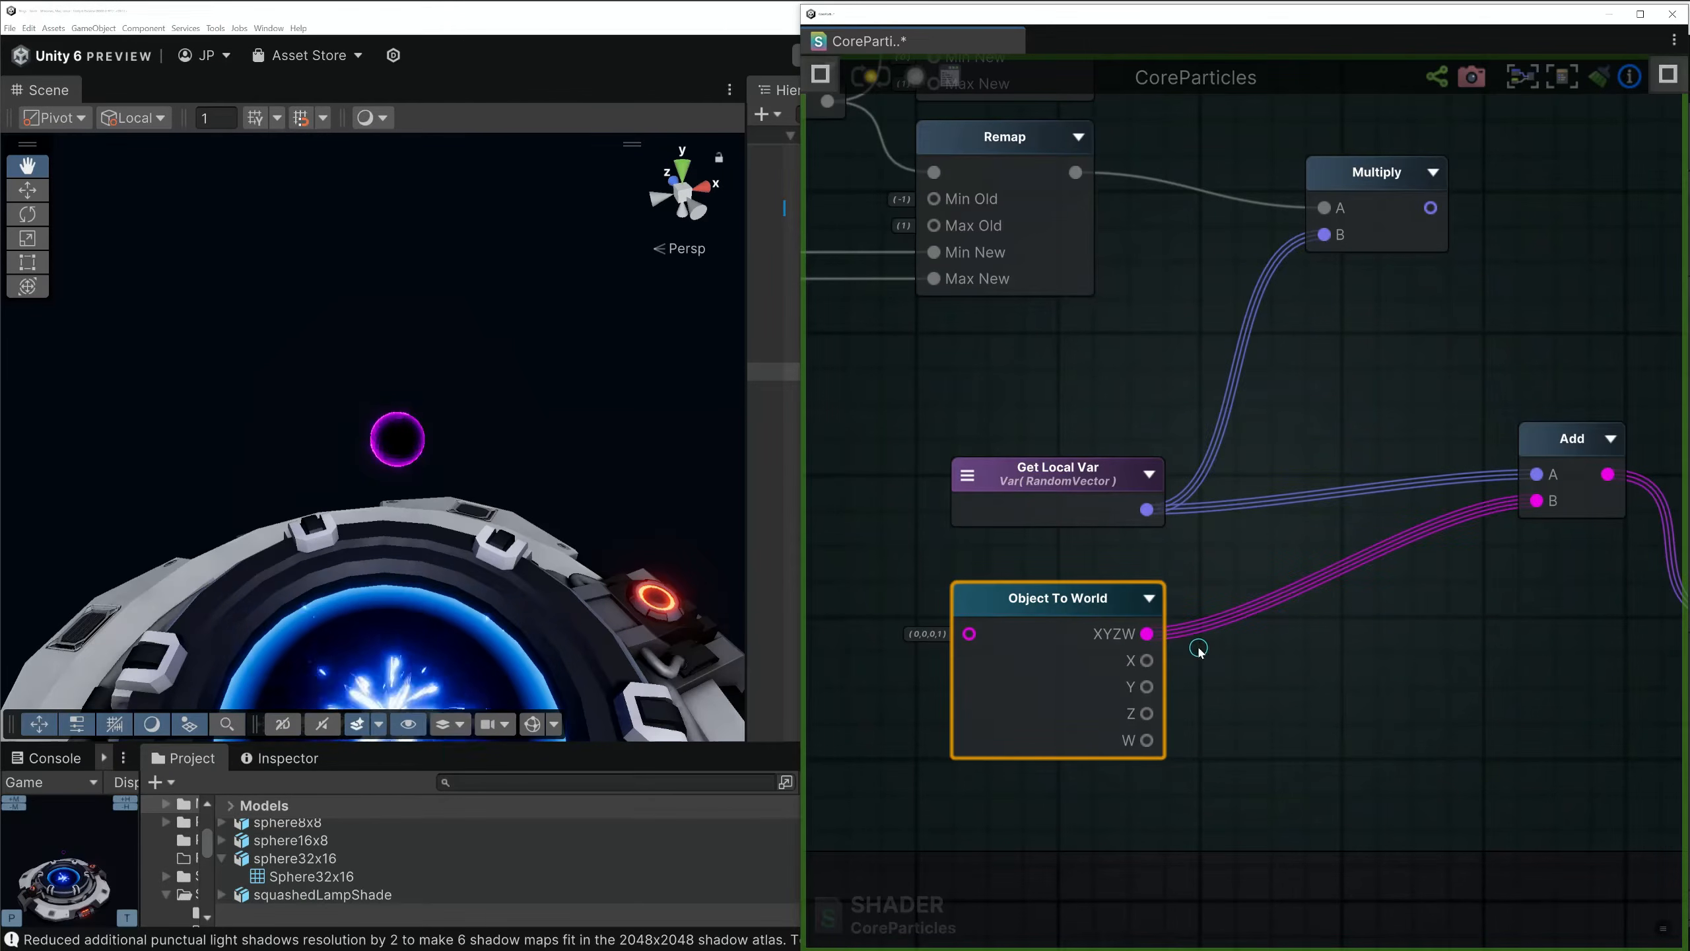
{"action": "right_click_drag", "start_coordinate": [1491, 612], "coordinate": [1404, 629]}
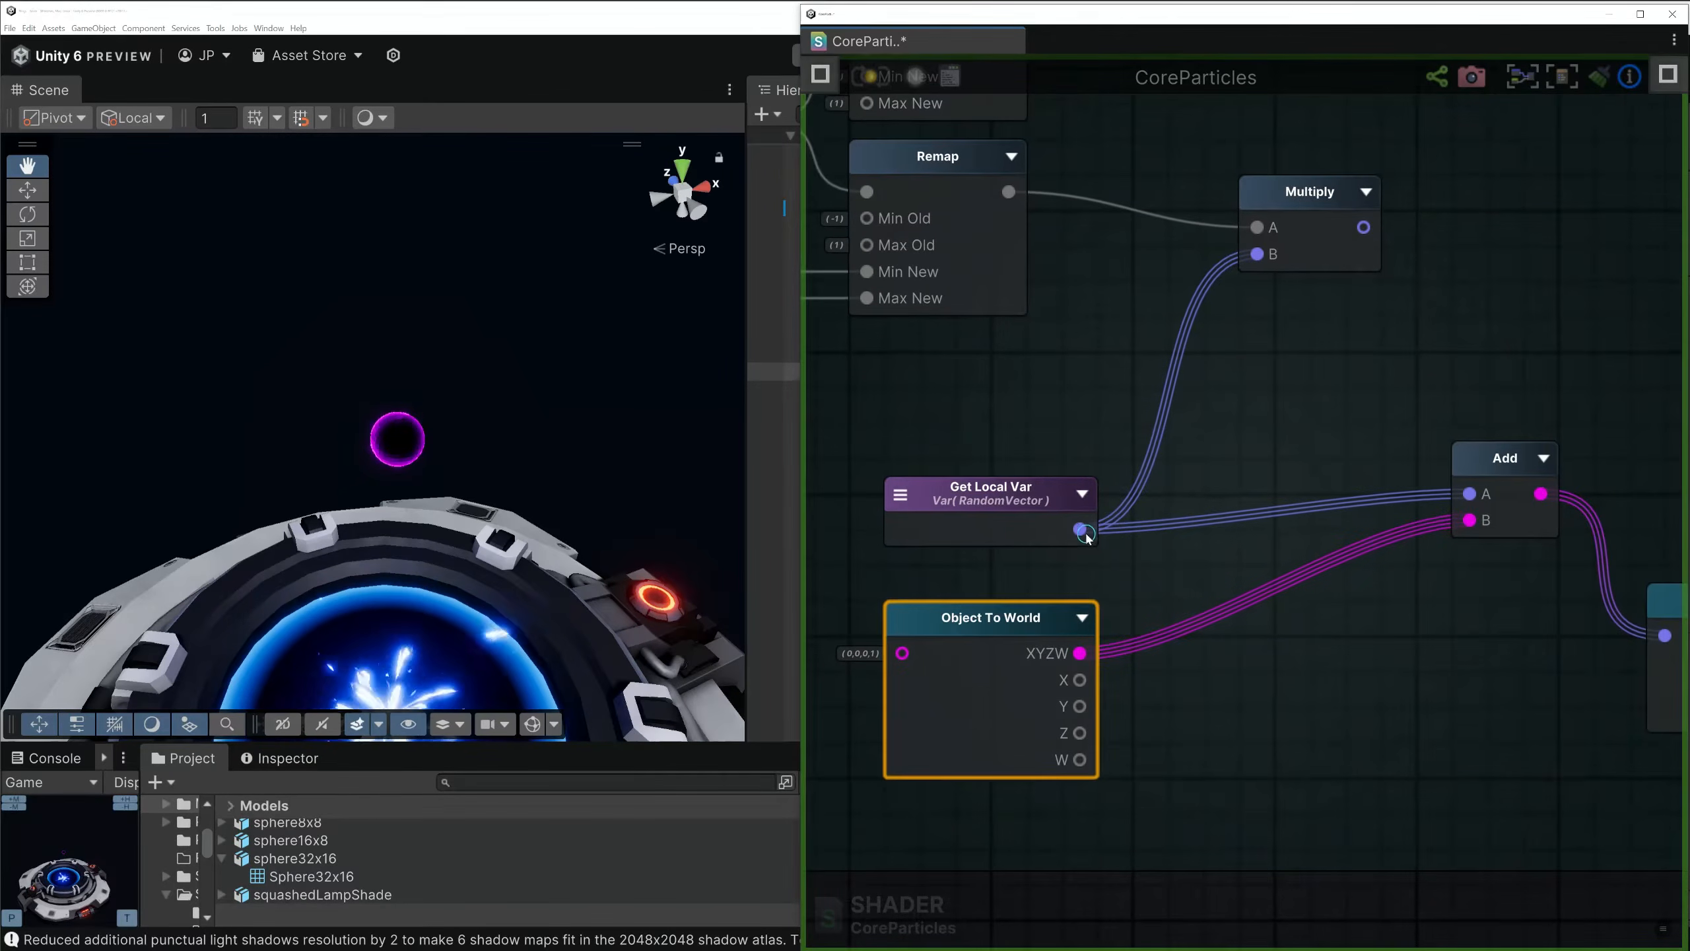
Follow the sum of RandomVector and Object To World through the World to Object Transform Position node to the OffsetWorldPosition registration
{"action": "left_click", "coordinate": [1009, 507]}
{"action": "left_click", "coordinate": [1480, 466]}
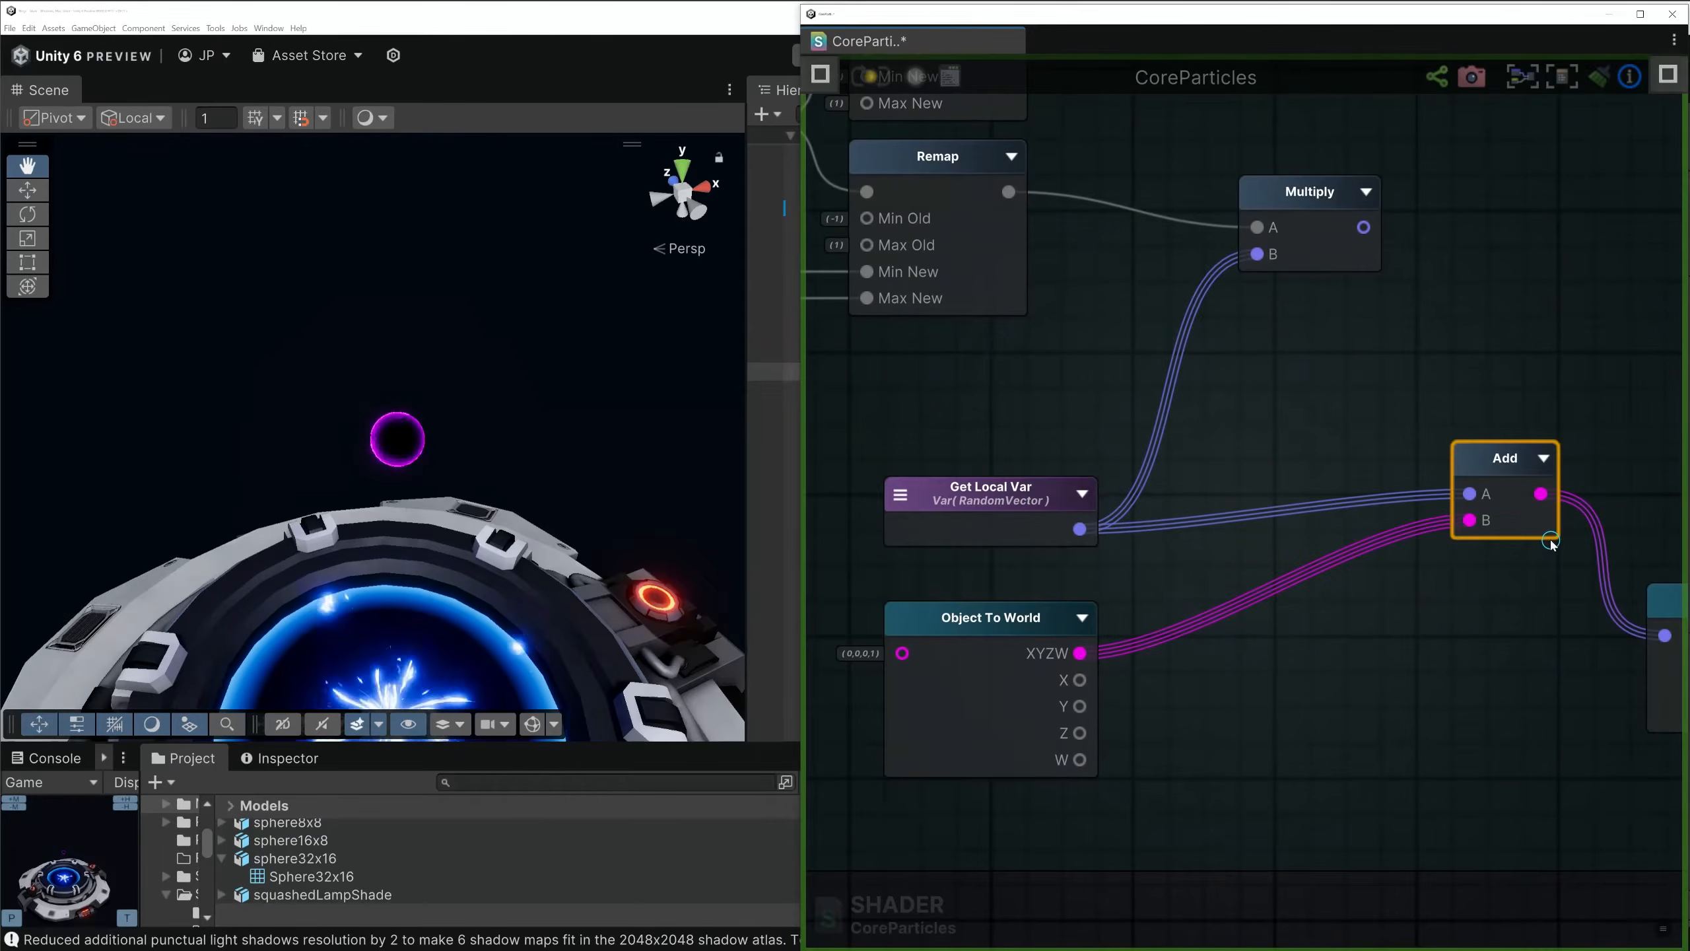
{"action": "right_click_drag", "start_coordinate": [1583, 547], "coordinate": [1430, 551]}
{"action": "scroll", "coordinate": [1486, 552], "scroll_direction": "down", "scroll_amount": 3}
{"action": "right_click_drag", "start_coordinate": [1536, 577], "coordinate": [1245, 579]}
{"action": "scroll", "coordinate": [1290, 611], "scroll_direction": "up", "scroll_amount": 3}
{"action": "left_click", "coordinate": [1248, 591]}
{"action": "right_click_drag", "start_coordinate": [855, 646], "coordinate": [1255, 627]}
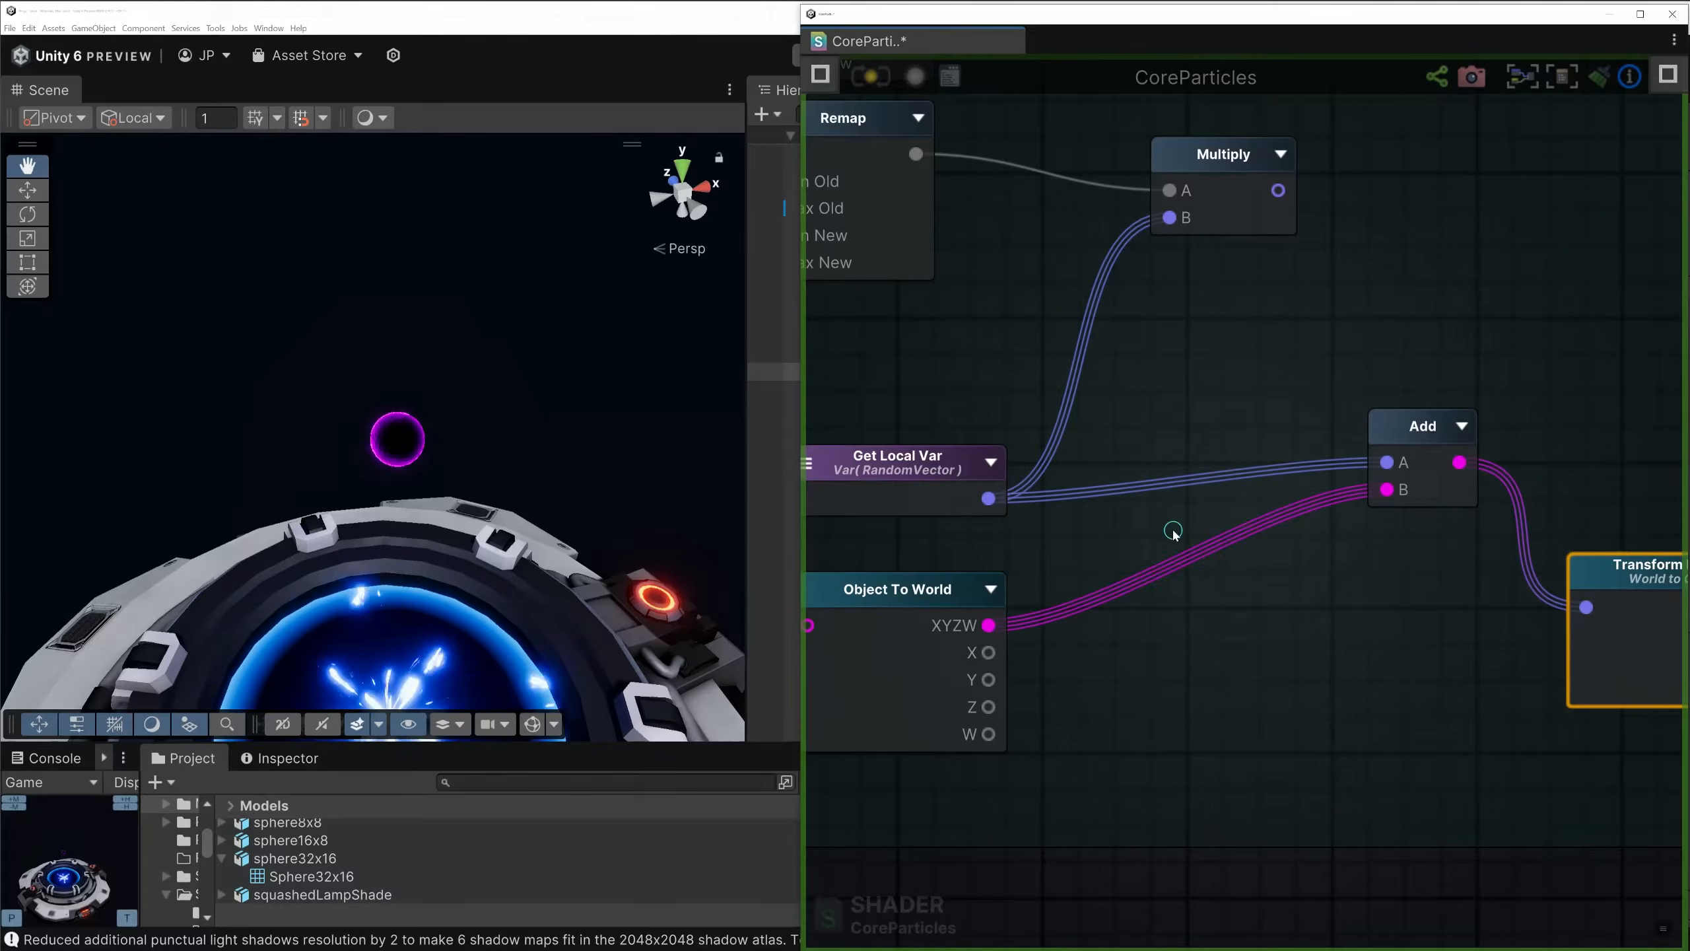
{"action": "right_click_drag", "start_coordinate": [1497, 577], "coordinate": [1102, 611]}
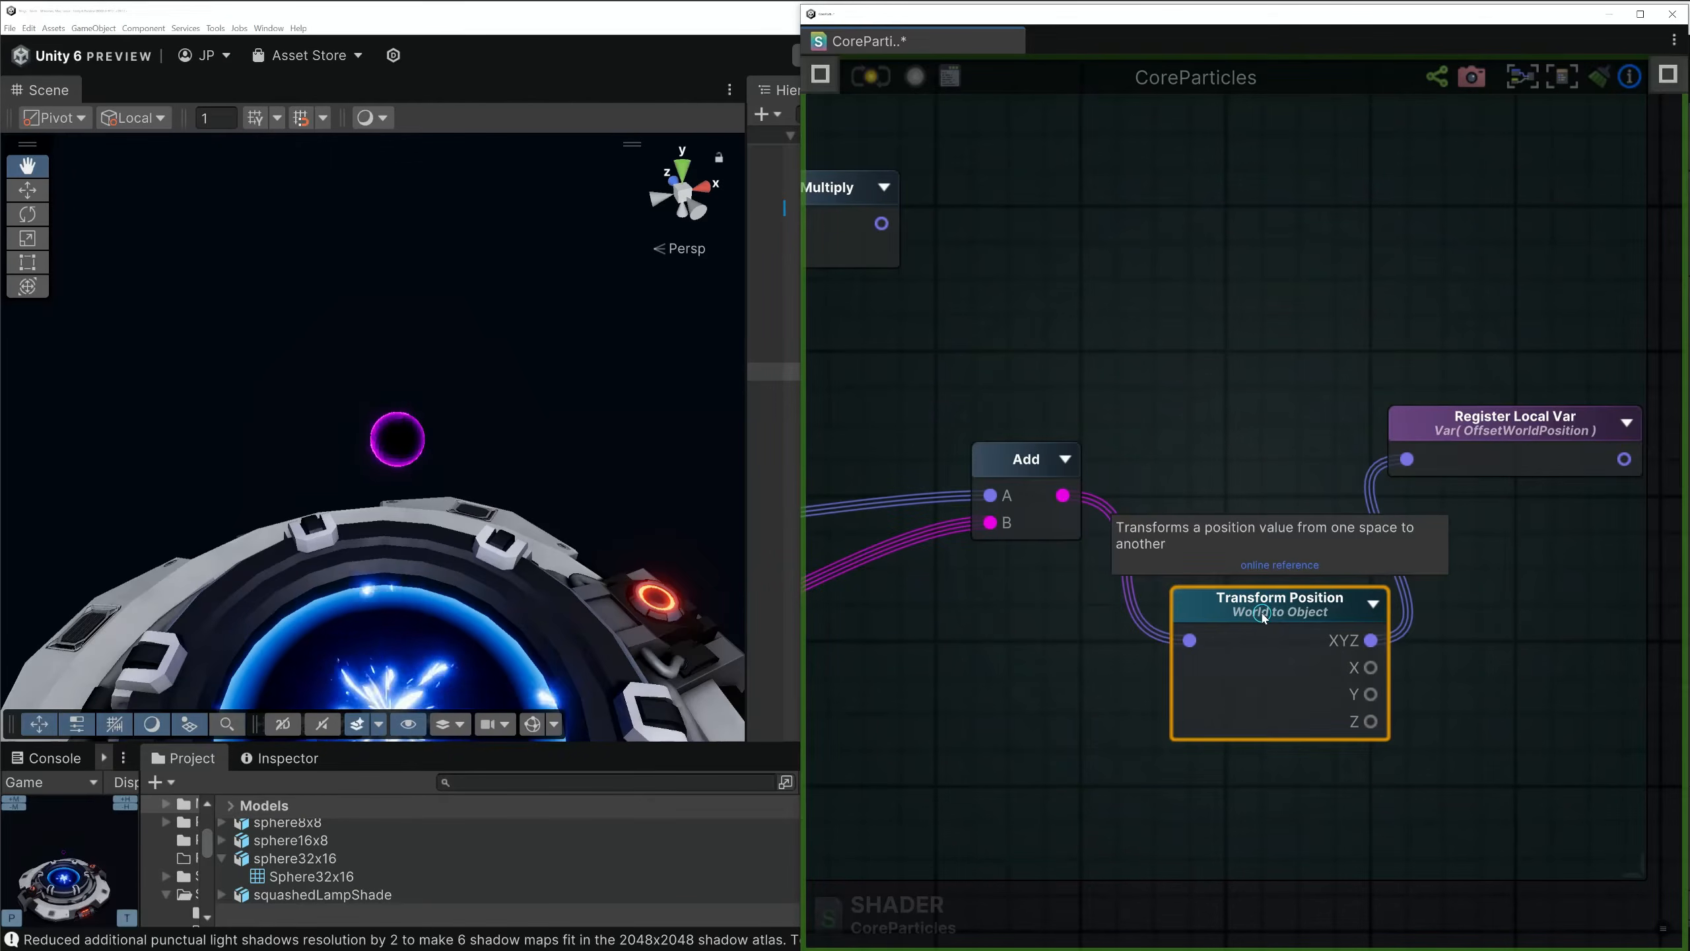
{"action": "left_click", "coordinate": [1491, 431]}
Connect the OffsetWorldPosition variable to input B of the Add node feeding Vertex Position, and update the shader
{"action": "scroll", "coordinate": [1460, 243], "scroll_direction": "down", "scroll_amount": 5}
{"action": "right_click_drag", "start_coordinate": [1499, 253], "coordinate": [1373, 411]}
{"action": "scroll", "coordinate": [1373, 411], "scroll_direction": "down", "scroll_amount": 3}
{"action": "right_click_drag", "start_coordinate": [1464, 299], "coordinate": [1120, 511]}
{"action": "scroll", "coordinate": [961, 735], "scroll_direction": "up", "scroll_amount": 5}
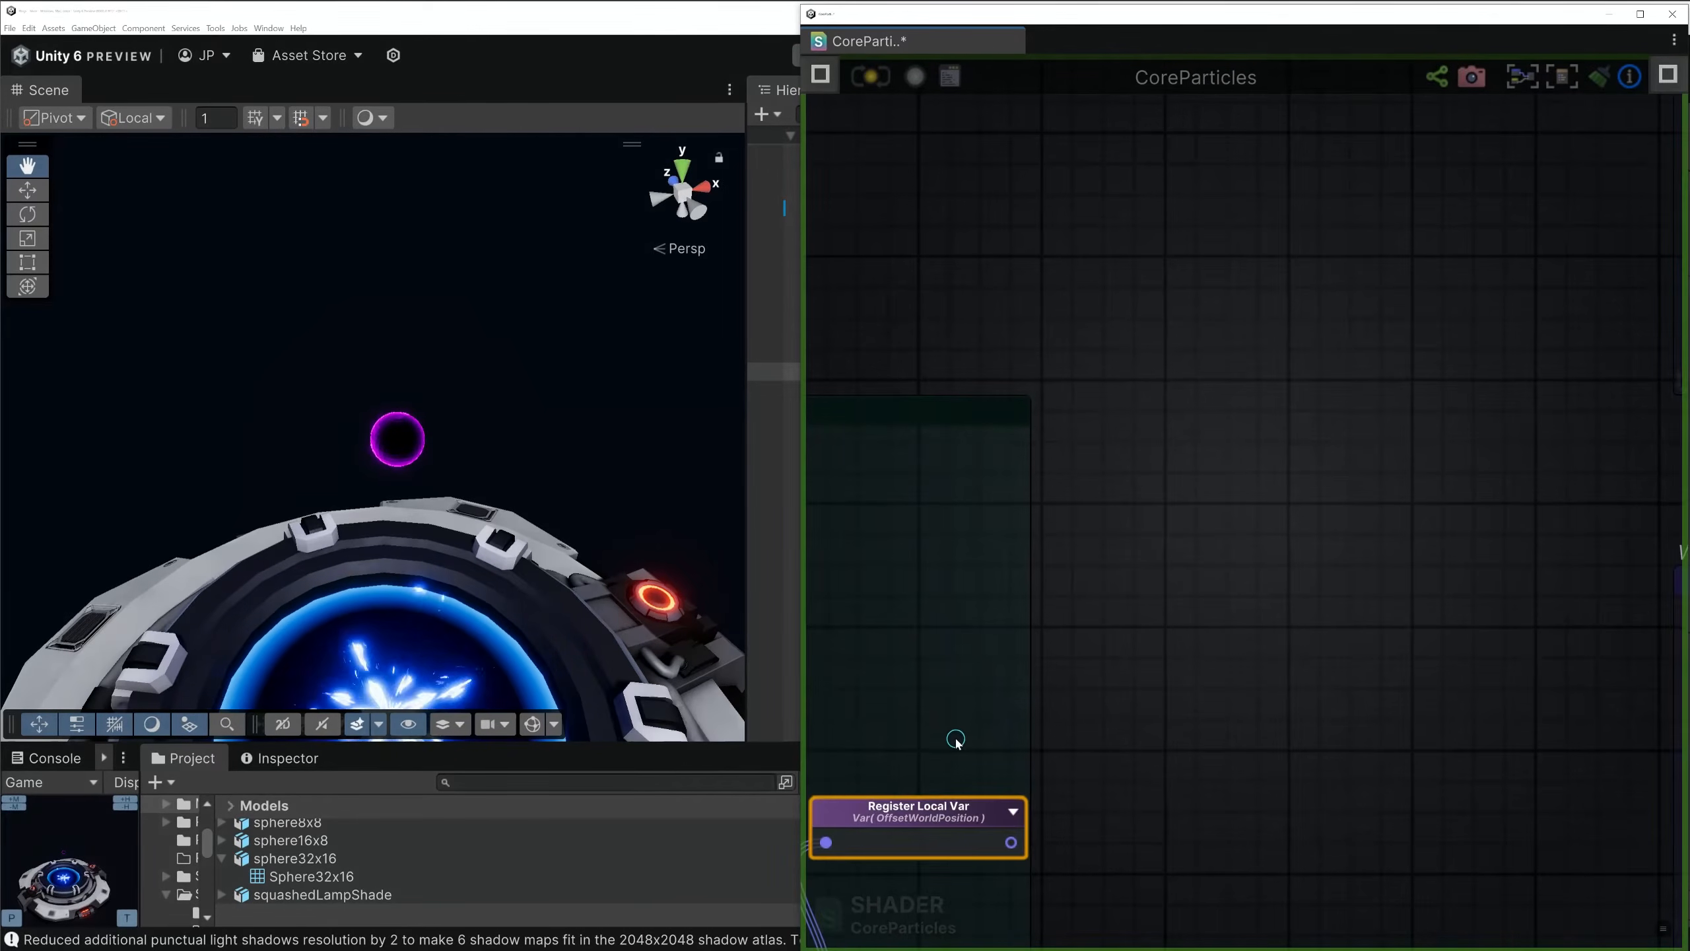
{"action": "scroll", "coordinate": [1256, 381], "scroll_direction": "down", "scroll_amount": 3}
{"action": "right_click_drag", "start_coordinate": [1256, 381], "coordinate": [1098, 465]}
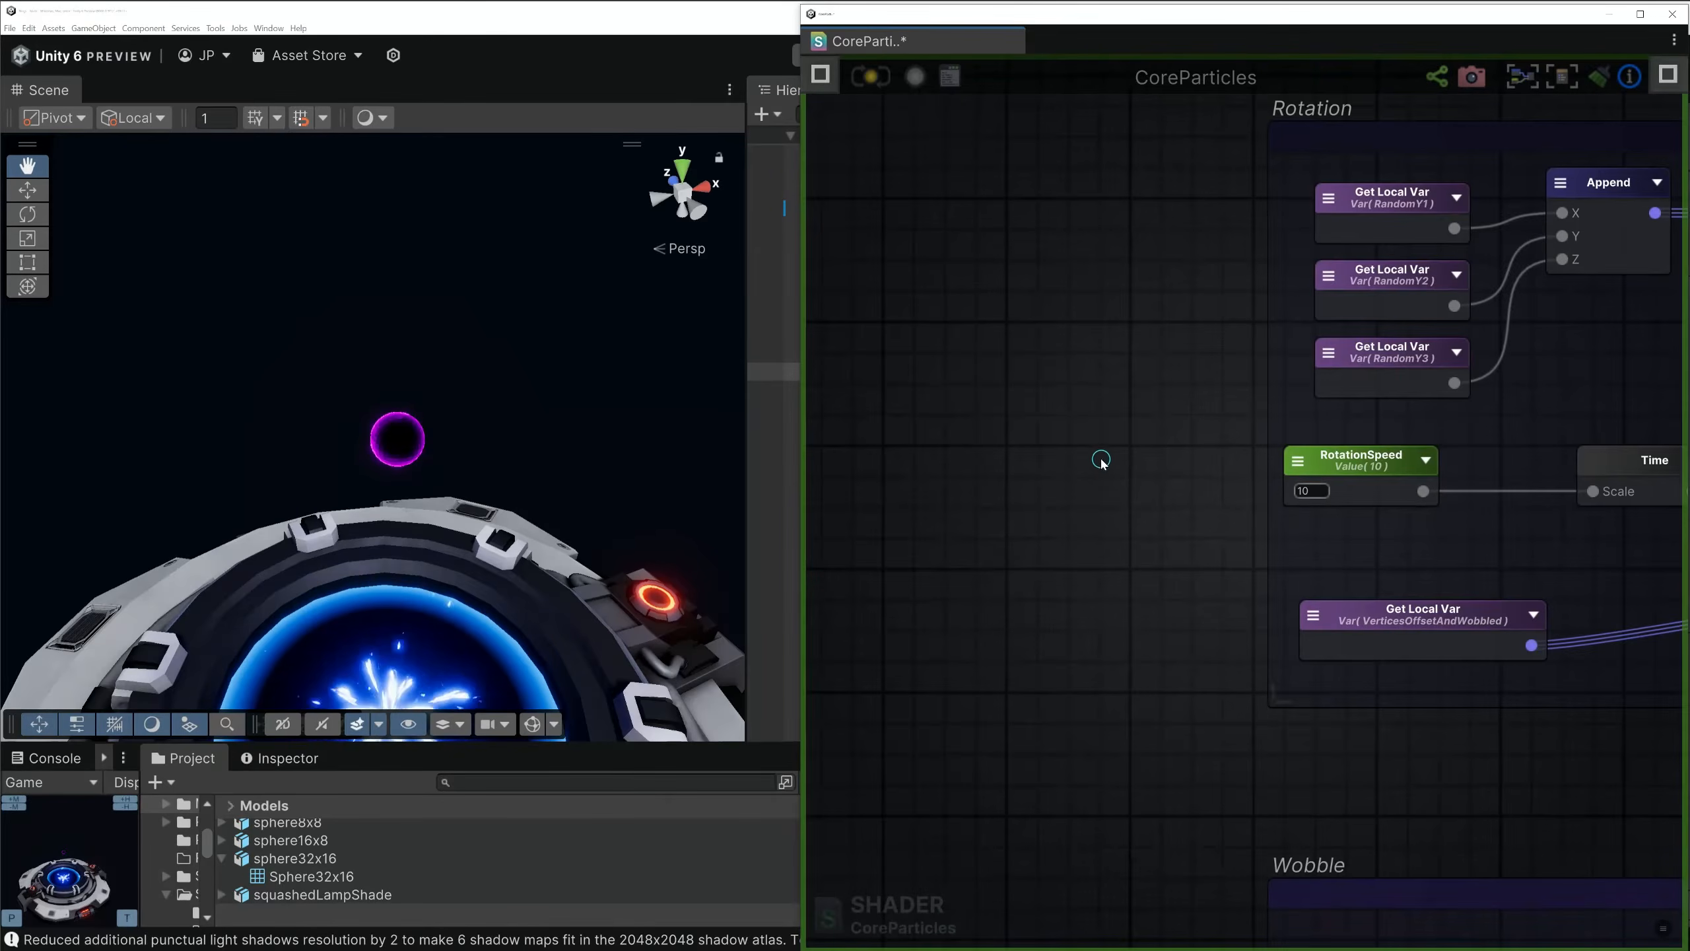
{"action": "right_click_drag", "start_coordinate": [1285, 338], "coordinate": [981, 552]}
{"action": "scroll", "coordinate": [1072, 441], "scroll_direction": "down", "scroll_amount": 5}
{"action": "right_click_drag", "start_coordinate": [1300, 263], "coordinate": [1015, 572]}
{"action": "scroll", "coordinate": [1175, 425], "scroll_direction": "up", "scroll_amount": 4}
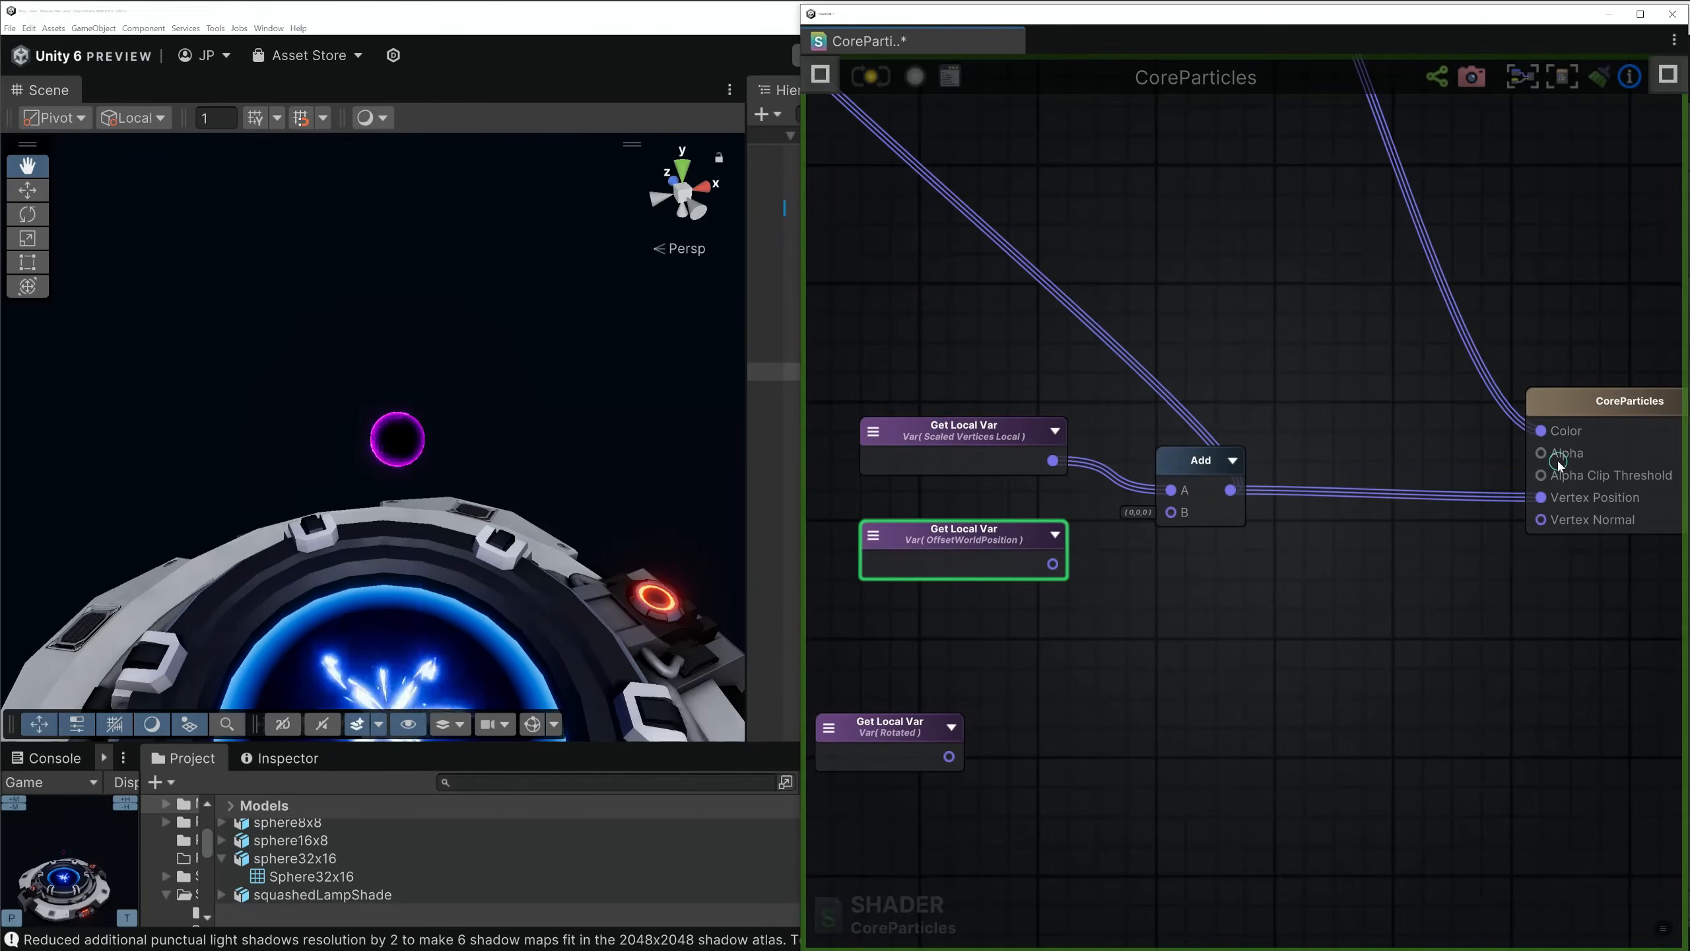
{"action": "left_click", "coordinate": [1592, 407]}
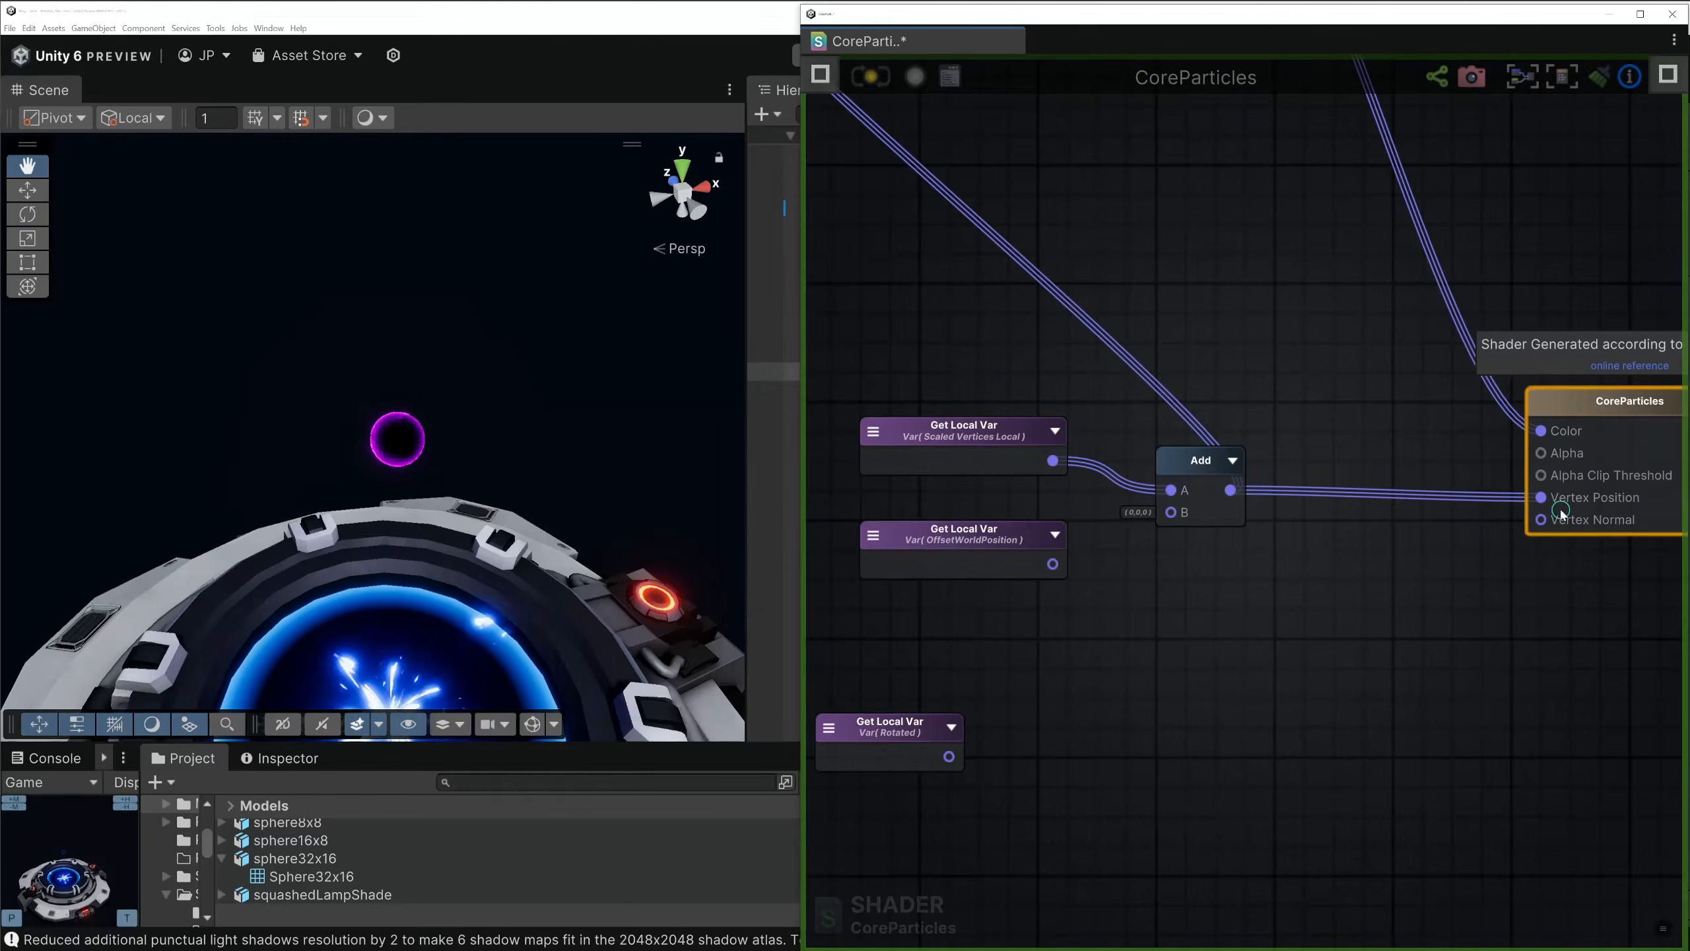
{"action": "right_click_drag", "start_coordinate": [1595, 432], "coordinate": [1647, 448]}
{"action": "left_click", "coordinate": [1065, 466]}
{"action": "left_click_drag", "start_coordinate": [1105, 579], "coordinate": [1223, 526]}
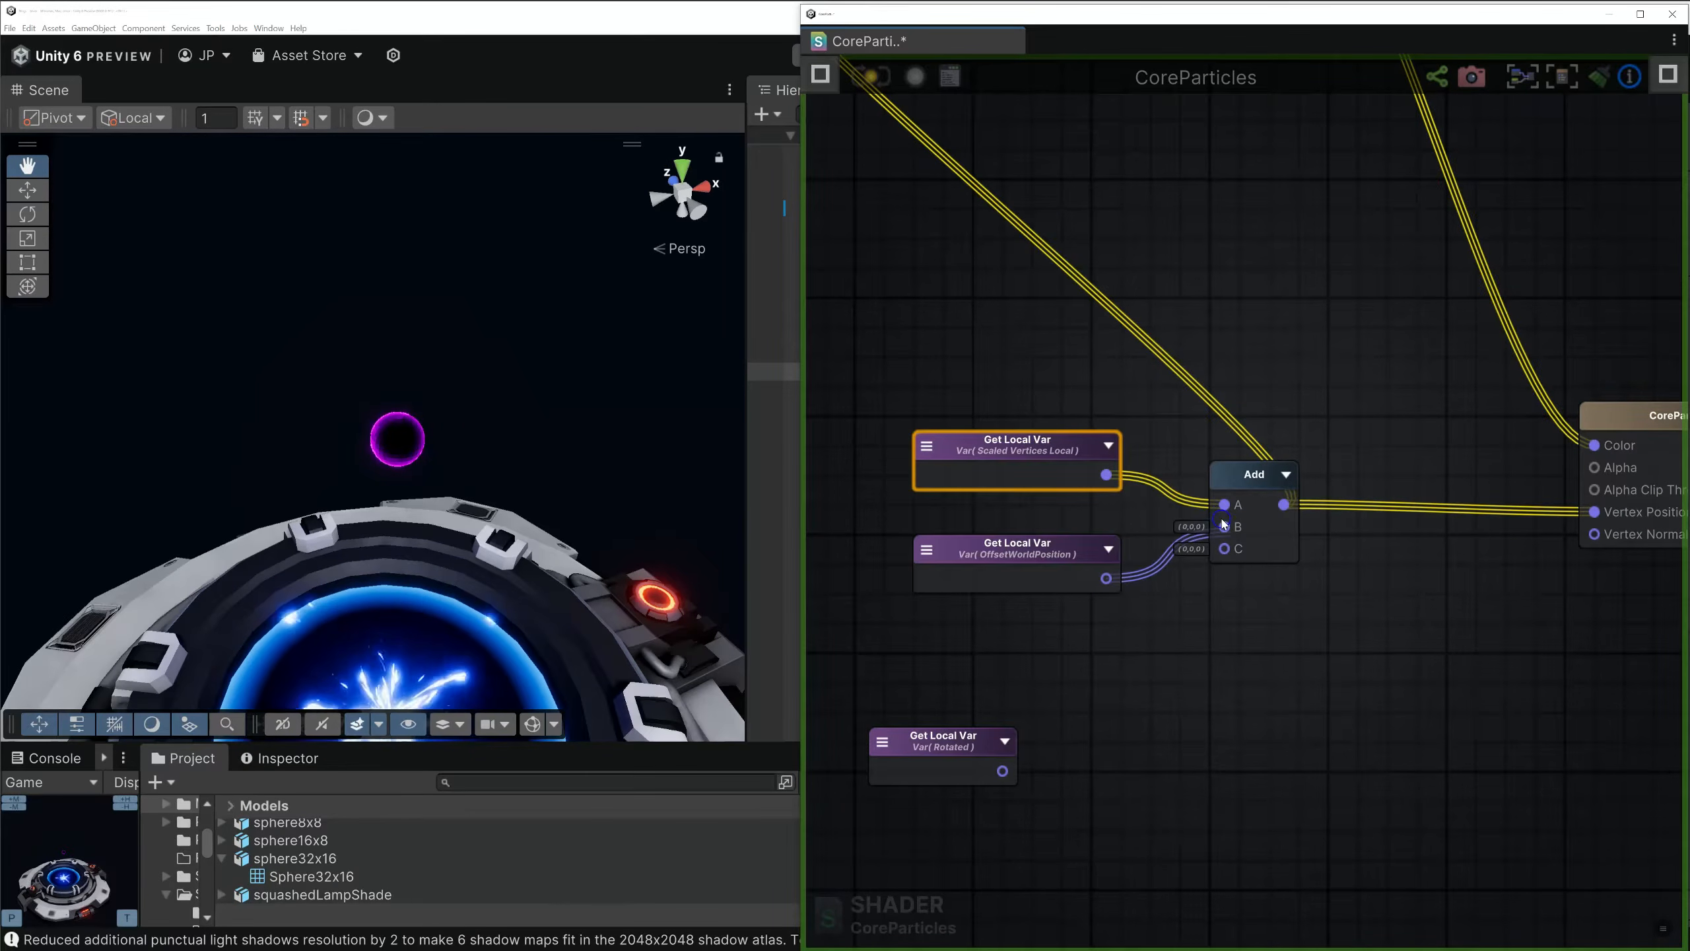
{"action": "left_click", "coordinate": [876, 76]}
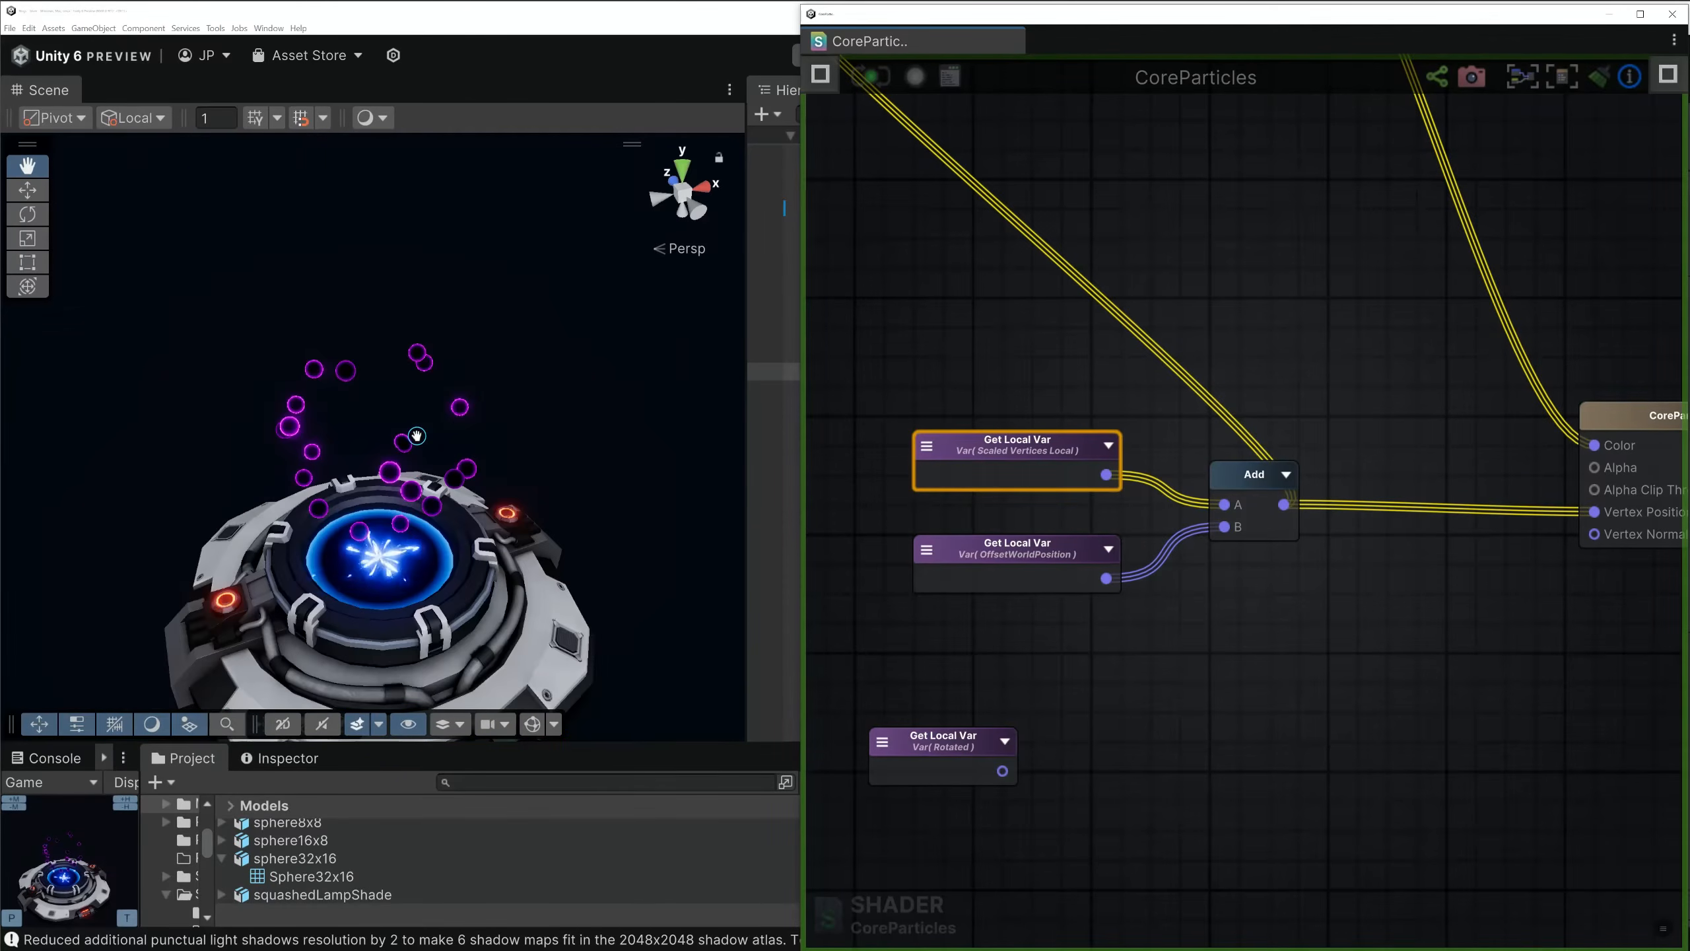
Move the shader graph window aside, raise Outer Core Active to its maximum, and view the particle sphere from several angles
{"action": "middle_click_drag", "start_coordinate": [346, 516], "coordinate": [280, 474]}
{"action": "left_click", "coordinate": [1020, 19]}
{"action": "left_click_drag", "start_coordinate": [1020, 20], "coordinate": [951, 856]}
{"action": "scroll", "coordinate": [426, 442], "scroll_direction": "down", "scroll_amount": 3}
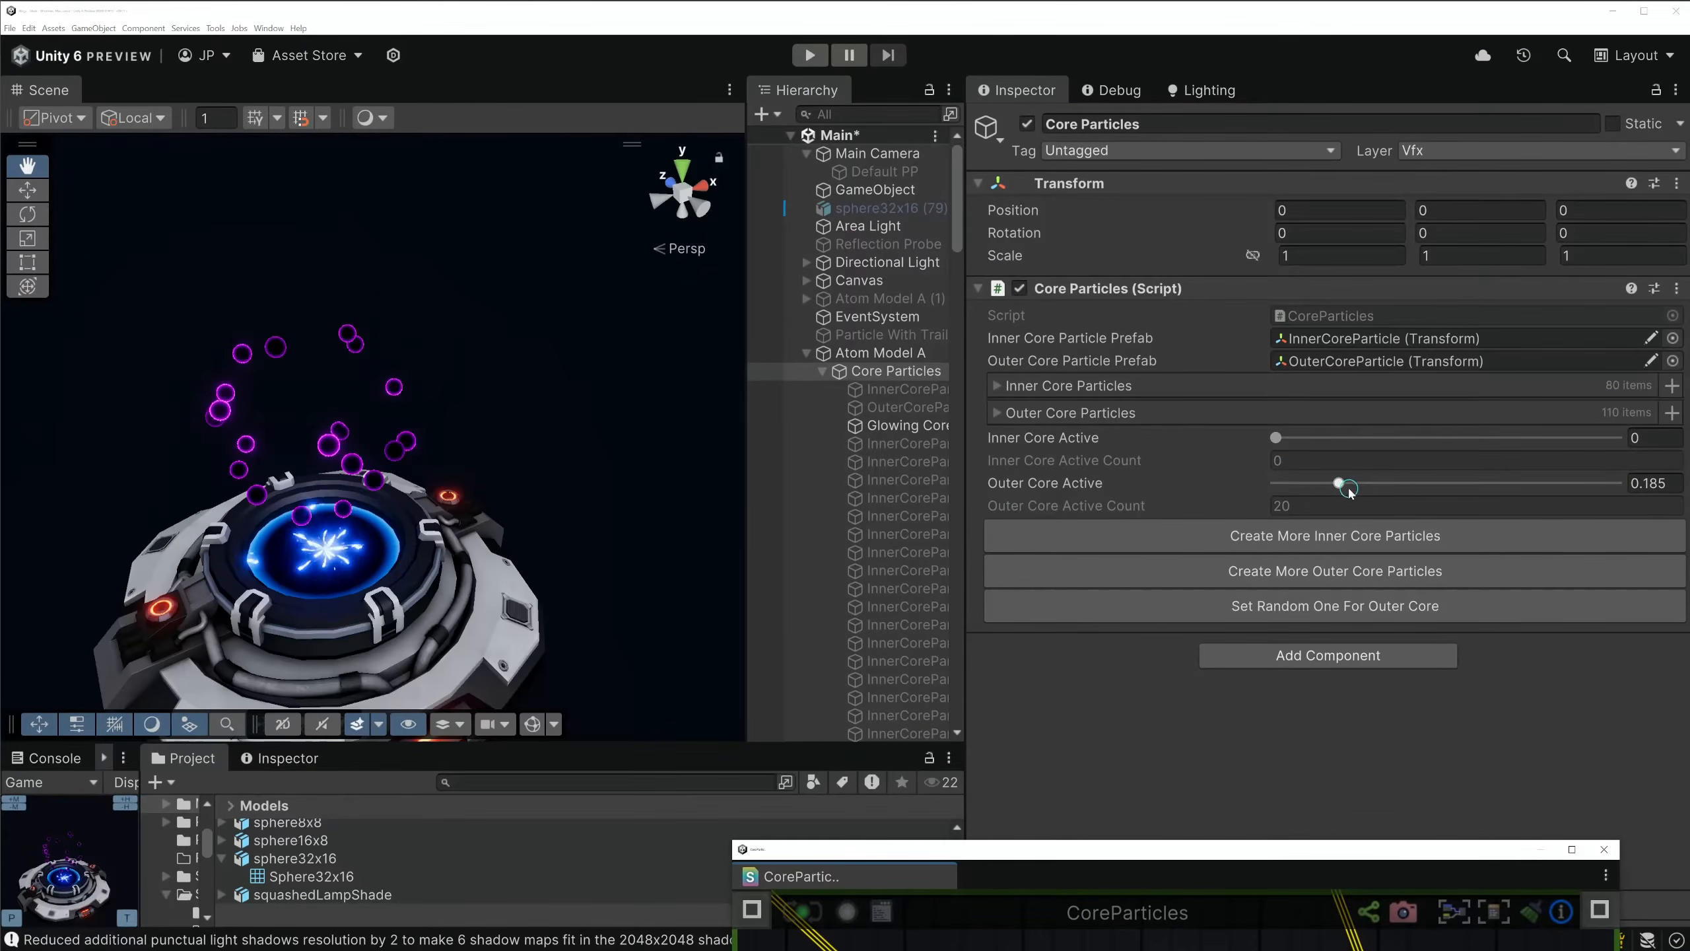
{"action": "left_click_drag", "start_coordinate": [1342, 486], "coordinate": [1663, 500]}
{"action": "scroll", "coordinate": [856, 400], "scroll_direction": "down", "scroll_amount": 2}
{"action": "right_click_drag", "start_coordinate": [272, 360], "coordinate": [332, 411]}
{"action": "mouse_move", "coordinate": [332, 411]}
{"action": "middle_mouse_down"}
{"action": "mouse_move", "coordinate": [370, 407]}
{"action": "mouse_move", "coordinate": [342, 403]}
{"action": "middle_mouse_up"}
{"action": "right_click_drag", "start_coordinate": [342, 404], "coordinate": [375, 460]}
{"action": "middle_click_drag", "start_coordinate": [375, 459], "coordinate": [350, 543]}
{"action": "right_click_drag", "start_coordinate": [350, 542], "coordinate": [336, 485]}
{"action": "middle_click_drag", "start_coordinate": [337, 485], "coordinate": [353, 448]}
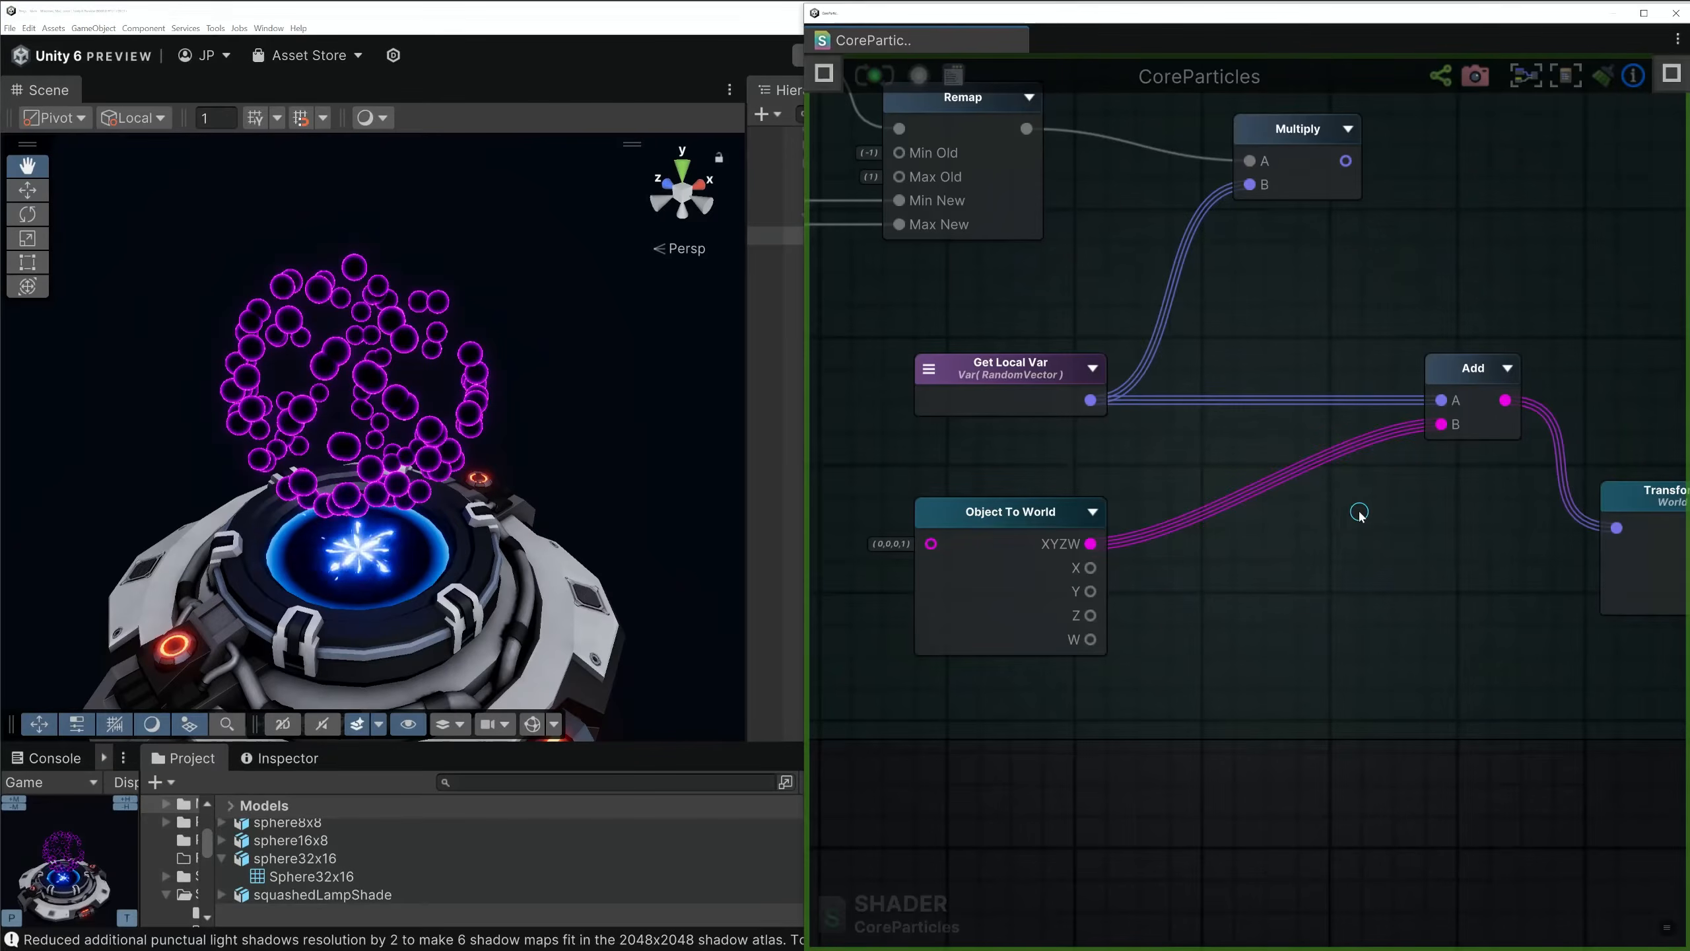
Return to the Offset From Center group and move the RandomVector variable node slightly closer to Object To World
{"action": "scroll", "coordinate": [1218, 441], "scroll_direction": "down", "scroll_amount": 4}
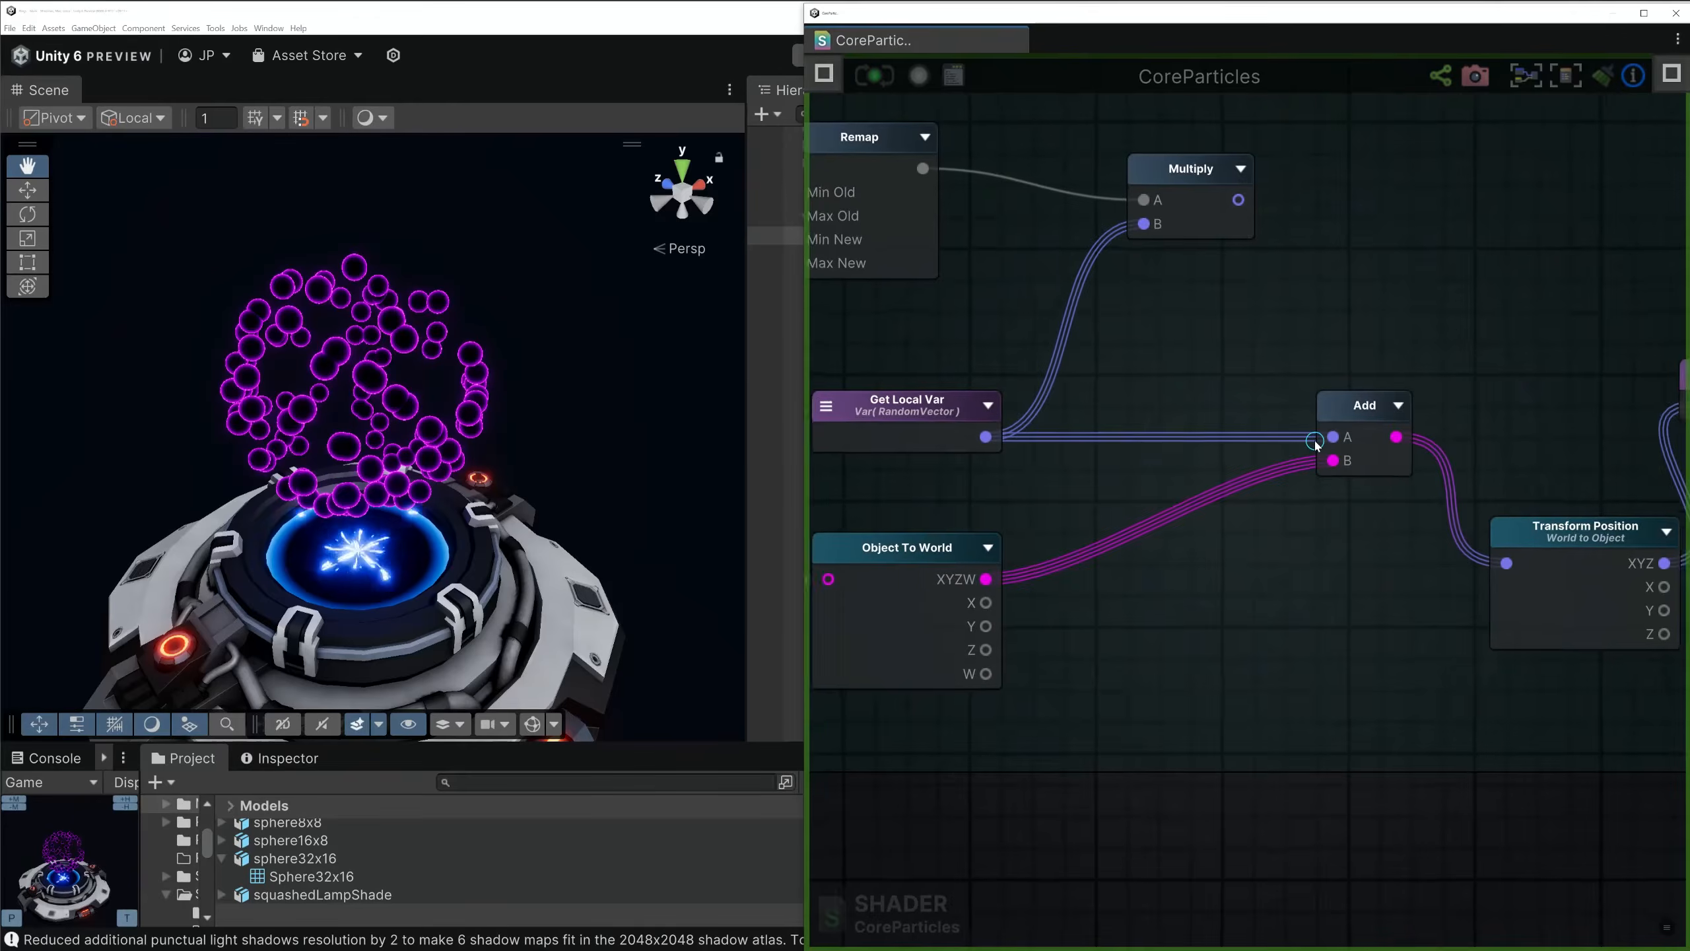
{"action": "scroll", "coordinate": [1558, 421], "scroll_direction": "up", "scroll_amount": 5}
{"action": "middle_click_drag", "start_coordinate": [1039, 433], "coordinate": [1326, 424]}
{"action": "left_click", "coordinate": [997, 449]}
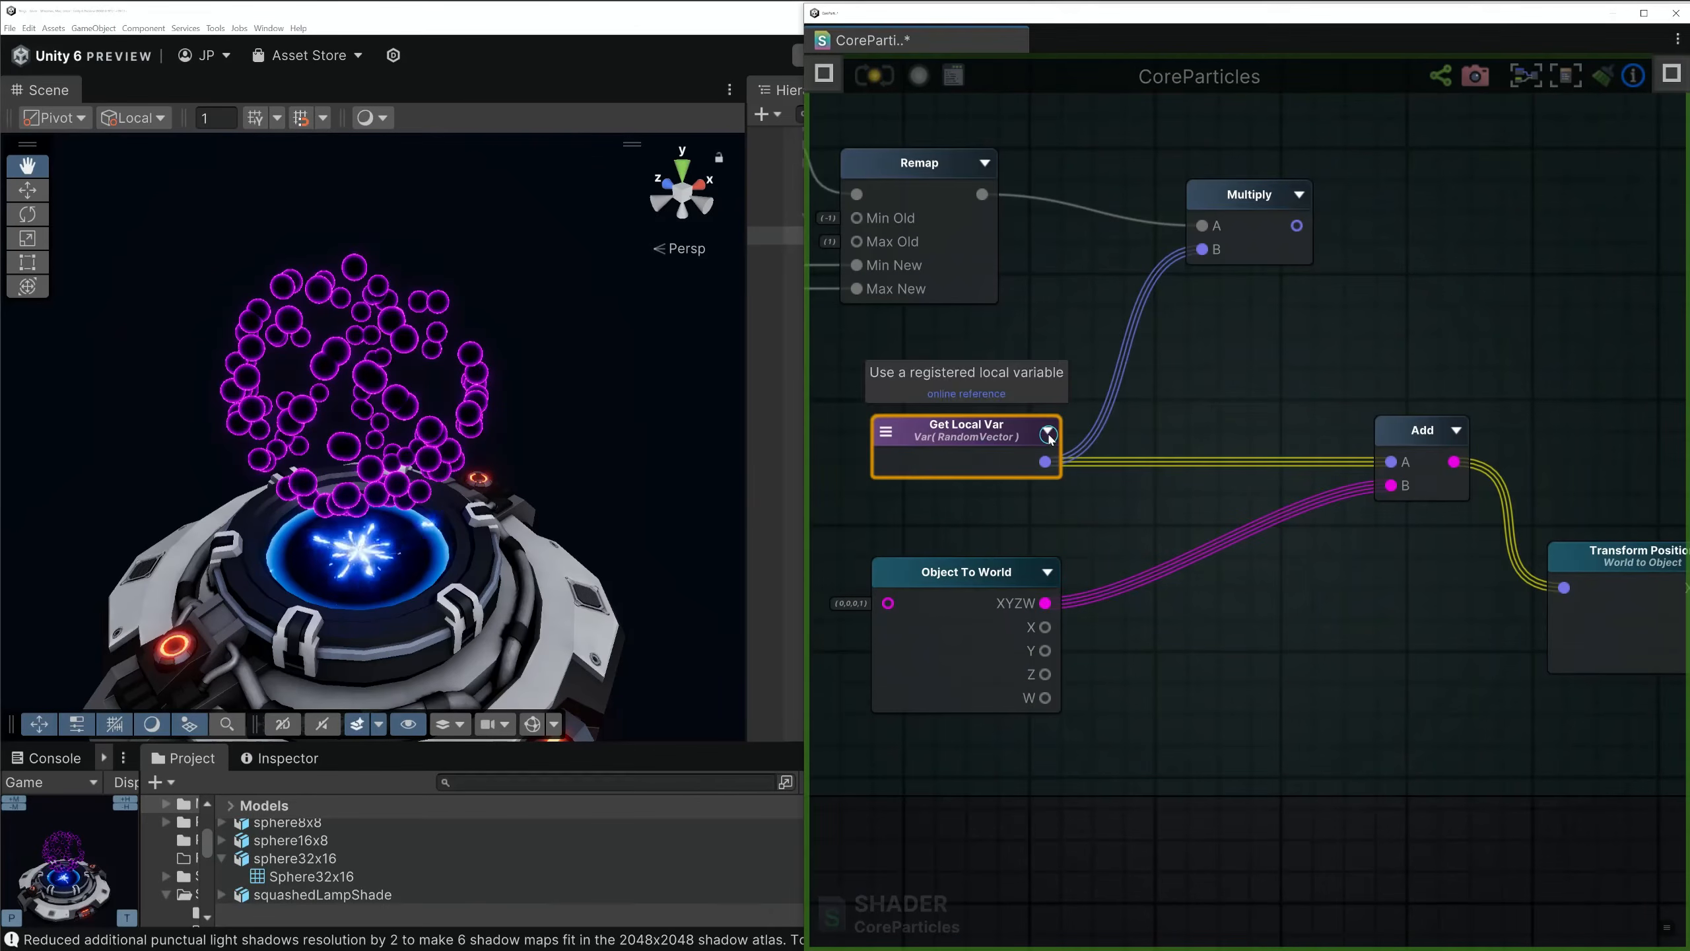
{"action": "left_click_drag", "start_coordinate": [988, 443], "coordinate": [985, 474]}
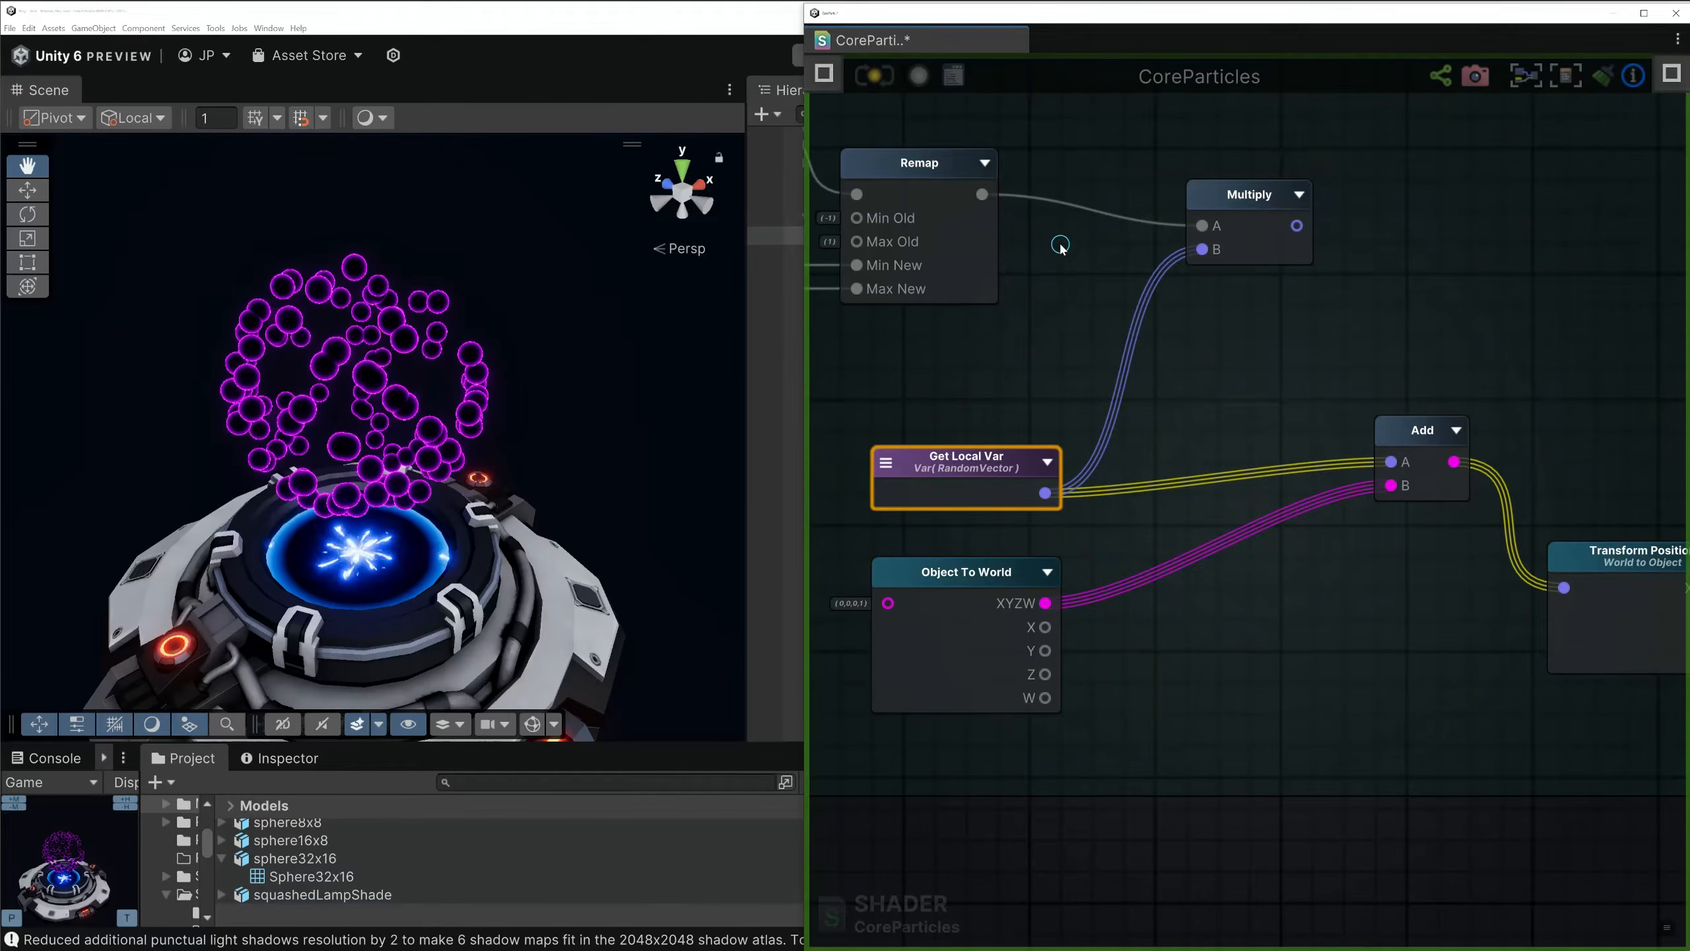
Examine how OffsetWaveSpeed scales the Time node that drives the Sin node in the Offset From Center group
{"action": "right_click_drag", "start_coordinate": [1058, 245], "coordinate": [1345, 430]}
{"action": "scroll", "coordinate": [1006, 321], "scroll_direction": "down", "scroll_amount": 3}
{"action": "middle_click_drag", "start_coordinate": [985, 314], "coordinate": [1318, 386]}
{"action": "scroll", "coordinate": [1027, 371], "scroll_direction": "up", "scroll_amount": 3}
{"action": "left_click", "coordinate": [1006, 335]}
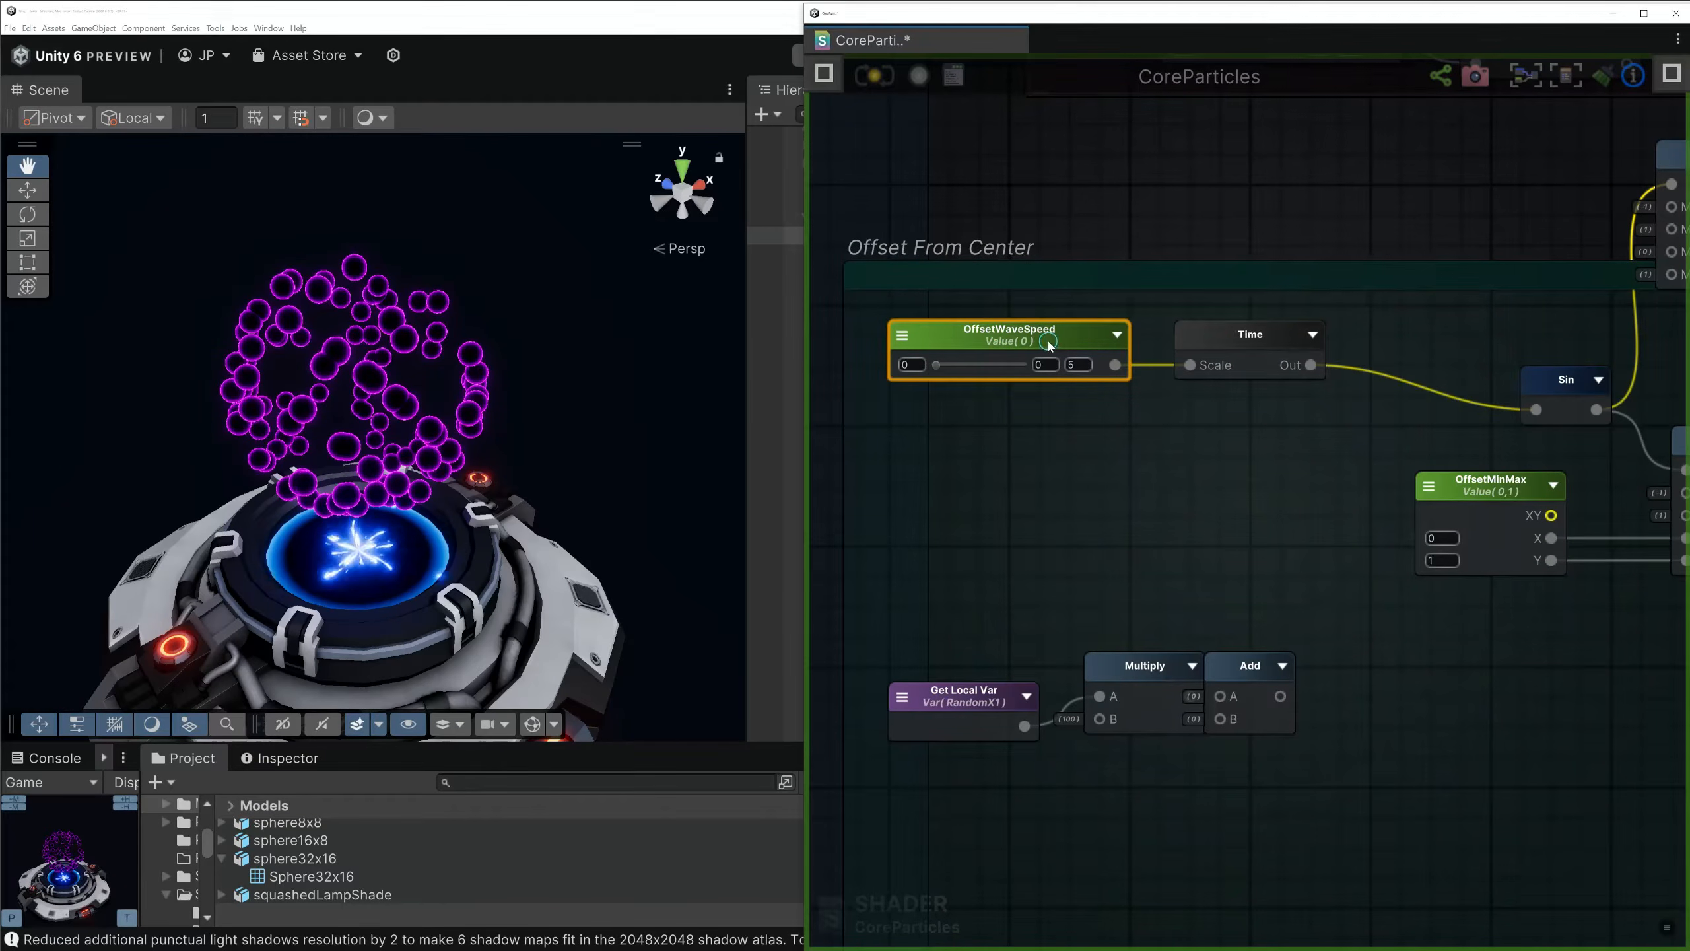
{"action": "left_click", "coordinate": [1265, 349]}
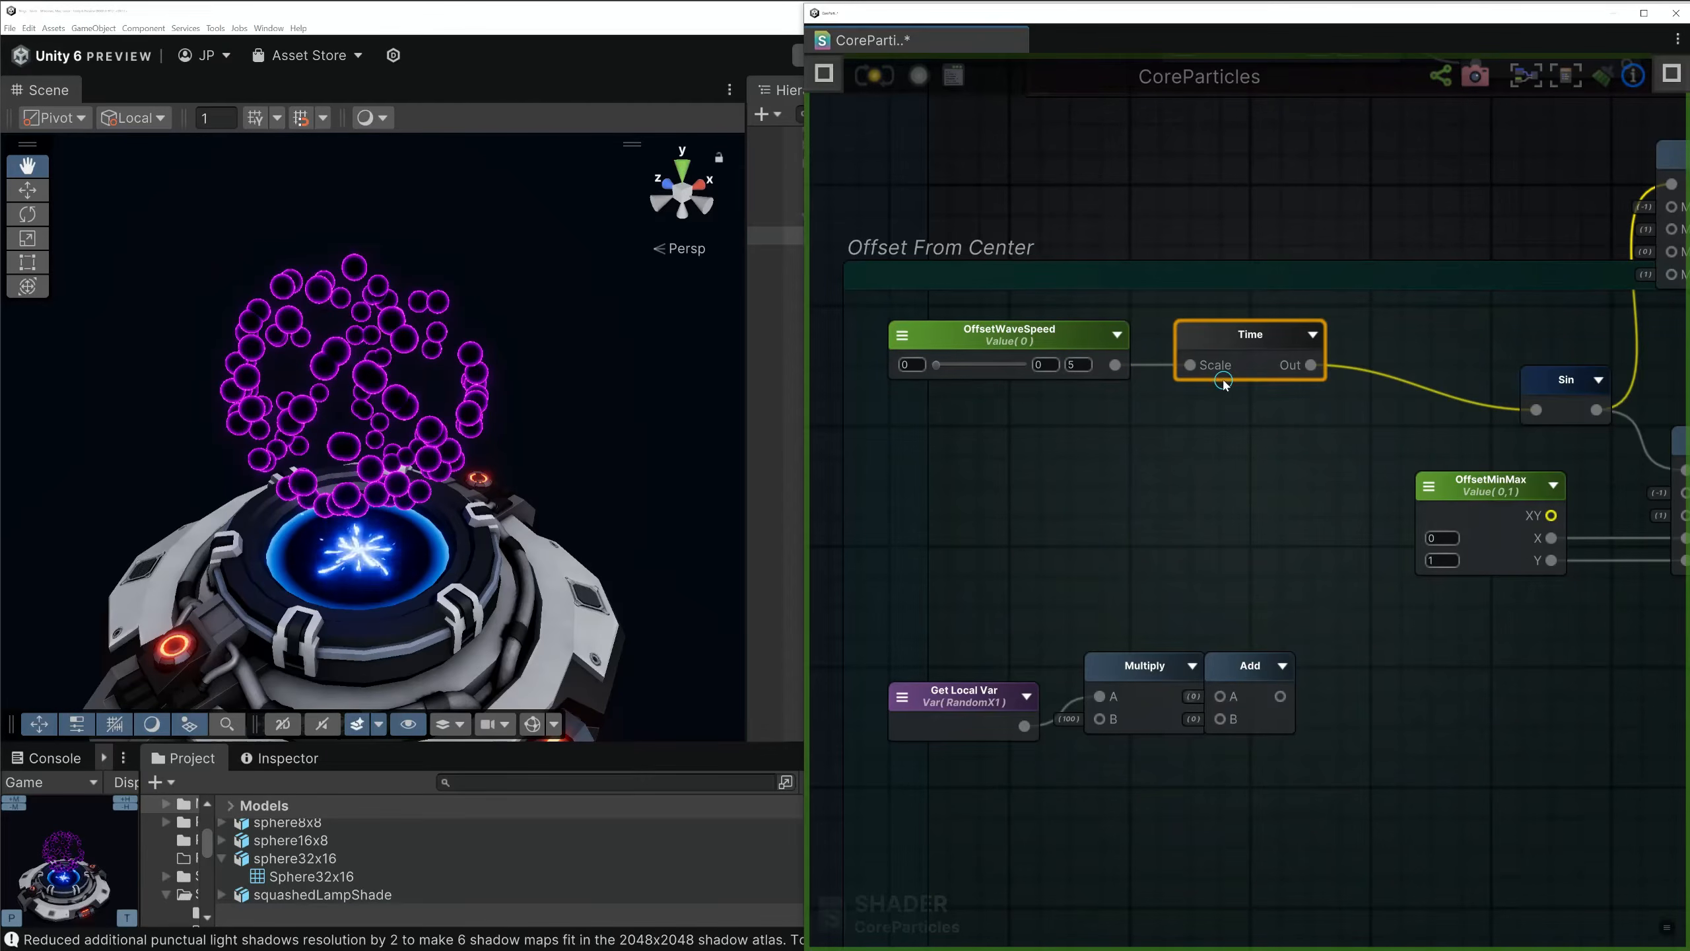
{"action": "middle_click_drag", "start_coordinate": [1359, 361], "coordinate": [1110, 347]}
{"action": "left_click_drag", "start_coordinate": [1276, 371], "coordinate": [1232, 370]}
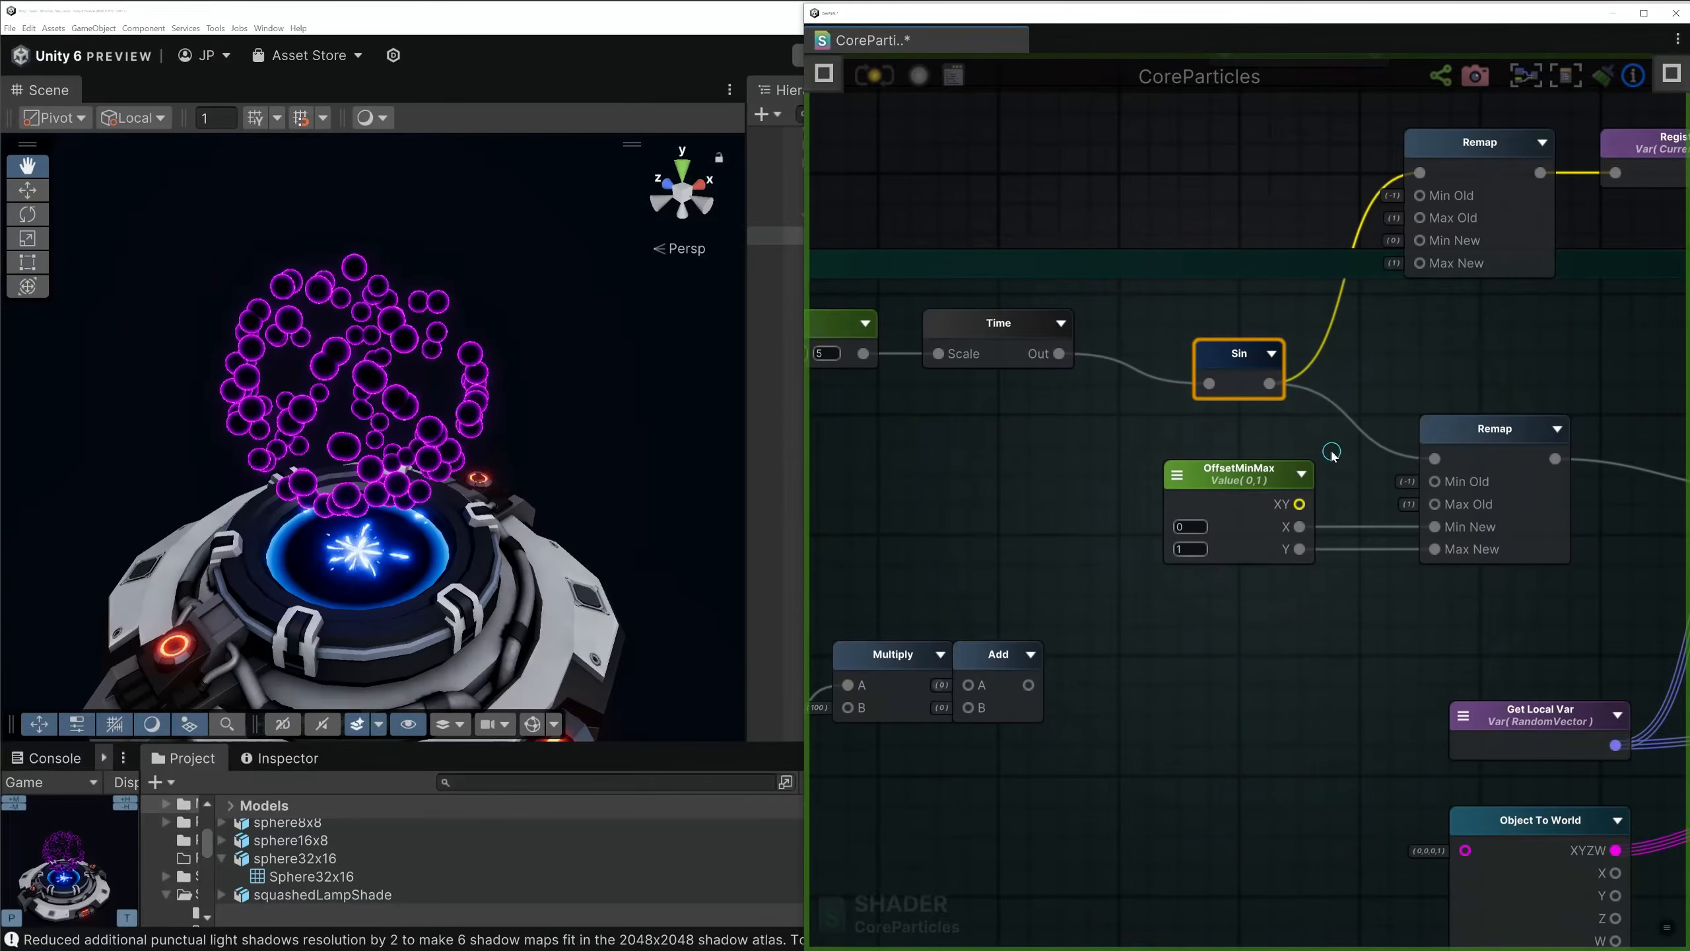
Examine how the Remap node converts the Sin output to the range given by OffsetMinMax
{"action": "scroll", "coordinate": [1236, 371], "scroll_direction": "up", "scroll_amount": 2}
{"action": "middle_click_drag", "start_coordinate": [1360, 368], "coordinate": [1165, 376]}
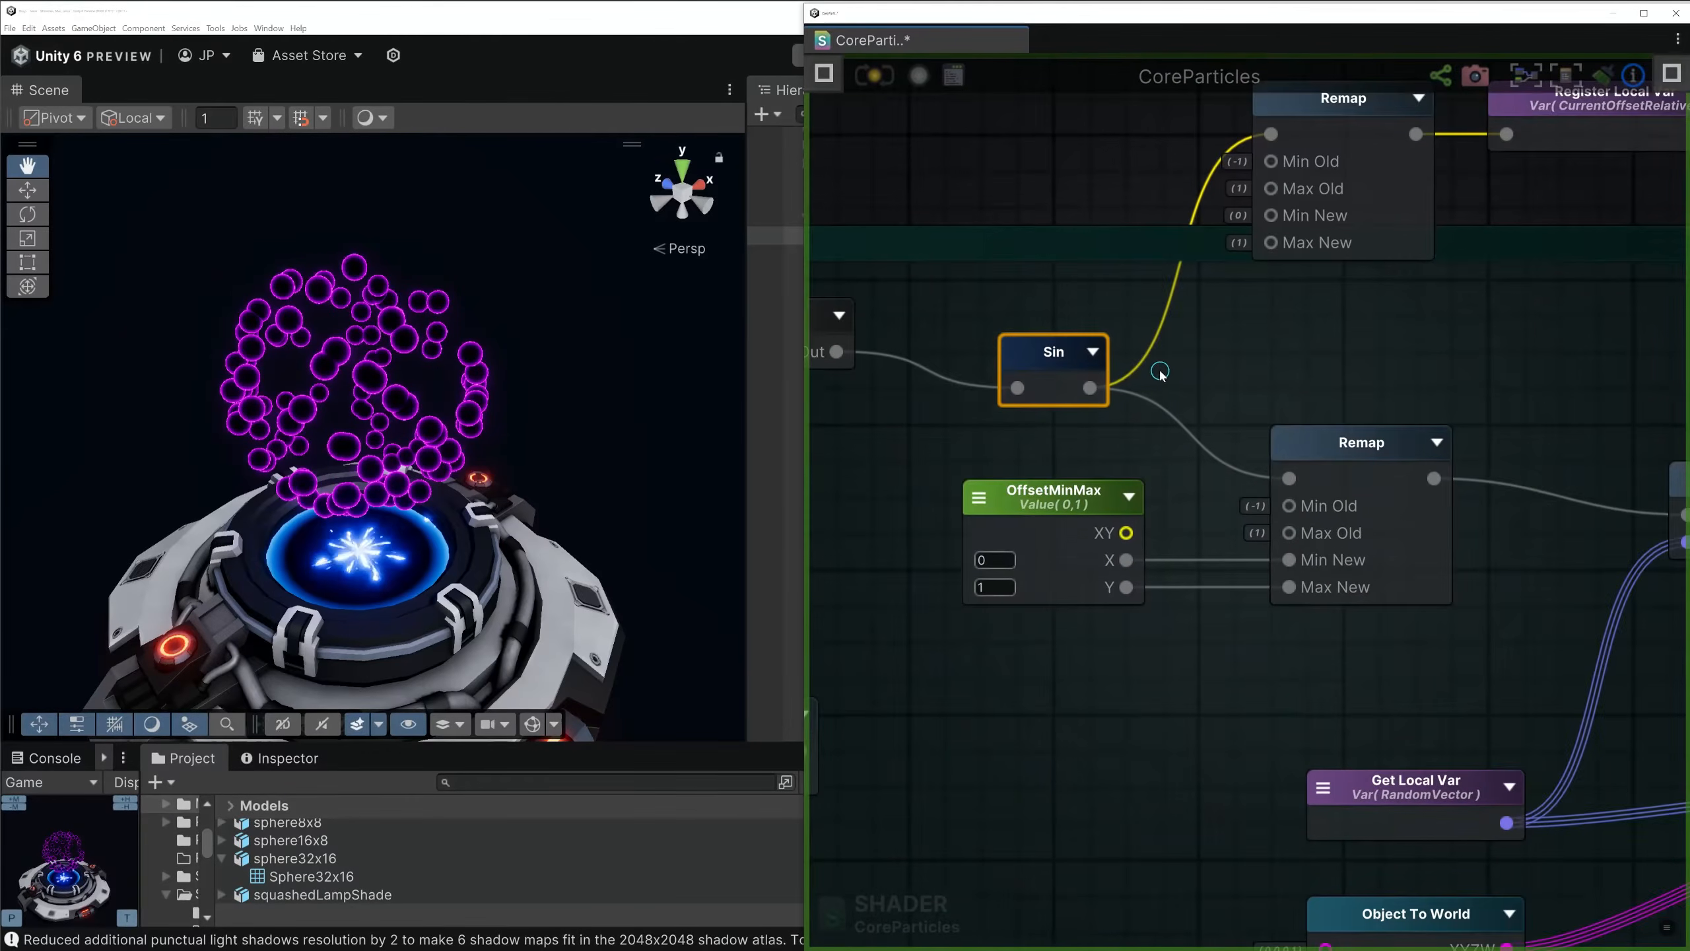
{"action": "left_click", "coordinate": [1353, 454]}
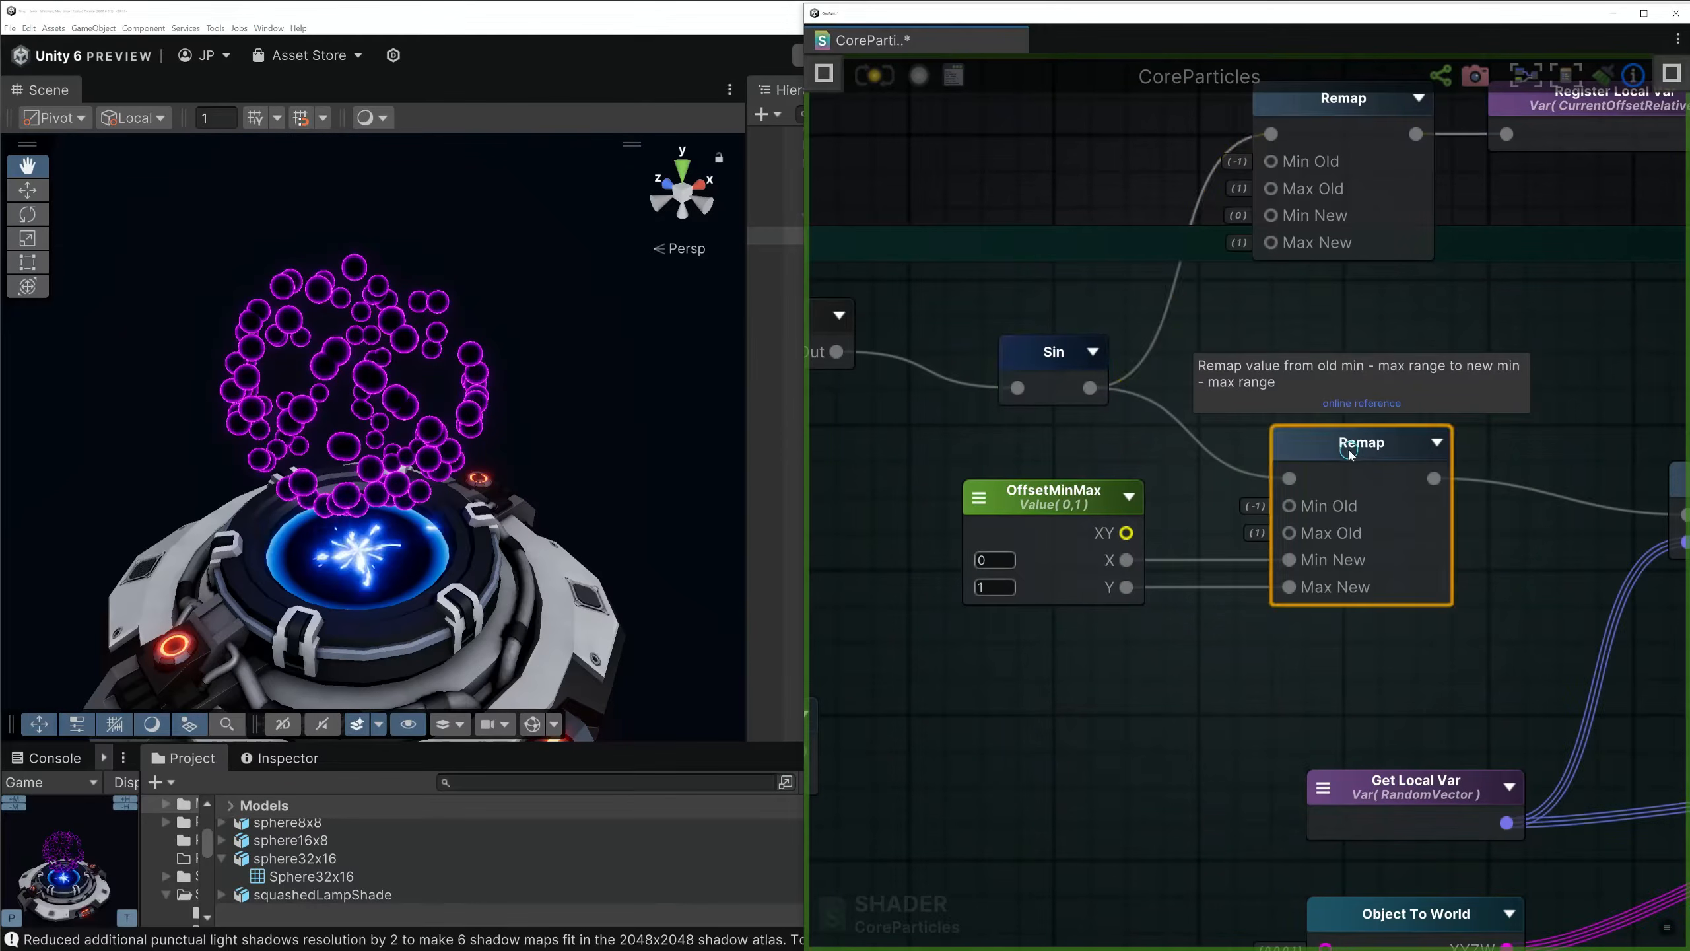
{"action": "left_click", "coordinate": [1078, 505]}
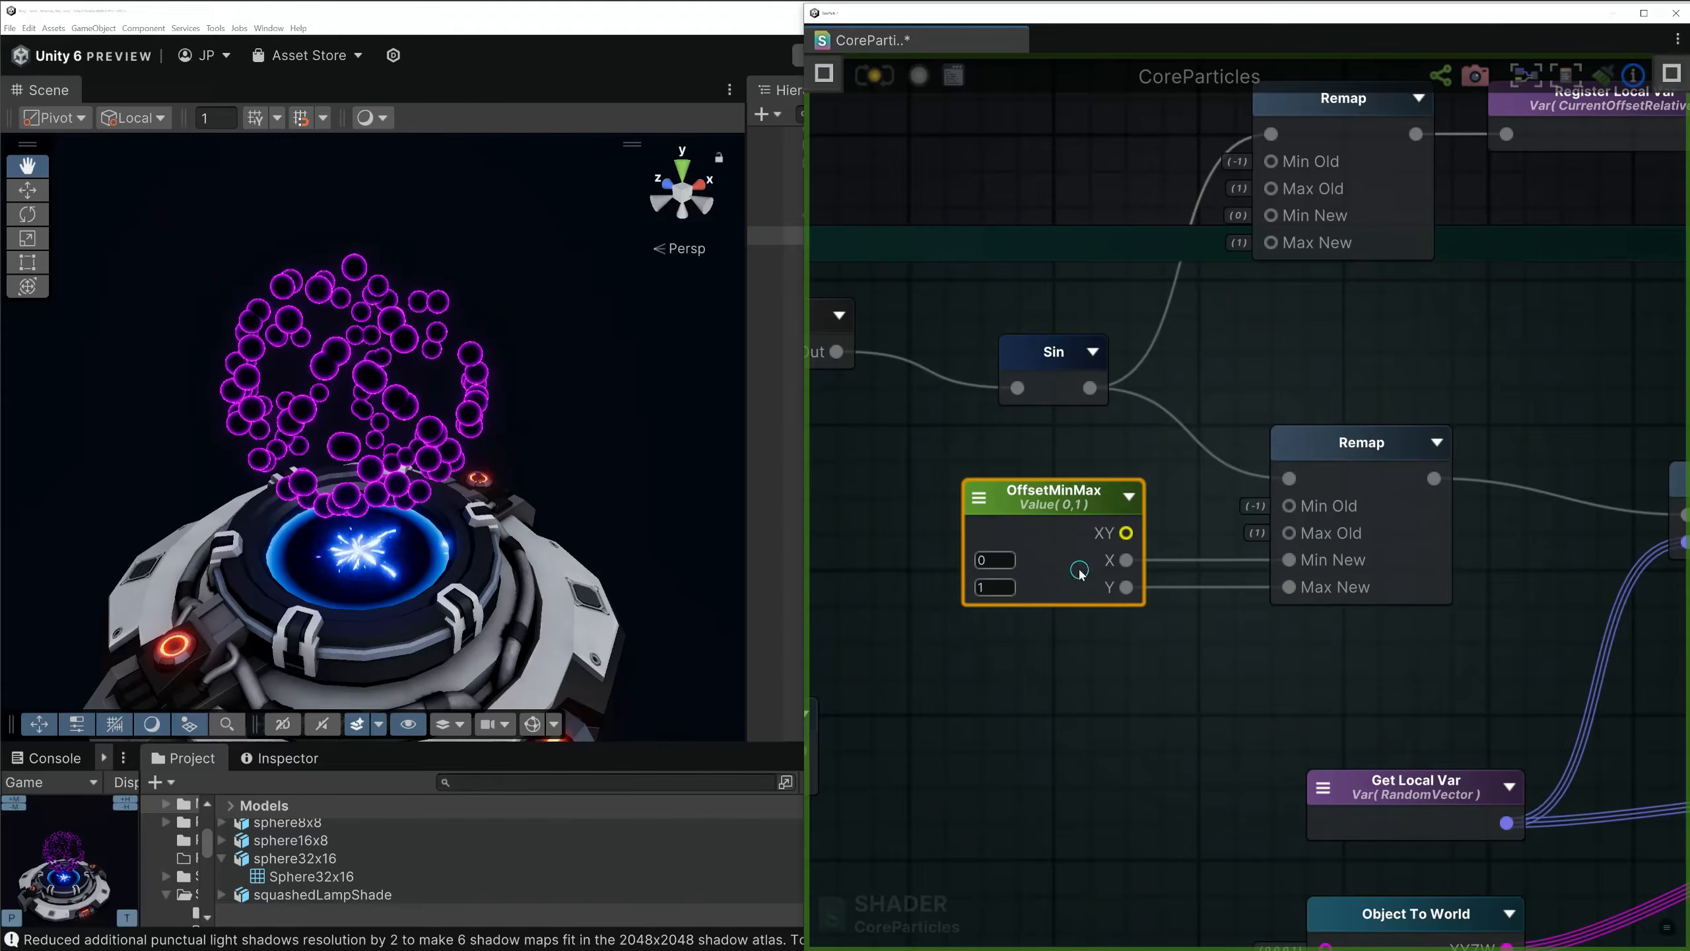
{"action": "middle_click_drag", "start_coordinate": [1494, 661], "coordinate": [1315, 590]}
{"action": "middle_click_drag", "start_coordinate": [1372, 461], "coordinate": [1235, 397]}
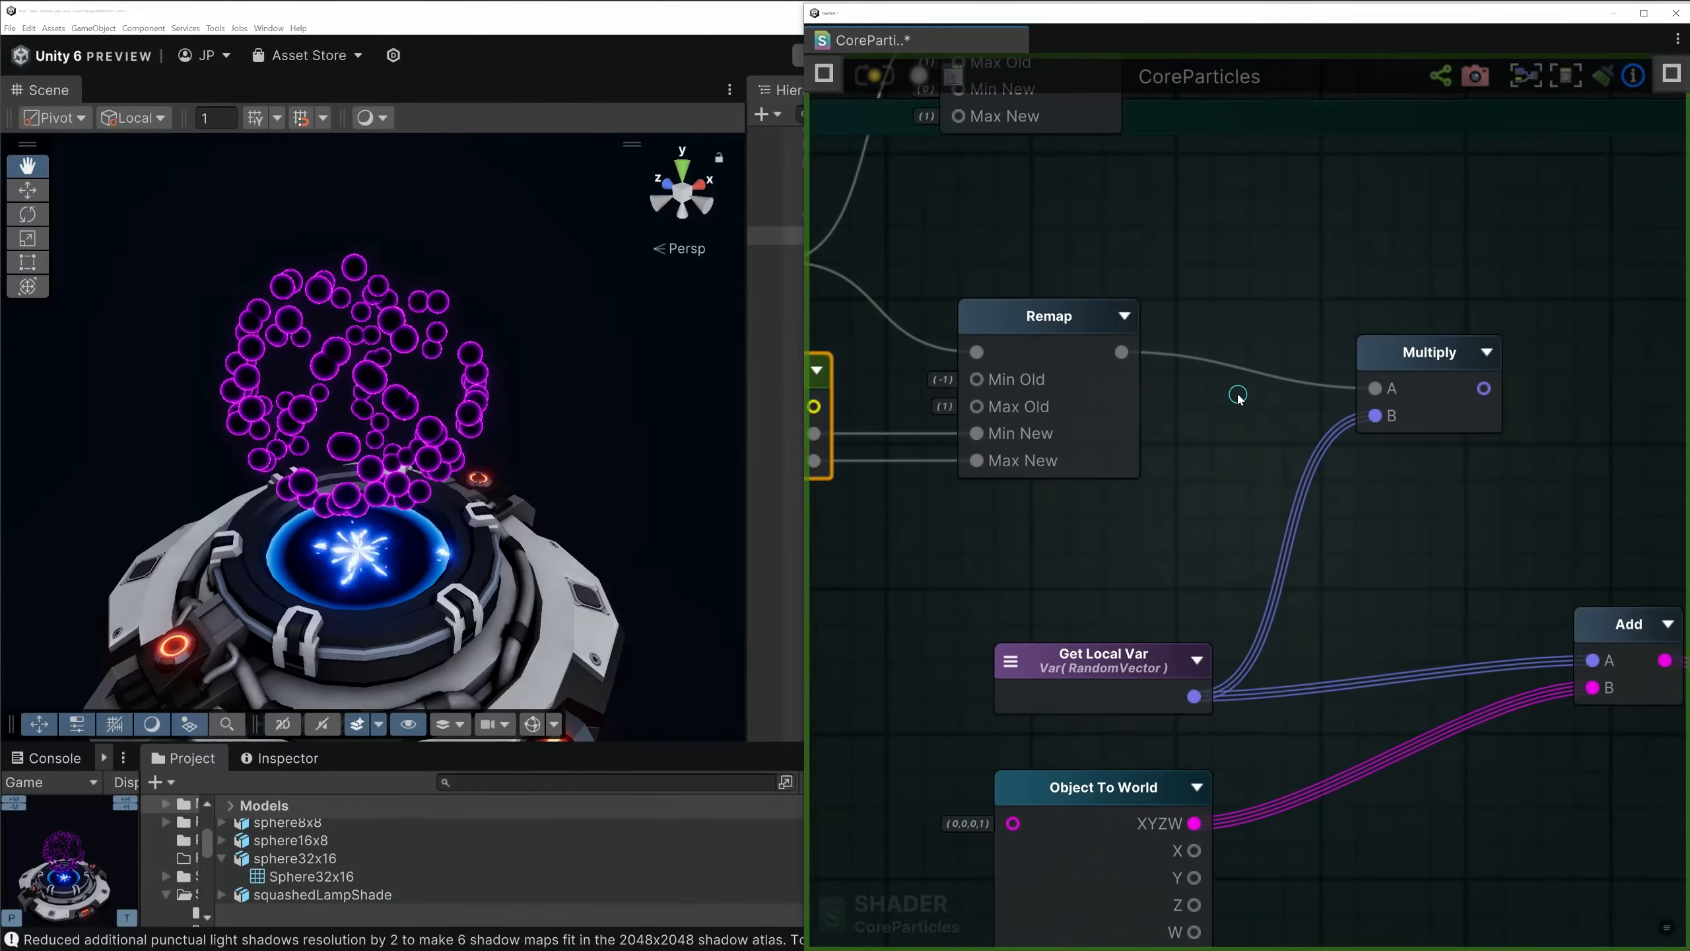
Connect the Multiply of the remapped sine and RandomVector to input A of the Add node, replacing RandomVector's direct connection
{"action": "left_click", "coordinate": [1029, 338]}
{"action": "left_click", "coordinate": [1422, 373]}
{"action": "middle_click_drag", "start_coordinate": [1448, 530], "coordinate": [1247, 472]}
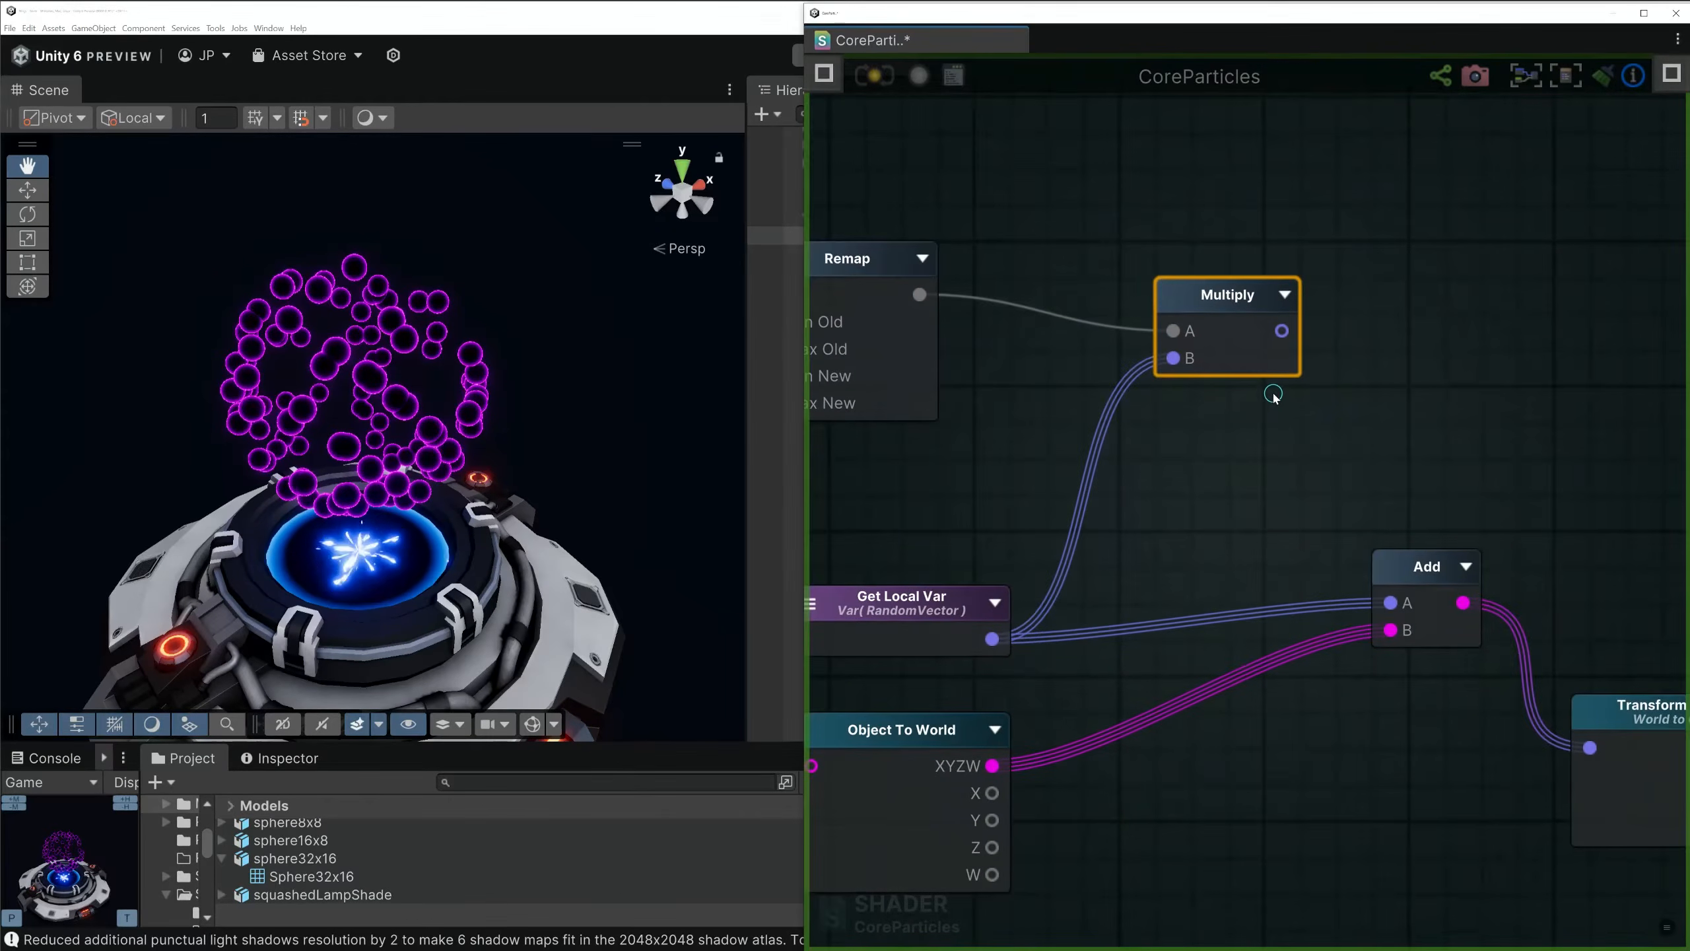
{"action": "left_click_drag", "start_coordinate": [1282, 331], "coordinate": [1390, 602]}
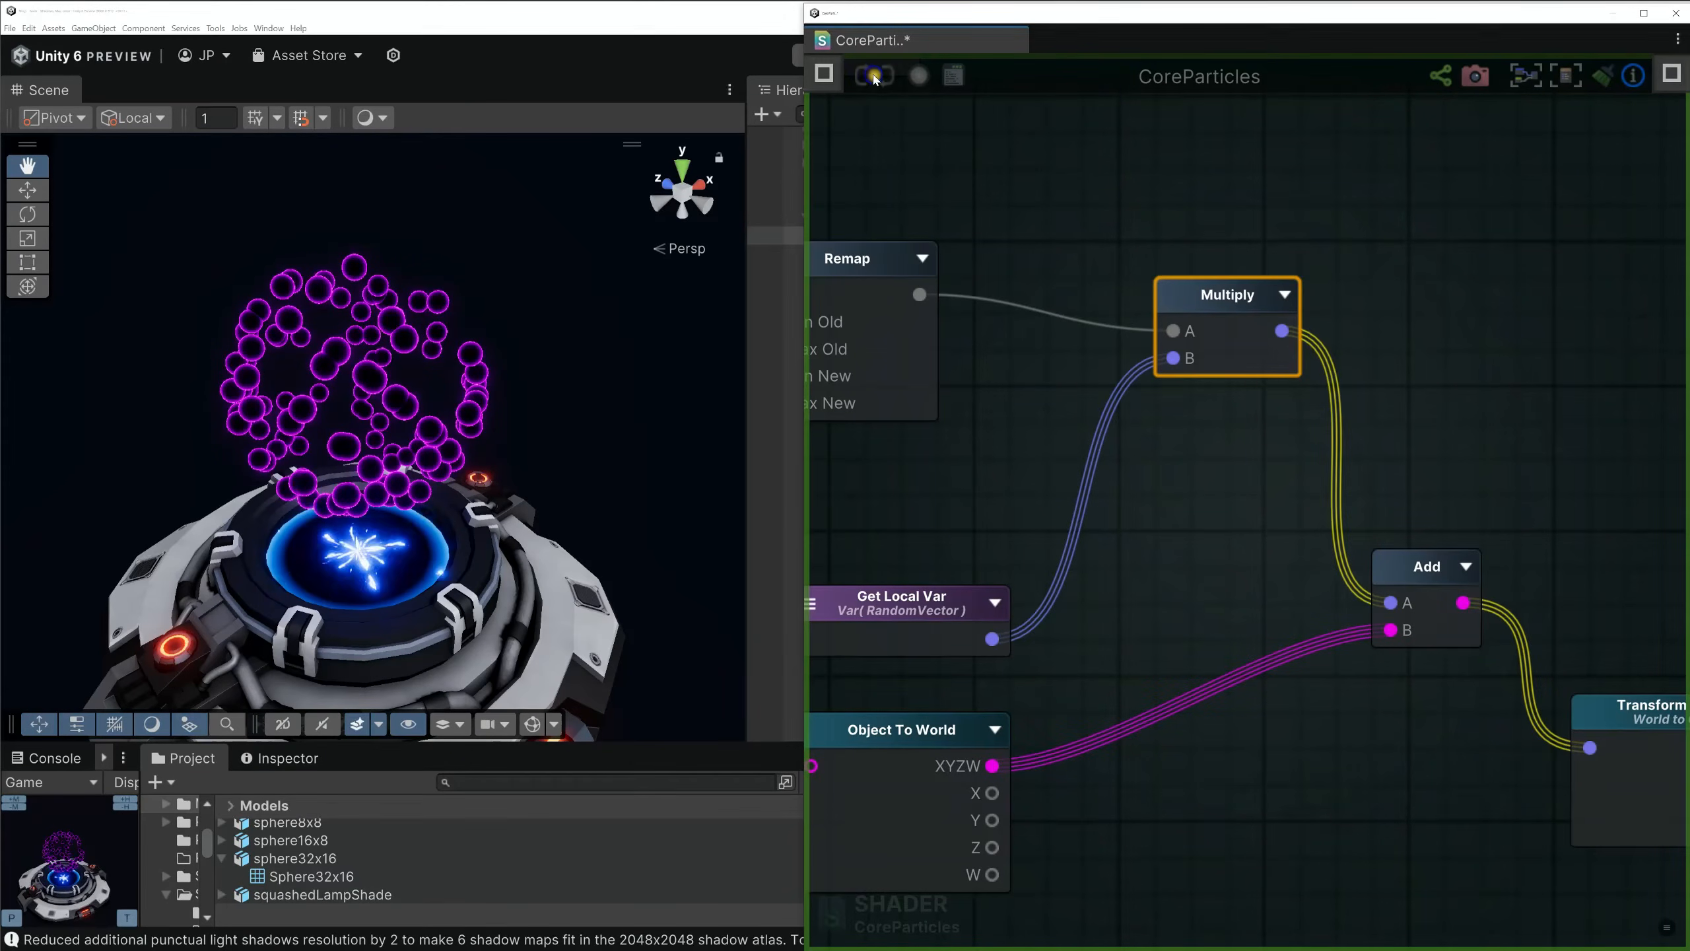
Set the second OffsetMinMax value of the CoreParticles material to 1.62 and OffsetWaveSpeed to 0.56
{"action": "left_click", "coordinate": [1414, 629]}
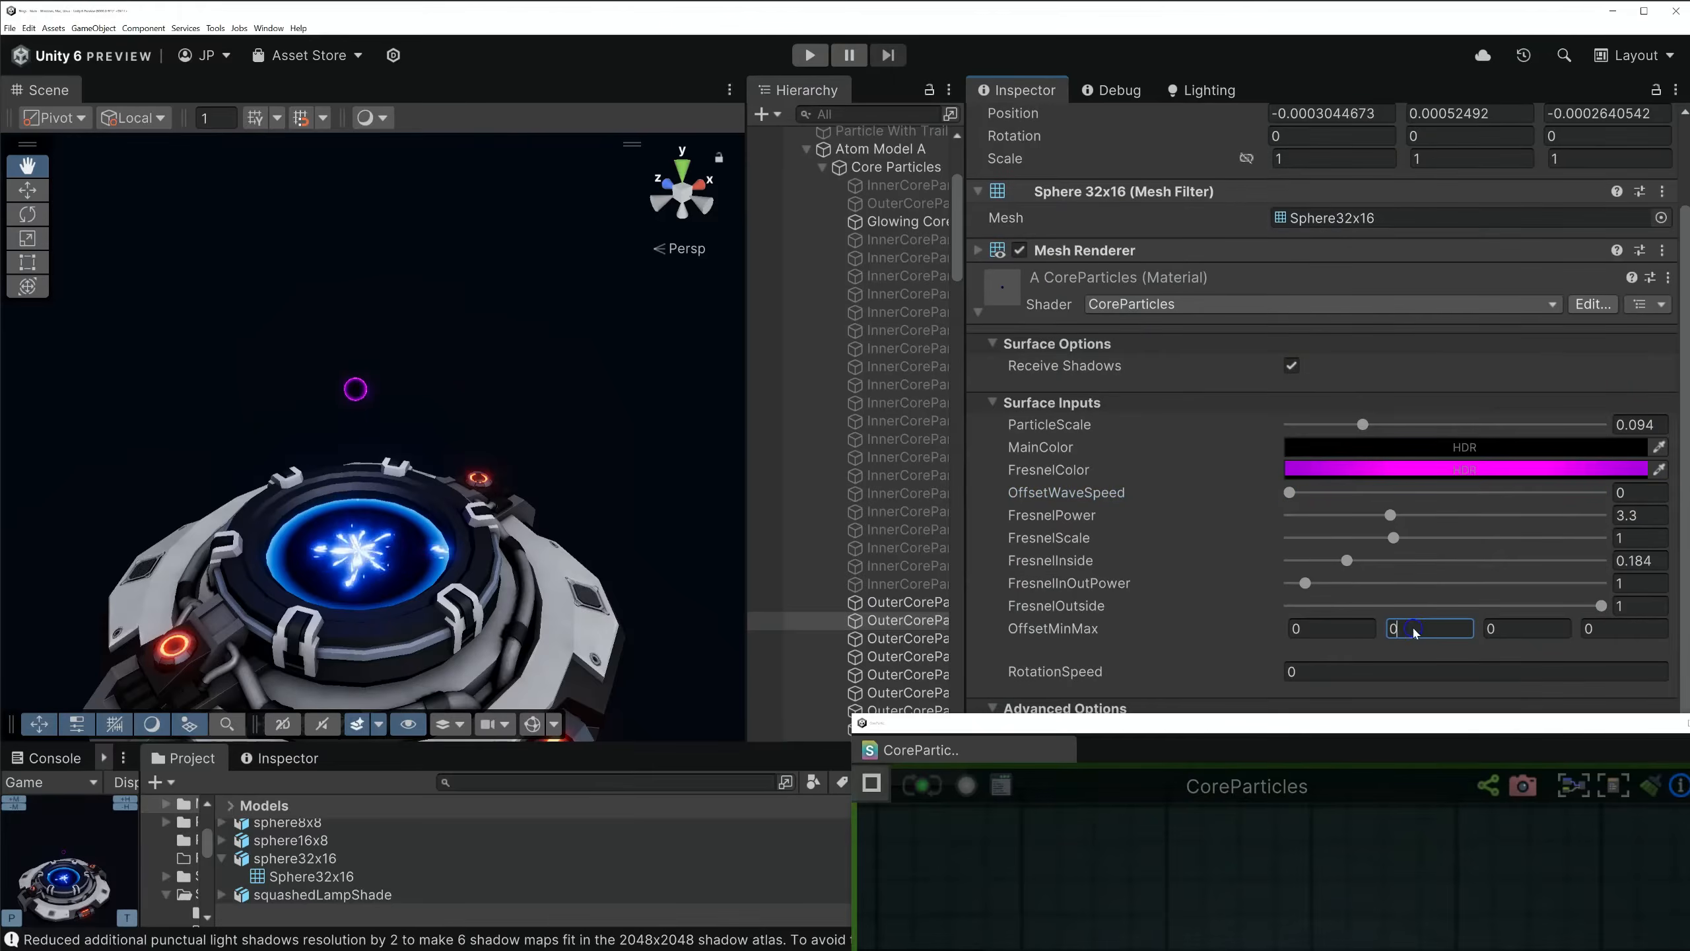
{"action": "type", "text": "1"}
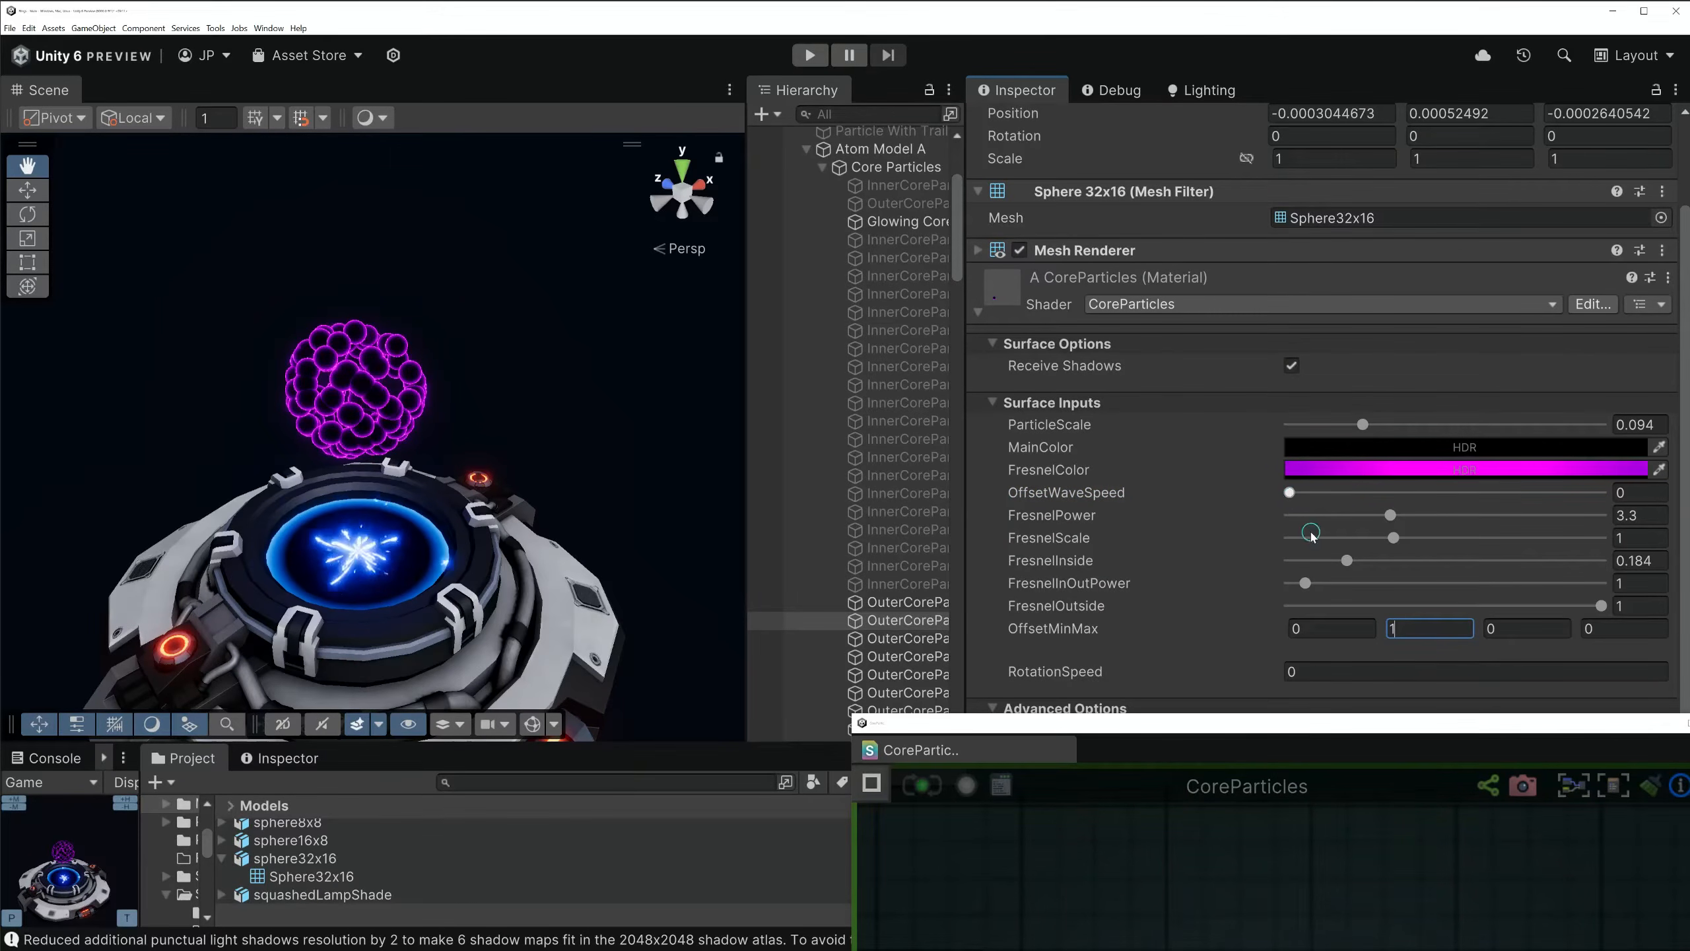
{"action": "type", "text": ".62"}
{"action": "left_click_drag", "start_coordinate": [1291, 494], "coordinate": [1329, 497]}
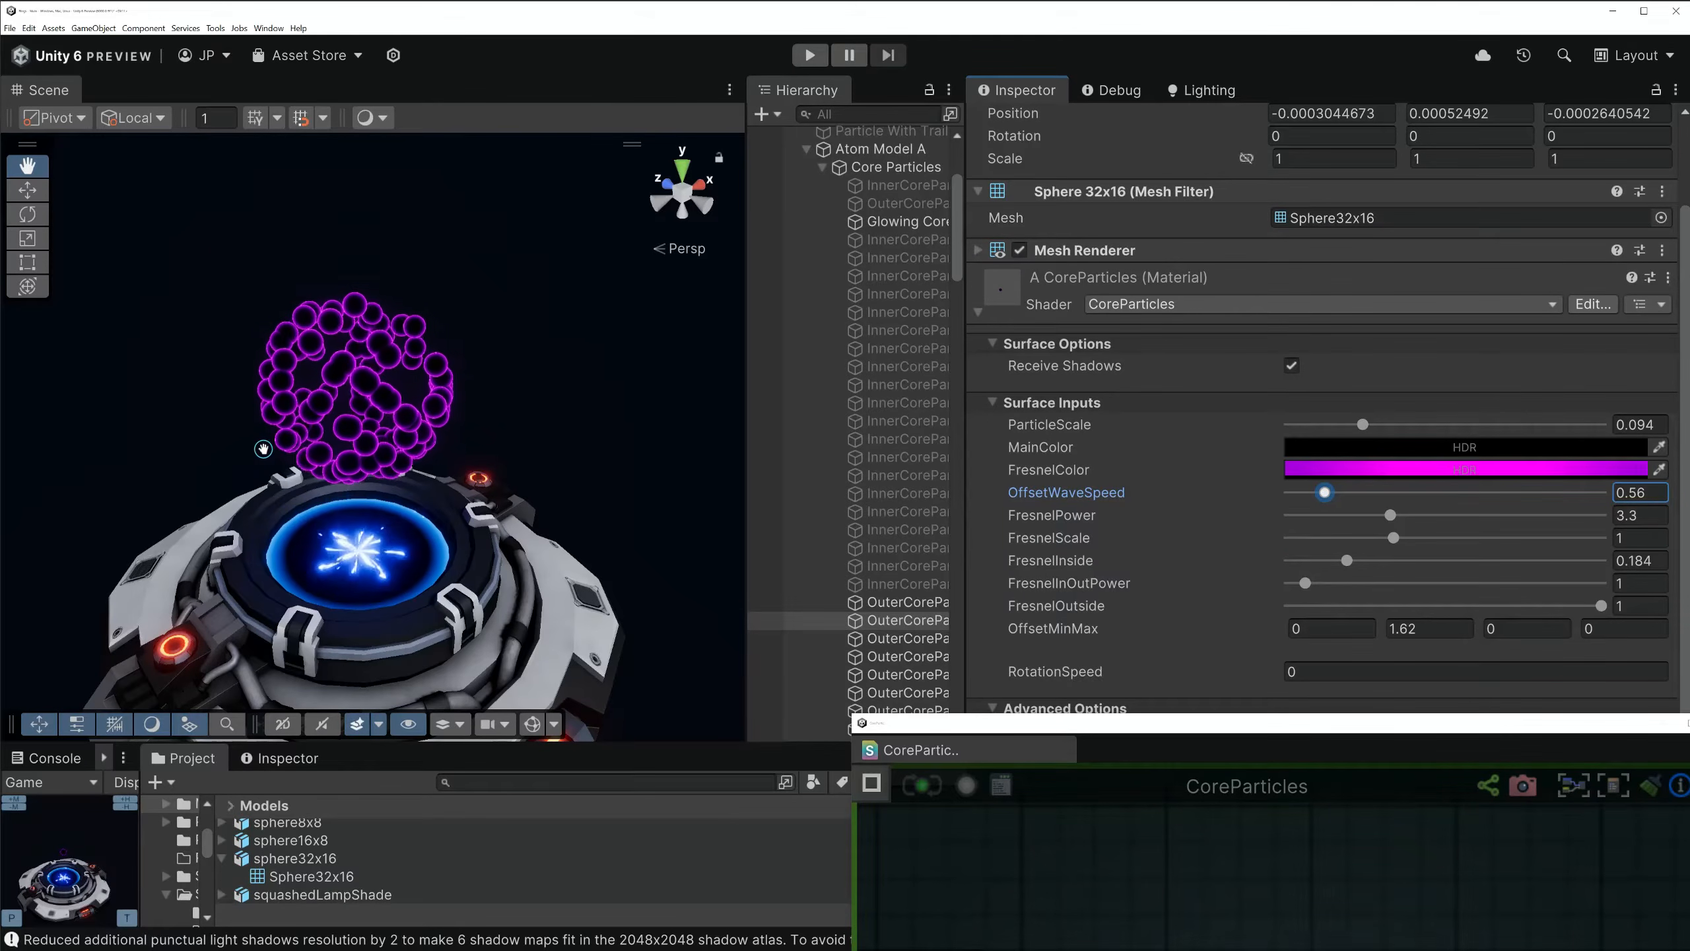
Set the first OffsetMinMax value to 1.24 and raise OffsetWaveSpeed to 2.41
{"action": "left_click", "coordinate": [1290, 630]}
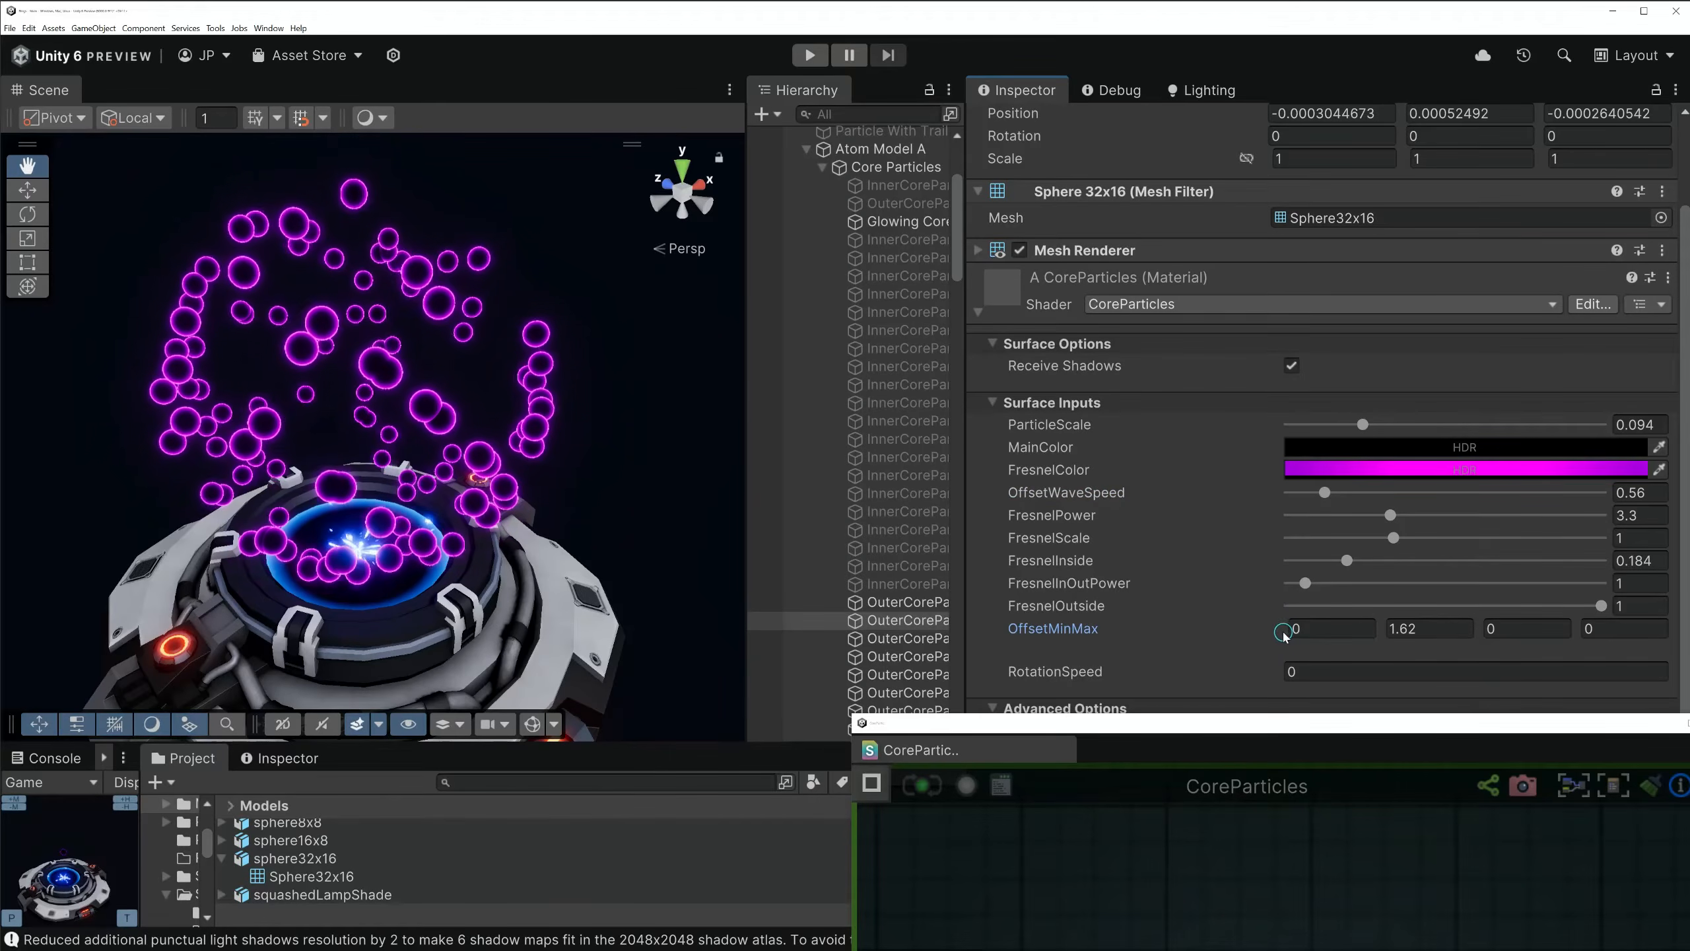
{"action": "left_click", "coordinate": [1293, 632]}
{"action": "left_click_drag", "start_coordinate": [1284, 630], "coordinate": [1337, 636]}
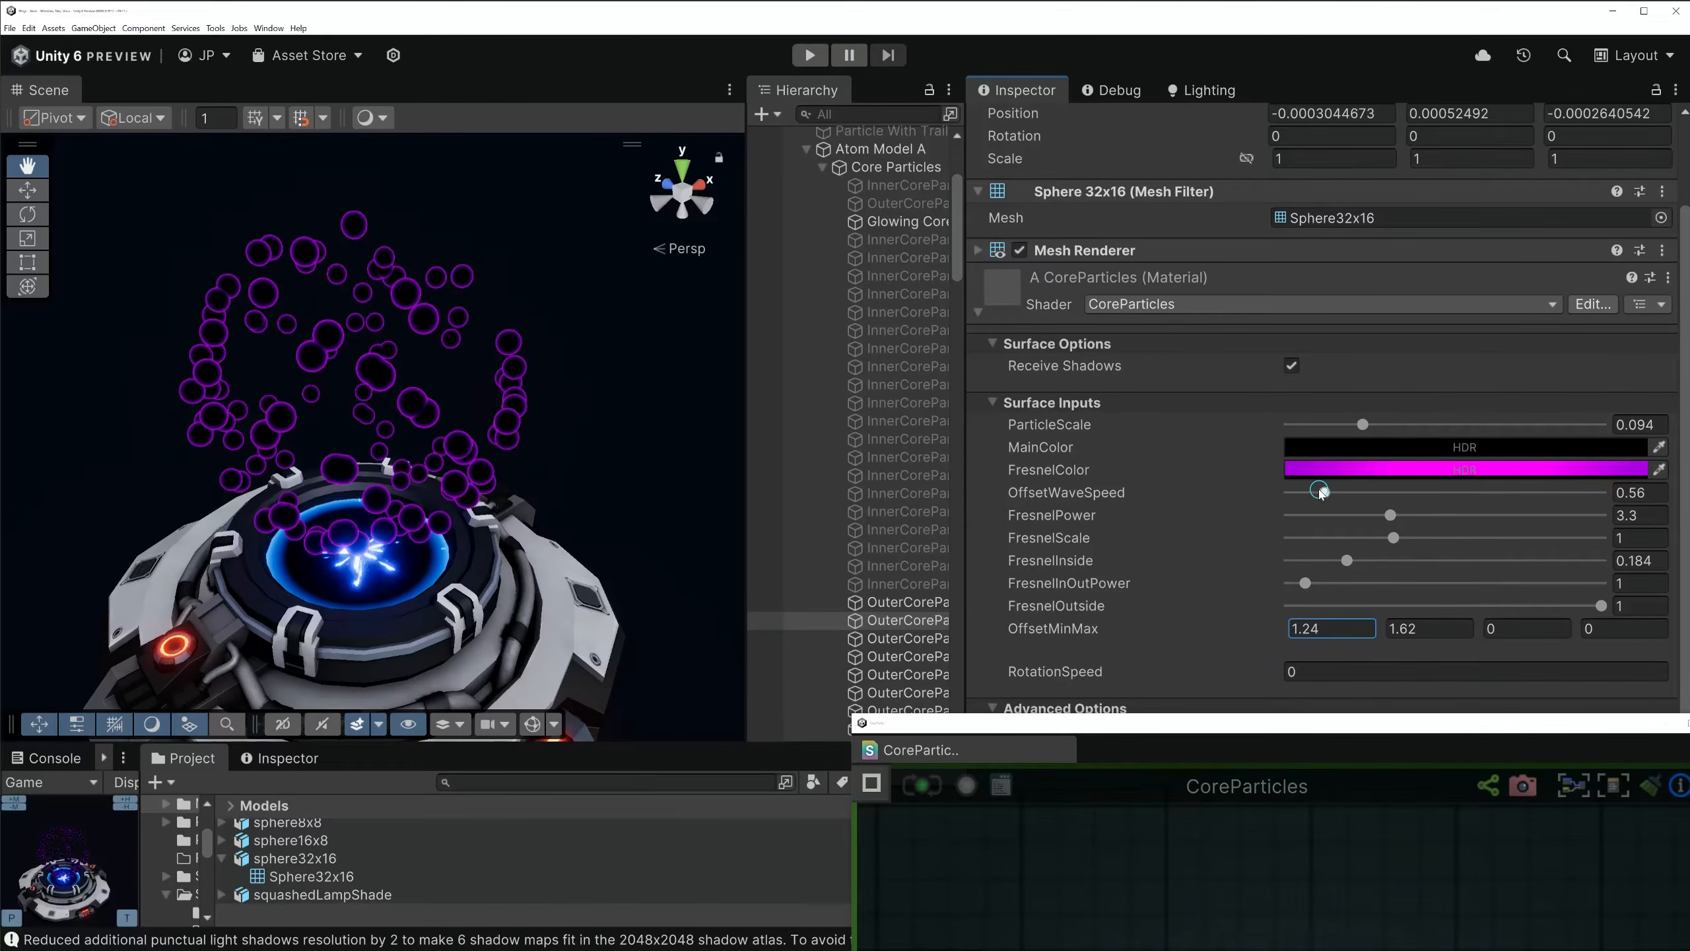
{"action": "left_click_drag", "start_coordinate": [1324, 494], "coordinate": [1440, 493]}
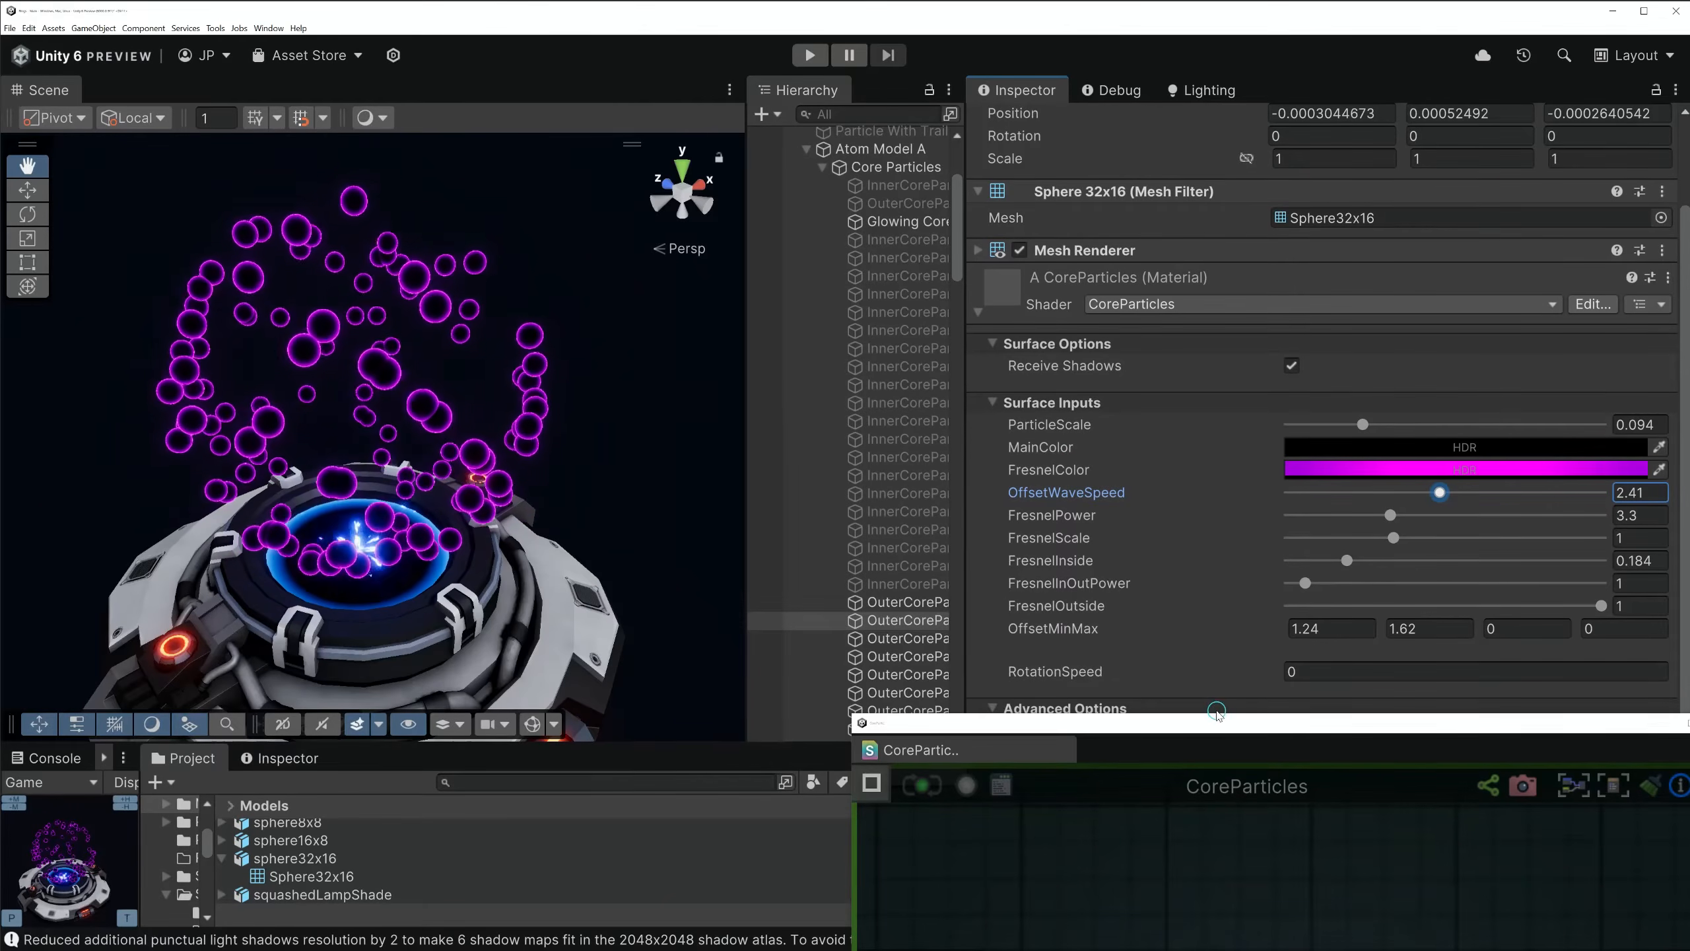
Bring the shader graph window back and rearrange the RandomX1, Multiply and Add nodes beneath OffsetWaveSpeed and Time
{"action": "left_click_drag", "start_coordinate": [1206, 730], "coordinate": [1100, 41]}
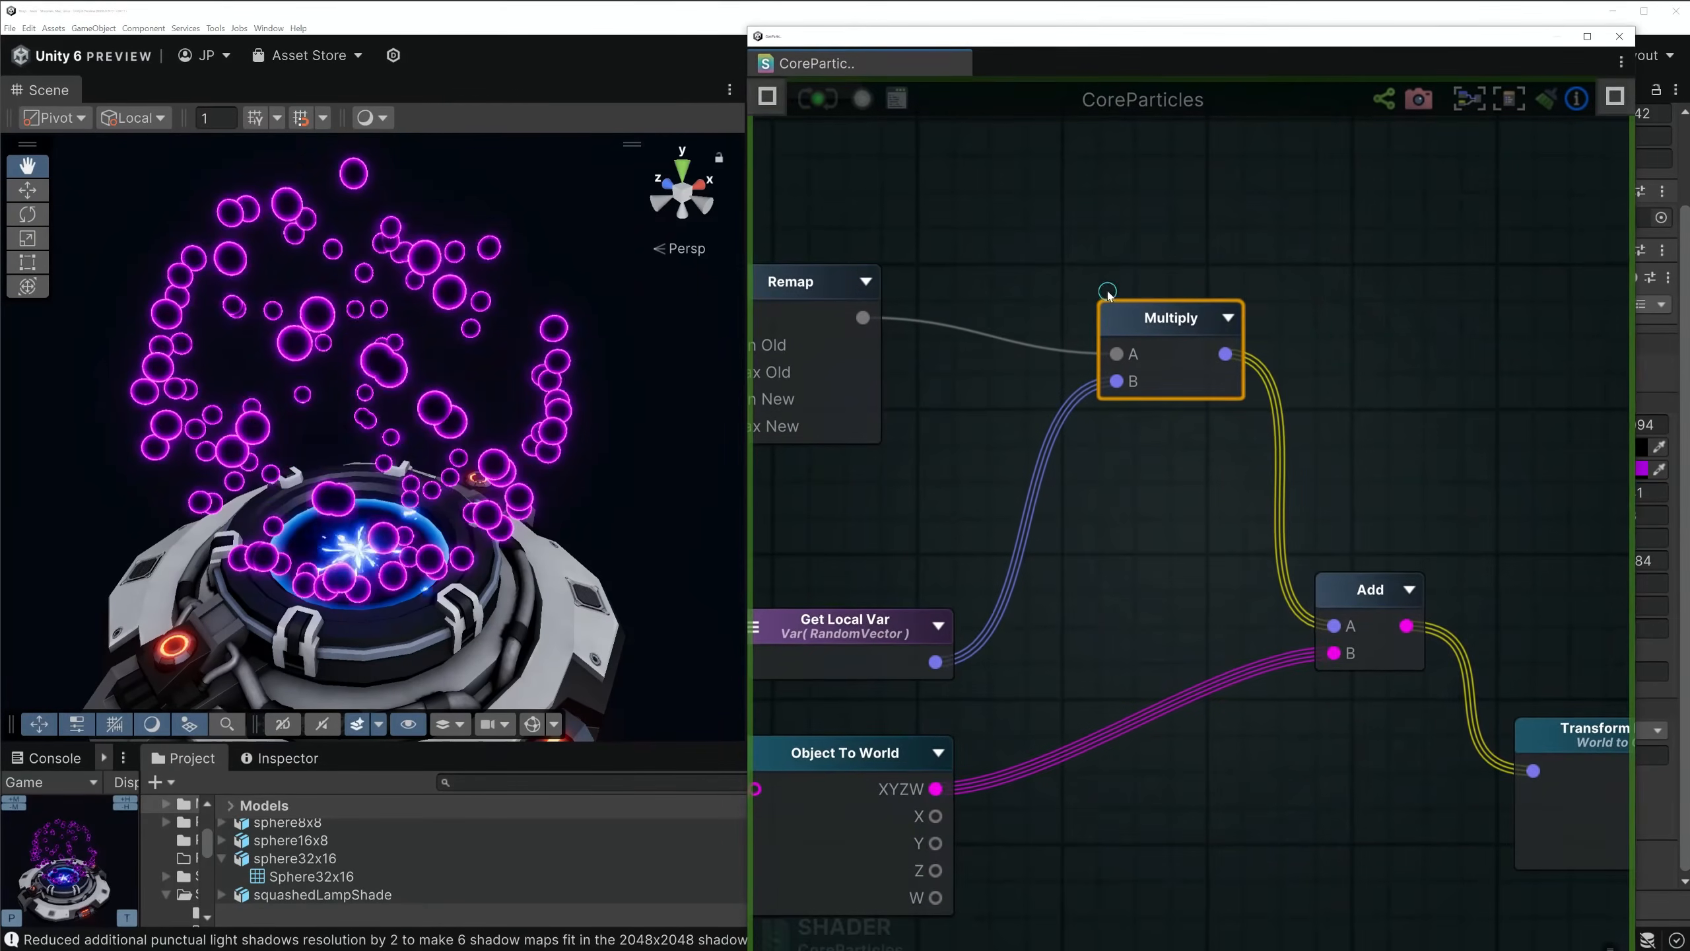
{"action": "scroll", "coordinate": [959, 398], "scroll_direction": "down", "scroll_amount": 2}
{"action": "middle_click_drag", "start_coordinate": [959, 398], "coordinate": [1212, 474]}
{"action": "middle_click_drag", "start_coordinate": [905, 414], "coordinate": [1073, 423]}
{"action": "middle_click_drag", "start_coordinate": [858, 460], "coordinate": [1034, 472]}
{"action": "left_click_drag", "start_coordinate": [985, 574], "coordinate": [993, 445]}
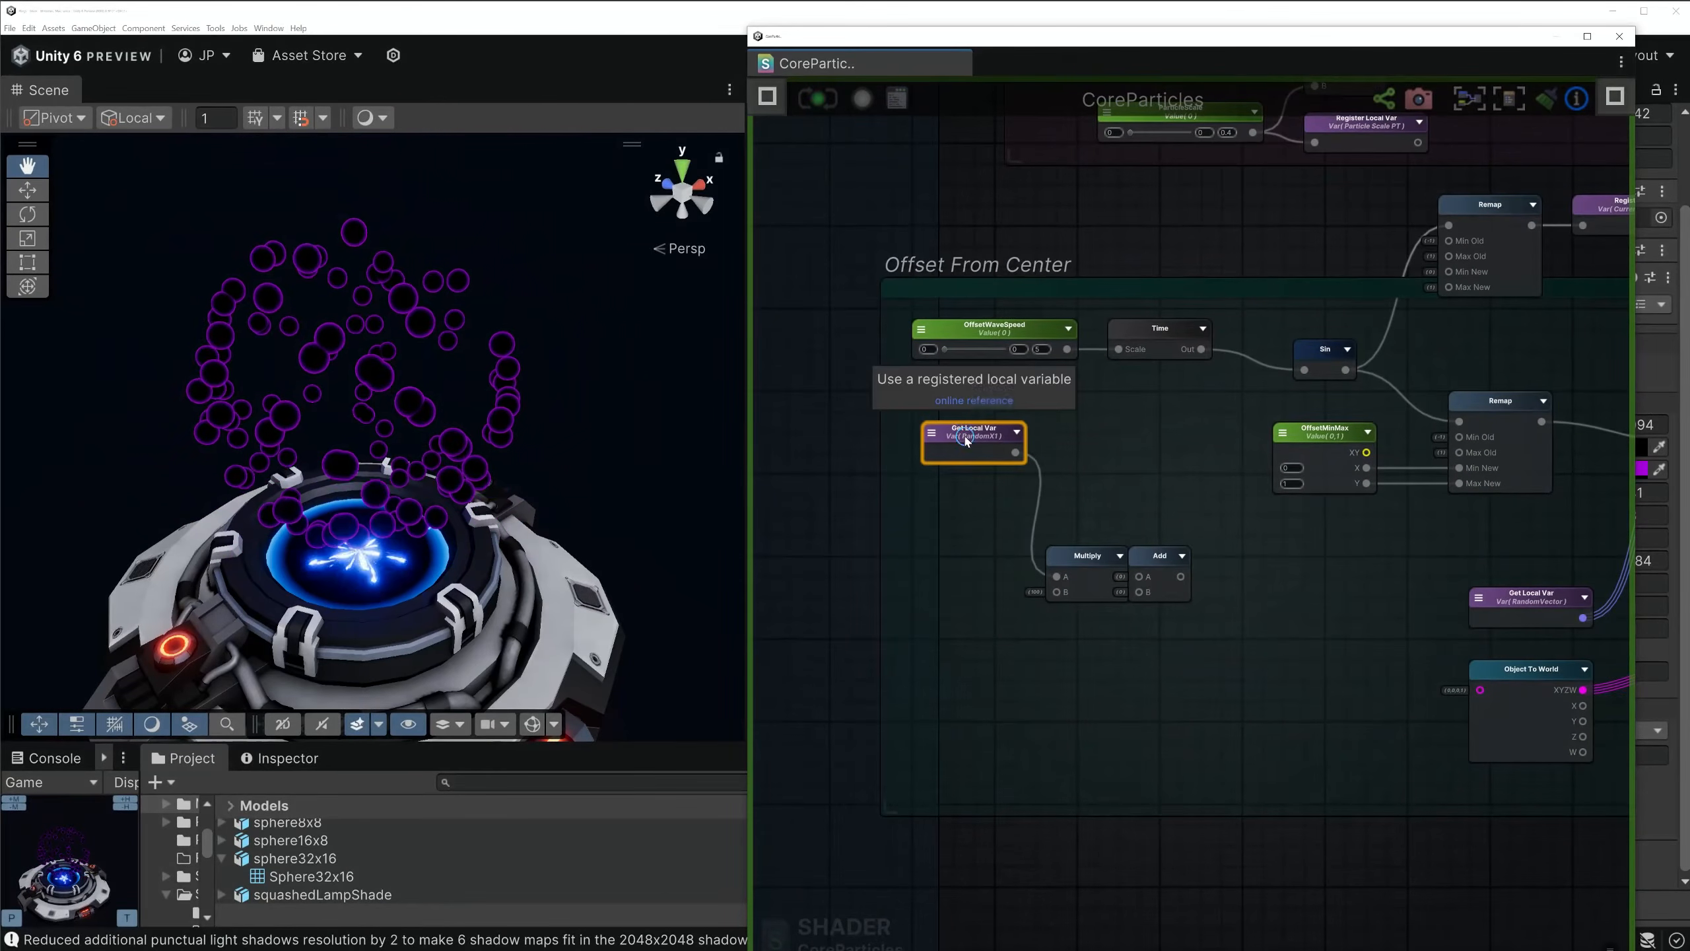
{"action": "scroll", "coordinate": [993, 445], "scroll_direction": "up", "scroll_amount": 4}
{"action": "left_click_drag", "start_coordinate": [1282, 662], "coordinate": [1378, 521]}
{"action": "left_click", "coordinate": [1189, 665]}
{"action": "left_click_drag", "start_coordinate": [1189, 664], "coordinate": [1218, 454]}
{"action": "middle_click_drag", "start_coordinate": [969, 486], "coordinate": [927, 518]}
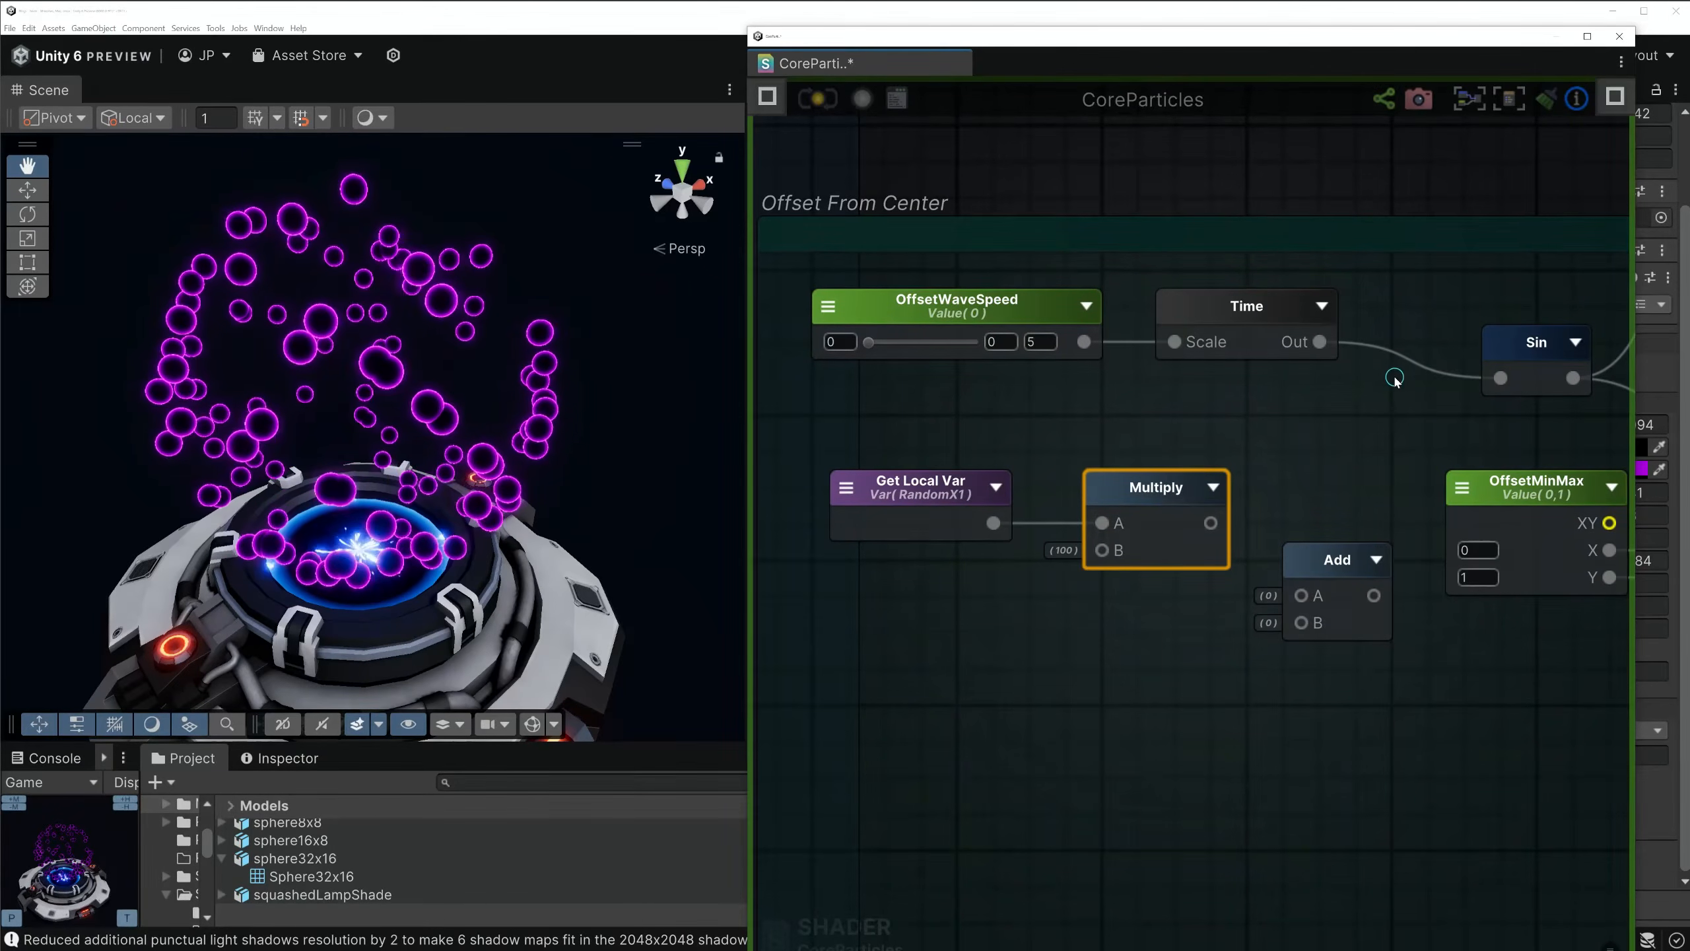
Place the Add node beside Multiply and connect the Time output to its input A and the Multiply output to B
{"action": "middle_click_drag", "start_coordinate": [1419, 478], "coordinate": [1333, 565]}
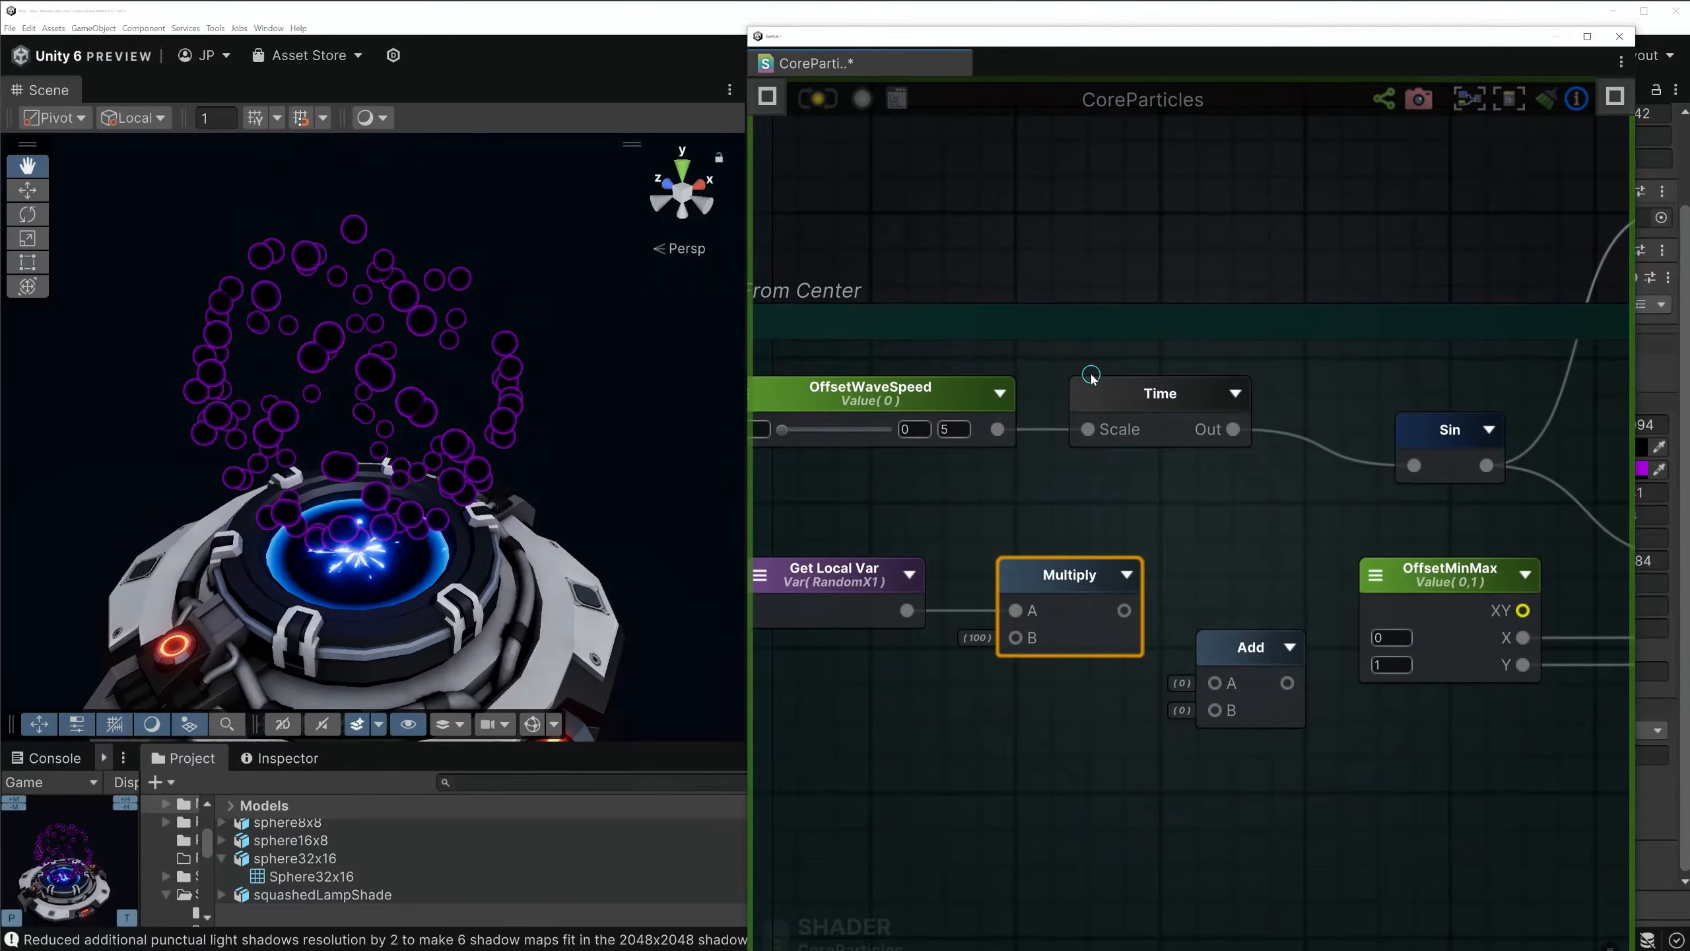
{"action": "left_click_drag", "start_coordinate": [1236, 646], "coordinate": [1217, 536]}
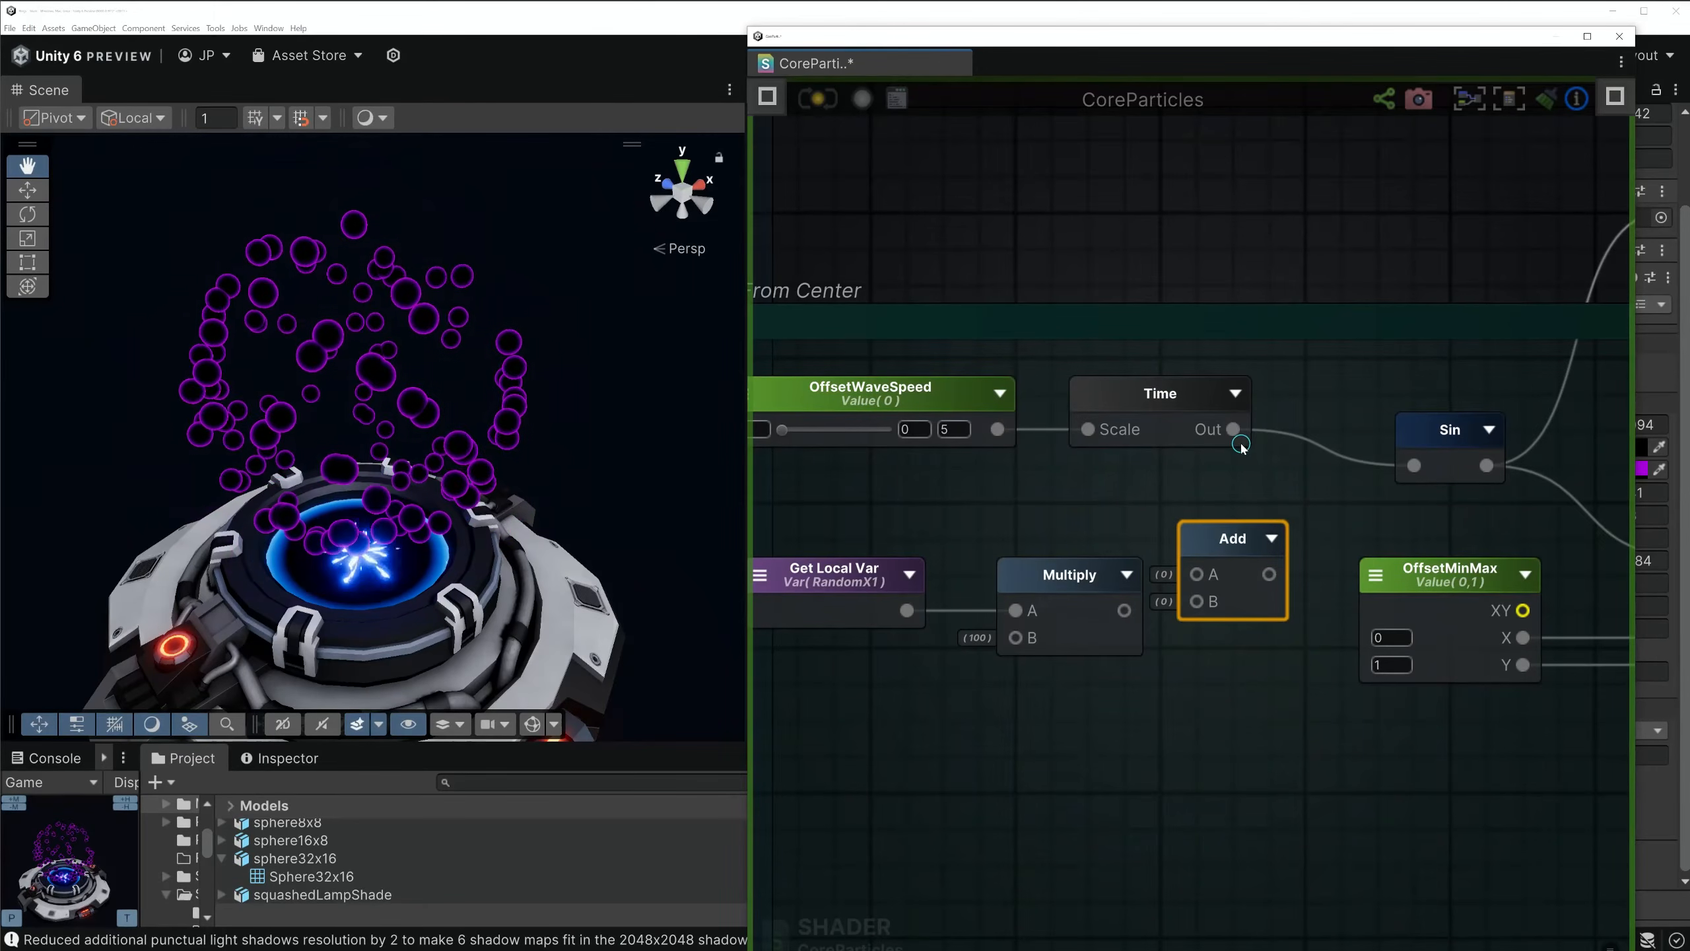
{"action": "left_click_drag", "start_coordinate": [1236, 434], "coordinate": [1209, 599]}
{"action": "middle_click_drag", "start_coordinate": [1376, 579], "coordinate": [1175, 589]}
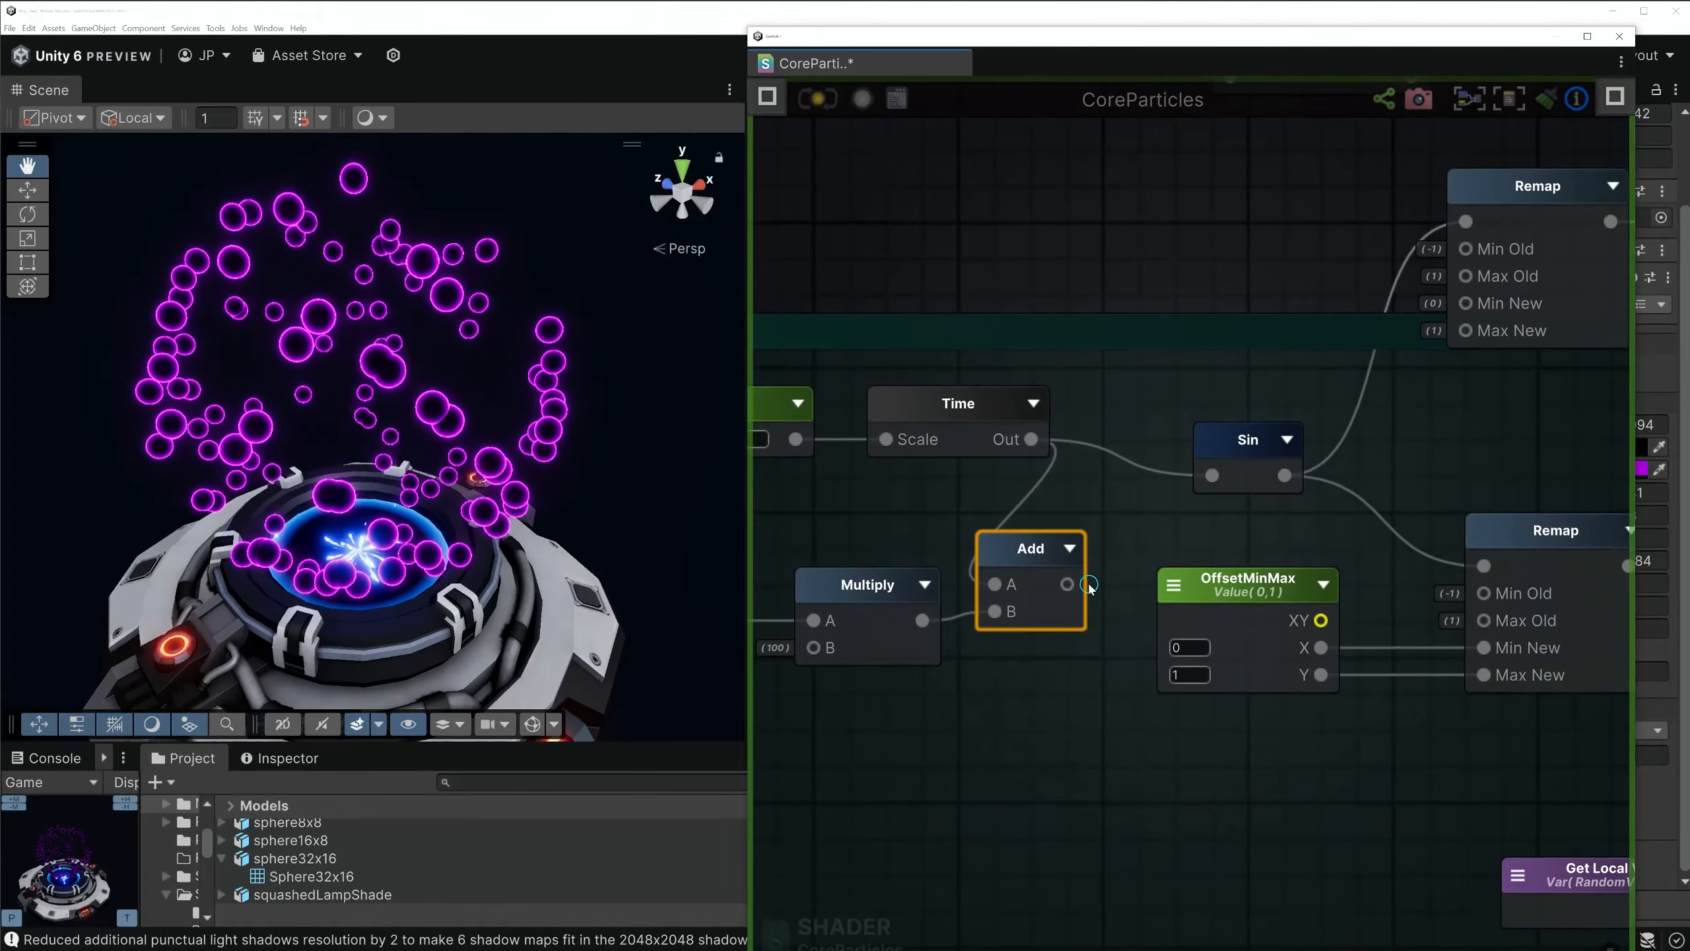
Connect the Add output to the Sin input, place the Add node nearer to Sin and update the shader
{"action": "left_click_drag", "start_coordinate": [1091, 584], "coordinate": [1211, 475]}
{"action": "left_click_drag", "start_coordinate": [1053, 550], "coordinate": [1090, 513]}
{"action": "left_click", "coordinate": [813, 99]}
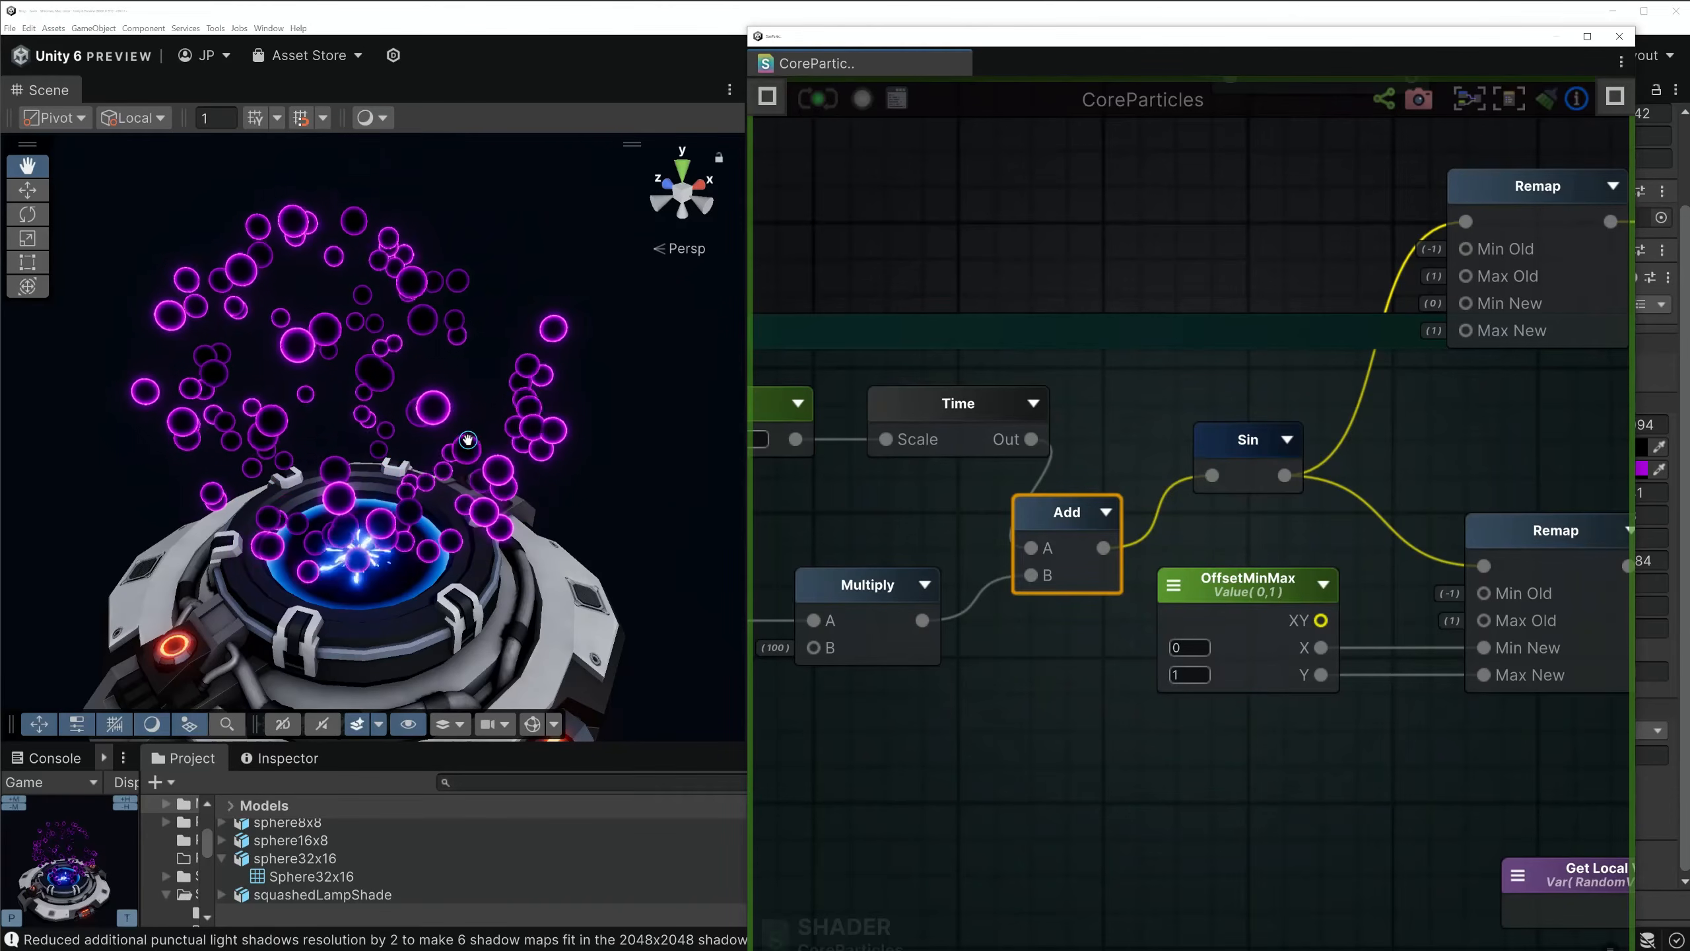
{"action": "middle_click_drag", "start_coordinate": [855, 528], "coordinate": [1189, 548]}
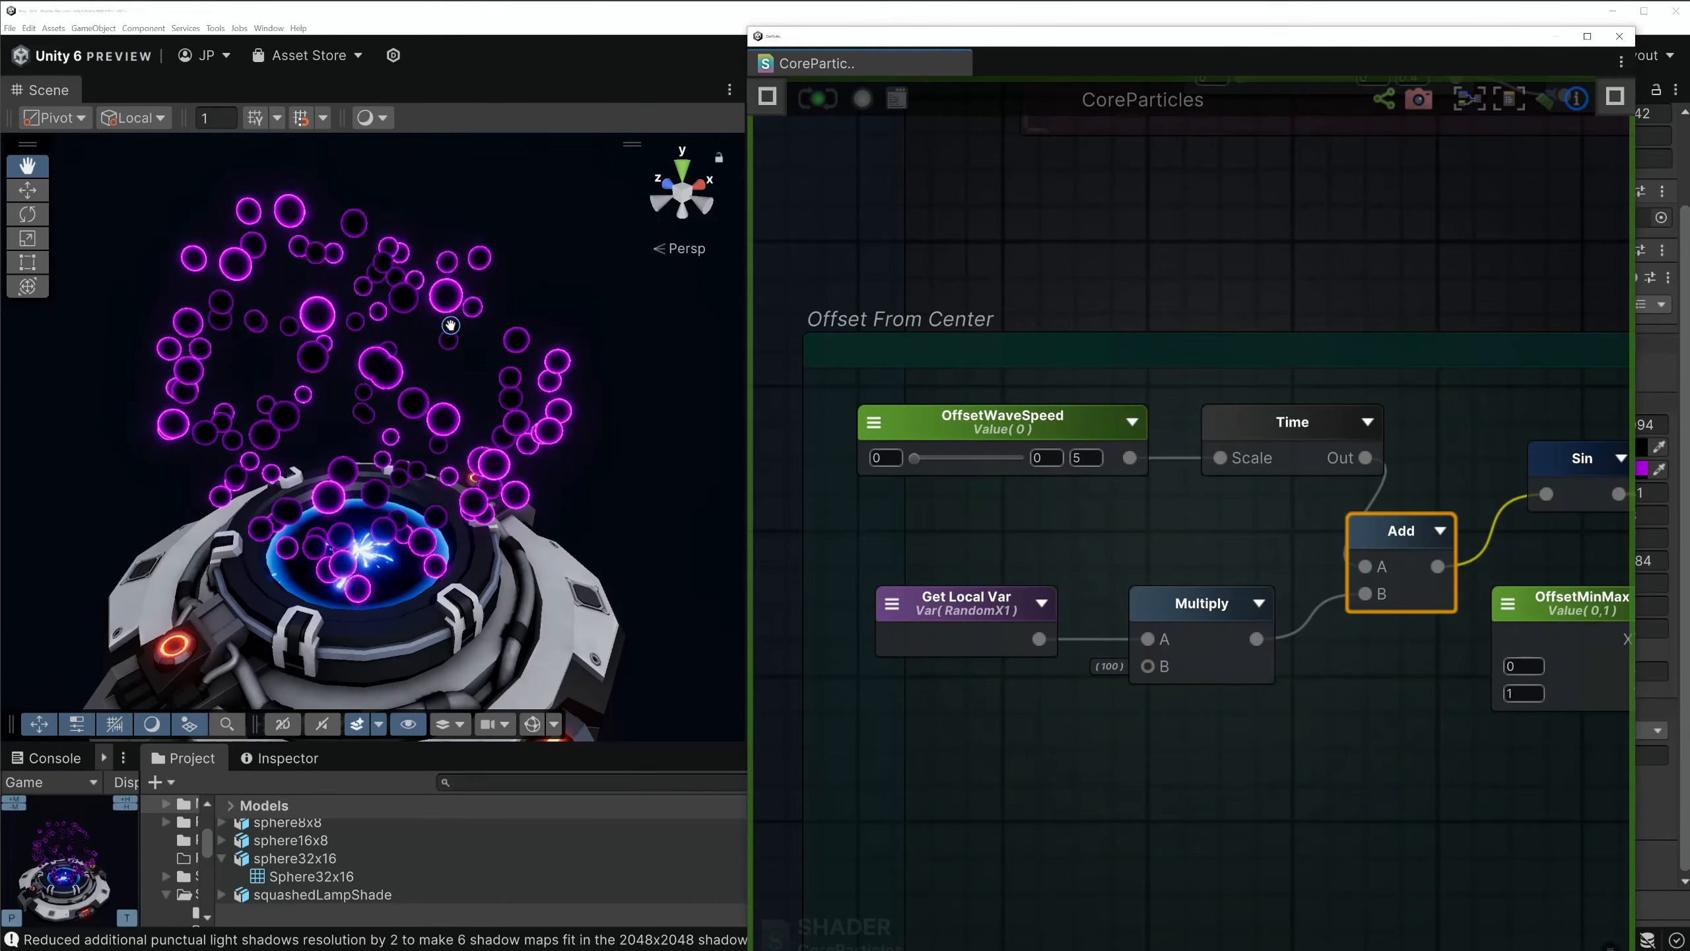
Move the shader graph window off the material settings and lower the first OffsetMinMax value to -0.73
{"action": "left_click_drag", "start_coordinate": [985, 40], "coordinate": [975, 878]}
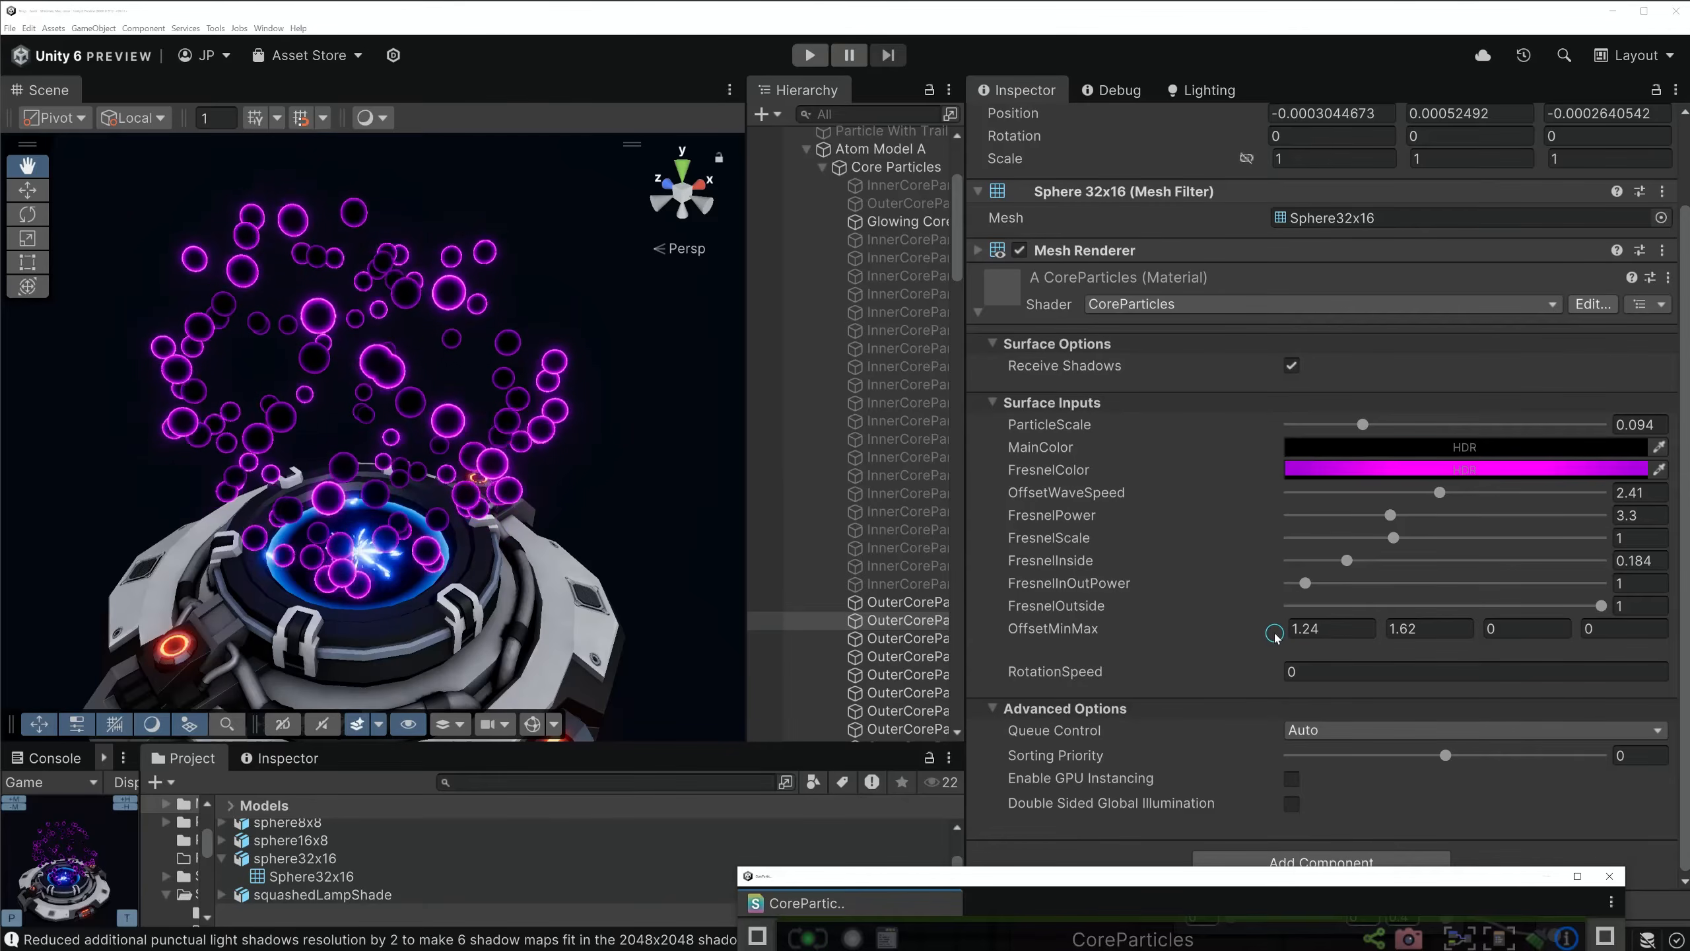
{"action": "left_click_drag", "start_coordinate": [1289, 628], "coordinate": [1197, 636]}
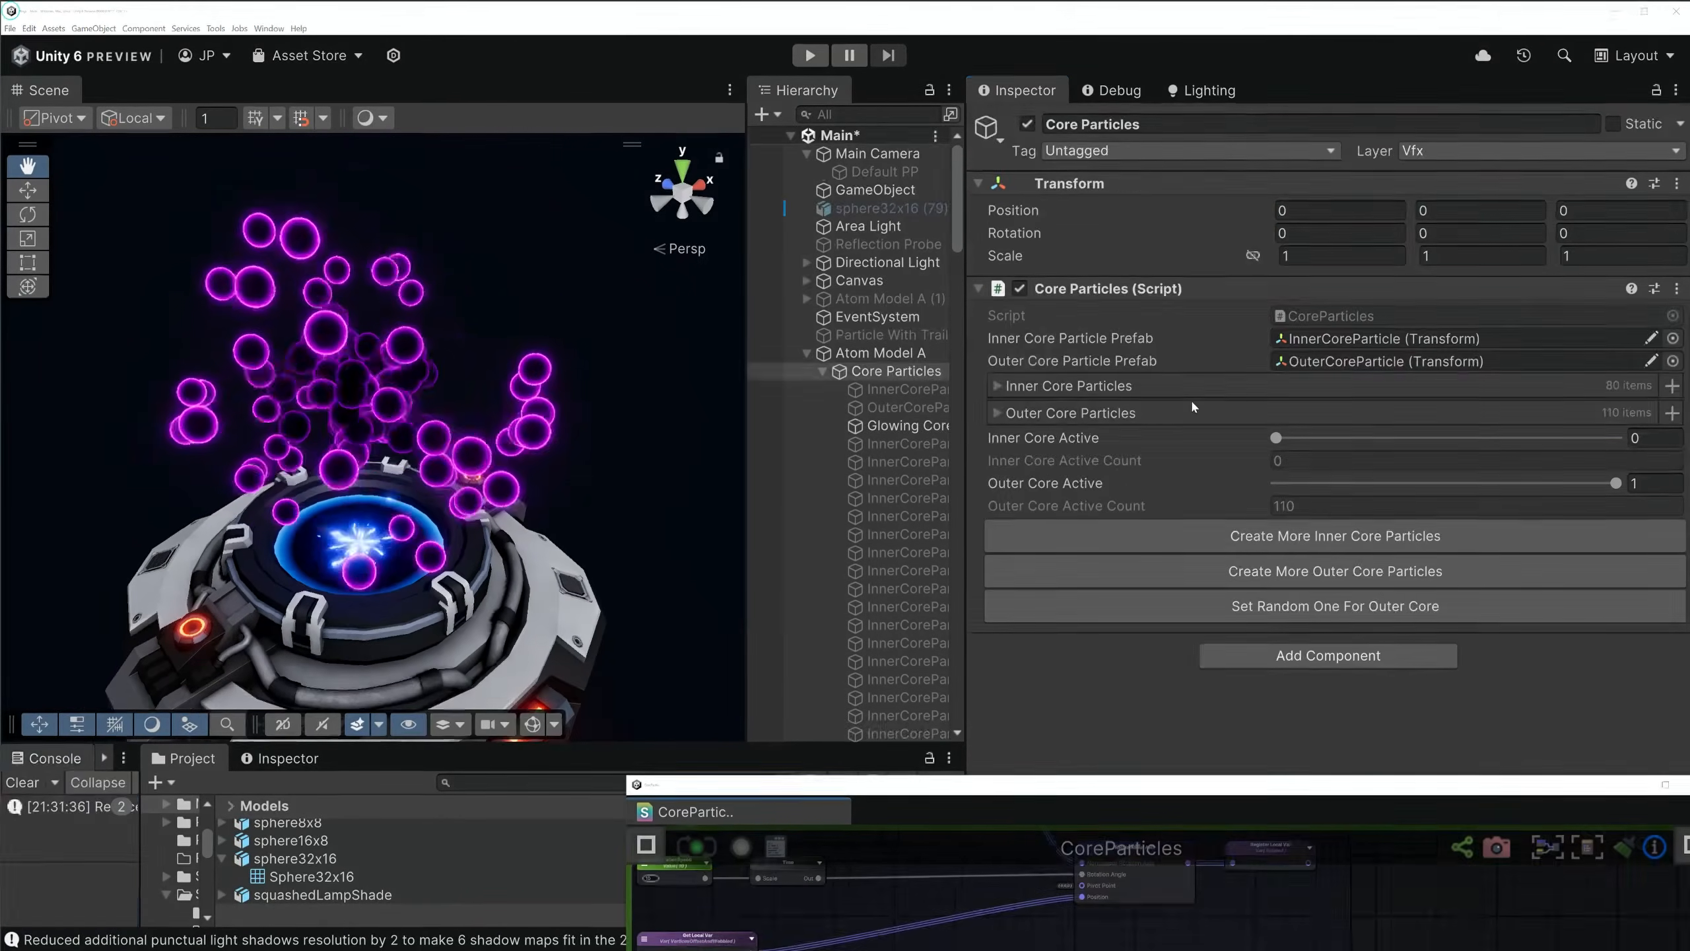
Reduce Outer Core Active to 0.017 on the Core Particles script and select the second active outer core particle
{"action": "left_click_drag", "start_coordinate": [1616, 484], "coordinate": [1270, 518]}
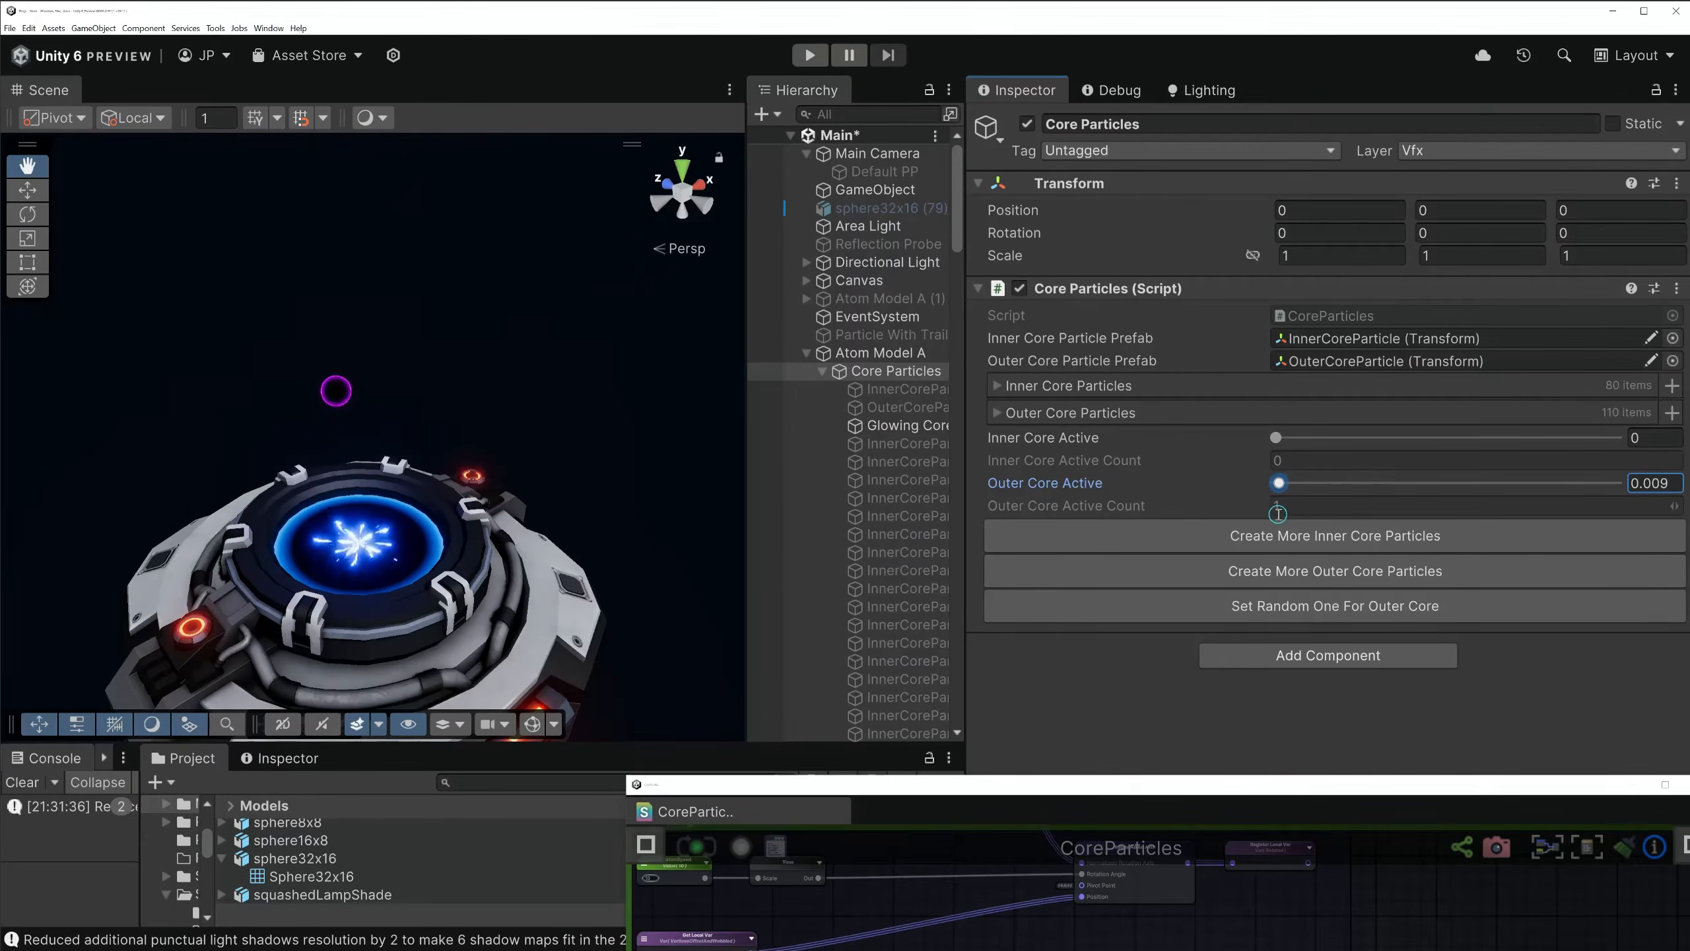
{"action": "scroll", "coordinate": [884, 399], "scroll_direction": "down", "scroll_amount": 5}
{"action": "left_click", "coordinate": [905, 551]}
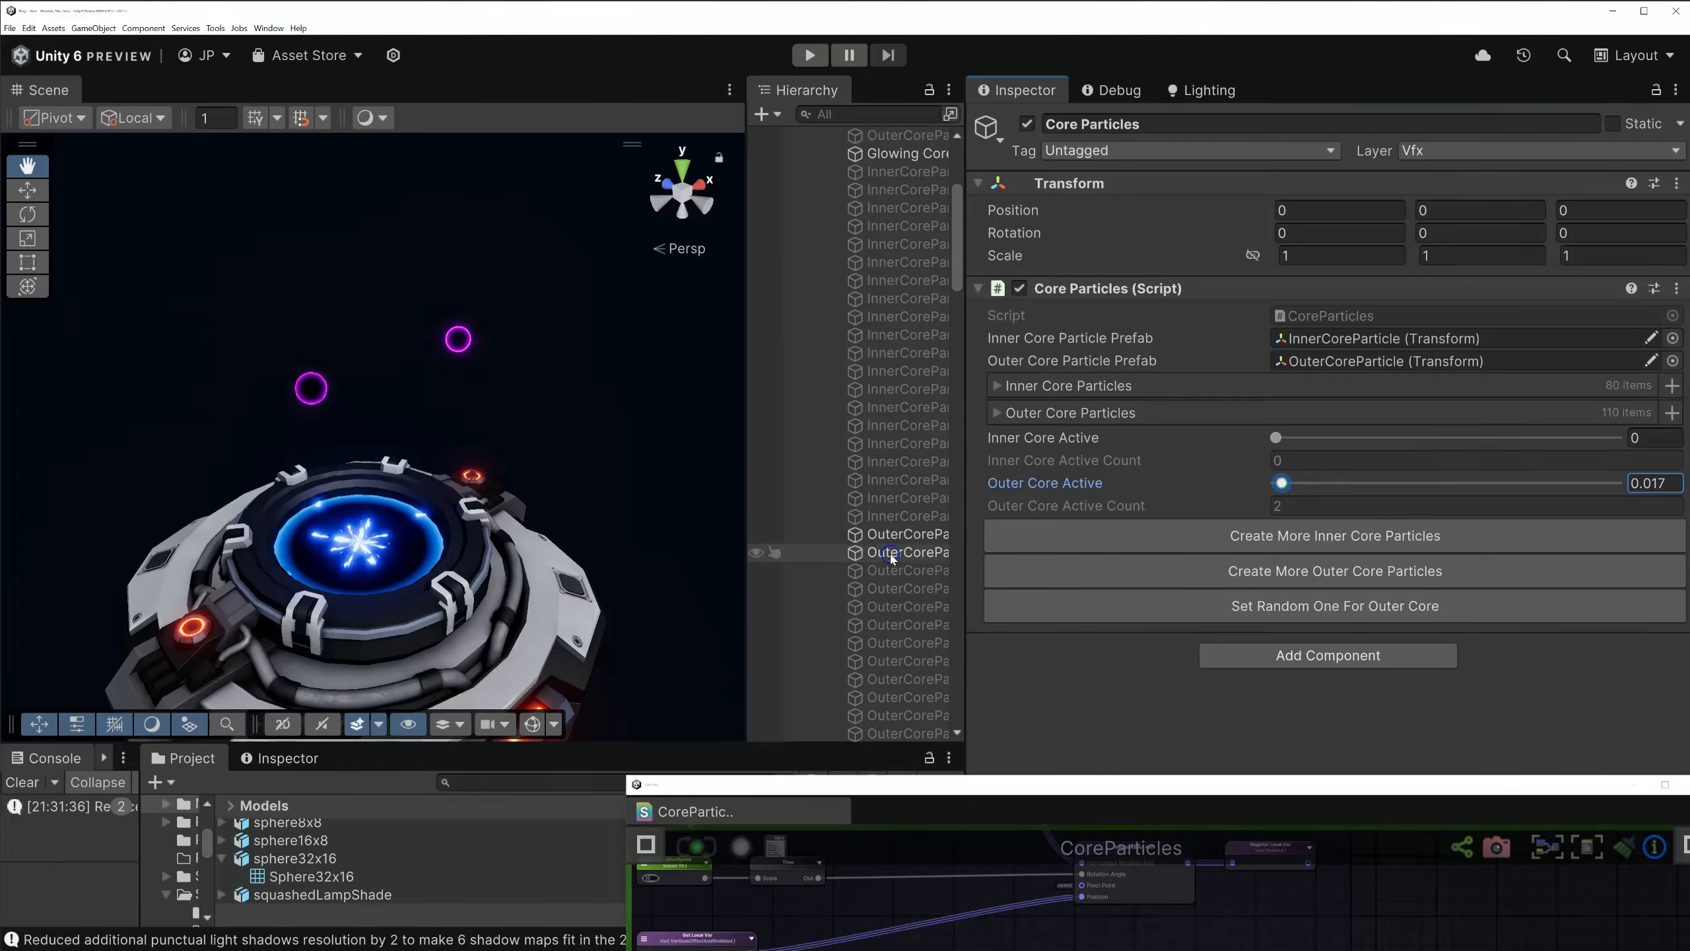
Set ParticleScale to 0.263 and the first two OffsetMinMax values to 0.2, viewing the particles closer
{"action": "scroll", "coordinate": [1406, 466], "scroll_direction": "down", "scroll_amount": 2}
{"action": "left_click_drag", "start_coordinate": [1383, 429], "coordinate": [1495, 426]}
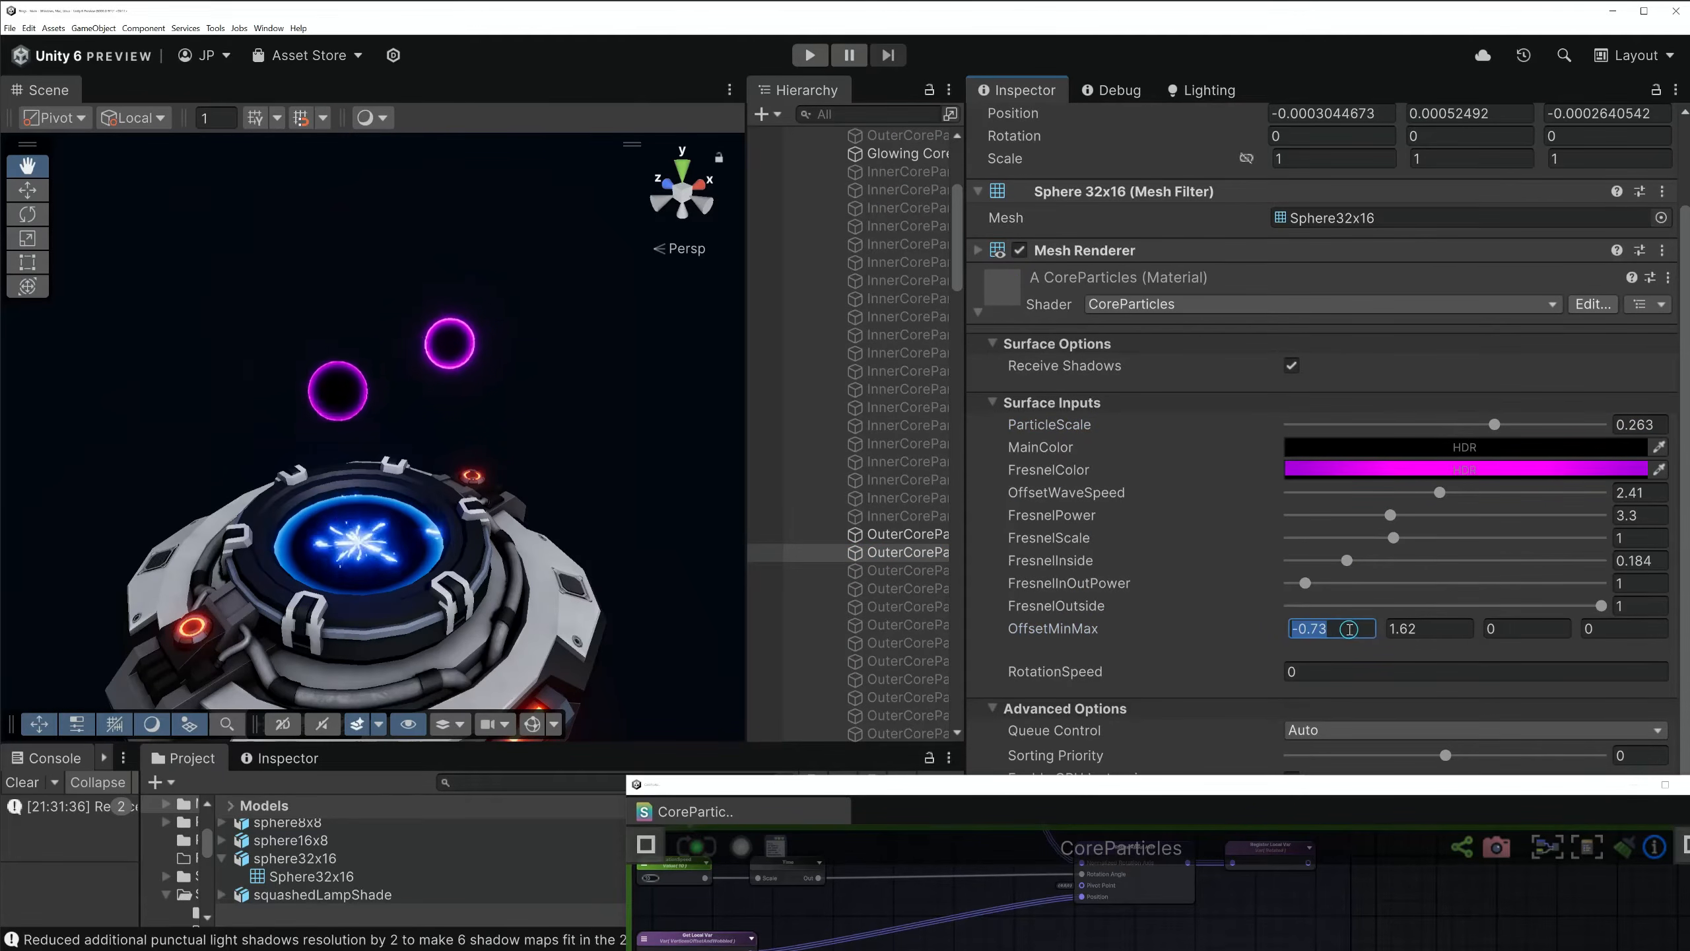
{"action": "type", "text": "0.2"}
{"action": "left_click", "coordinate": [1437, 630]}
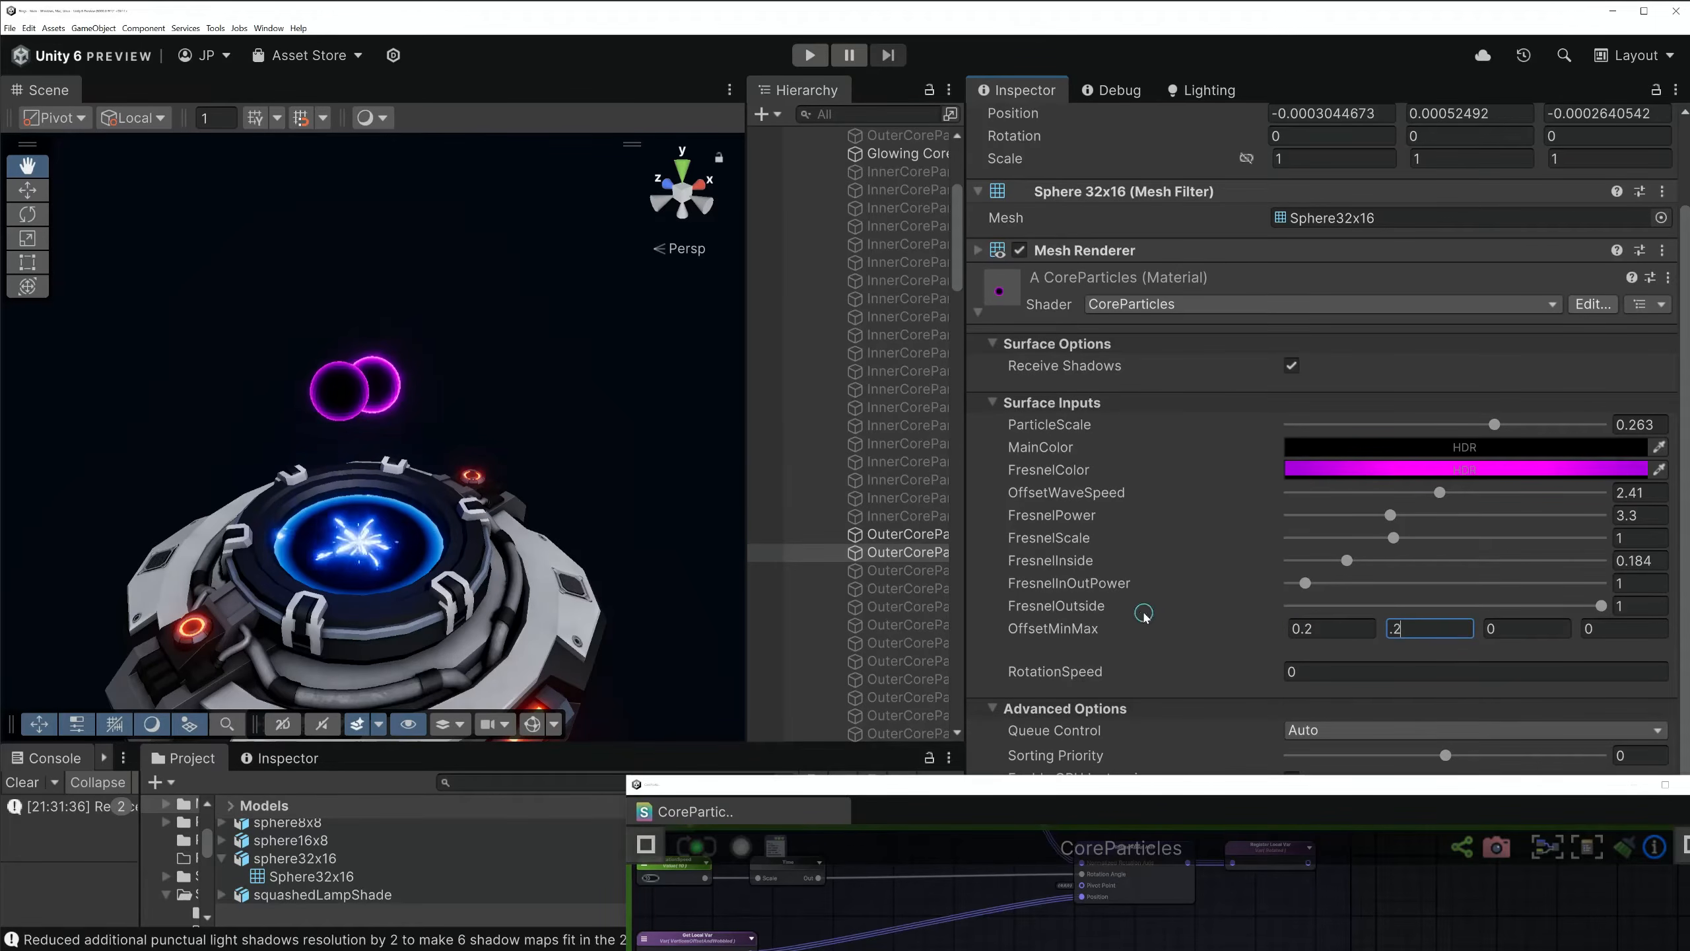
{"action": "scroll", "coordinate": [595, 349], "scroll_direction": "up", "scroll_amount": 3}
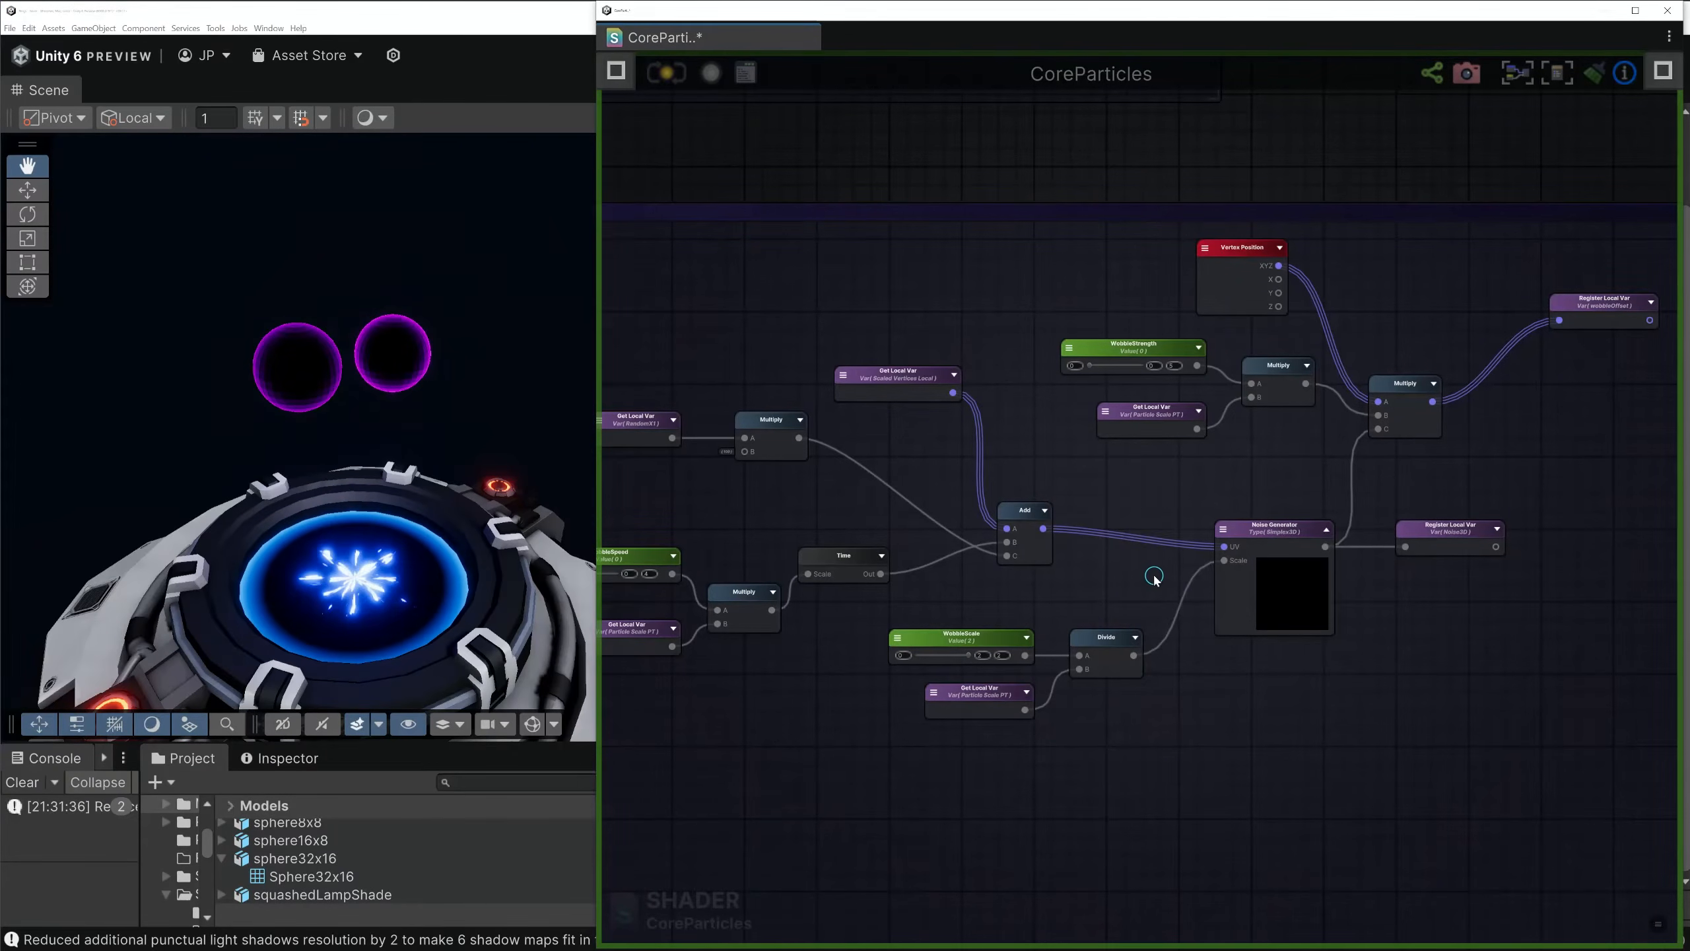
Connect the Noise3D local variable to the Color input of the CoreParticles output node and update the shader
{"action": "scroll", "coordinate": [1153, 576], "scroll_direction": "up", "scroll_amount": 5}
{"action": "left_click", "coordinate": [1101, 536]}
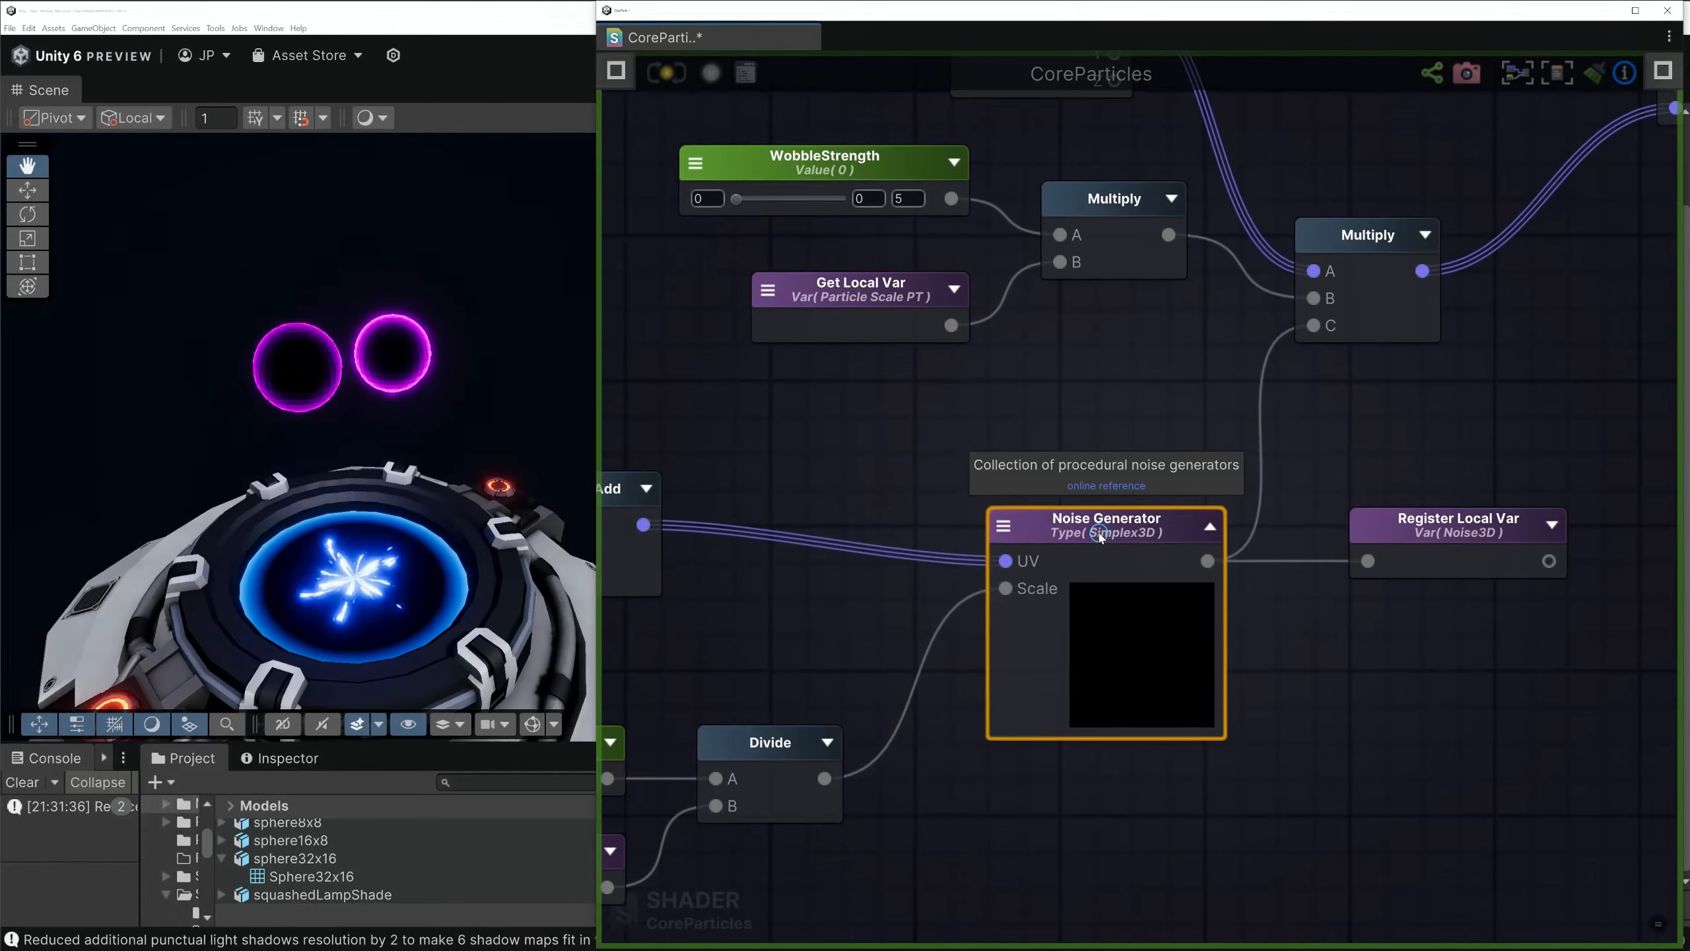
{"action": "middle_click_drag", "start_coordinate": [1492, 617], "coordinate": [1287, 659]}
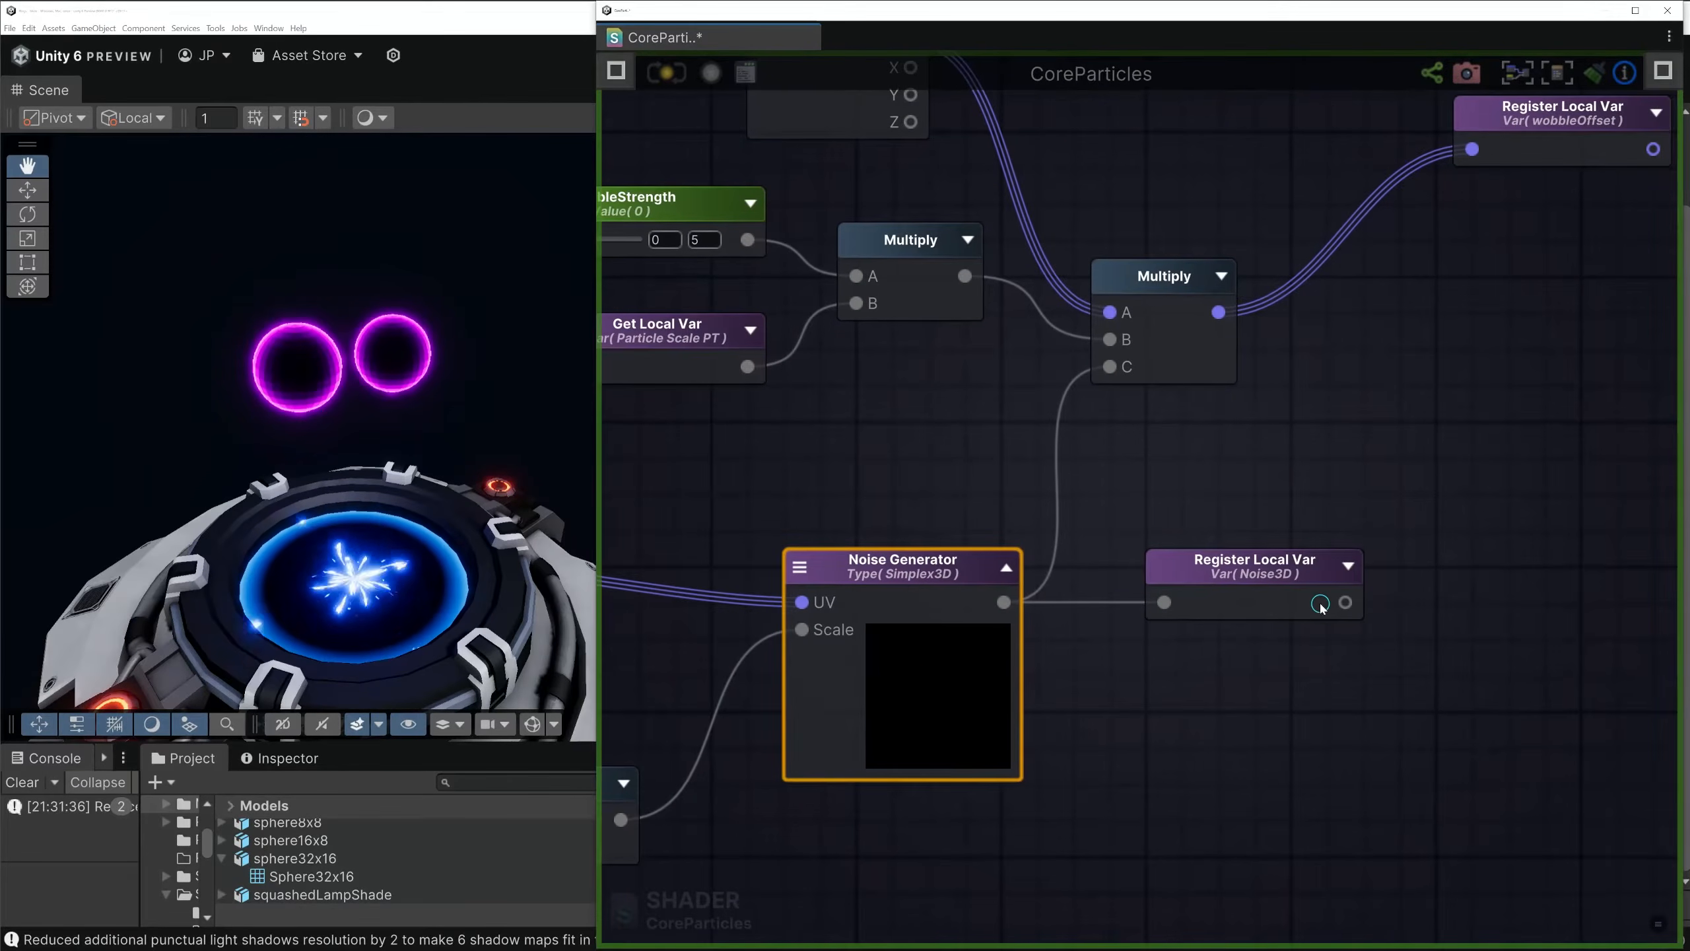
{"action": "left_click", "coordinate": [1260, 582]}
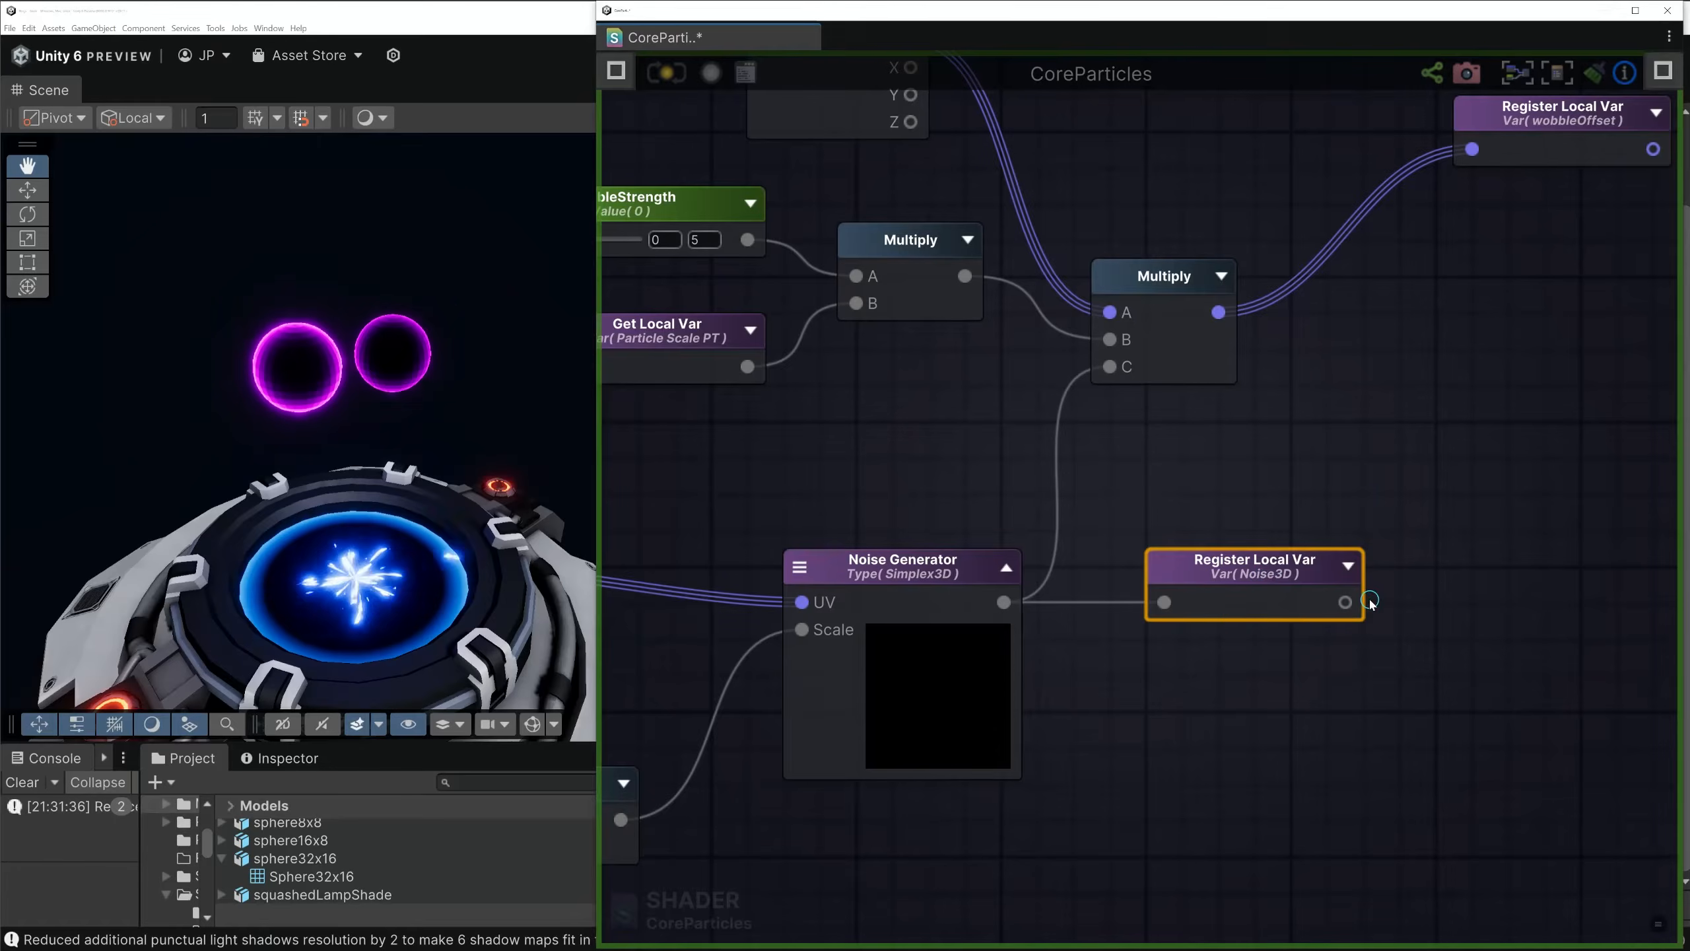
{"action": "scroll", "coordinate": [1370, 497], "scroll_direction": "down", "scroll_amount": 5}
{"action": "middle_click_drag", "start_coordinate": [1418, 301], "coordinate": [1238, 727]}
{"action": "middle_click_drag", "start_coordinate": [1373, 249], "coordinate": [1455, 728]}
{"action": "middle_click_drag", "start_coordinate": [941, 375], "coordinate": [1120, 482]}
{"action": "scroll", "coordinate": [1119, 482], "scroll_direction": "up", "scroll_amount": 4}
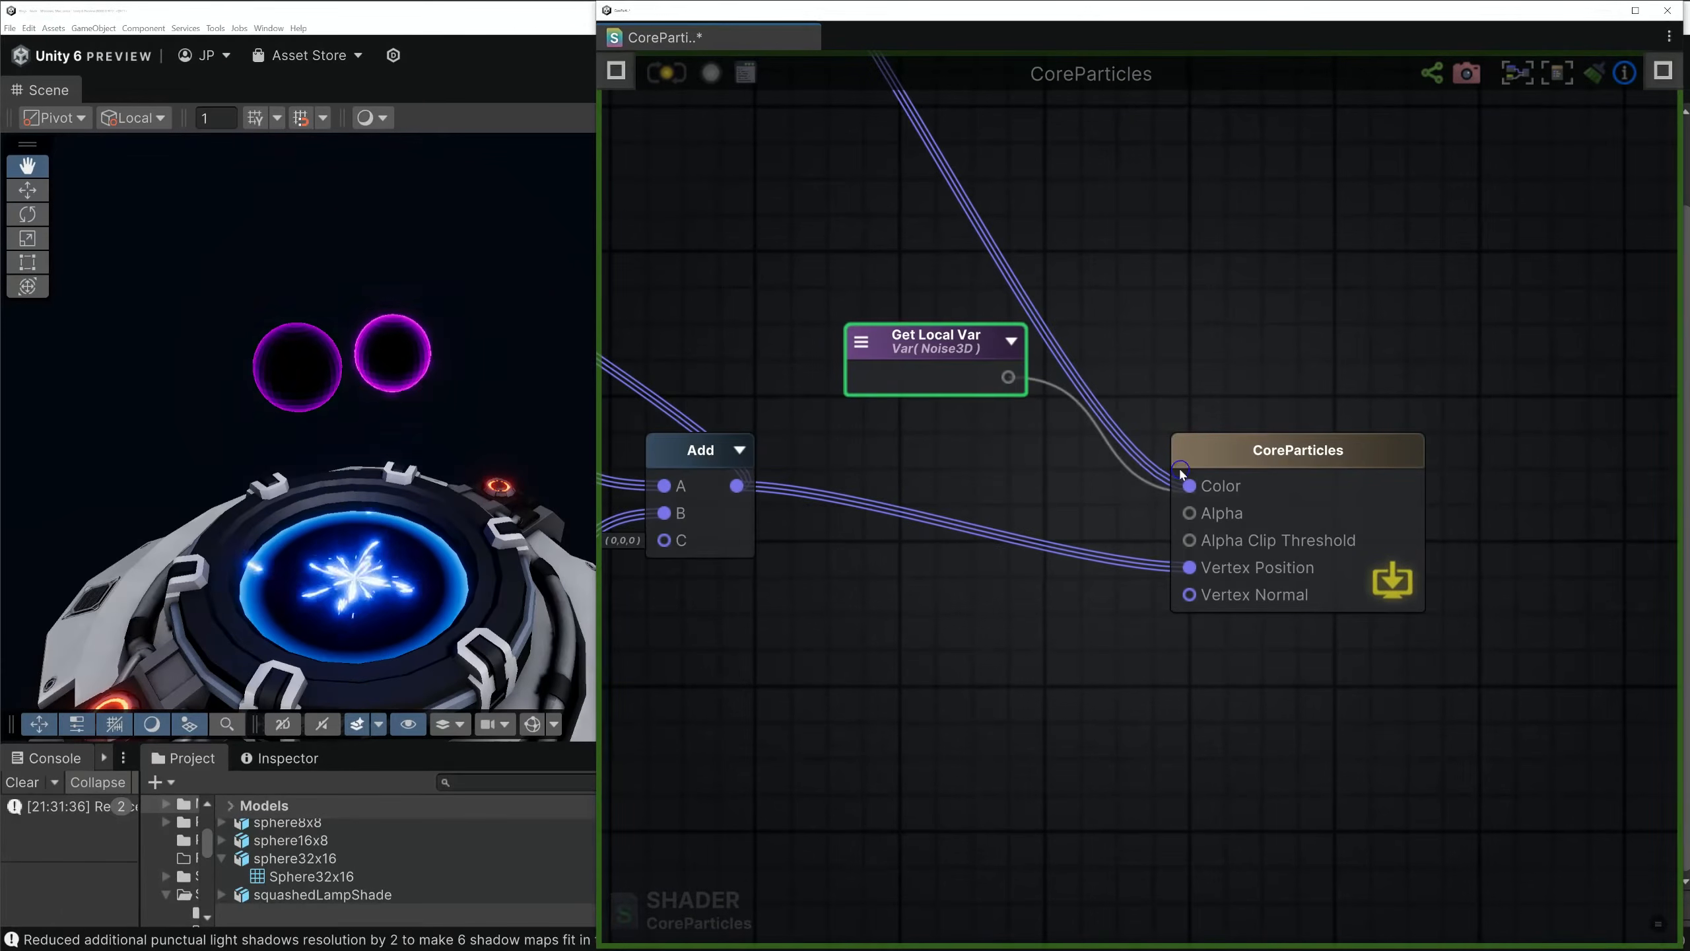
{"action": "left_click_drag", "start_coordinate": [1008, 377], "coordinate": [1189, 484]}
{"action": "left_click", "coordinate": [665, 72]}
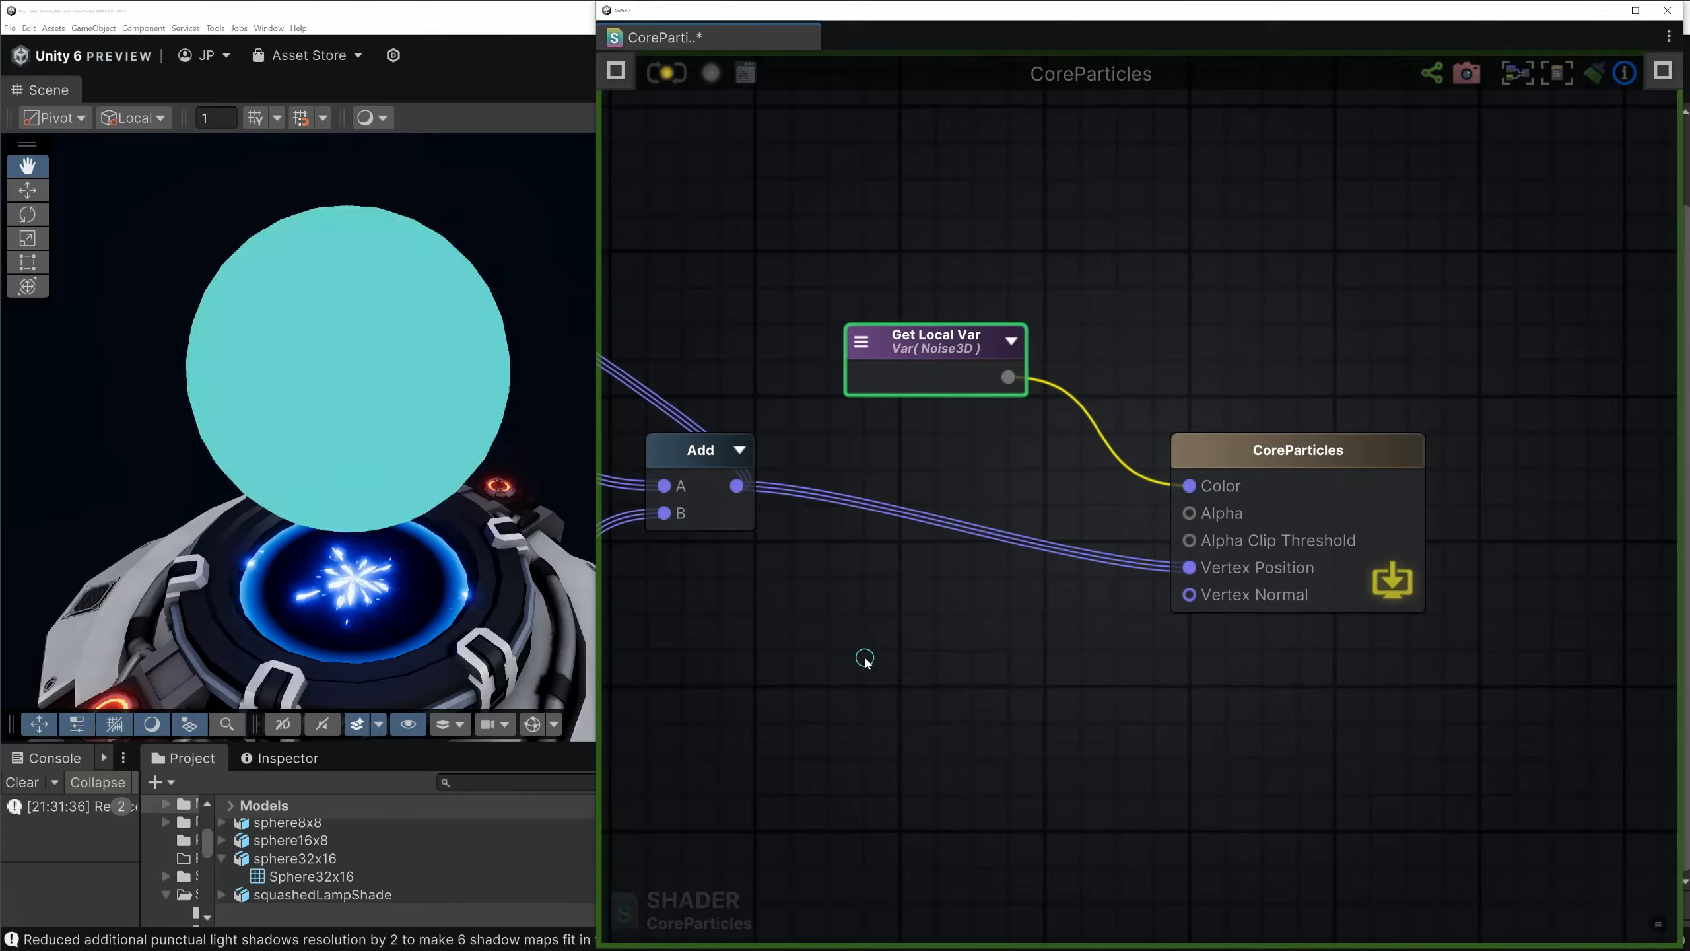
Return to the wobble nodes and examine the Simplex3D Noise Generator with its UV and Scale inputs
{"action": "scroll", "coordinate": [906, 708], "scroll_direction": "down", "scroll_amount": 2}
{"action": "scroll", "coordinate": [907, 707], "scroll_direction": "down", "scroll_amount": 2}
{"action": "middle_click_drag", "start_coordinate": [965, 769], "coordinate": [997, 347]}
{"action": "middle_click_drag", "start_coordinate": [923, 841], "coordinate": [1068, 430]}
{"action": "scroll", "coordinate": [922, 614], "scroll_direction": "up", "scroll_amount": 1}
{"action": "middle_click_drag", "start_coordinate": [1001, 907], "coordinate": [1045, 497]}
{"action": "scroll", "coordinate": [1045, 497], "scroll_direction": "down", "scroll_amount": 2}
{"action": "middle_click_drag", "start_coordinate": [1205, 694], "coordinate": [1131, 412]}
{"action": "scroll", "coordinate": [1020, 440], "scroll_direction": "up", "scroll_amount": 2}
{"action": "middle_click_drag", "start_coordinate": [1231, 488], "coordinate": [1131, 474]}
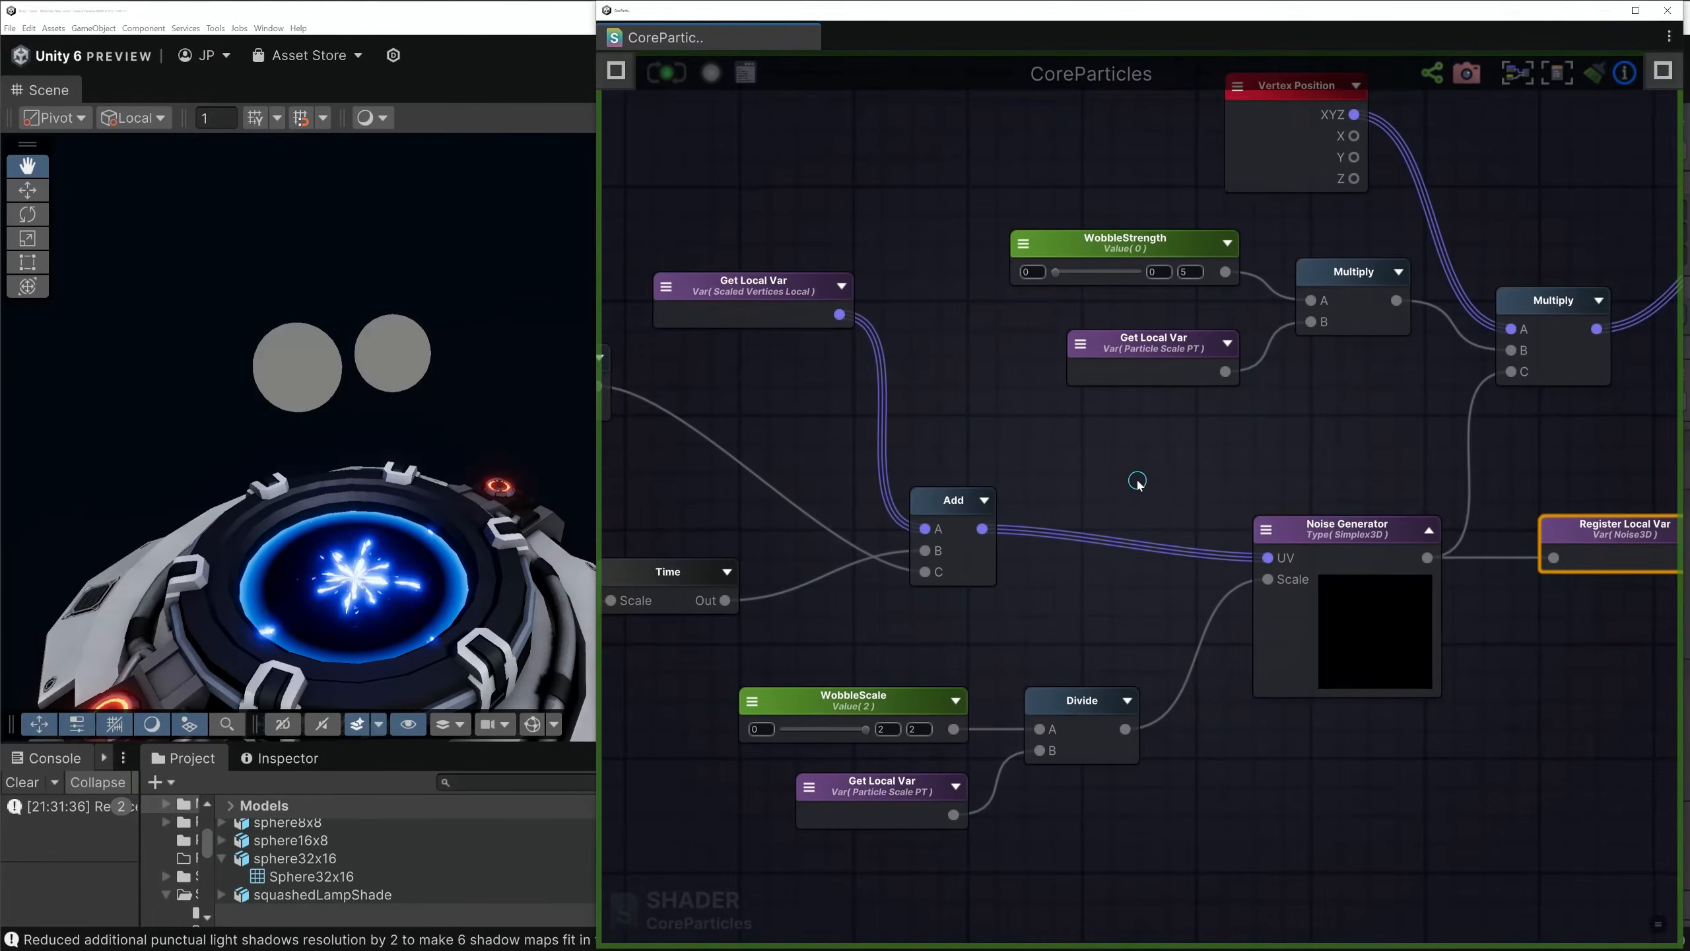
{"action": "left_click", "coordinate": [1324, 536]}
{"action": "scroll", "coordinate": [1327, 536], "scroll_direction": "up", "scroll_amount": 2}
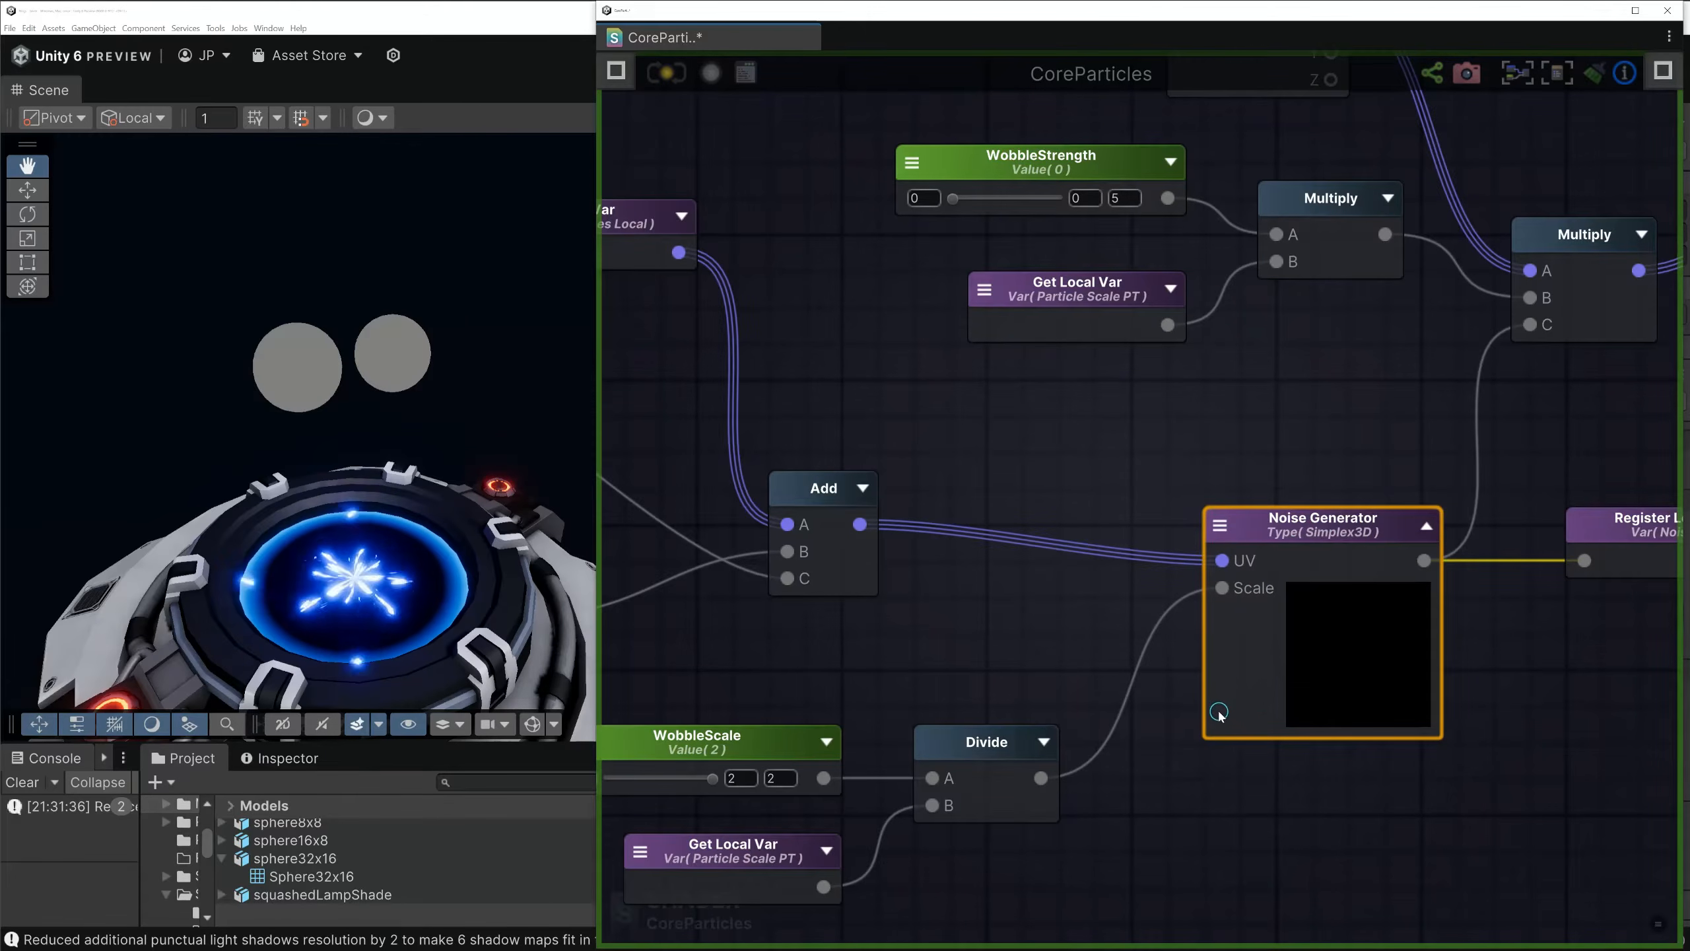
Reposition the Scaled Vertices Local node, connect it directly to the Noise Generator's UV input and update the shader
{"action": "middle_click_drag", "start_coordinate": [752, 442], "coordinate": [967, 472]}
{"action": "left_click_drag", "start_coordinate": [801, 256], "coordinate": [875, 329]}
{"action": "left_click_drag", "start_coordinate": [987, 363], "coordinate": [1438, 589]}
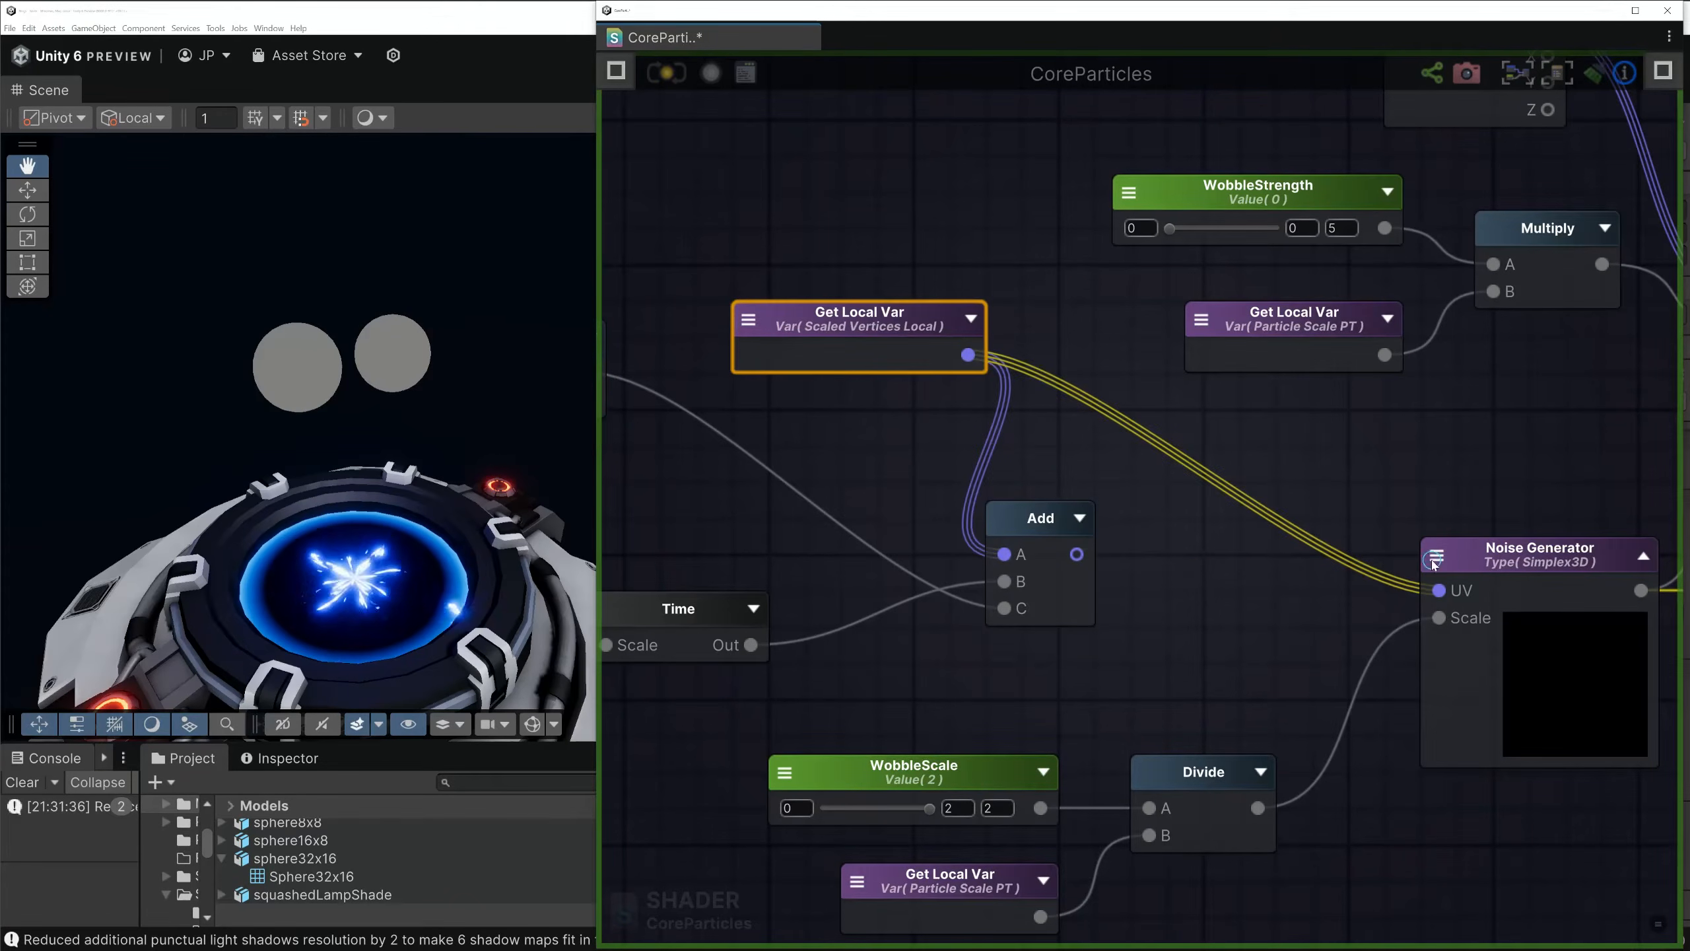
{"action": "left_click", "coordinate": [676, 72]}
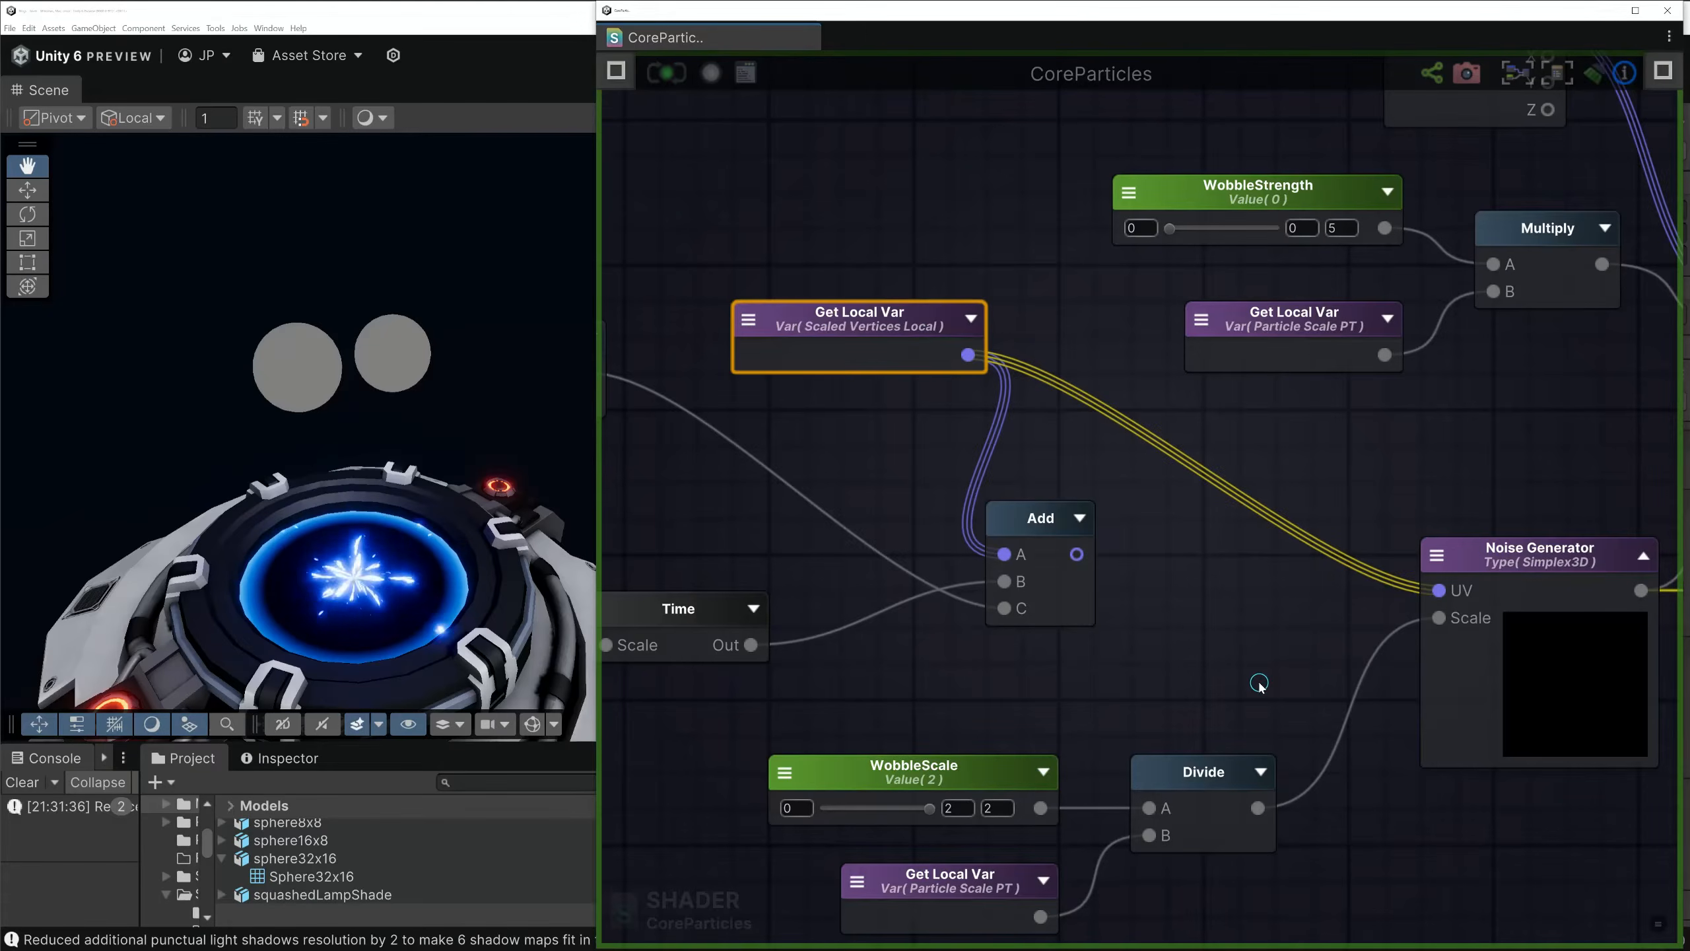
Move the WobbleScale node slightly up from the Particle Scale PT node that also feeds Divide and update the shader
{"action": "middle_click_drag", "start_coordinate": [1212, 709], "coordinate": [1167, 561]}
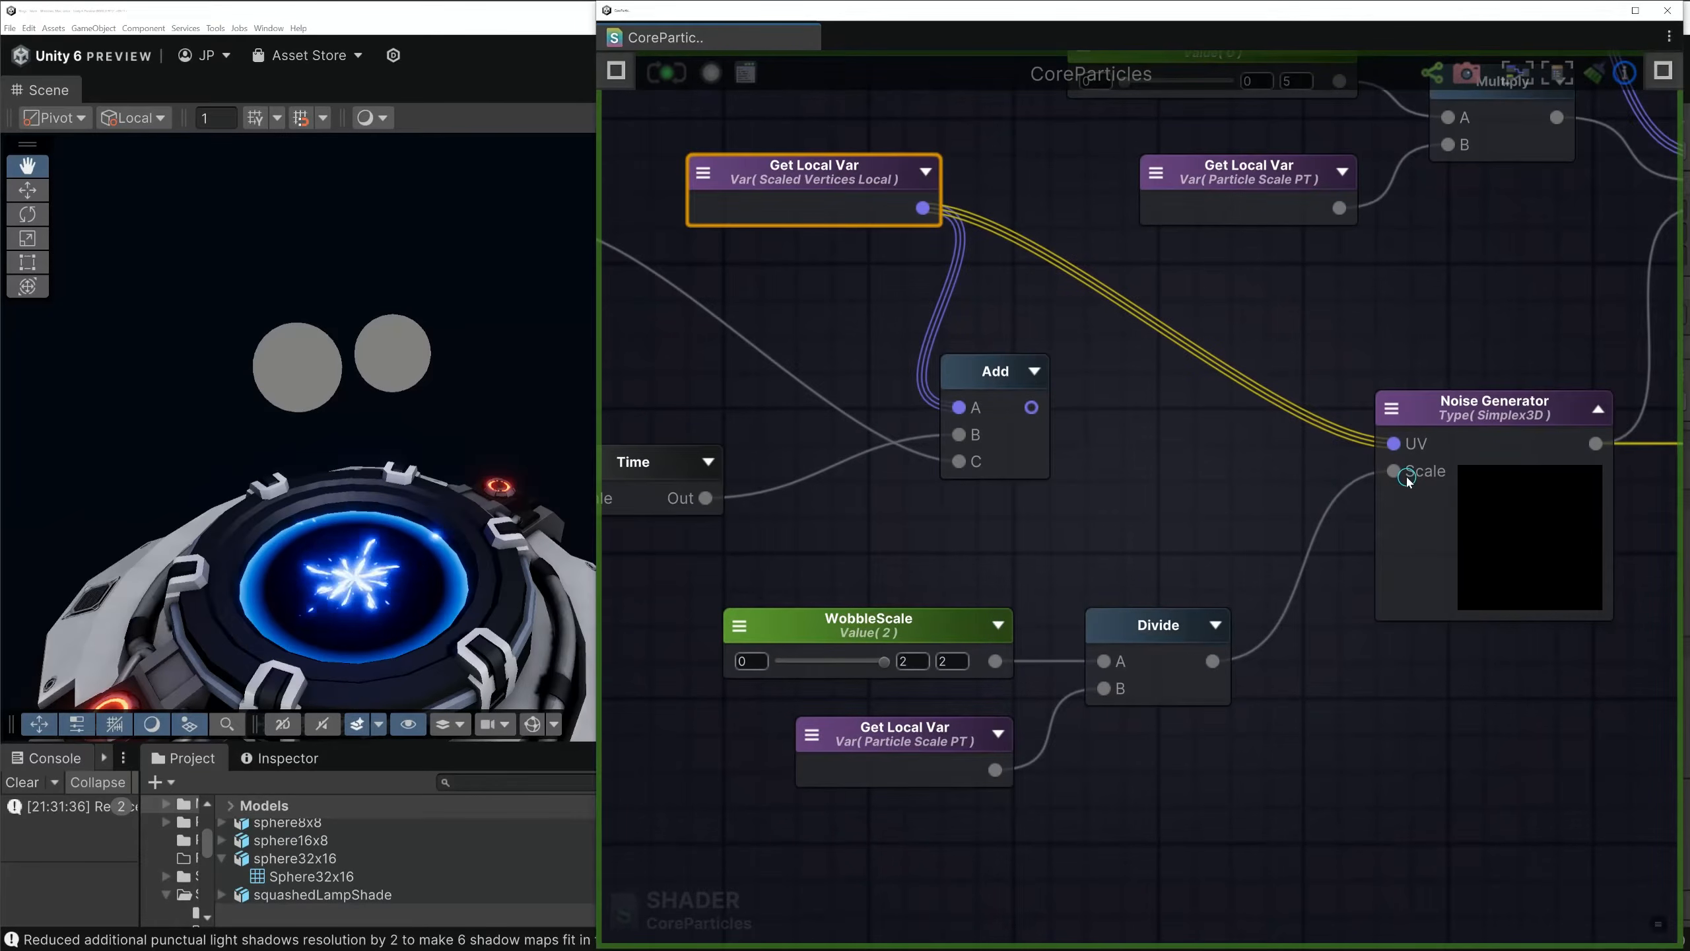
{"action": "left_click_drag", "start_coordinate": [1407, 479], "coordinate": [1392, 473]}
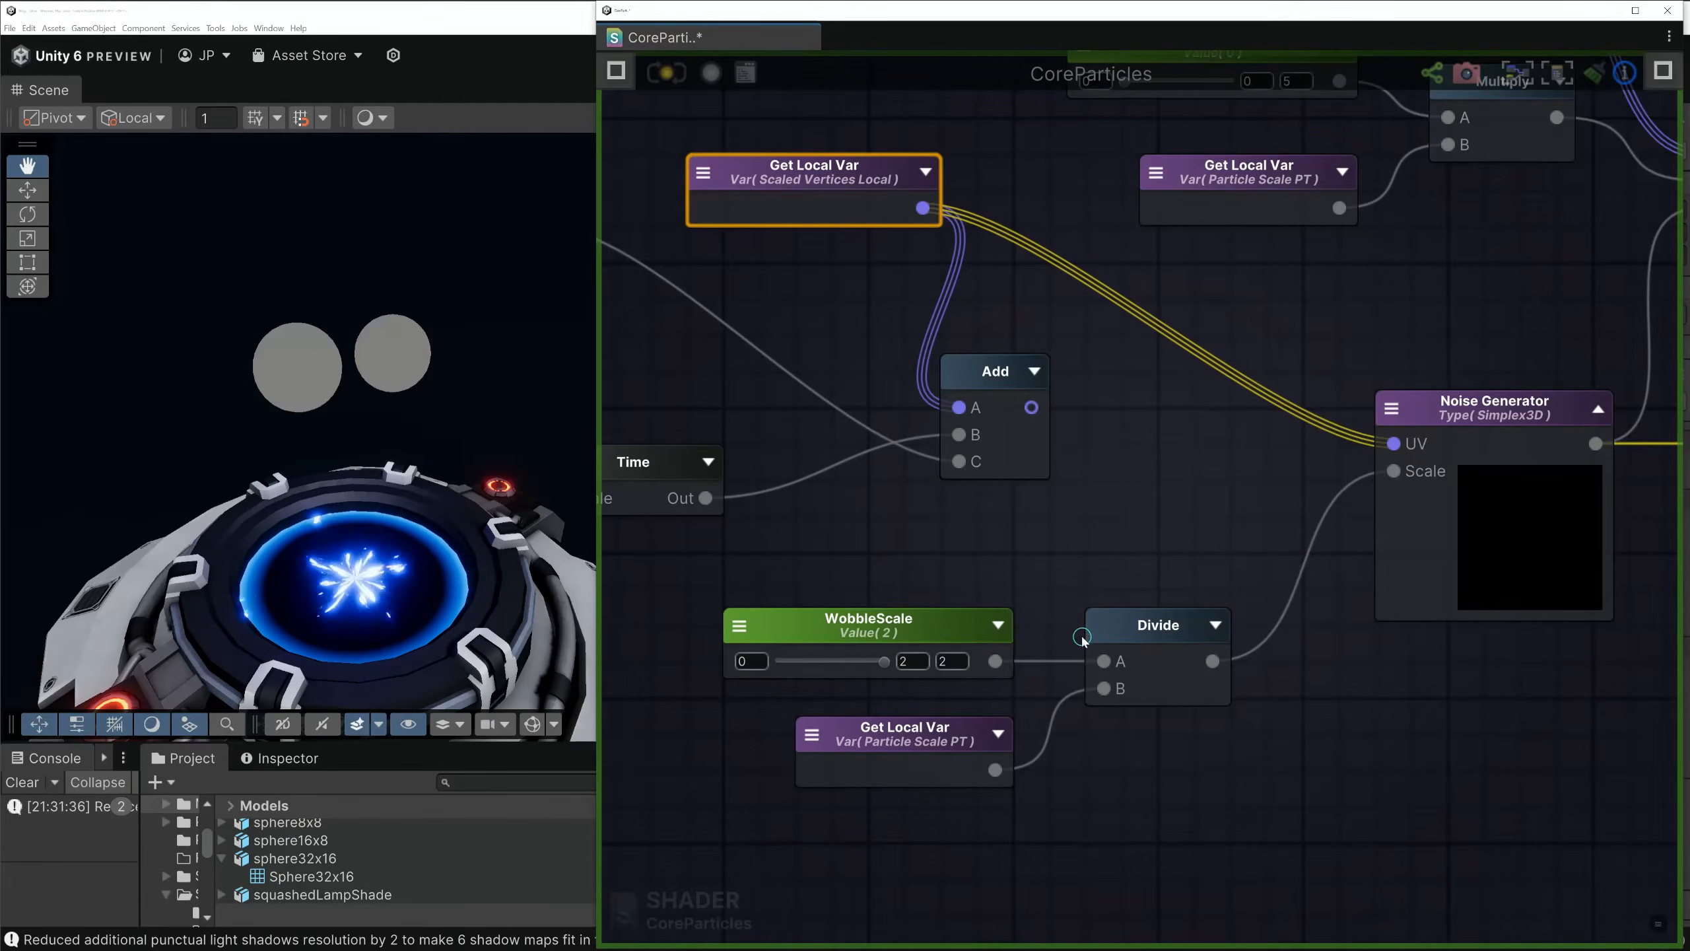
{"action": "left_click_drag", "start_coordinate": [907, 643], "coordinate": [903, 617]}
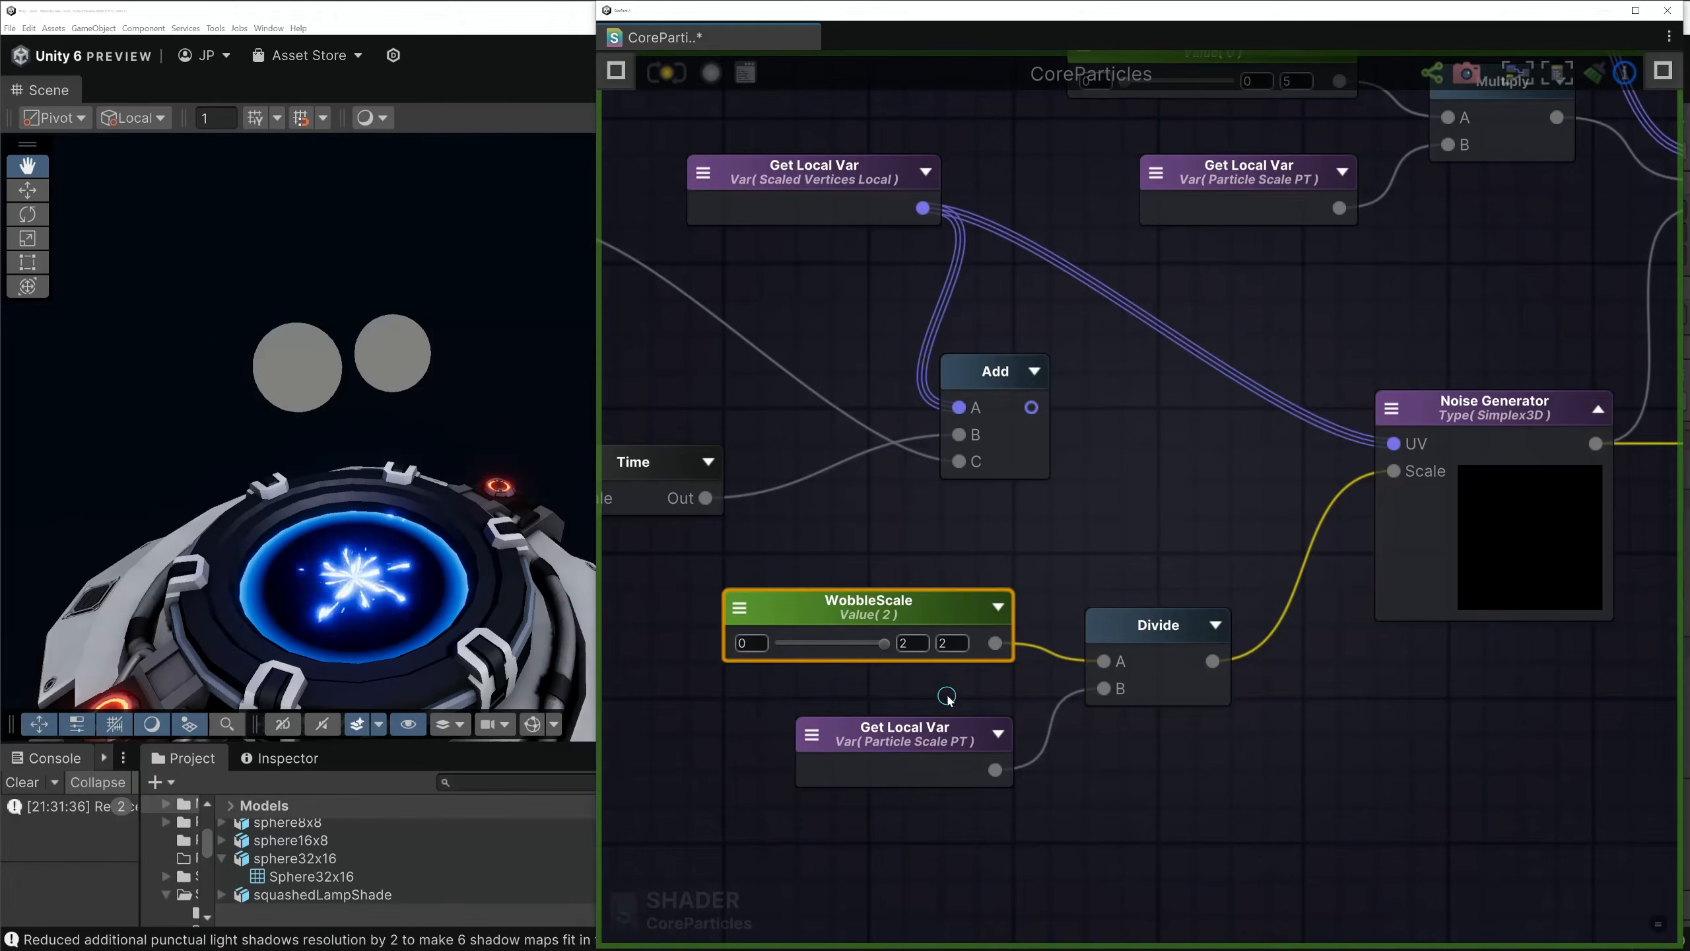
{"action": "left_click", "coordinate": [927, 746]}
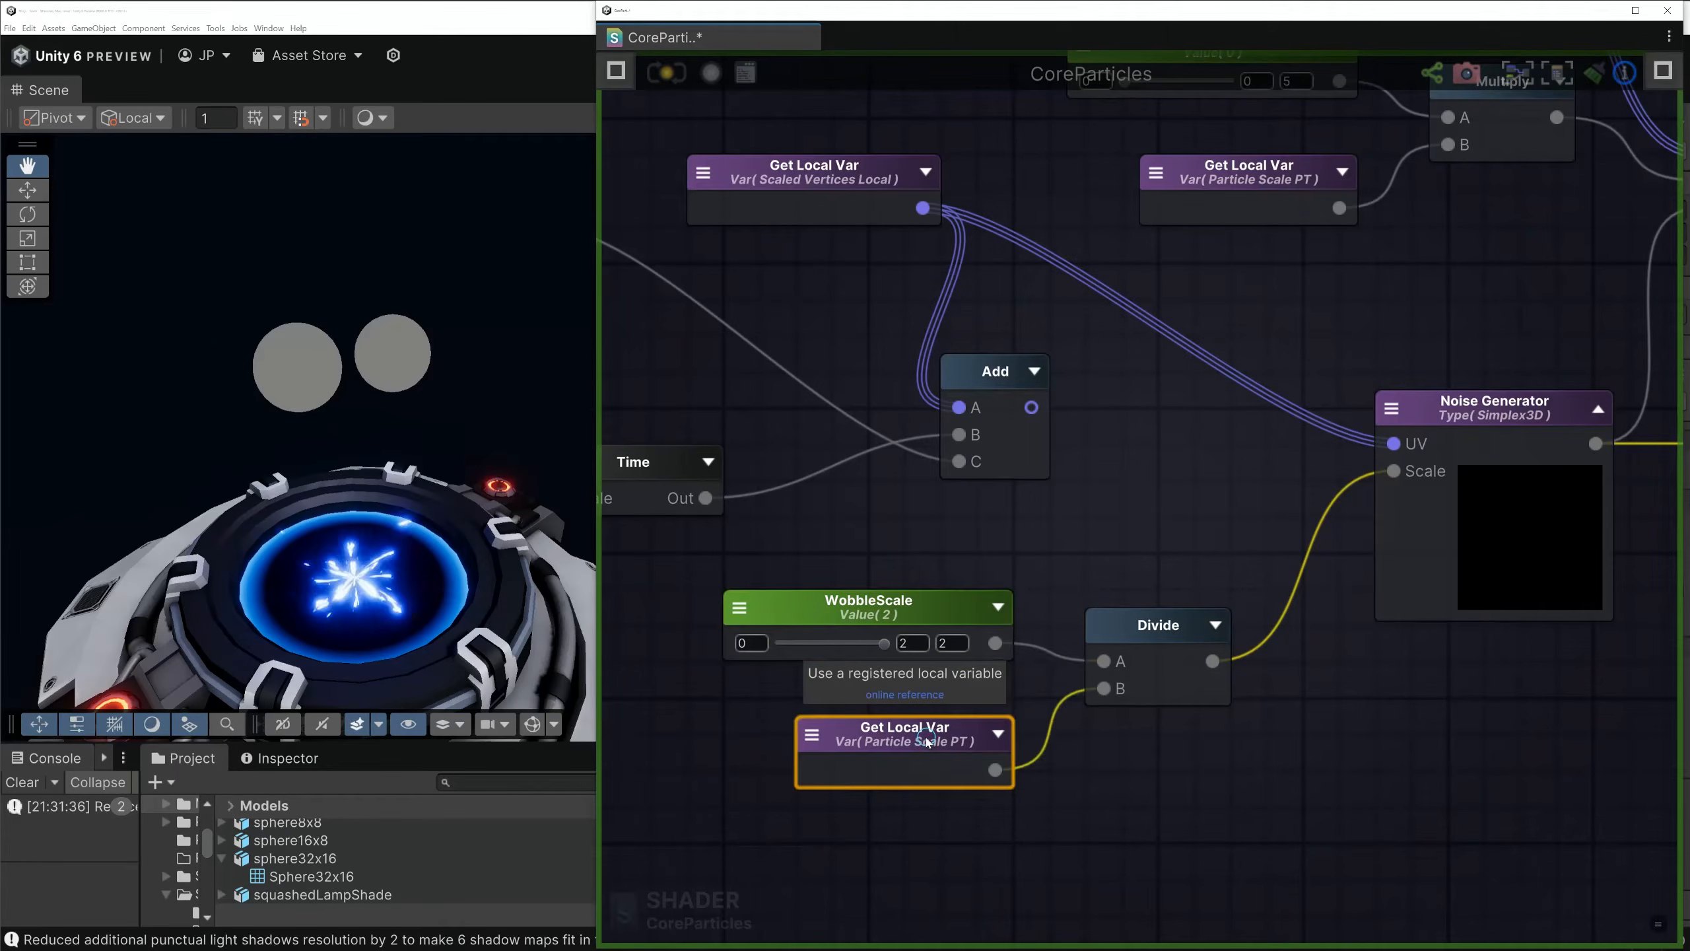
{"action": "left_click", "coordinate": [952, 616]}
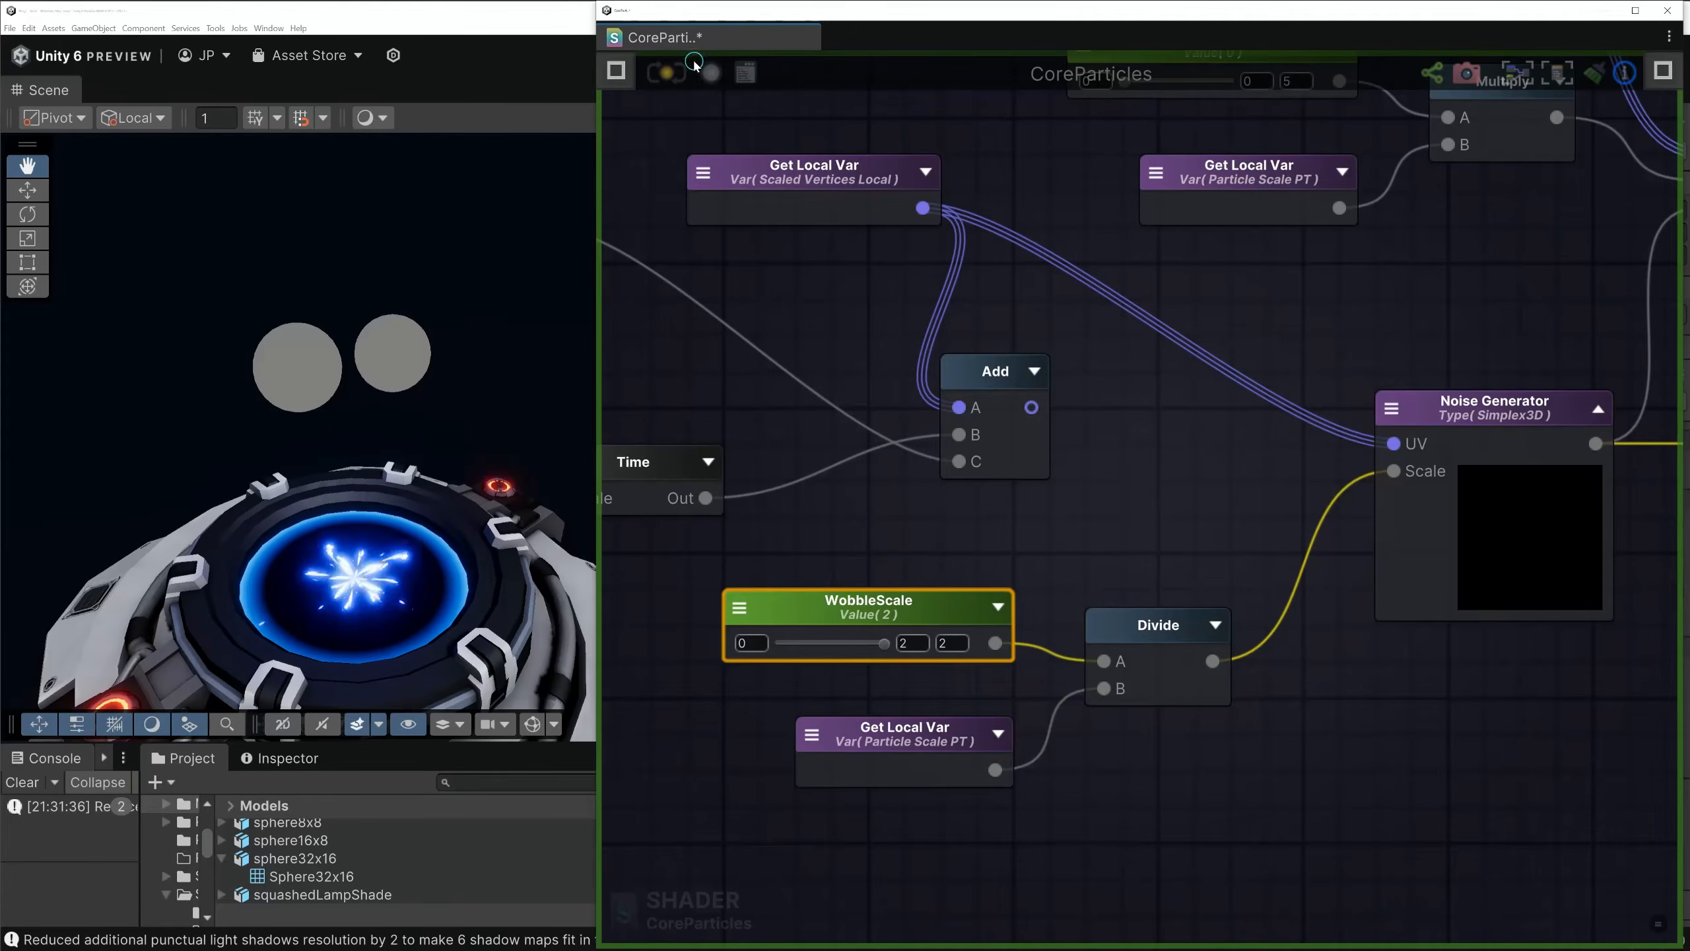
{"action": "left_click", "coordinate": [672, 73]}
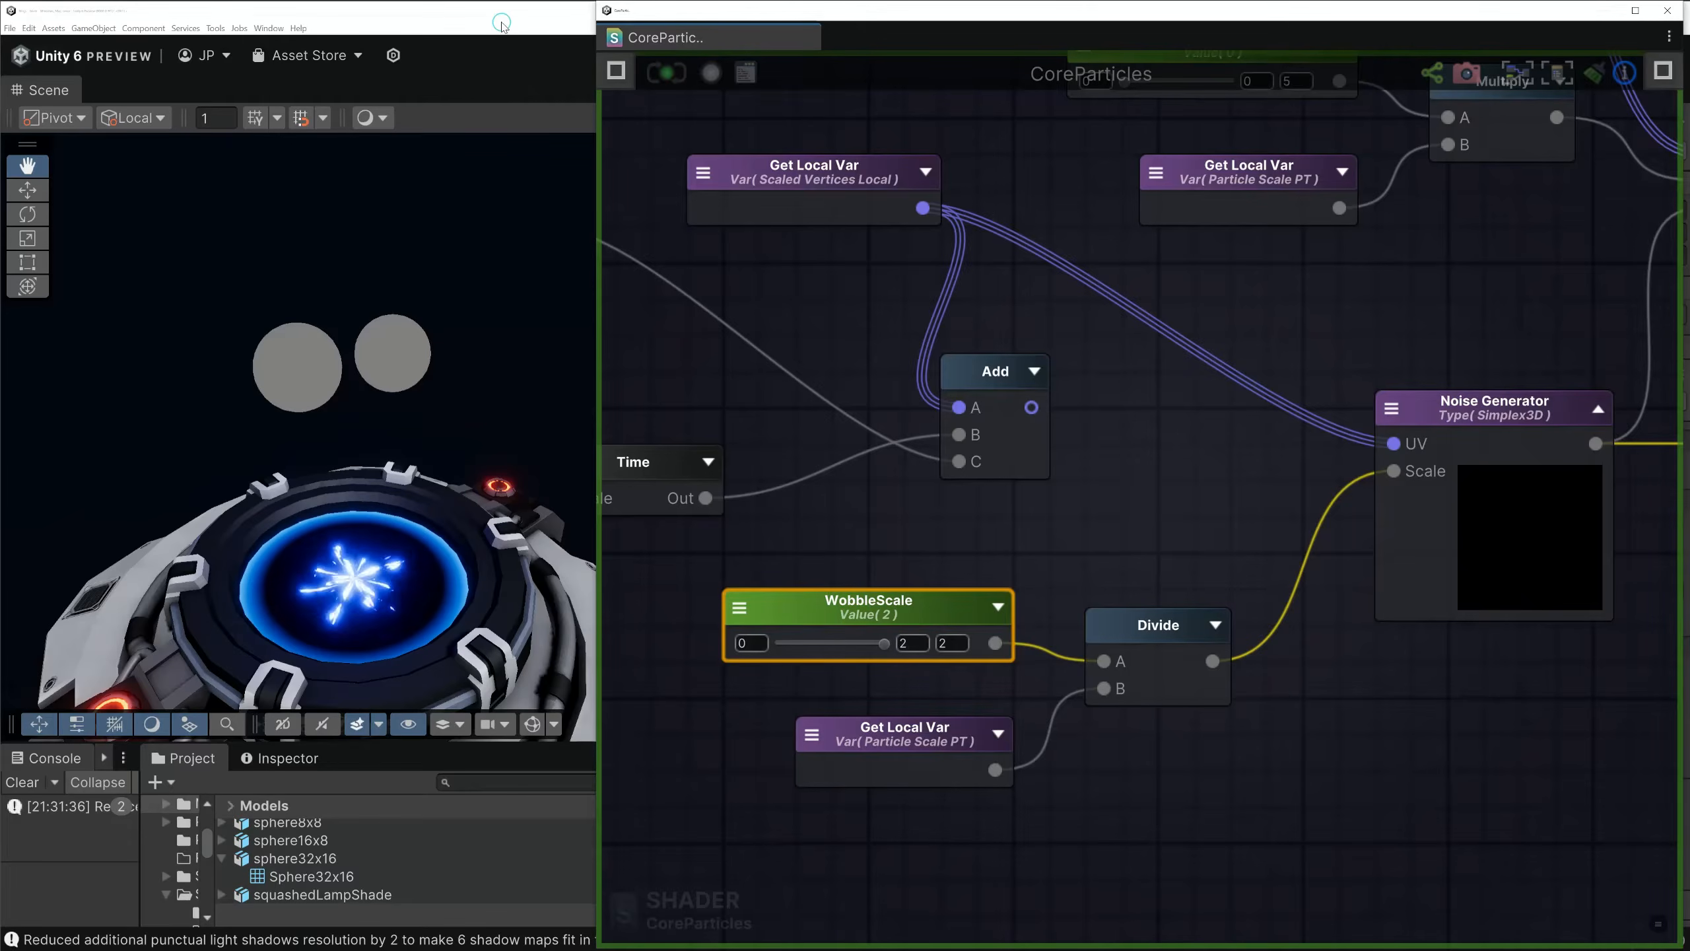
Uncover the material settings, set WobbleScale to 1.11 and inspect the noise on the two particles up close
{"action": "left_click_drag", "start_coordinate": [880, 11], "coordinate": [945, 807]}
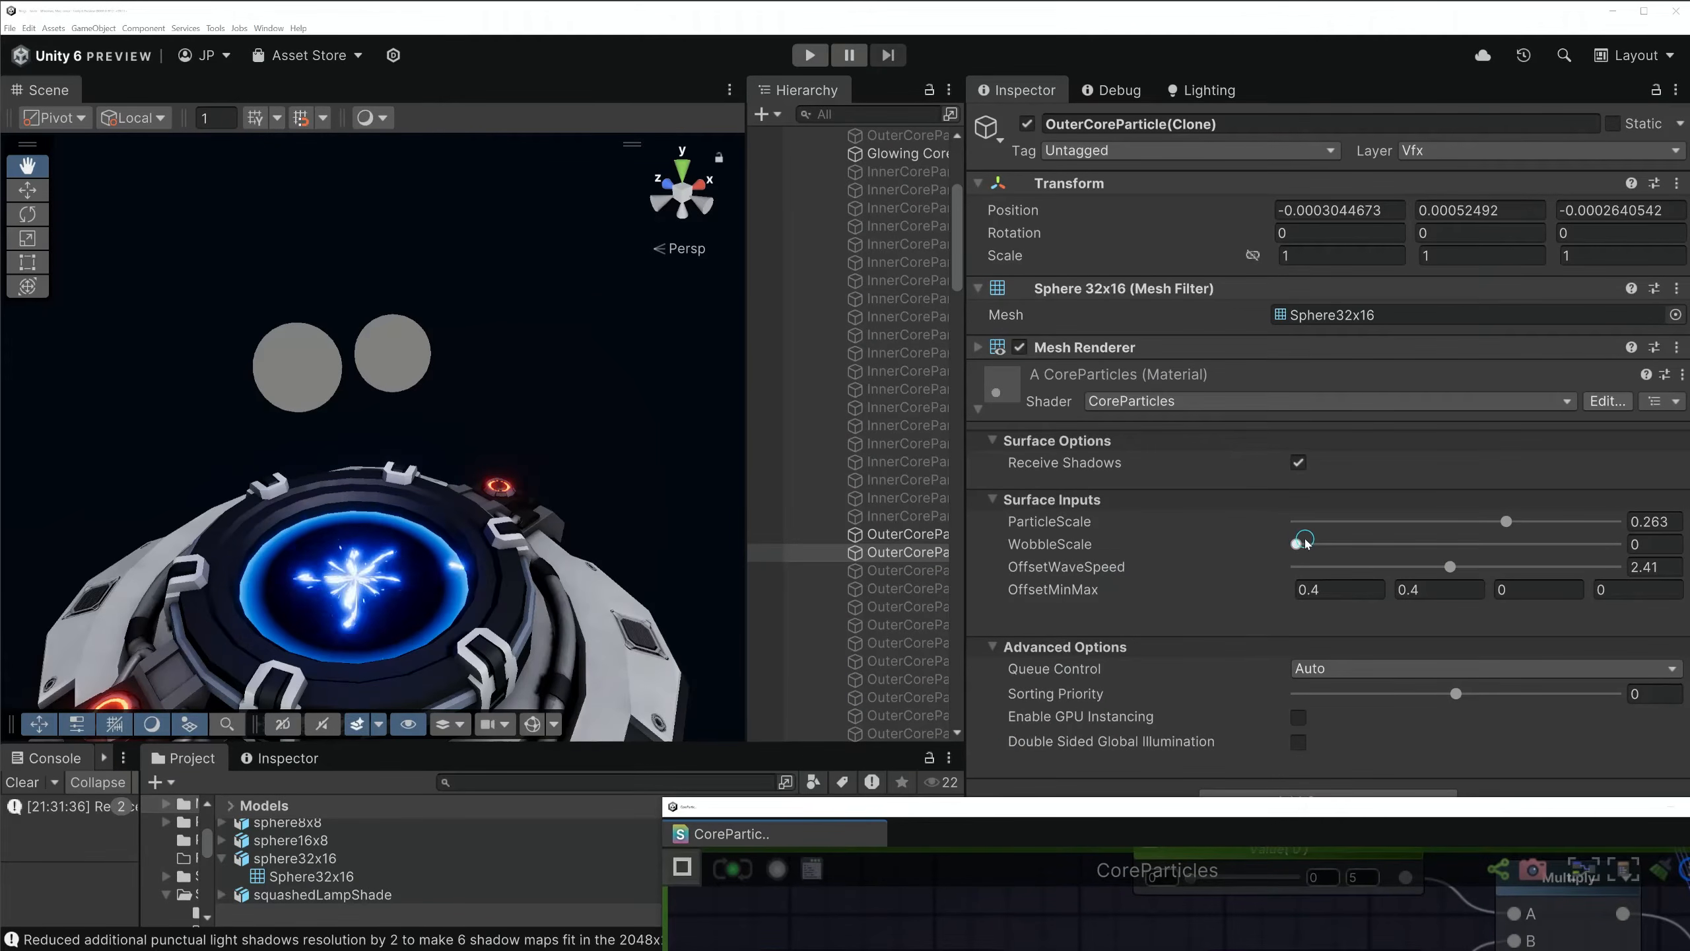
{"action": "left_click_drag", "start_coordinate": [1296, 547], "coordinate": [1487, 542]}
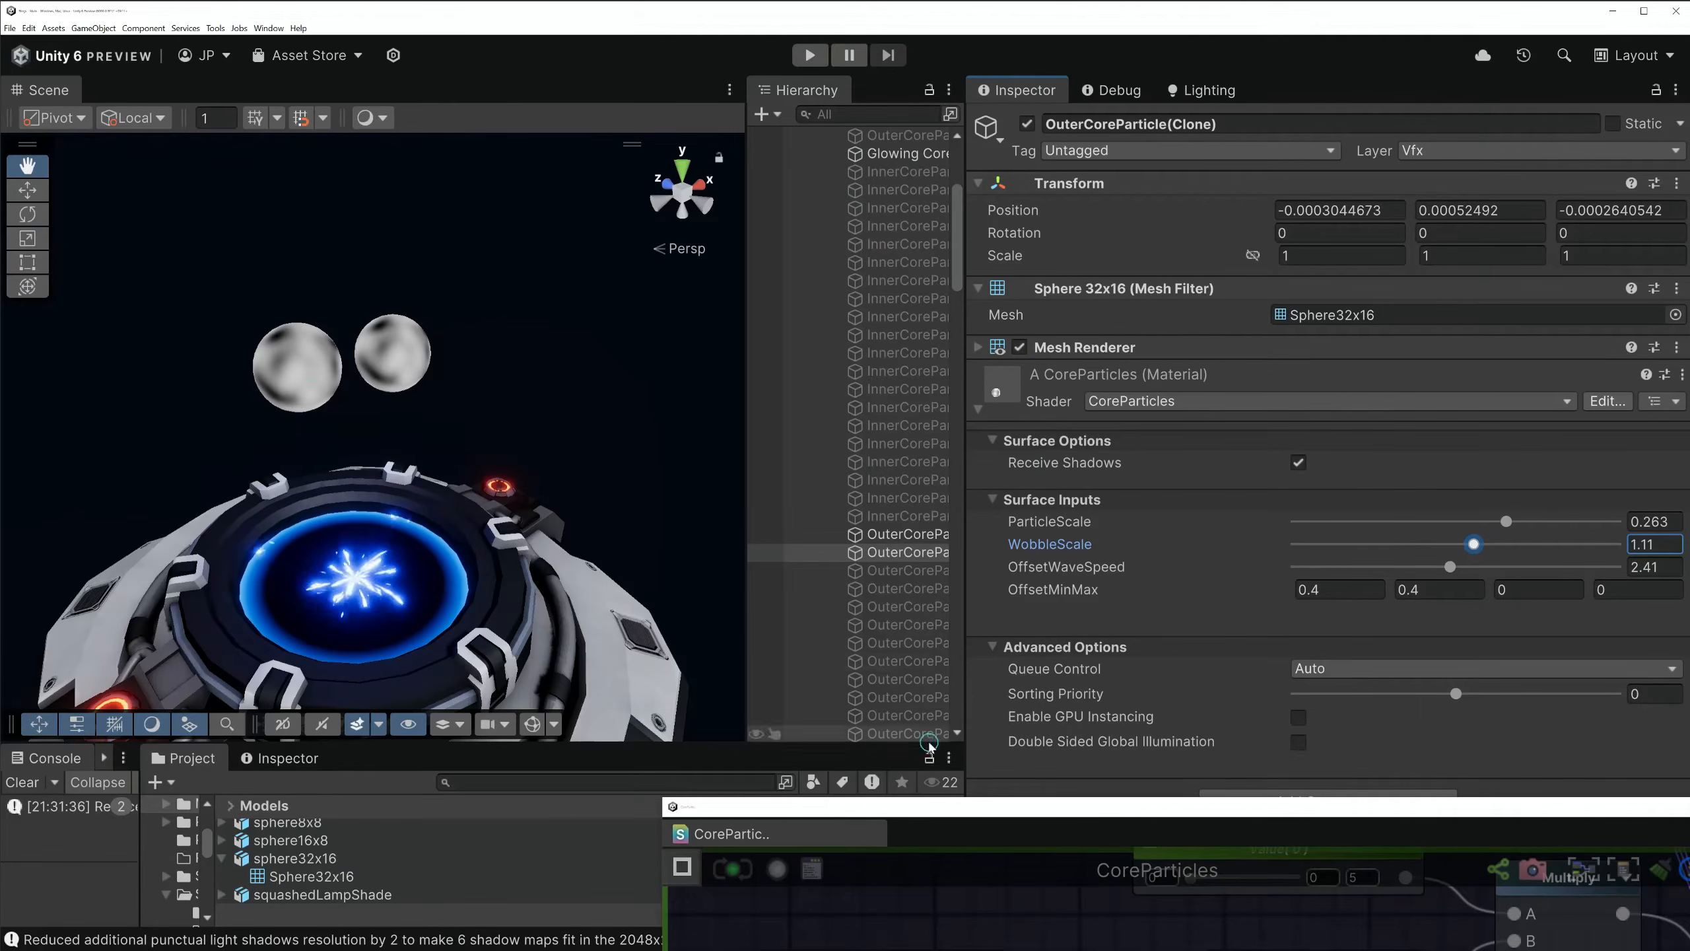
{"action": "right_click_drag", "start_coordinate": [230, 354], "coordinate": [396, 453]}
{"action": "key", "text": "a"}
{"action": "middle_click_drag", "start_coordinate": [388, 570], "coordinate": [344, 507]}
{"action": "right_click_drag", "start_coordinate": [495, 469], "coordinate": [433, 413]}
{"action": "middle_click_drag", "start_coordinate": [431, 379], "coordinate": [411, 442]}
{"action": "scroll", "coordinate": [334, 411], "scroll_direction": "up", "scroll_amount": 3}
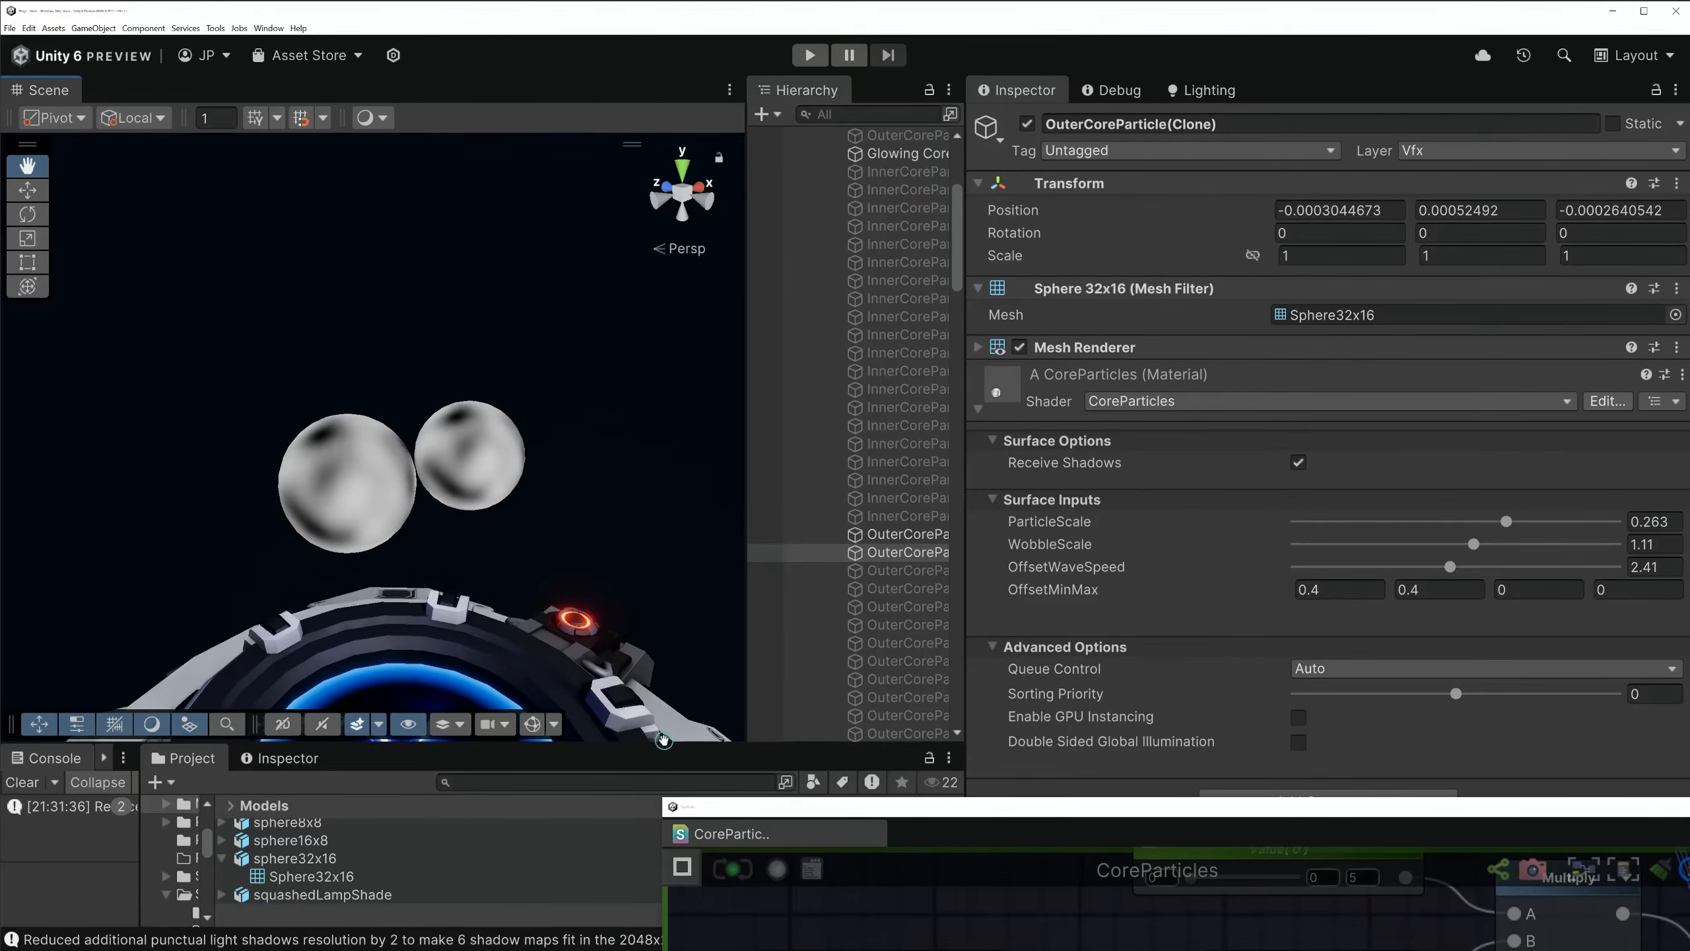
Bring the shader graph back and examine how Vertex Position, WobbleStrength, Particle Scale PT and the noise multiply into wobbleOffset
{"action": "left_click_drag", "start_coordinate": [783, 811], "coordinate": [721, 16]}
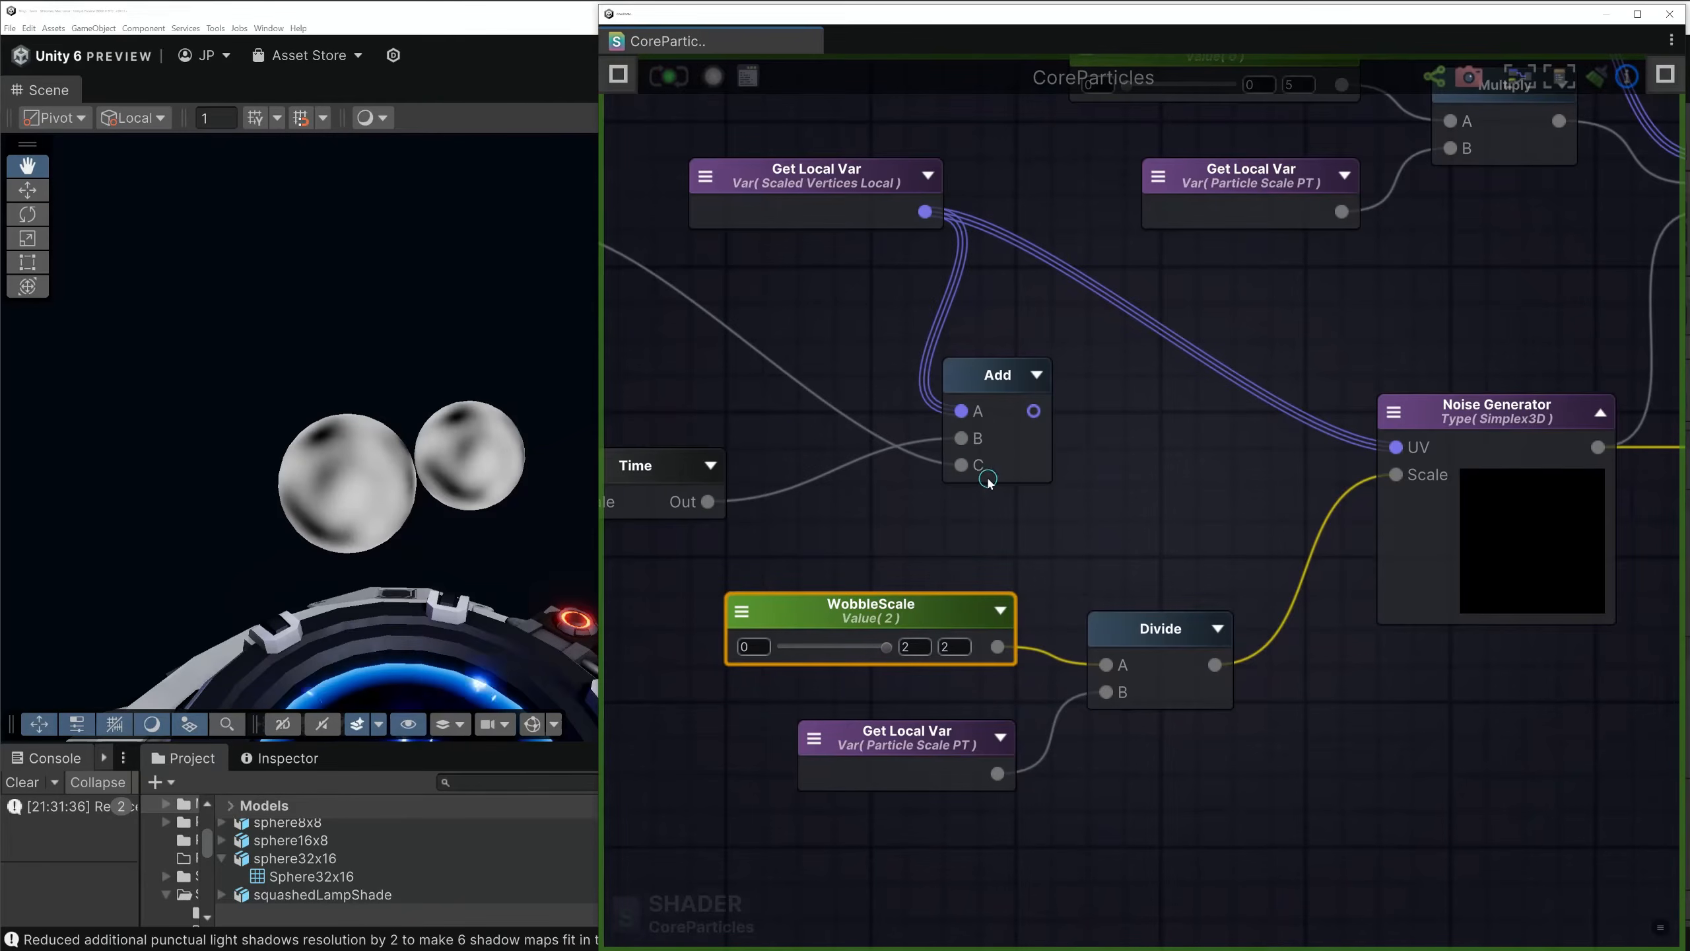
{"action": "middle_click_drag", "start_coordinate": [919, 244], "coordinate": [1074, 321]}
{"action": "middle_click_drag", "start_coordinate": [1299, 342], "coordinate": [1019, 310]}
{"action": "middle_click_drag", "start_coordinate": [1359, 290], "coordinate": [1003, 557]}
{"action": "middle_click_drag", "start_coordinate": [1336, 526], "coordinate": [1371, 643]}
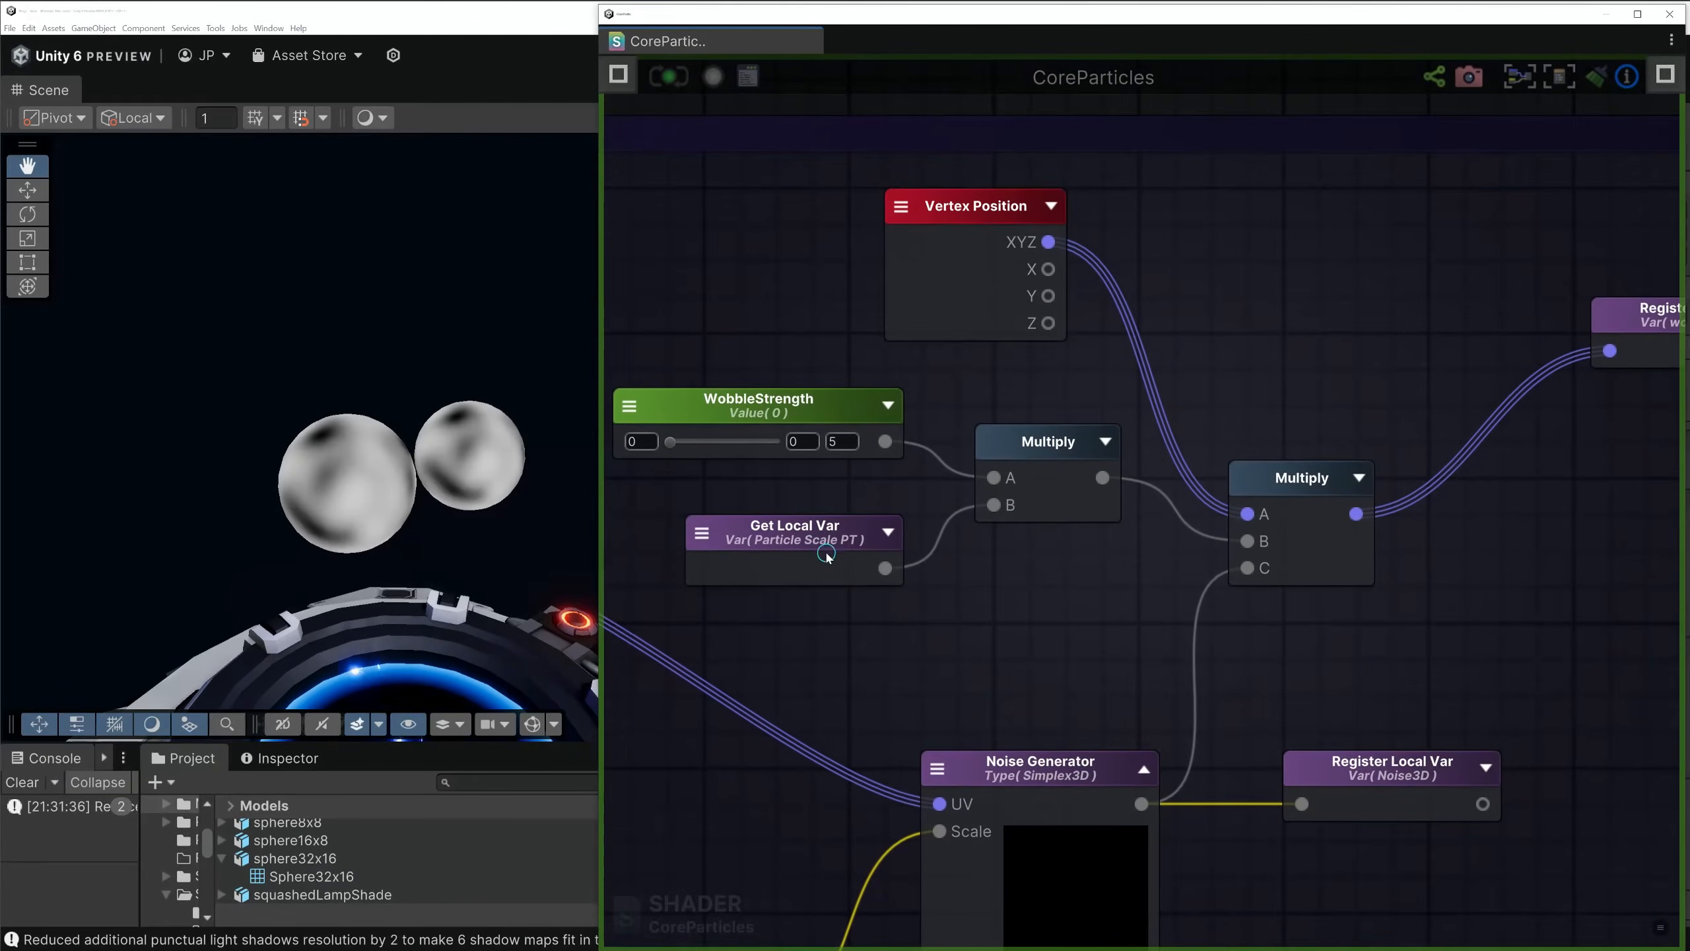
{"action": "left_click", "coordinate": [787, 413]}
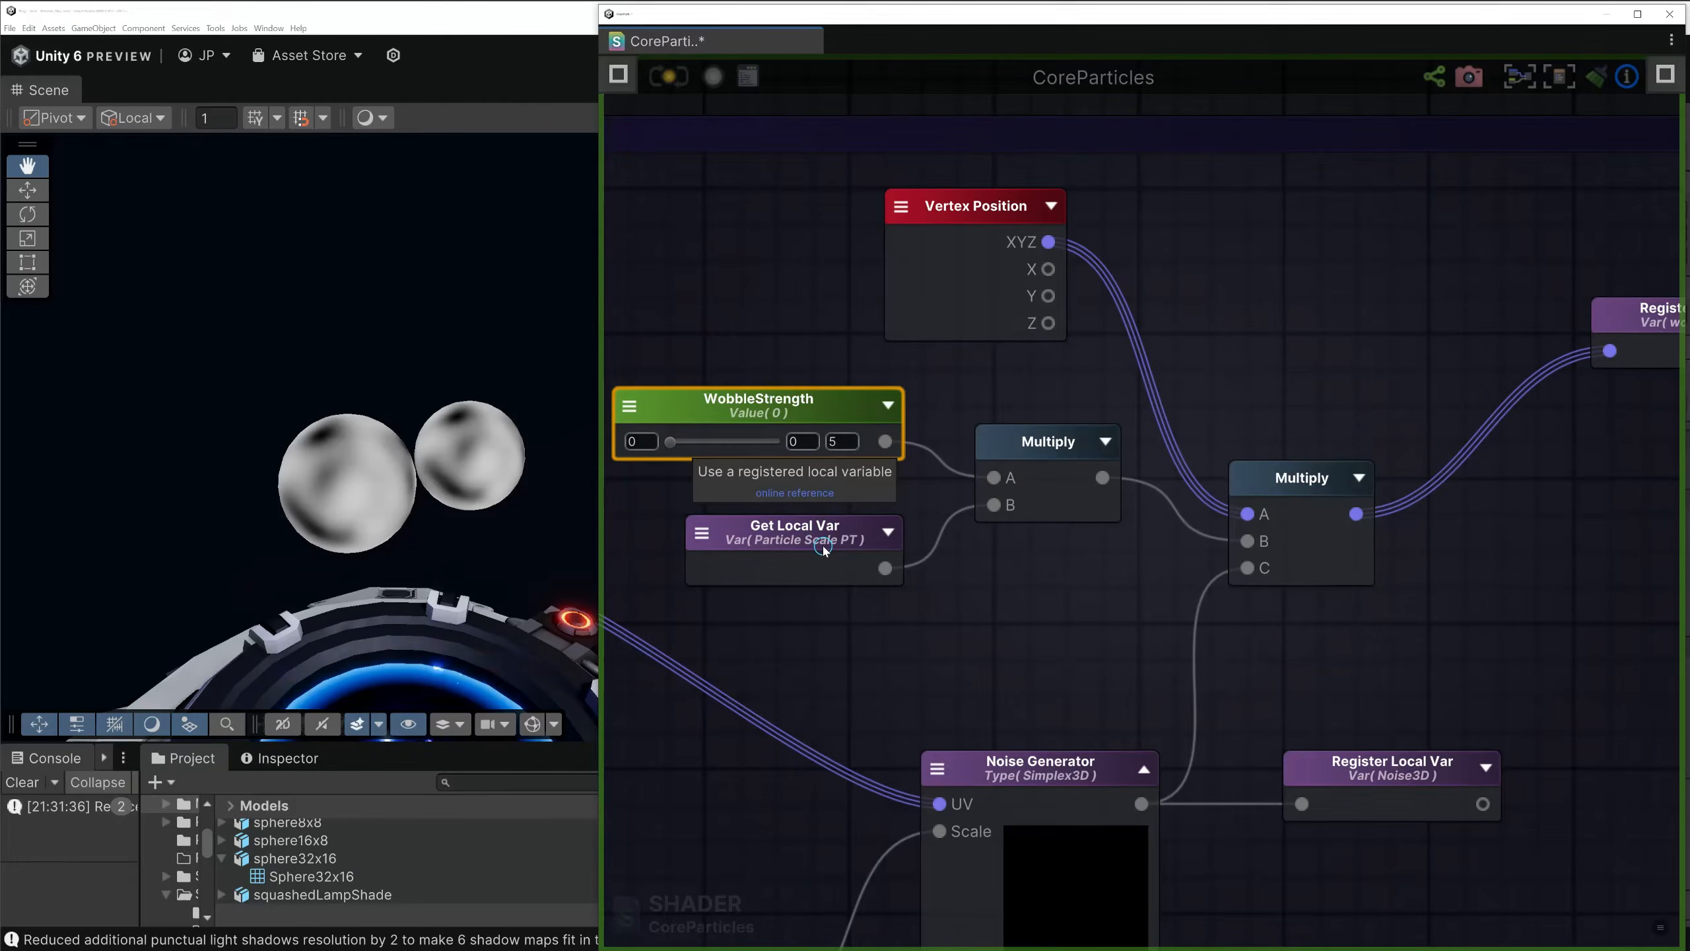
{"action": "scroll", "coordinate": [823, 745], "scroll_direction": "down", "scroll_amount": 4}
{"action": "middle_click_drag", "start_coordinate": [798, 825], "coordinate": [981, 559]}
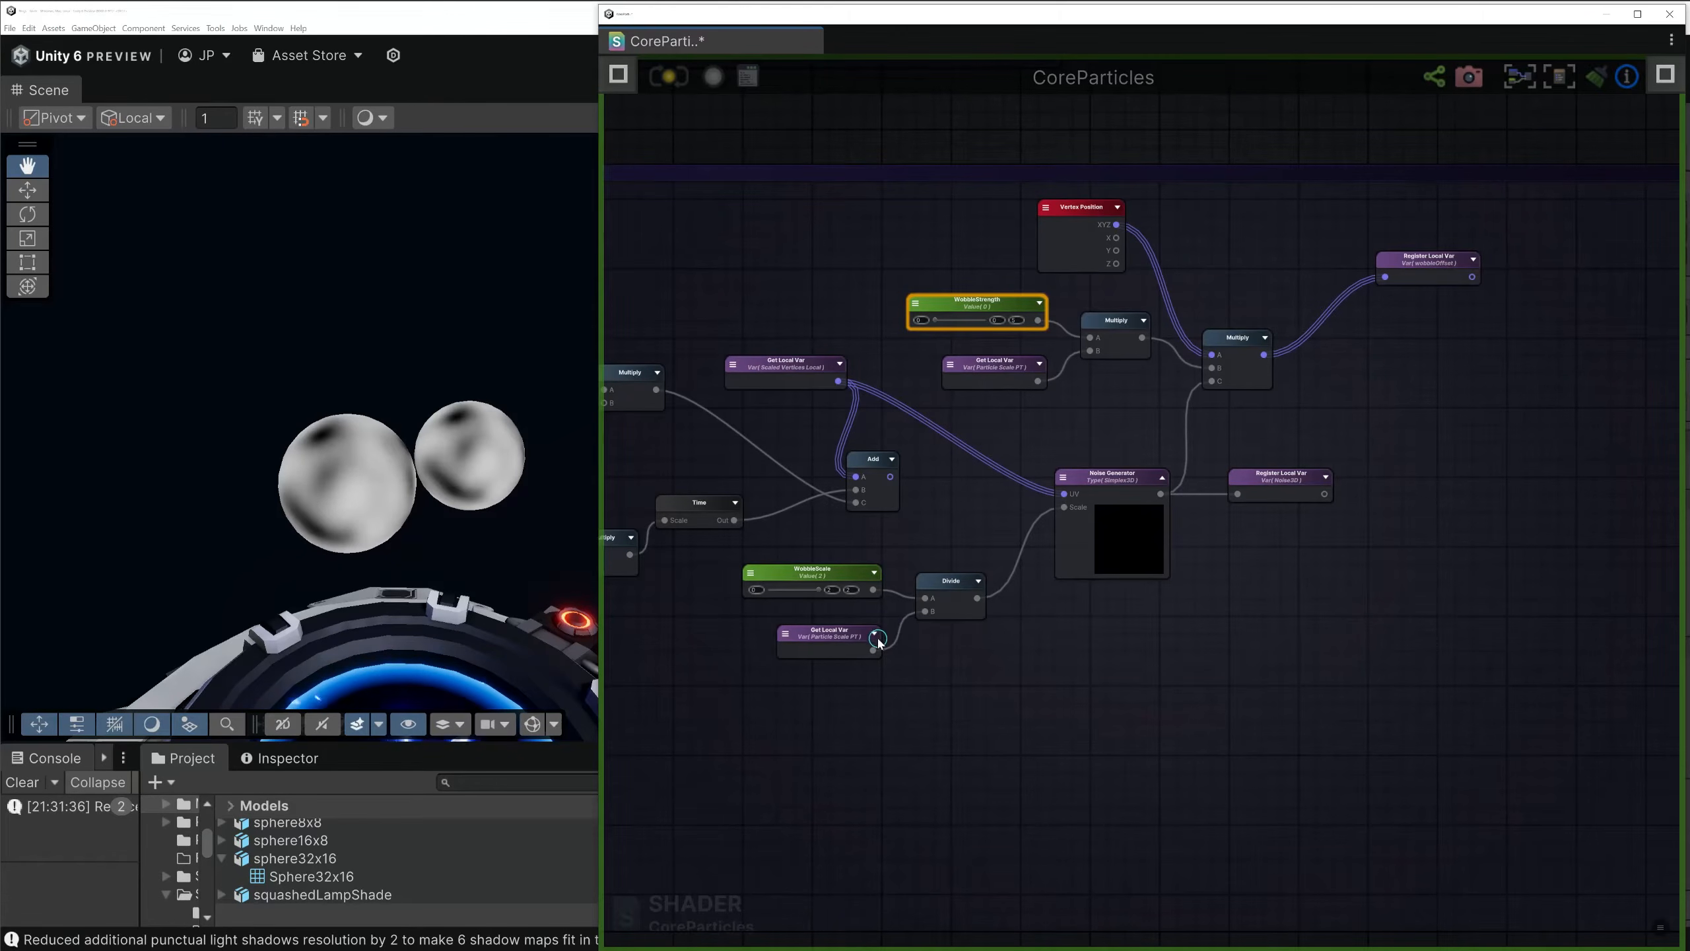
{"action": "scroll", "coordinate": [1063, 351], "scroll_direction": "up", "scroll_amount": 4}
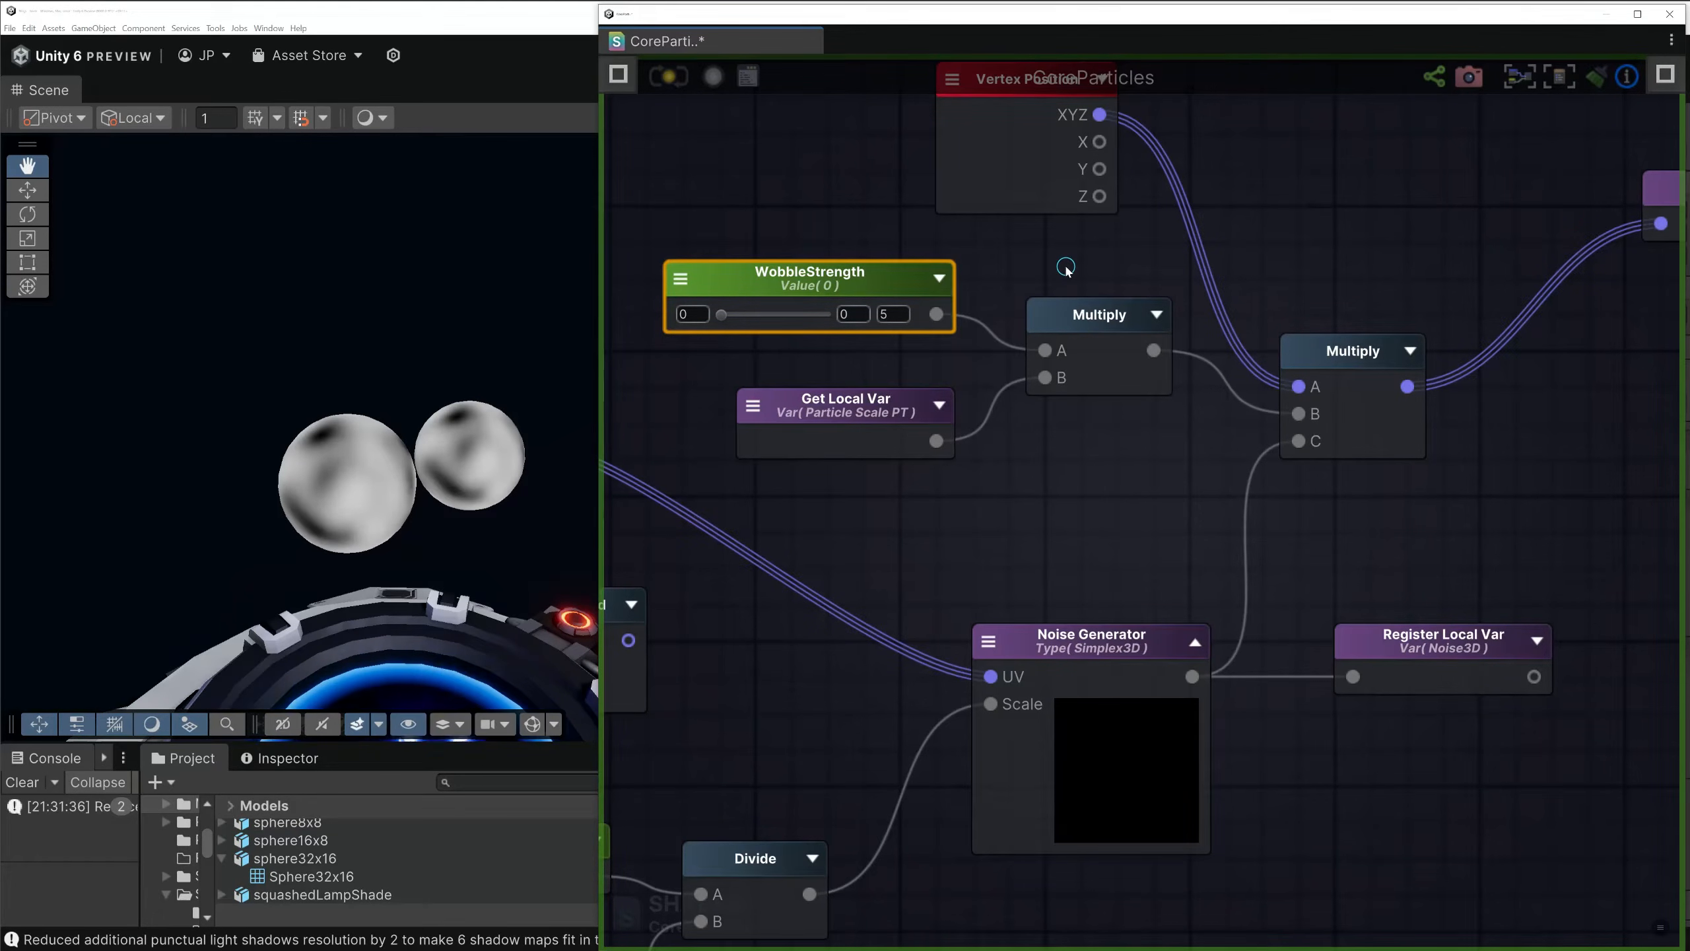
{"action": "middle_click_drag", "start_coordinate": [1066, 250], "coordinate": [1027, 376]}
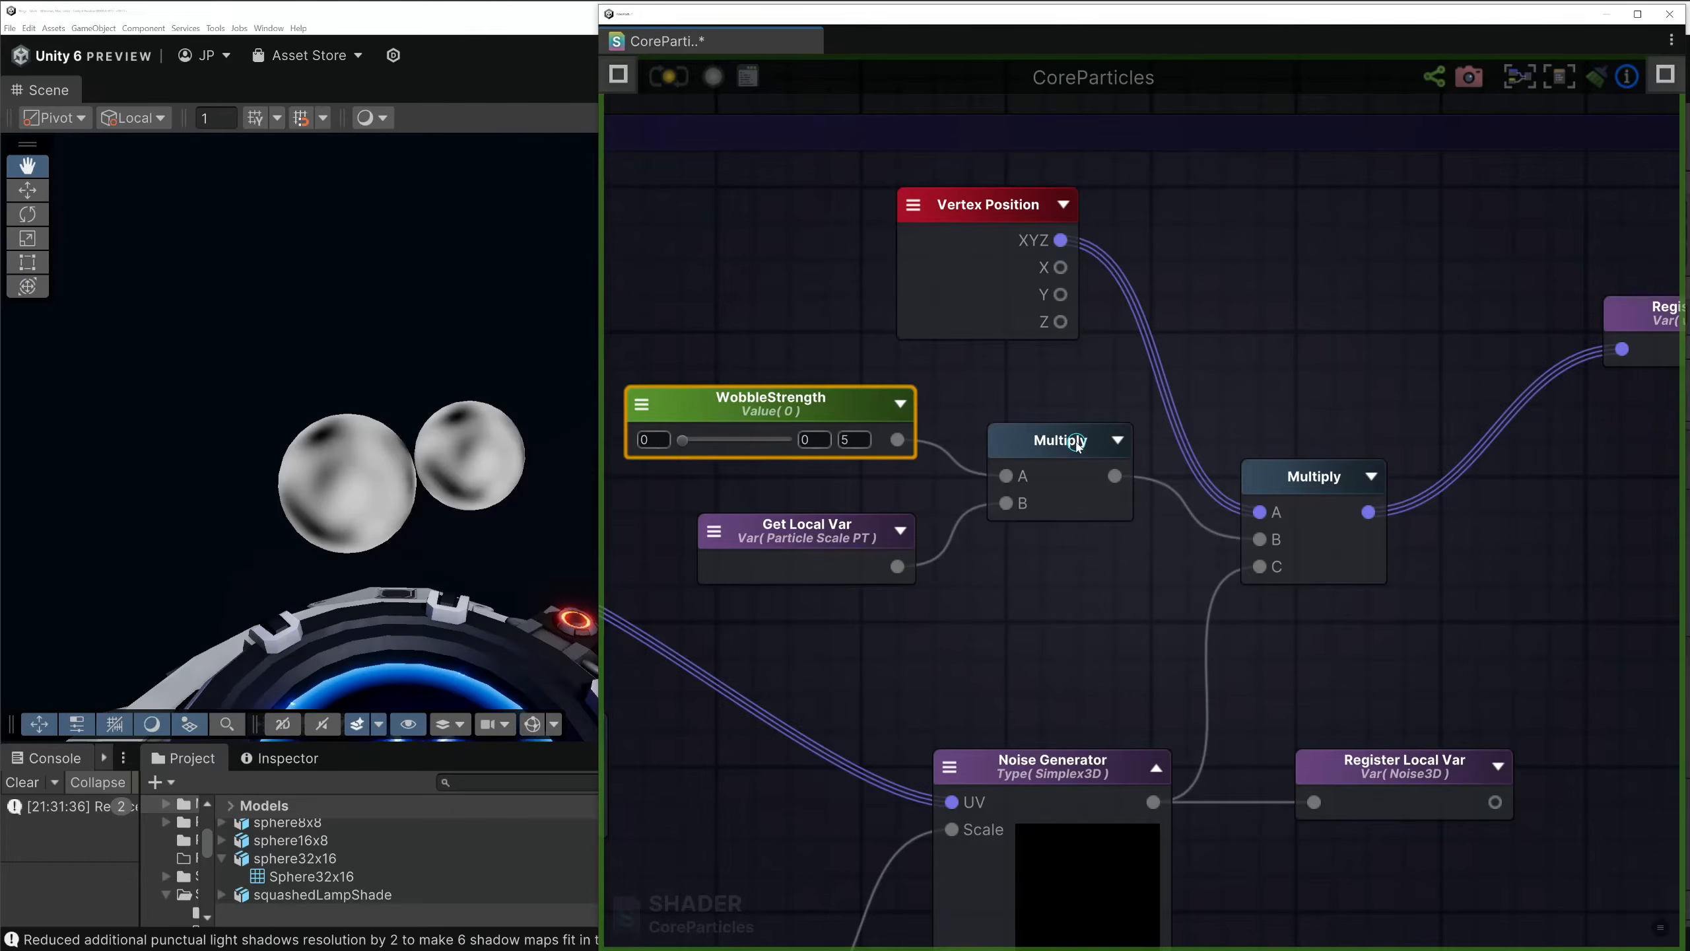
{"action": "mouse_move", "coordinate": [1078, 443]}
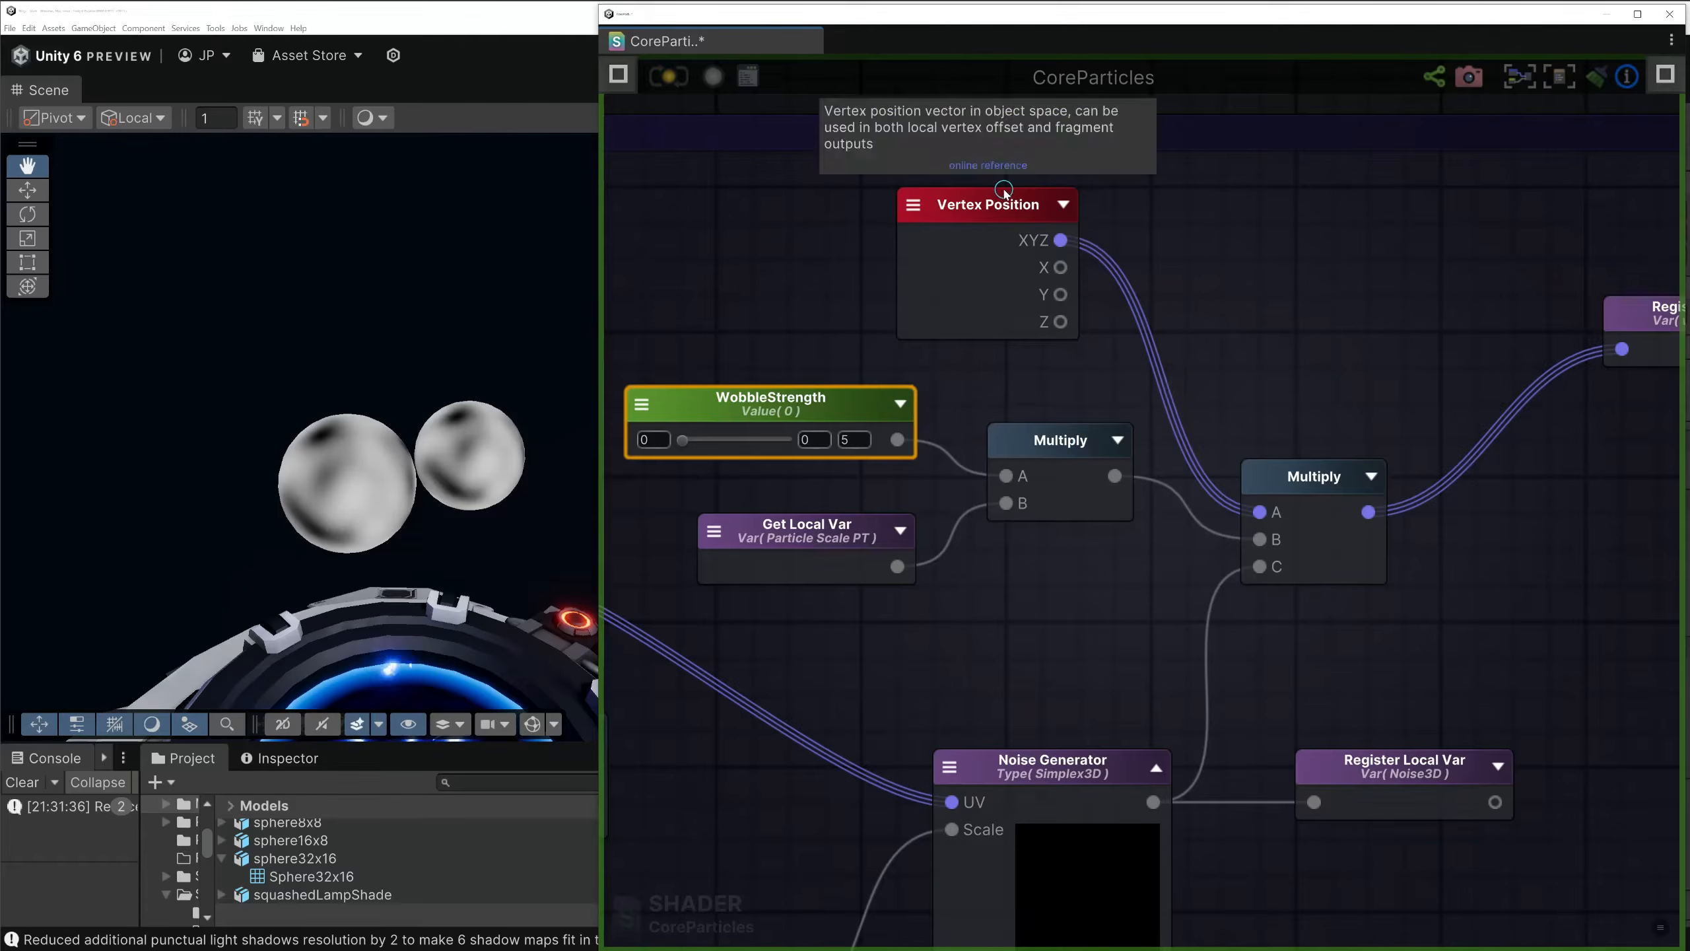
{"action": "middle_click_drag", "start_coordinate": [1162, 289], "coordinate": [1162, 323]}
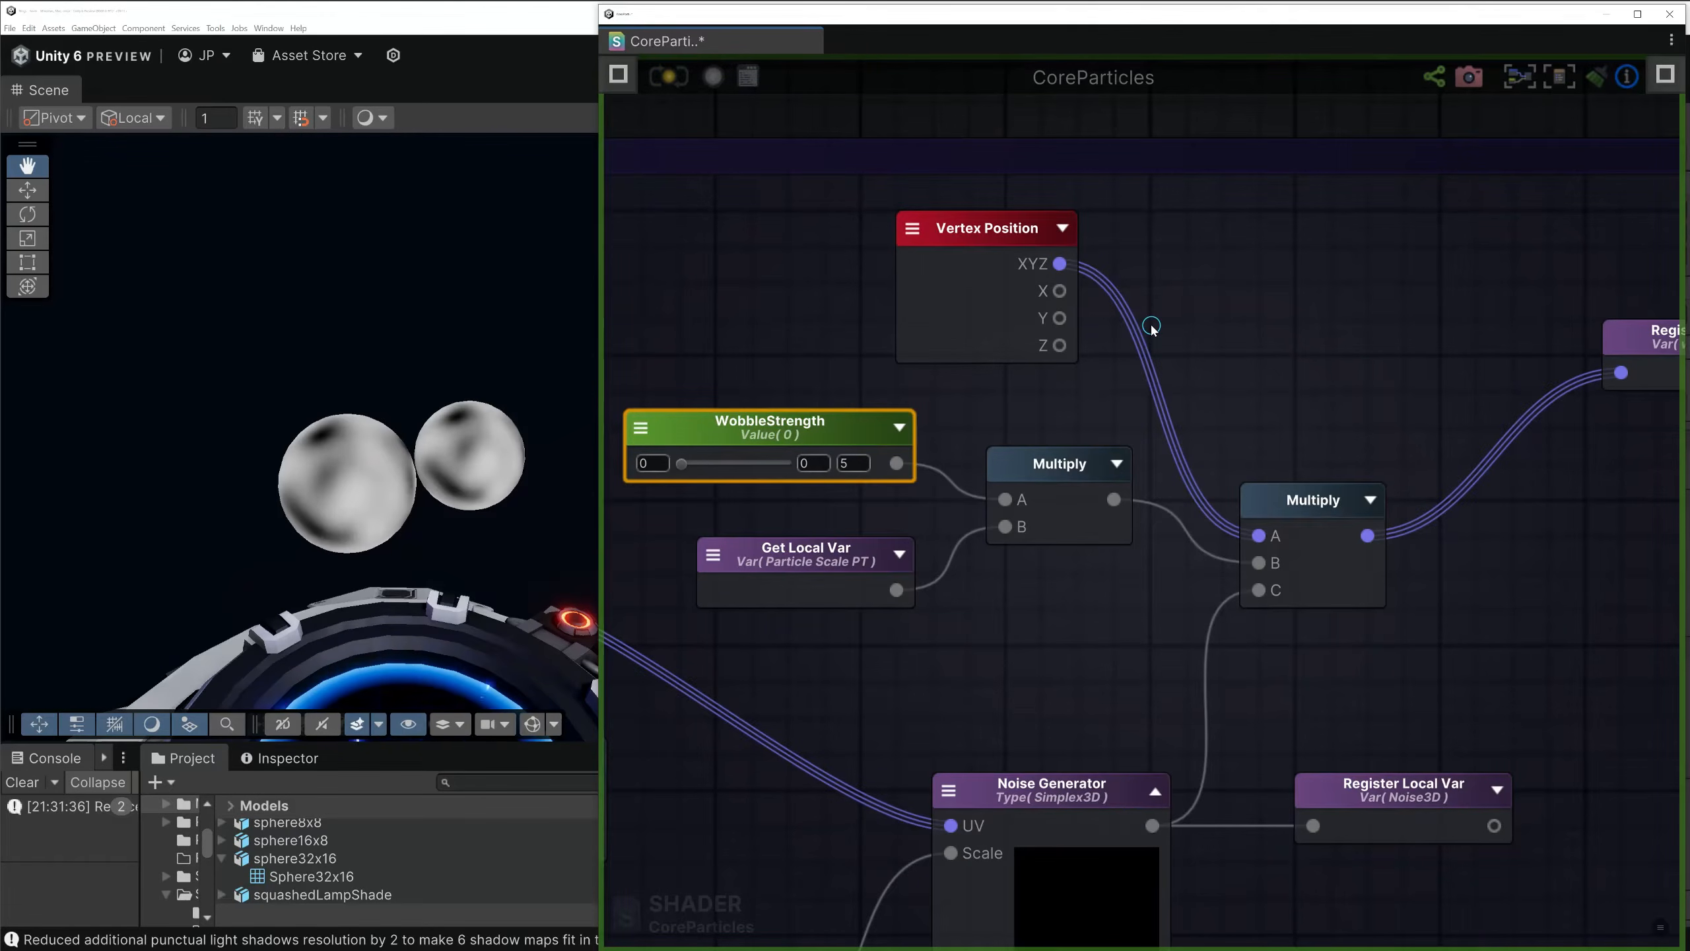
Shift the Vertex Position node right above the WobbleStrength Multiply and examine the final Multiply that feeds wobbleOffset
{"action": "left_click", "coordinate": [967, 234]}
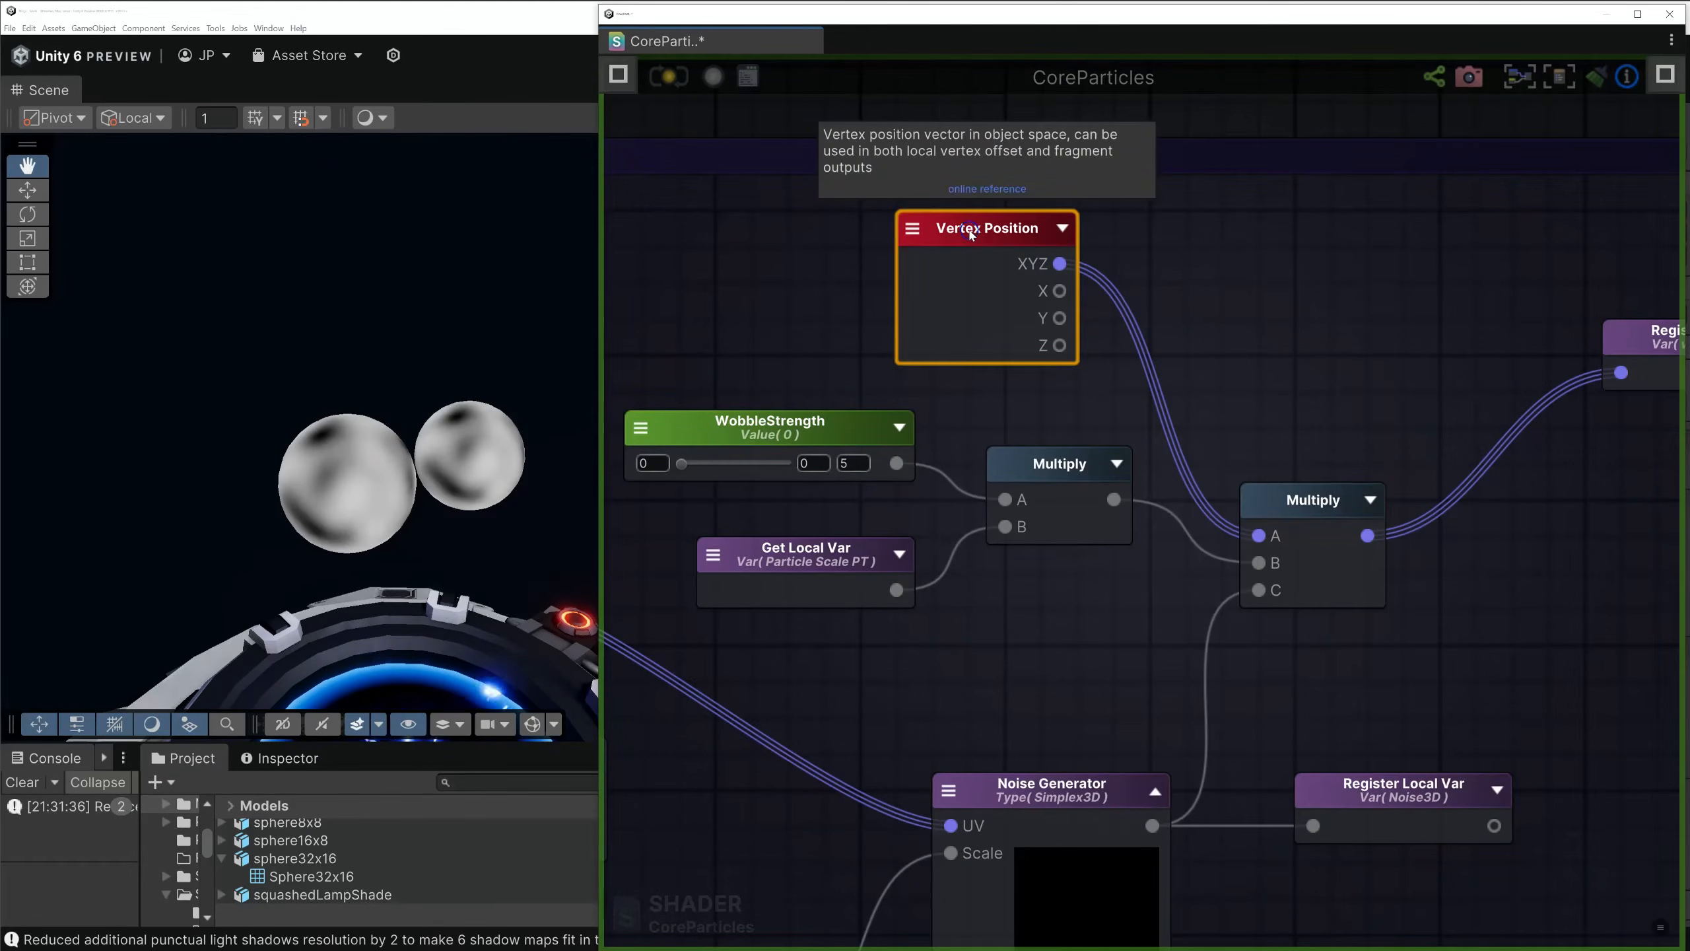
{"action": "left_click_drag", "start_coordinate": [967, 234], "coordinate": [1016, 237]}
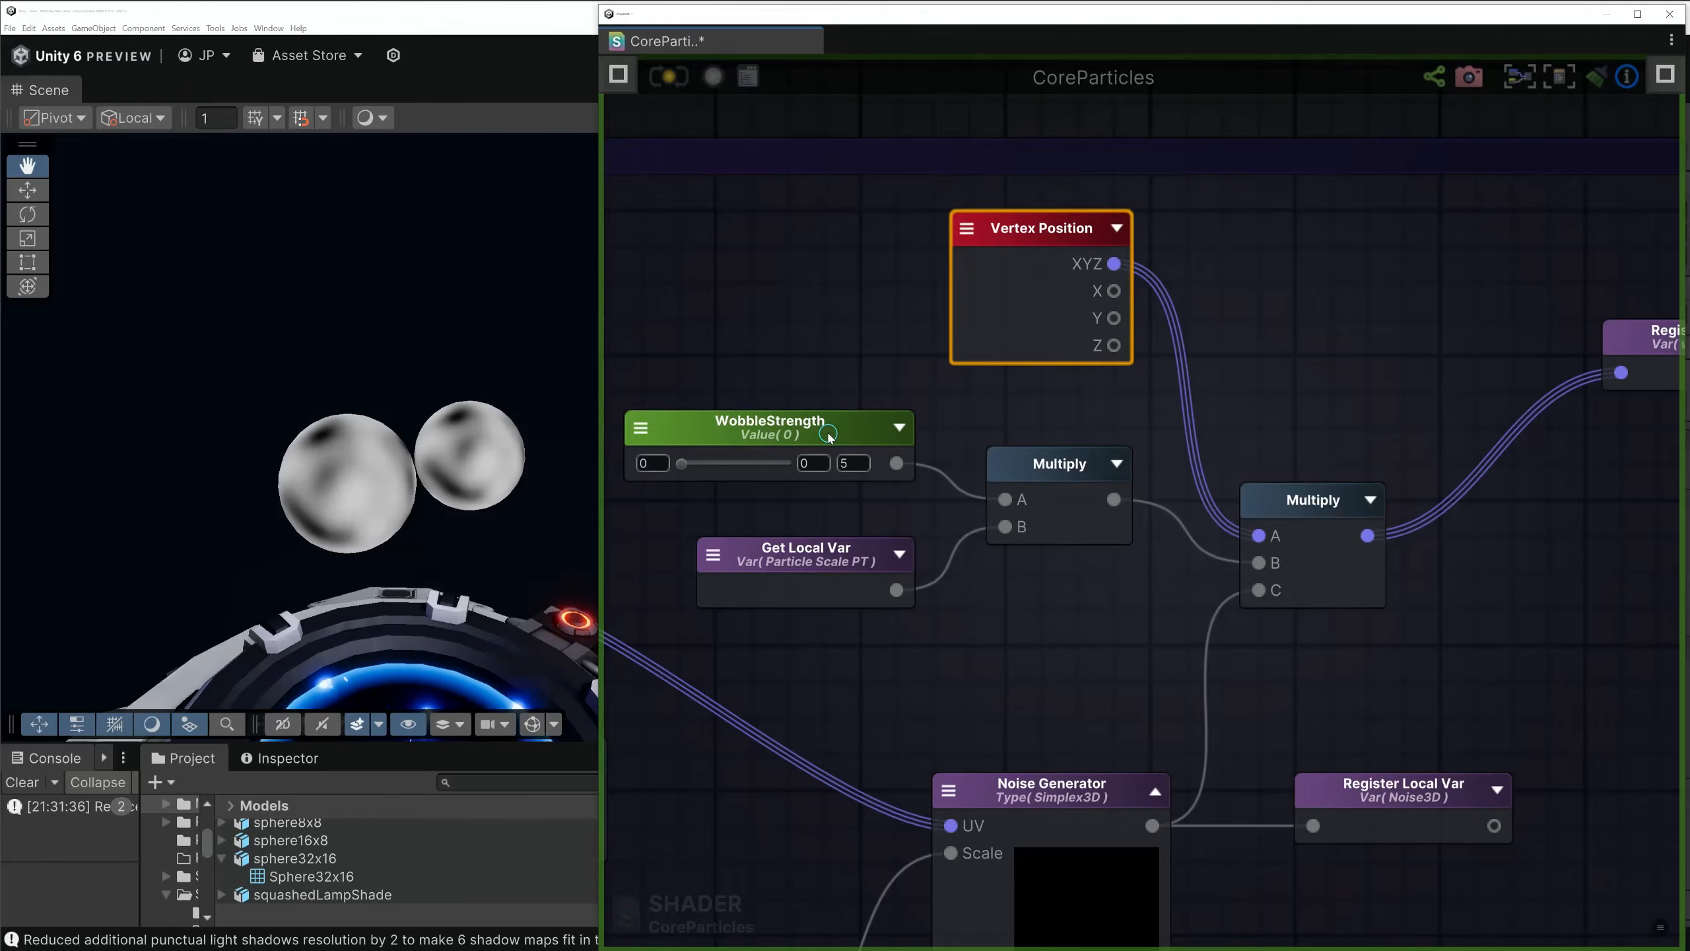
{"action": "left_click", "coordinate": [1286, 513]}
{"action": "middle_click_drag", "start_coordinate": [1309, 284], "coordinate": [1123, 357]}
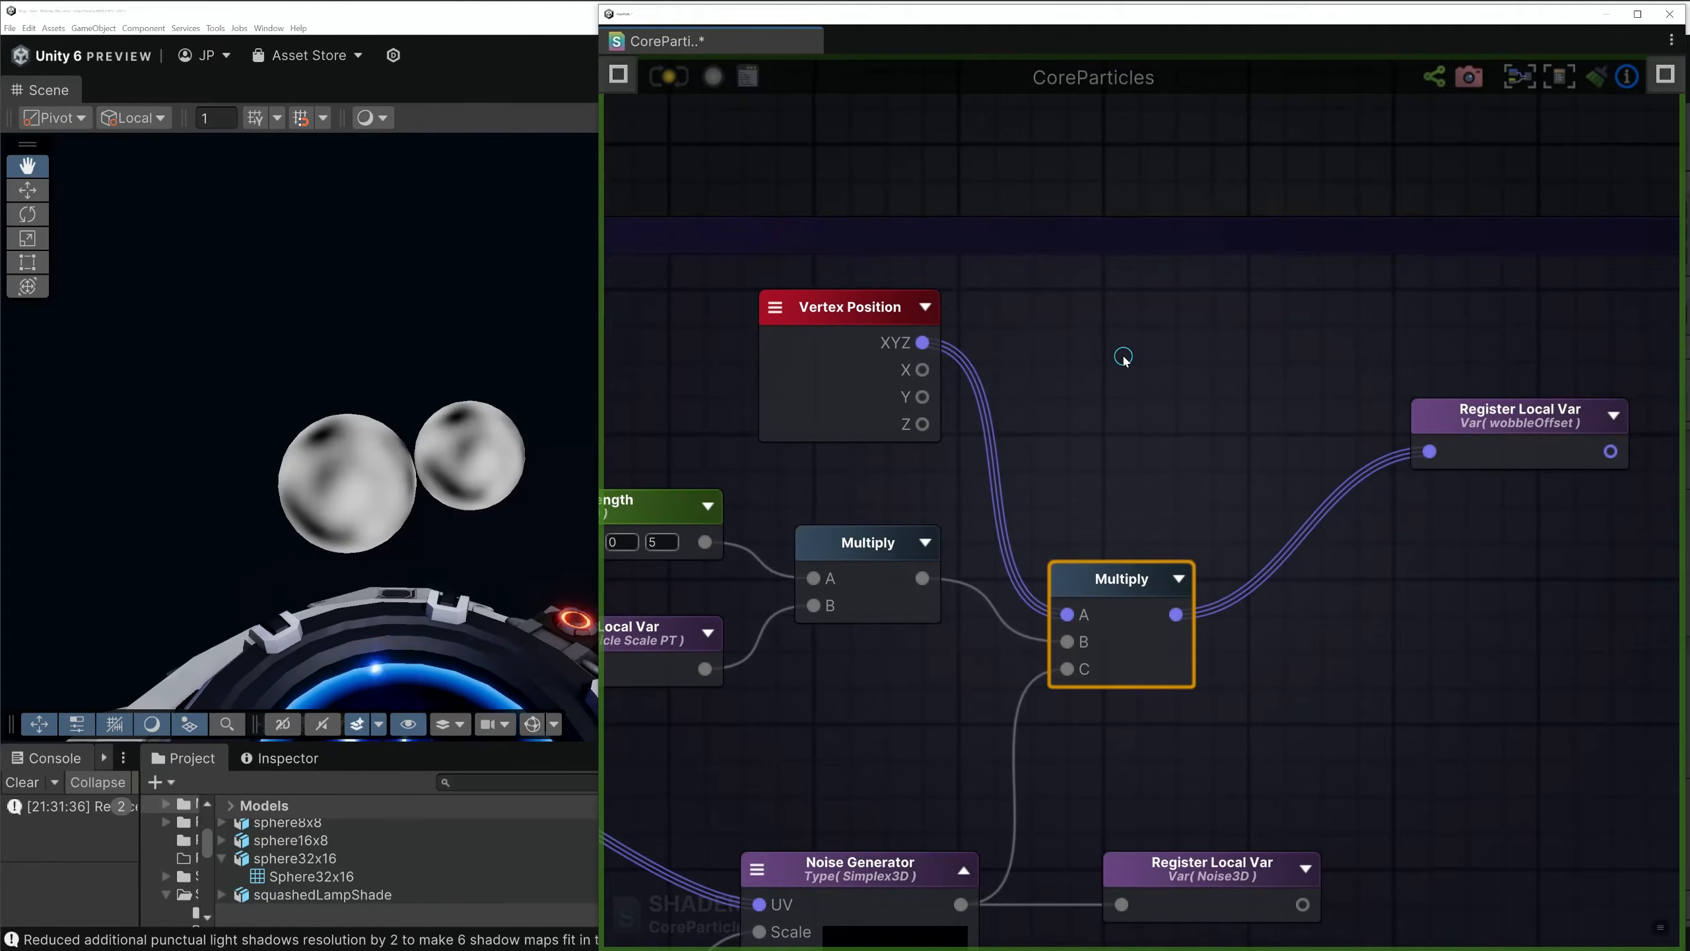
Place the wobbleOffset node below OffsetWorldPosition and connect it to input C of the Add node feeding Vertex Position
{"action": "key", "text": "f"}
{"action": "middle_click_drag", "start_coordinate": [1306, 303], "coordinate": [1272, 630]}
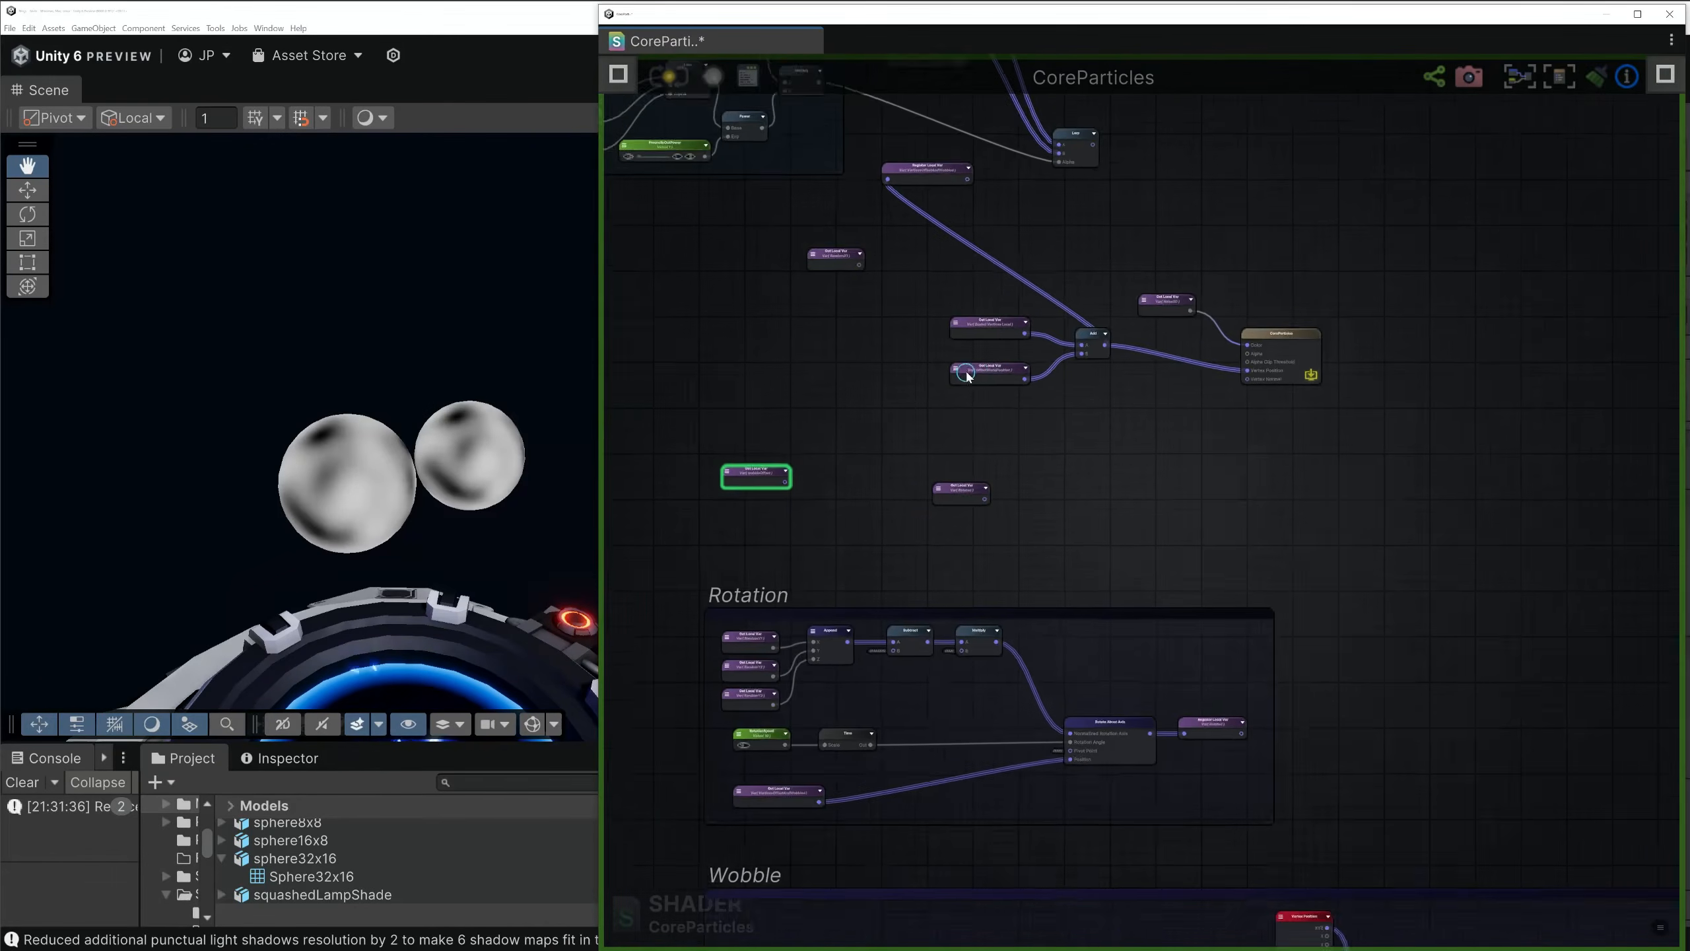
{"action": "scroll", "coordinate": [832, 492], "scroll_direction": "up", "scroll_amount": 3}
{"action": "left_click_drag", "start_coordinate": [732, 485], "coordinate": [1008, 420]}
{"action": "scroll", "coordinate": [1116, 322], "scroll_direction": "up", "scroll_amount": 4}
{"action": "left_click", "coordinate": [832, 323]}
{"action": "scroll", "coordinate": [865, 446], "scroll_direction": "up", "scroll_amount": 2}
{"action": "left_click_drag", "start_coordinate": [859, 450], "coordinate": [854, 390]}
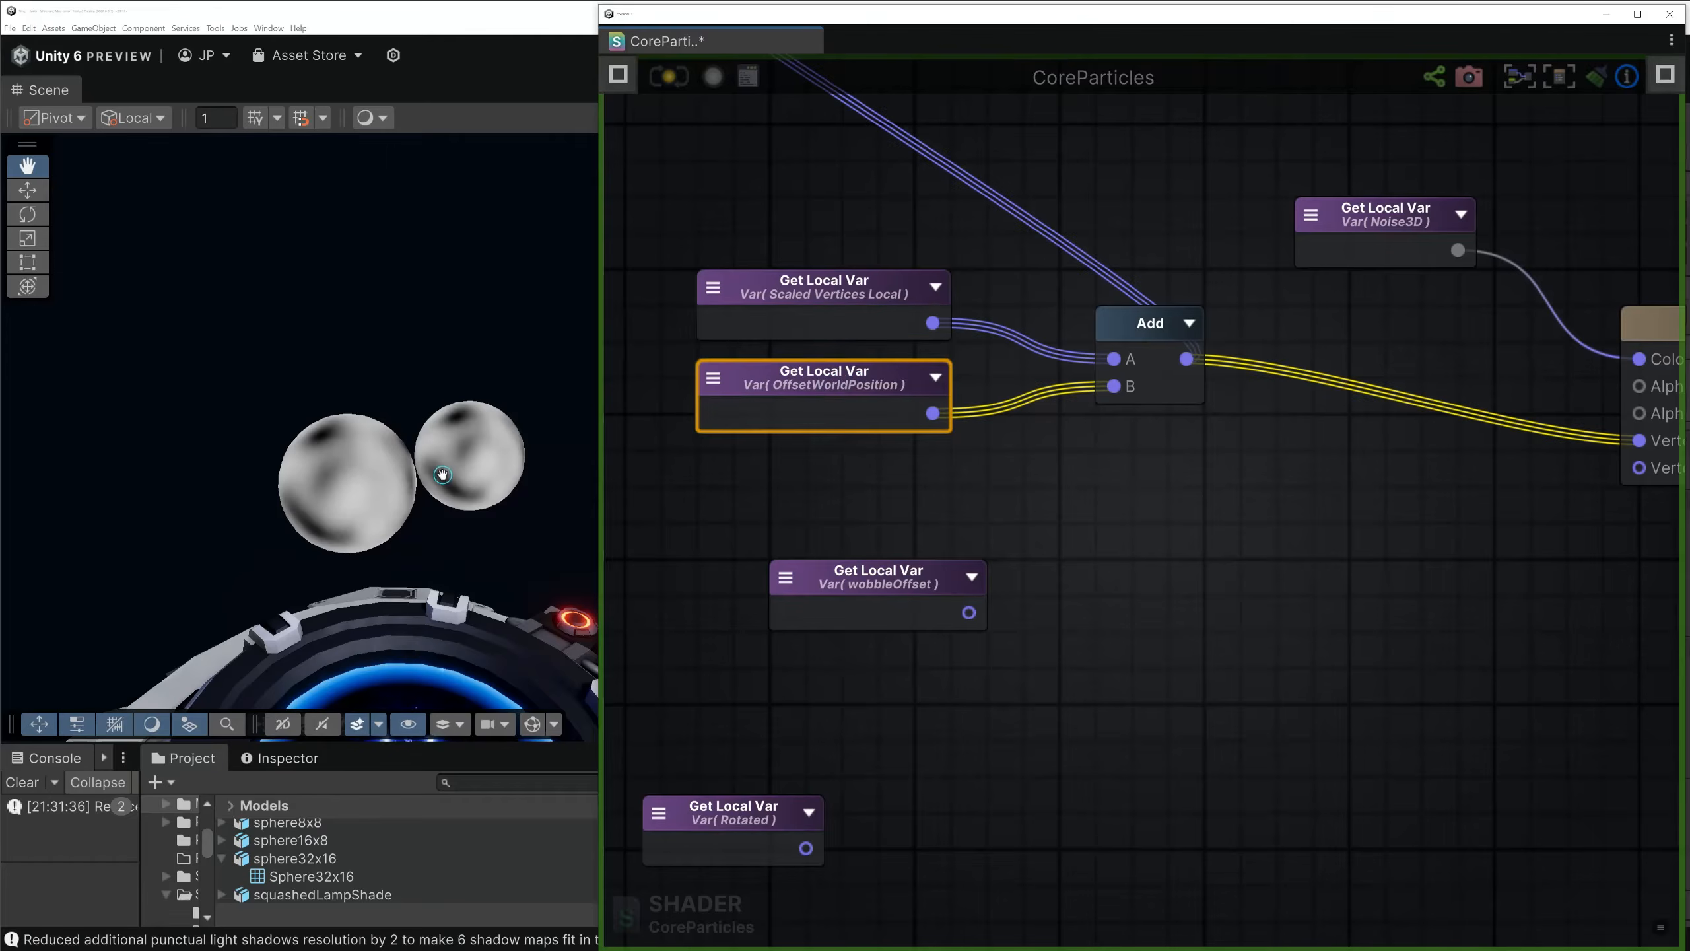
{"action": "left_click_drag", "start_coordinate": [929, 599], "coordinate": [1113, 413]}
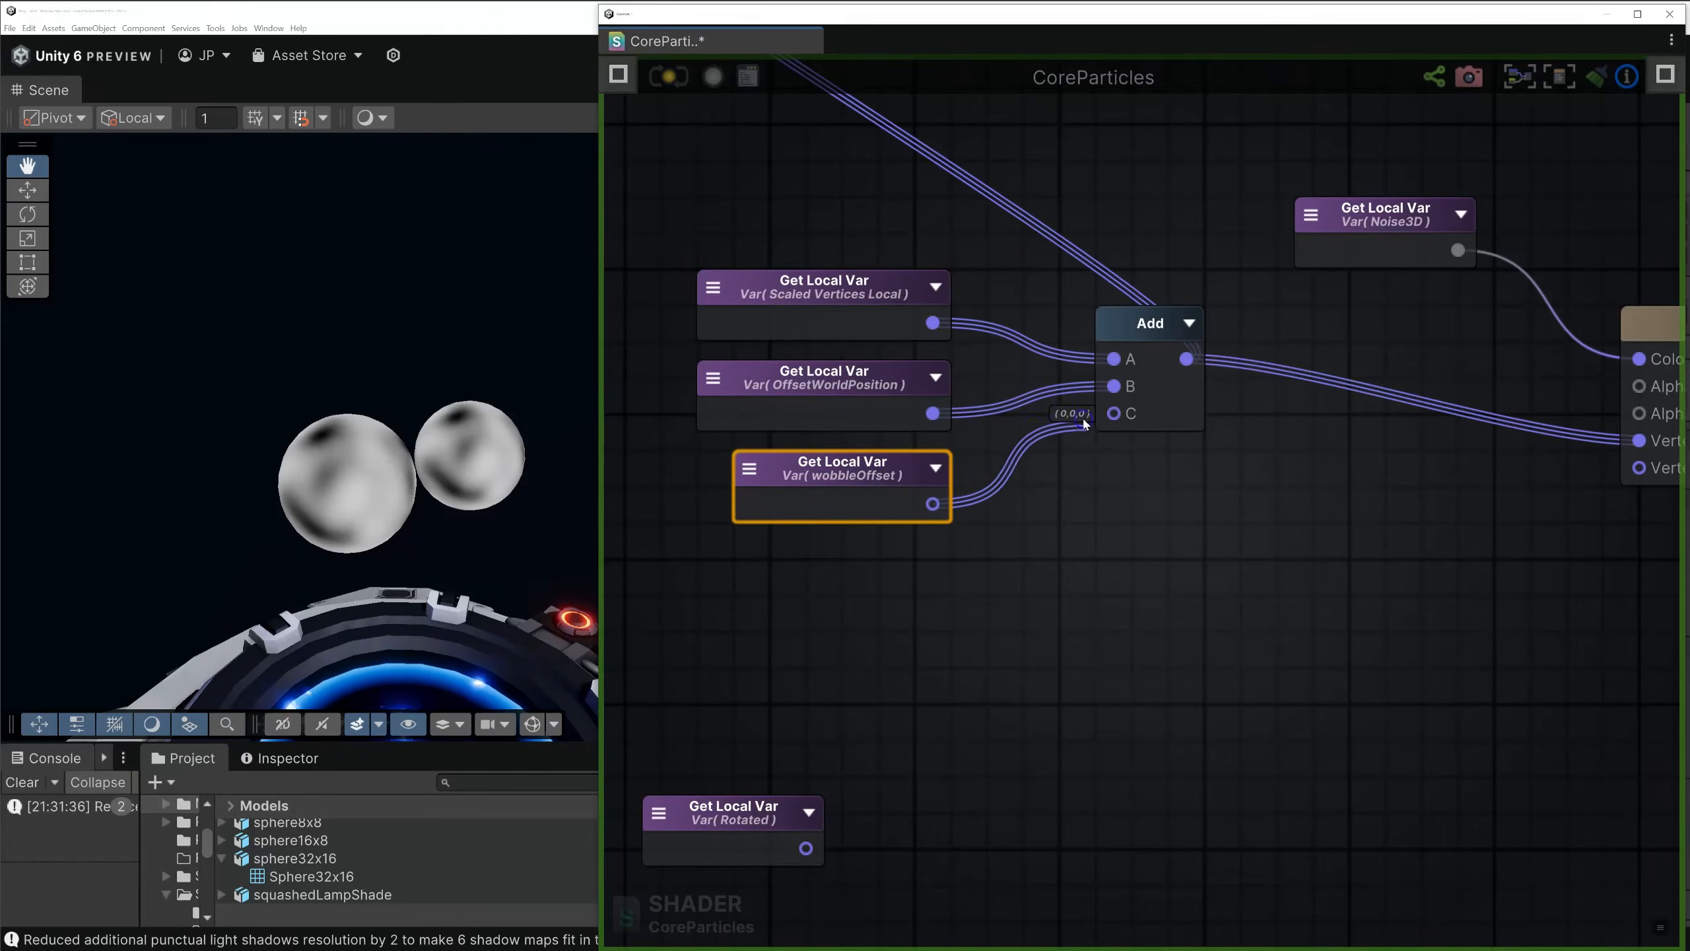
Uncover the material settings and set WobbleStrength to 1.08
{"action": "left_click_drag", "start_coordinate": [831, 13], "coordinate": [862, 705]}
{"action": "left_click_drag", "start_coordinate": [1294, 554], "coordinate": [1365, 547]}
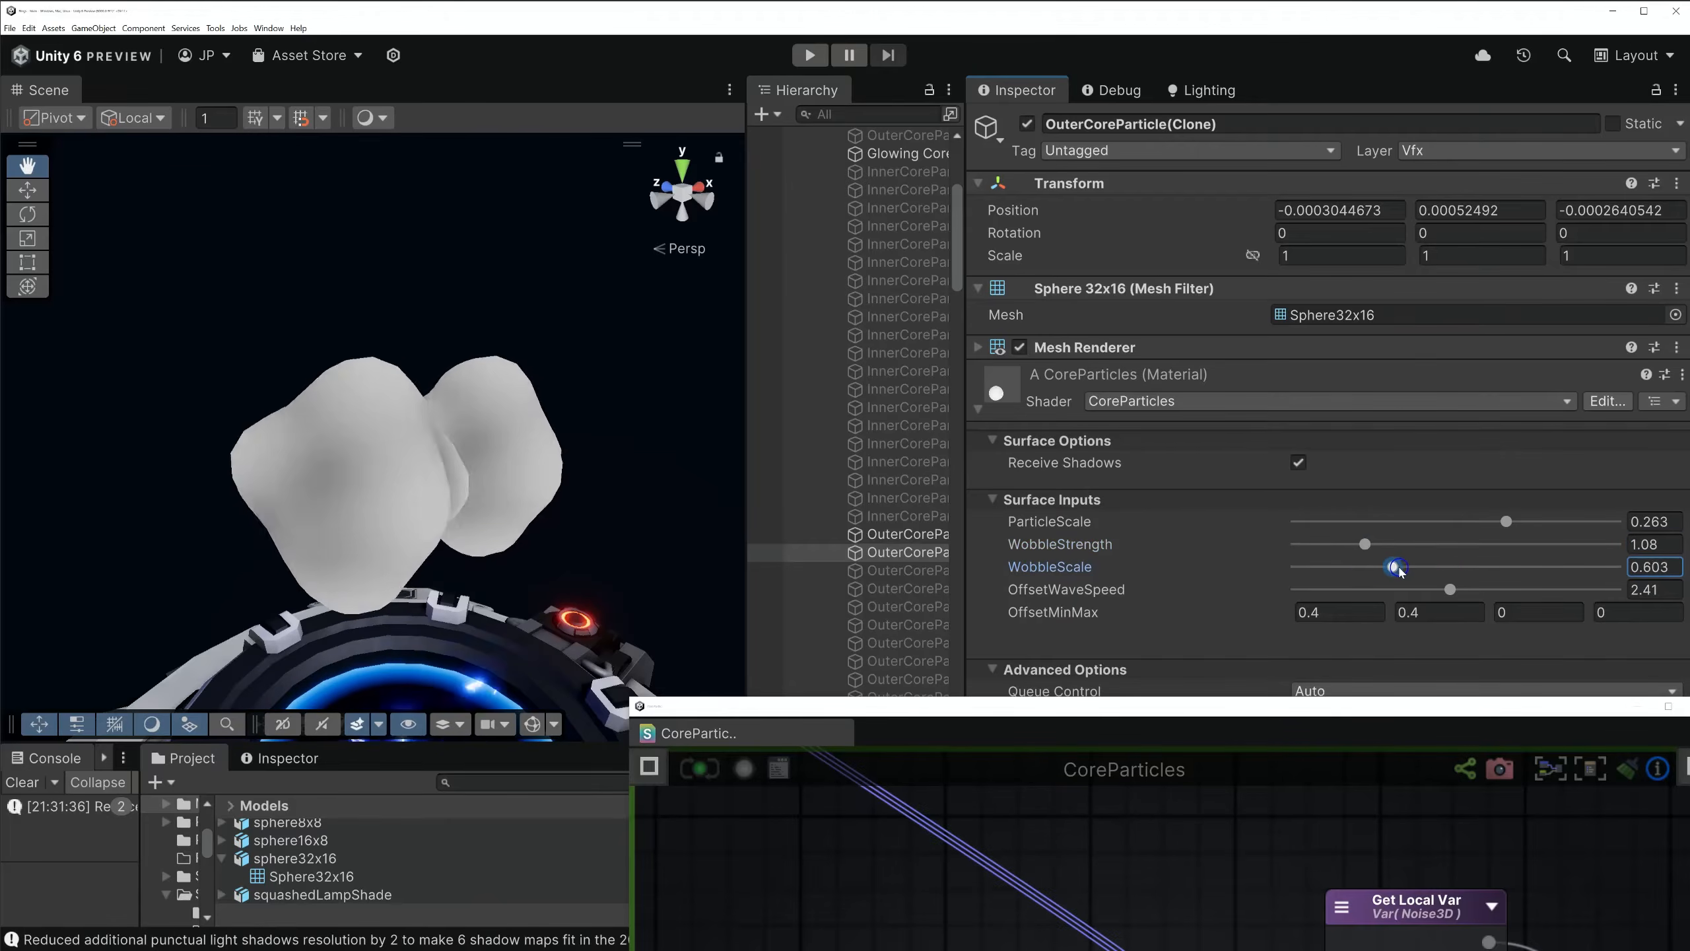
Bring the shader graph back and move the WobbleSpeed and Particle Scale PT nodes up beside the Multiply that feeds Time
{"action": "left_click_drag", "start_coordinate": [1288, 714], "coordinate": [1261, 16]}
{"action": "scroll", "coordinate": [1068, 525], "scroll_direction": "down", "scroll_amount": 2}
{"action": "scroll", "coordinate": [1069, 525], "scroll_direction": "down", "scroll_amount": 3}
{"action": "scroll", "coordinate": [1003, 690], "scroll_direction": "up", "scroll_amount": 5}
{"action": "scroll", "coordinate": [1209, 634], "scroll_direction": "down", "scroll_amount": 3}
{"action": "scroll", "coordinate": [1075, 717], "scroll_direction": "up", "scroll_amount": 5}
{"action": "scroll", "coordinate": [898, 644], "scroll_direction": "up", "scroll_amount": 1}
{"action": "left_click_drag", "start_coordinate": [738, 622], "coordinate": [738, 586]}
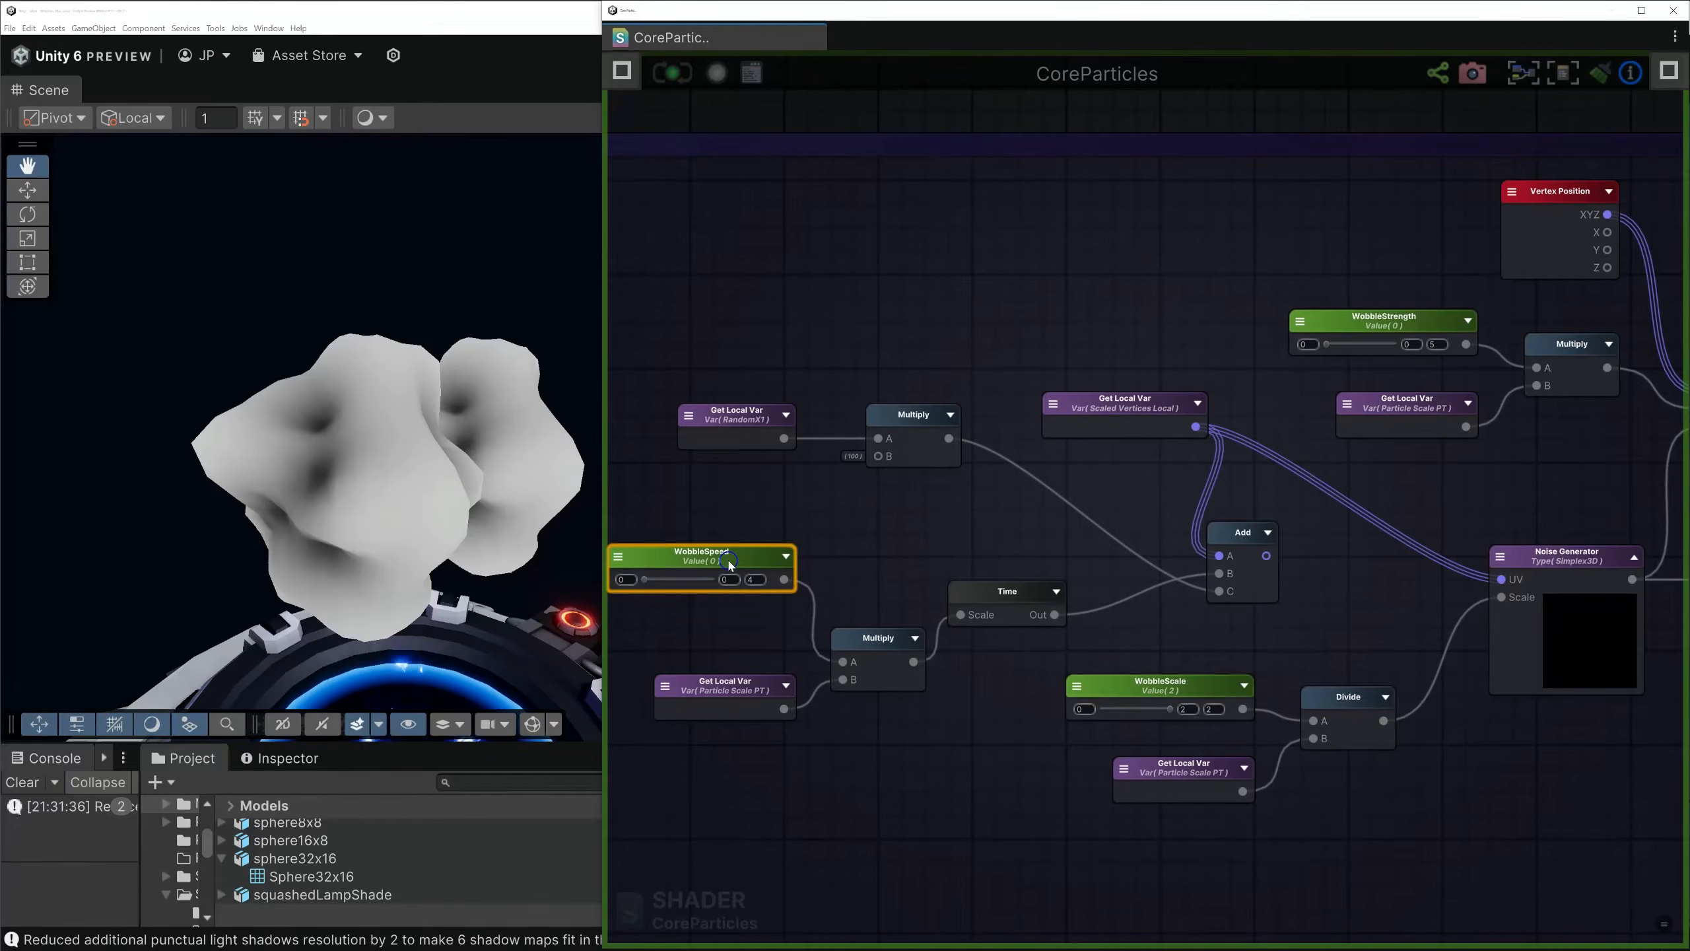
{"action": "scroll", "coordinate": [765, 630], "scroll_direction": "up", "scroll_amount": 3}
{"action": "left_click_drag", "start_coordinate": [893, 656], "coordinate": [894, 638]}
{"action": "left_click_drag", "start_coordinate": [772, 707], "coordinate": [772, 617]}
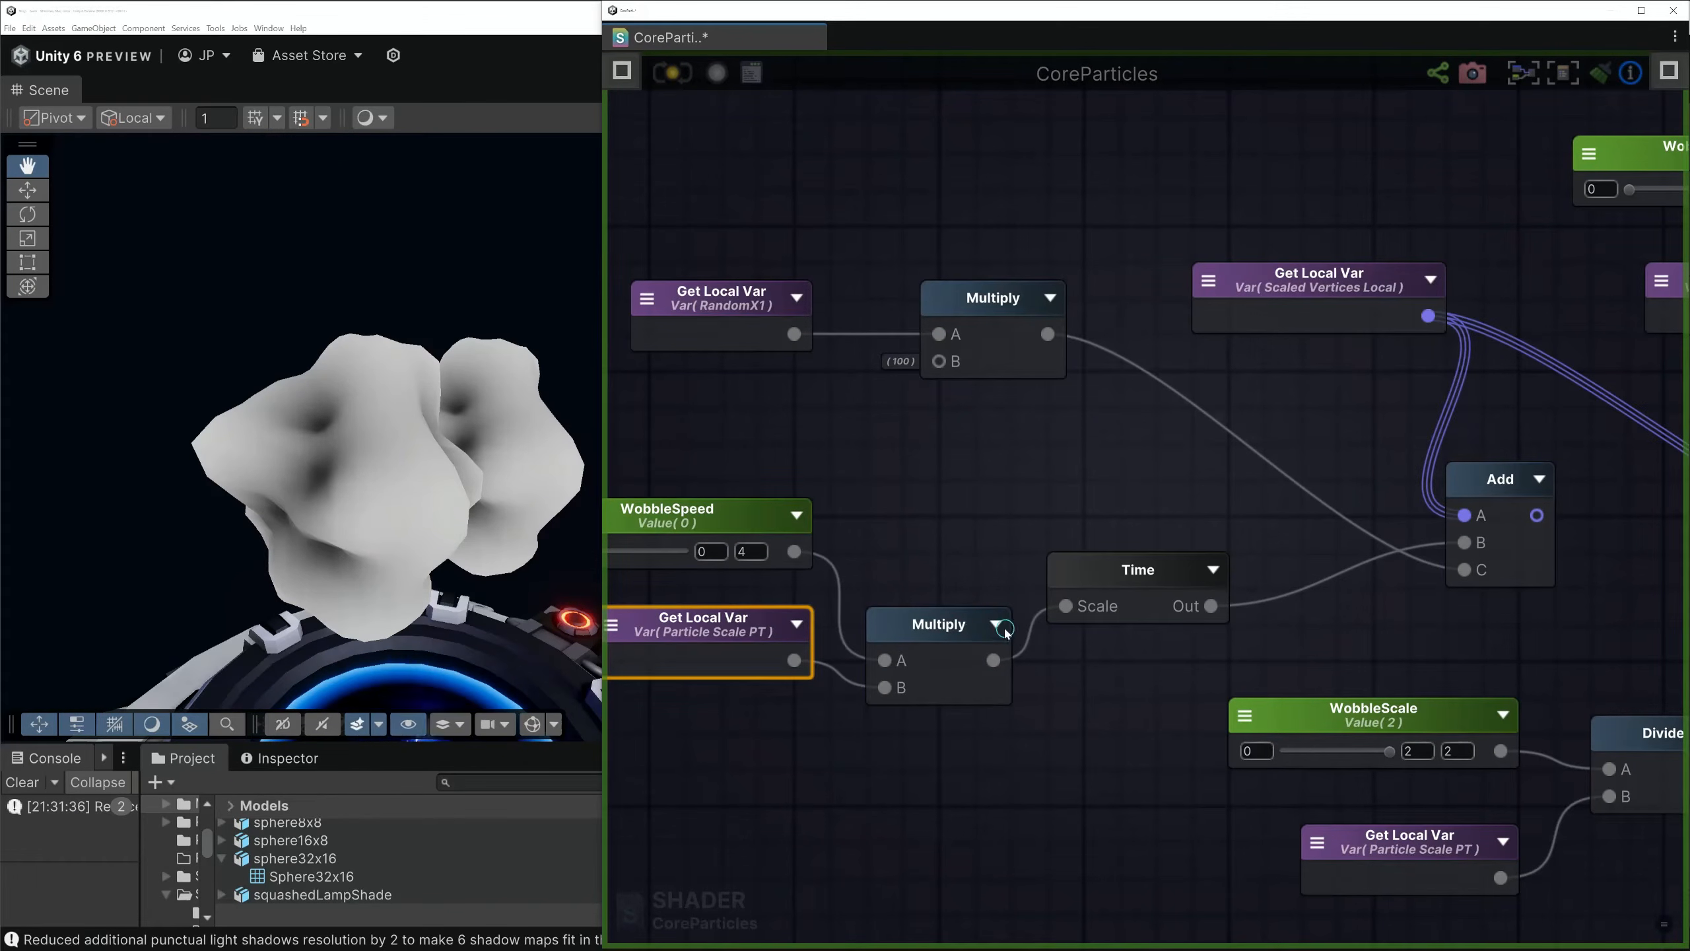
Connect the Add node combining Scaled Vertices Local, Time and the multiplied RandomX1 to the Noise Generator's UV input
{"action": "left_click", "coordinate": [1112, 578]}
{"action": "middle_click_drag", "start_coordinate": [1224, 581], "coordinate": [977, 584]}
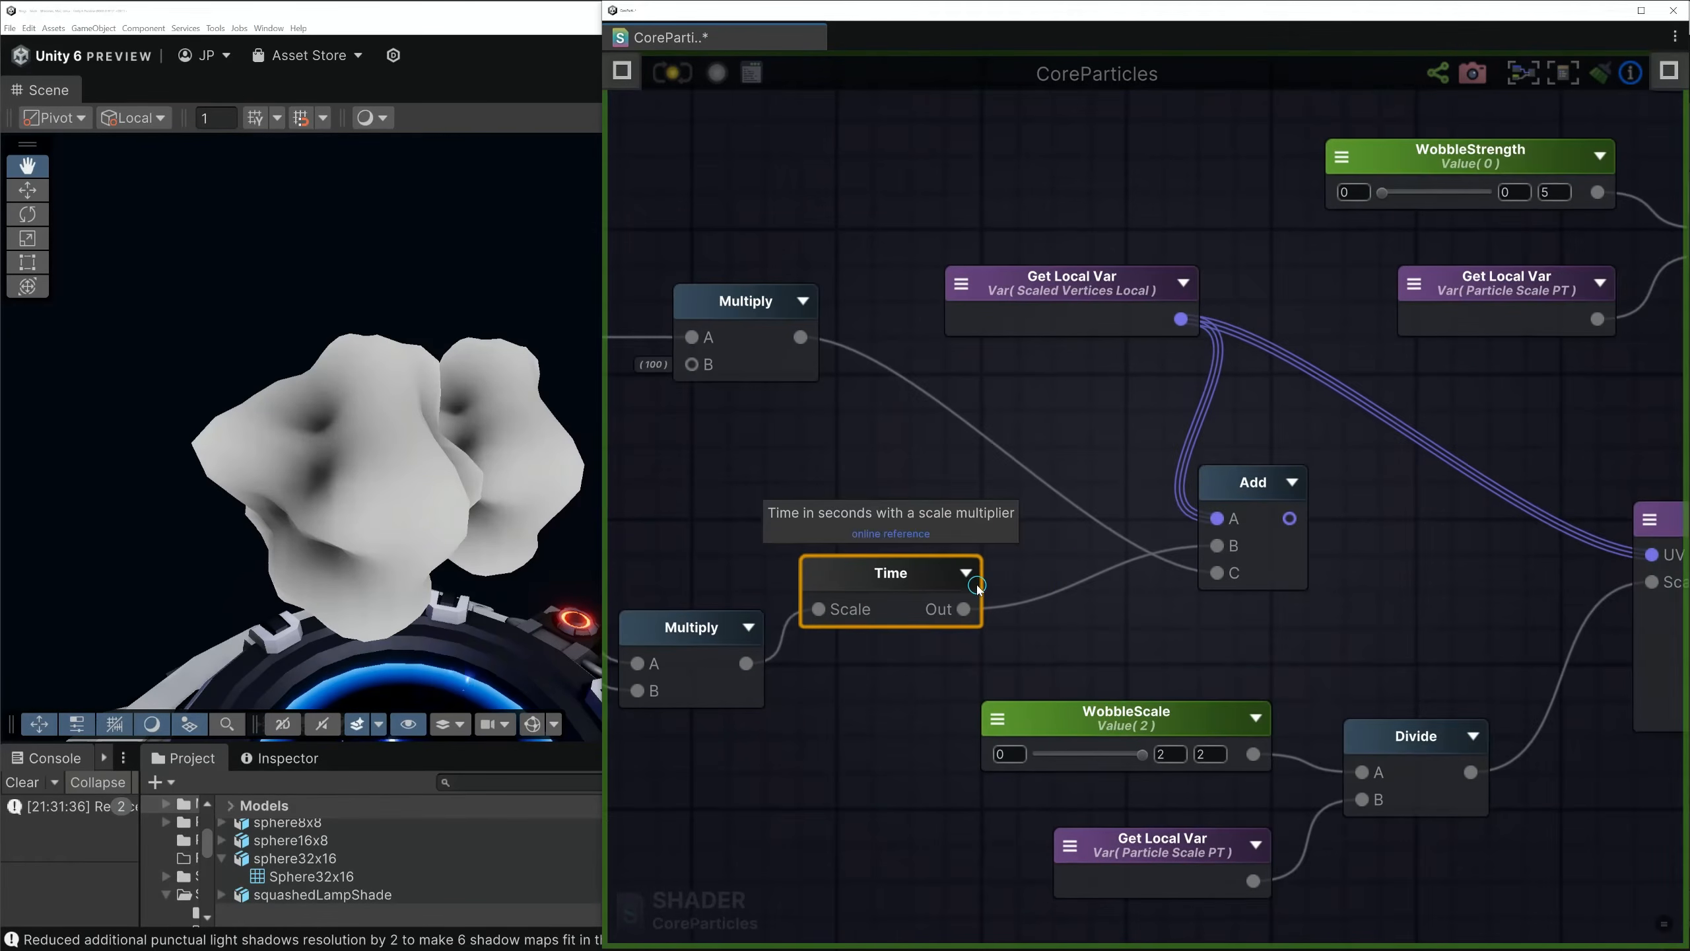
{"action": "middle_click_drag", "start_coordinate": [1180, 481], "coordinate": [1123, 525]}
{"action": "left_click_drag", "start_coordinate": [1223, 583], "coordinate": [1585, 613]}
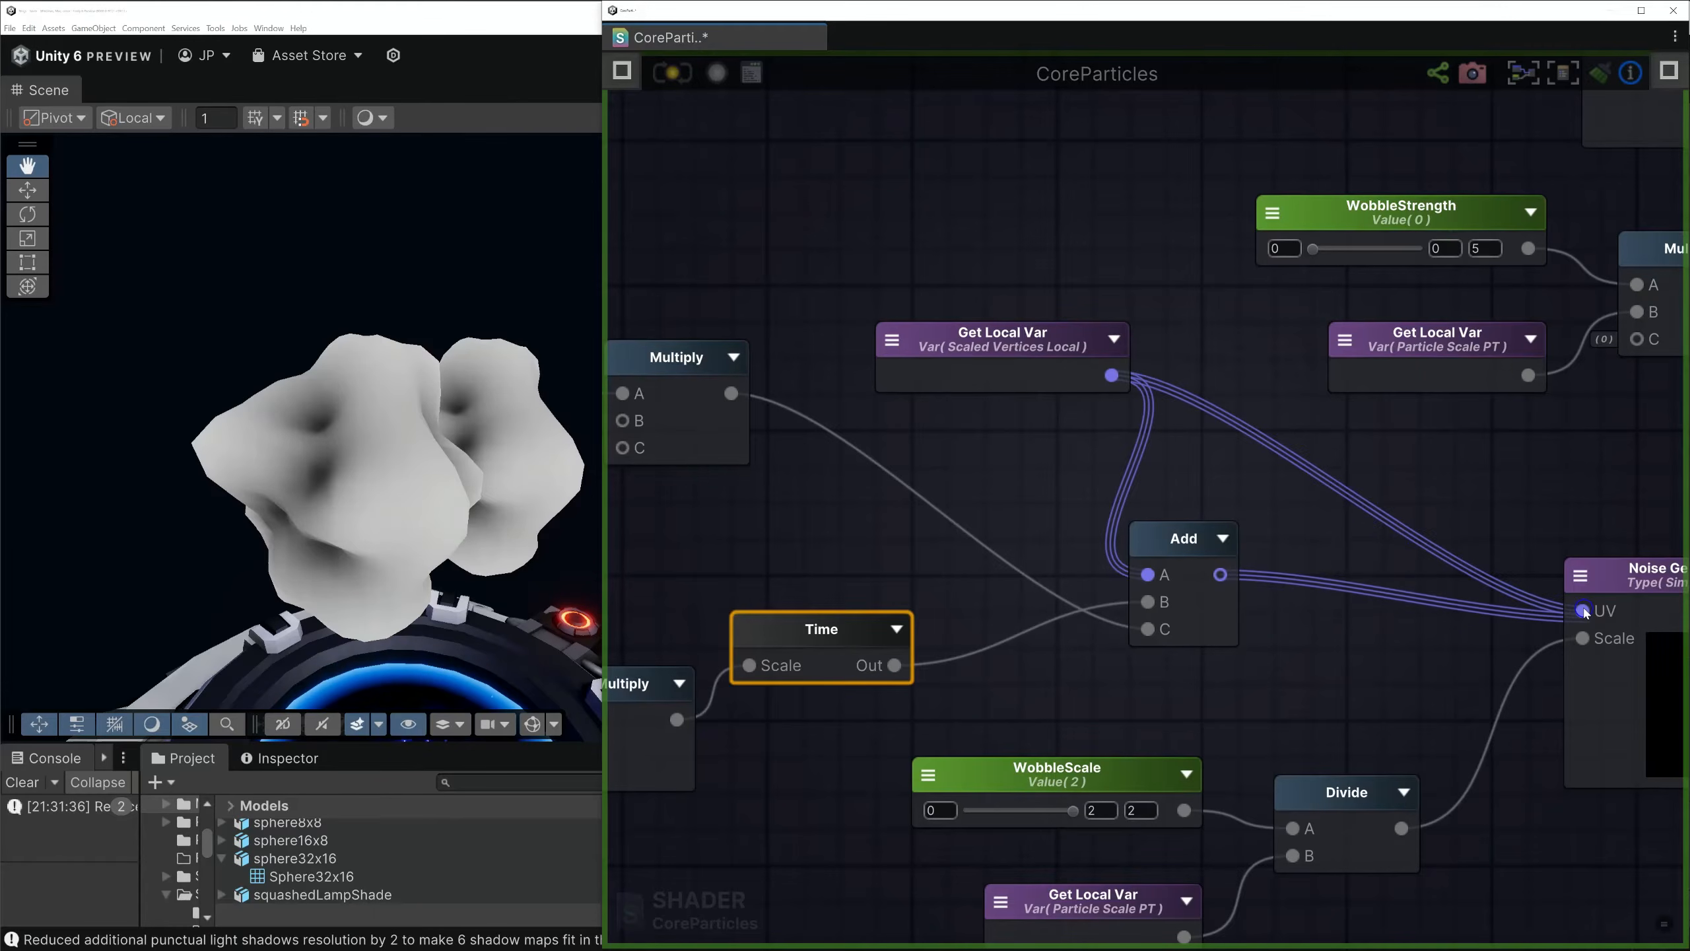
{"action": "middle_click_drag", "start_coordinate": [977, 517], "coordinate": [1303, 535]}
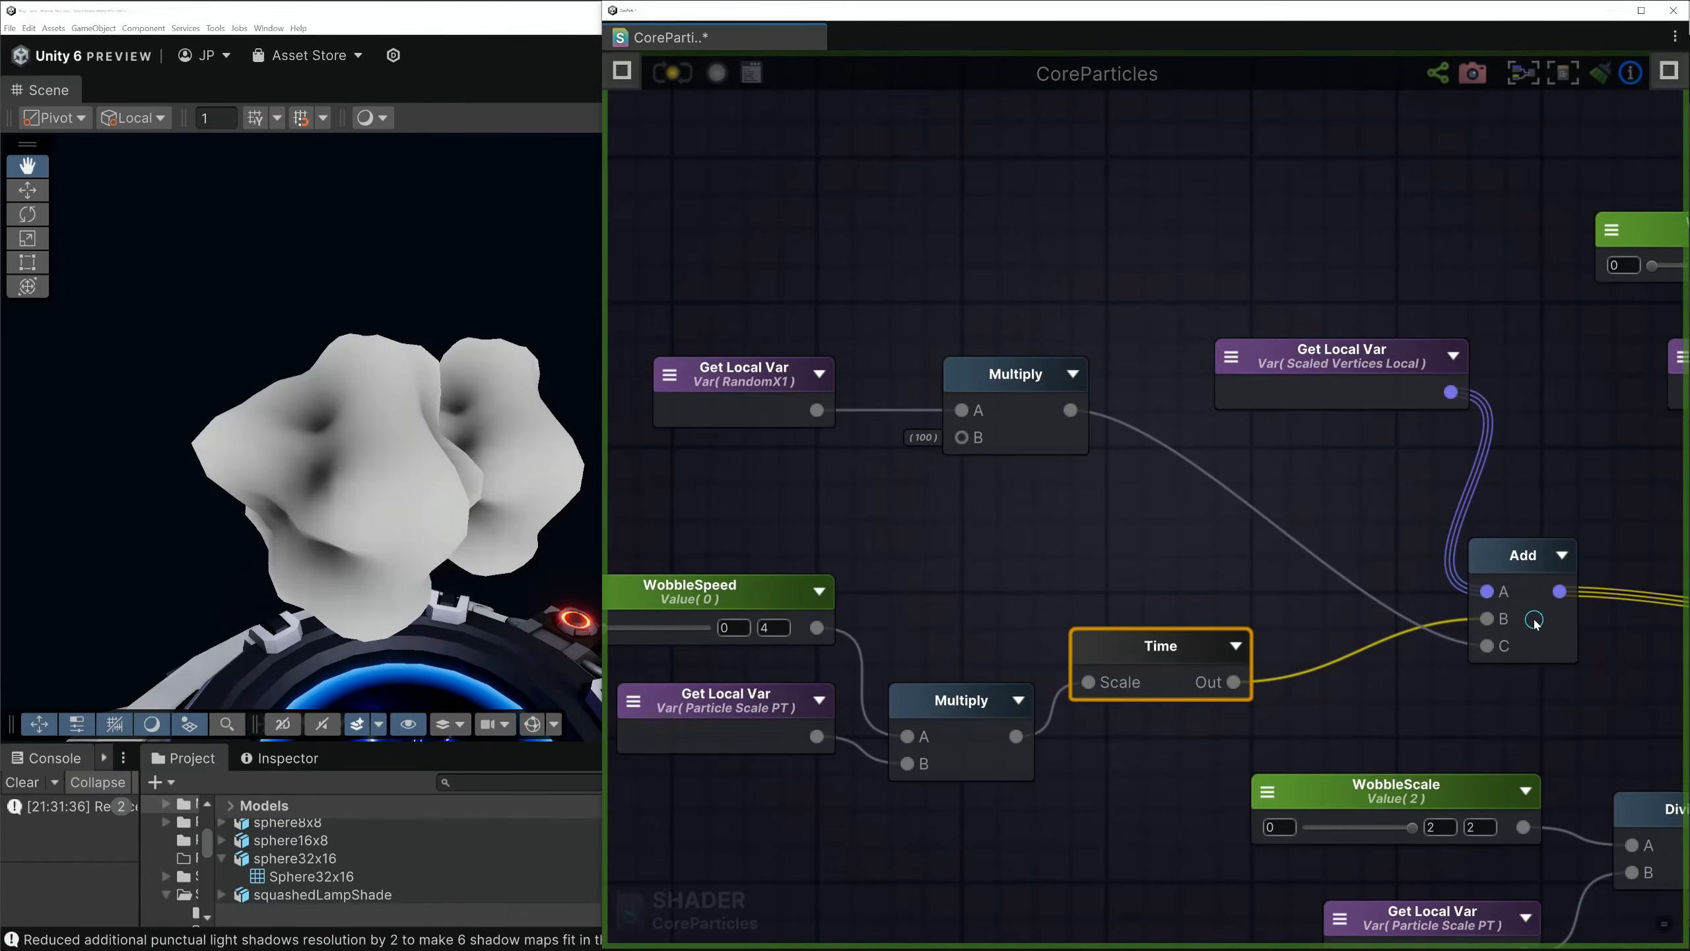
Trace RandomX1 through the Add node and Noise Generator to wobbleOffset and update the shader
{"action": "left_click", "coordinate": [737, 371]}
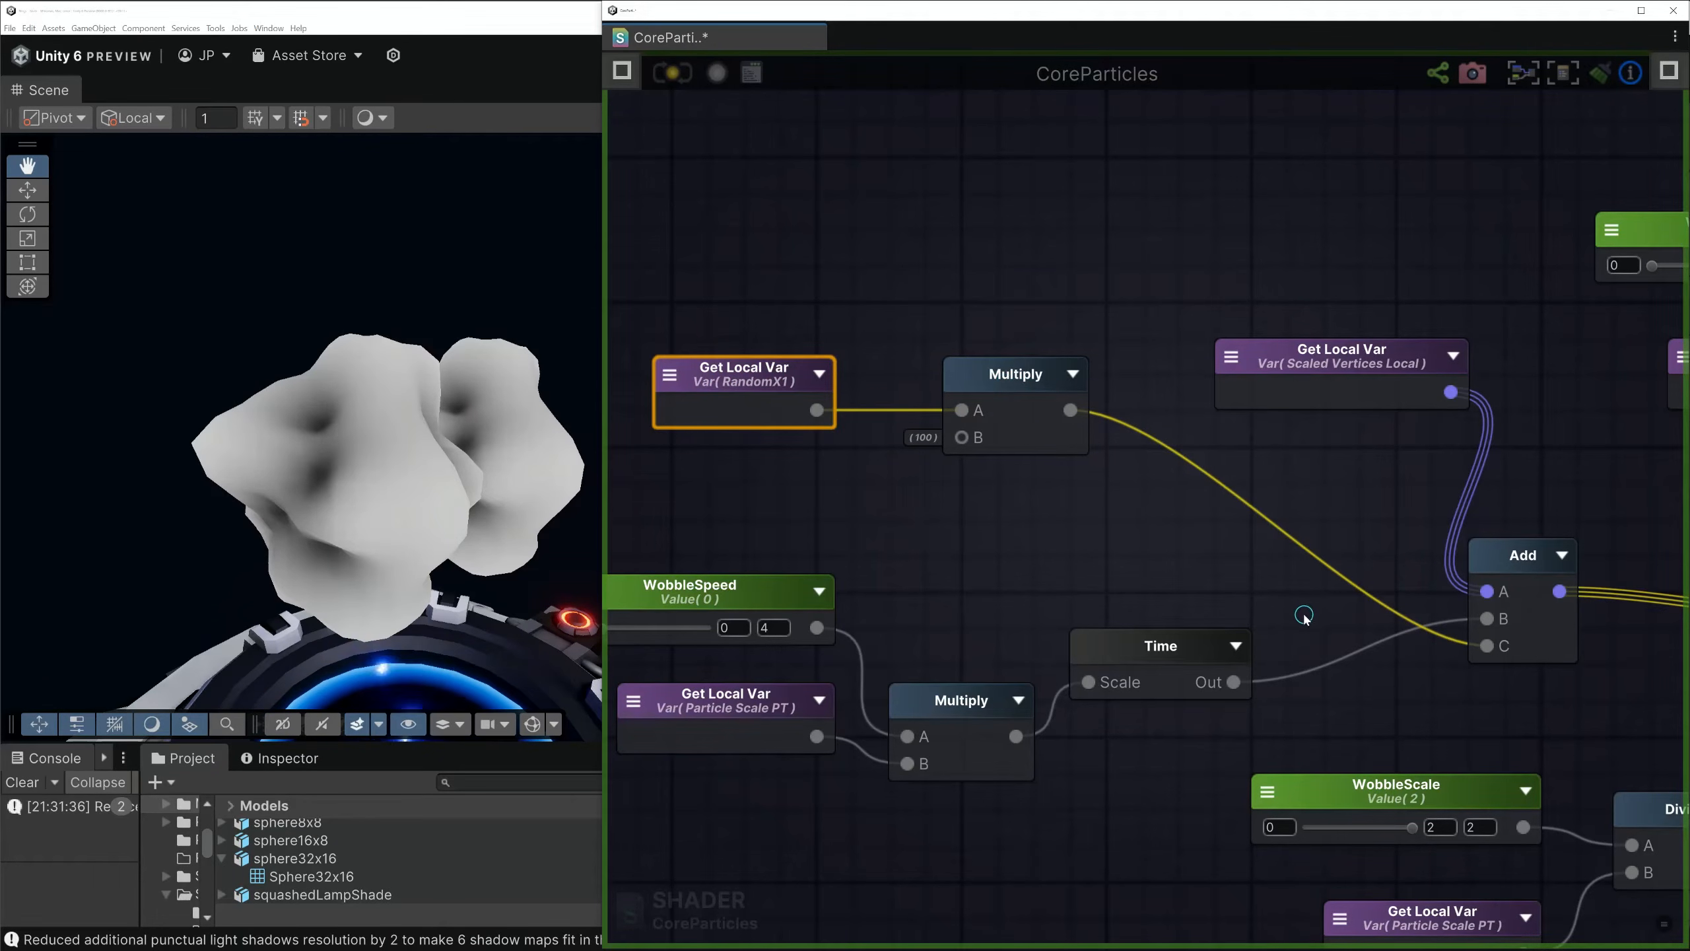
{"action": "middle_click_drag", "start_coordinate": [1469, 629], "coordinate": [1198, 694]}
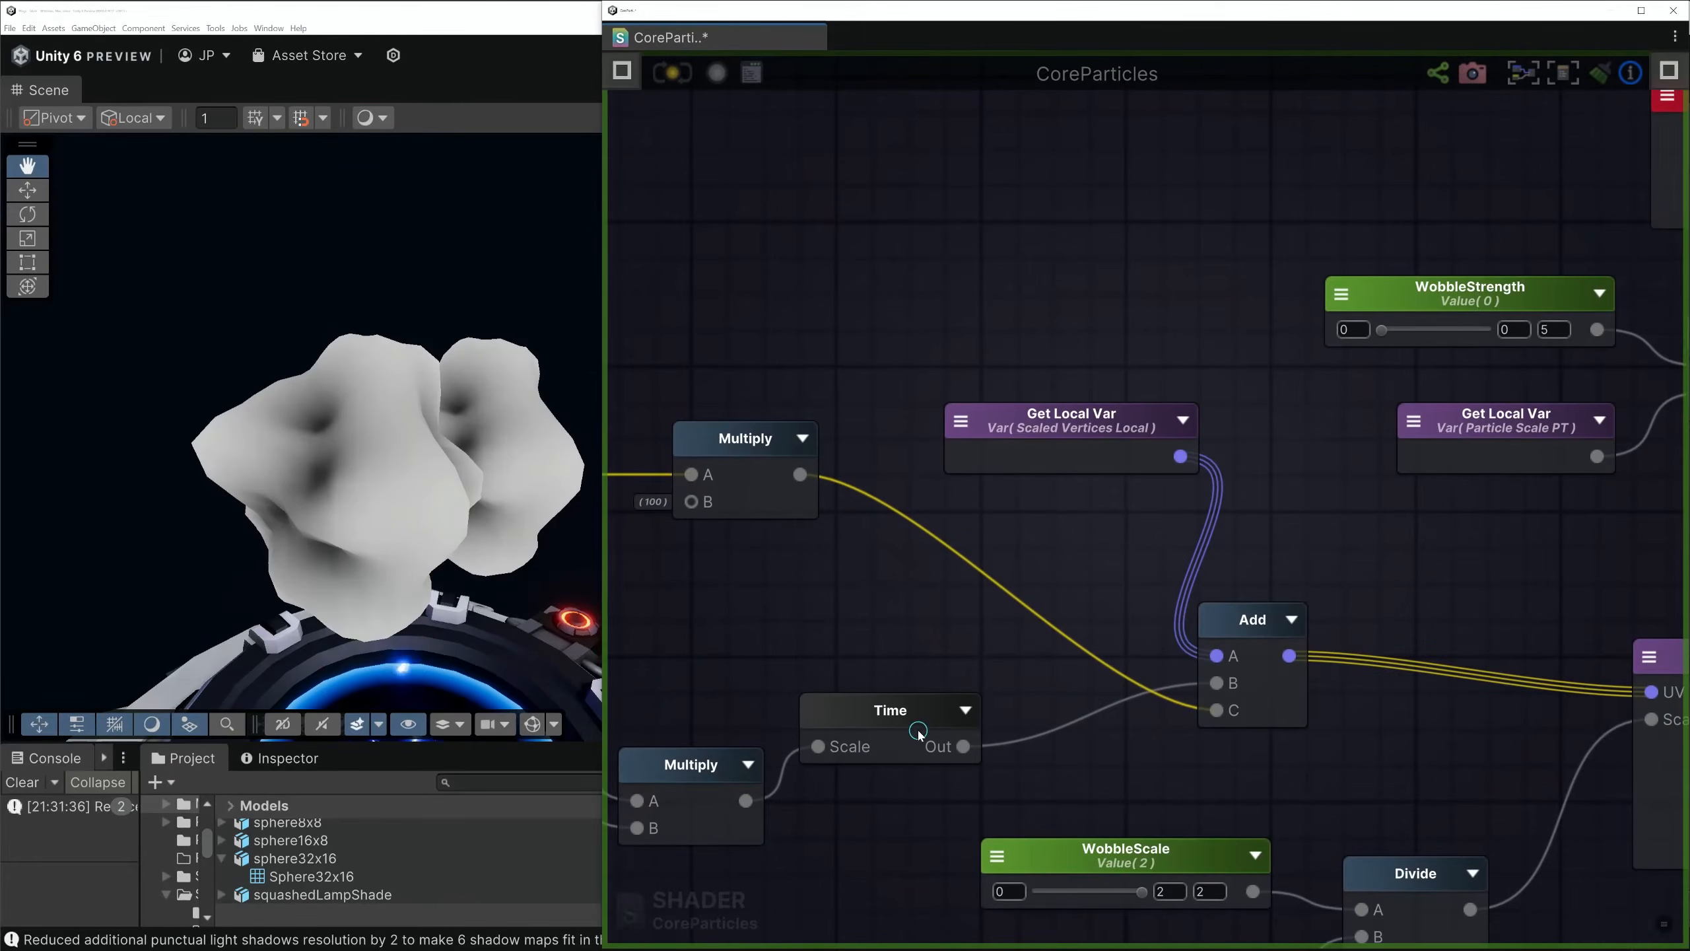
{"action": "middle_click_drag", "start_coordinate": [1573, 581], "coordinate": [1249, 570]}
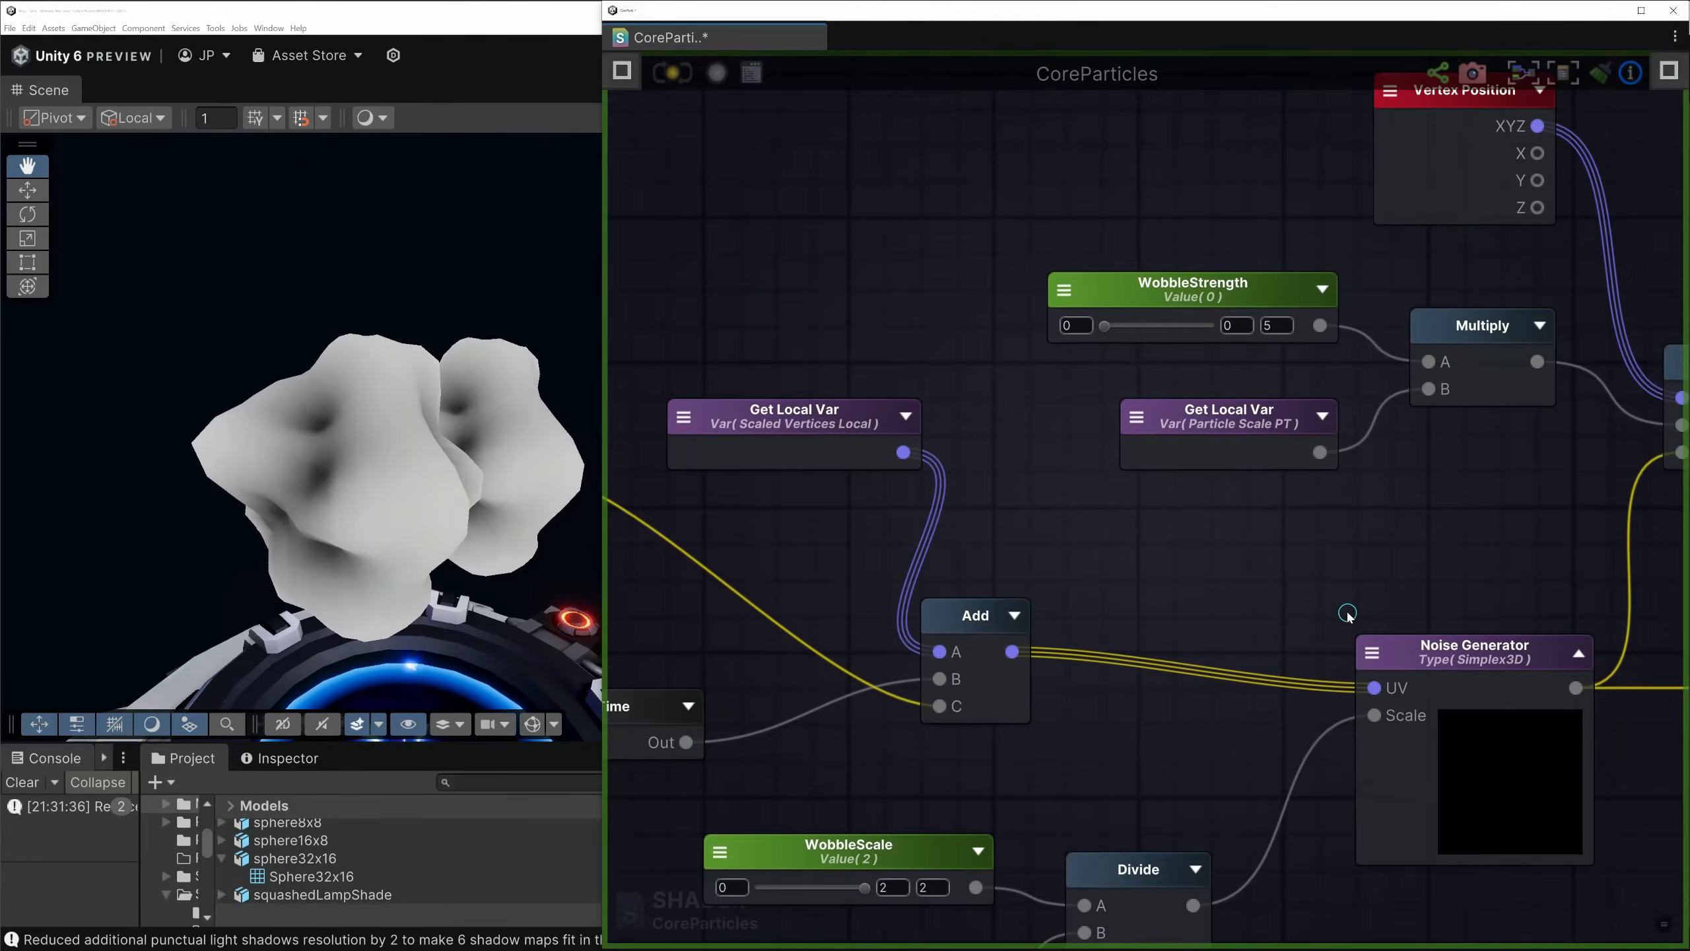
{"action": "middle_click_drag", "start_coordinate": [1433, 490], "coordinate": [1252, 367]}
{"action": "middle_click_drag", "start_coordinate": [1391, 435], "coordinate": [1180, 558]}
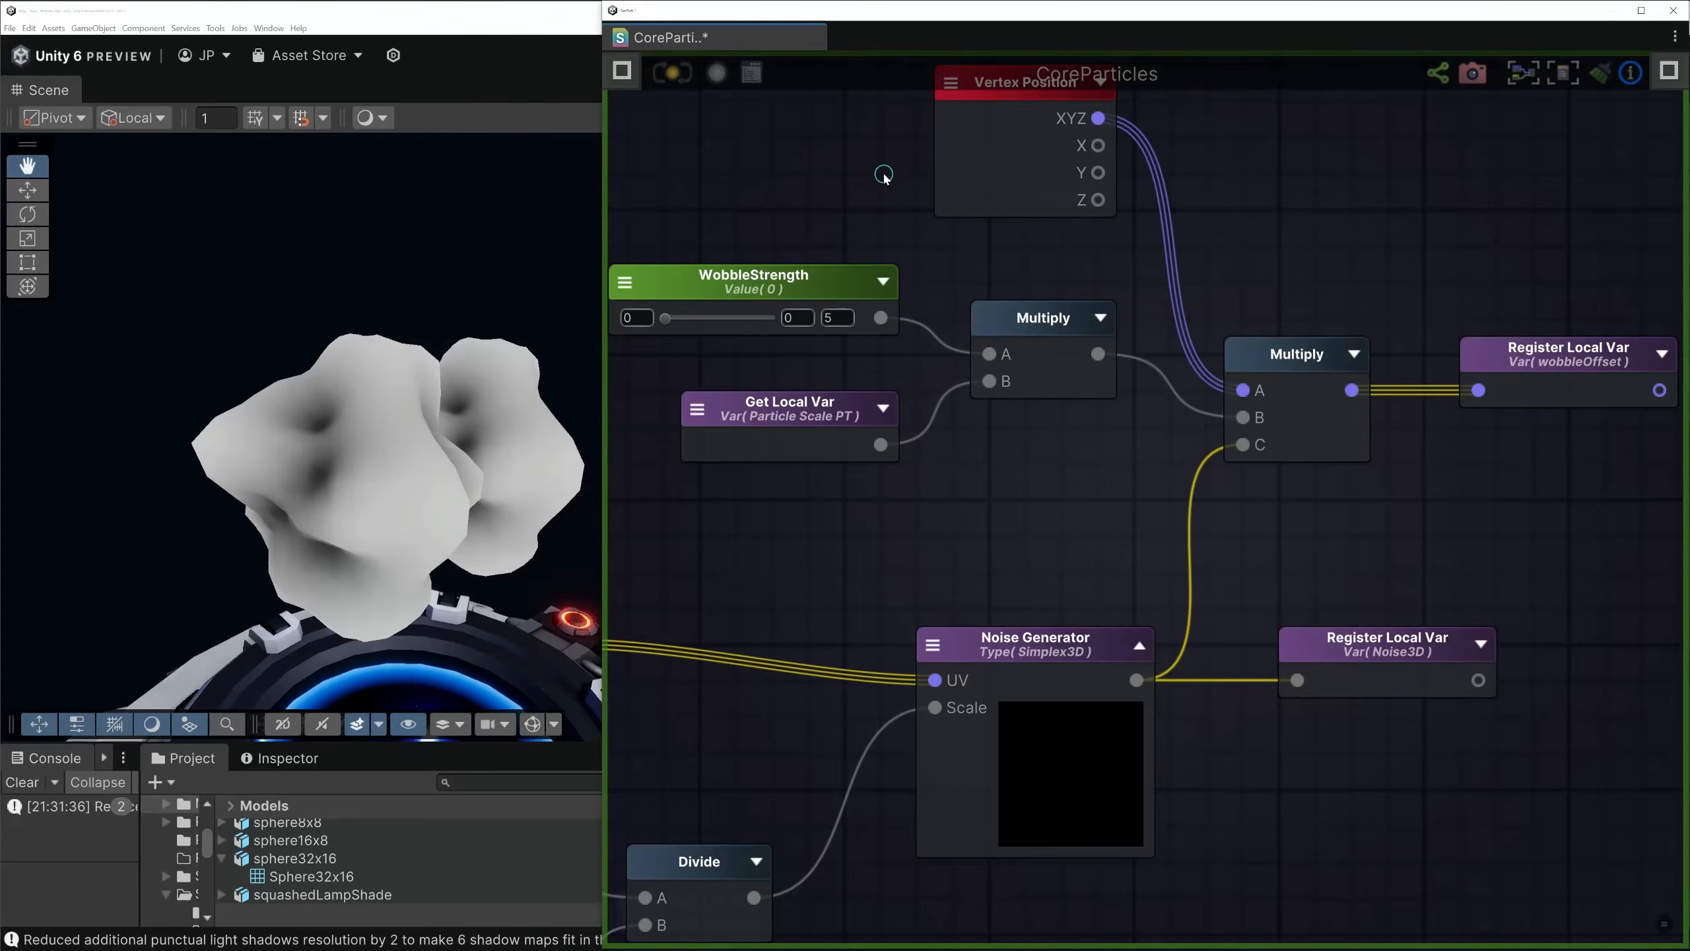
{"action": "left_click", "coordinate": [677, 76]}
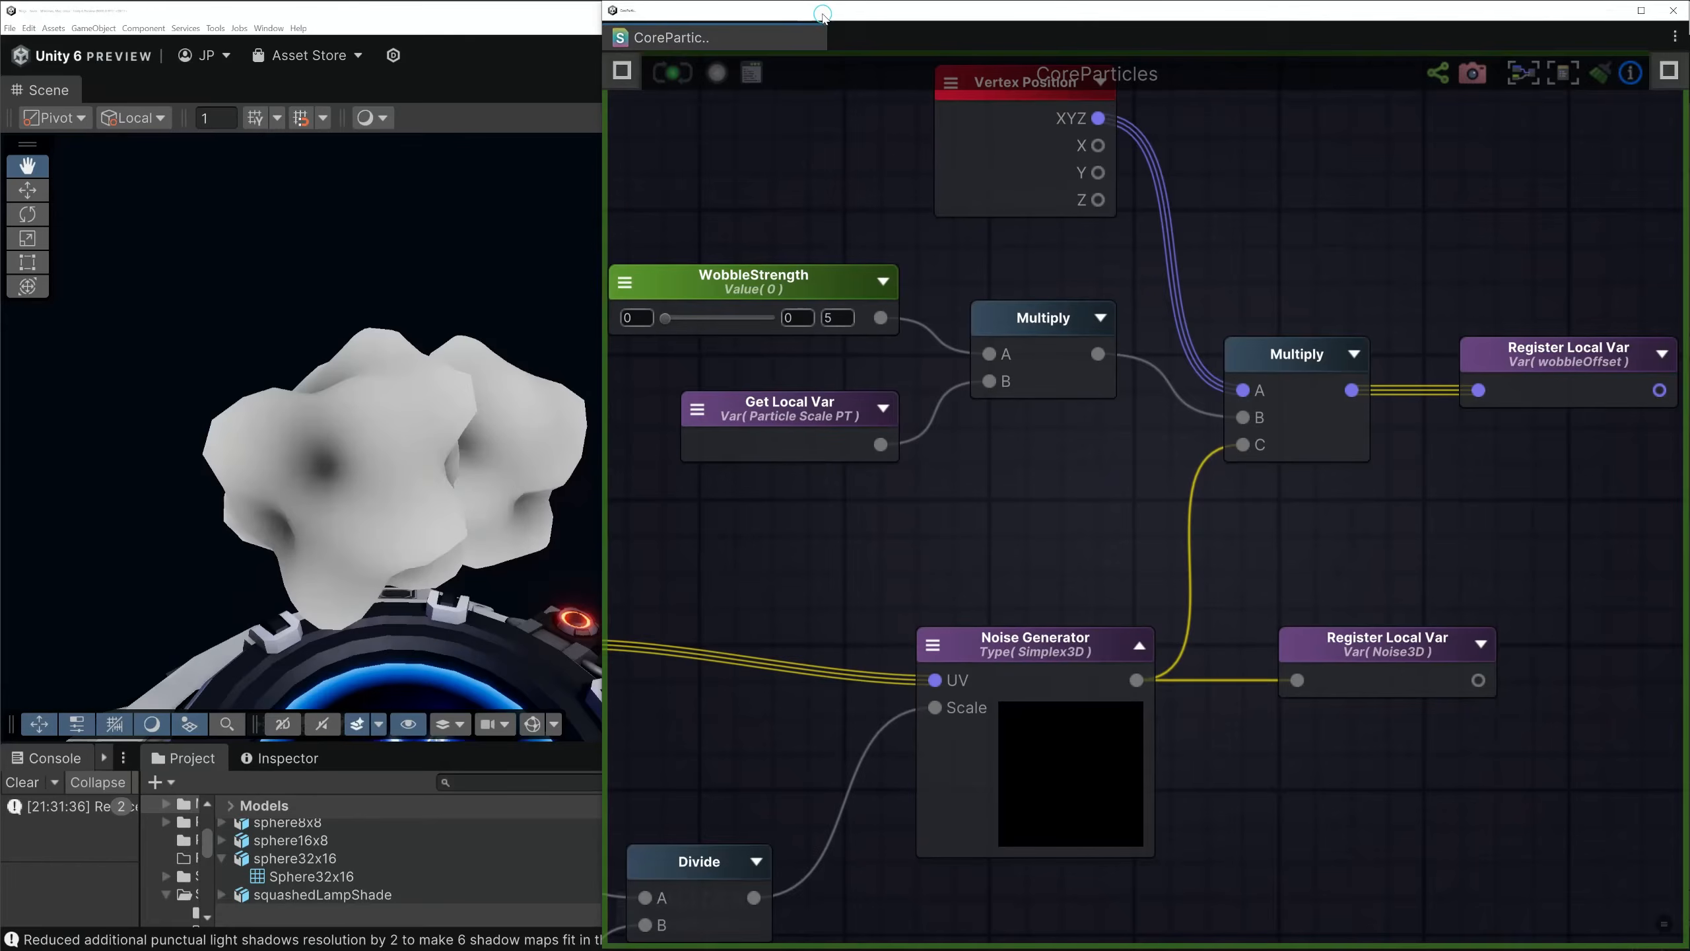
Uncover the material settings, set WobbleSpeed to 0.31 and inspect the two particles from another angle
{"action": "left_click_drag", "start_coordinate": [822, 12], "coordinate": [817, 857]}
{"action": "left_click_drag", "start_coordinate": [1300, 592], "coordinate": [1321, 591]}
{"action": "left_click_drag", "start_coordinate": [628, 439], "coordinate": [412, 488], "text": "alt"}
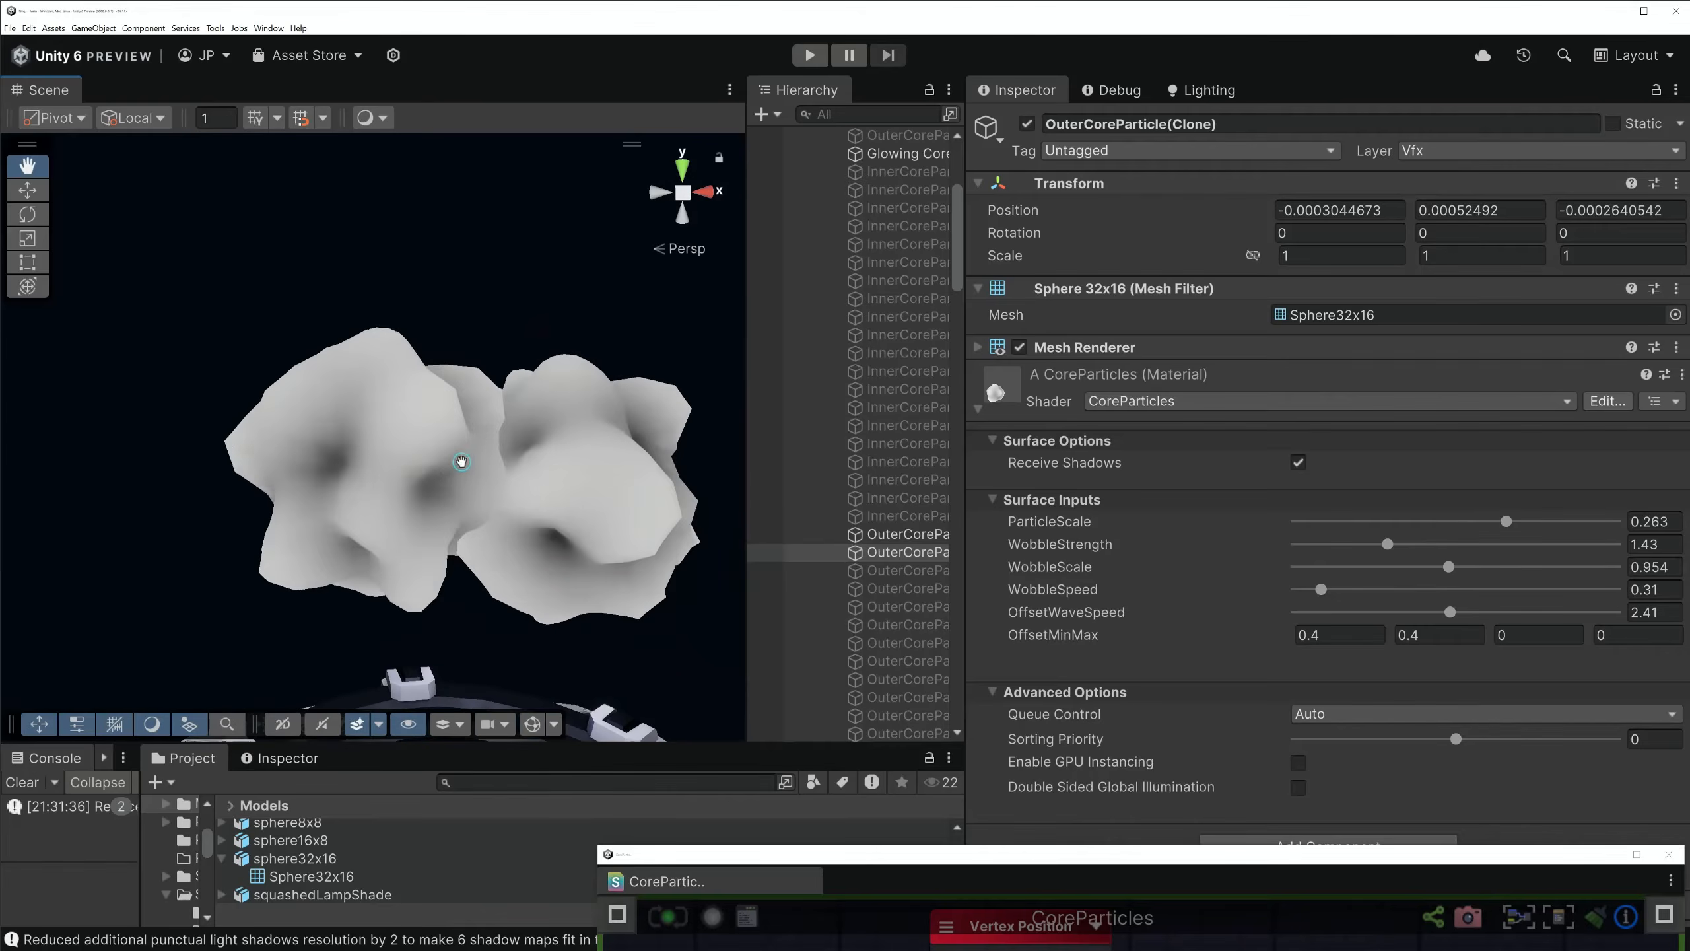
Set WobbleStrength to 0.76 and WobbleSpeed to 1.13, and inspect the animated particles from several angles
{"action": "left_click_drag", "start_coordinate": [1387, 544], "coordinate": [1387, 591]}
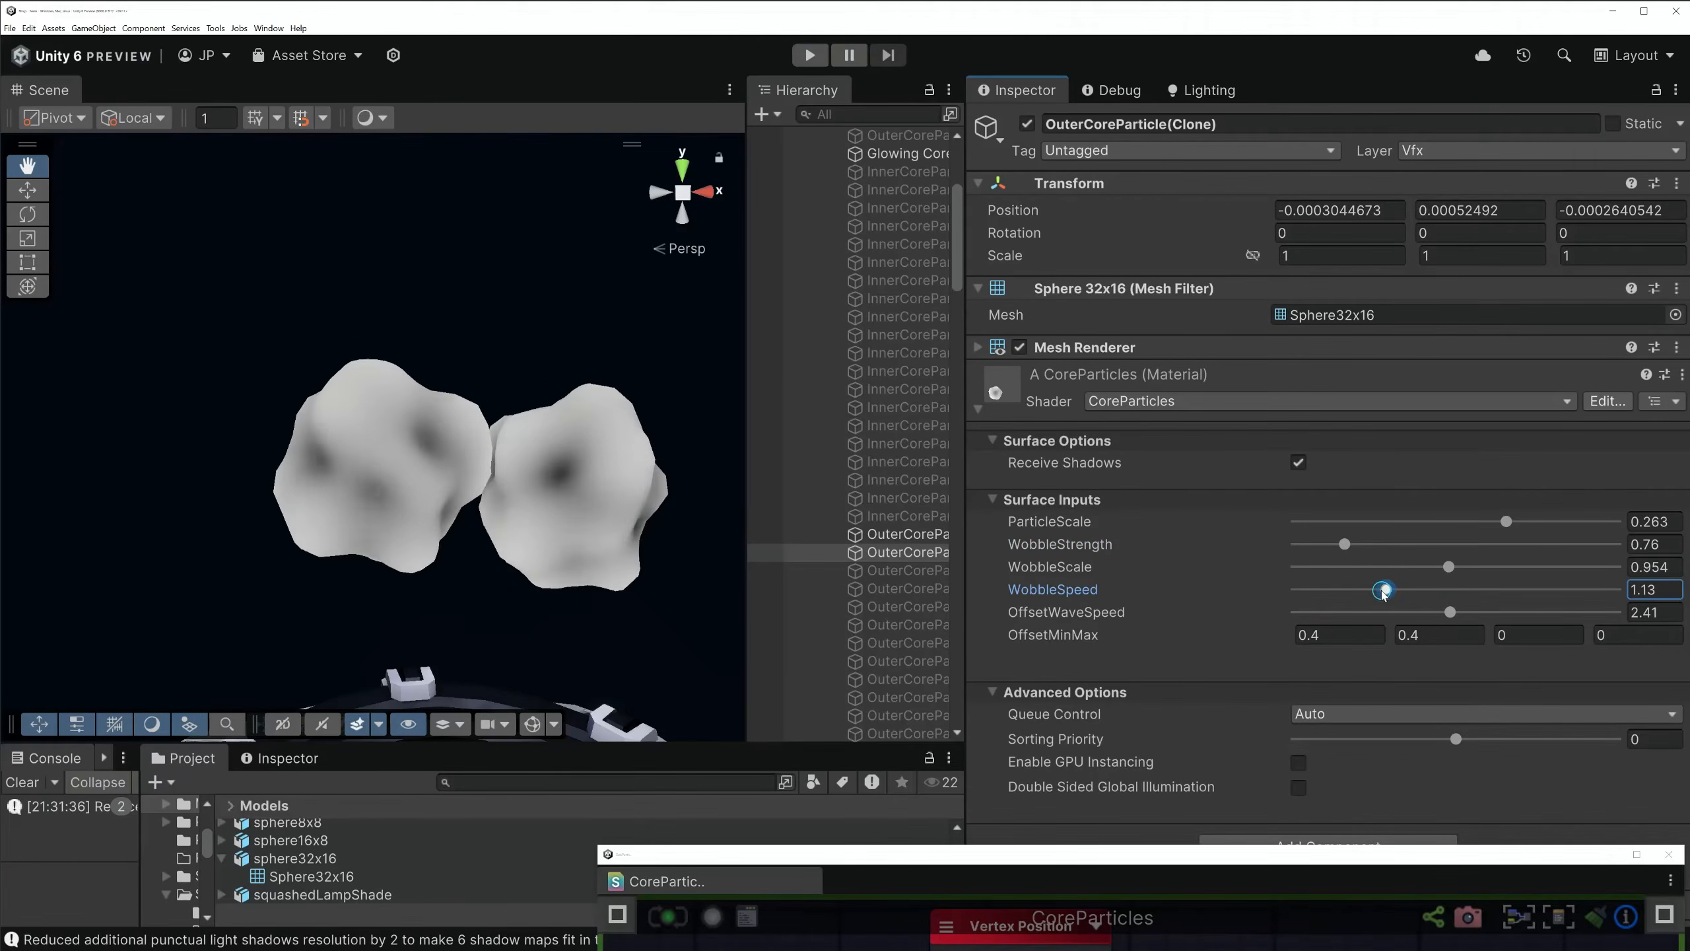
{"action": "mouse_move", "coordinate": [220, 533]}
{"action": "left_mouse_down", "text": "alt"}
{"action": "mouse_move", "coordinate": [382, 534]}
{"action": "mouse_move", "coordinate": [240, 537]}
{"action": "left_mouse_up", "text": "alt"}
{"action": "left_click_drag", "start_coordinate": [300, 393], "coordinate": [292, 433]}
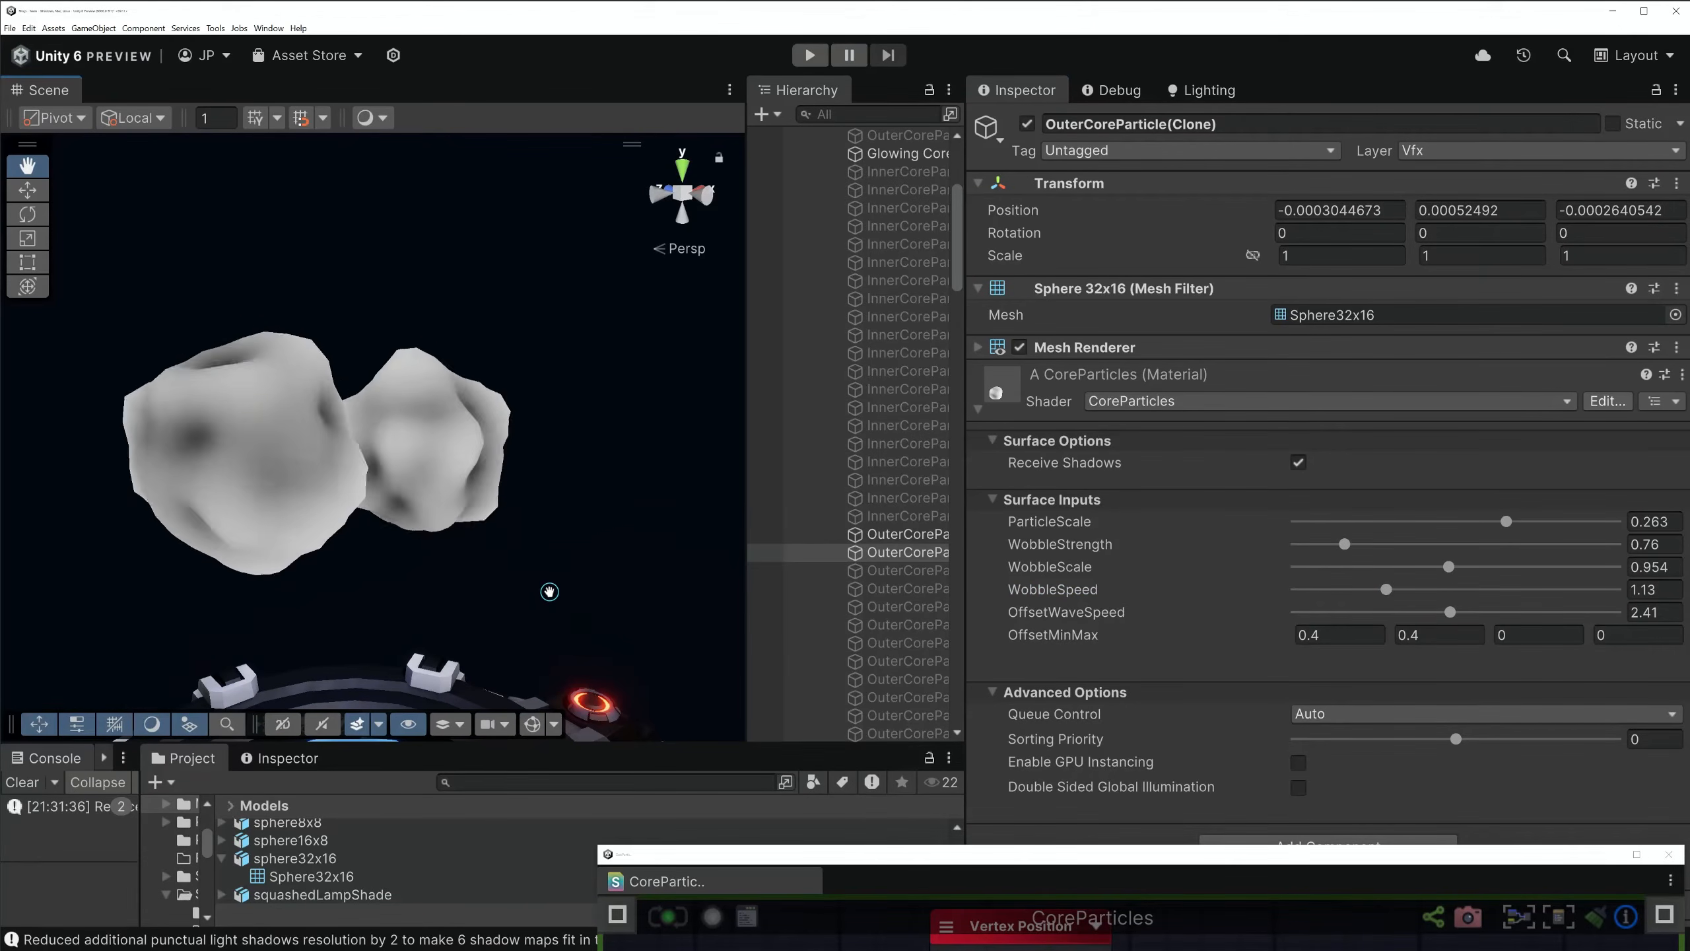
{"action": "left_click_drag", "start_coordinate": [550, 592], "coordinate": [491, 537], "text": "alt"}
{"action": "left_click_drag", "start_coordinate": [1344, 567], "coordinate": [1422, 544]}
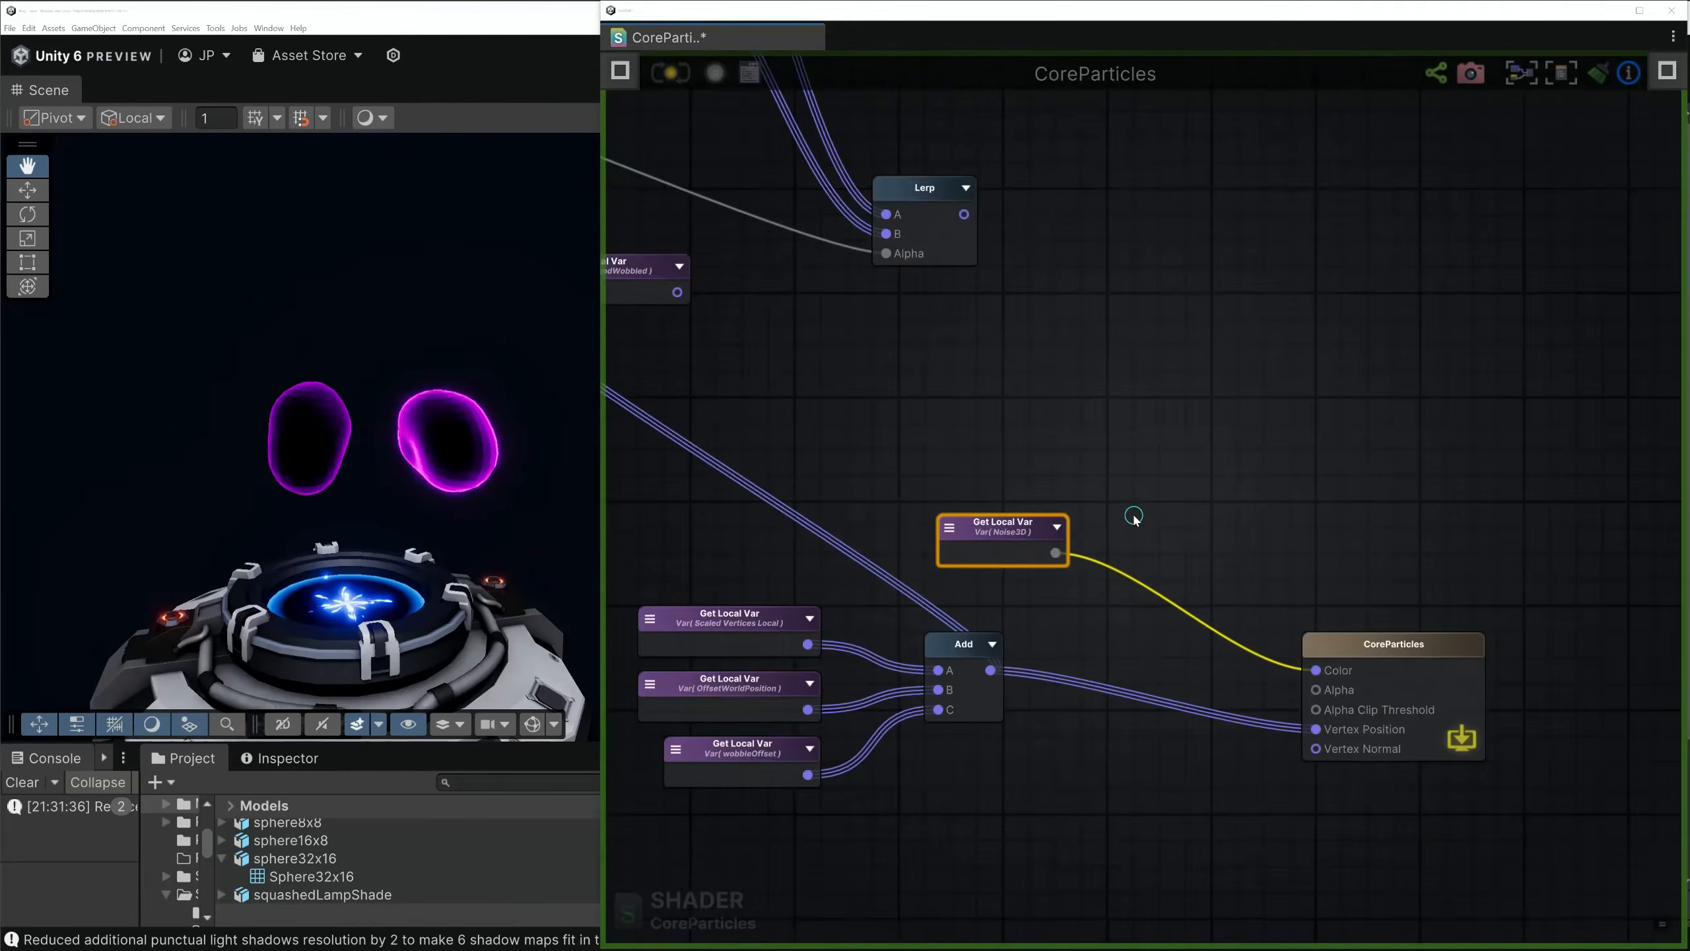
Replace Noise3D with the Lerp output on the CoreParticles Color input and update the shader
{"action": "scroll", "coordinate": [1131, 518], "scroll_direction": "up", "scroll_amount": 2}
{"action": "scroll", "coordinate": [1078, 350], "scroll_direction": "down", "scroll_amount": 3}
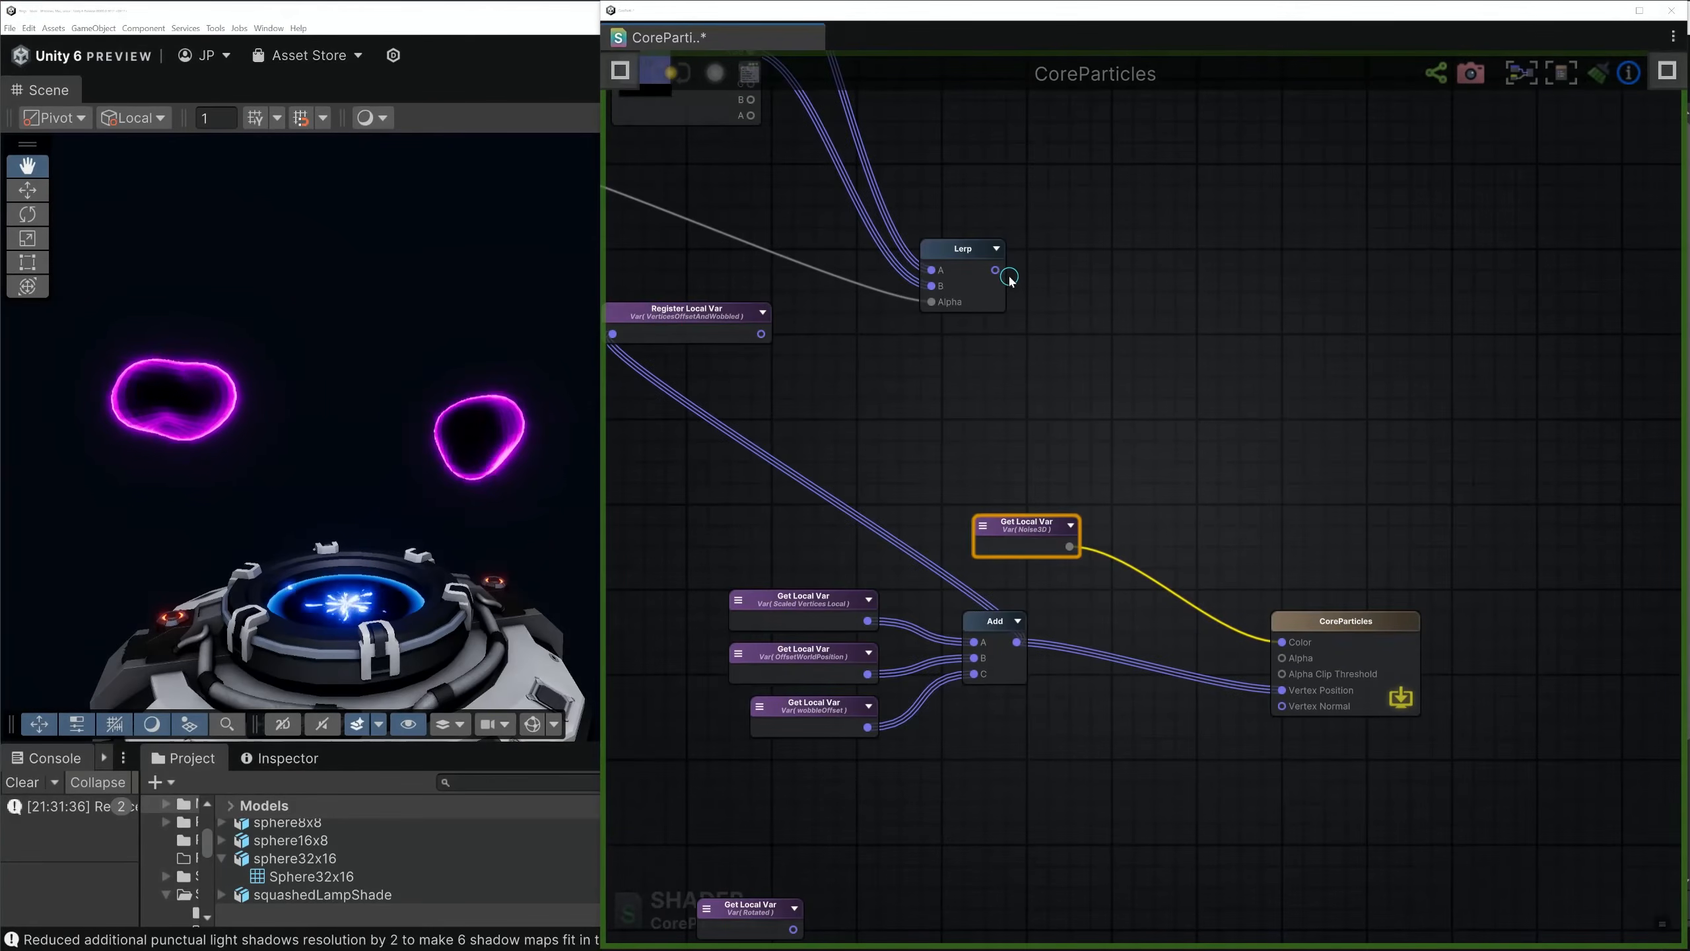
{"action": "left_click_drag", "start_coordinate": [1009, 278], "coordinate": [1281, 642]}
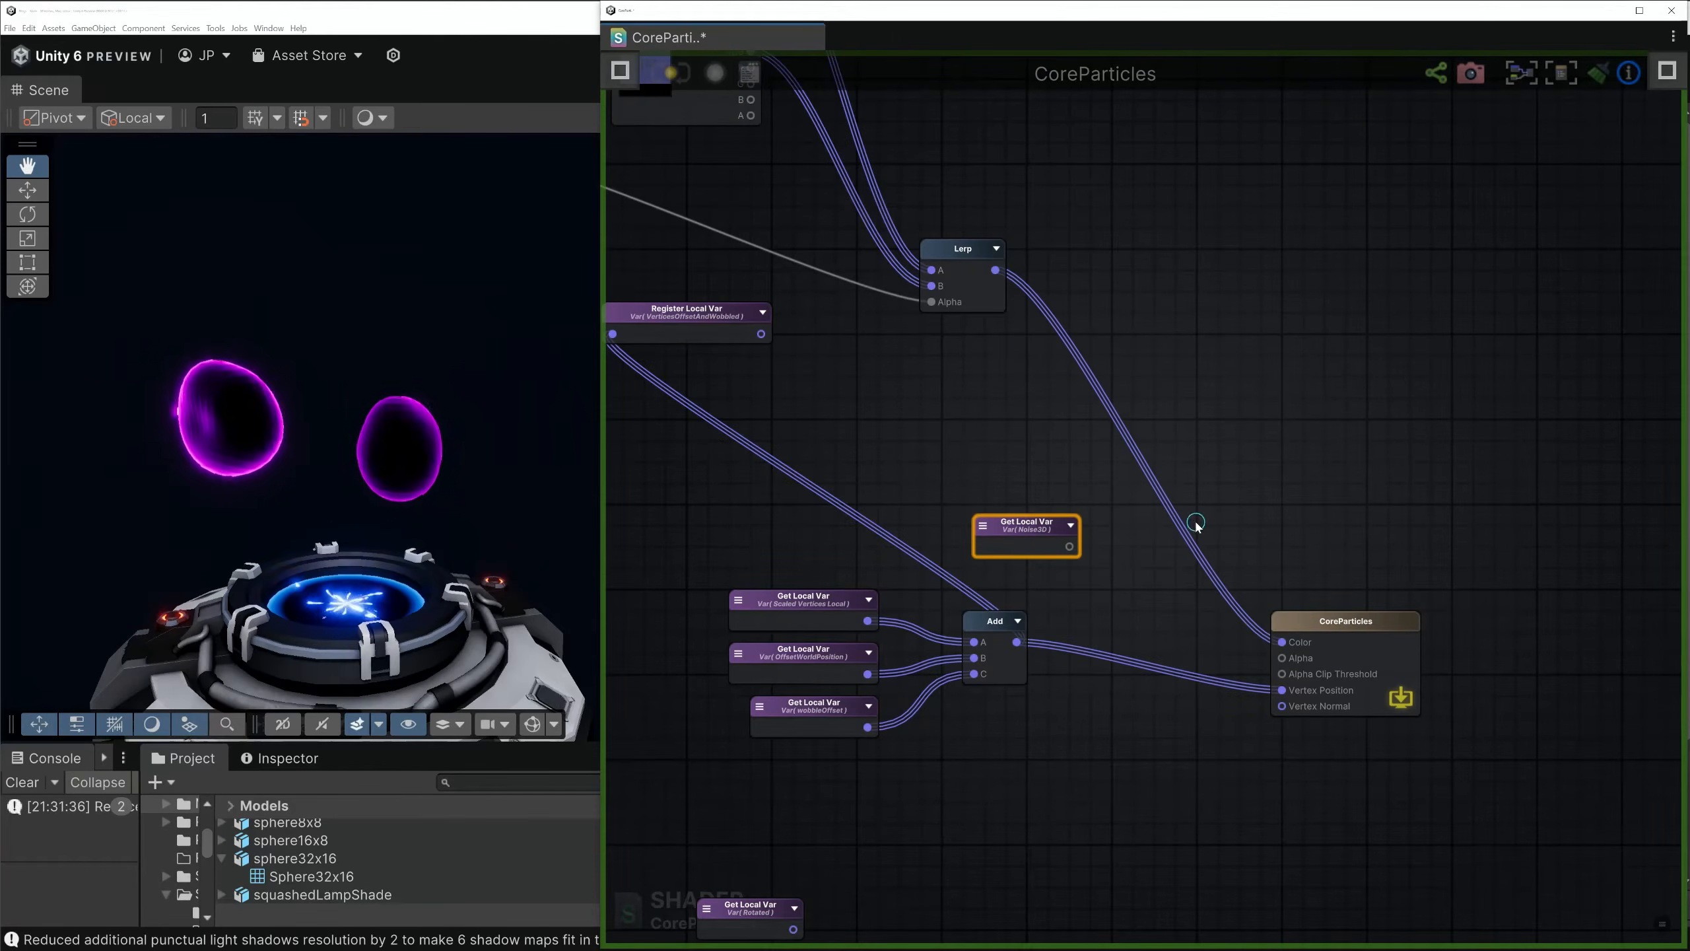
{"action": "scroll", "coordinate": [878, 445], "scroll_direction": "down", "scroll_amount": 5}
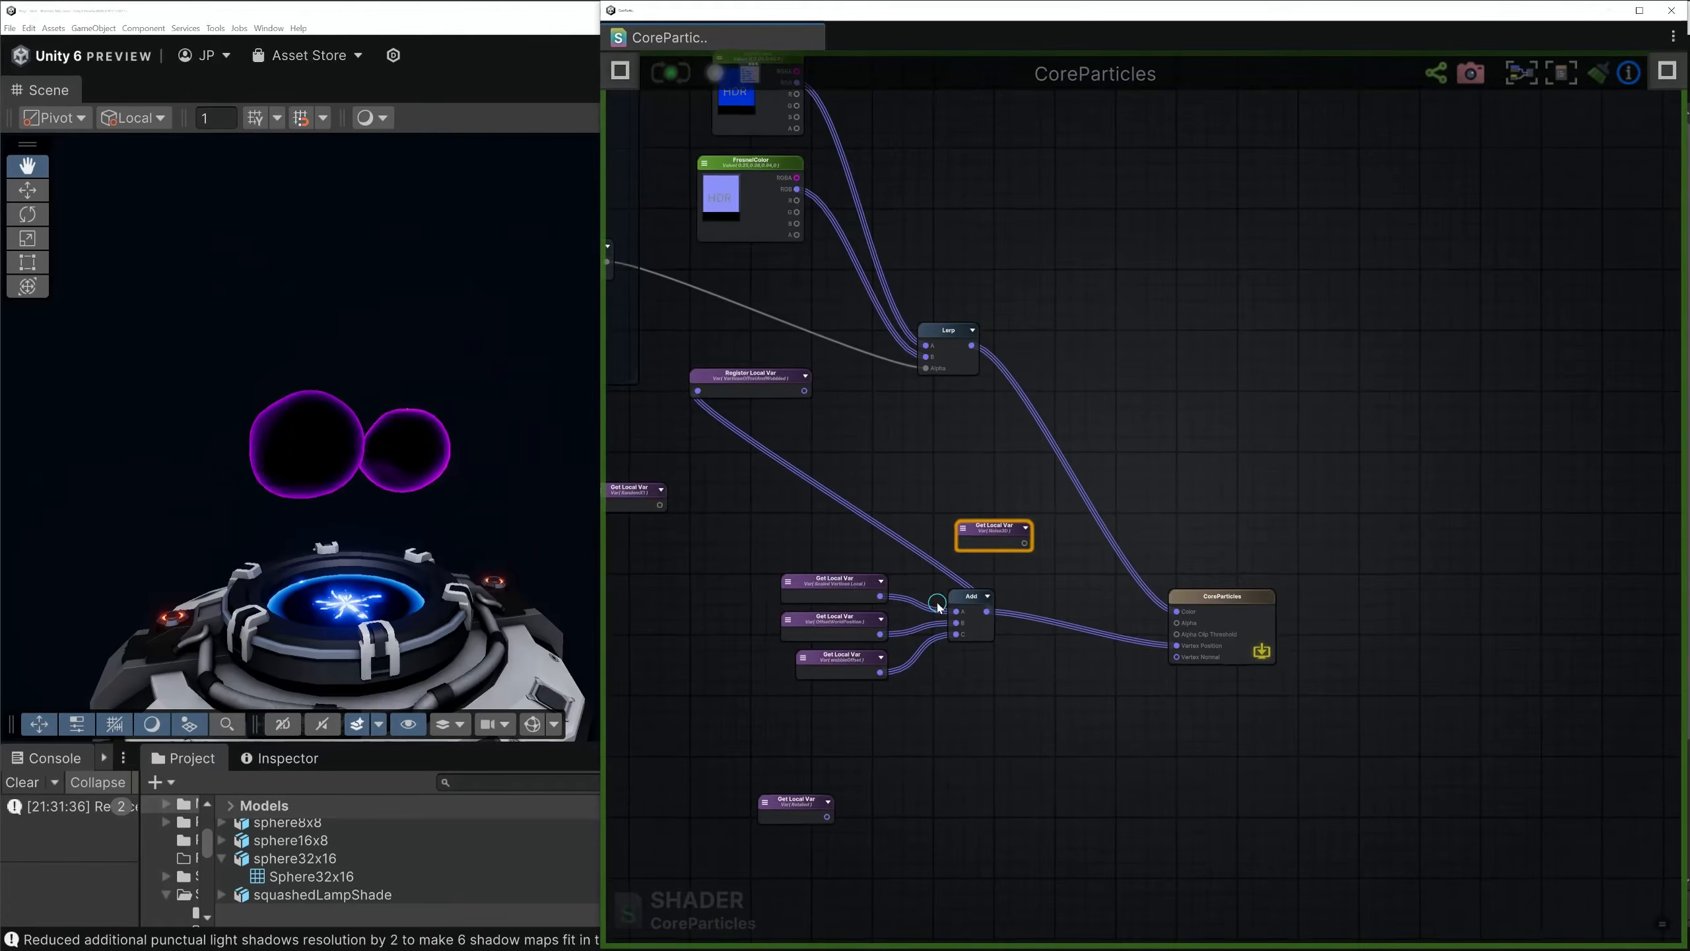
Move the disconnected Noise3D node out of the way to the far side of the Lerp-to-Color link
{"action": "scroll", "coordinate": [941, 666], "scroll_direction": "up", "scroll_amount": 4}
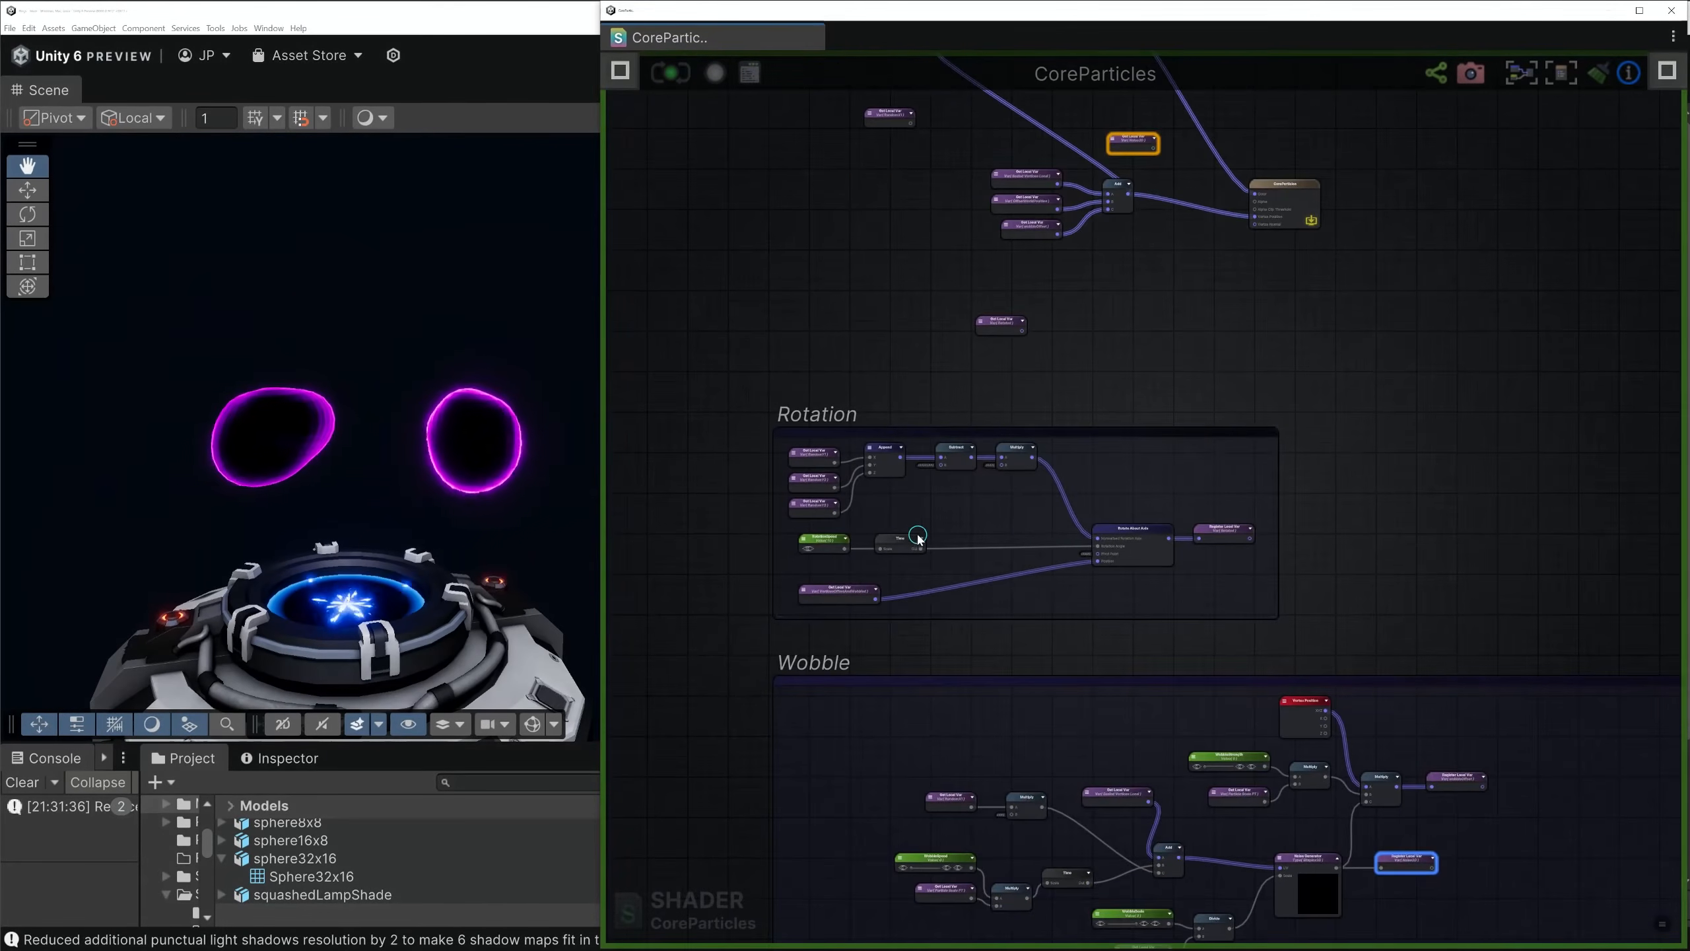
{"action": "left_click", "coordinate": [804, 660]}
{"action": "scroll", "coordinate": [804, 661], "scroll_direction": "down", "scroll_amount": 3}
{"action": "middle_click_drag", "start_coordinate": [1192, 777], "coordinate": [1172, 680]}
{"action": "scroll", "coordinate": [1113, 529], "scroll_direction": "down", "scroll_amount": 1}
{"action": "middle_click_drag", "start_coordinate": [1055, 324], "coordinate": [1105, 547]}
{"action": "scroll", "coordinate": [1143, 376], "scroll_direction": "up", "scroll_amount": 4}
{"action": "left_click_drag", "start_coordinate": [1394, 389], "coordinate": [1439, 304]}
{"action": "scroll", "coordinate": [1229, 315], "scroll_direction": "down", "scroll_amount": 2}
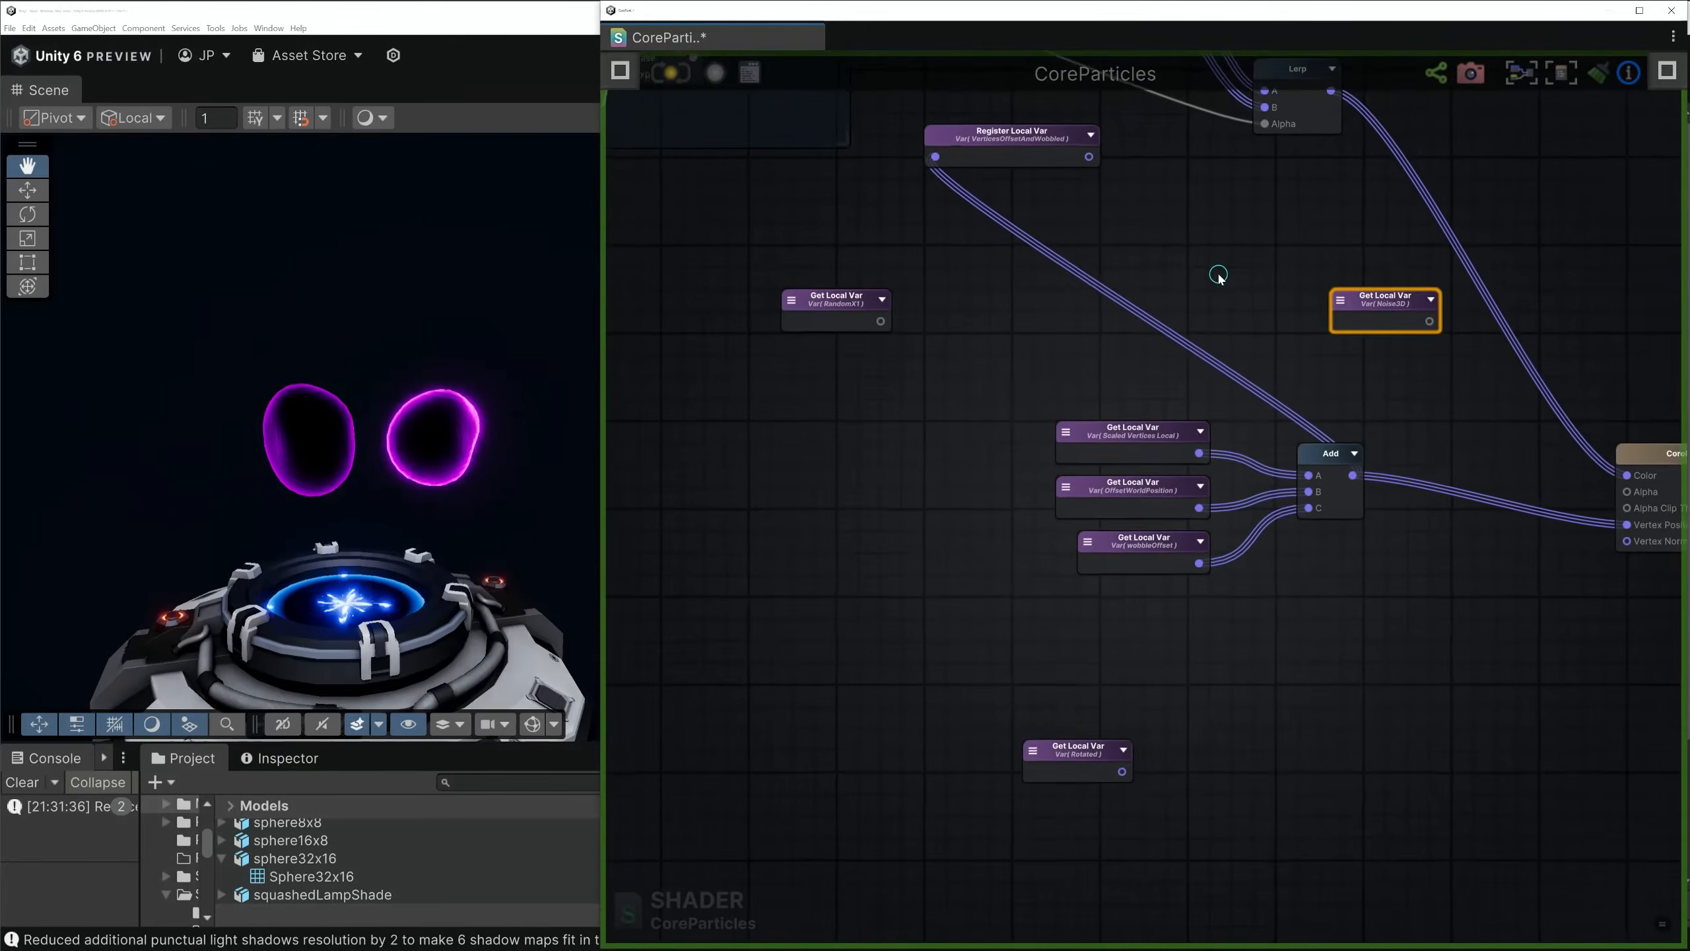
{"action": "middle_click_drag", "start_coordinate": [1325, 304], "coordinate": [1186, 461]}
{"action": "left_click_drag", "start_coordinate": [1239, 459], "coordinate": [1435, 361]}
Arrange the VerticesOffsetAndWobbled register node, the three vertex variable nodes and the Rotated node compactly around the Add node
{"action": "left_click_drag", "start_coordinate": [873, 293], "coordinate": [1223, 511]}
{"action": "middle_click_drag", "start_coordinate": [1025, 601], "coordinate": [891, 538]}
{"action": "left_click_drag", "start_coordinate": [909, 423], "coordinate": [824, 671]}
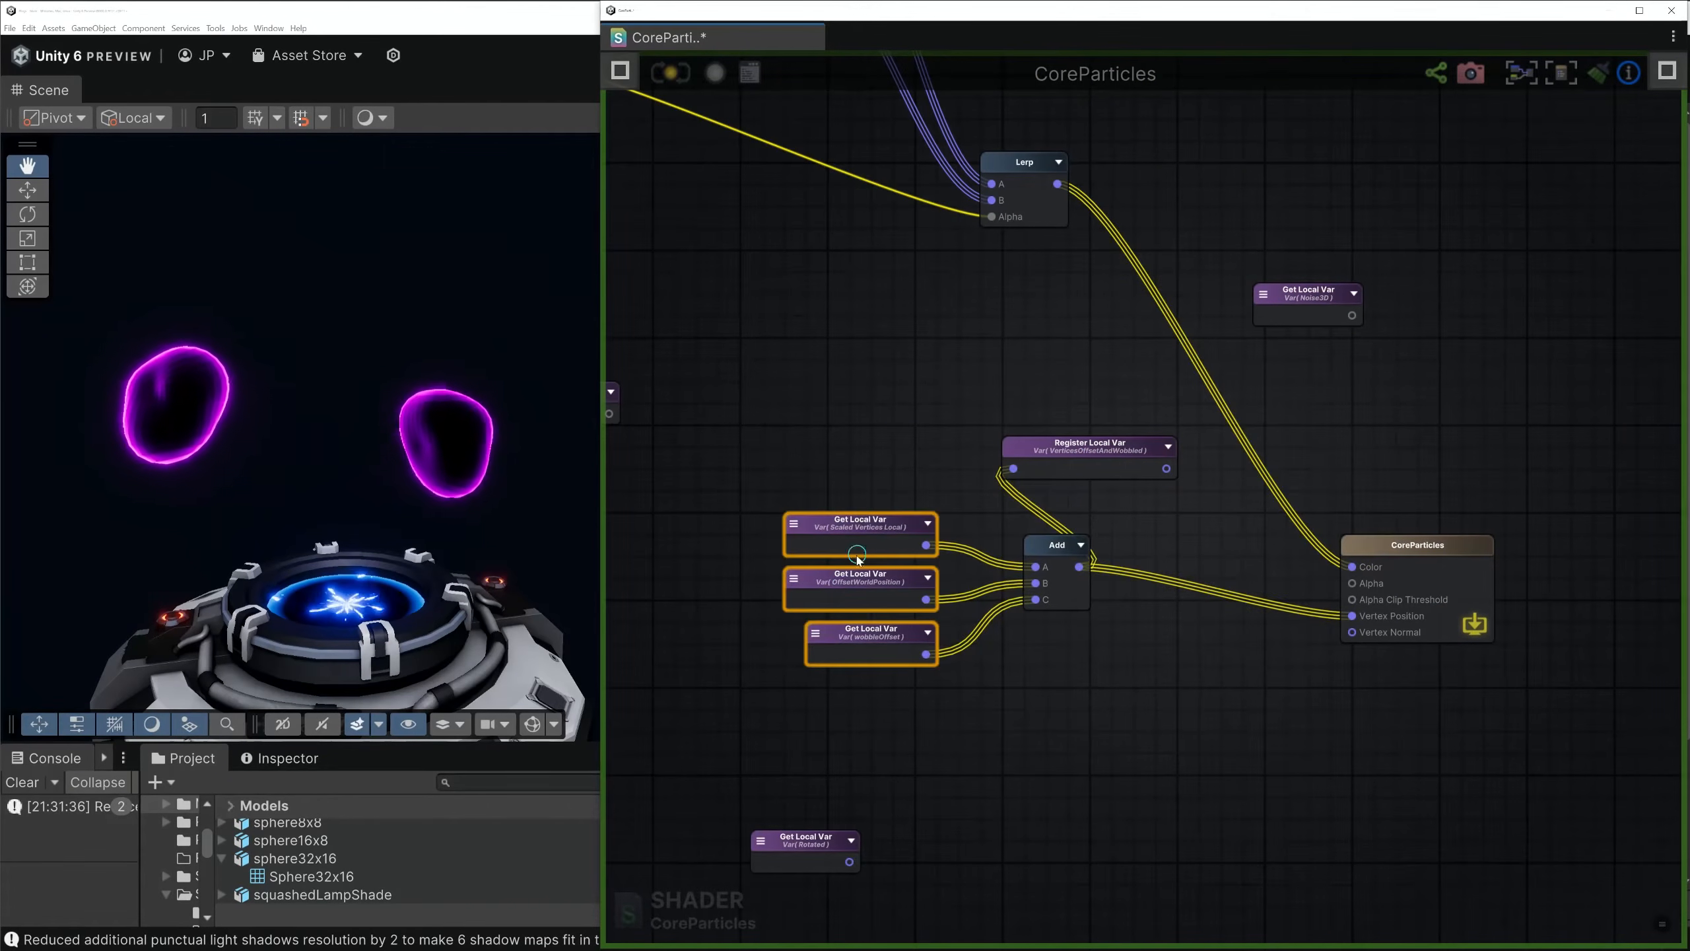
{"action": "left_click_drag", "start_coordinate": [864, 537], "coordinate": [800, 516]}
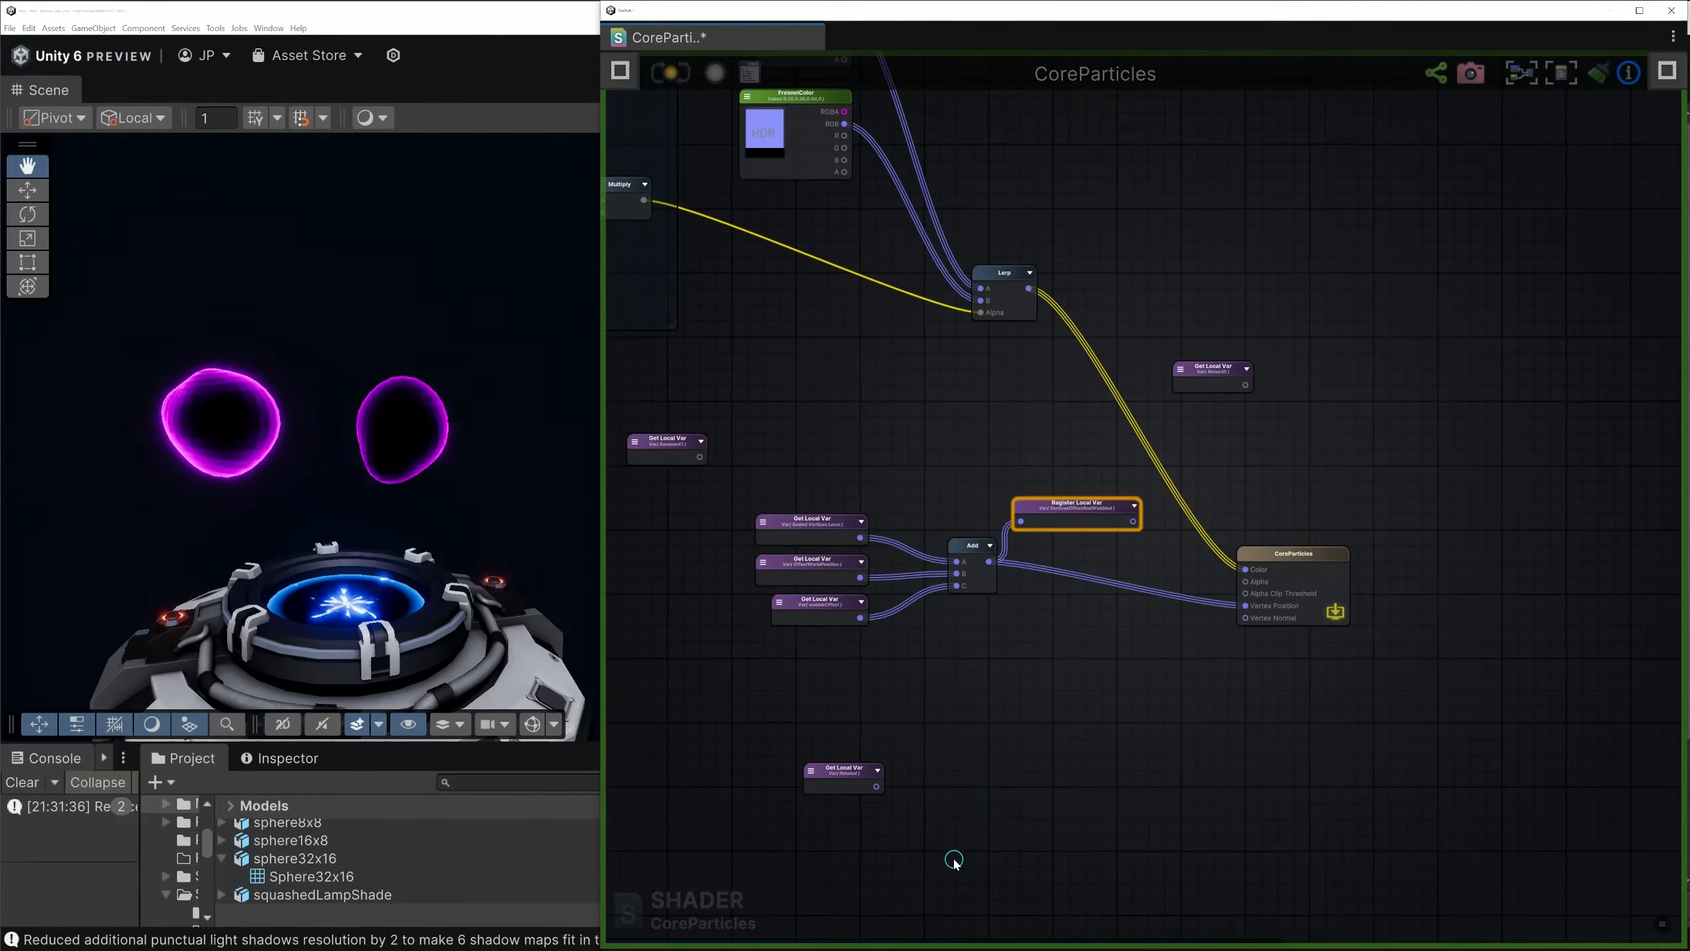
{"action": "scroll", "coordinate": [1025, 772], "scroll_direction": "up", "scroll_amount": 5}
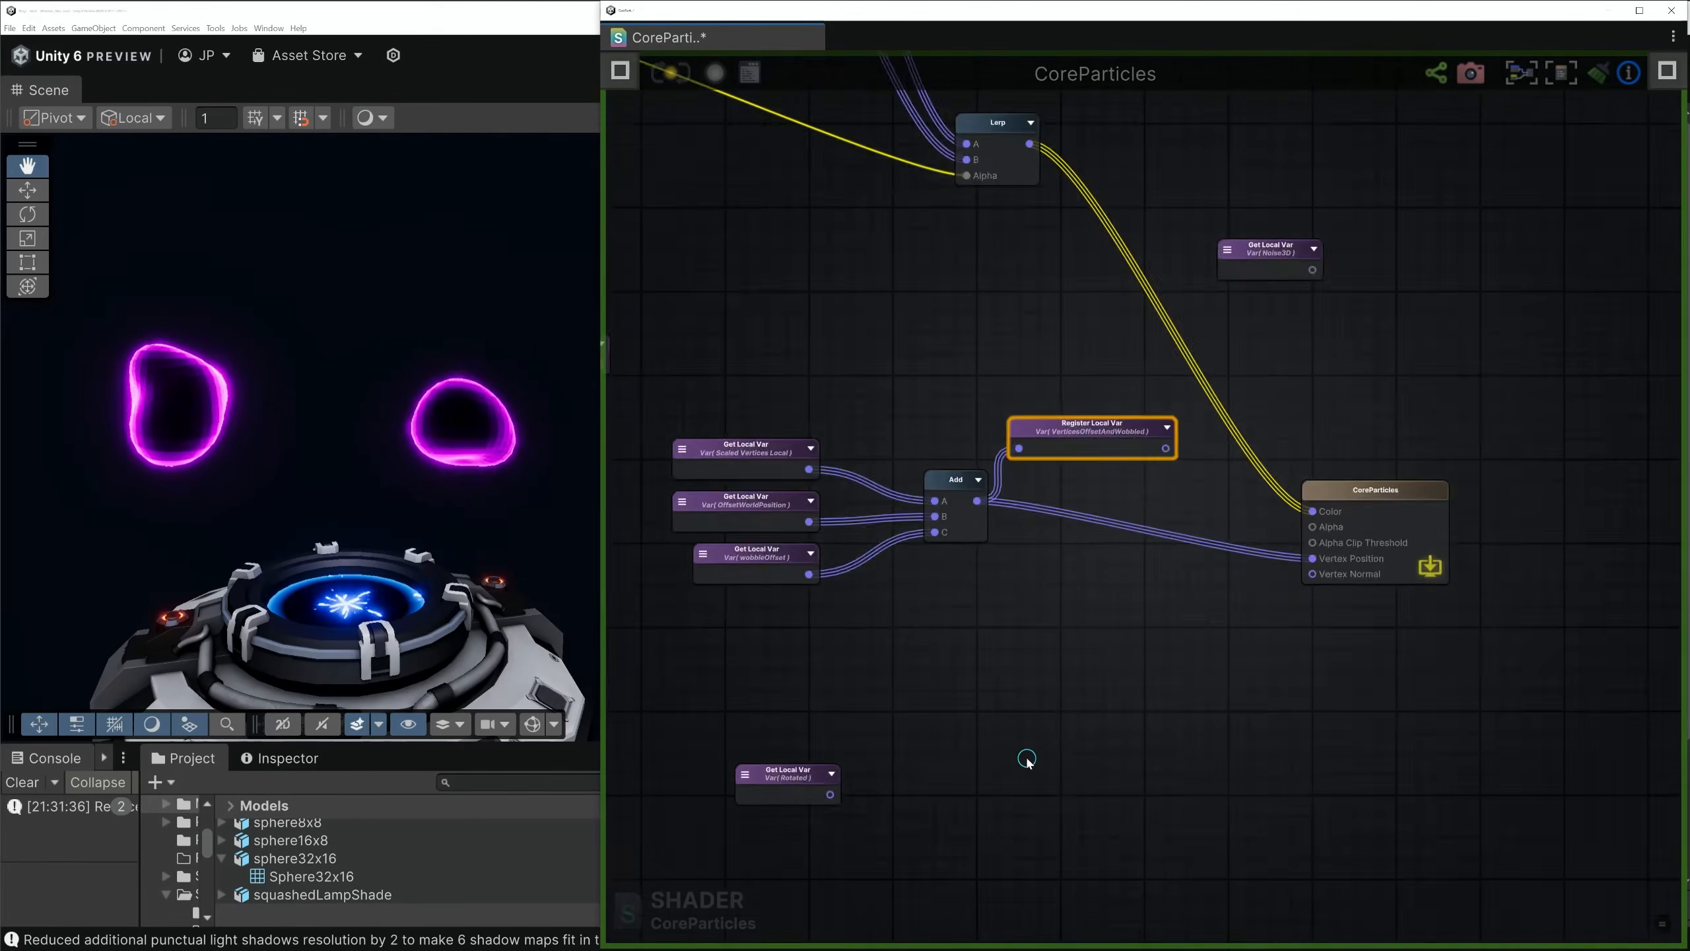
{"action": "left_click_drag", "start_coordinate": [687, 801], "coordinate": [1132, 445]}
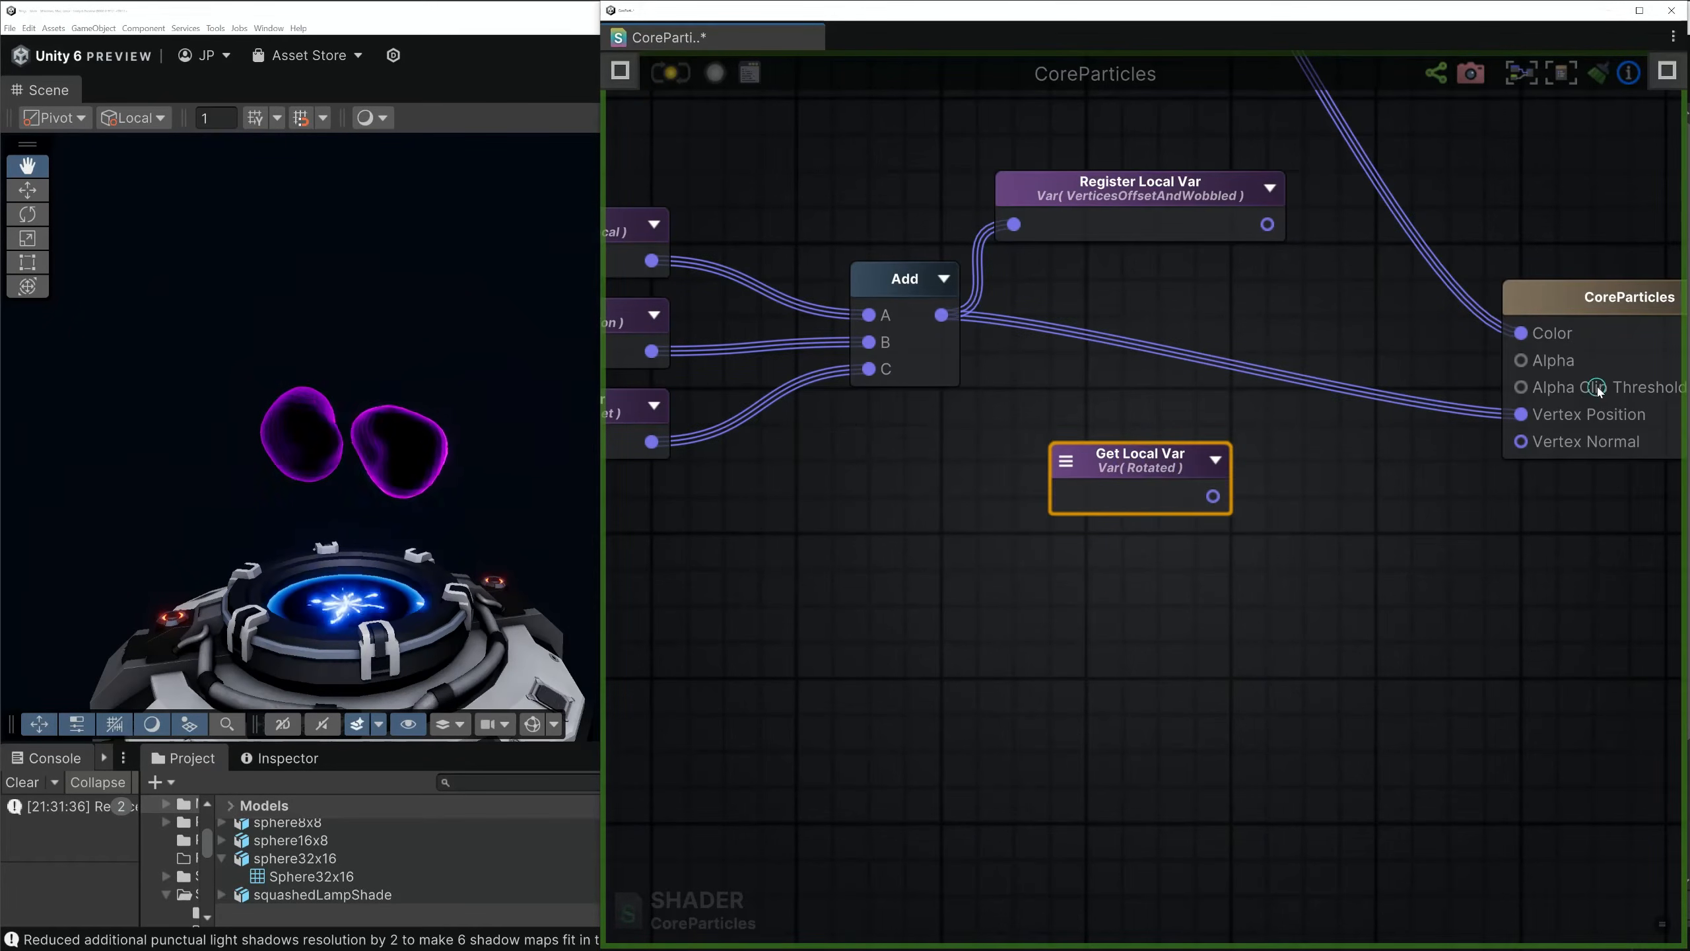
Examine how the Rotation group builds its axis from RandomY1, RandomY2 and RandomY3 through the Append, Subtract and Multiply nodes
{"action": "scroll", "coordinate": [1328, 539], "scroll_direction": "down", "scroll_amount": 3}
{"action": "middle_click_drag", "start_coordinate": [920, 924], "coordinate": [928, 518]}
{"action": "scroll", "coordinate": [929, 517], "scroll_direction": "down", "scroll_amount": 1}
{"action": "middle_click_drag", "start_coordinate": [775, 632], "coordinate": [1037, 484]}
{"action": "scroll", "coordinate": [912, 418], "scroll_direction": "up", "scroll_amount": 5}
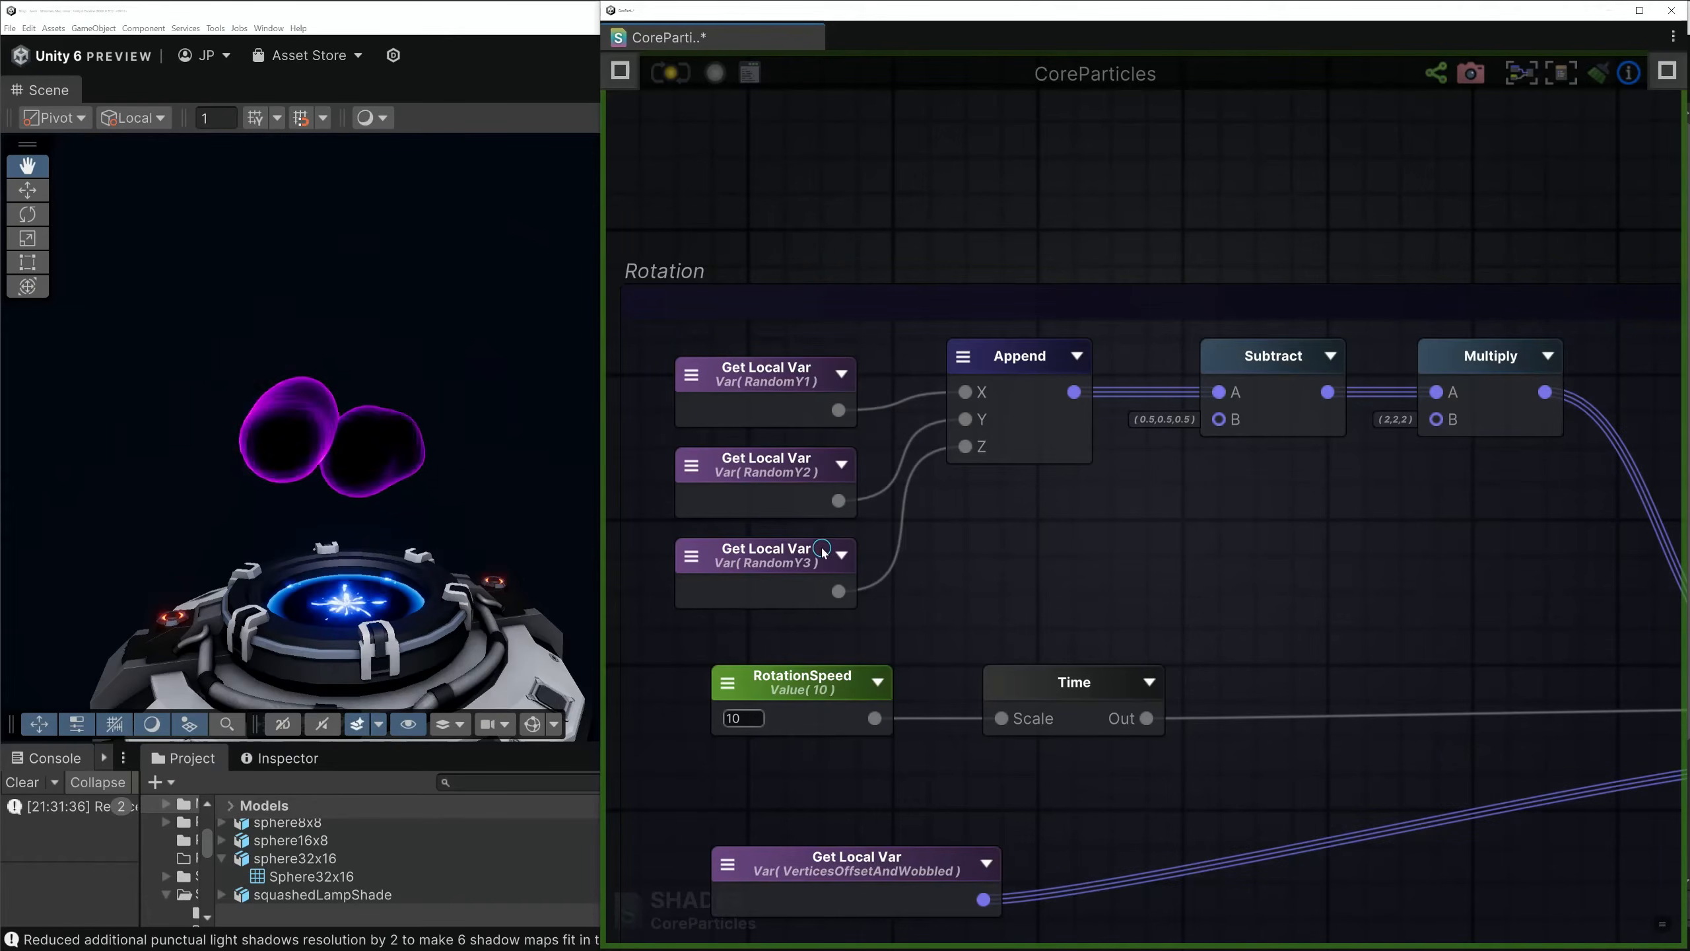
{"action": "mouse_move", "coordinate": [1009, 365]}
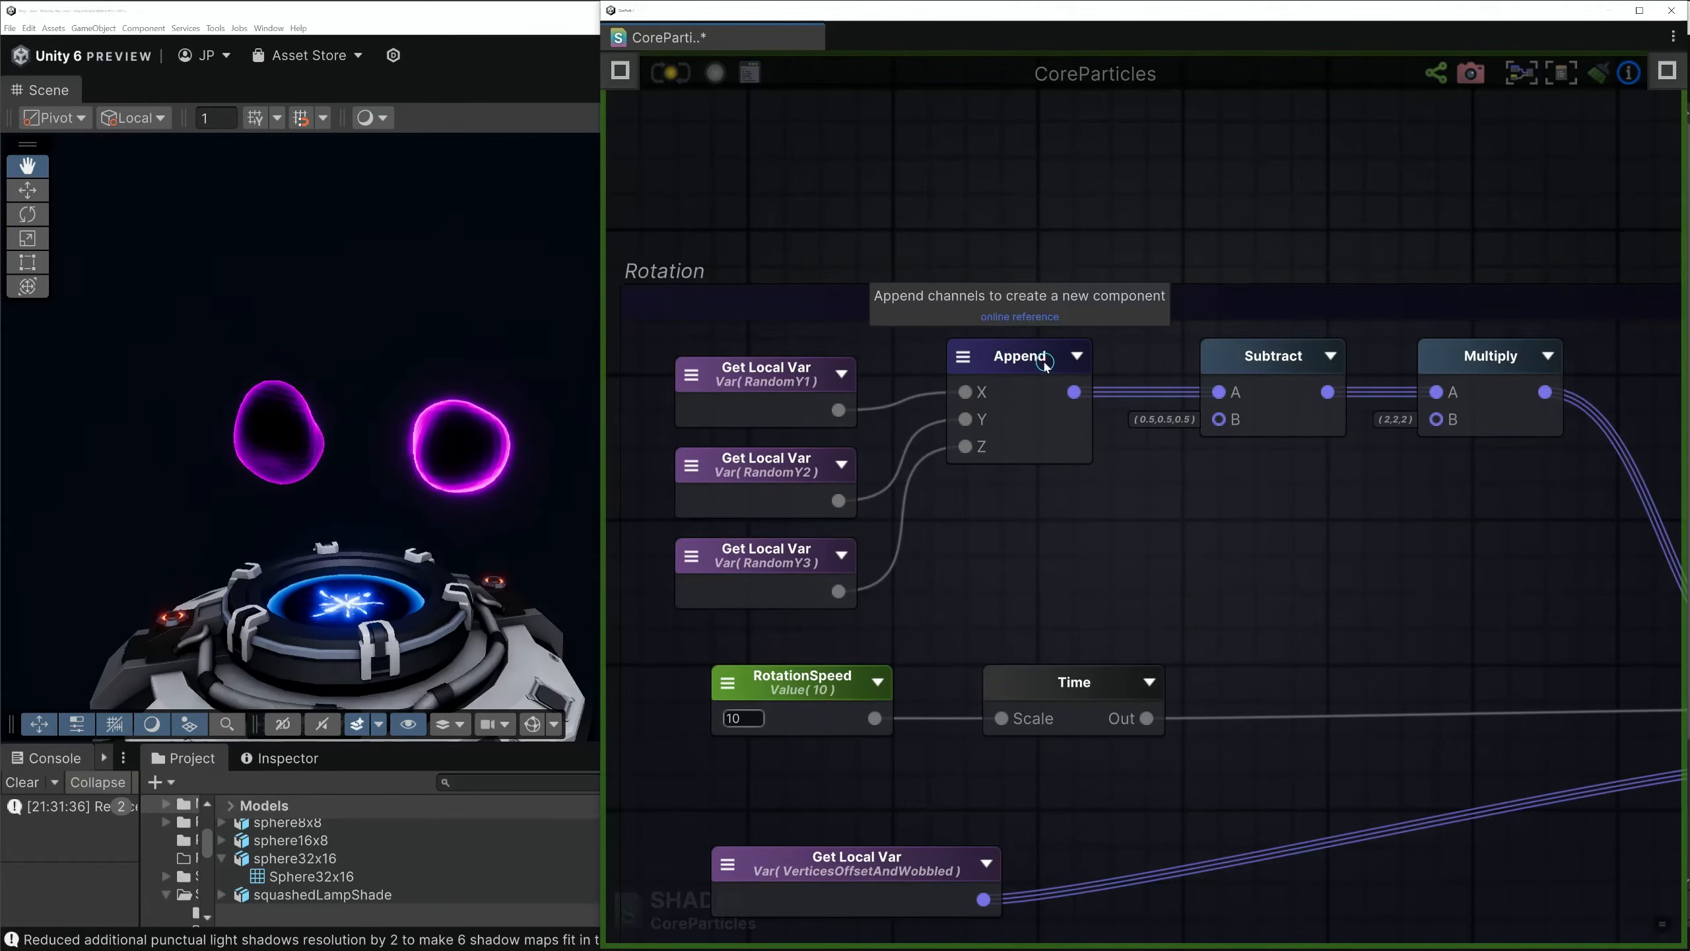
{"action": "mouse_move", "coordinate": [1261, 365]}
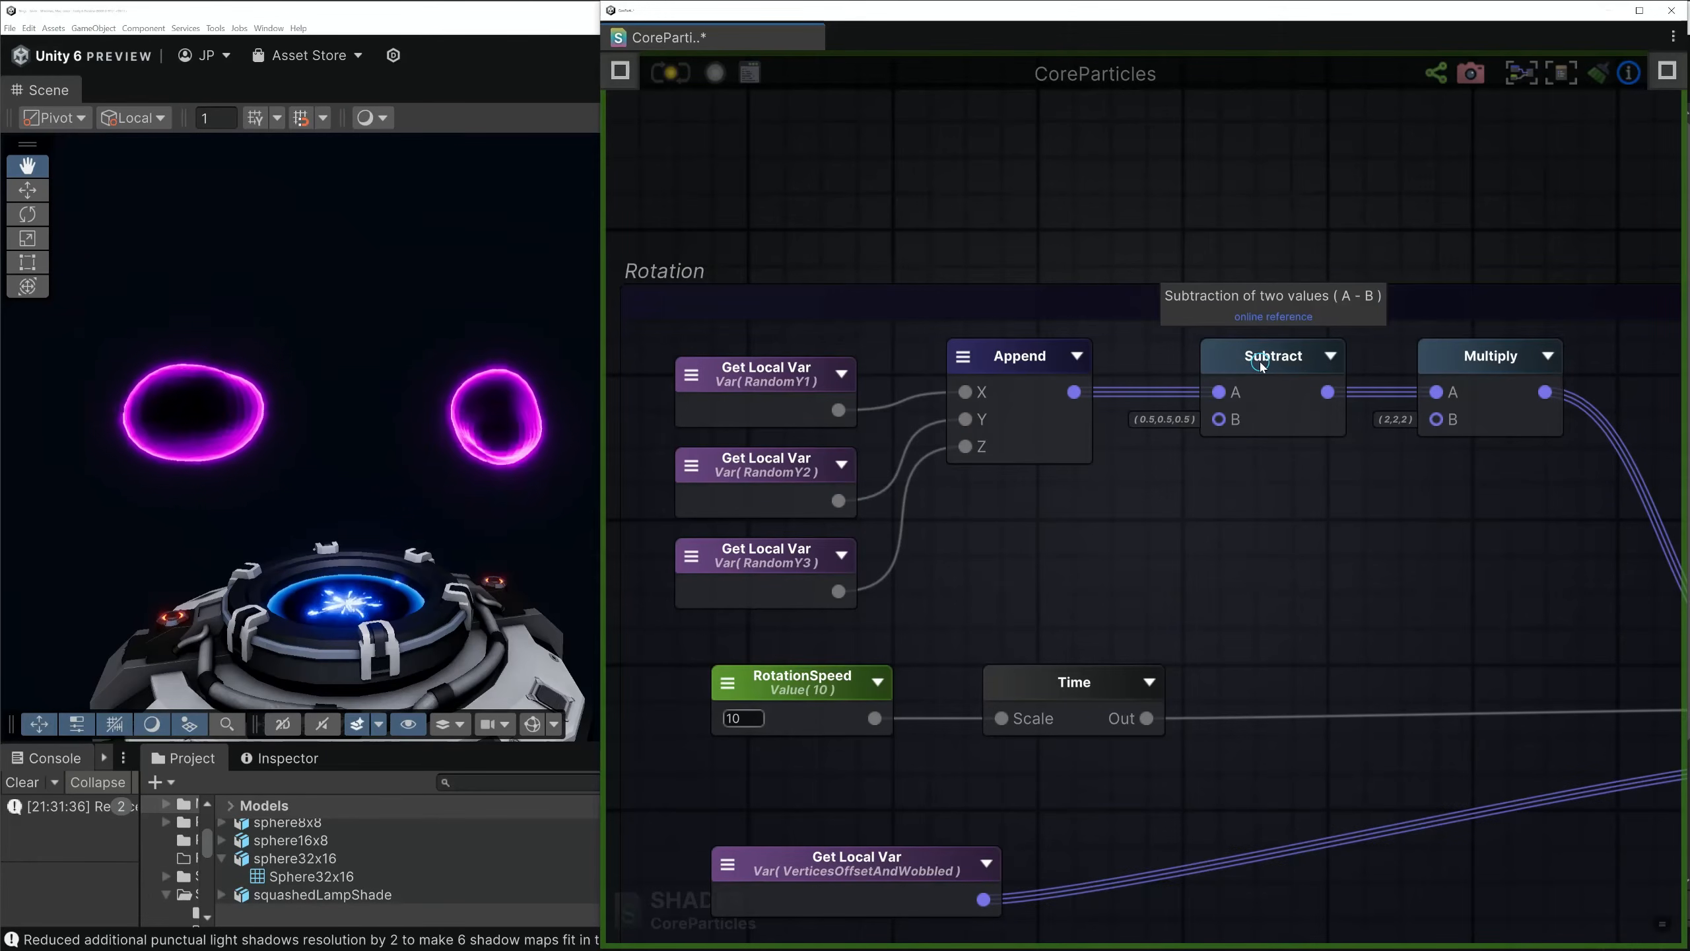
{"action": "mouse_move", "coordinate": [1535, 373]}
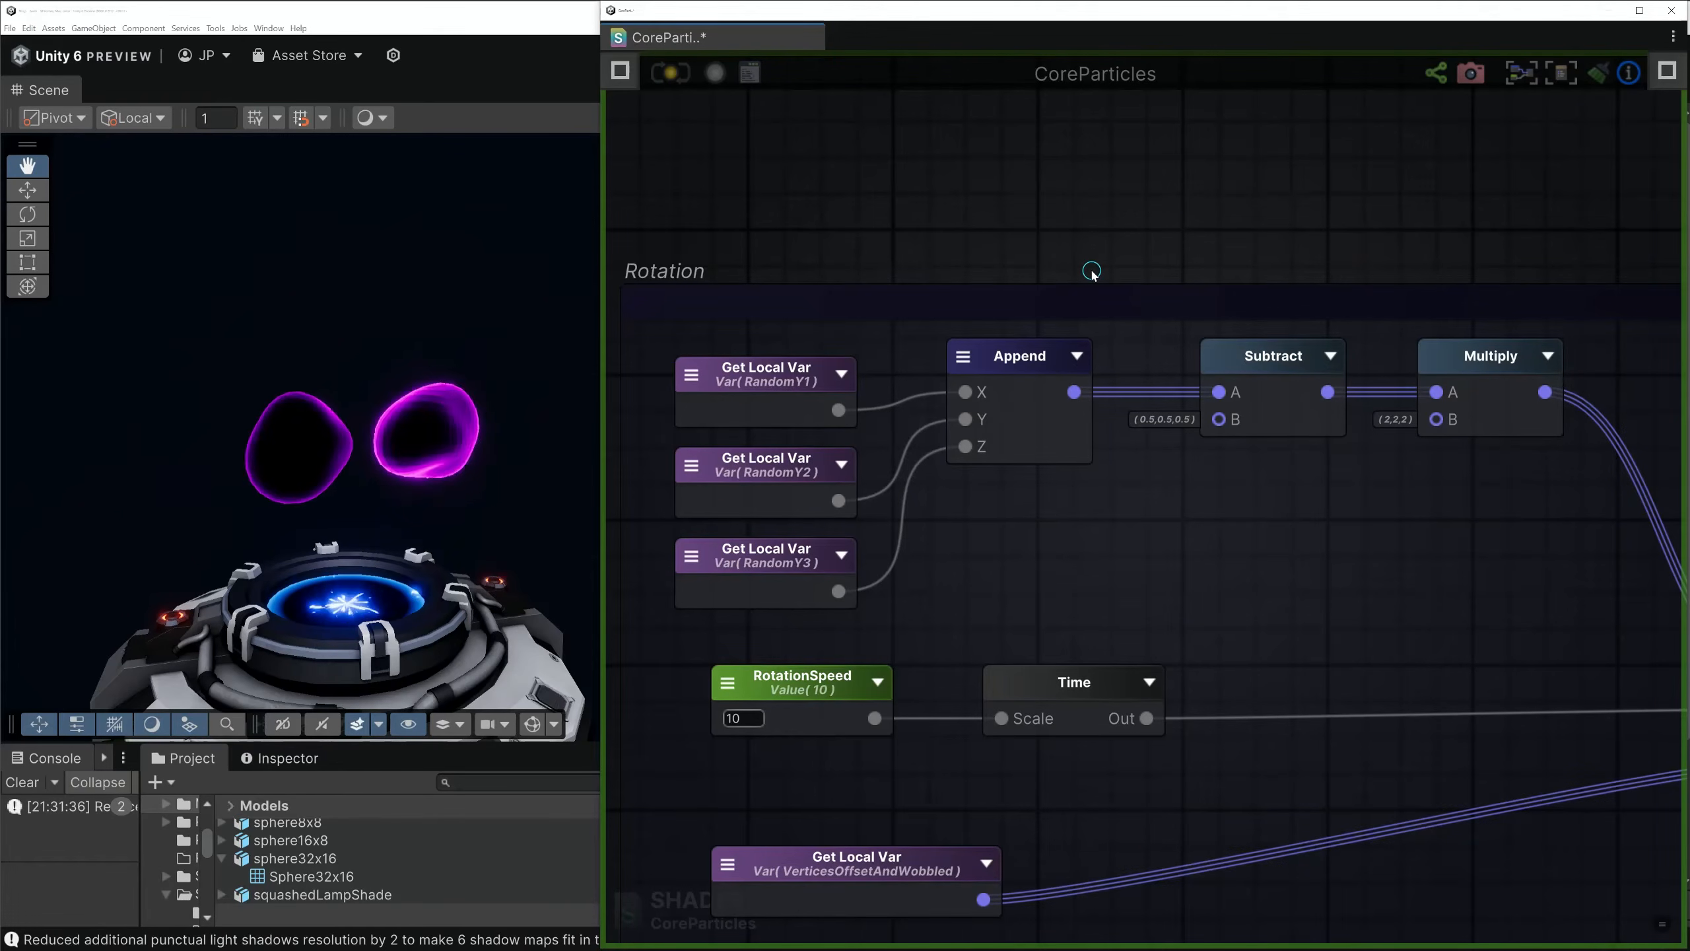
Compare the rotation axis nodes with the Subtract, Multiply, Append and Normalize chain in the random vector group
{"action": "scroll", "coordinate": [1093, 274], "scroll_direction": "down", "scroll_amount": 6}
{"action": "middle_click_drag", "start_coordinate": [785, 497], "coordinate": [1513, 372]}
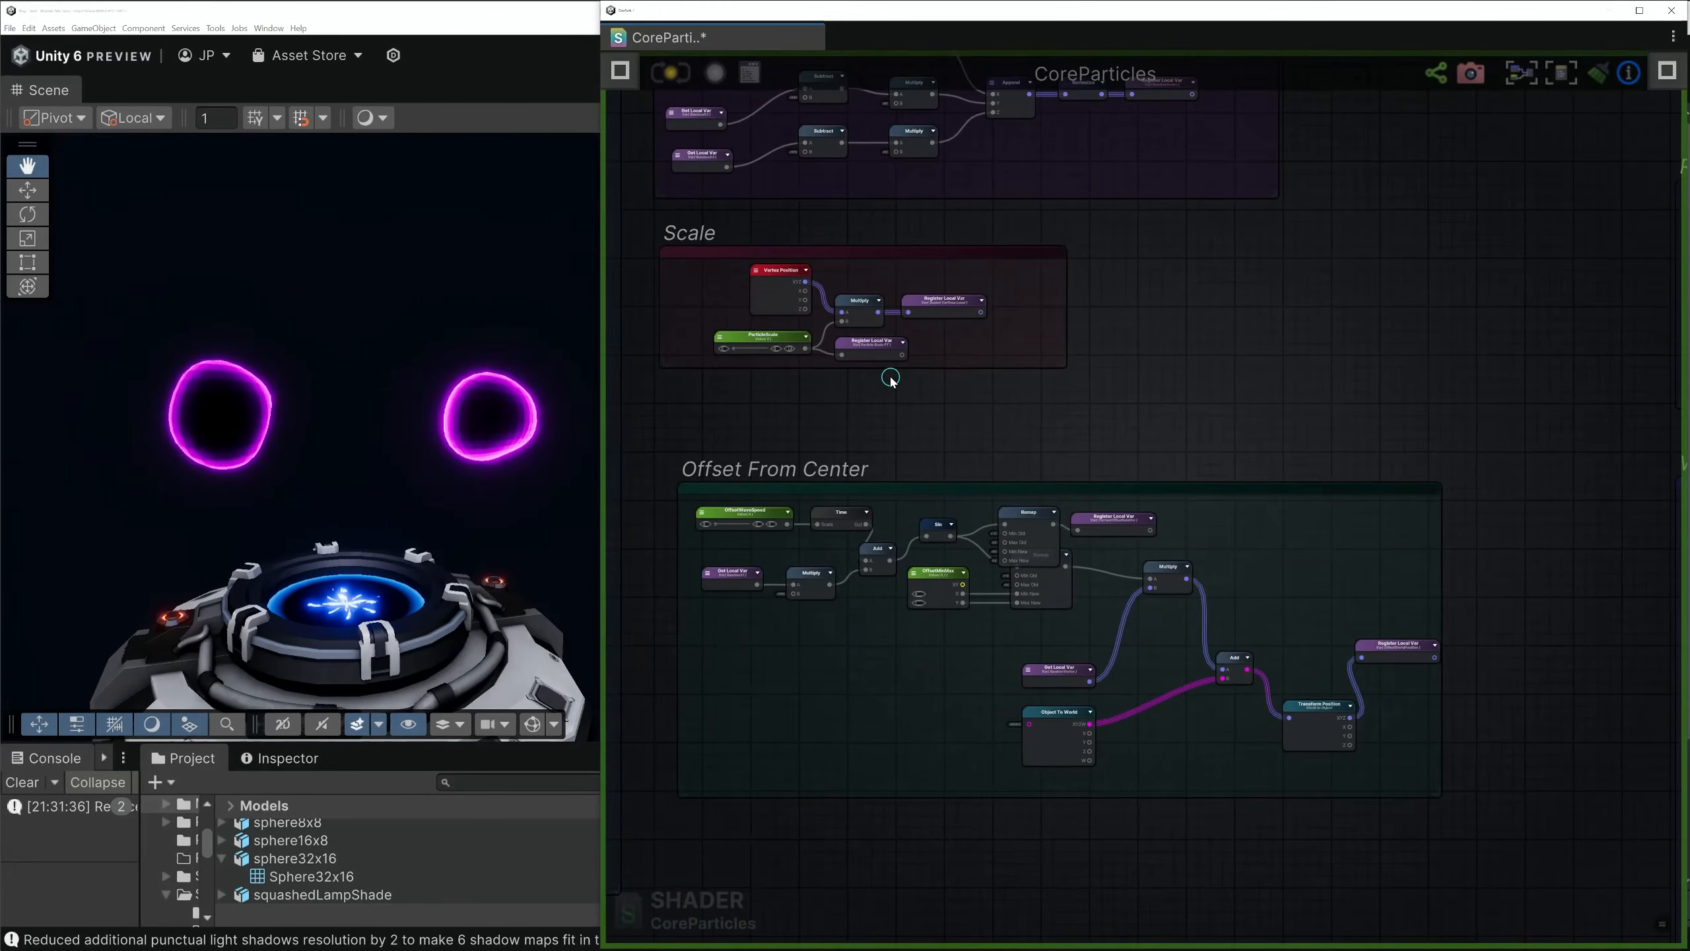
{"action": "middle_click_drag", "start_coordinate": [891, 379], "coordinate": [1503, 527]}
{"action": "middle_click_drag", "start_coordinate": [1248, 168], "coordinate": [768, 290]}
{"action": "scroll", "coordinate": [810, 385], "scroll_direction": "up", "scroll_amount": 5}
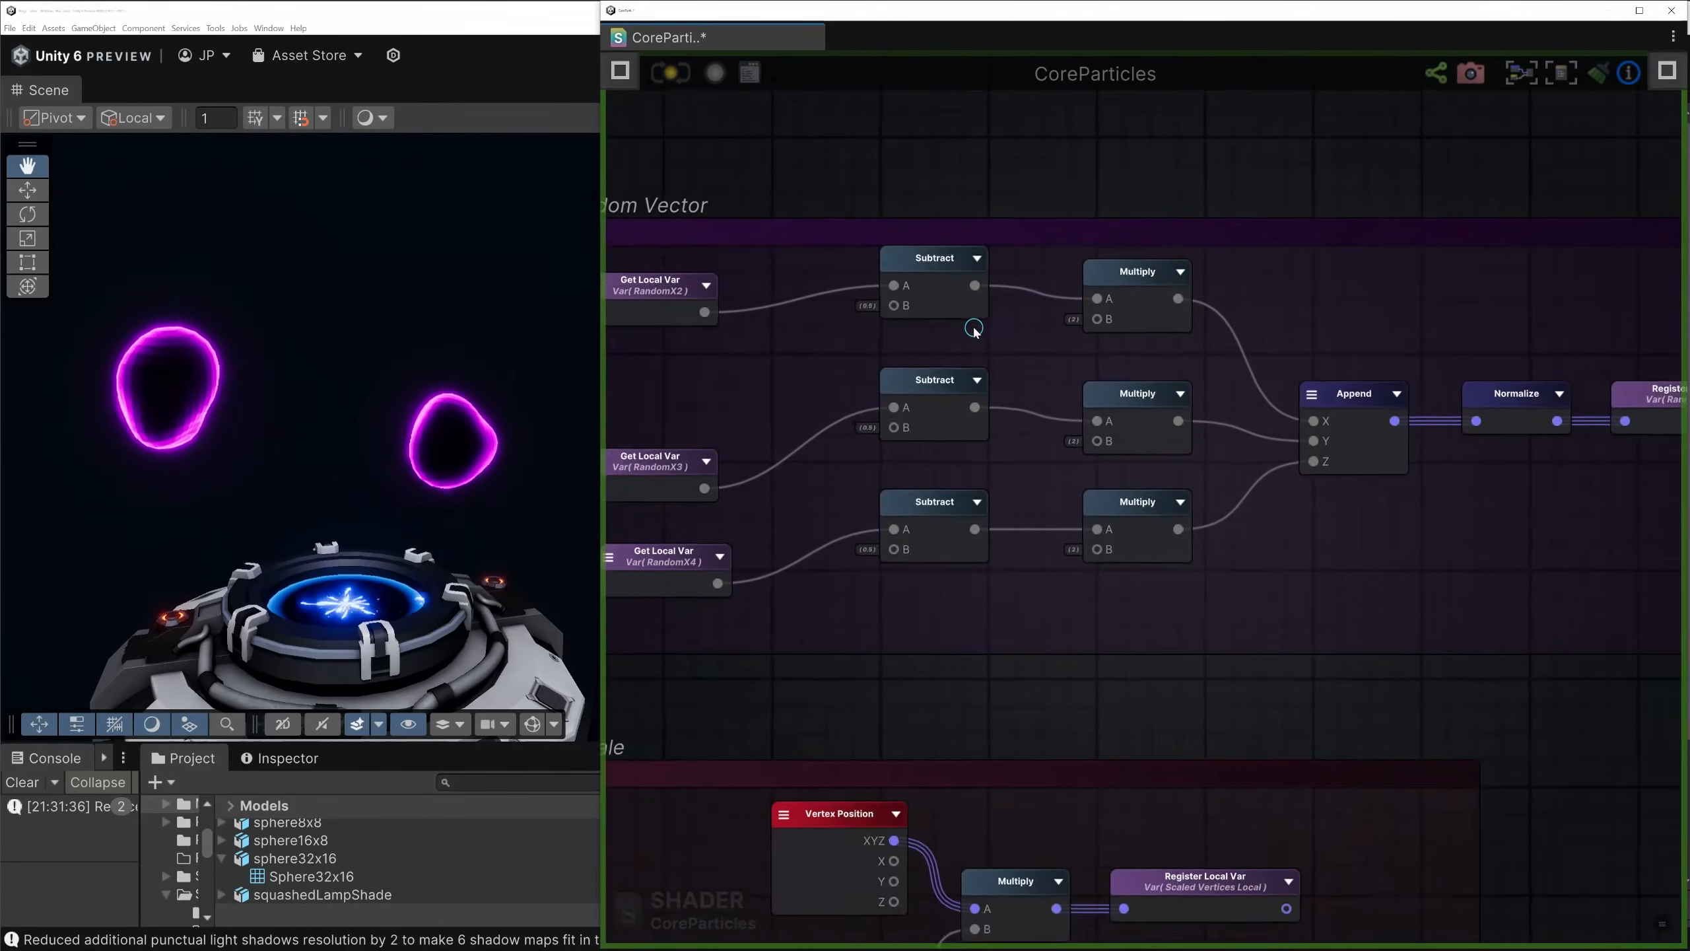
{"action": "scroll", "coordinate": [1298, 329], "scroll_direction": "down", "scroll_amount": 4}
{"action": "middle_click_drag", "start_coordinate": [1577, 346], "coordinate": [952, 367]}
{"action": "middle_click_drag", "start_coordinate": [1537, 383], "coordinate": [900, 426]}
{"action": "middle_click_drag", "start_coordinate": [1404, 453], "coordinate": [816, 302]}
{"action": "middle_click_drag", "start_coordinate": [852, 584], "coordinate": [1112, 518]}
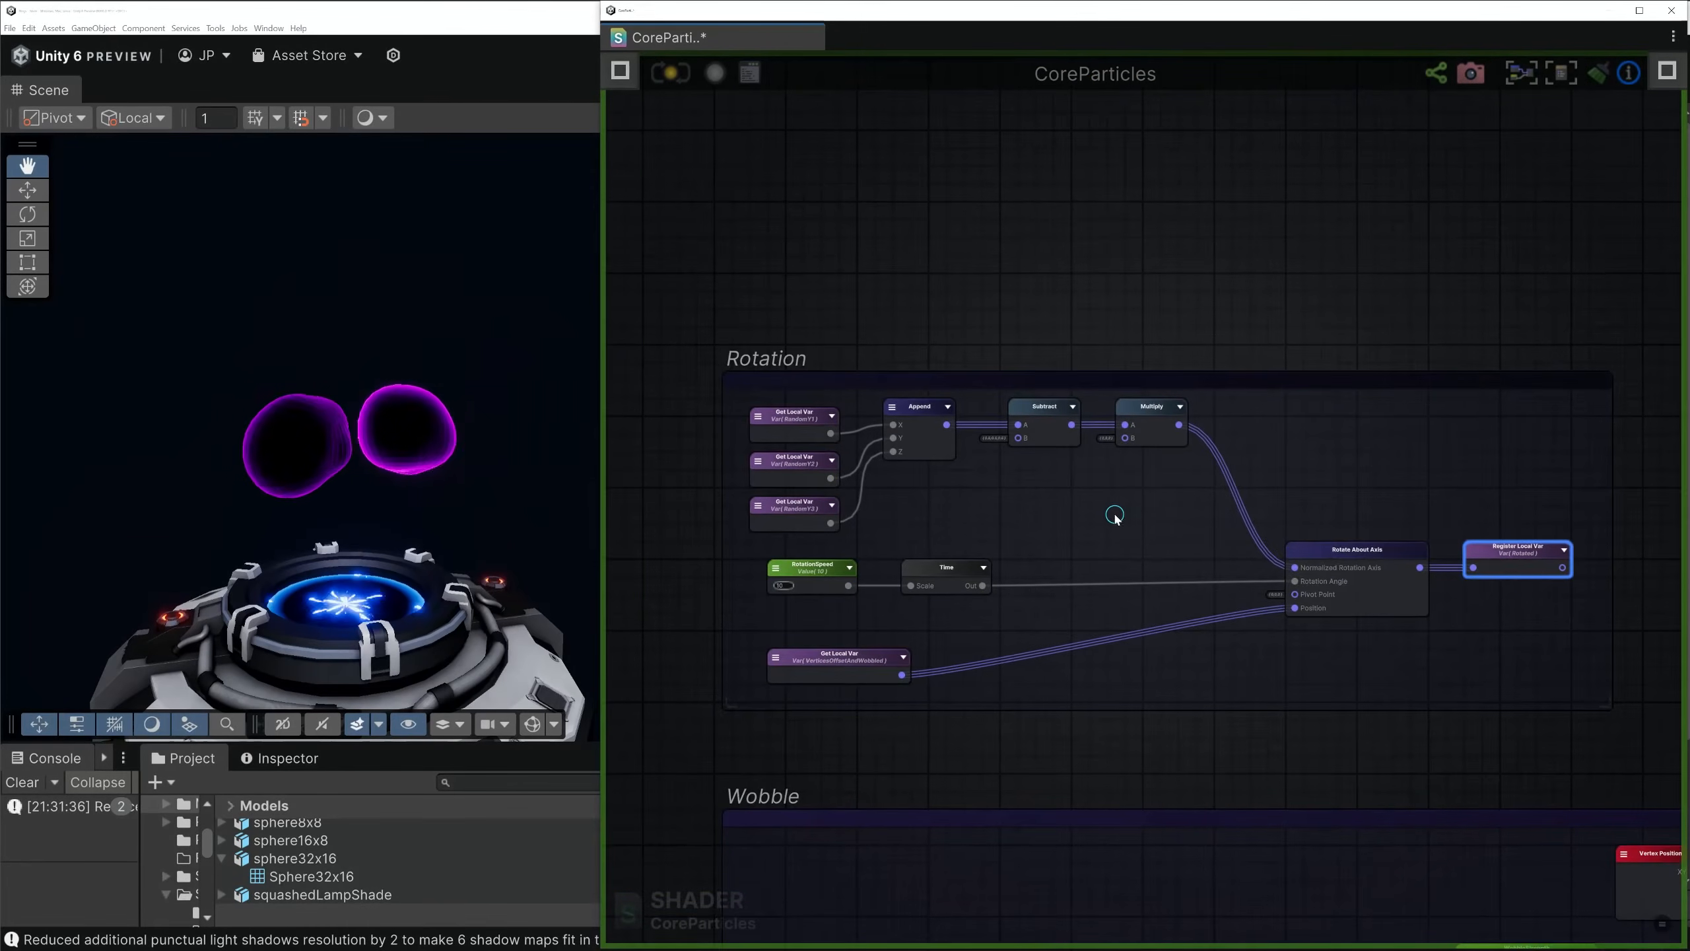
Inspect the Rotate About Axis node's Pivot Point and Normalize Axis settings
{"action": "scroll", "coordinate": [1125, 519], "scroll_direction": "up", "scroll_amount": 4}
{"action": "middle_click_drag", "start_coordinate": [1256, 603], "coordinate": [1333, 589]}
{"action": "left_click", "coordinate": [1541, 564]}
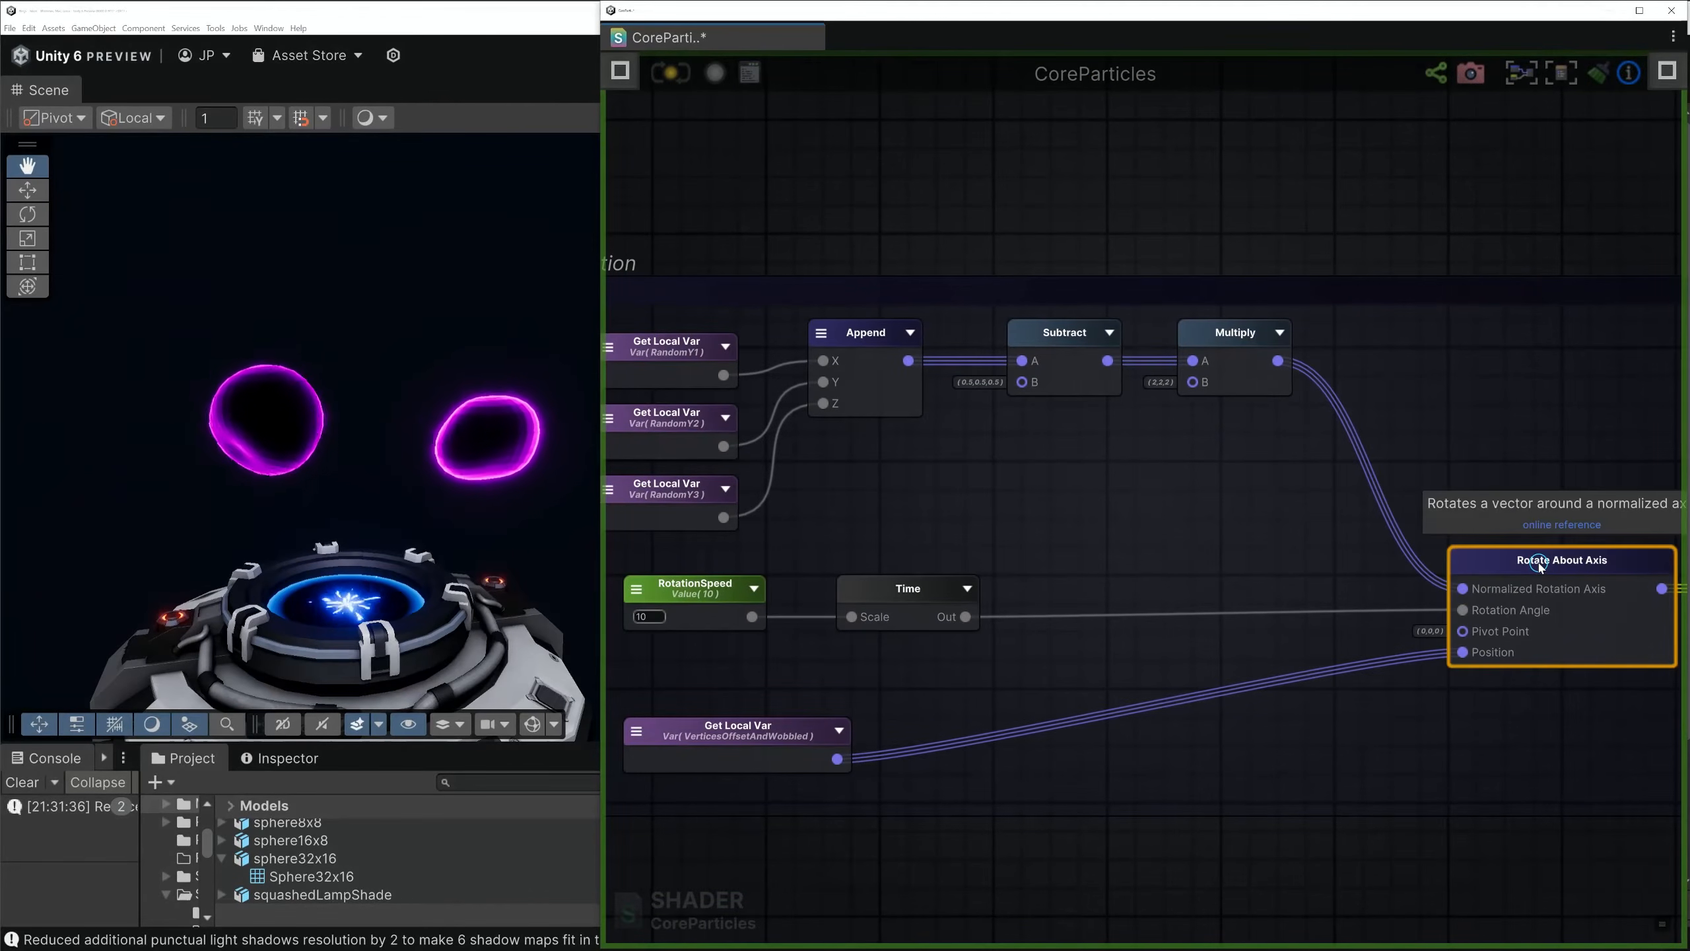
{"action": "left_click", "coordinate": [628, 74]}
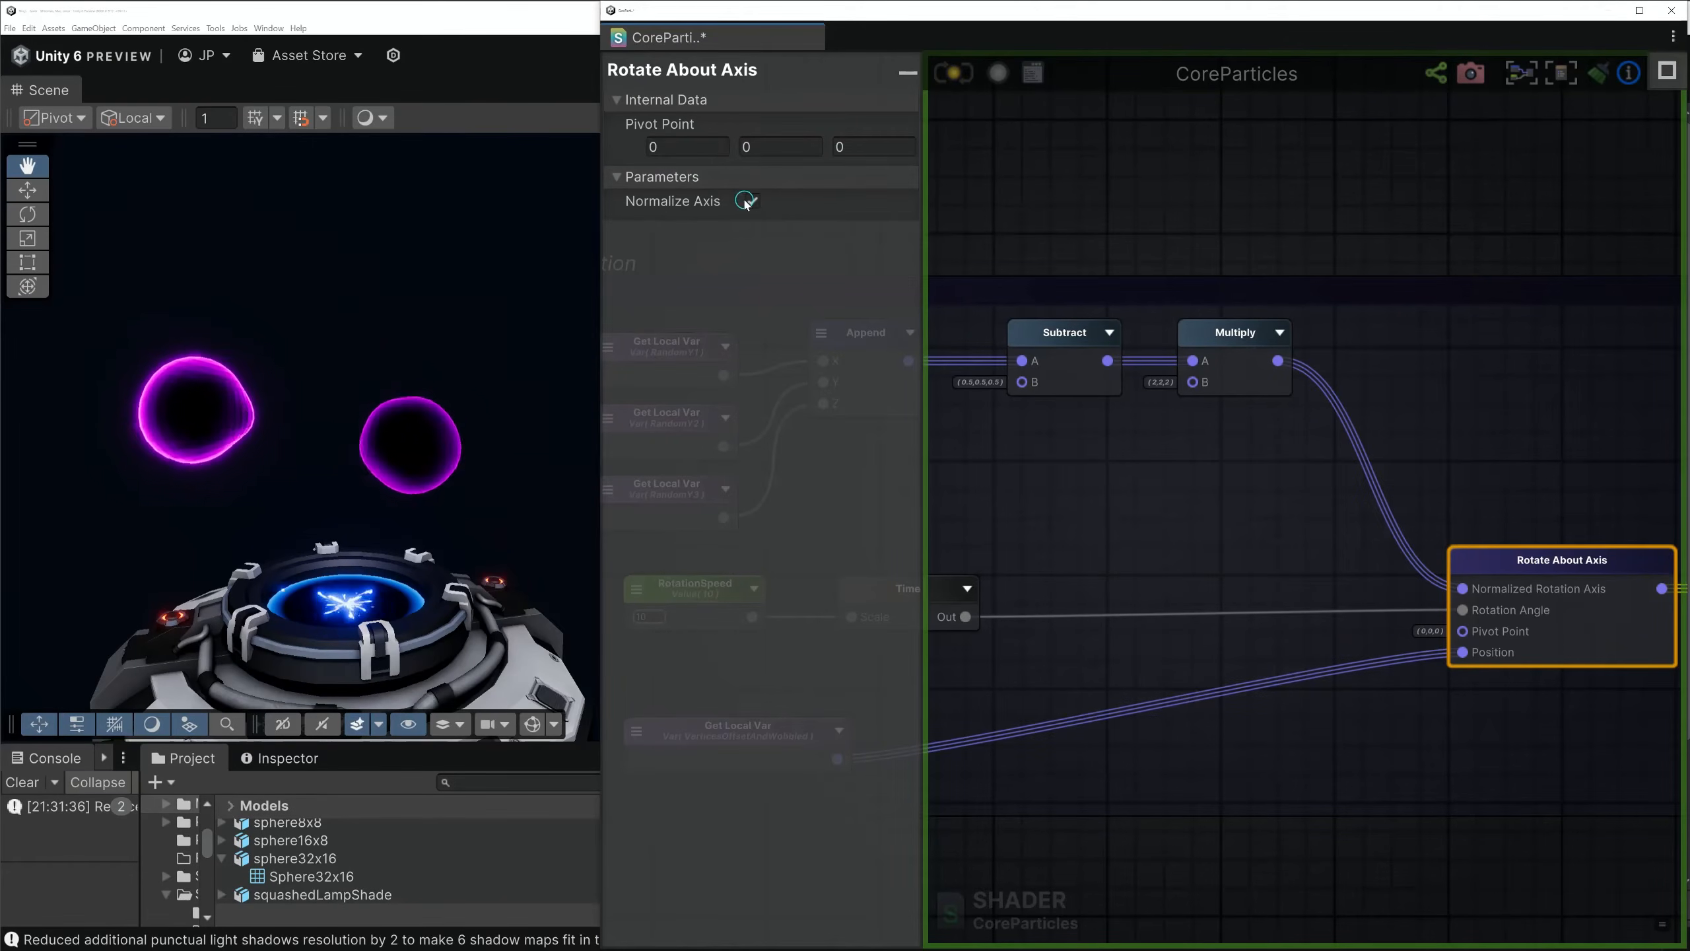
{"action": "left_click", "coordinate": [912, 77]}
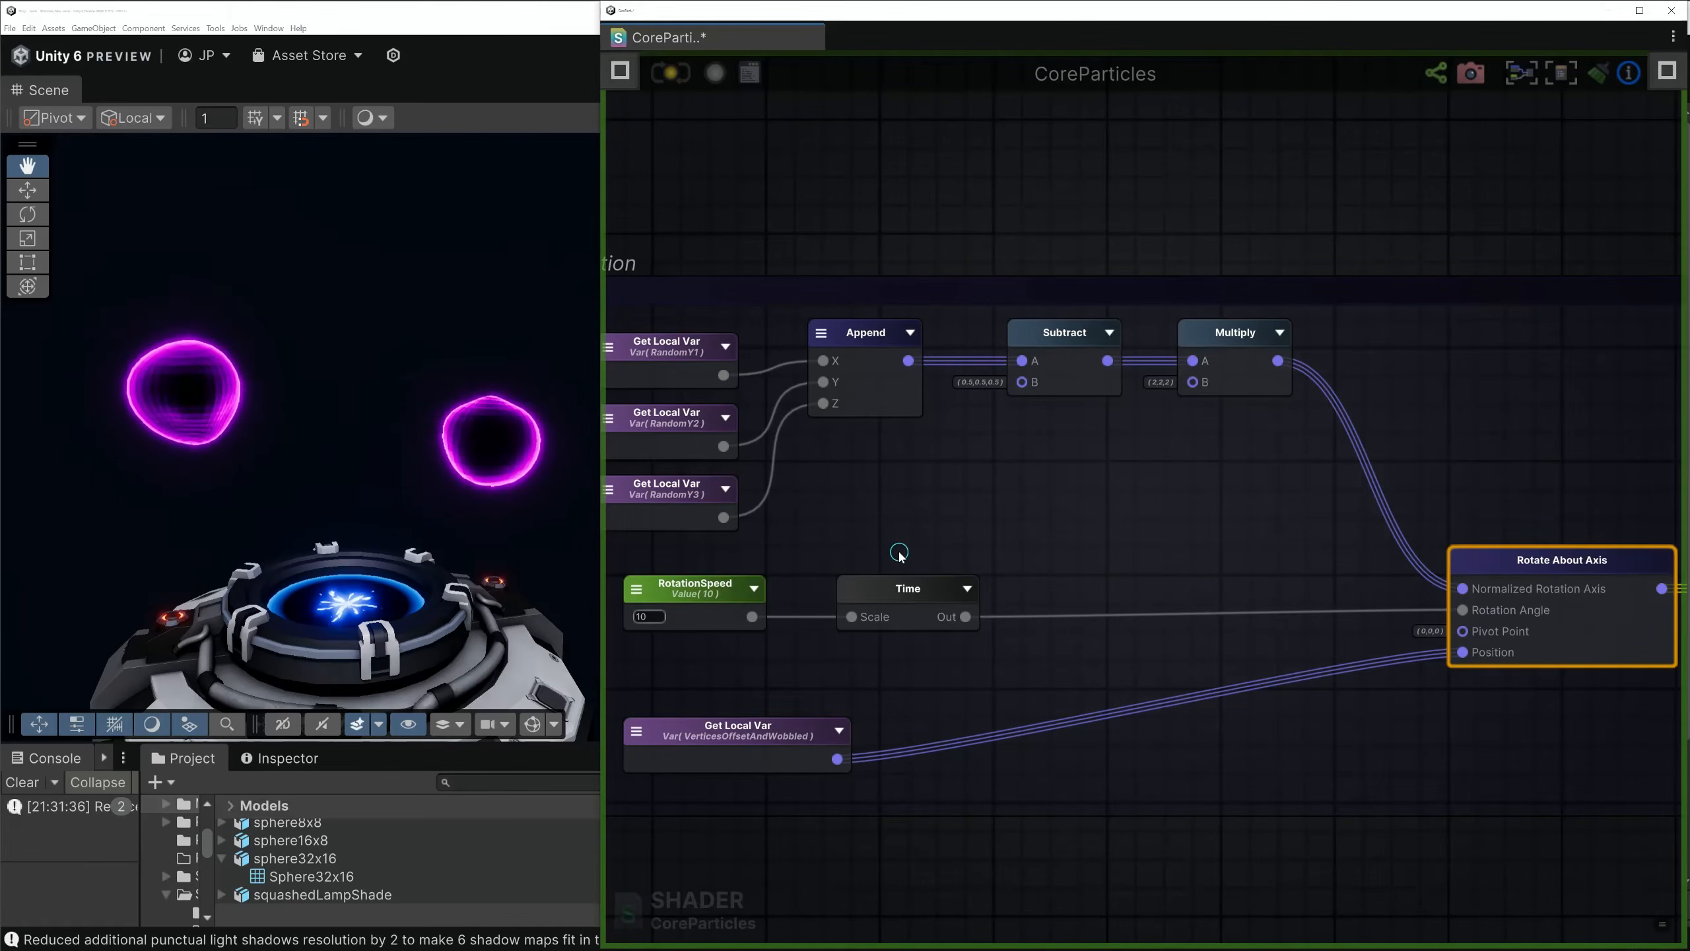
Shift the Time node slightly toward Rotate About Axis and place the VerticesOffsetAndWobbled variable node near the Position input
{"action": "left_click_drag", "start_coordinate": [908, 587], "coordinate": [951, 589]}
{"action": "left_click", "coordinate": [674, 599]}
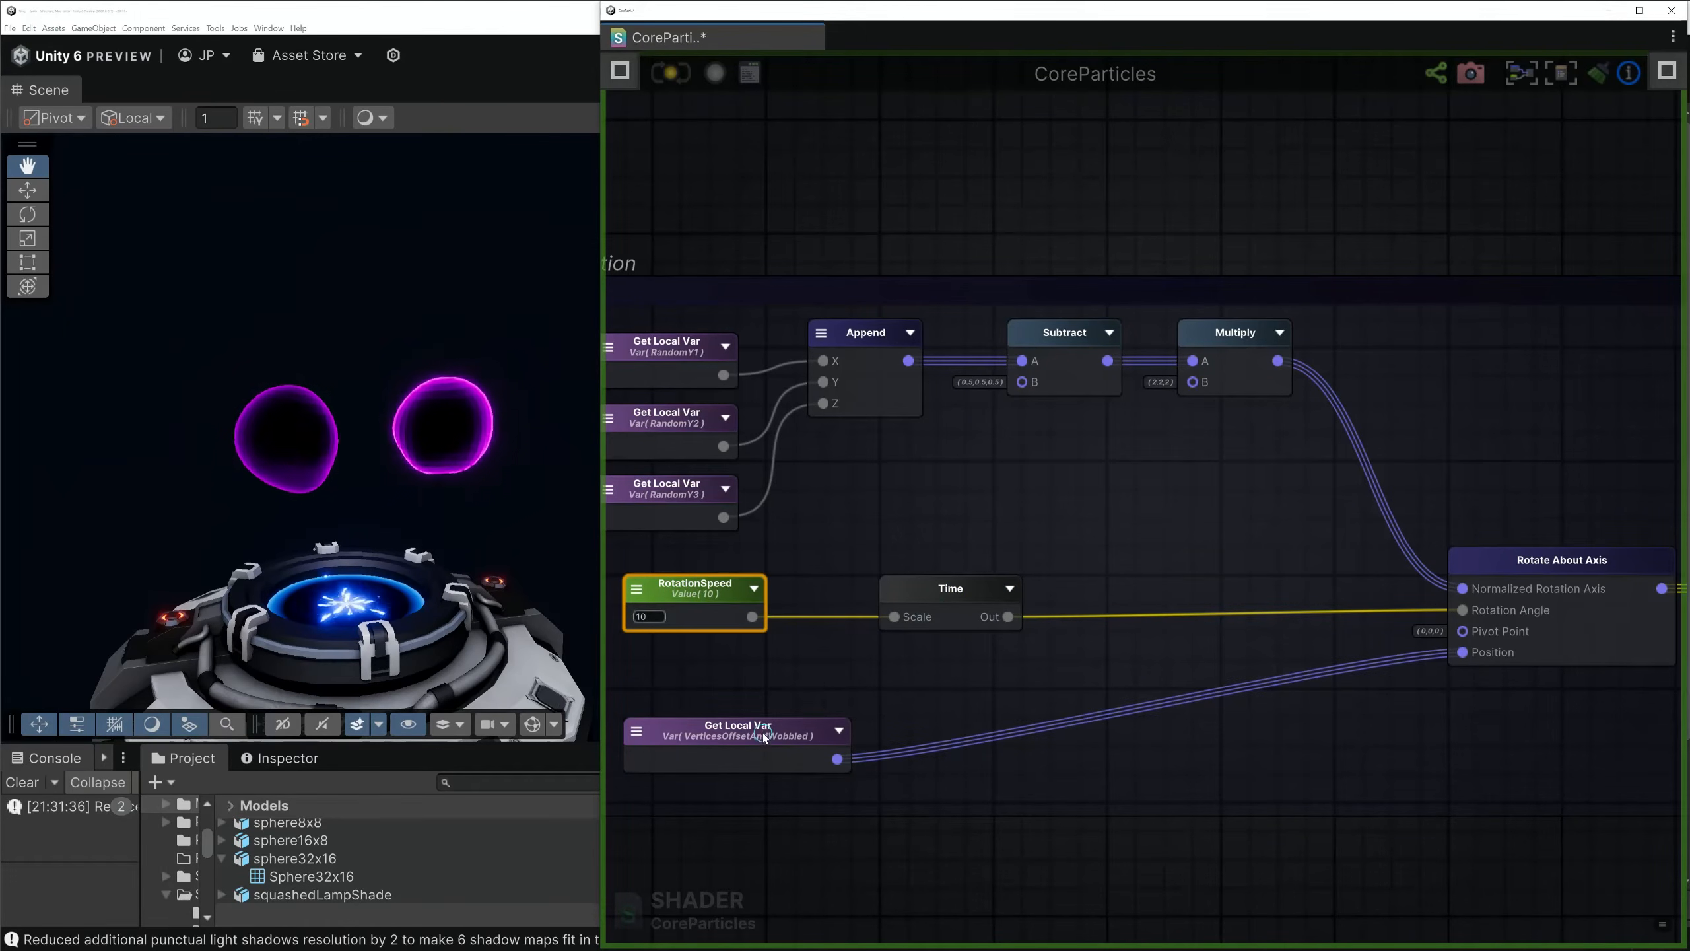
{"action": "left_click_drag", "start_coordinate": [764, 735], "coordinate": [1244, 703]}
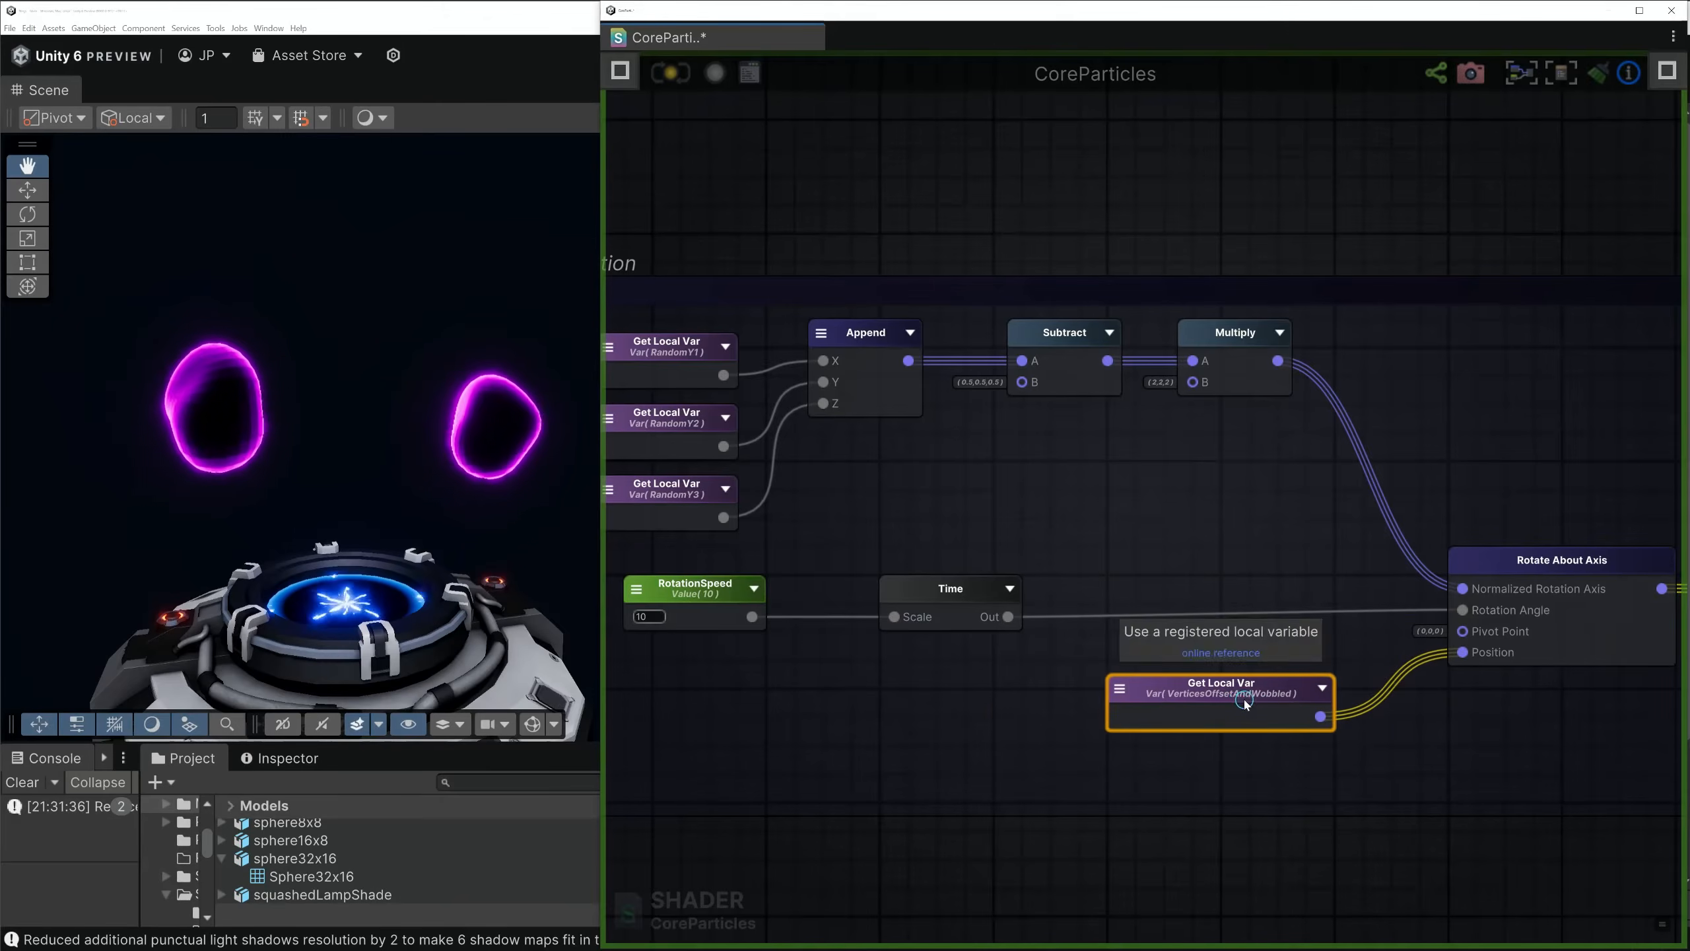
Trace the VerticesOffsetAndWobbled variable to its register node and review how it feeds the Rotate About Axis node
{"action": "double_click", "coordinate": [1243, 724]}
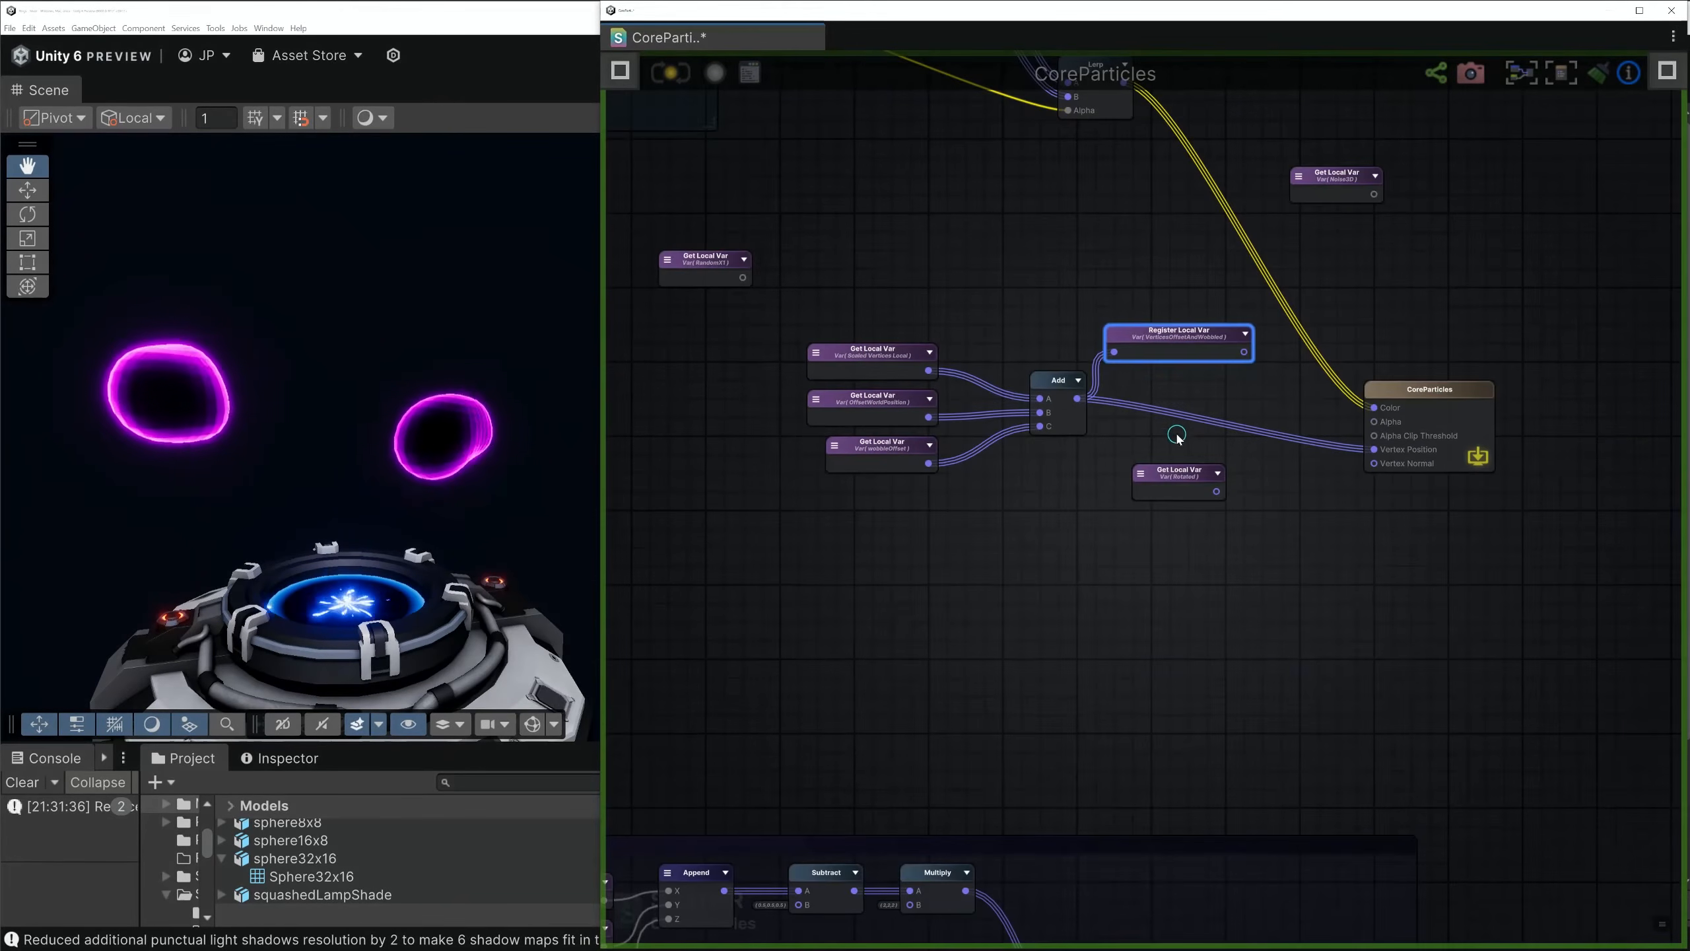
{"action": "middle_click_drag", "start_coordinate": [880, 759], "coordinate": [1082, 343]}
{"action": "scroll", "coordinate": [1251, 686], "scroll_direction": "up", "scroll_amount": 4}
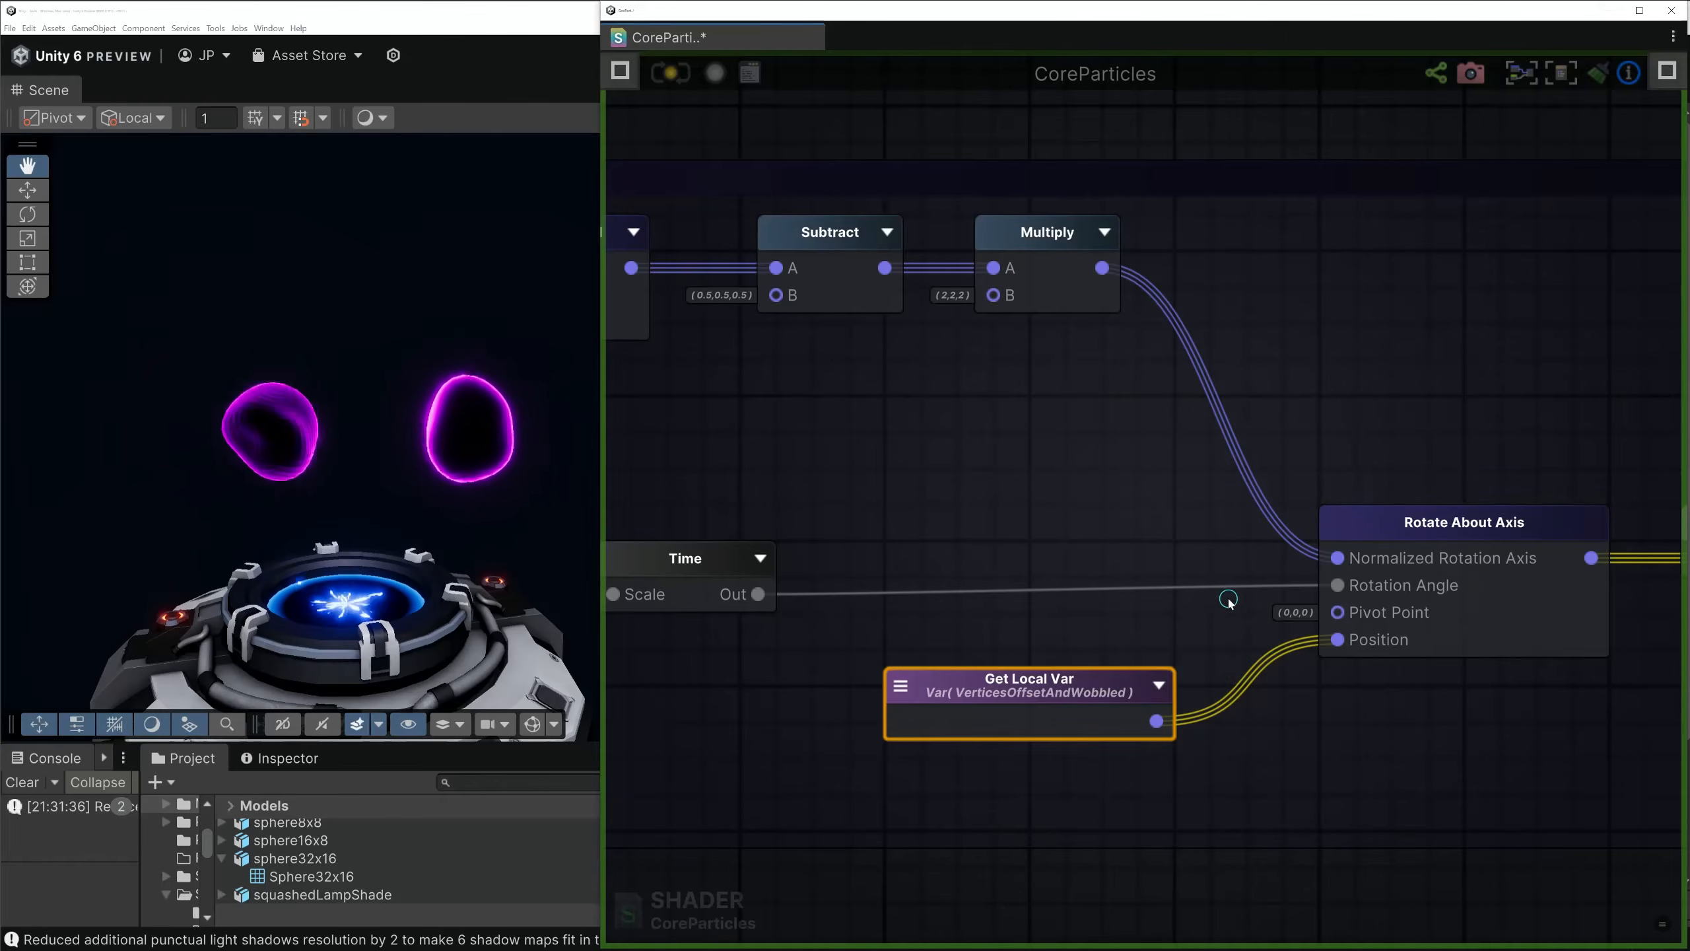
{"action": "scroll", "coordinate": [1318, 619], "scroll_direction": "down", "scroll_amount": 5}
{"action": "scroll", "coordinate": [1314, 585], "scroll_direction": "up", "scroll_amount": 2}
{"action": "left_click", "coordinate": [1315, 581]}
Connect the Rotated variable node to the CoreParticles Vertex Position input in place of the Add output and save the shader
{"action": "scroll", "coordinate": [1314, 373], "scroll_direction": "down", "scroll_amount": 3}
{"action": "middle_click_drag", "start_coordinate": [1301, 131], "coordinate": [1267, 404]}
{"action": "scroll", "coordinate": [1244, 393], "scroll_direction": "up", "scroll_amount": 5}
{"action": "middle_click_drag", "start_coordinate": [1207, 350], "coordinate": [1163, 462]}
{"action": "left_click_drag", "start_coordinate": [1065, 492], "coordinate": [1290, 429]}
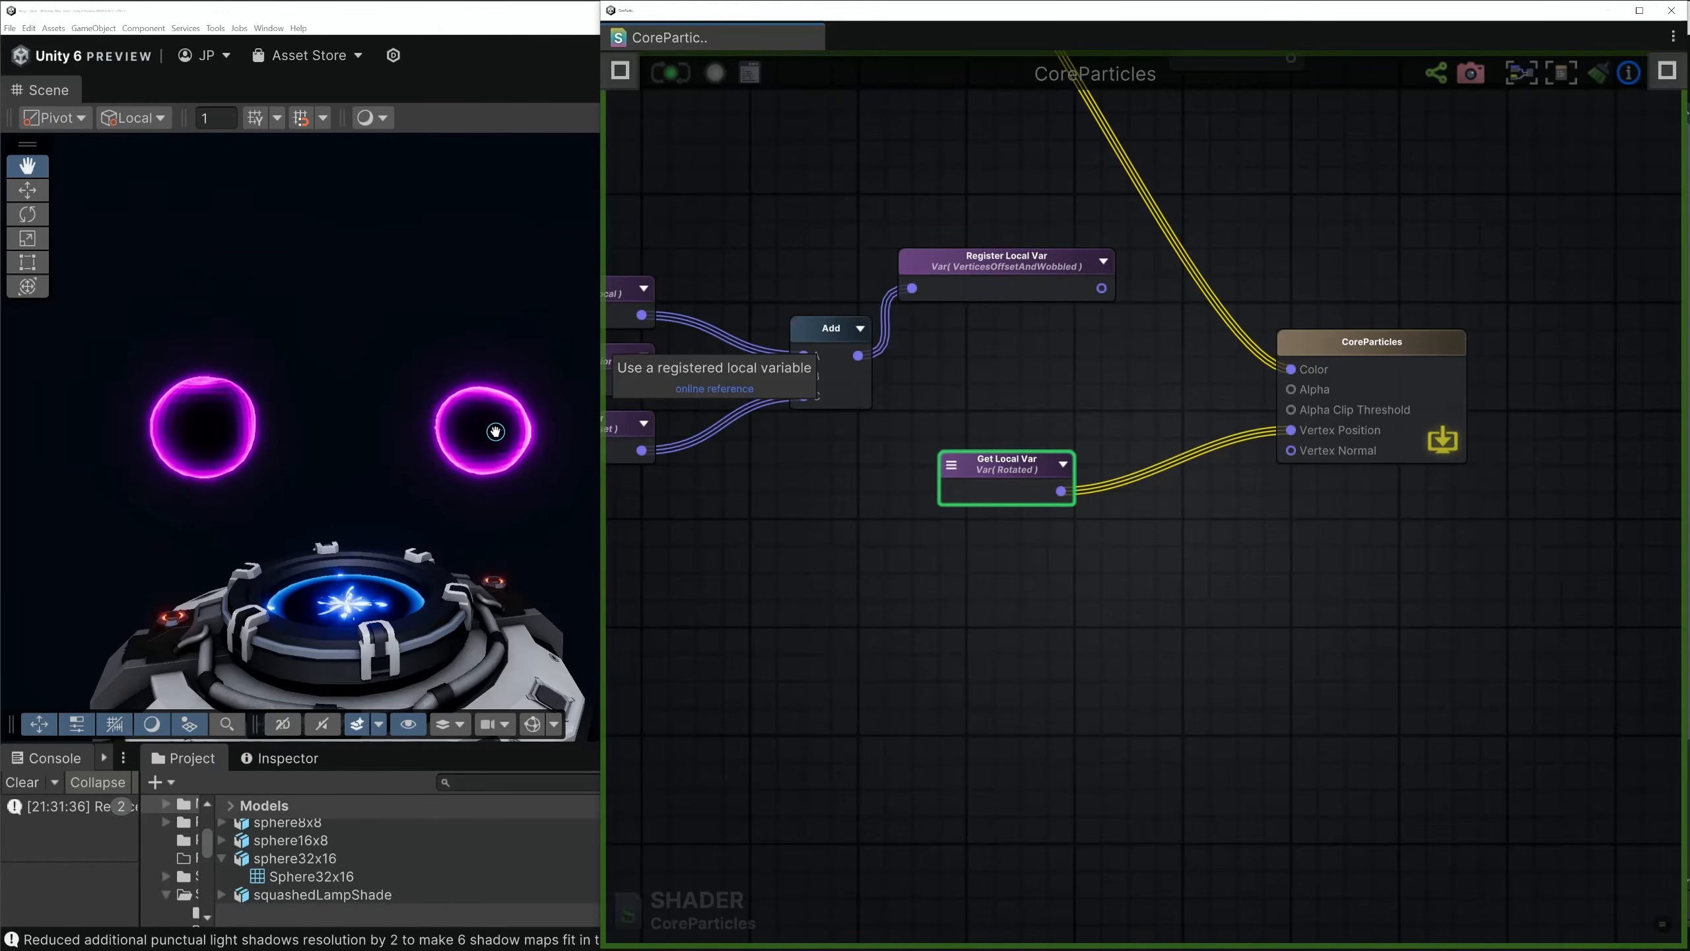
Uncover the material properties and set RotationSpeed to 3.81 and ParticleScale to 0.09
{"action": "left_click_drag", "start_coordinate": [981, 16], "coordinate": [1157, 659]}
{"action": "scroll", "coordinate": [1158, 659], "scroll_direction": "down", "scroll_amount": 2}
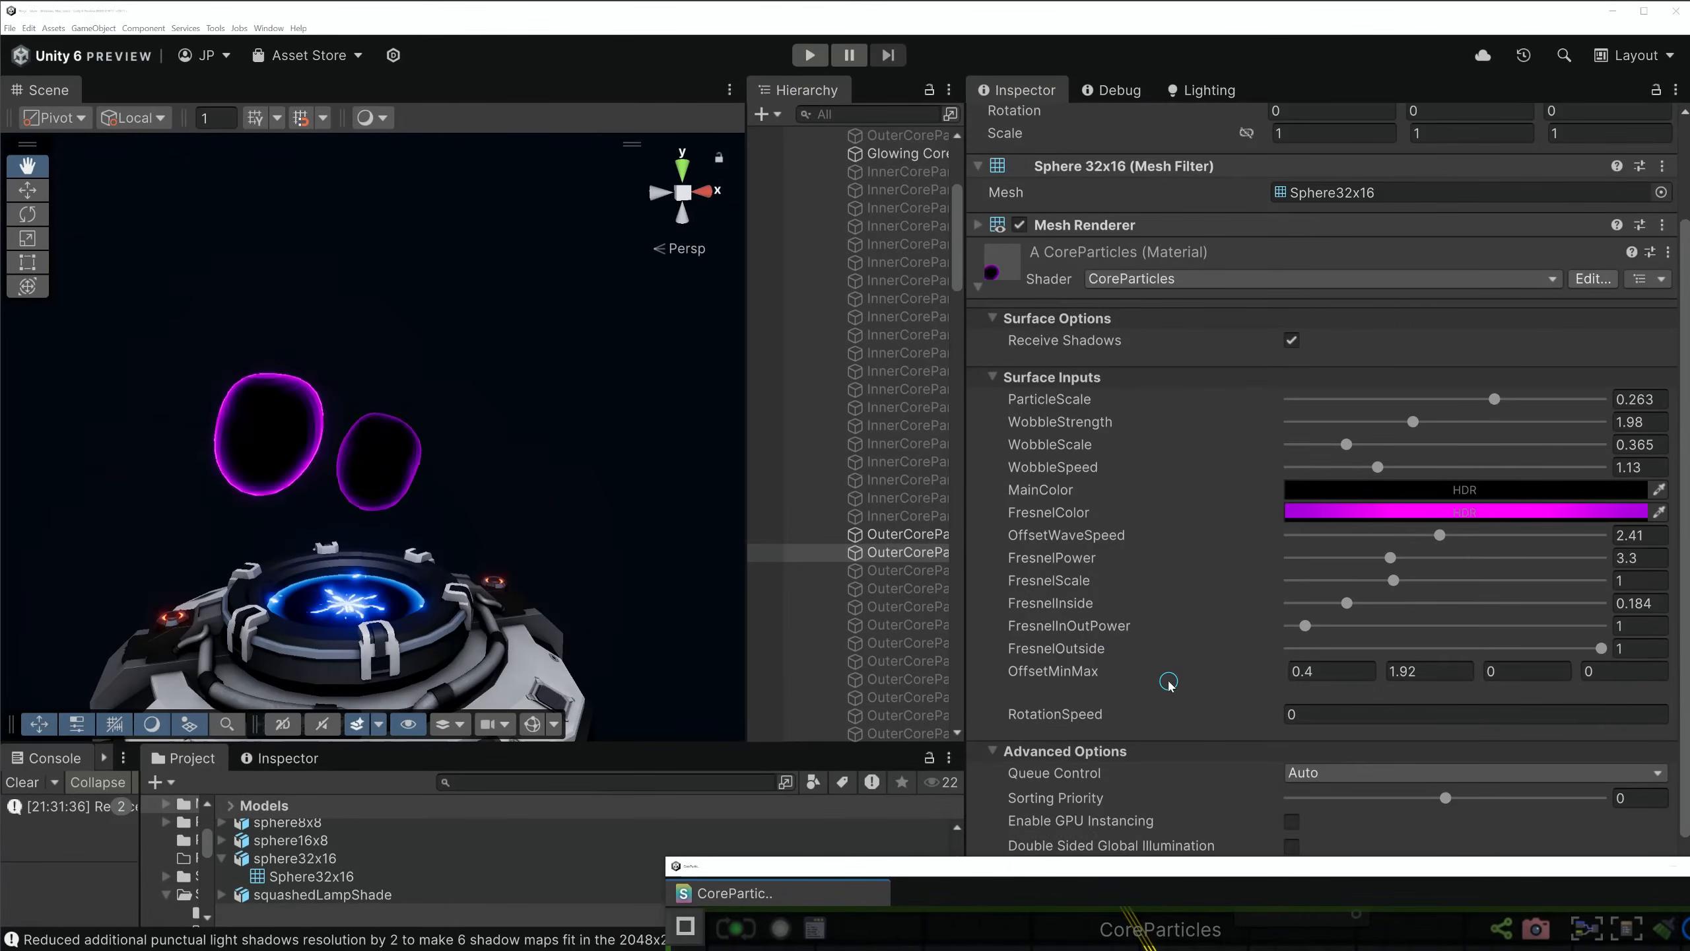
{"action": "left_click_drag", "start_coordinate": [1252, 709], "coordinate": [1373, 711]}
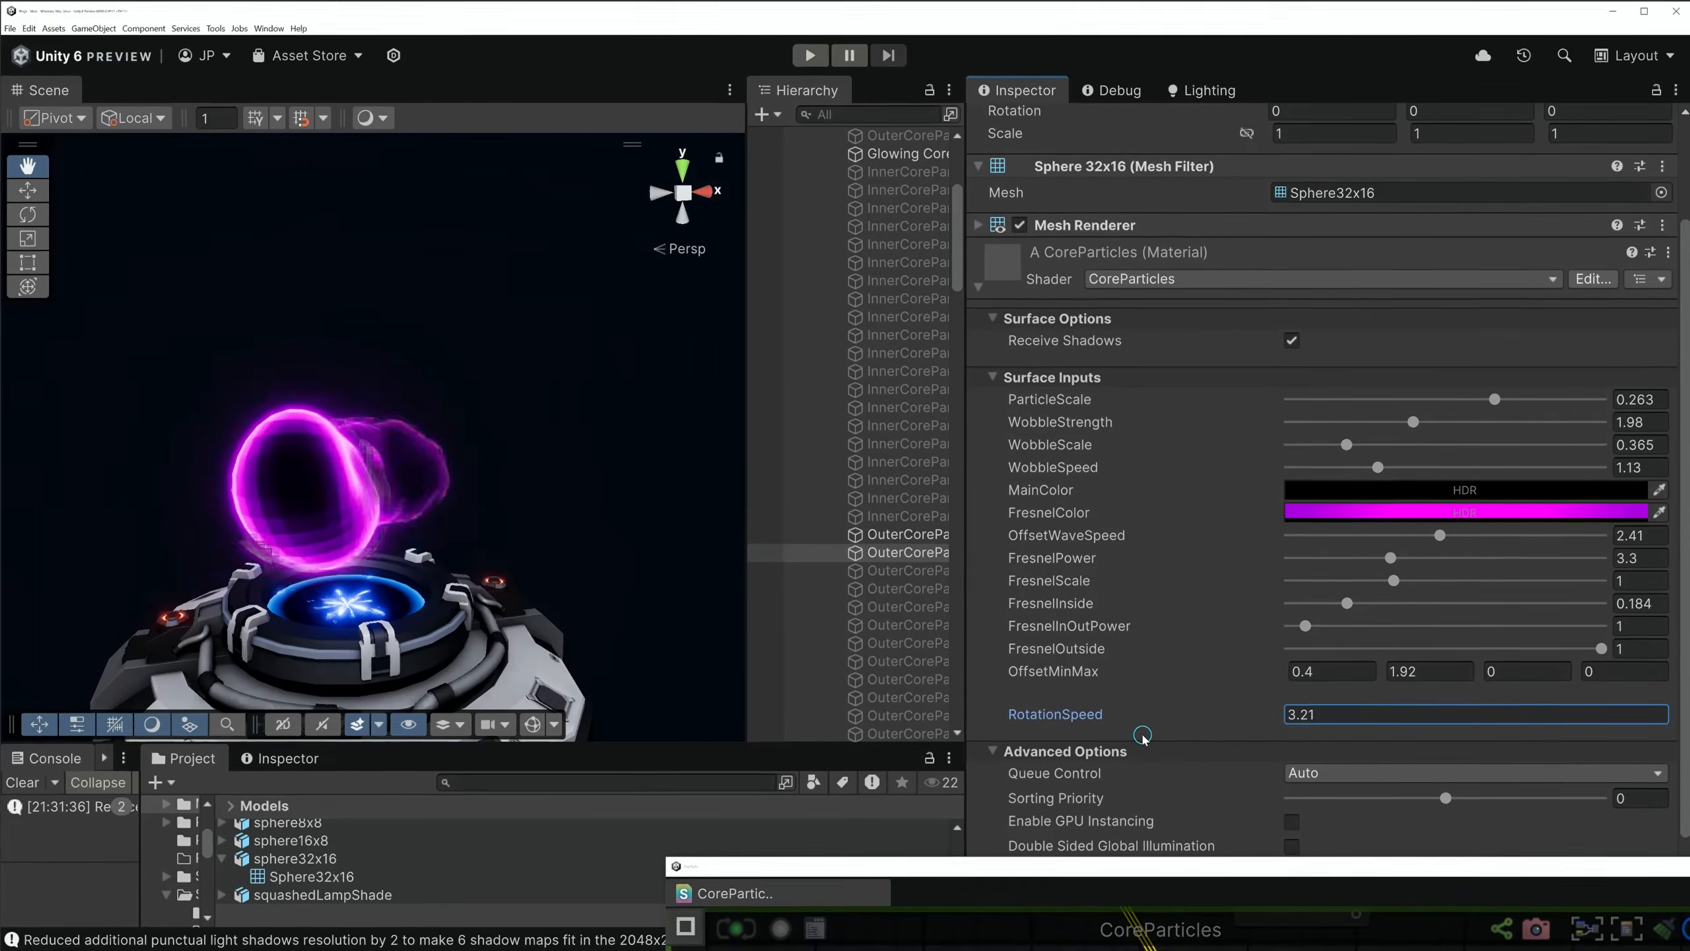
{"action": "left_click_drag", "start_coordinate": [1150, 721], "coordinate": [1321, 535]}
{"action": "left_click_drag", "start_coordinate": [1494, 399], "coordinate": [1374, 411]}
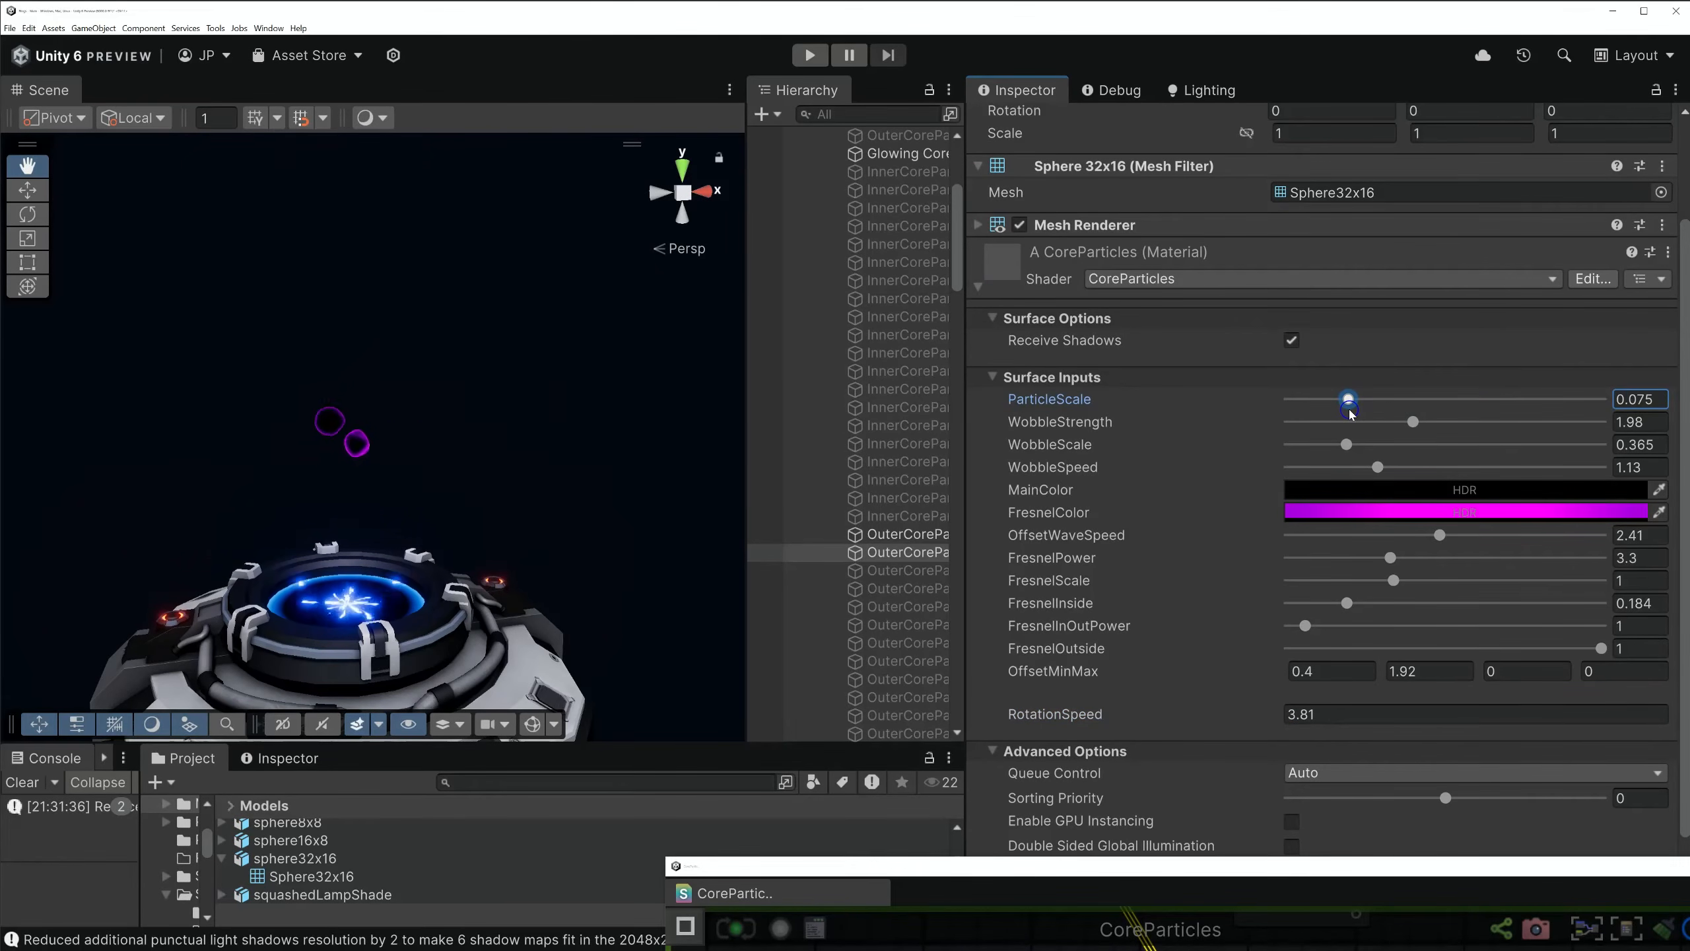
Preview the Core Particles object with Outer Core Active at 0.507 and reduce it to 0.009
{"action": "scroll", "coordinate": [940, 389], "scroll_direction": "up", "scroll_amount": 5}
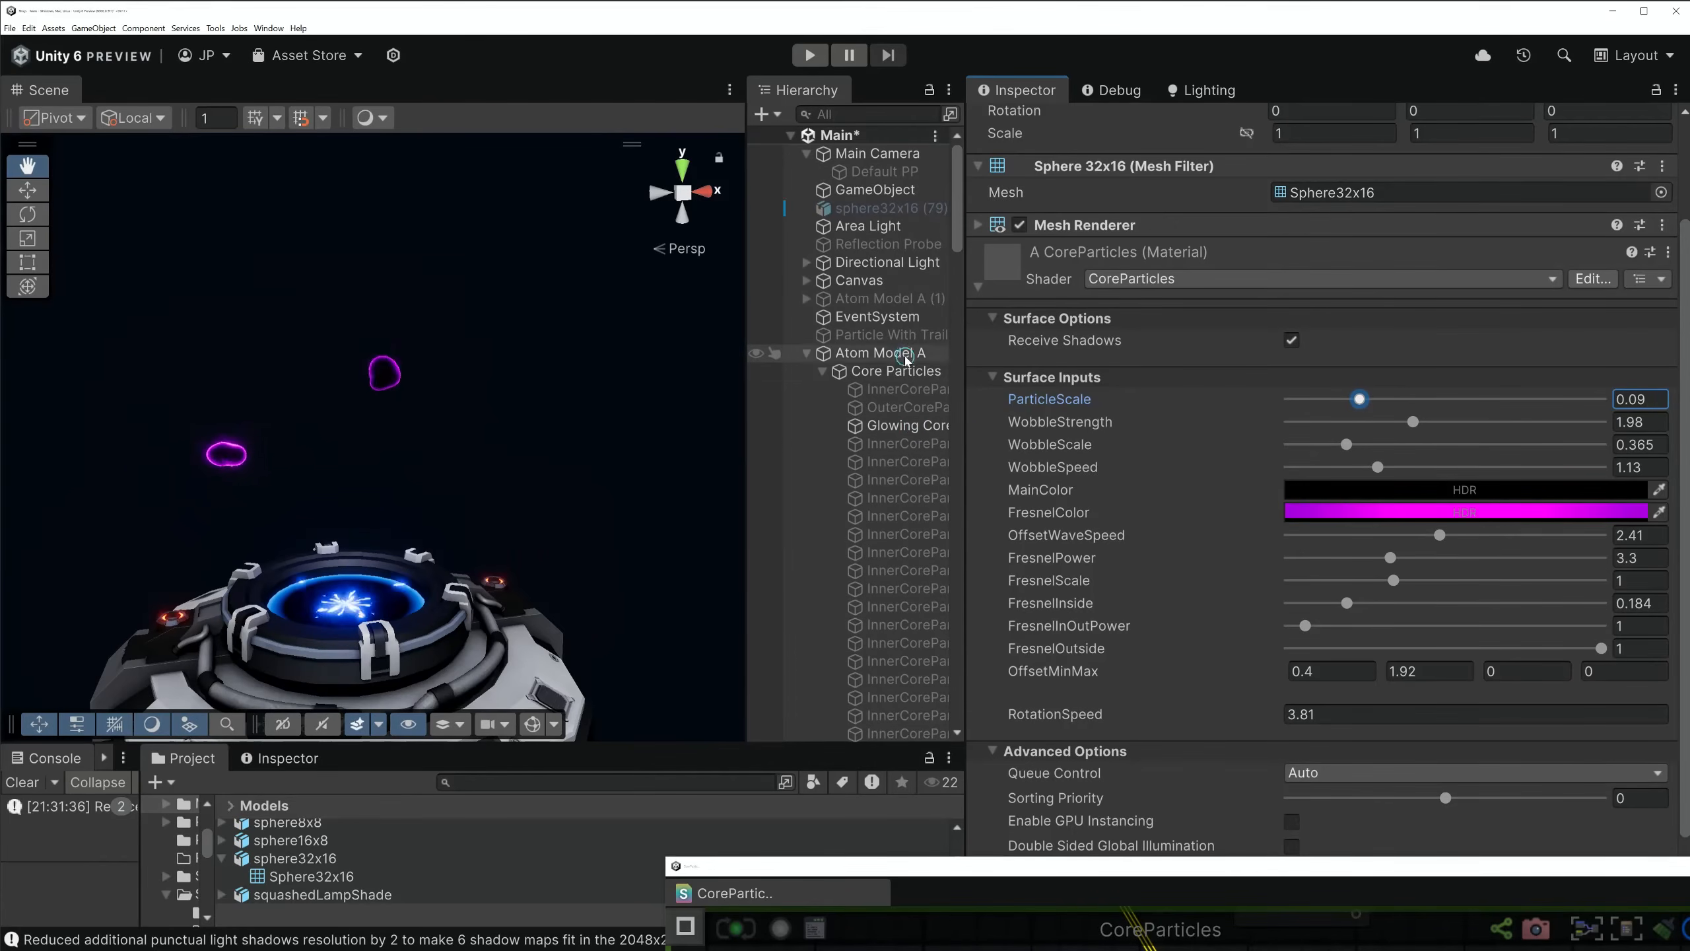
{"action": "left_click", "coordinate": [892, 371]}
{"action": "left_click_drag", "start_coordinate": [1281, 483], "coordinate": [1448, 484]}
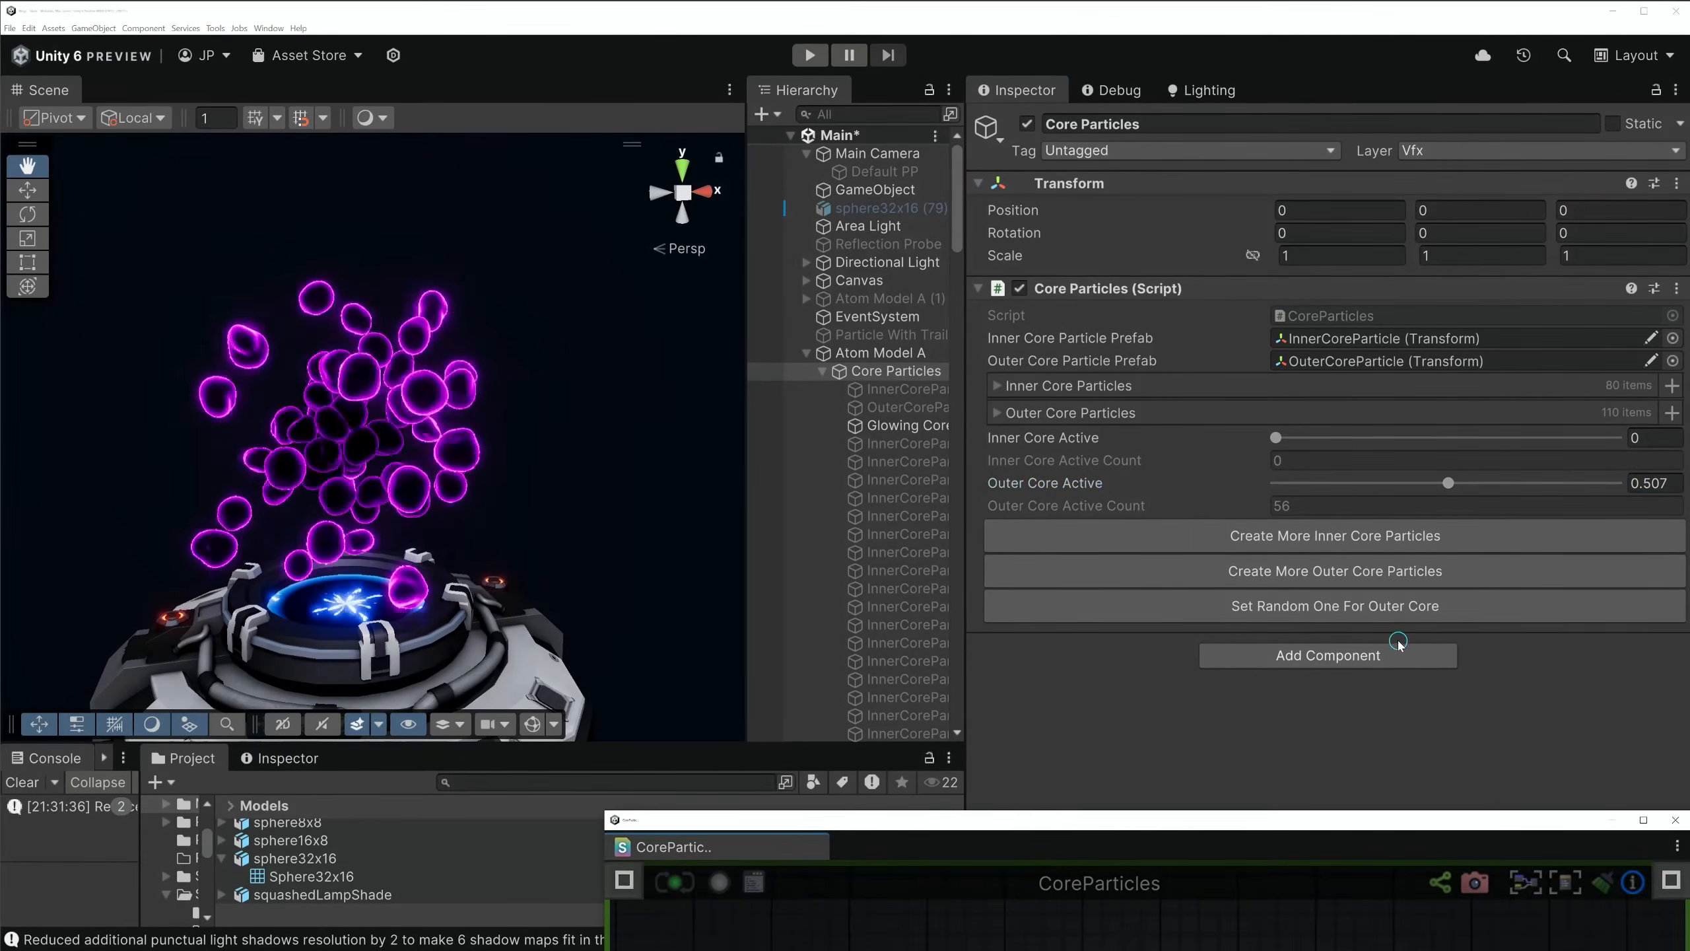
{"action": "mouse_move", "coordinate": [1448, 484]}
{"action": "left_mouse_down"}
{"action": "mouse_move", "coordinate": [1298, 499]}
{"action": "mouse_move", "coordinate": [1221, 485]}
{"action": "left_mouse_up"}
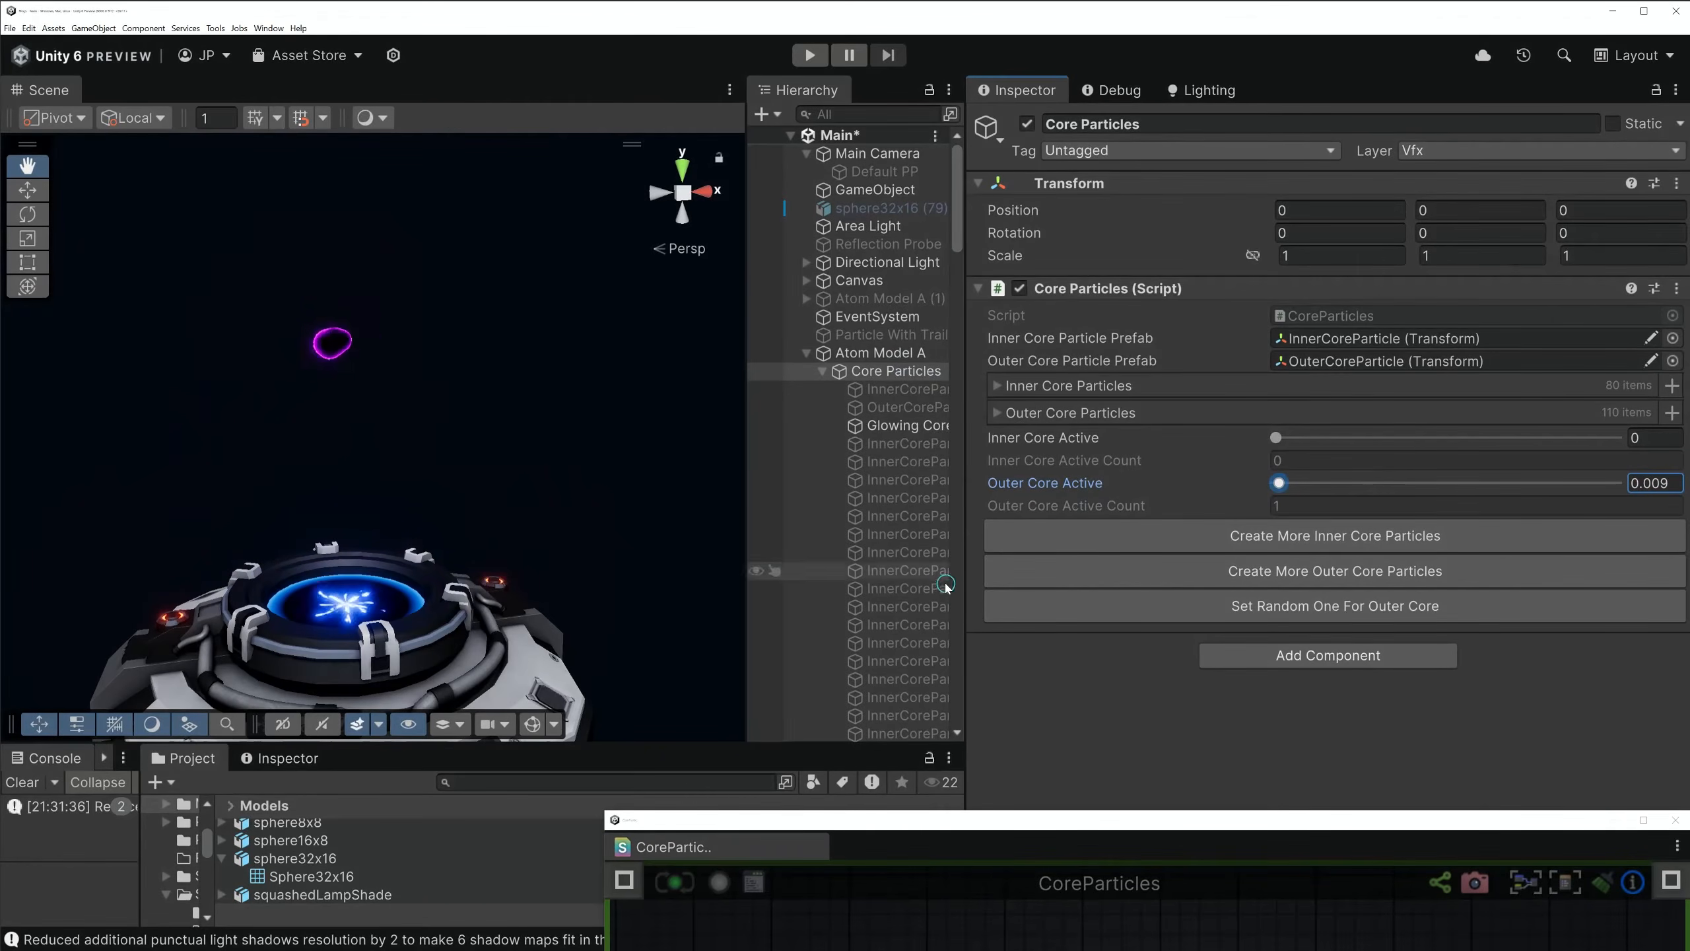
Zero the active outer particle's RotationSpeed and its first two OffsetMinMax values, and frame the particle in the scene
{"action": "scroll", "coordinate": [1320, 637], "scroll_direction": "down", "scroll_amount": 3}
{"action": "left_click", "coordinate": [1363, 672]}
{"action": "type", "text": "0"}
{"action": "left_click", "coordinate": [1429, 629]}
{"action": "type", "text": "0"}
{"action": "left_click", "coordinate": [1331, 629]}
{"action": "type", "text": "0"}
{"action": "scroll", "coordinate": [362, 473], "scroll_direction": "up", "scroll_amount": 5}
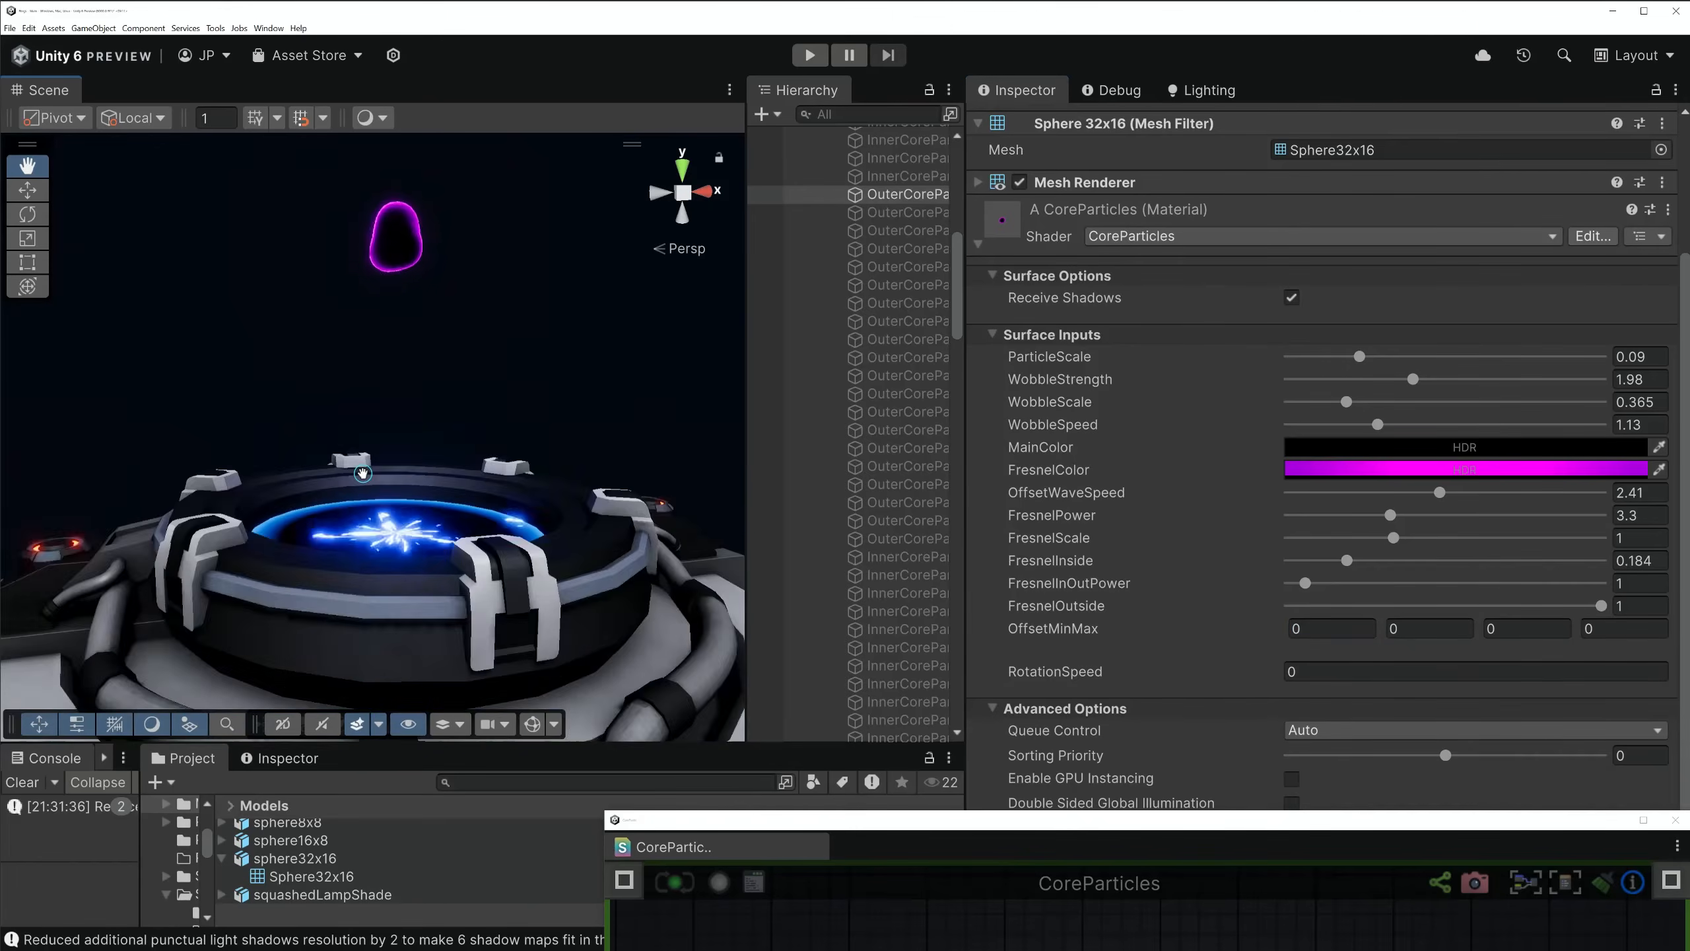
{"action": "key", "text": "f"}
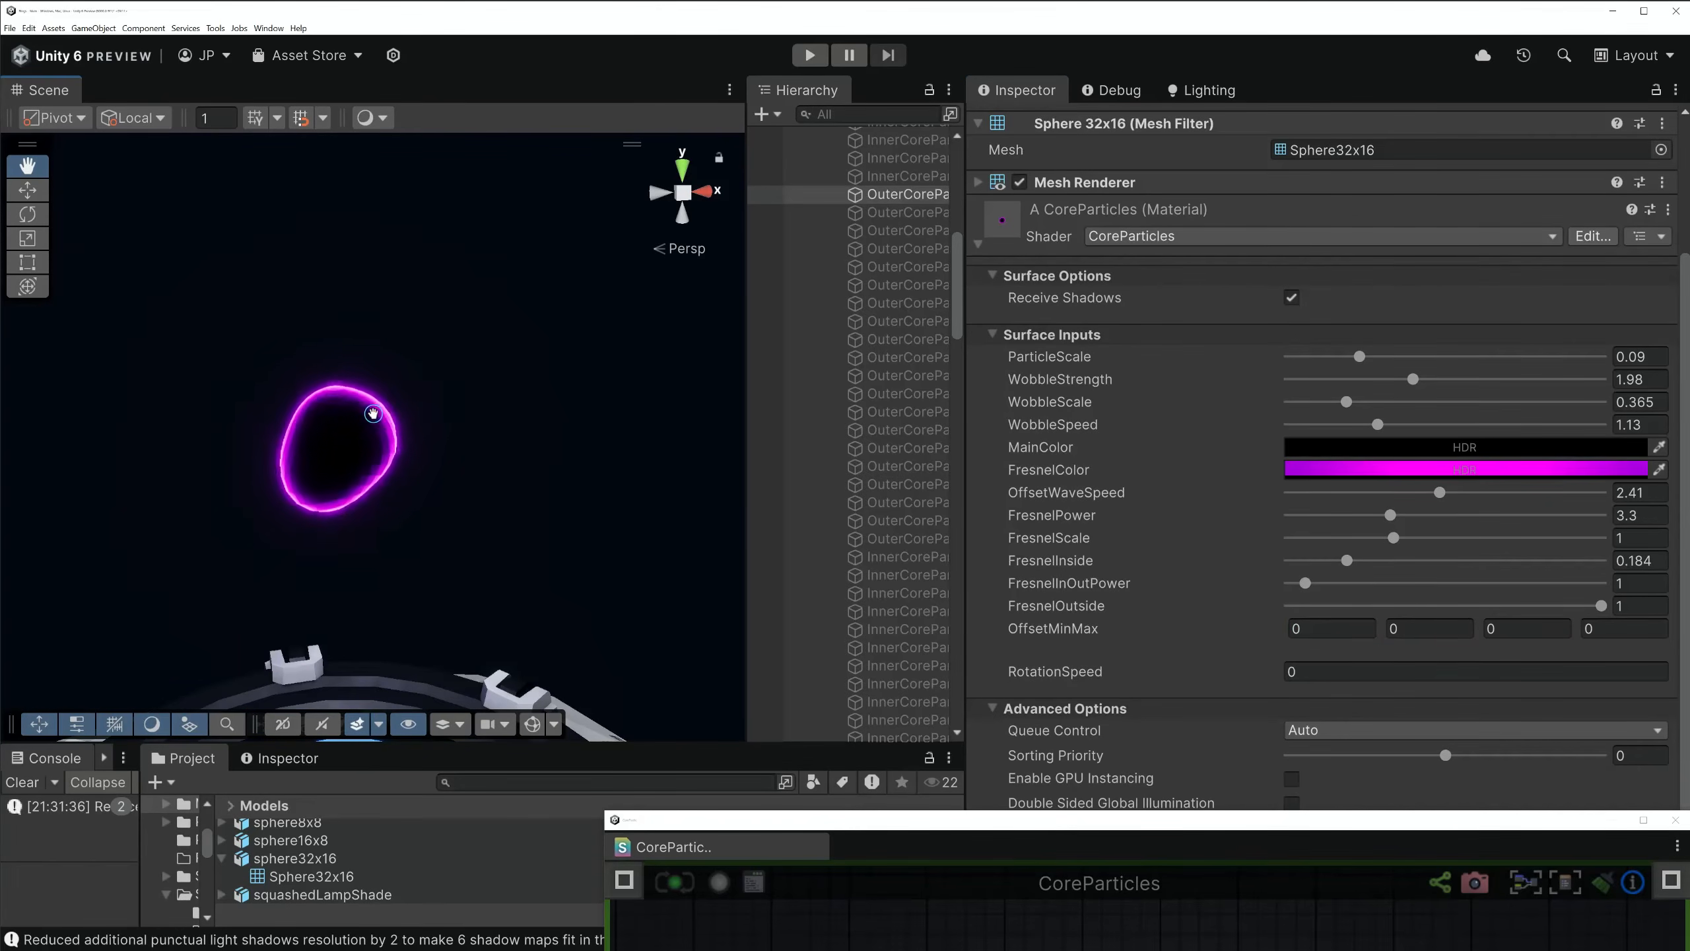
Bring back the shader graph and disconnect the Normalize output from the Fresnel node's World Normal input
{"action": "key", "text": "super+shift+Up"}
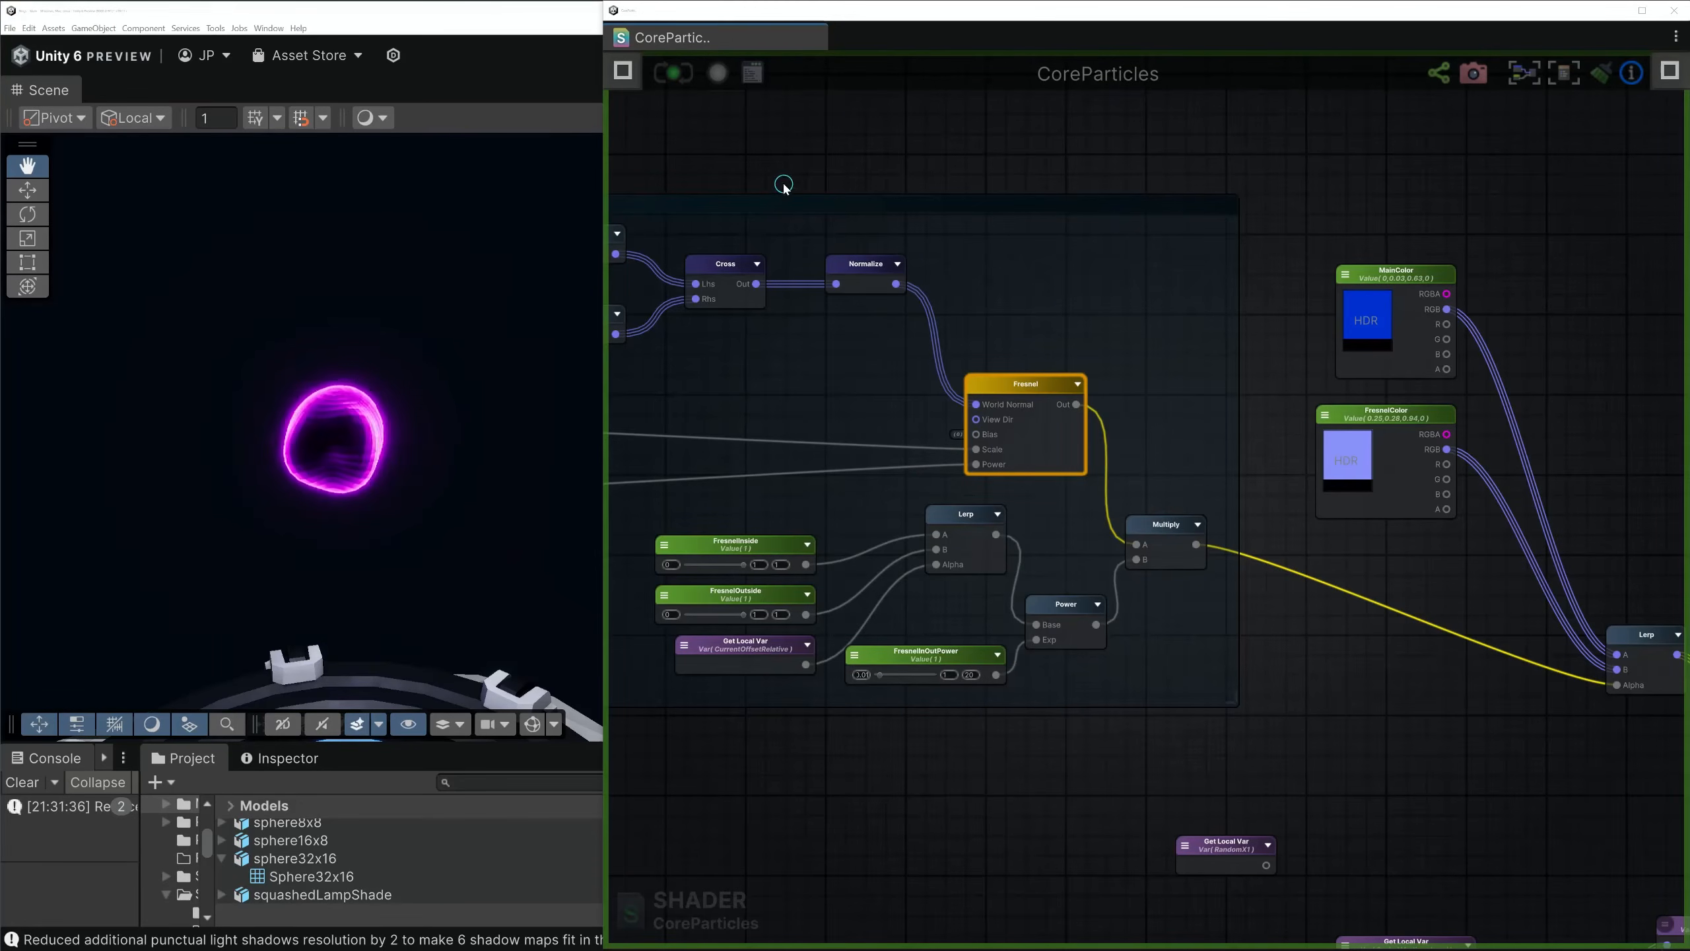
{"action": "scroll", "coordinate": [1078, 425], "scroll_direction": "up", "scroll_amount": 3}
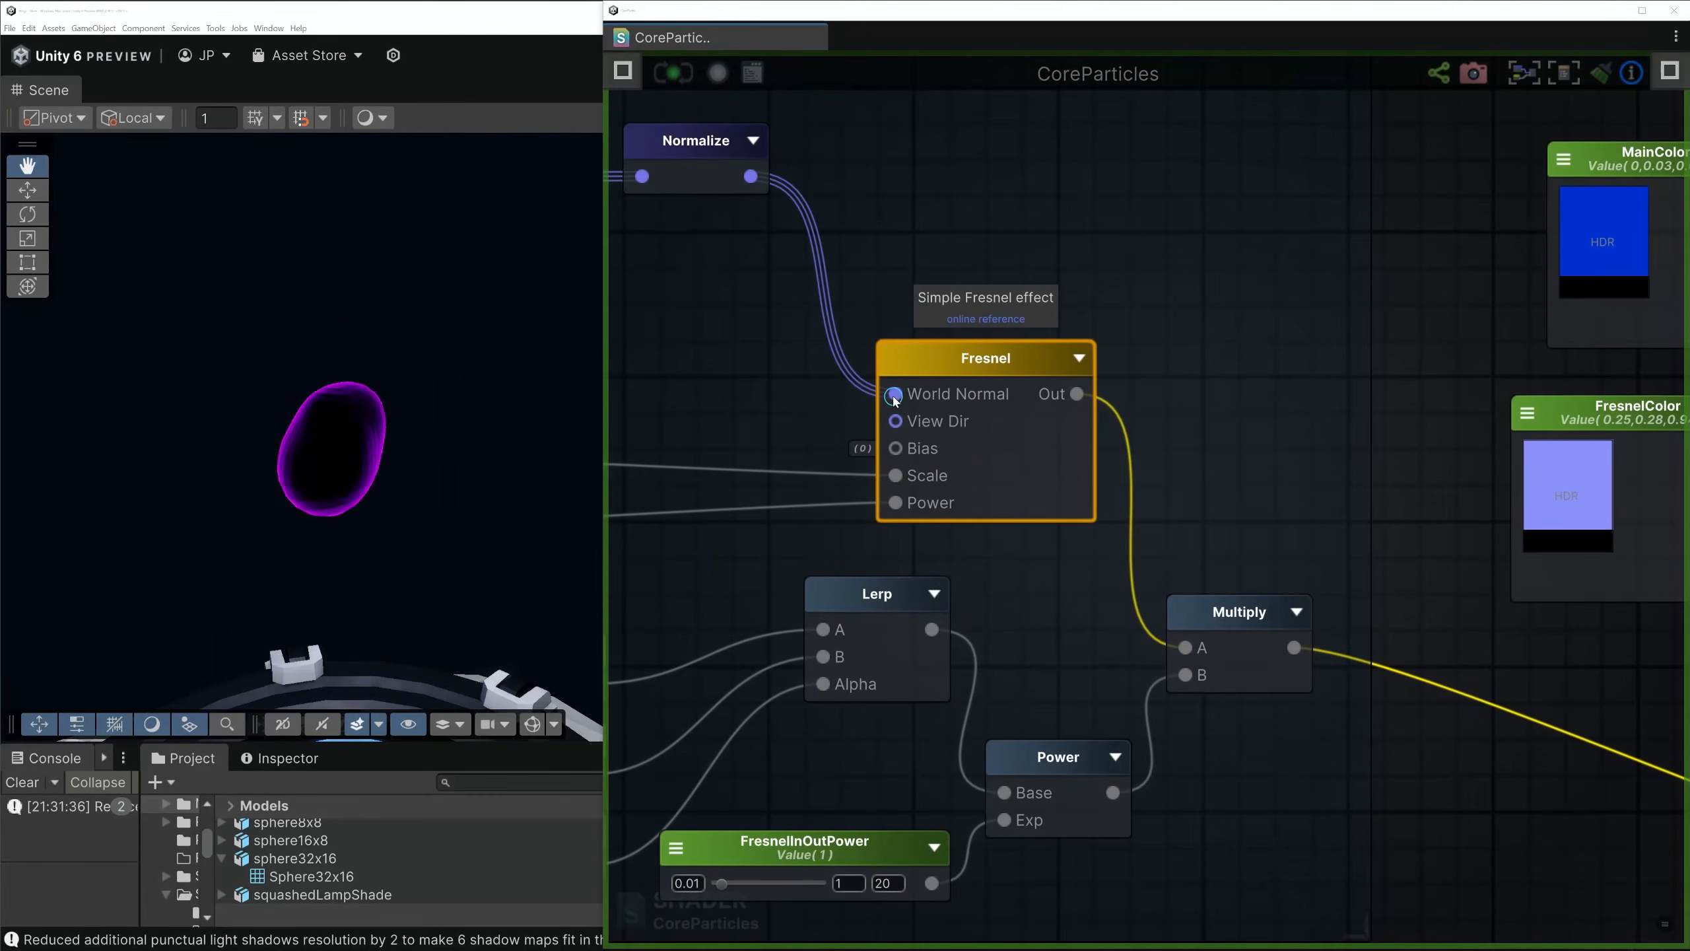
{"action": "left_click_drag", "start_coordinate": [892, 395], "coordinate": [885, 281]}
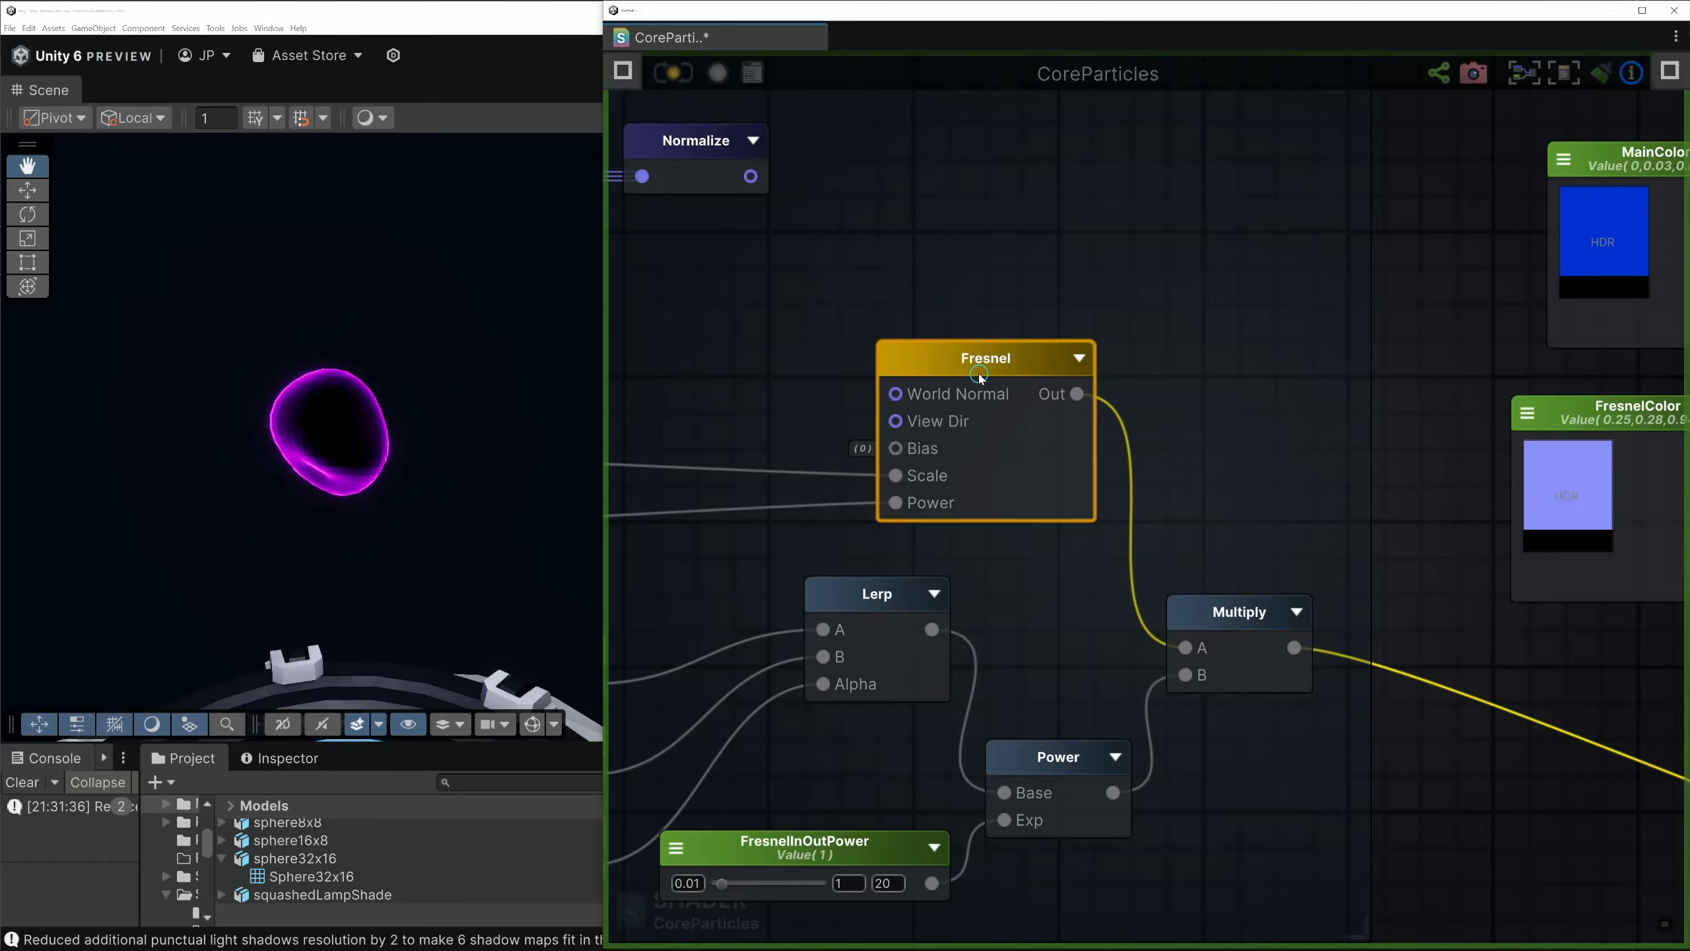
Move the FresnelScale and FresnelPower property nodes together close to the Fresnel node's Scale and Power inputs
{"action": "scroll", "coordinate": [963, 358], "scroll_direction": "down", "scroll_amount": 2}
{"action": "right_click_drag", "start_coordinate": [878, 452], "coordinate": [1291, 429]}
{"action": "scroll", "coordinate": [917, 424], "scroll_direction": "down", "scroll_amount": 2}
{"action": "left_click_drag", "start_coordinate": [889, 376], "coordinate": [815, 458]}
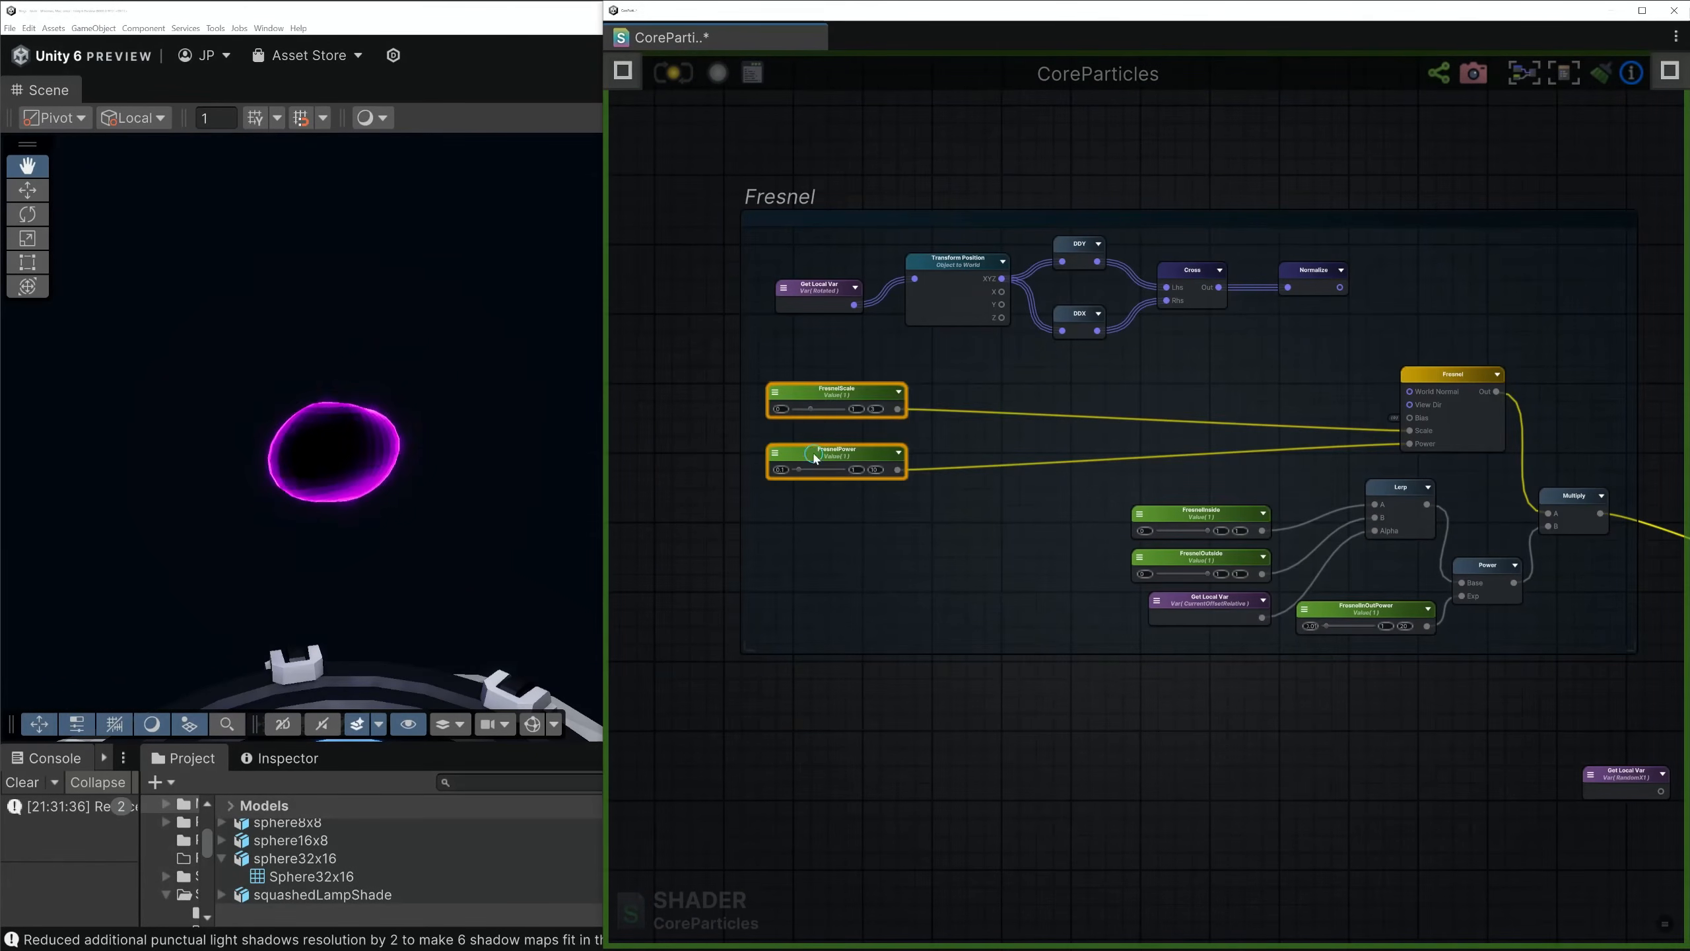
{"action": "left_click_drag", "start_coordinate": [832, 401], "coordinate": [1266, 392]}
{"action": "scroll", "coordinate": [1564, 469], "scroll_direction": "up", "scroll_amount": 3}
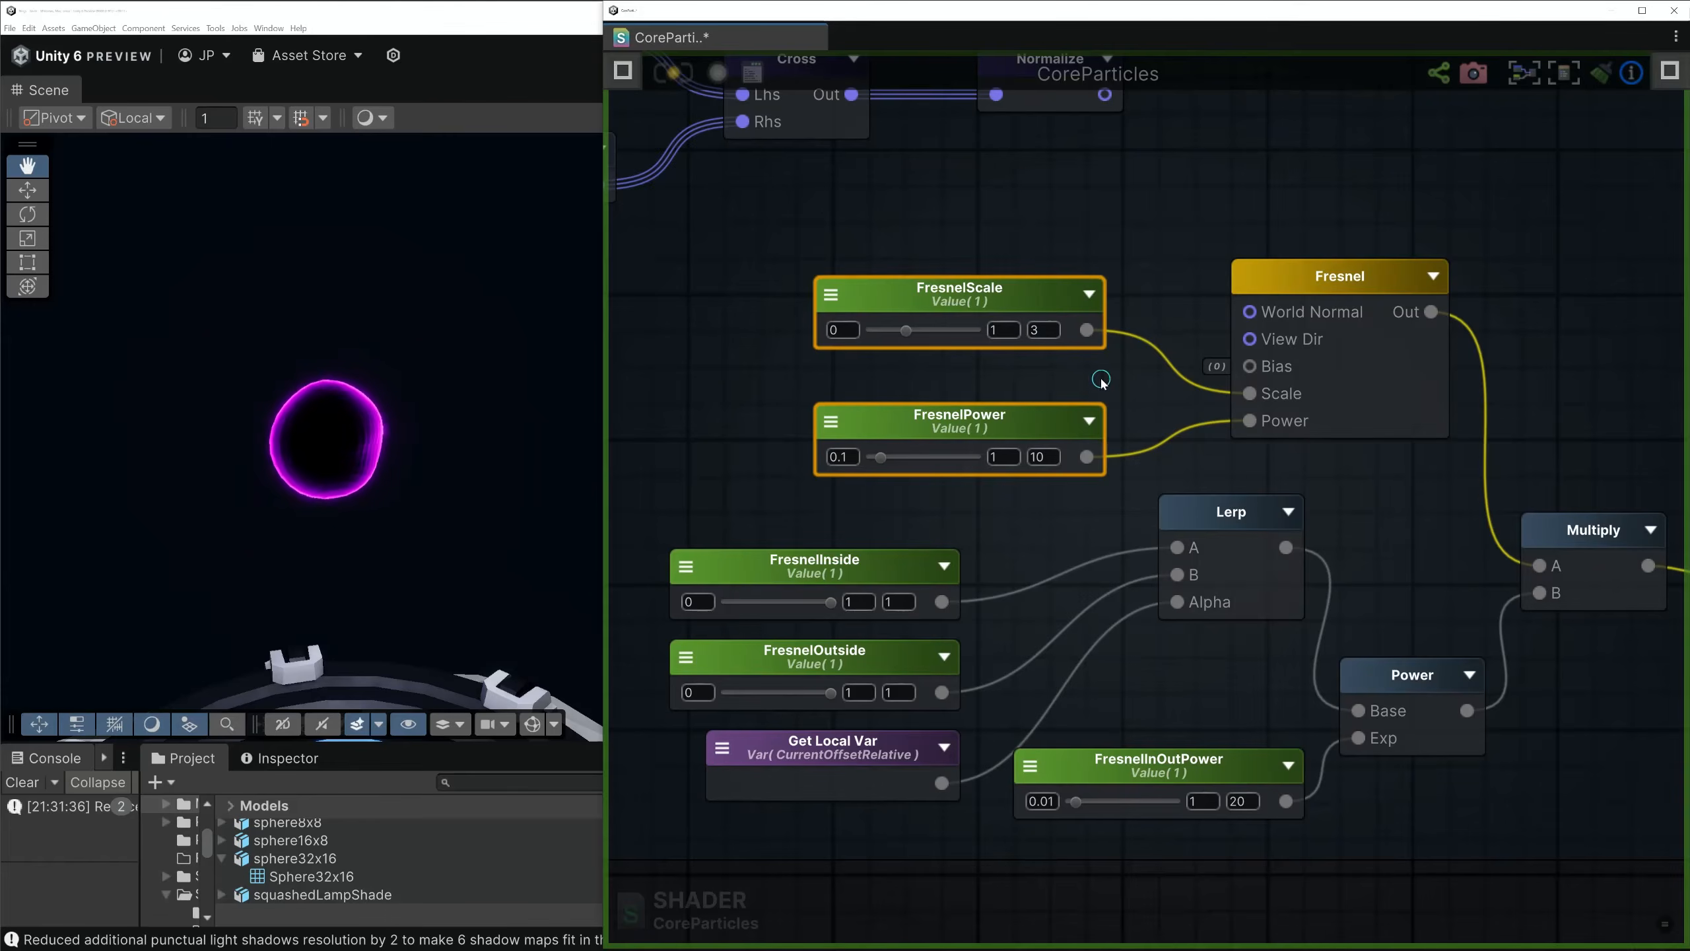
{"action": "scroll", "coordinate": [1121, 401], "scroll_direction": "down", "scroll_amount": 2}
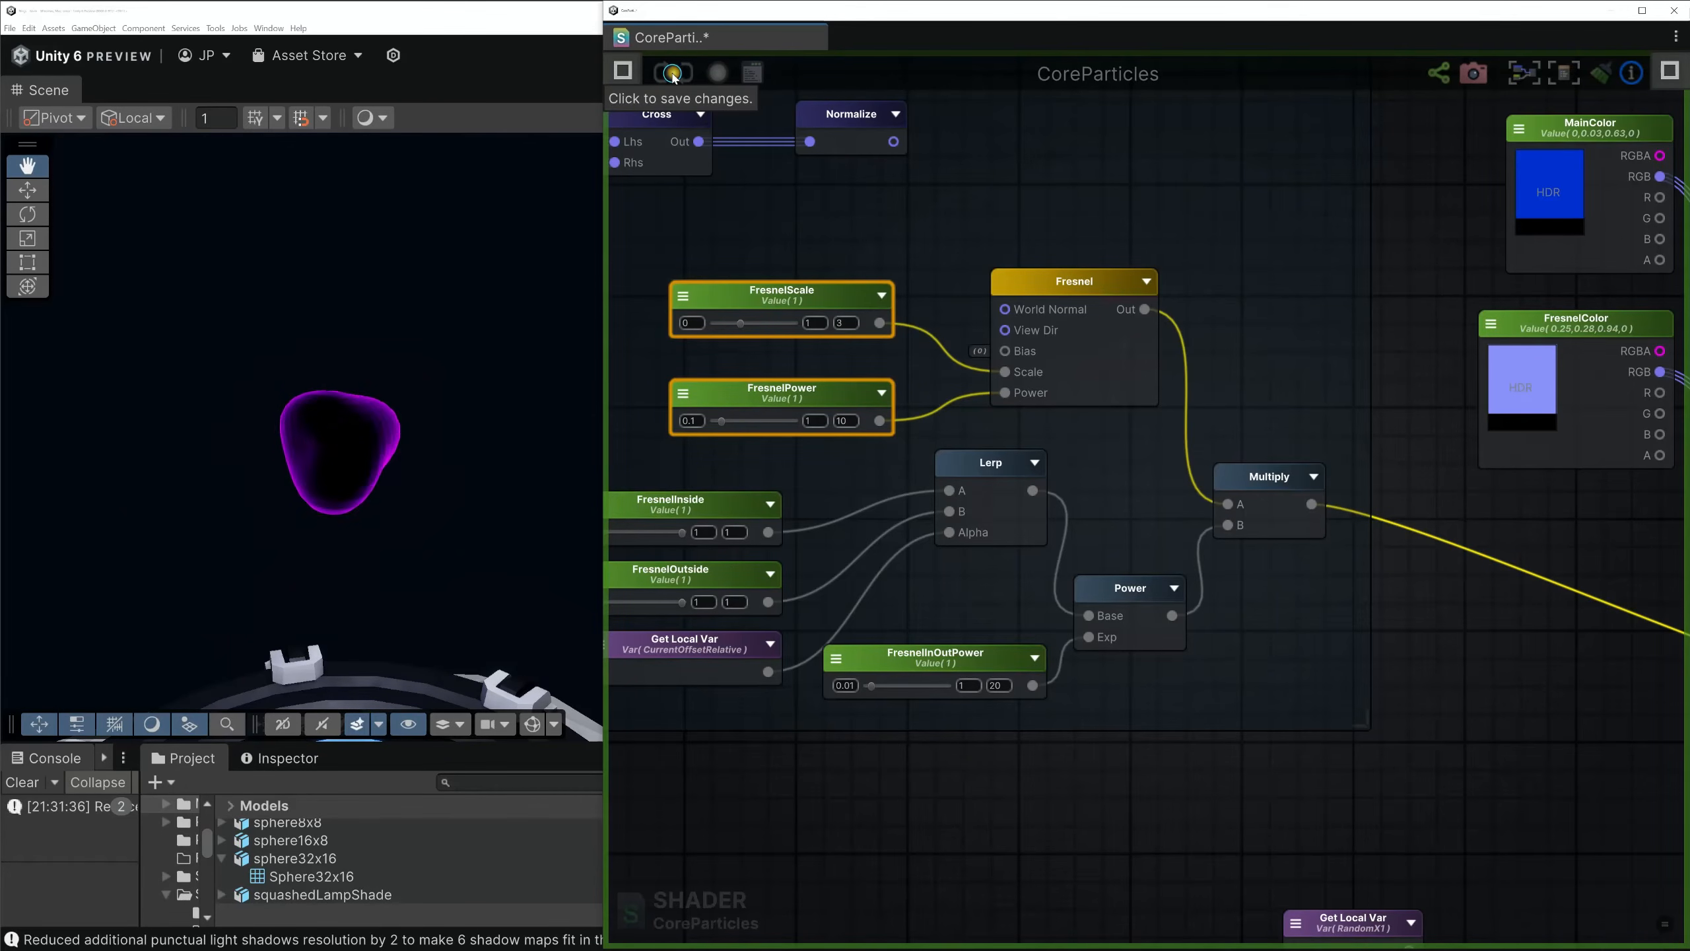
Set the MainColor property feeding the colour Lerp to black with RGB 0, 0, 0
{"action": "left_click", "coordinate": [1056, 285]}
{"action": "middle_click_drag", "start_coordinate": [1442, 620], "coordinate": [1101, 569]}
{"action": "scroll", "coordinate": [1383, 571], "scroll_direction": "down", "scroll_amount": 3}
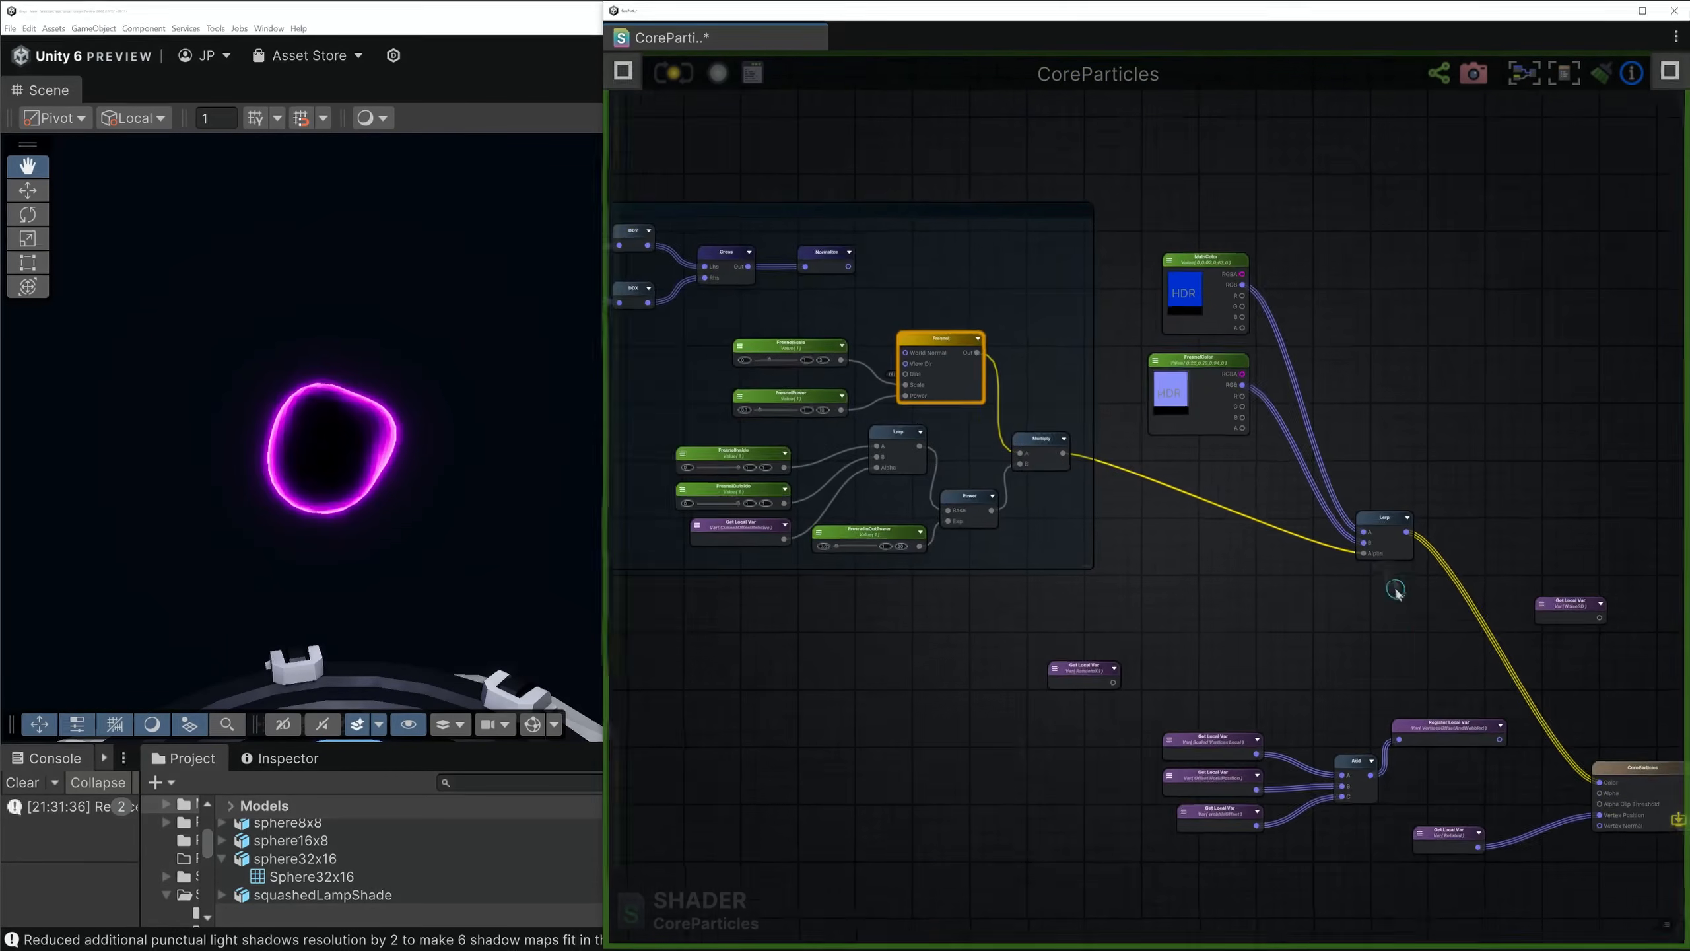
{"action": "middle_click_drag", "start_coordinate": [1383, 571], "coordinate": [1194, 564]}
{"action": "scroll", "coordinate": [1394, 666], "scroll_direction": "up", "scroll_amount": 3}
{"action": "middle_click_drag", "start_coordinate": [924, 305], "coordinate": [1134, 522]}
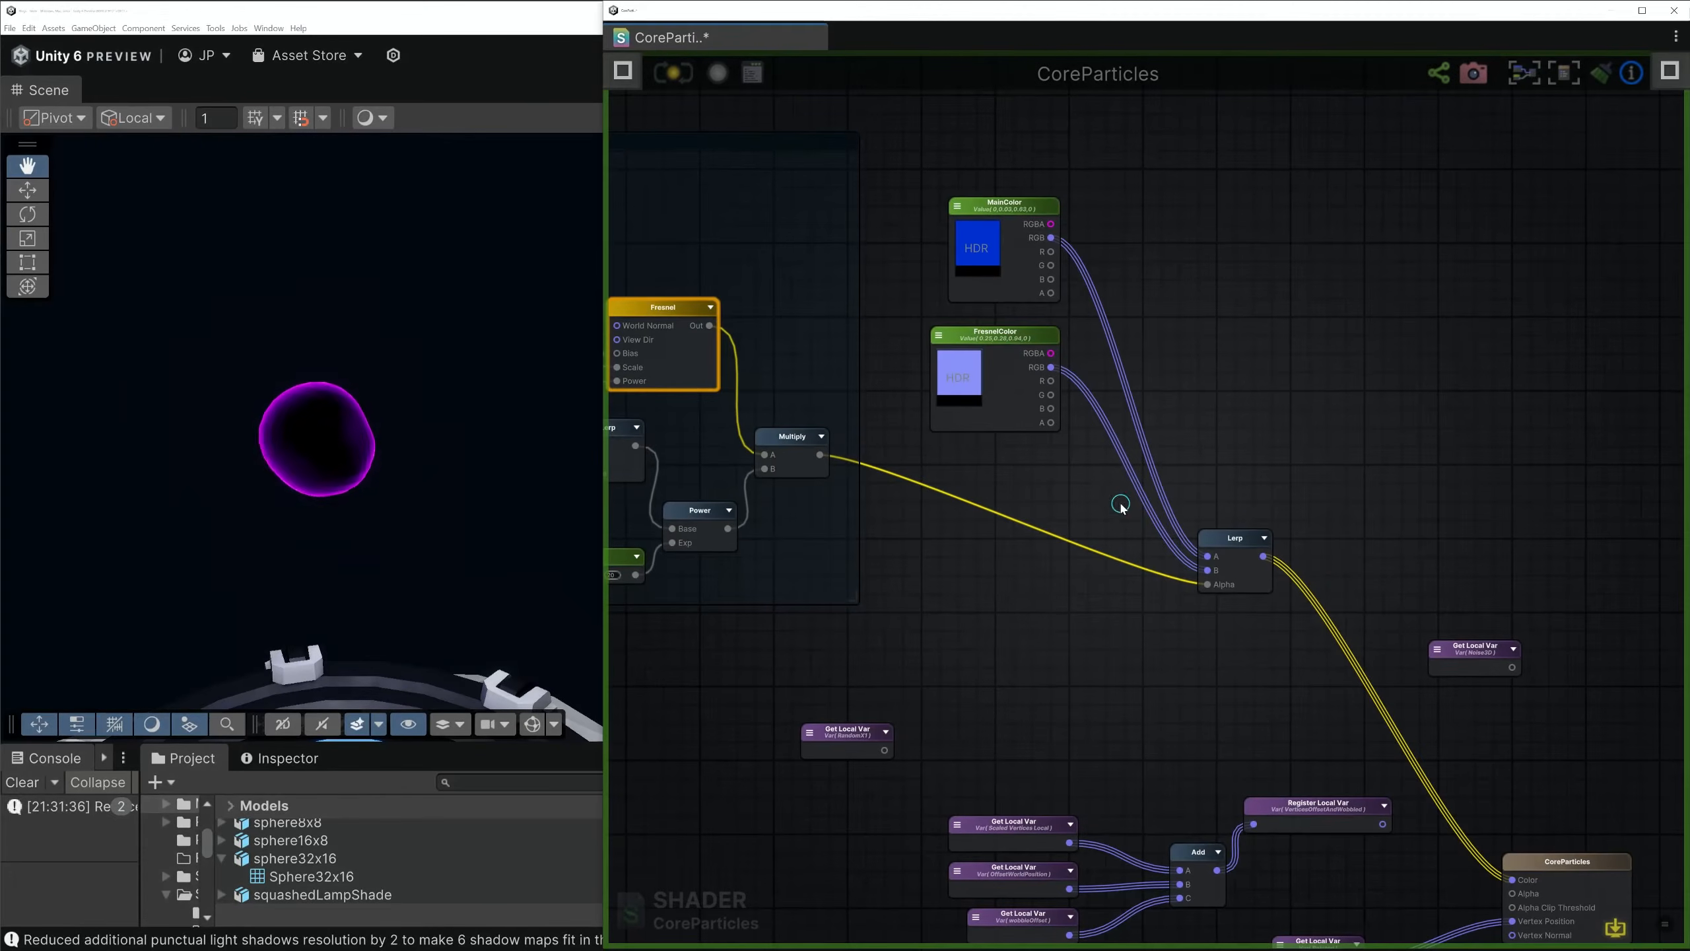
{"action": "left_click", "coordinate": [979, 246]}
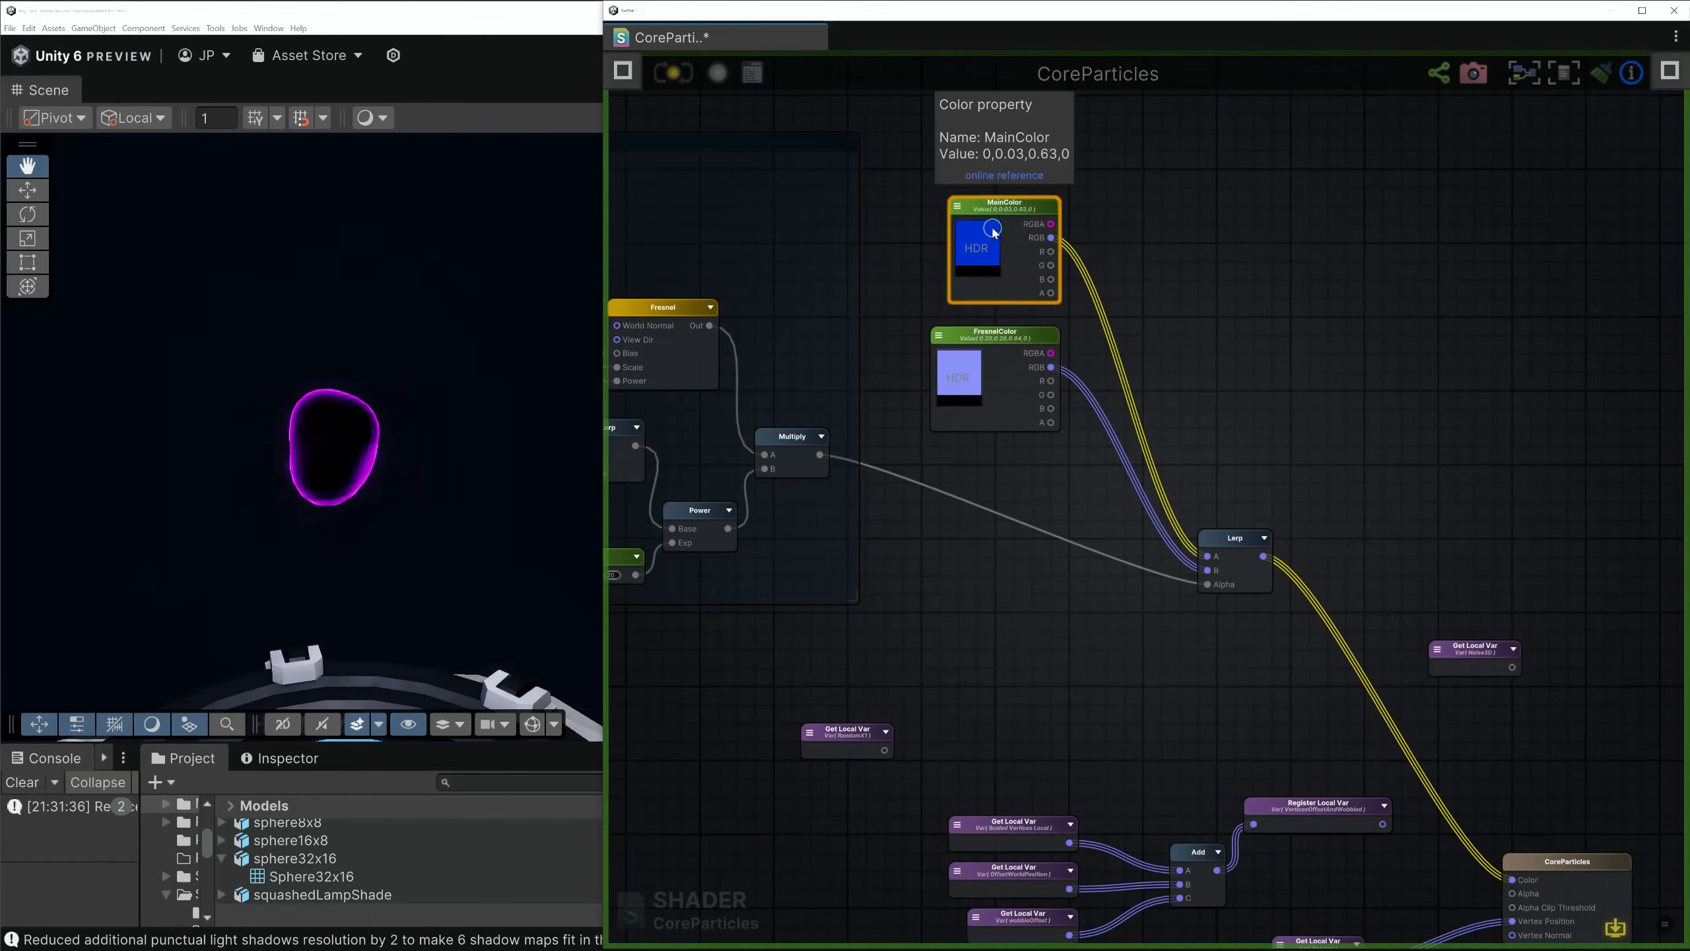
{"action": "left_click_drag", "start_coordinate": [1088, 444], "coordinate": [1131, 493]}
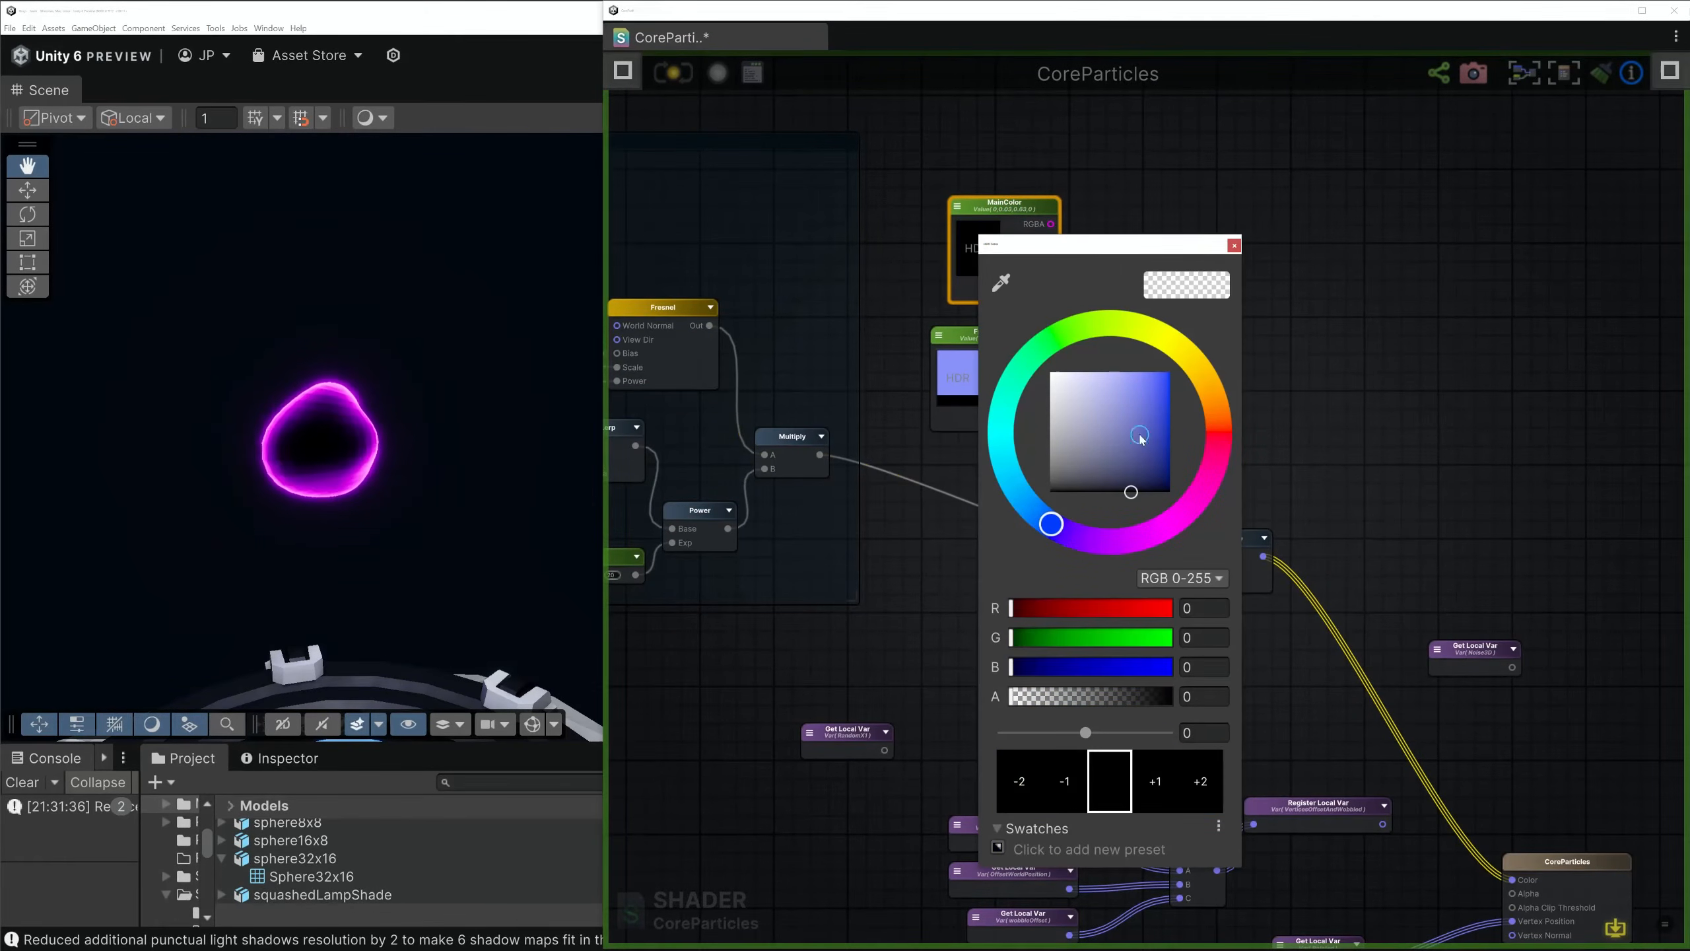
{"action": "left_click", "coordinate": [1234, 246]}
Set the FresnelColor property feeding the colour Lerp to dark magenta with RGB 82, 0, 68
{"action": "left_click", "coordinate": [971, 365]}
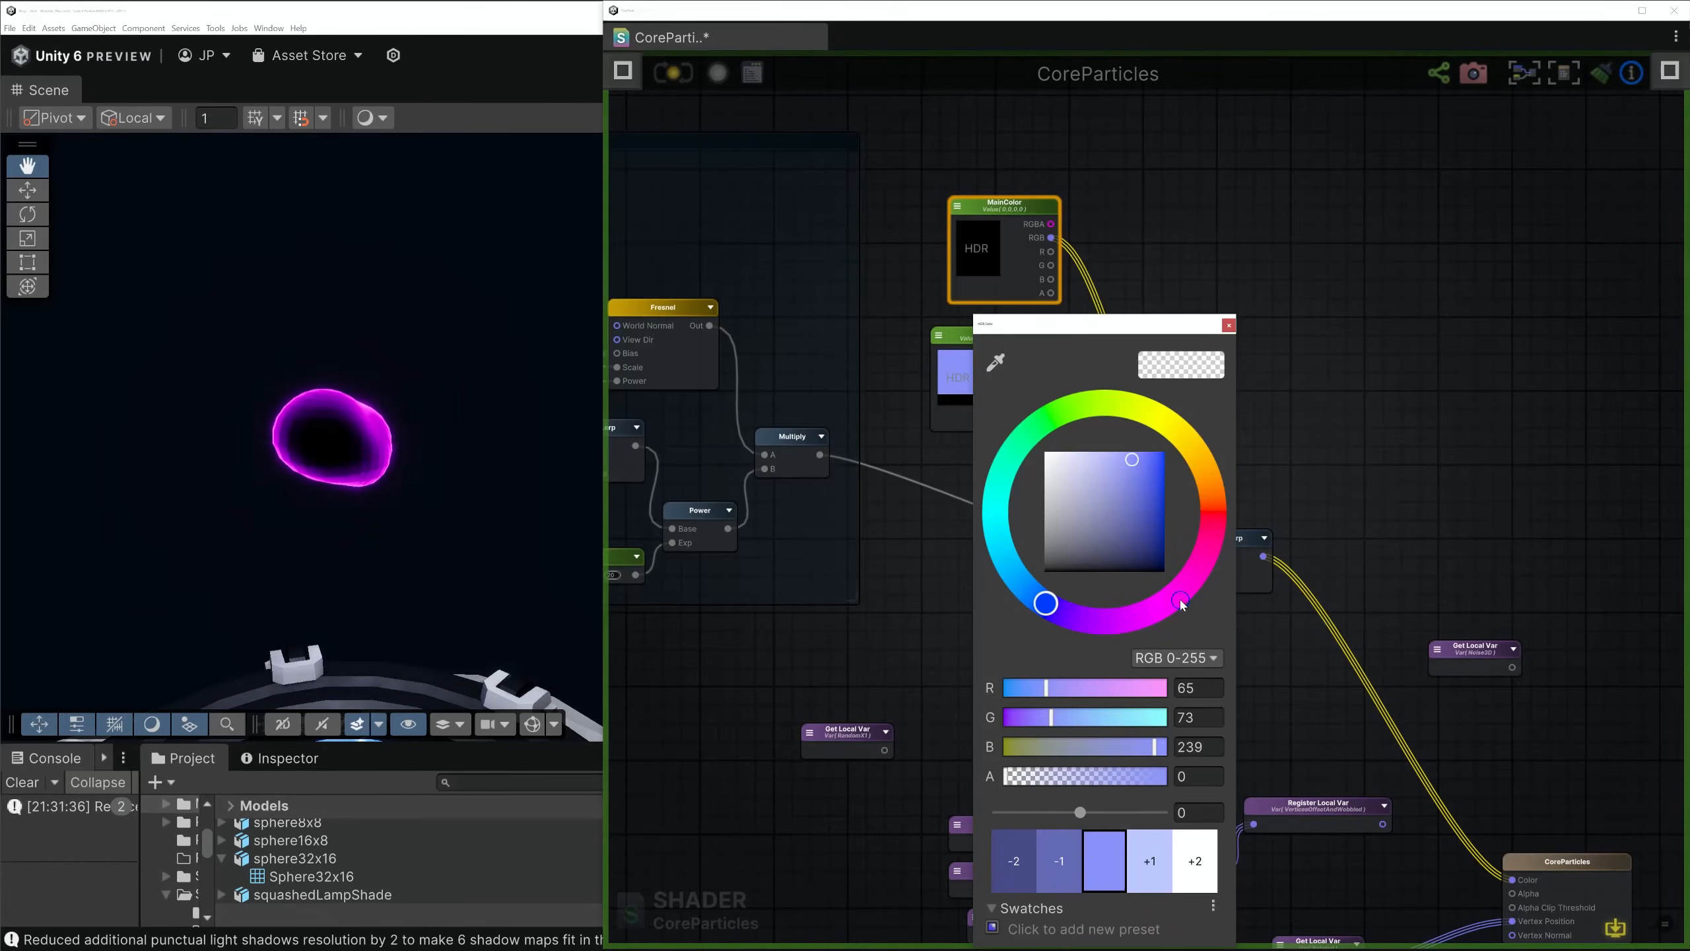
{"action": "left_click", "coordinate": [1178, 597]}
{"action": "left_click_drag", "start_coordinate": [1114, 526], "coordinate": [1164, 528]}
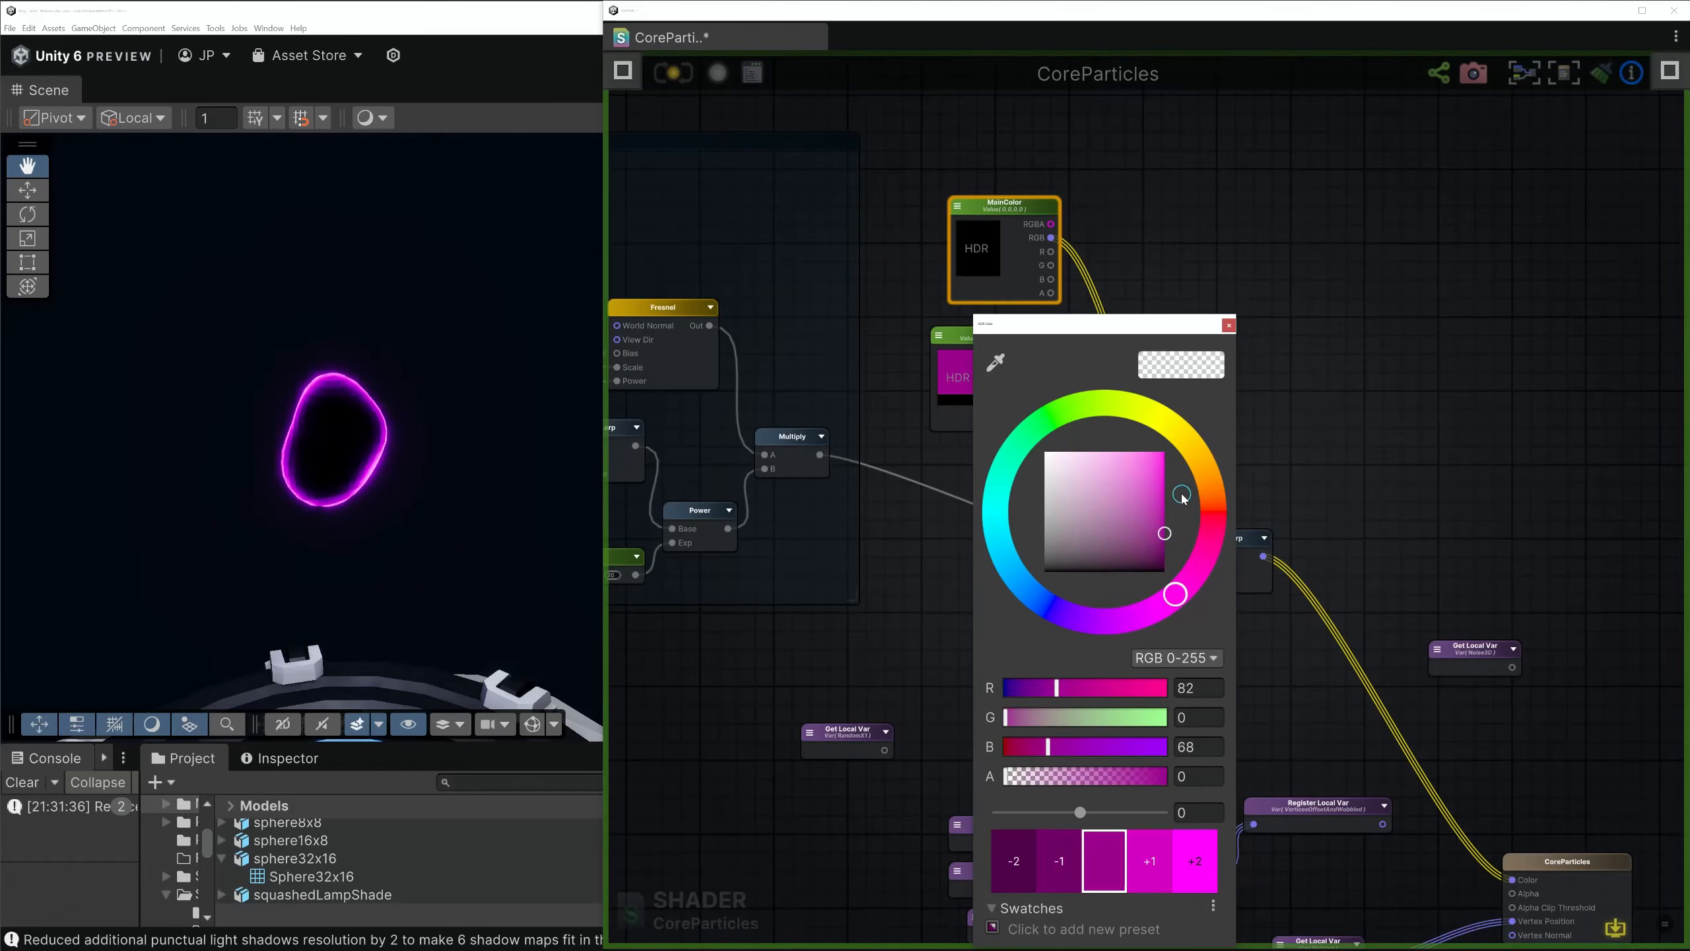
{"action": "left_click", "coordinate": [1229, 325]}
Move the Fresnel group's Lerp node down beside the FresnelInside and FresnelOutside nodes, and compile the shader
{"action": "scroll", "coordinate": [931, 526], "scroll_direction": "down", "scroll_amount": 2}
{"action": "middle_click_drag", "start_coordinate": [1022, 608], "coordinate": [1392, 636]}
{"action": "scroll", "coordinate": [1224, 535], "scroll_direction": "up", "scroll_amount": 5}
{"action": "scroll", "coordinate": [1289, 612], "scroll_direction": "down", "scroll_amount": 3}
{"action": "scroll", "coordinate": [925, 572], "scroll_direction": "up", "scroll_amount": 3}
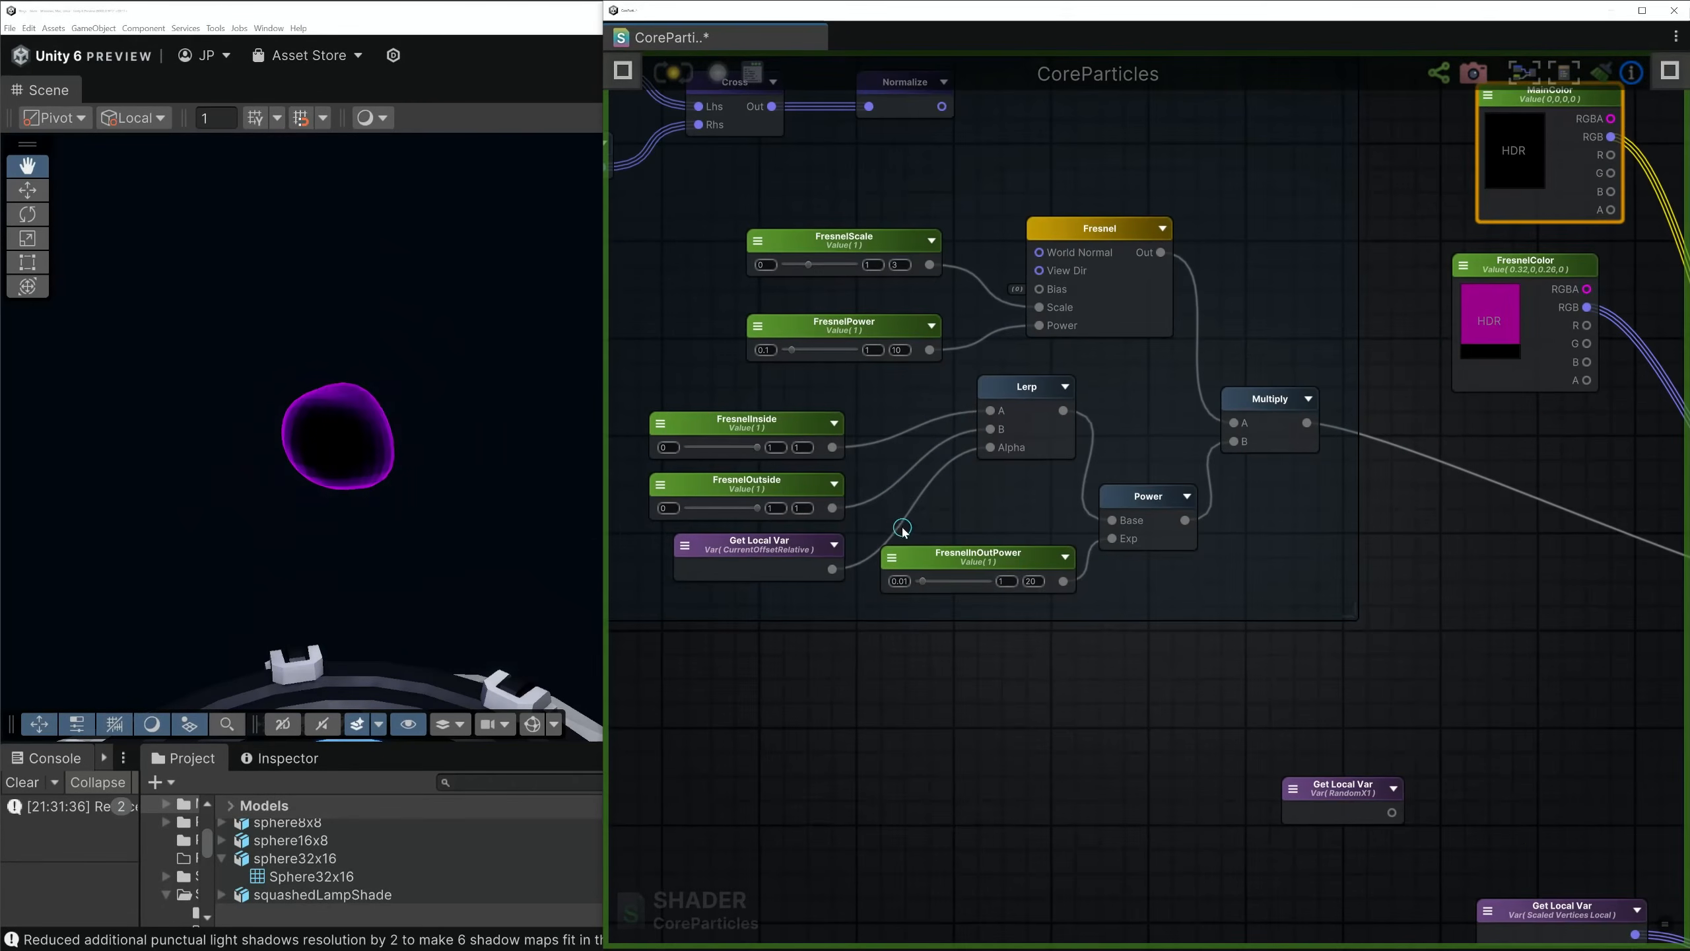
{"action": "left_click_drag", "start_coordinate": [1023, 394], "coordinate": [987, 456]}
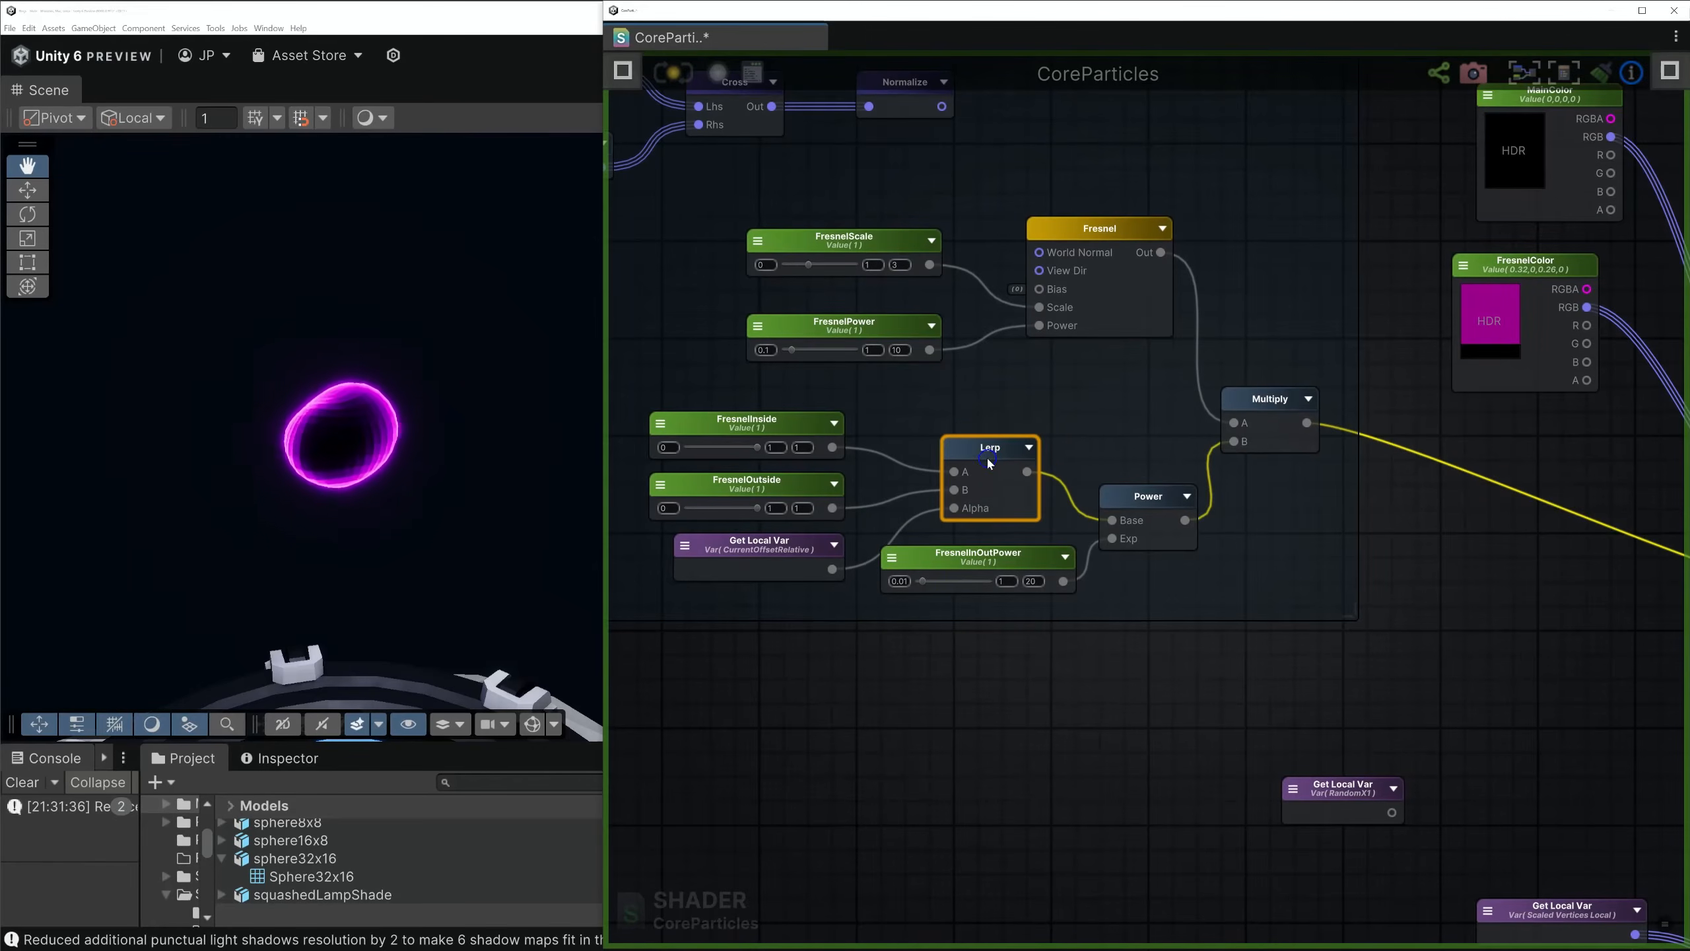
{"action": "middle_click_drag", "start_coordinate": [1095, 368], "coordinate": [1092, 518]}
{"action": "scroll", "coordinate": [1086, 413], "scroll_direction": "up", "scroll_amount": 3}
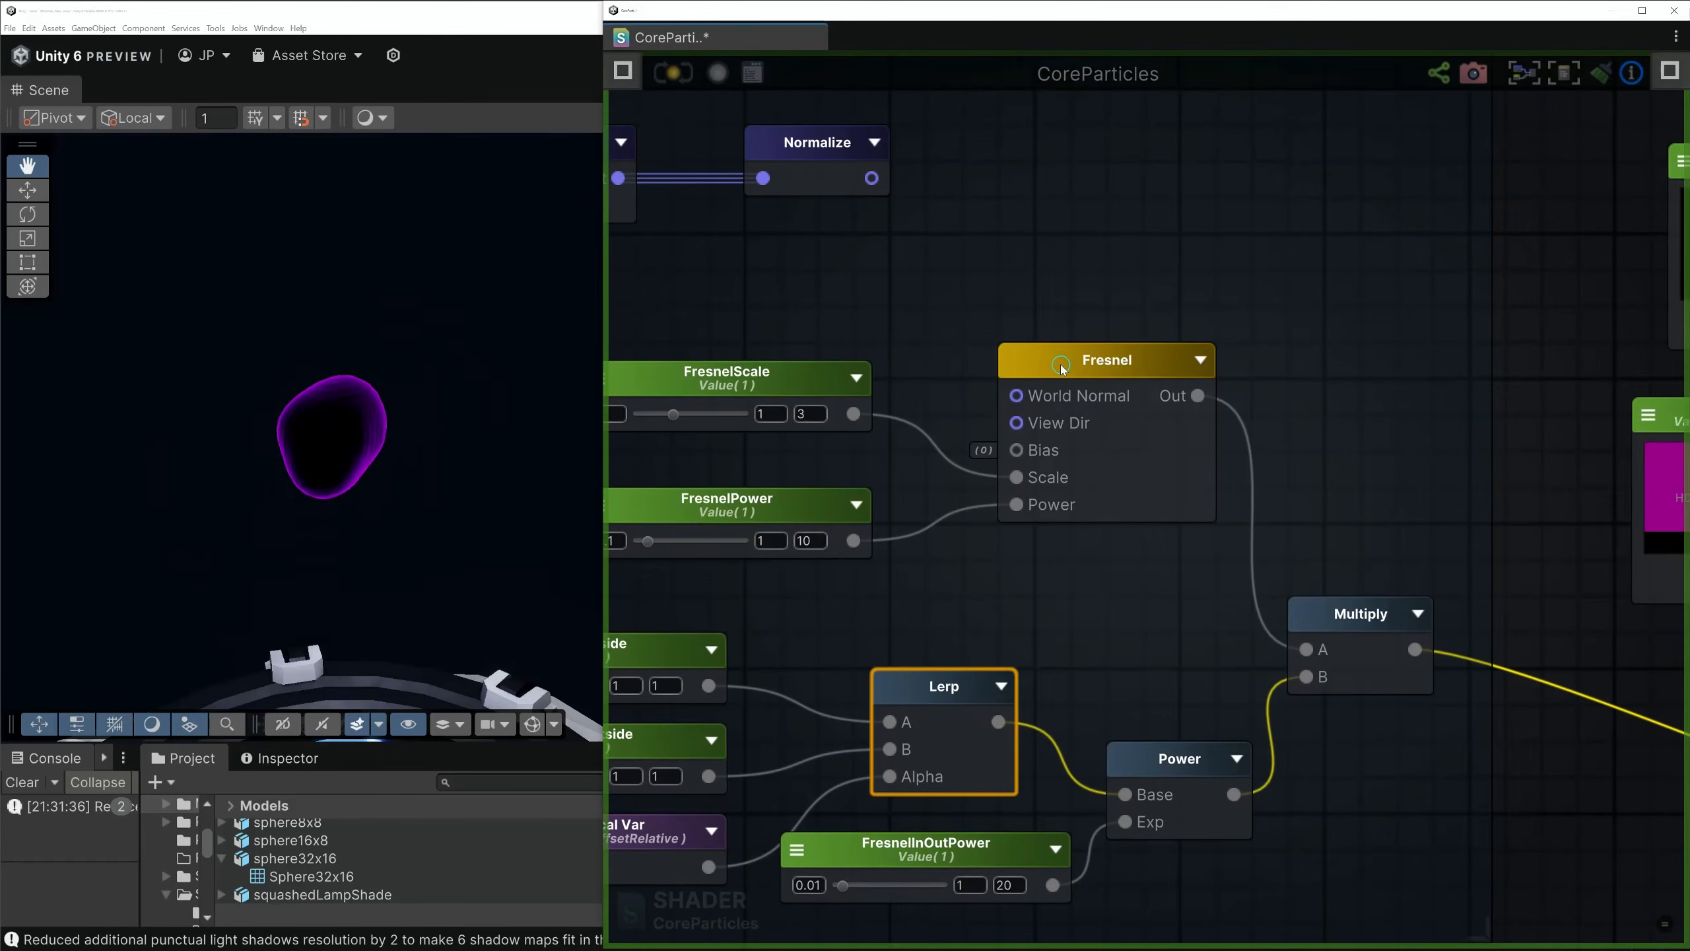
{"action": "left_click", "coordinate": [675, 74]}
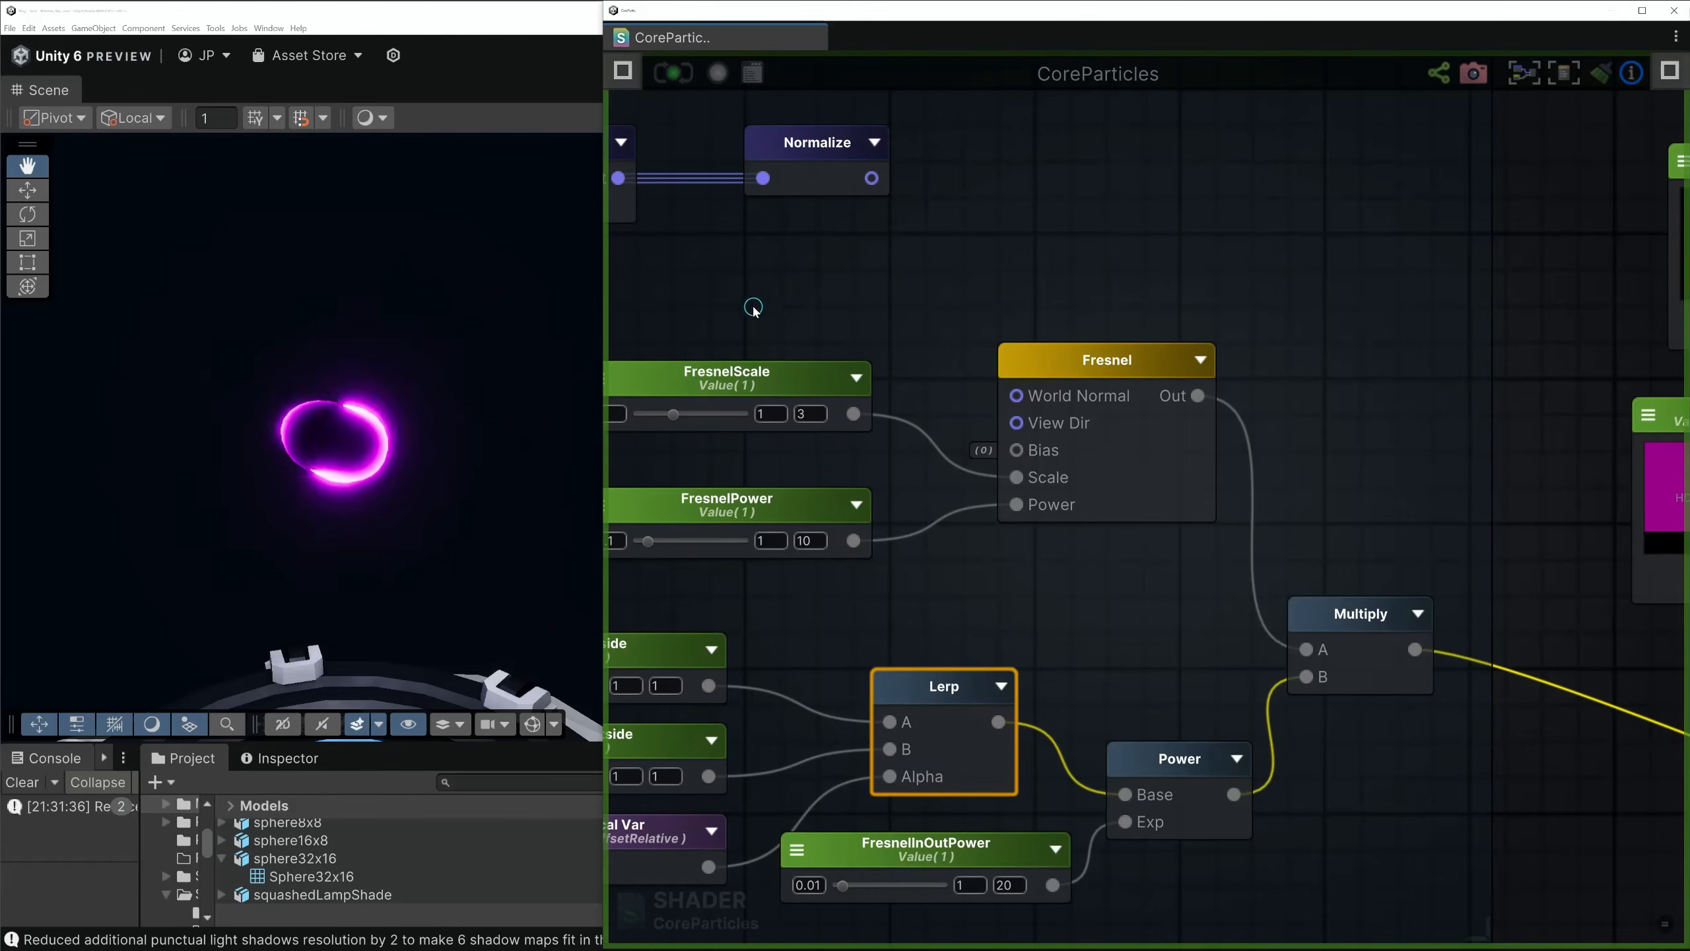
Line up the Rotated Get Local Var node with the Transform Position input, and shift Transform Position slightly towards it
{"action": "middle_click_drag", "start_coordinate": [754, 288], "coordinate": [1011, 493]}
{"action": "scroll", "coordinate": [825, 498], "scroll_direction": "down", "scroll_amount": 2}
{"action": "middle_click_drag", "start_coordinate": [782, 503], "coordinate": [946, 542]}
{"action": "scroll", "coordinate": [807, 526], "scroll_direction": "up", "scroll_amount": 2}
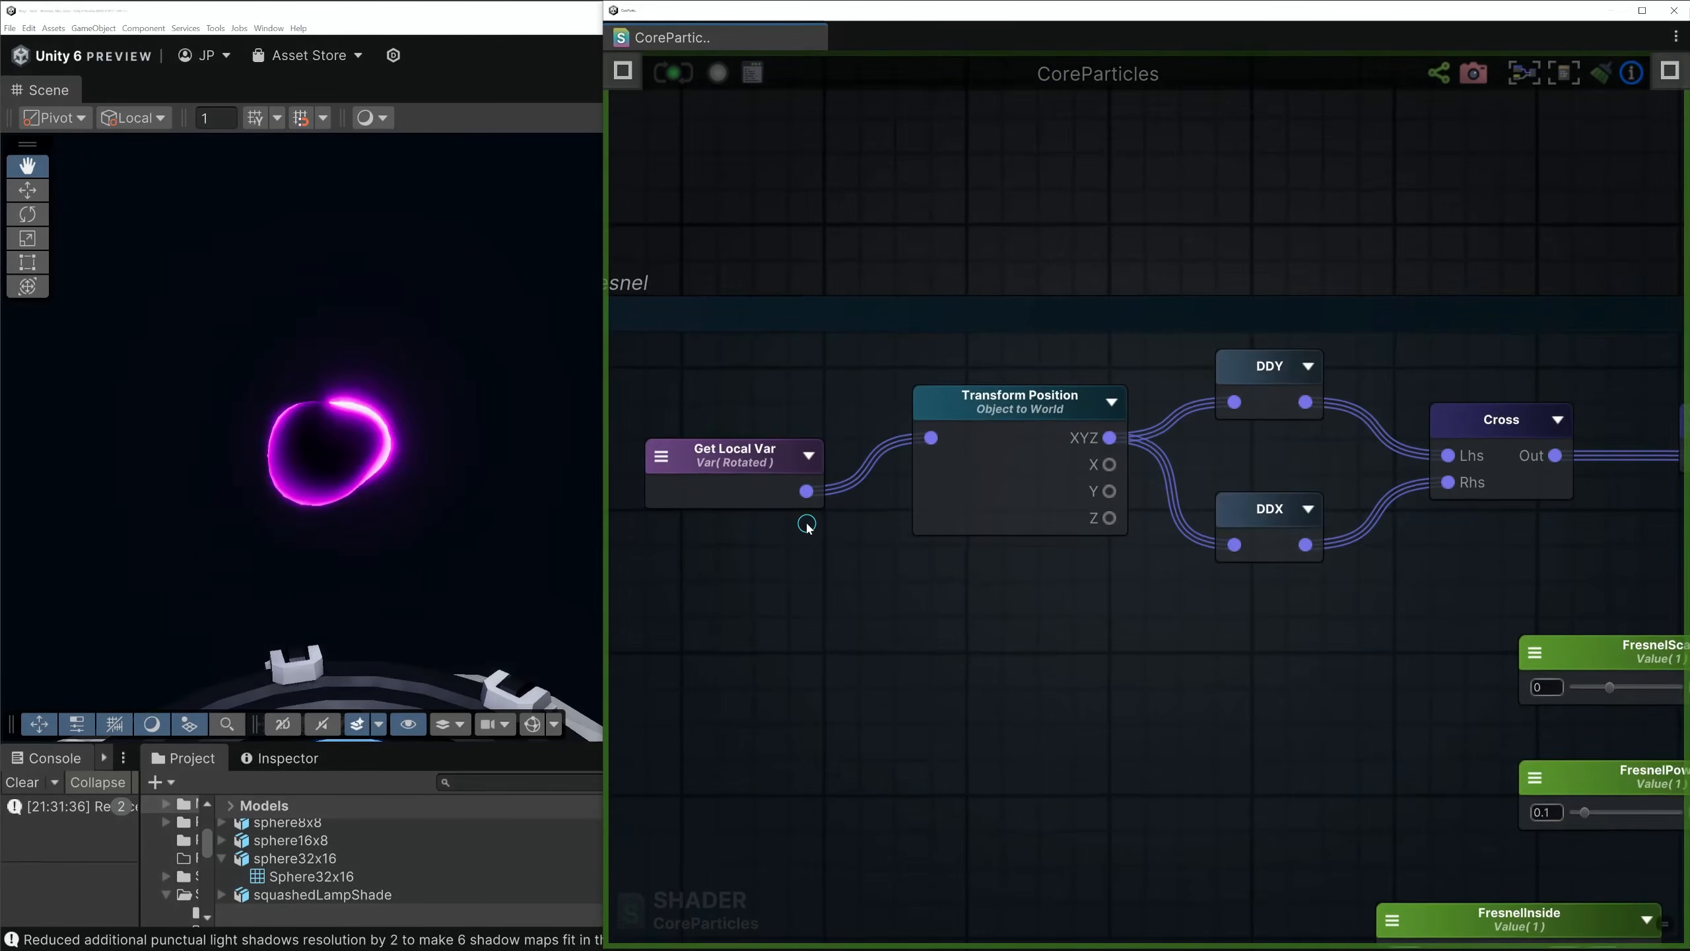
{"action": "left_click_drag", "start_coordinate": [742, 466], "coordinate": [767, 414]}
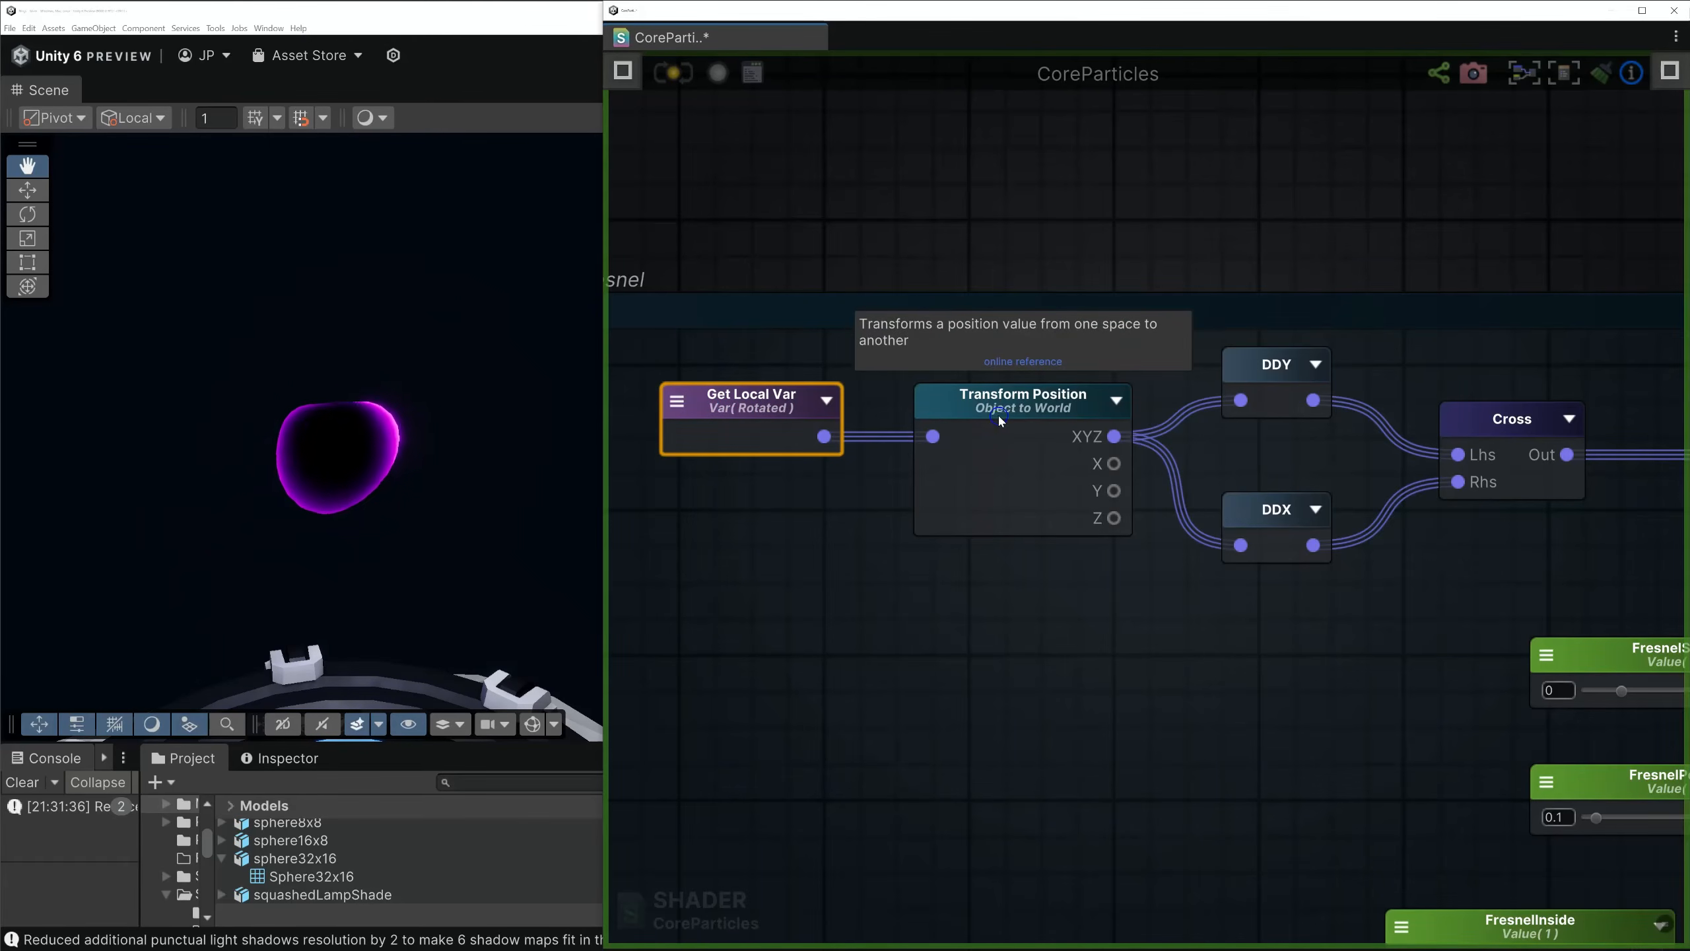
{"action": "left_click_drag", "start_coordinate": [998, 412], "coordinate": [980, 412]}
Examine how the DDX, DDY, Cross and Normalize nodes derive a normal from the transformed world position
{"action": "middle_click_drag", "start_coordinate": [1177, 453], "coordinate": [981, 508]}
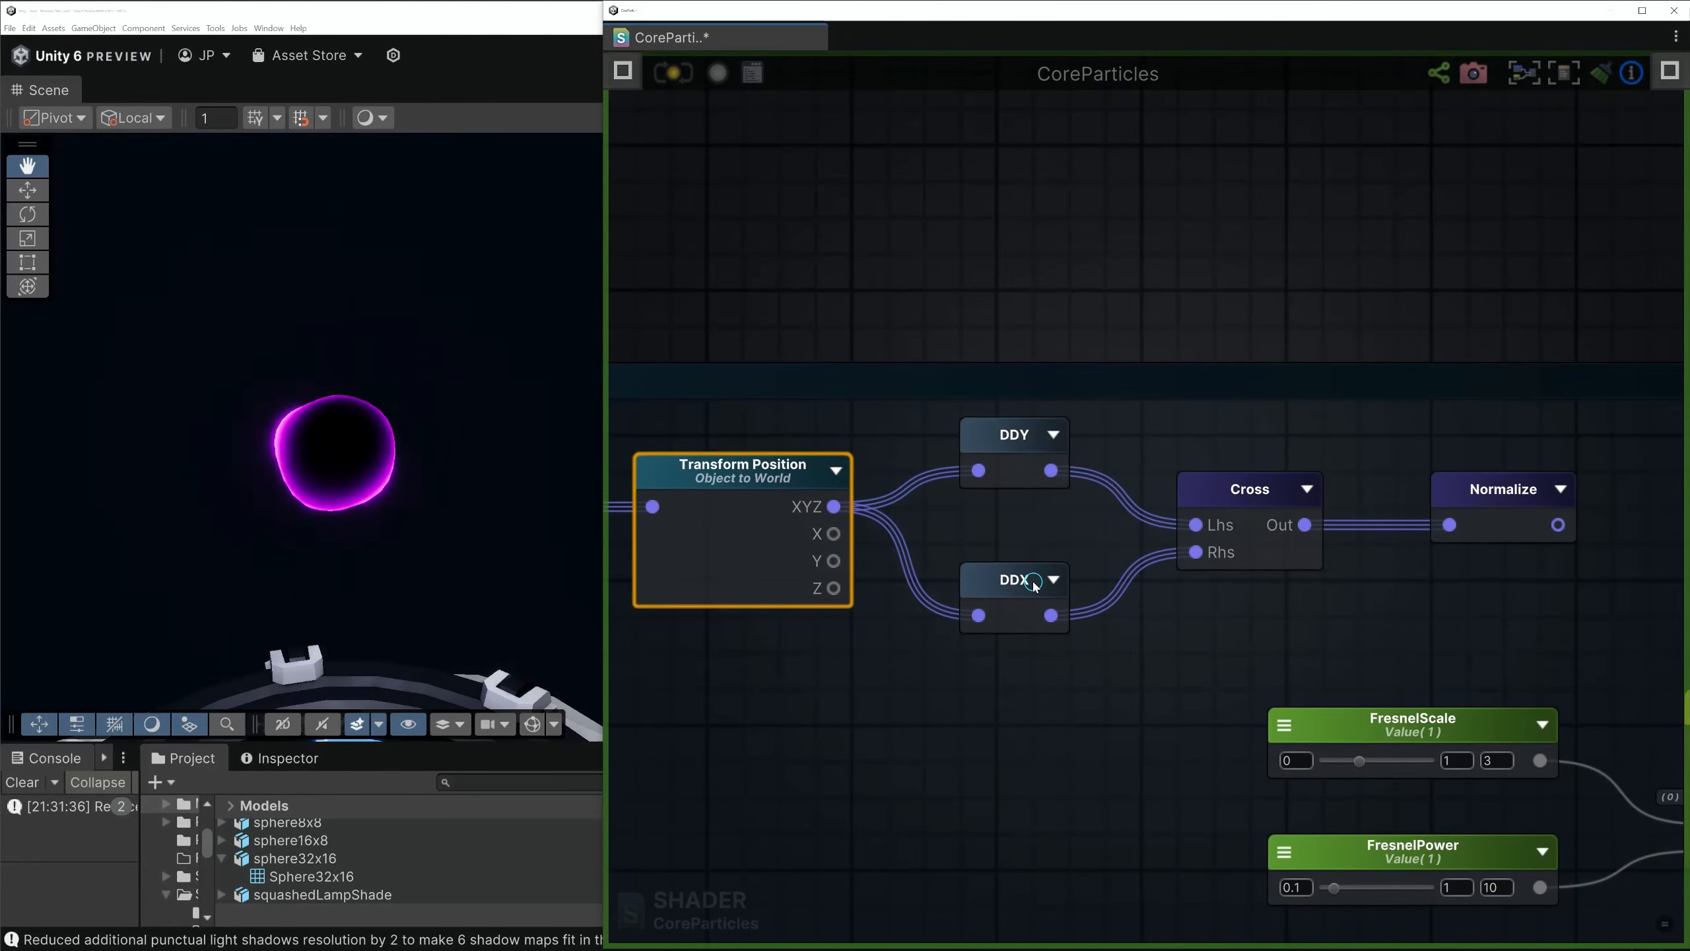
{"action": "mouse_move", "coordinate": [1033, 584]}
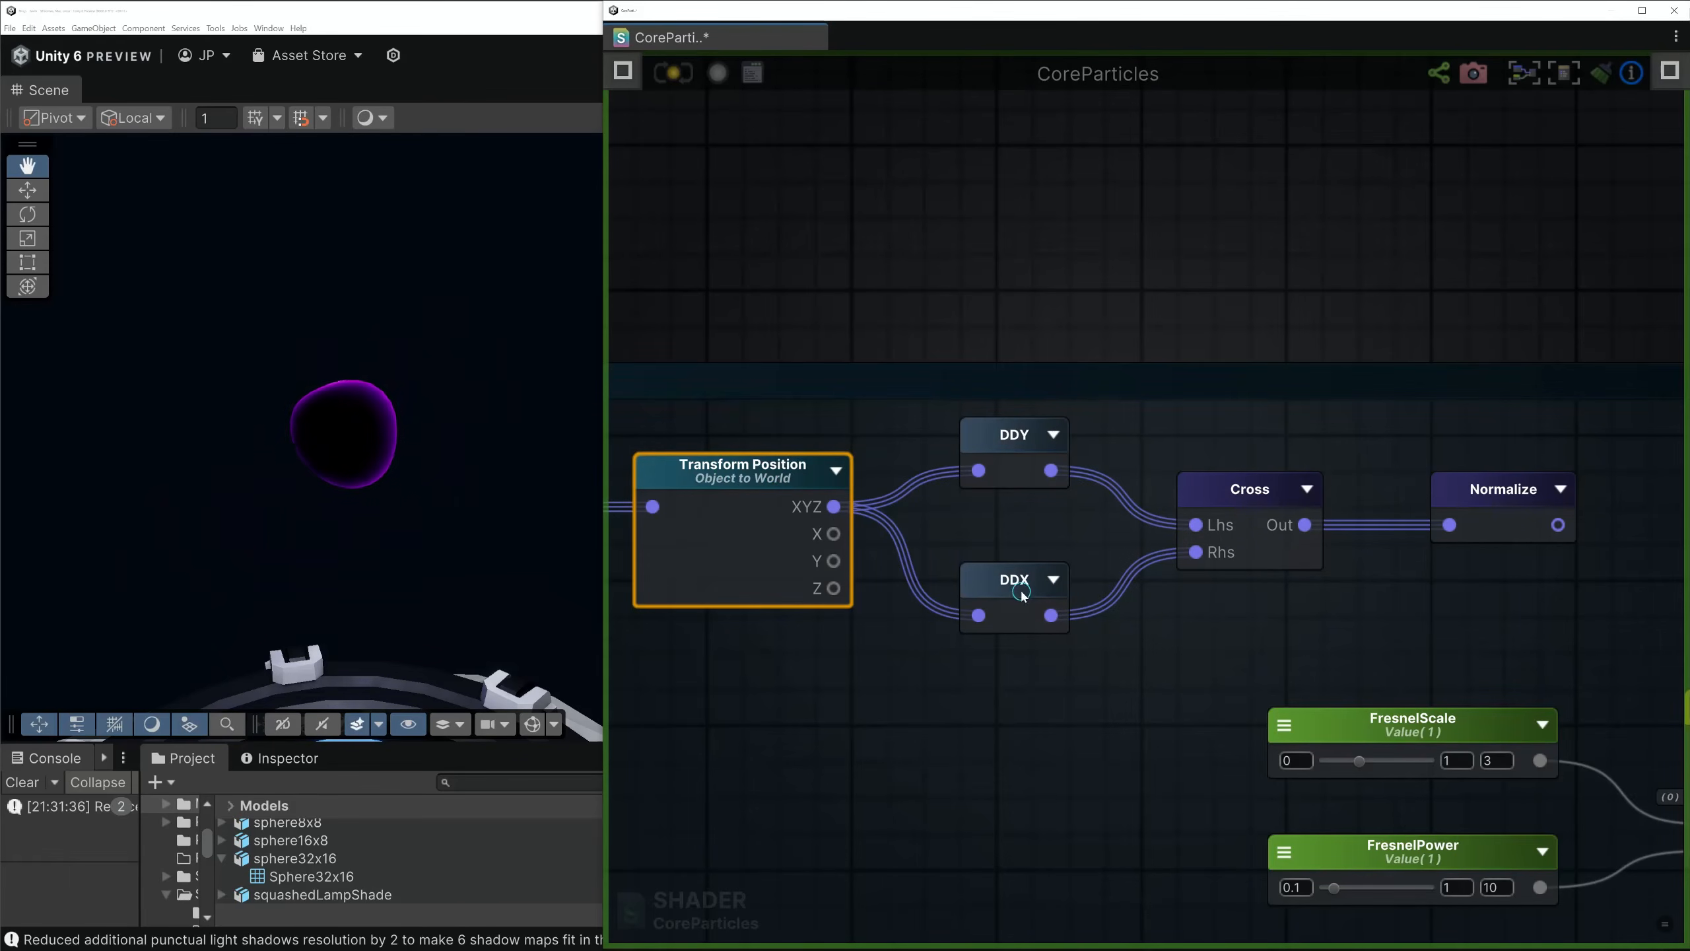
{"action": "mouse_move", "coordinate": [772, 476]}
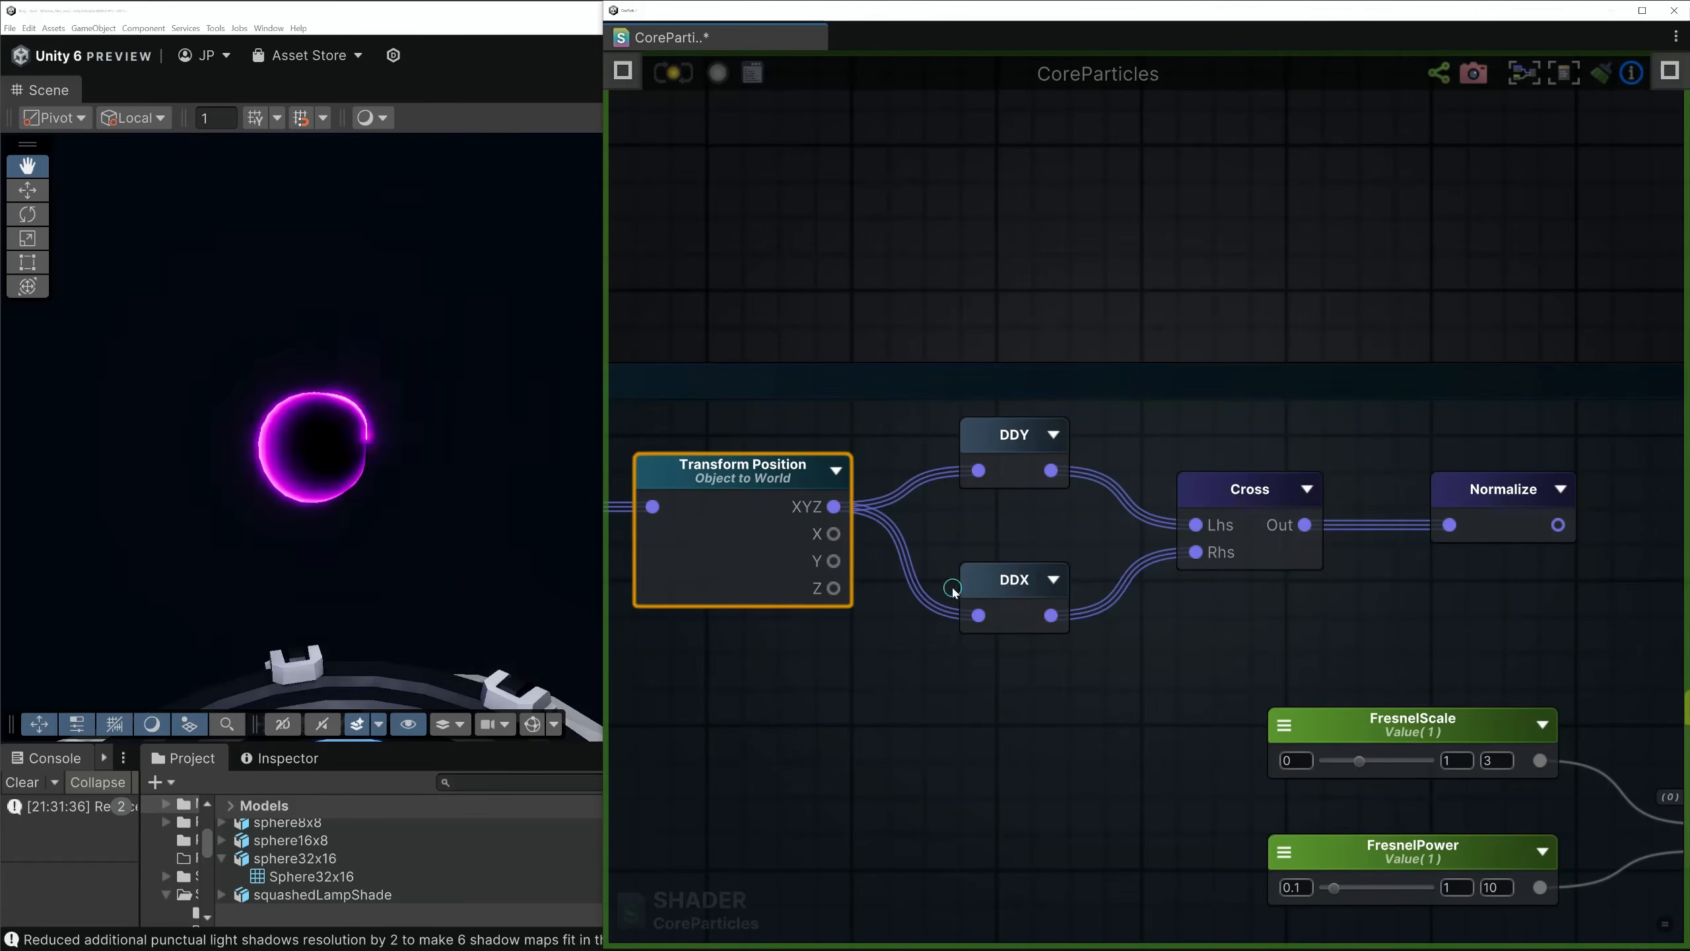
{"action": "mouse_move", "coordinate": [1022, 437]}
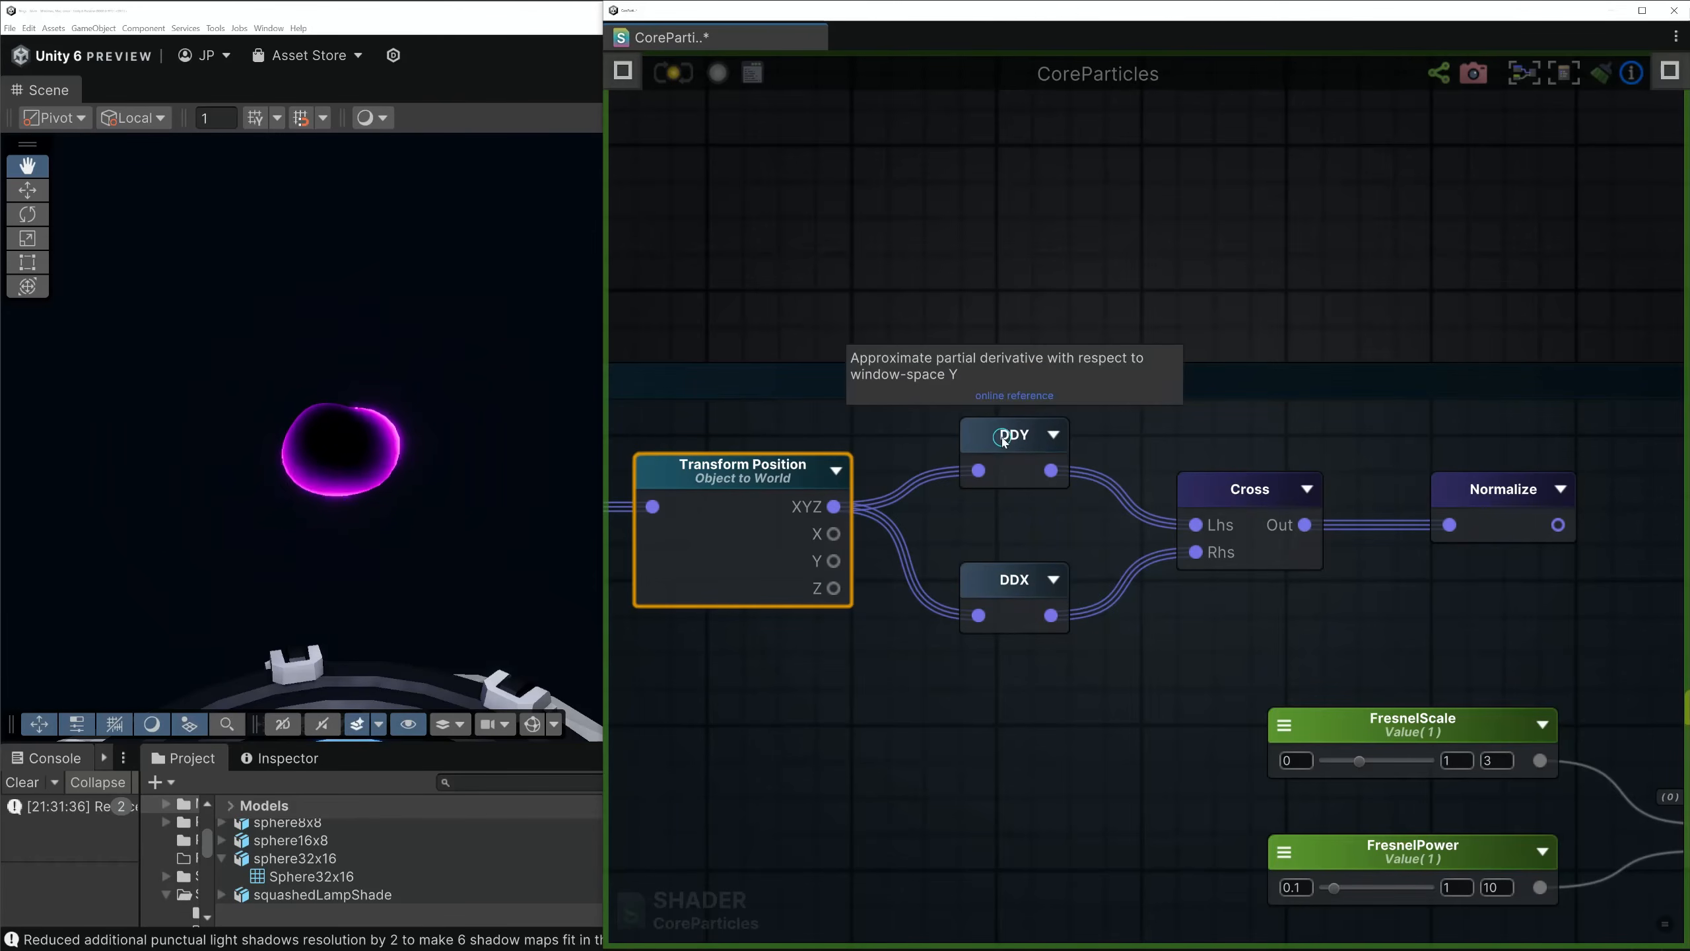
{"action": "left_click", "coordinate": [1251, 536]}
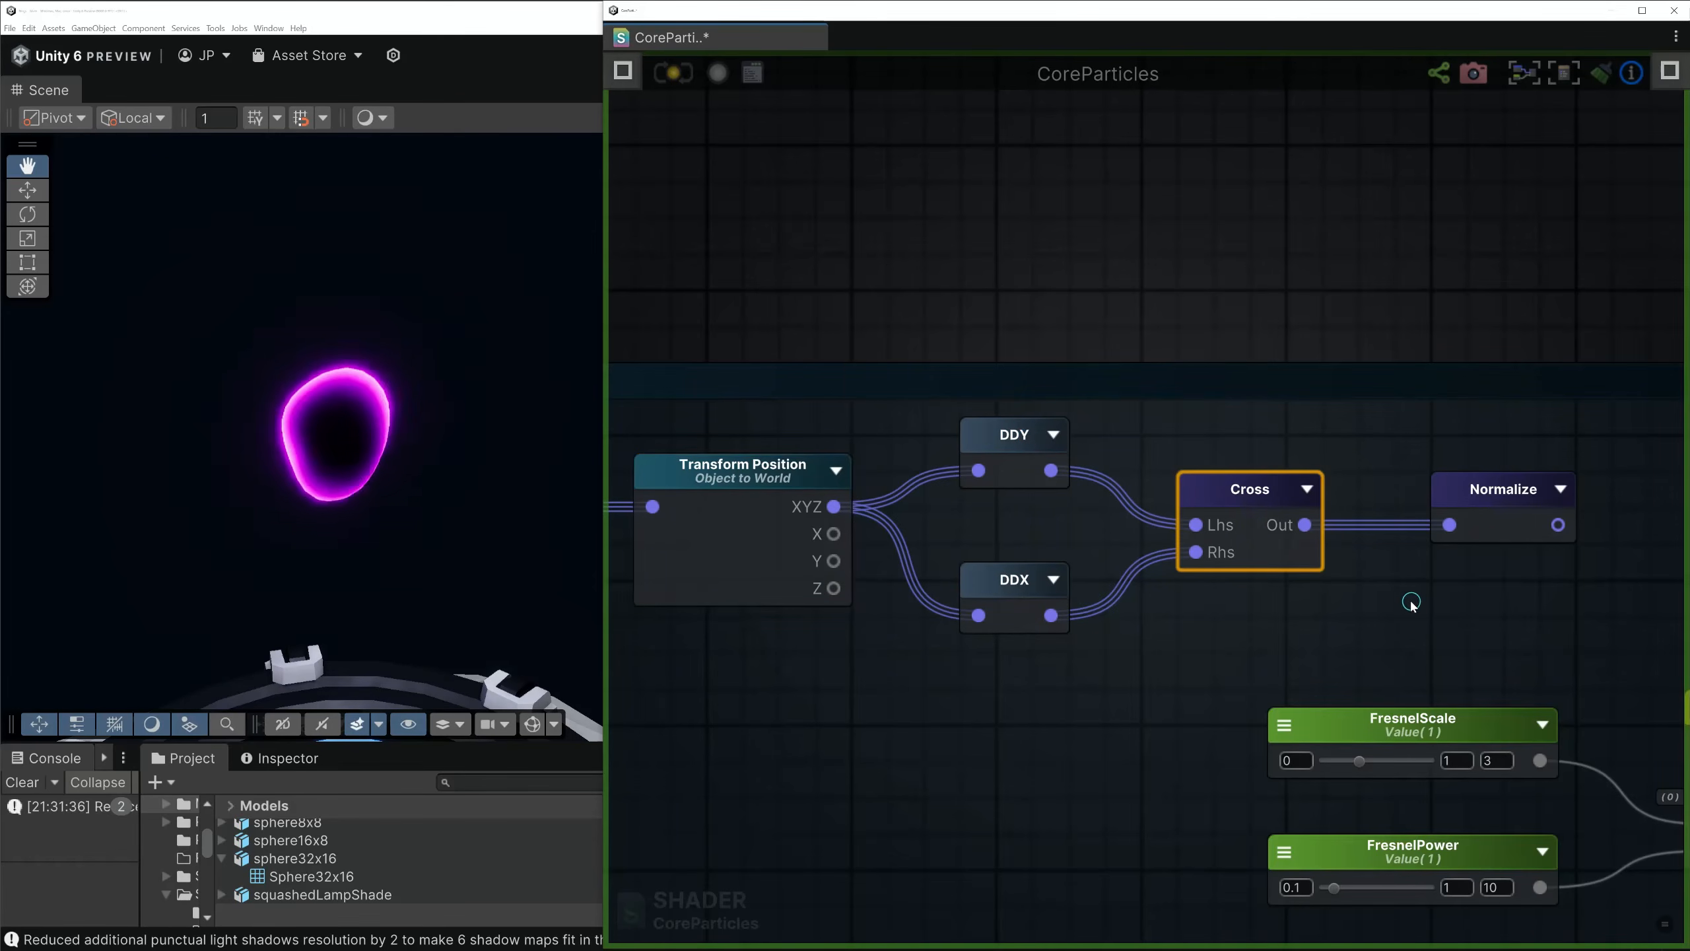
{"action": "left_click", "coordinate": [1509, 518]}
Connect the Normalize output to the Fresnel node's World Normal input and compile the shader
{"action": "middle_click_drag", "start_coordinate": [1568, 680], "coordinate": [943, 559]}
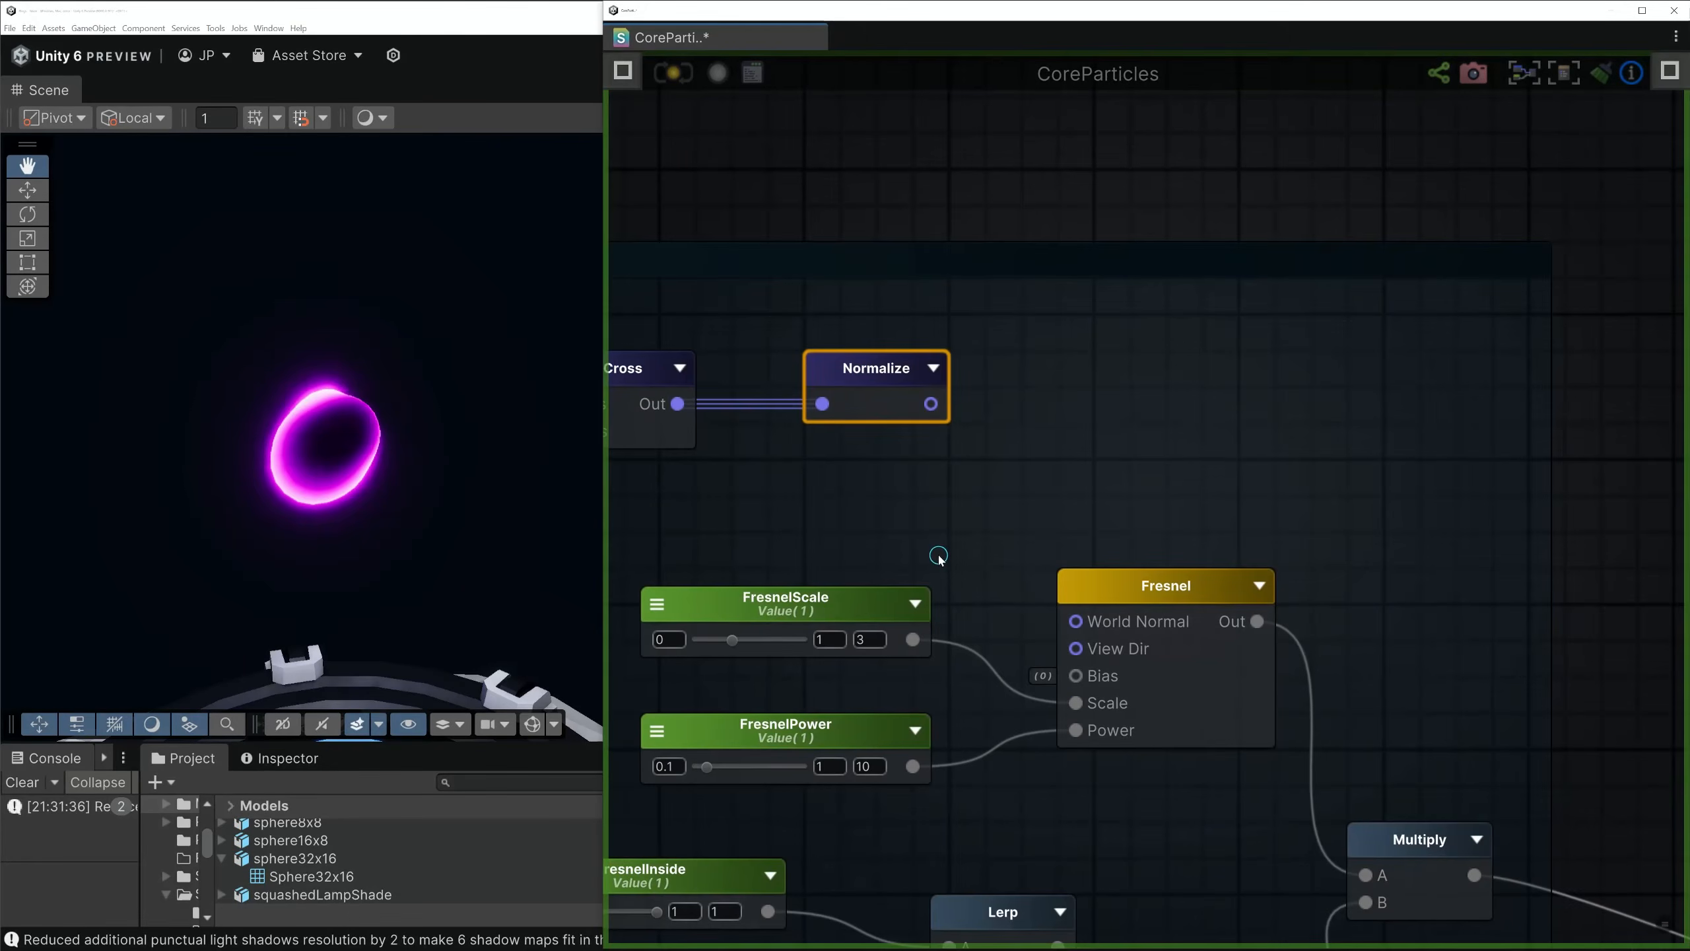
{"action": "left_click_drag", "start_coordinate": [931, 404], "coordinate": [1076, 621]}
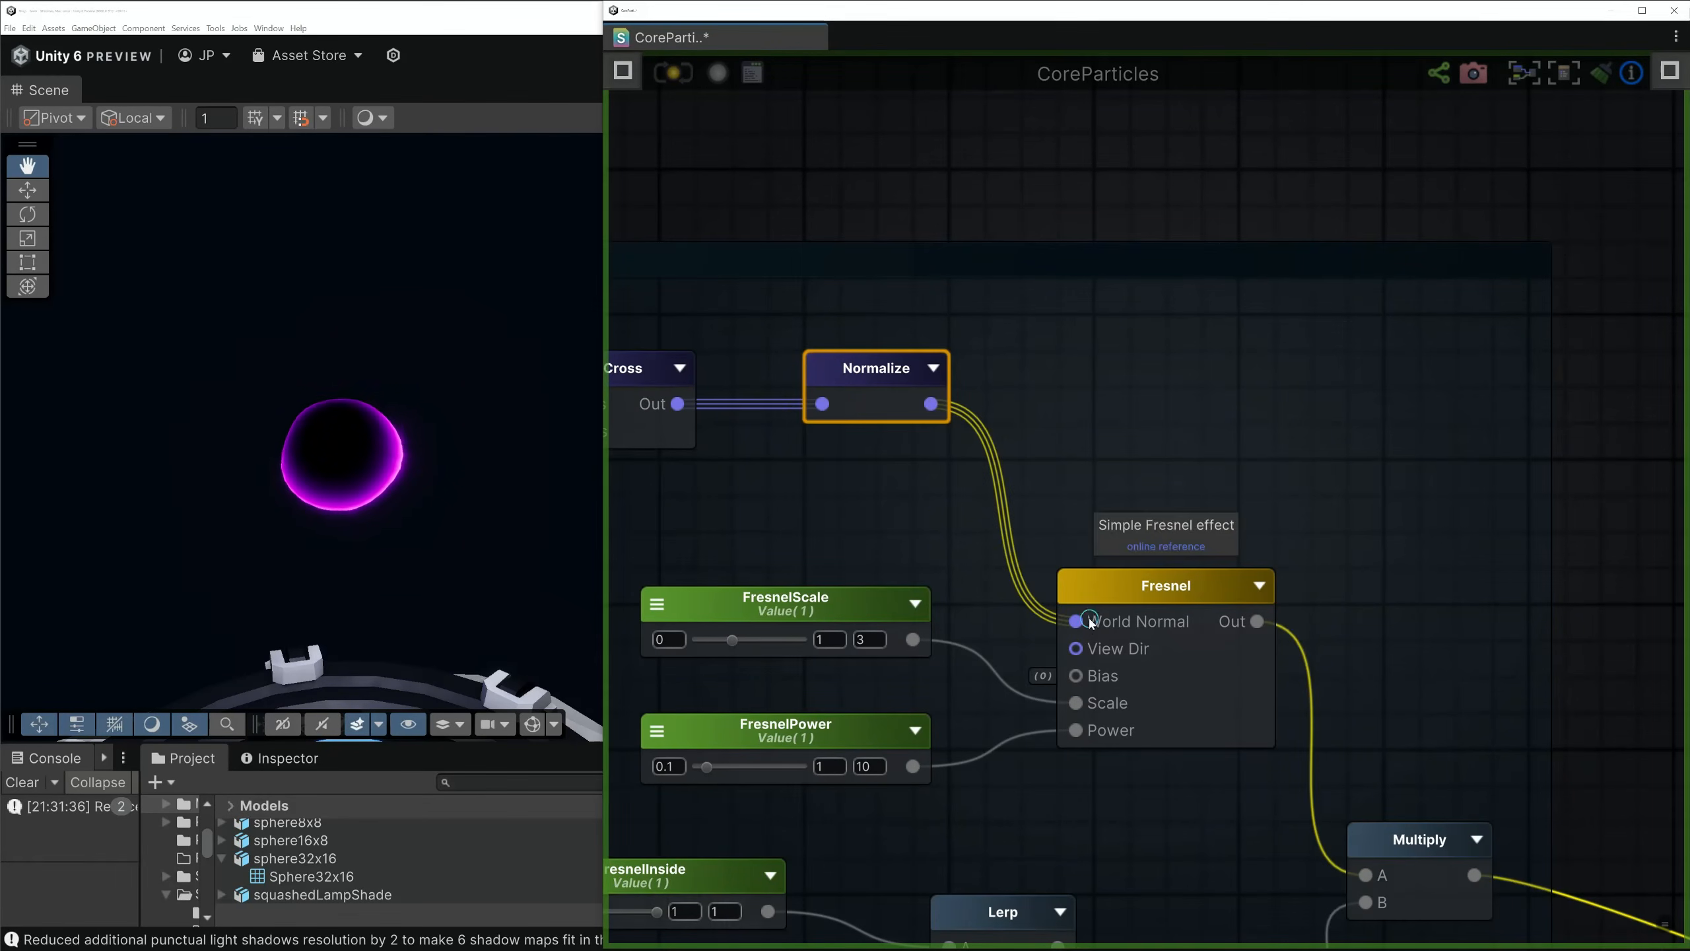
{"action": "left_click", "coordinate": [667, 73]}
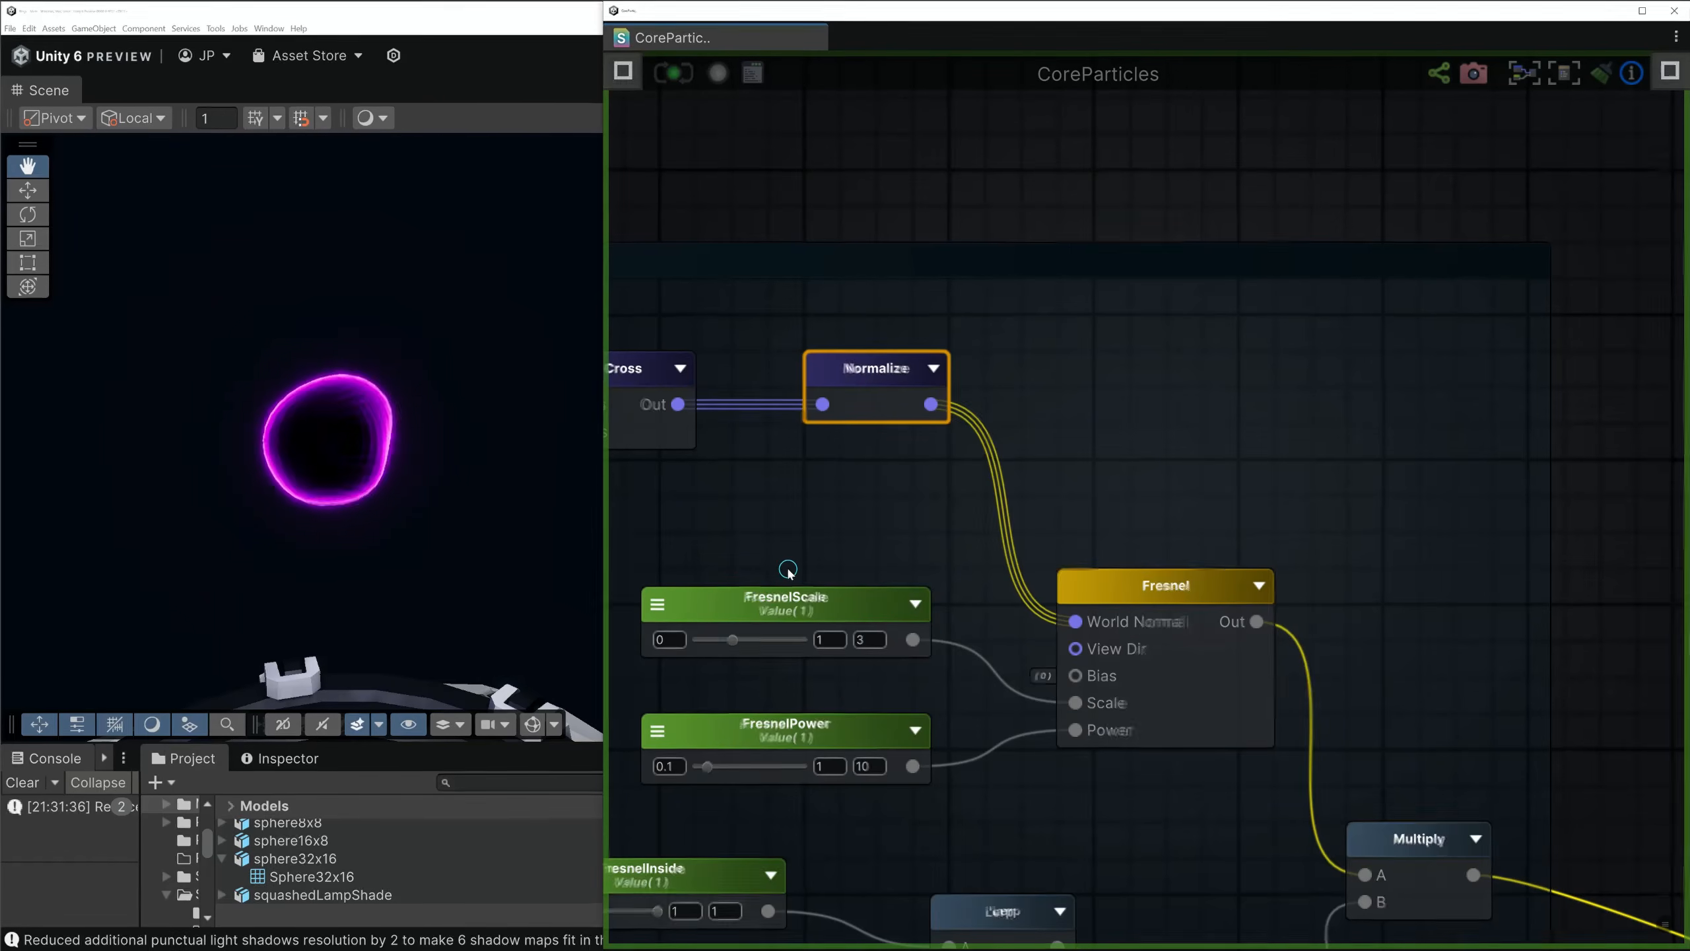
Examine the particle above the whole reactor model from a wider angle in the scene
{"action": "scroll", "coordinate": [786, 569], "scroll_direction": "down", "scroll_amount": 5}
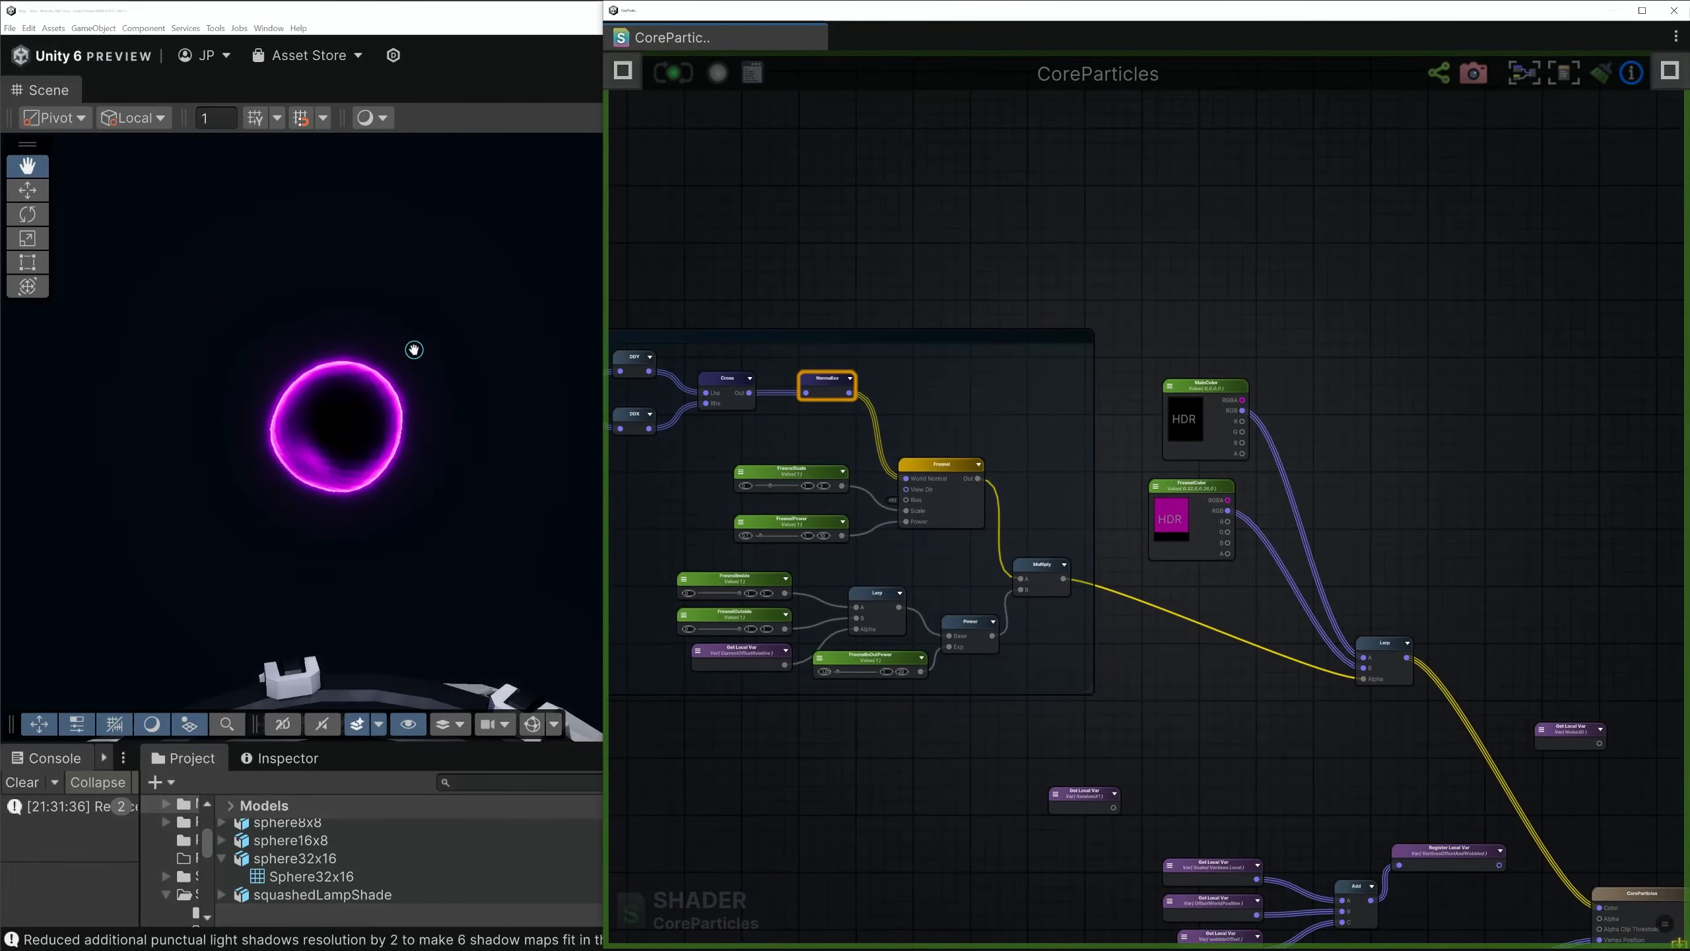
{"action": "scroll", "coordinate": [343, 457], "scroll_direction": "down", "scroll_amount": 5}
{"action": "middle_click_drag", "start_coordinate": [374, 376], "coordinate": [419, 434]}
{"action": "left_click_drag", "start_coordinate": [418, 433], "coordinate": [427, 466], "text": "alt"}
{"action": "middle_click_drag", "start_coordinate": [427, 405], "coordinate": [415, 494]}
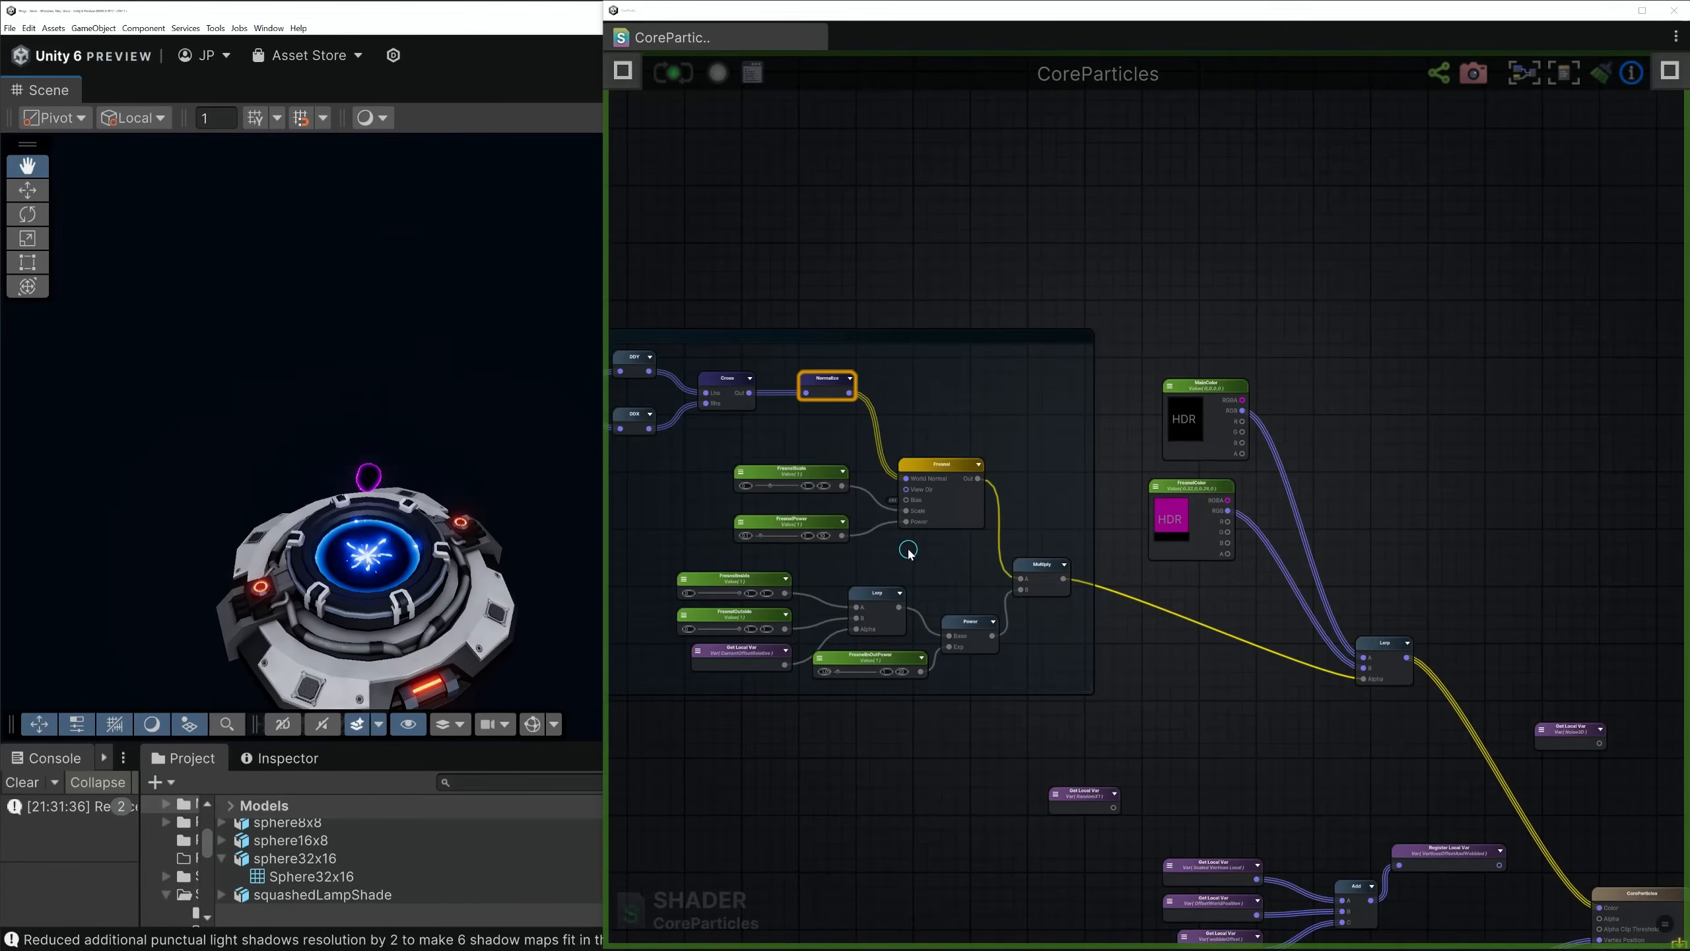
{"action": "middle_click_drag", "start_coordinate": [715, 431], "coordinate": [756, 437]}
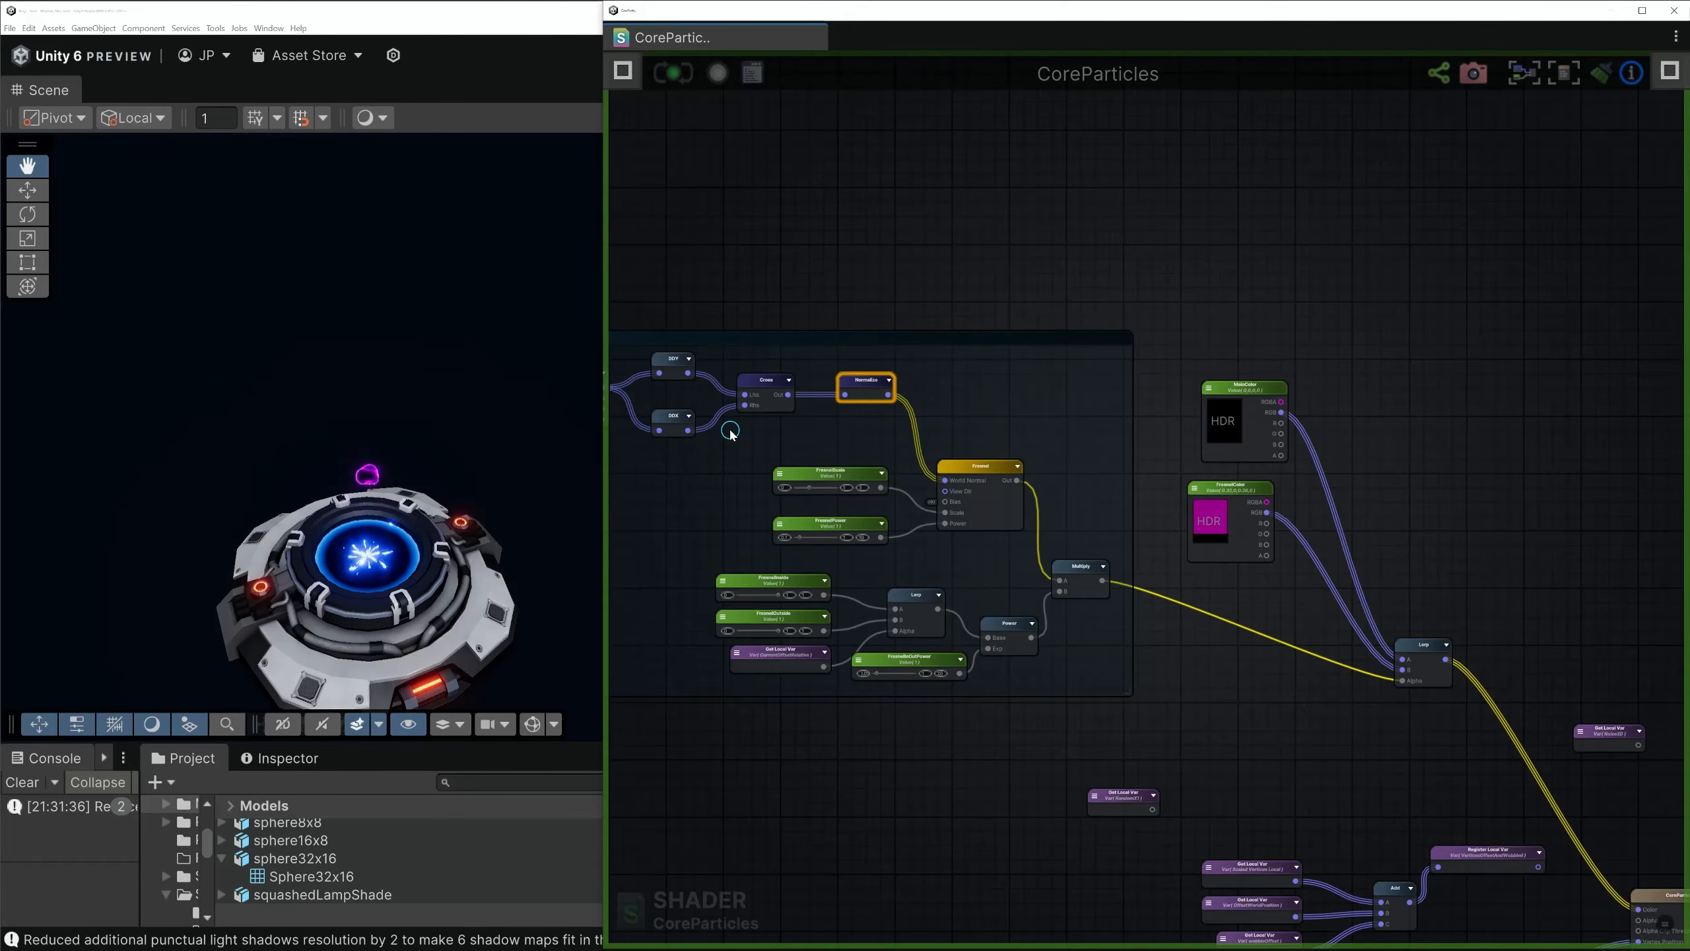
{"action": "right_click_drag", "start_coordinate": [210, 461], "coordinate": [300, 451]}
{"action": "middle_click_drag", "start_coordinate": [300, 451], "coordinate": [310, 446]}
{"action": "scroll", "coordinate": [309, 447], "scroll_direction": "down", "scroll_amount": 2}
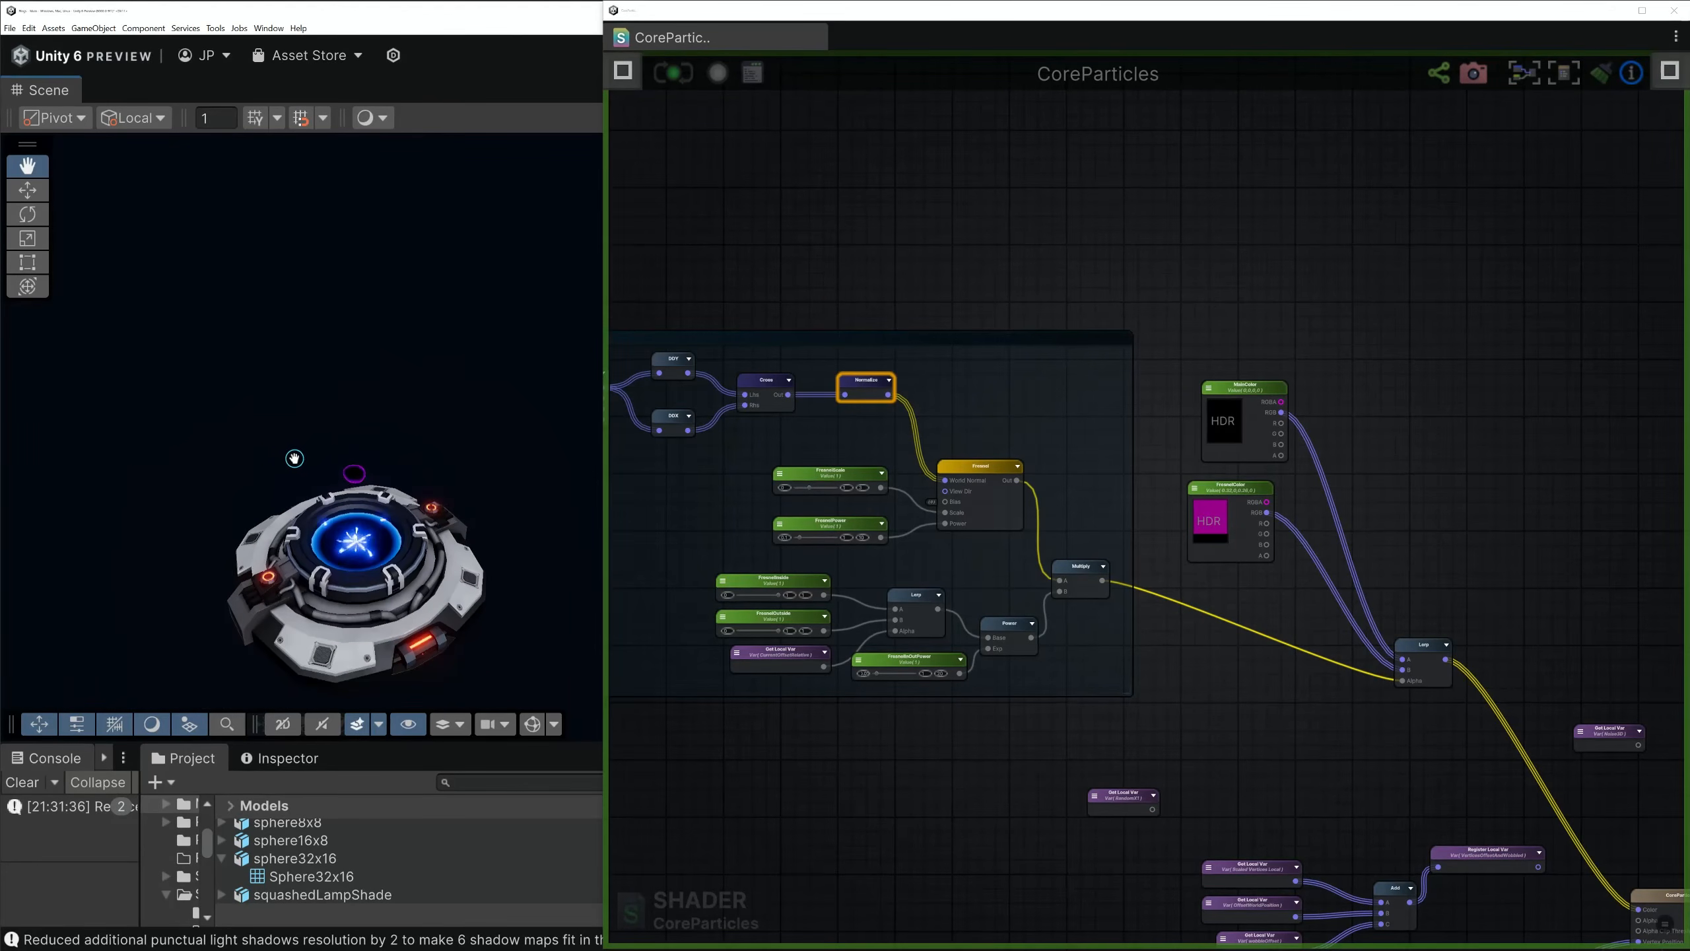
{"action": "right_click_drag", "start_coordinate": [299, 460], "coordinate": [339, 439]}
{"action": "scroll", "coordinate": [224, 501], "scroll_direction": "up", "scroll_amount": 2}
{"action": "middle_click_drag", "start_coordinate": [223, 503], "coordinate": [314, 429]}
Select the CurrentOffsetRelative Get Local Var node that feeds the Alpha of the Fresnel group's Lerp
{"action": "scroll", "coordinate": [387, 431], "scroll_direction": "up", "scroll_amount": 4}
{"action": "scroll", "coordinate": [387, 431], "scroll_direction": "down", "scroll_amount": 3}
{"action": "scroll", "coordinate": [757, 657], "scroll_direction": "up", "scroll_amount": 3}
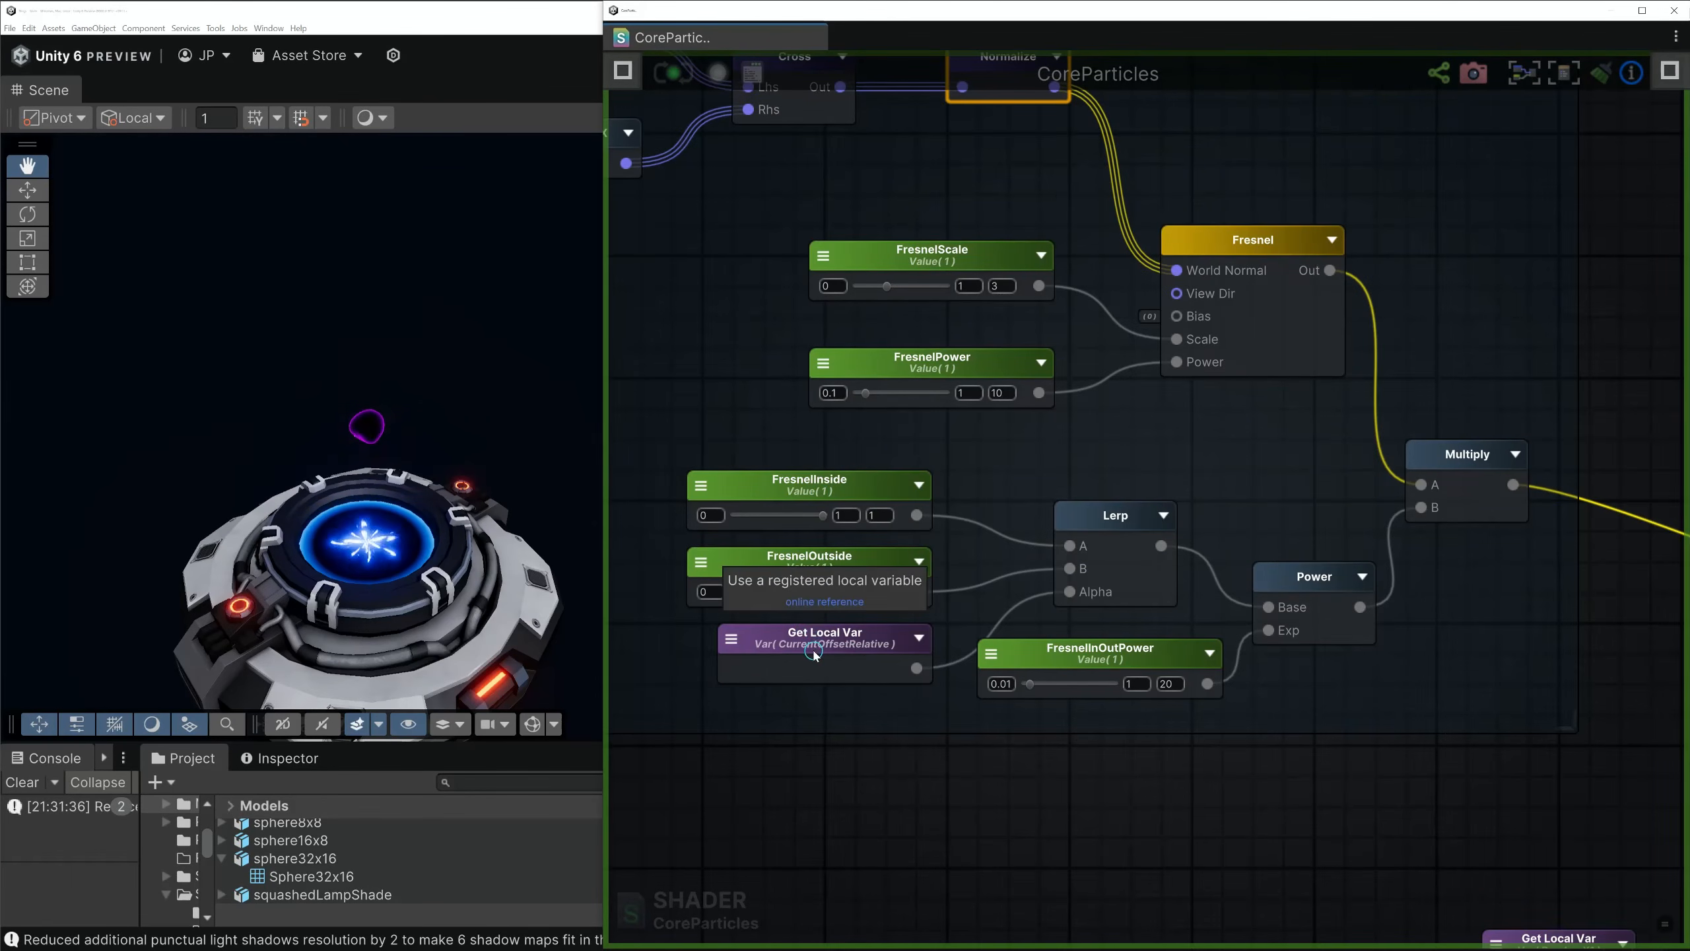
{"action": "scroll", "coordinate": [1174, 268], "scroll_direction": "down", "scroll_amount": 1}
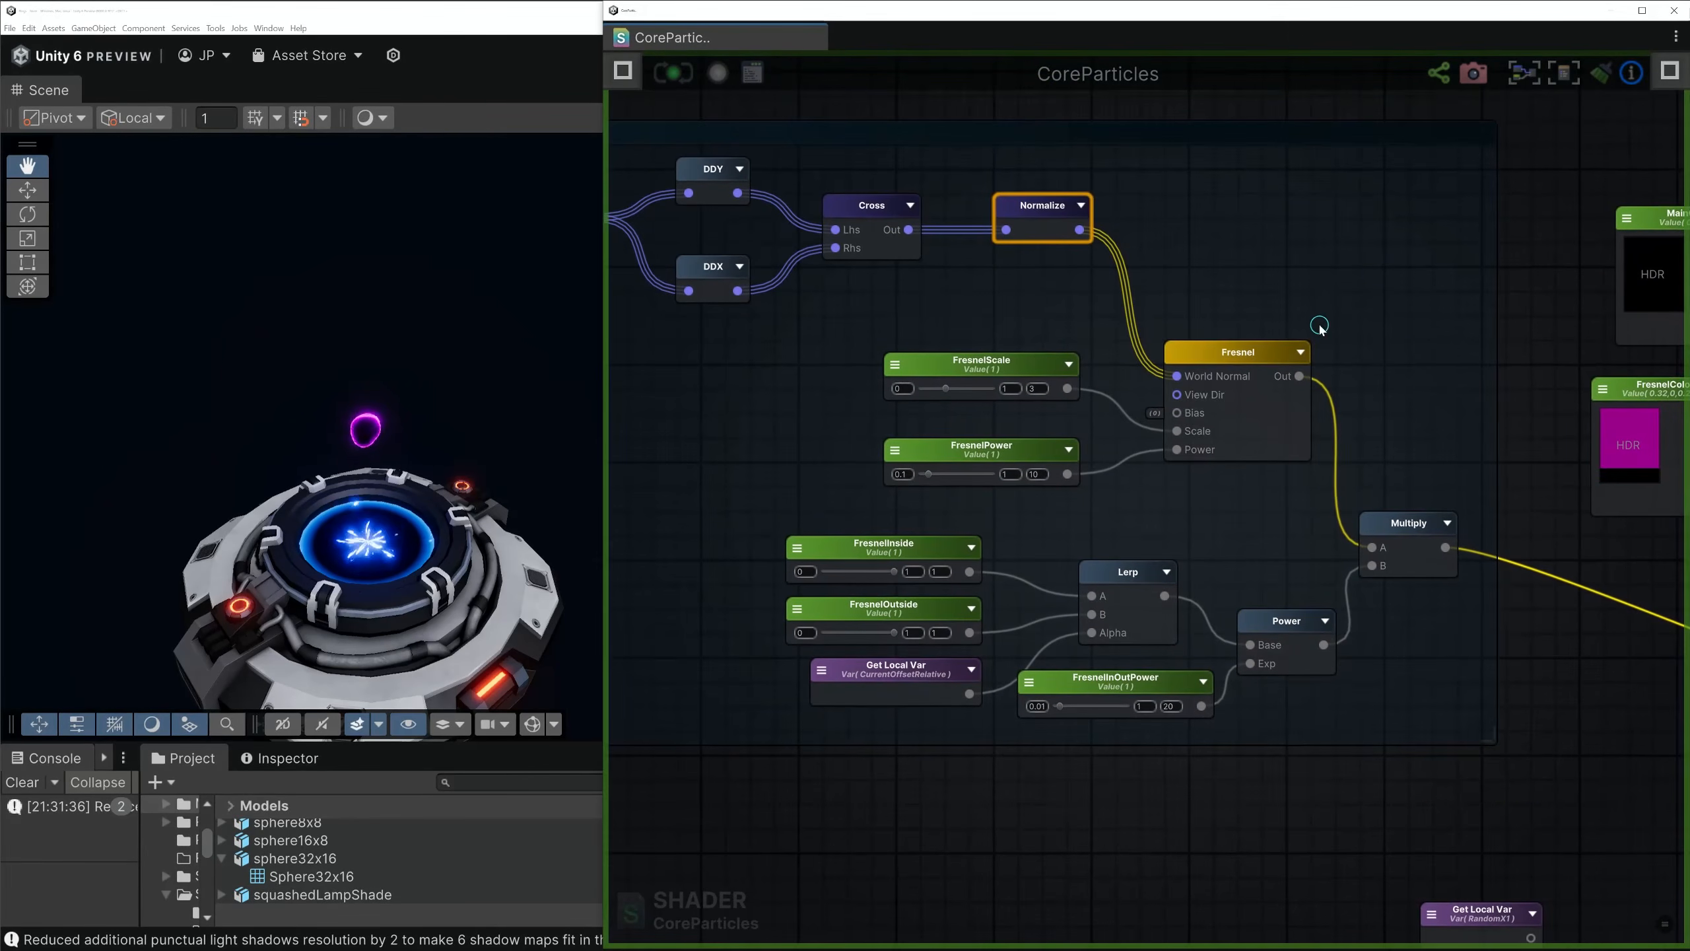
{"action": "left_click", "coordinate": [898, 674]}
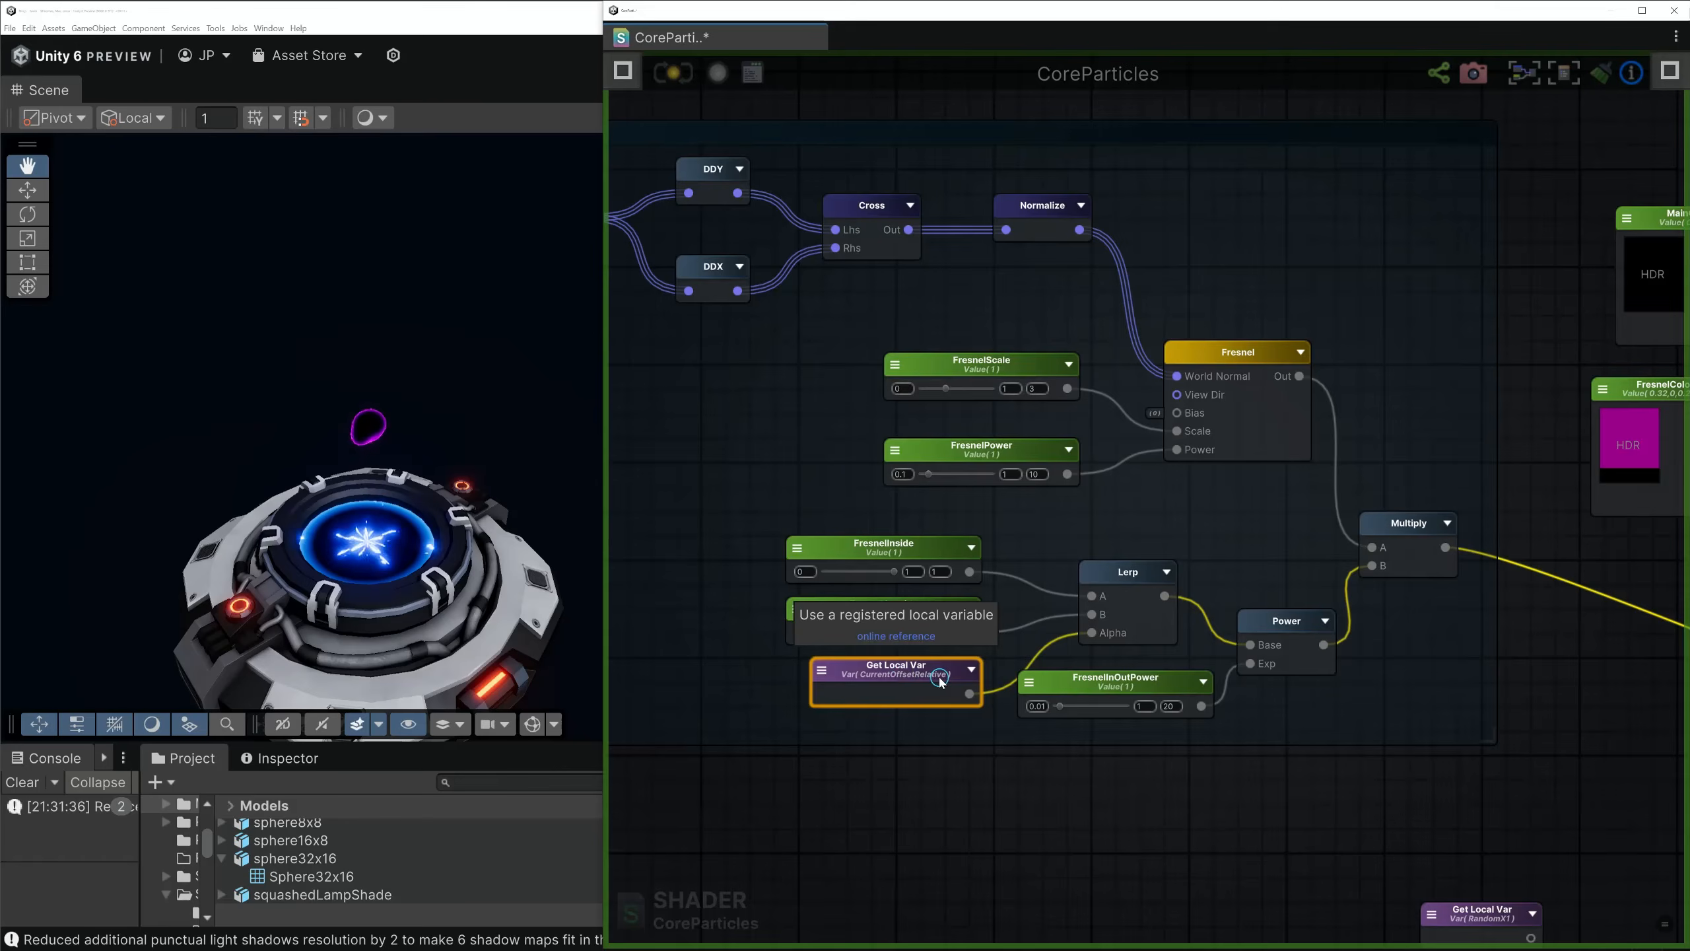
Spread out the Offset group by moving the upper Remap up, OffsetMinMax down and the lower Remap closer to Sin
{"action": "scroll", "coordinate": [958, 732], "scroll_direction": "down", "scroll_amount": 5}
{"action": "middle_click_drag", "start_coordinate": [962, 706], "coordinate": [1157, 476]}
{"action": "scroll", "coordinate": [1144, 426], "scroll_direction": "up", "scroll_amount": 6}
{"action": "left_click_drag", "start_coordinate": [1144, 426], "coordinate": [1162, 336]}
{"action": "left_click_drag", "start_coordinate": [896, 595], "coordinate": [913, 686]}
{"action": "left_click_drag", "start_coordinate": [1171, 571], "coordinate": [1132, 573]}
Trace the OffsetWaveSpeed and Time nodes in the Offset group, and shift the connected Add node slightly away from Time
{"action": "middle_click_drag", "start_coordinate": [774, 582], "coordinate": [1106, 572]}
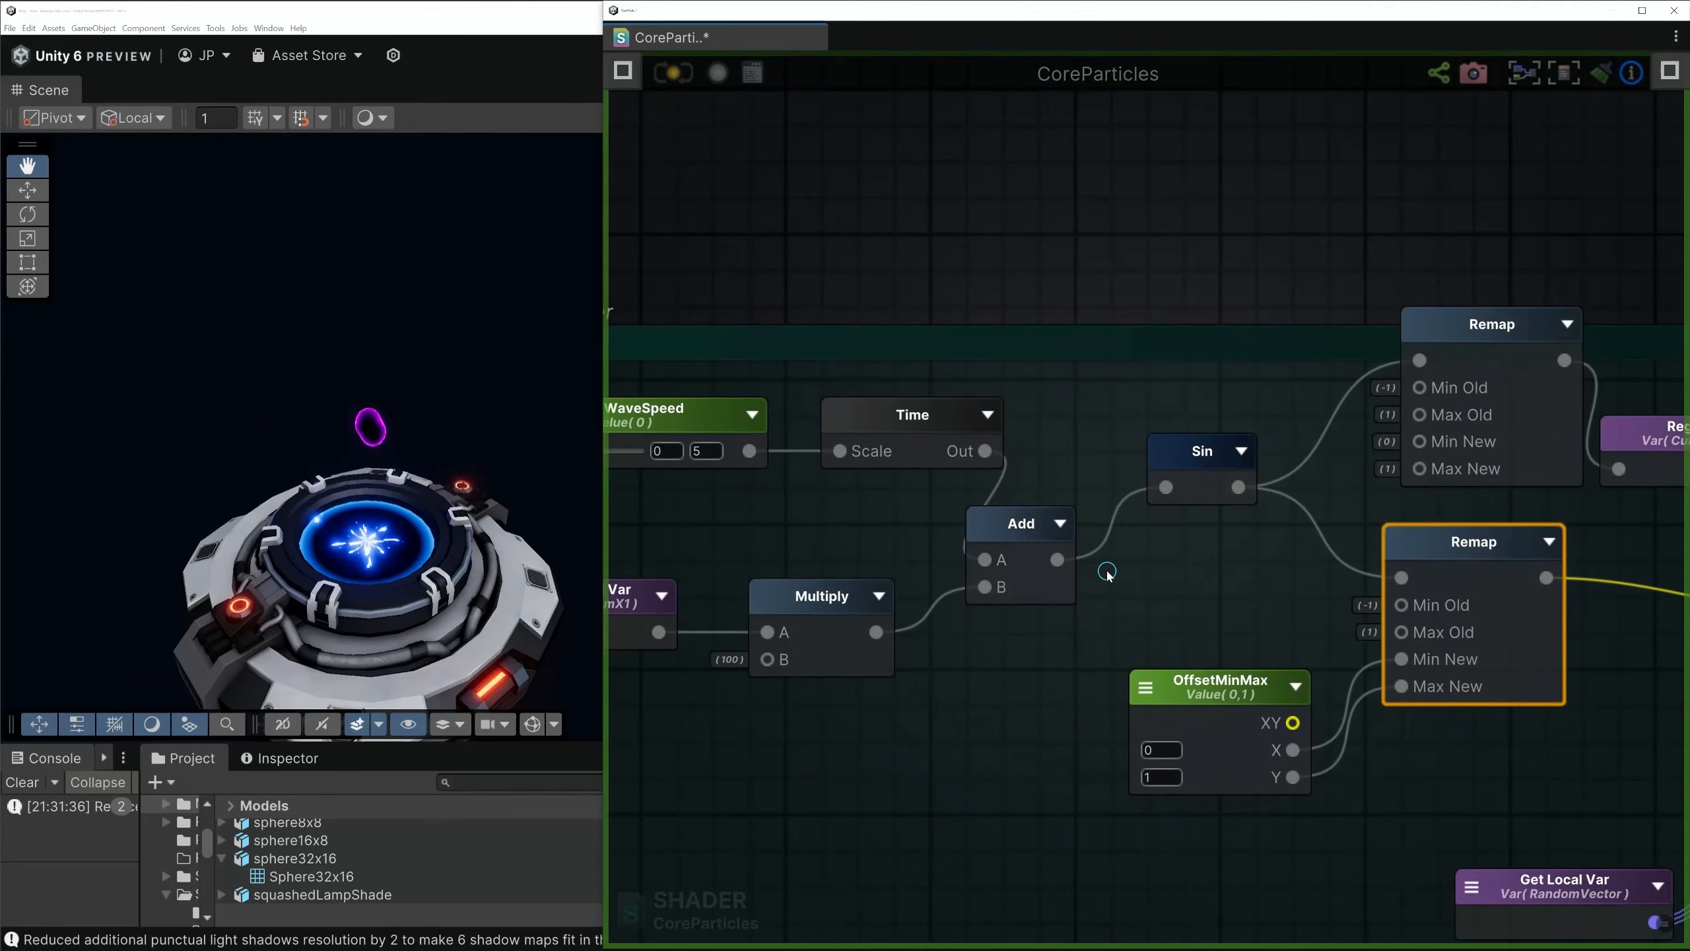
{"action": "scroll", "coordinate": [1106, 572], "scroll_direction": "down", "scroll_amount": 2}
{"action": "left_click", "coordinate": [748, 460]}
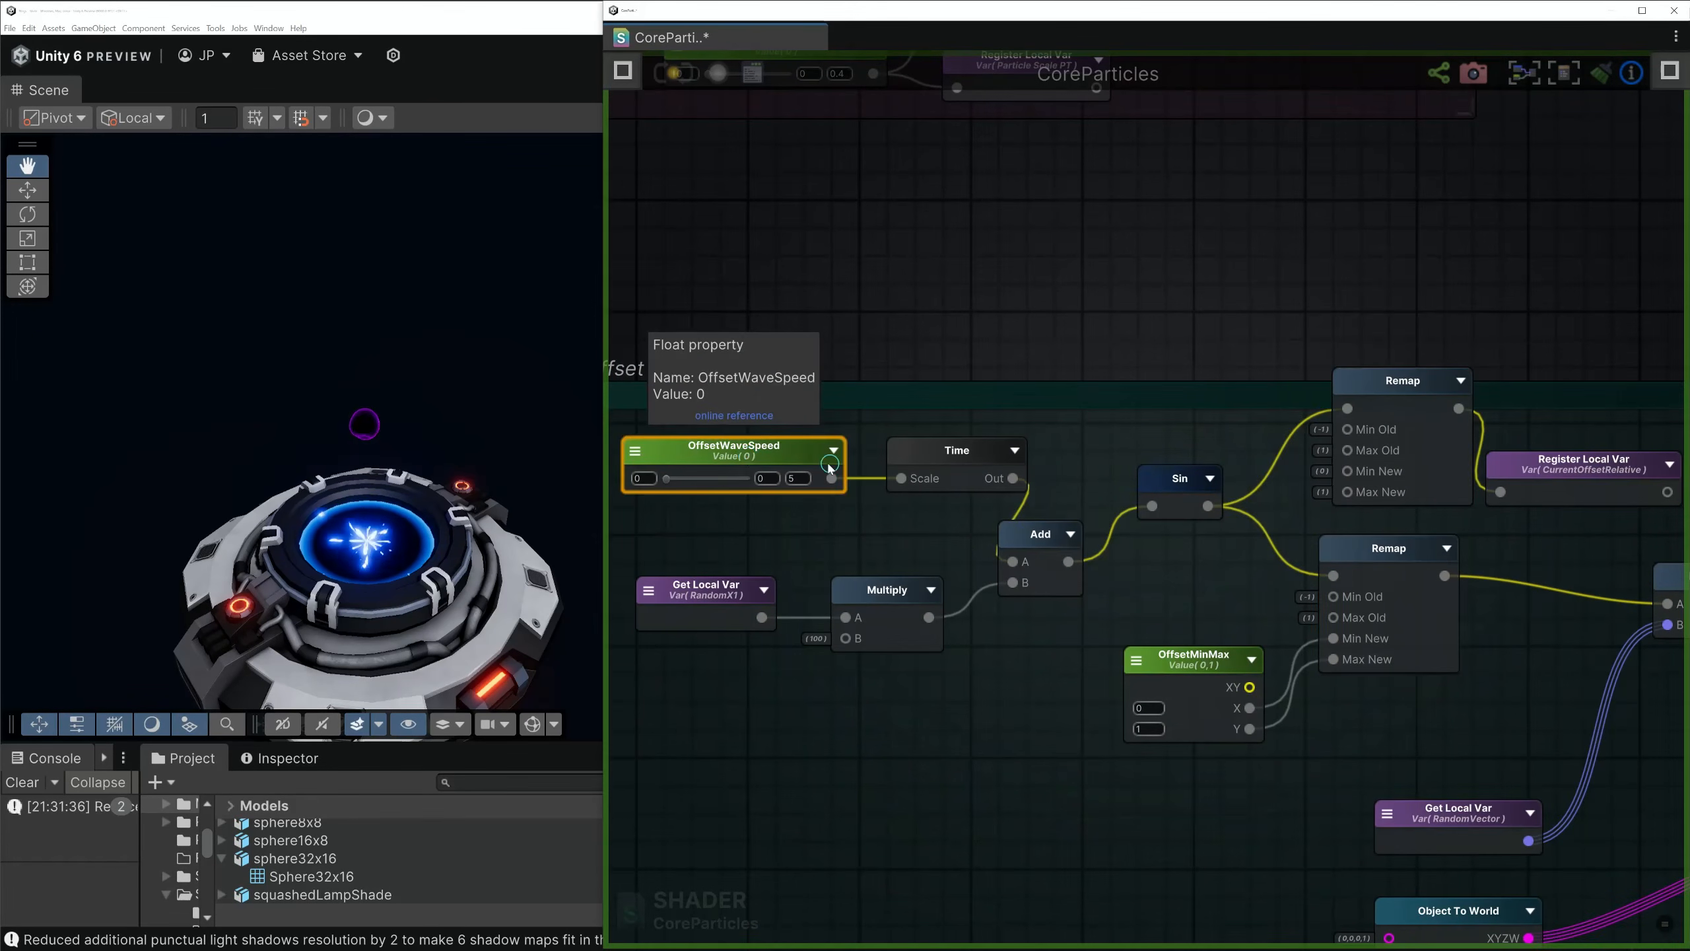
{"action": "left_click", "coordinate": [953, 471]}
{"action": "left_click_drag", "start_coordinate": [1012, 535], "coordinate": [1025, 535]}
Move the CurrentOffsetRelative Register Local Var node up and away from the upper Remap, near its output level
{"action": "scroll", "coordinate": [804, 623], "scroll_direction": "up", "scroll_amount": 1}
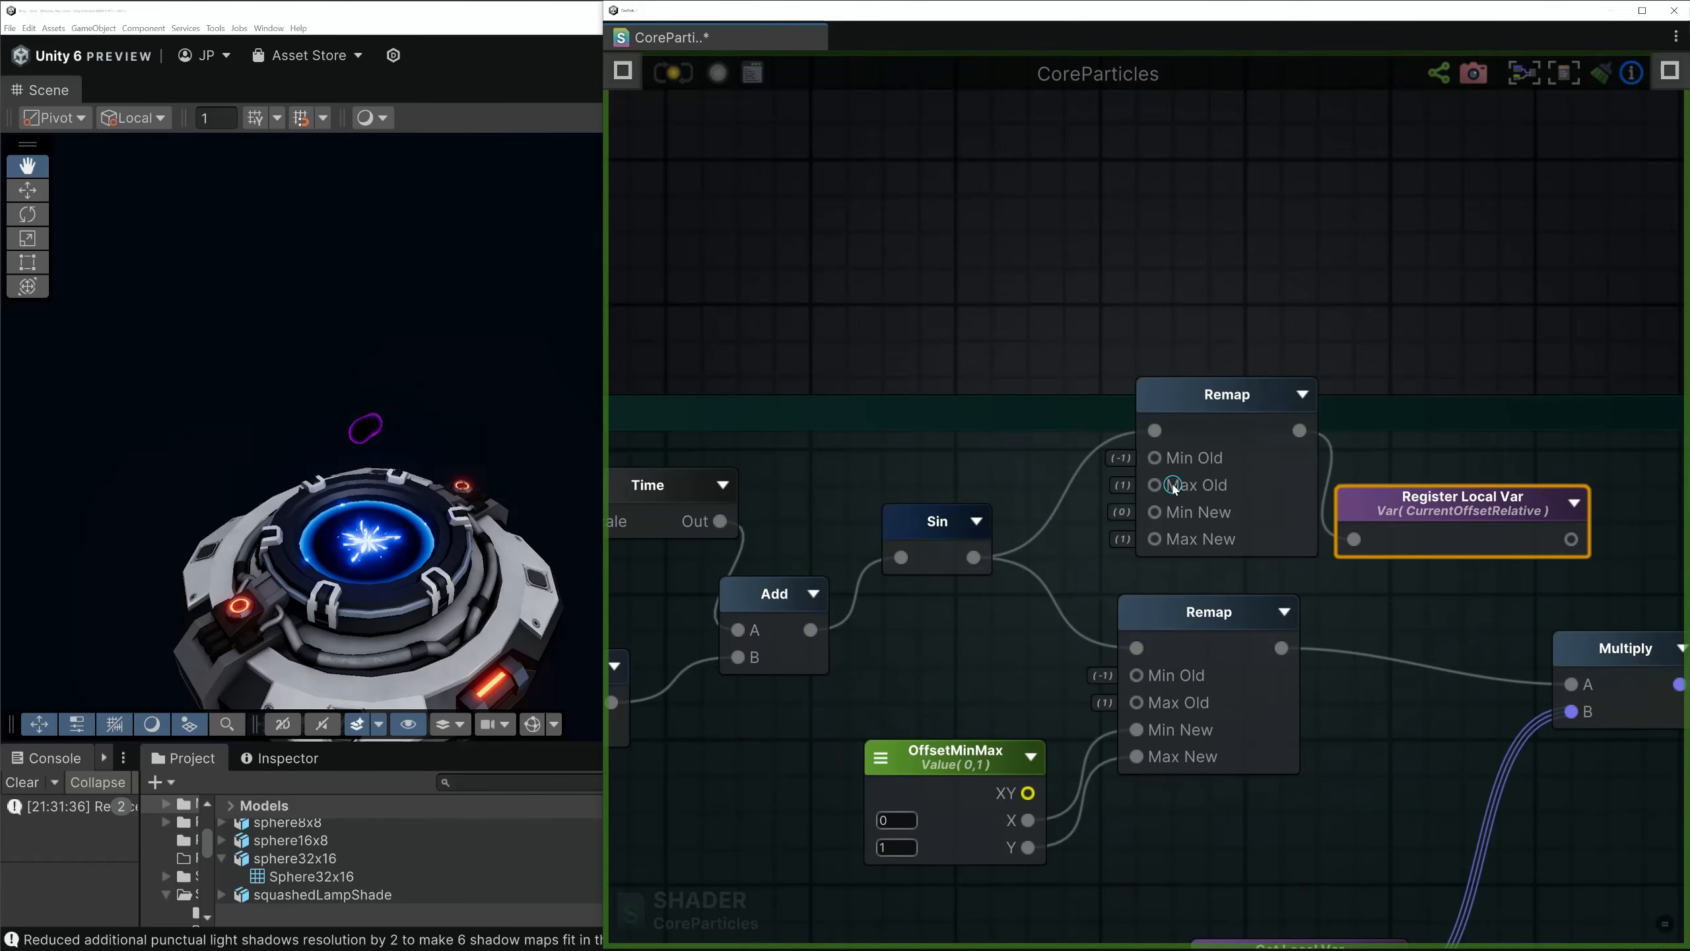
{"action": "left_click", "coordinate": [1491, 431]}
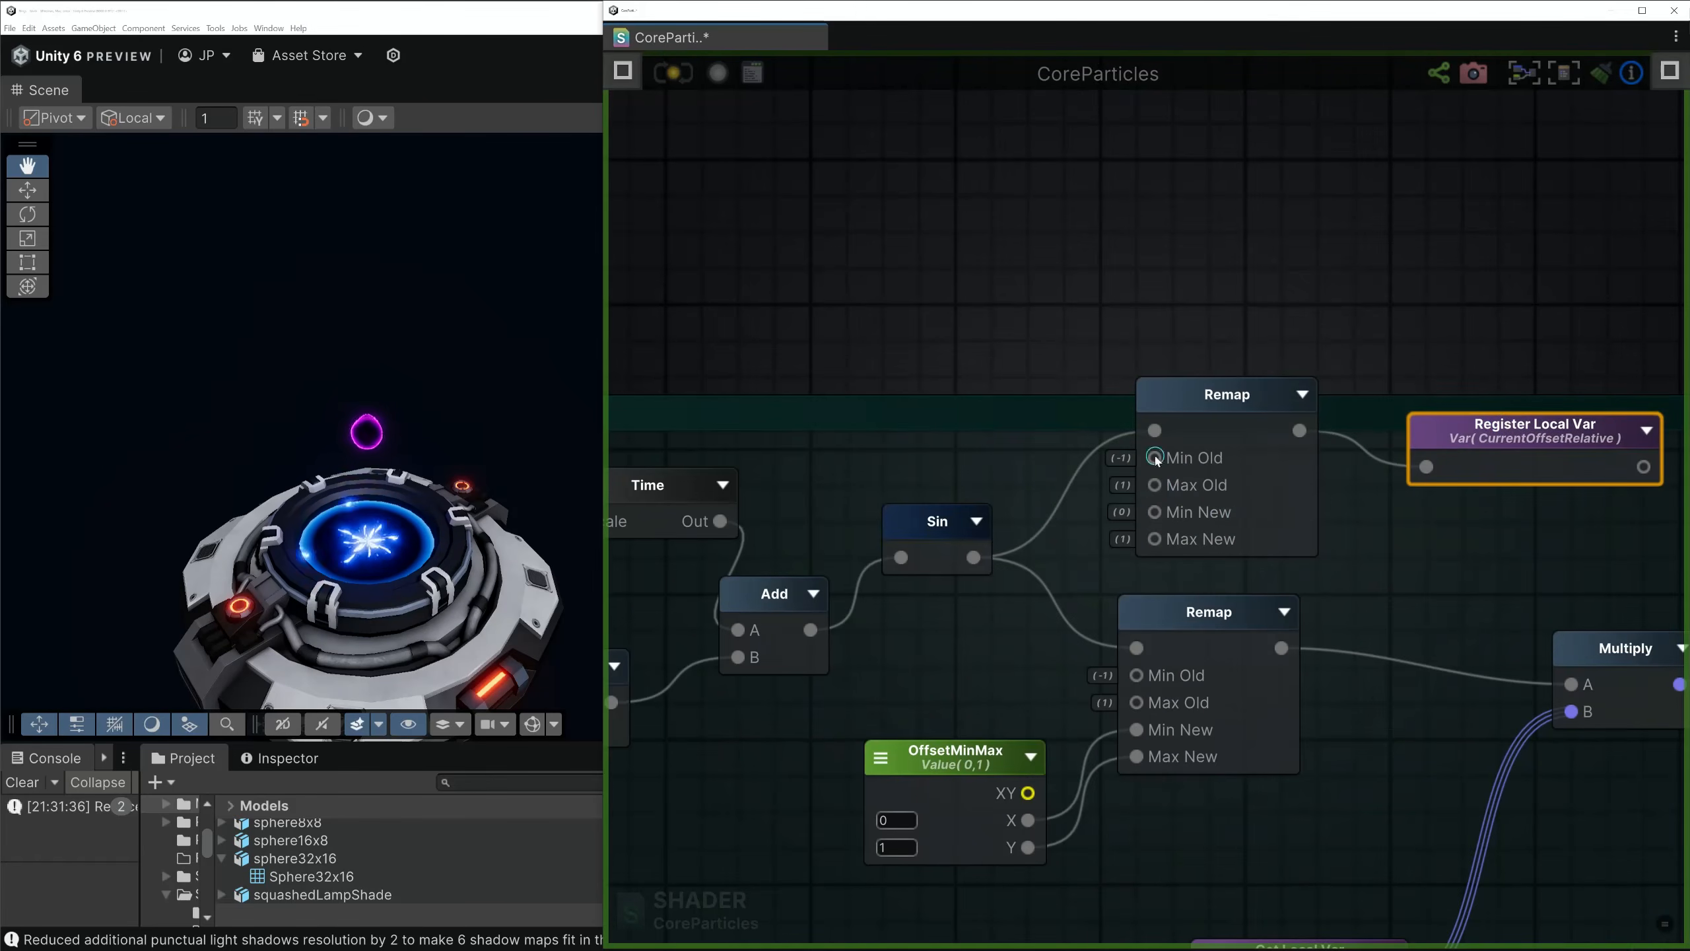
{"action": "mouse_move", "coordinate": [1511, 424]}
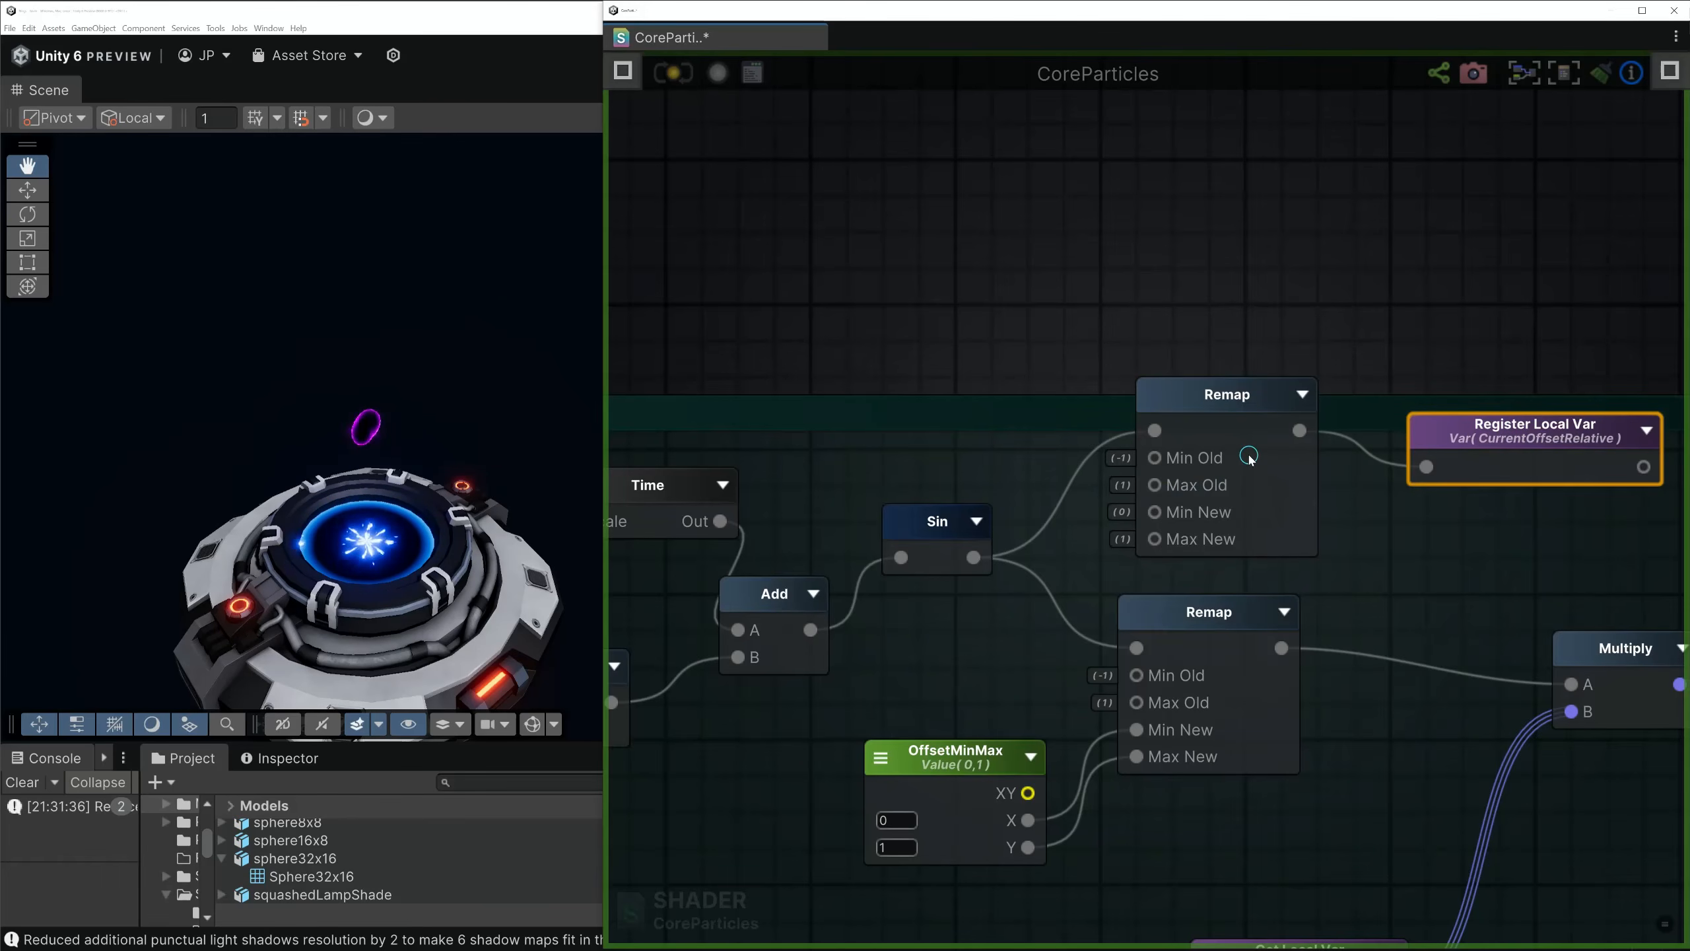
Return to the Fresnel group and move the FresnelInside and FresnelOutside nodes slightly up, away from Get Local Var
{"action": "scroll", "coordinate": [1452, 359], "scroll_direction": "down", "scroll_amount": 5}
{"action": "middle_click_drag", "start_coordinate": [1452, 359], "coordinate": [1041, 573]}
{"action": "scroll", "coordinate": [1028, 309], "scroll_direction": "down", "scroll_amount": 2}
{"action": "middle_click_drag", "start_coordinate": [1027, 310], "coordinate": [1140, 747]}
{"action": "scroll", "coordinate": [1317, 385], "scroll_direction": "up", "scroll_amount": 6}
{"action": "middle_click_drag", "start_coordinate": [1374, 454], "coordinate": [1193, 566]}
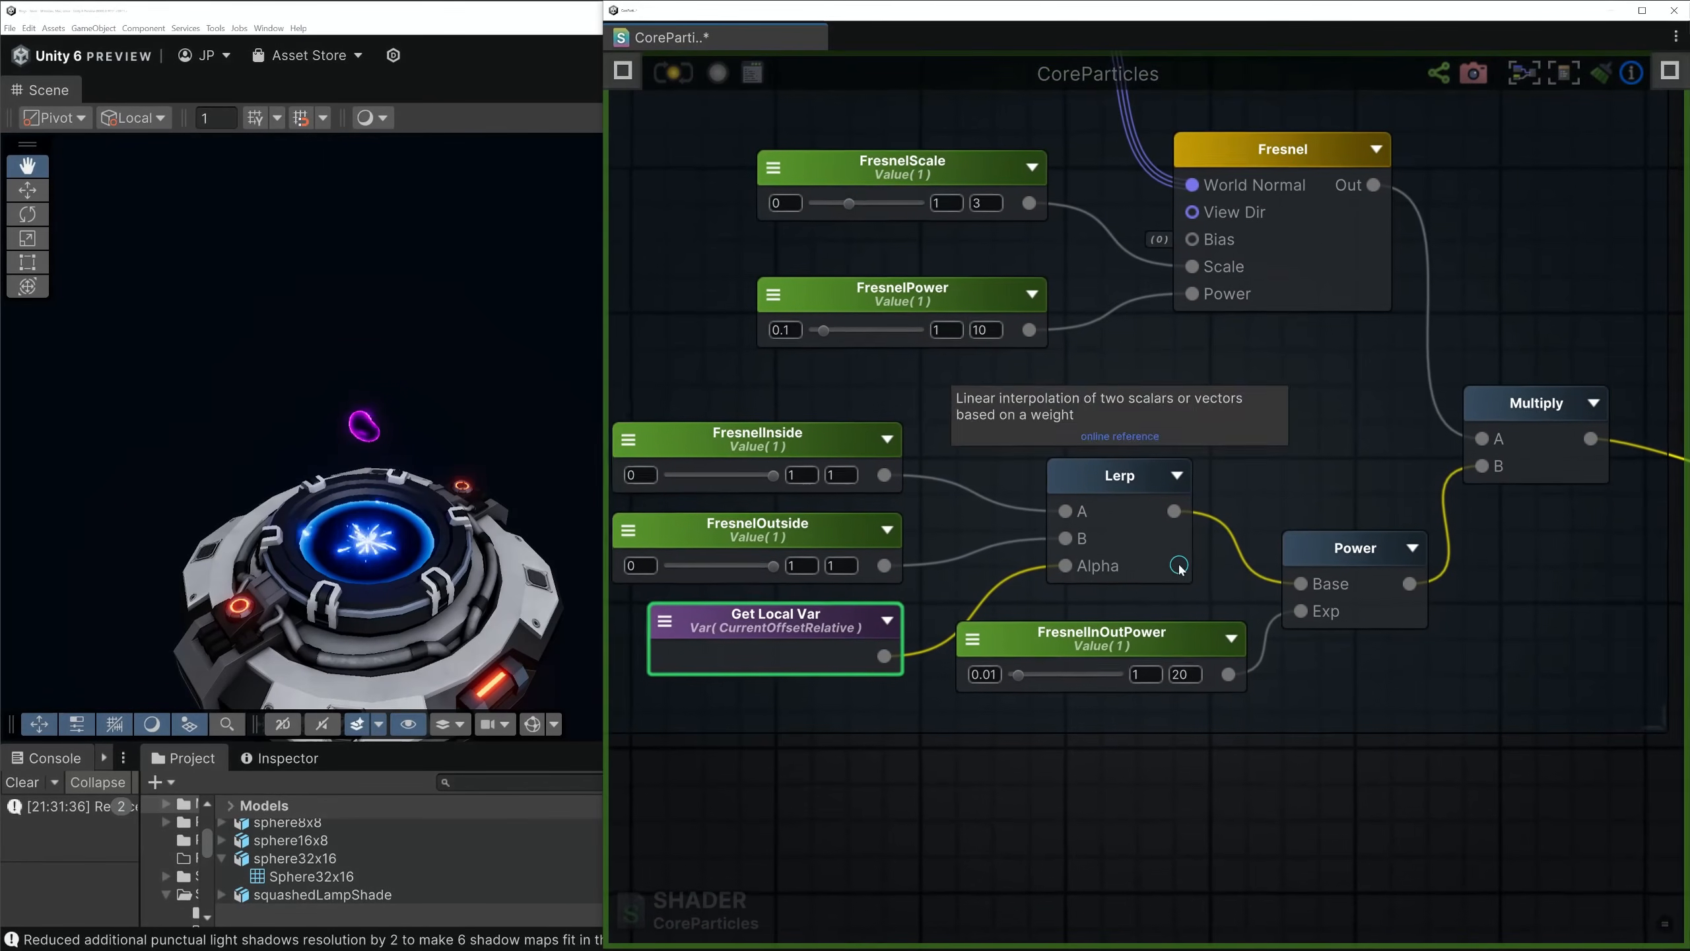
{"action": "left_click", "coordinate": [775, 458]}
{"action": "left_click_drag", "start_coordinate": [781, 525], "coordinate": [780, 508]}
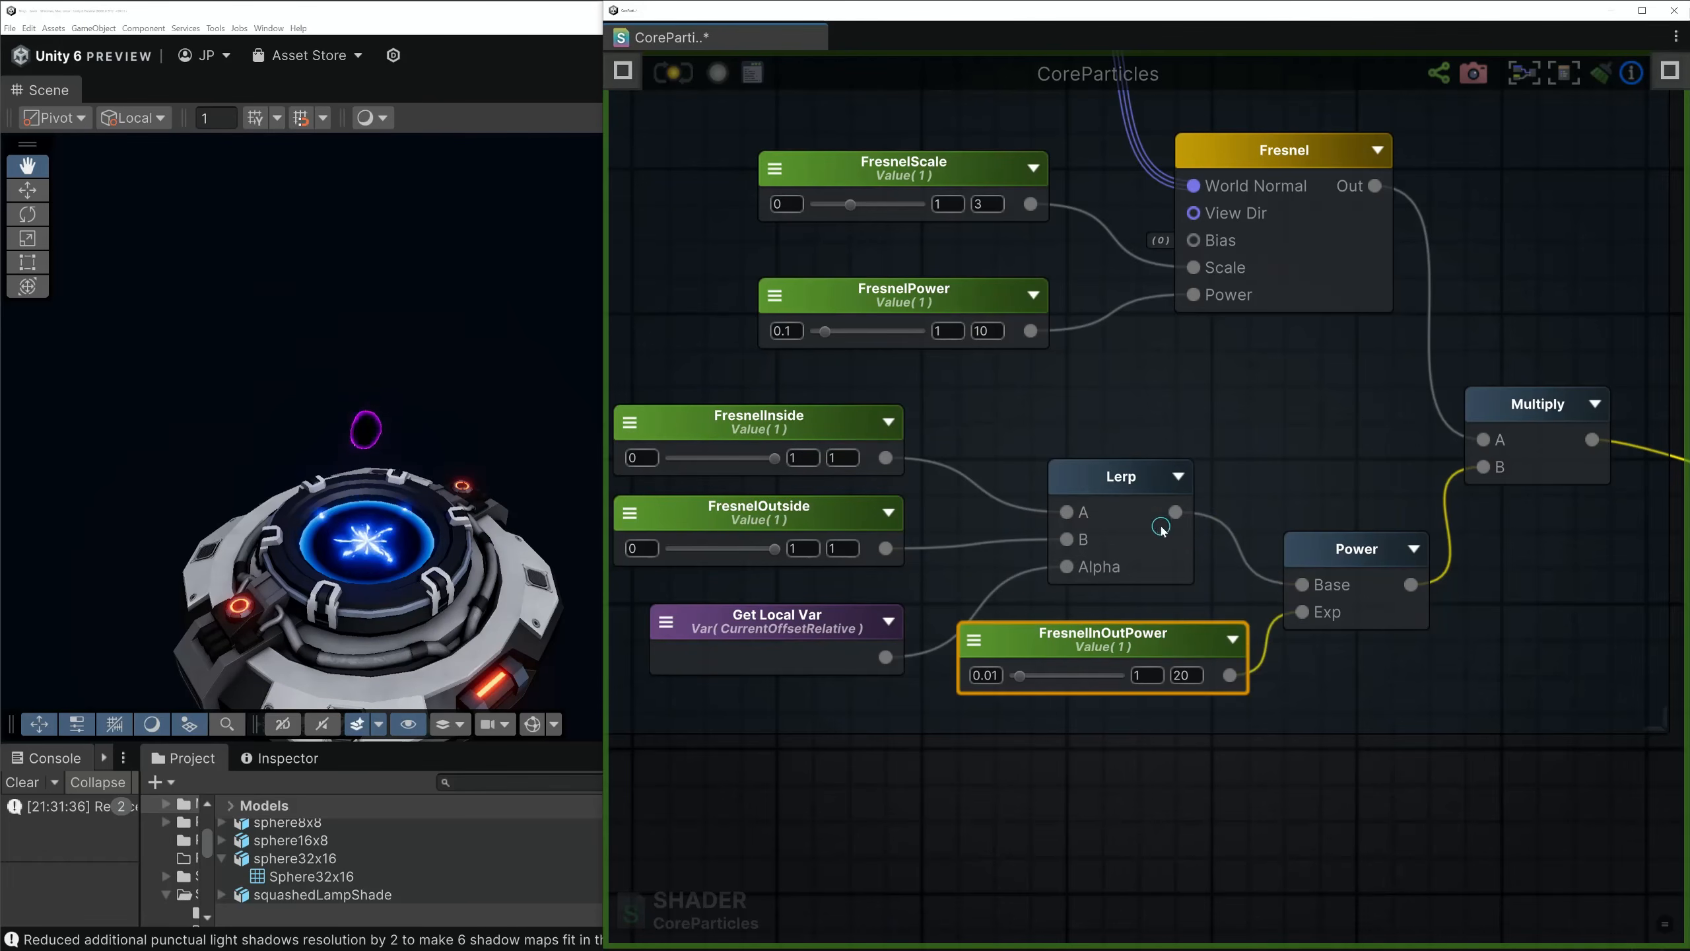
Compile the shader and move its graph window down to uncover the particle's material properties
{"action": "scroll", "coordinate": [1503, 522], "scroll_direction": "down", "scroll_amount": 3}
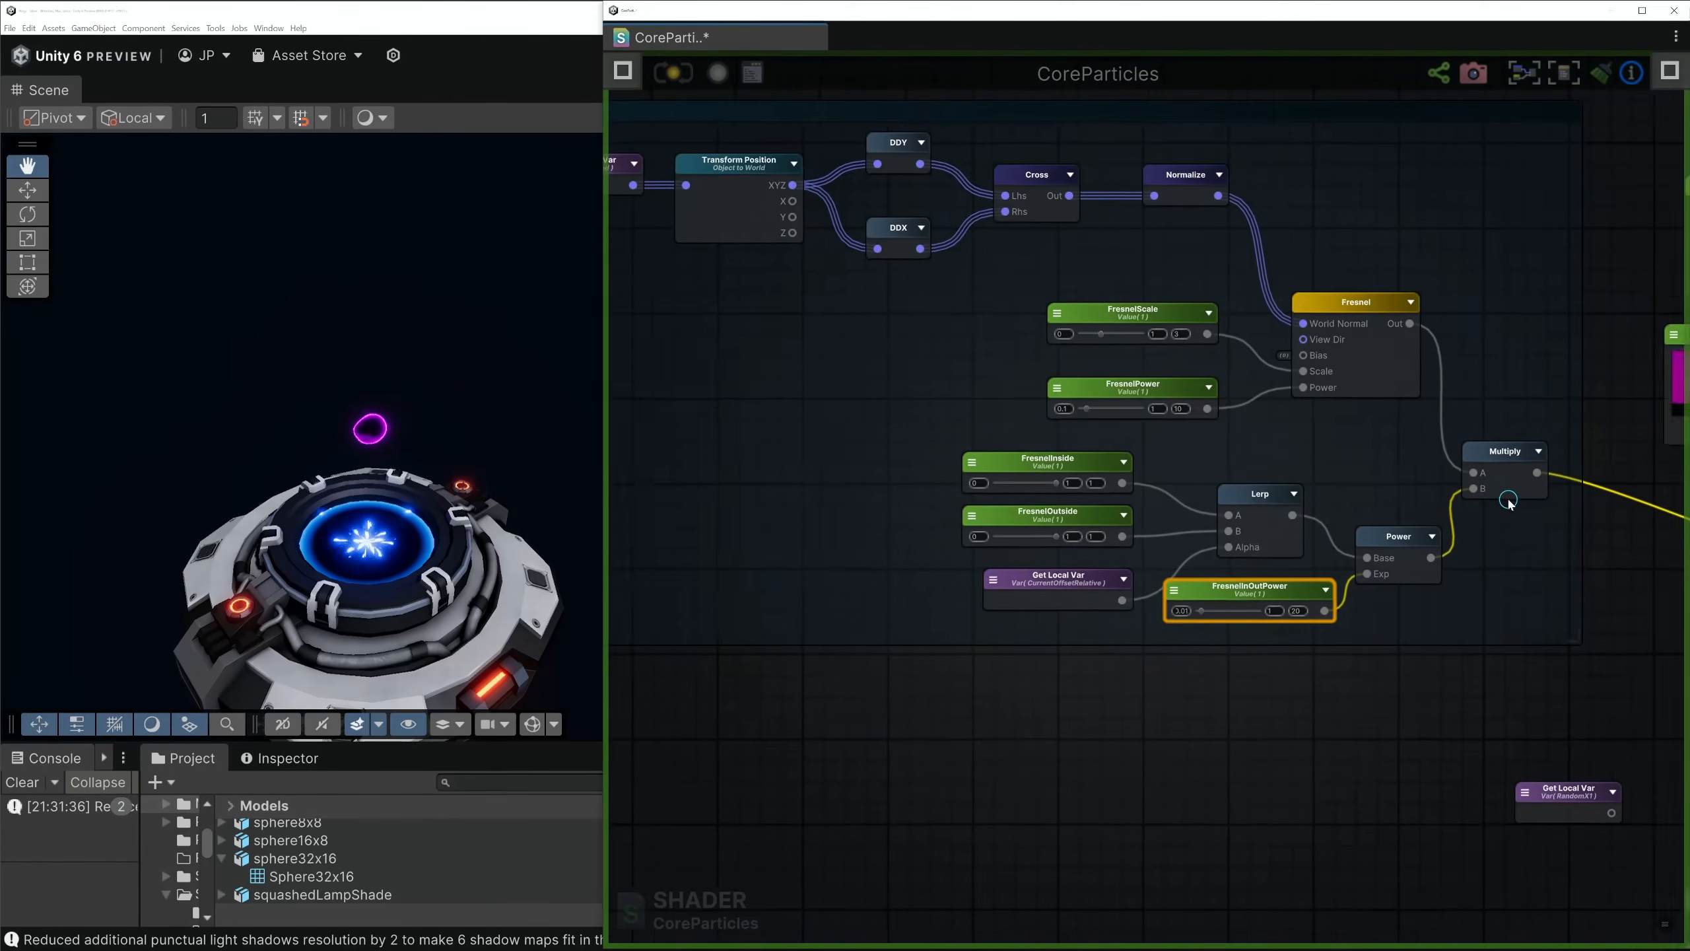
{"action": "middle_click_drag", "start_coordinate": [1500, 422], "coordinate": [1086, 447]}
{"action": "left_click", "coordinate": [1134, 495]}
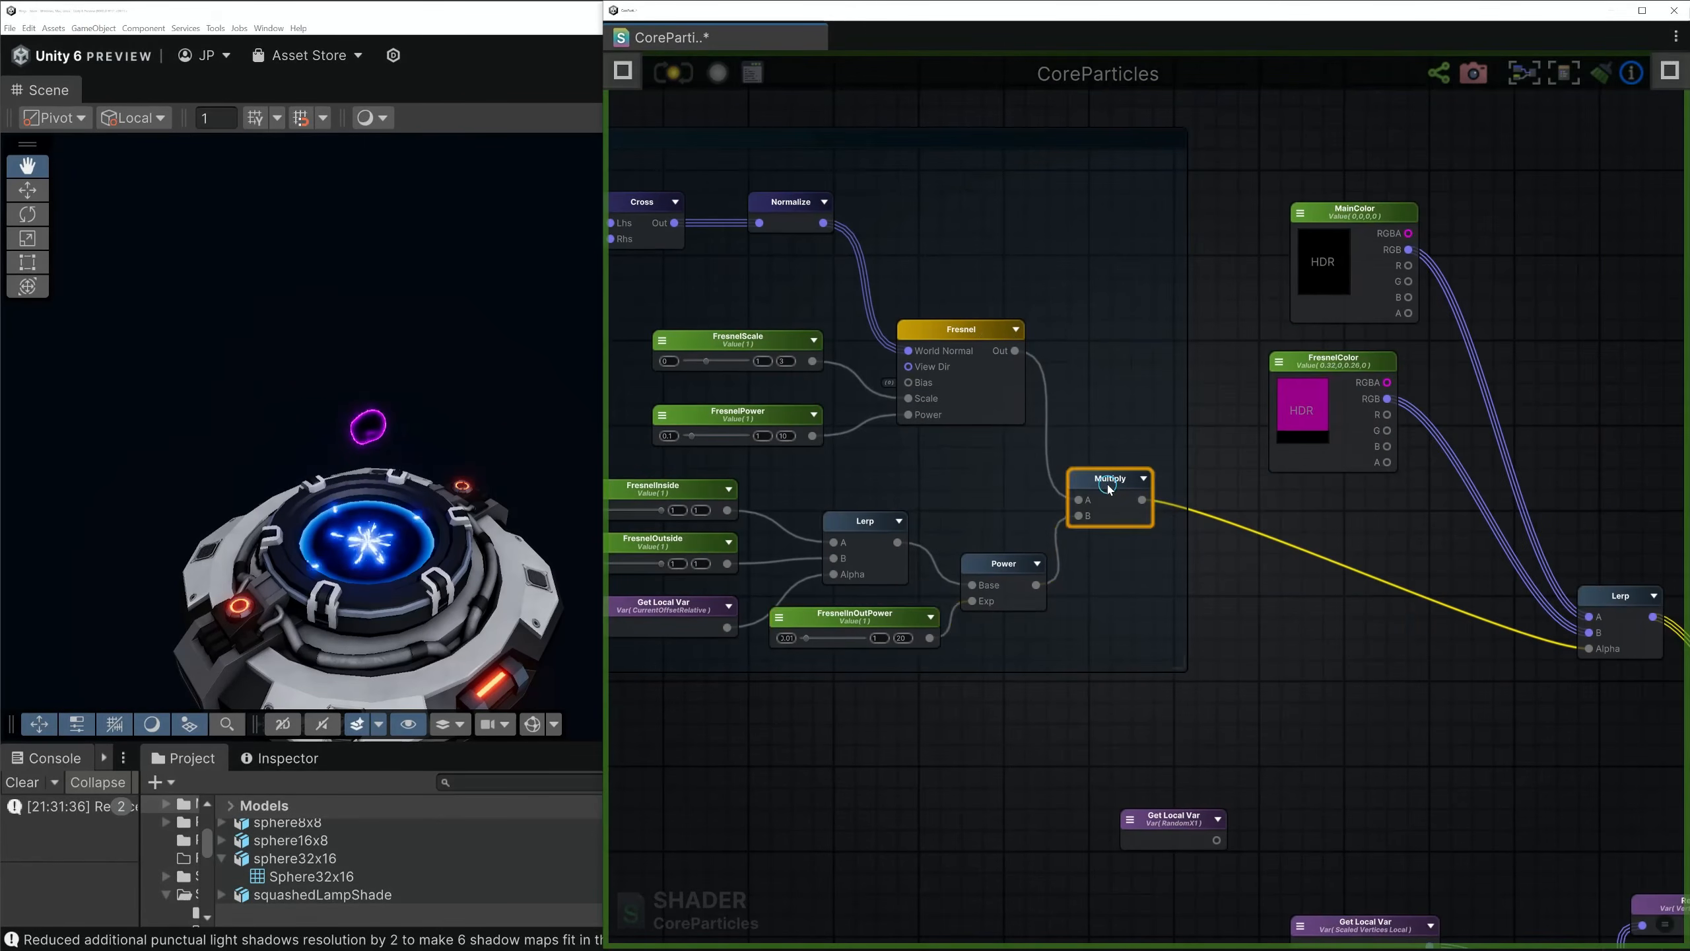
{"action": "scroll", "coordinate": [1204, 515], "scroll_direction": "down", "scroll_amount": 1}
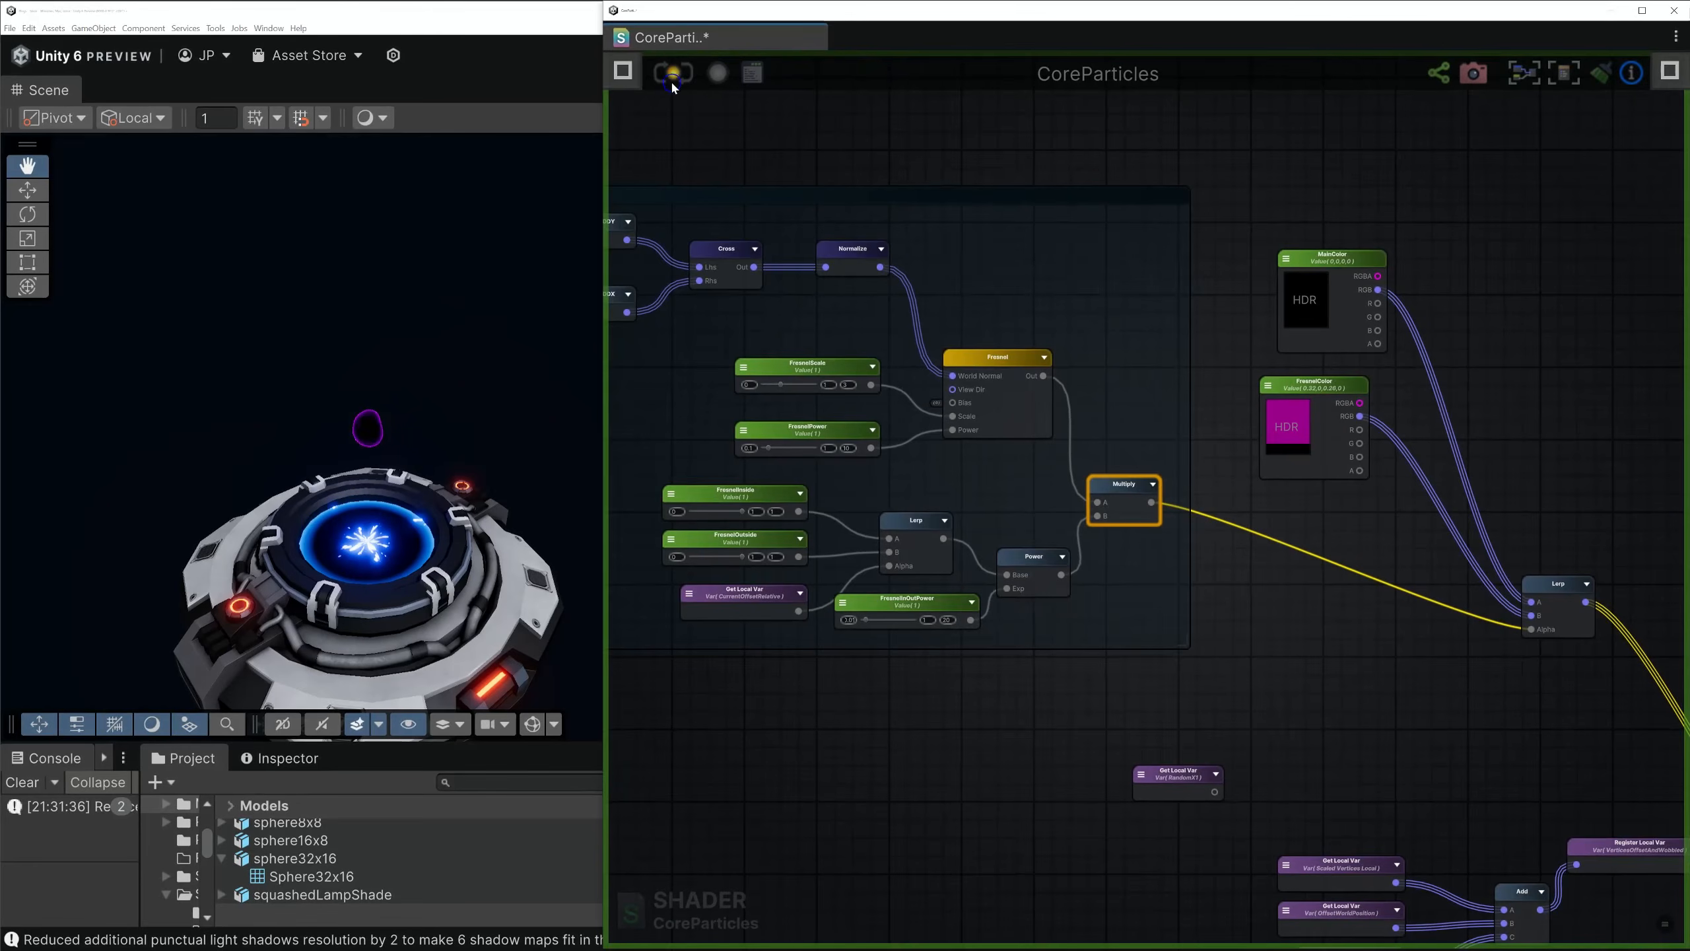
{"action": "left_click_drag", "start_coordinate": [806, 12], "coordinate": [609, 726]}
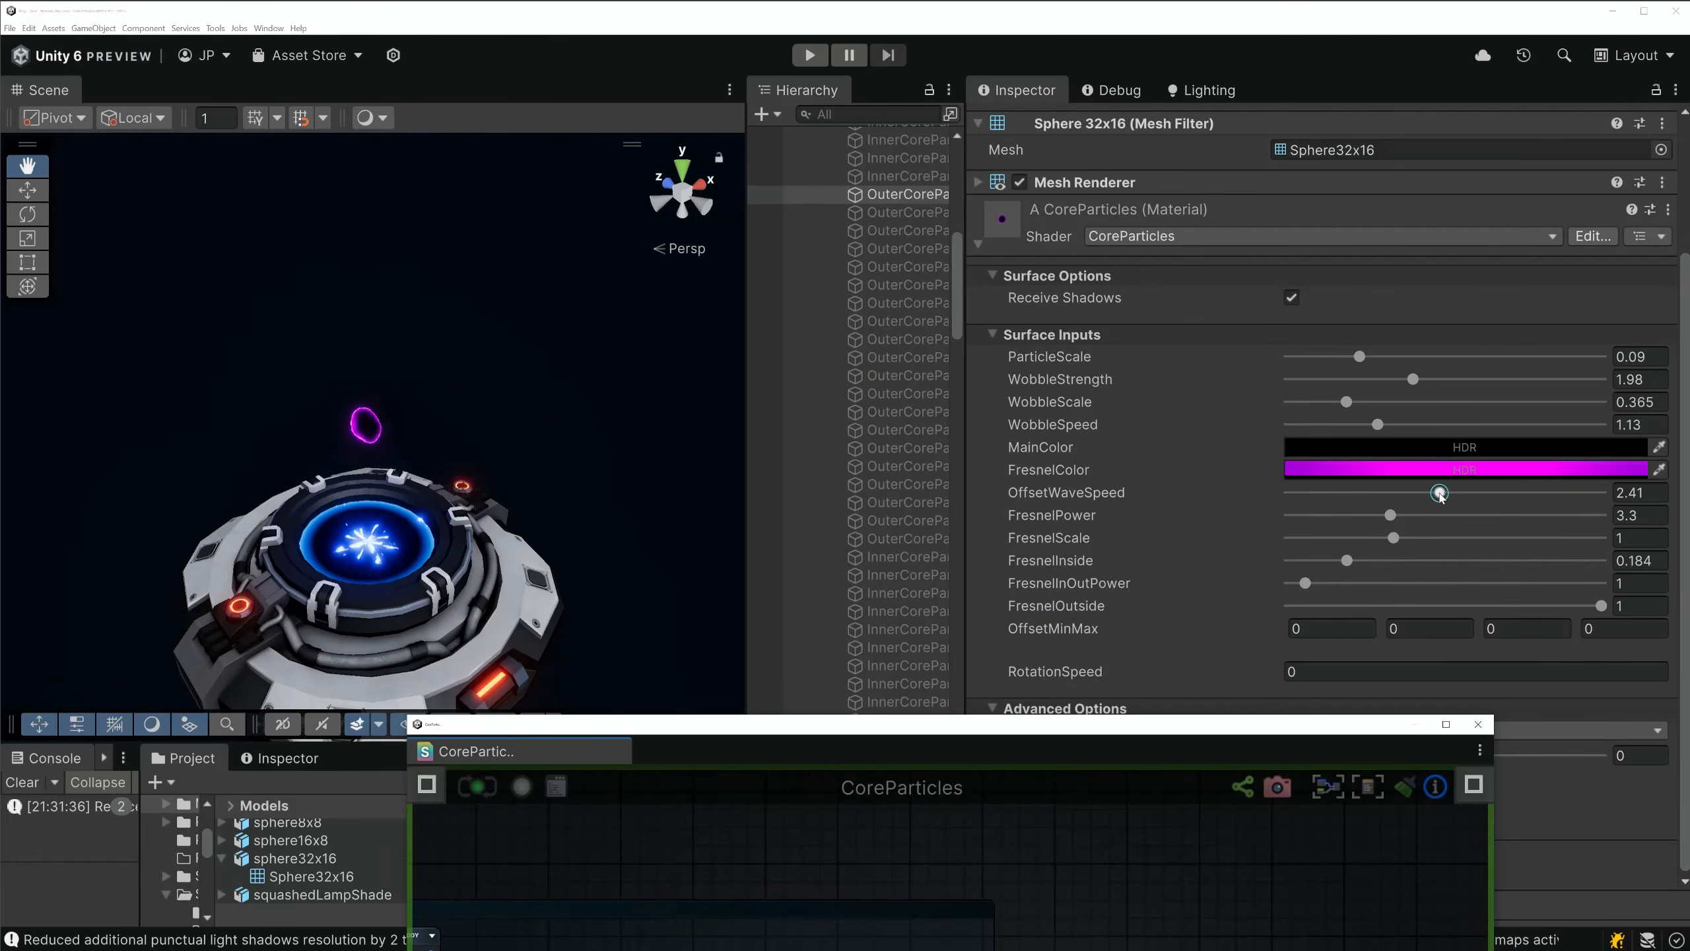
Set the outer particle material's second OffsetMinMax value to 2.39, FresnelInside to 0, FresnelInOutPower to 6.57 and FresnelPower to 0.32
{"action": "left_click_drag", "start_coordinate": [1384, 631], "coordinate": [1509, 622]}
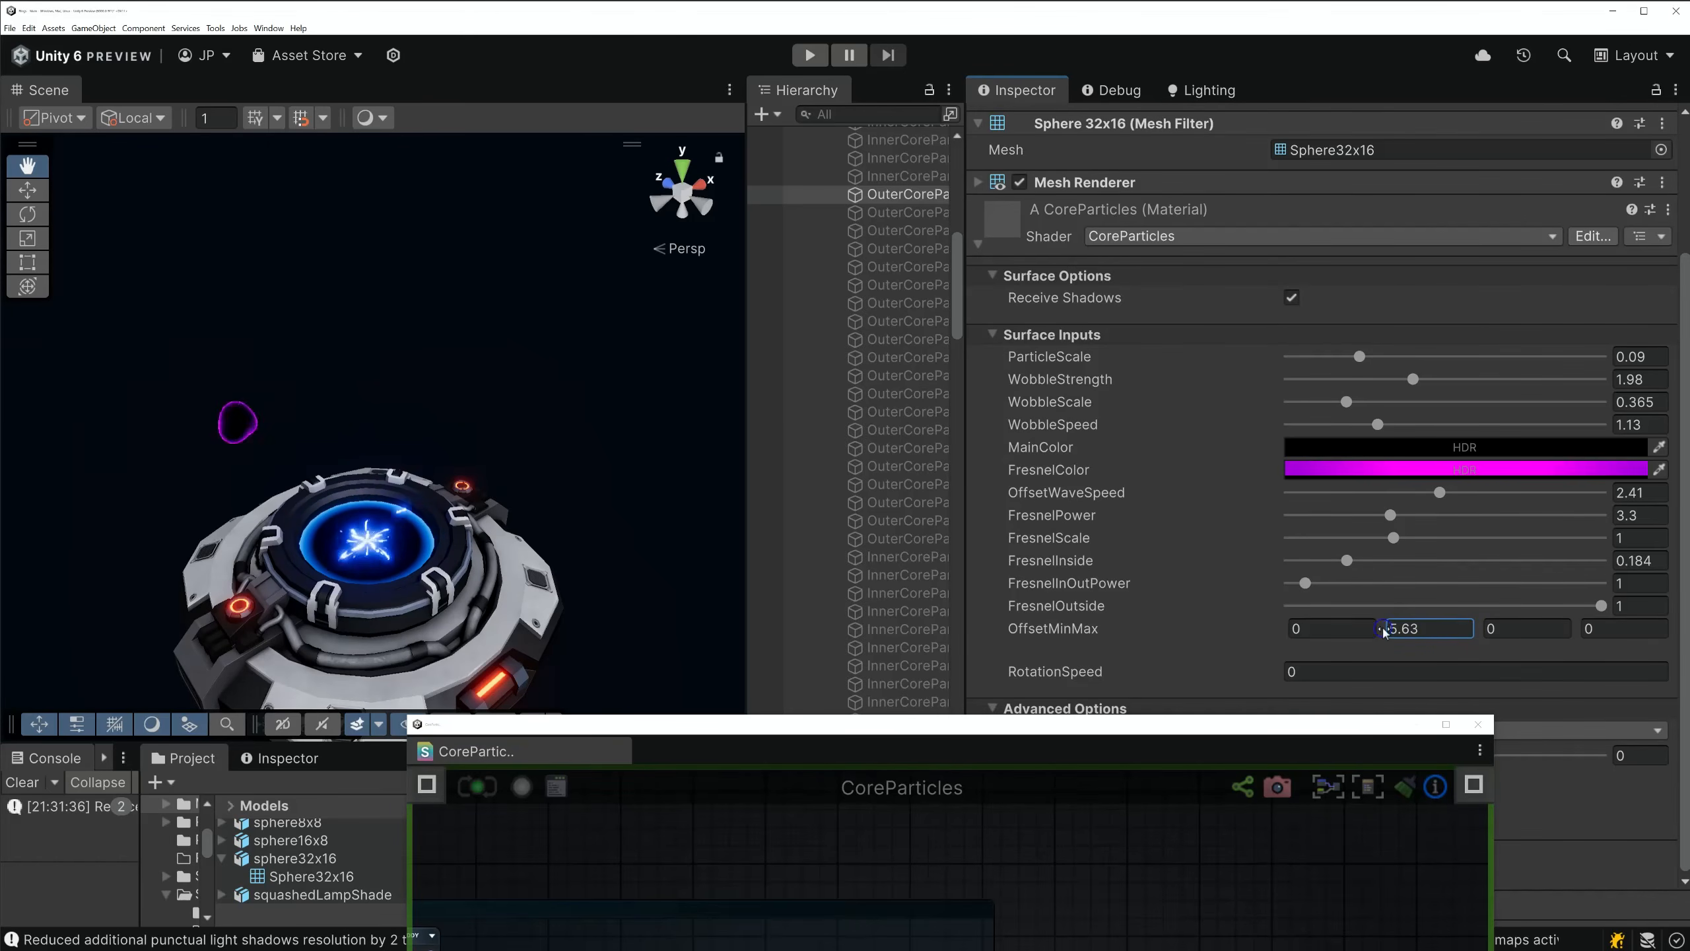
{"action": "left_click_drag", "start_coordinate": [1264, 633], "coordinate": [1245, 627]}
{"action": "left_click_drag", "start_coordinate": [1347, 560], "coordinate": [1311, 586]}
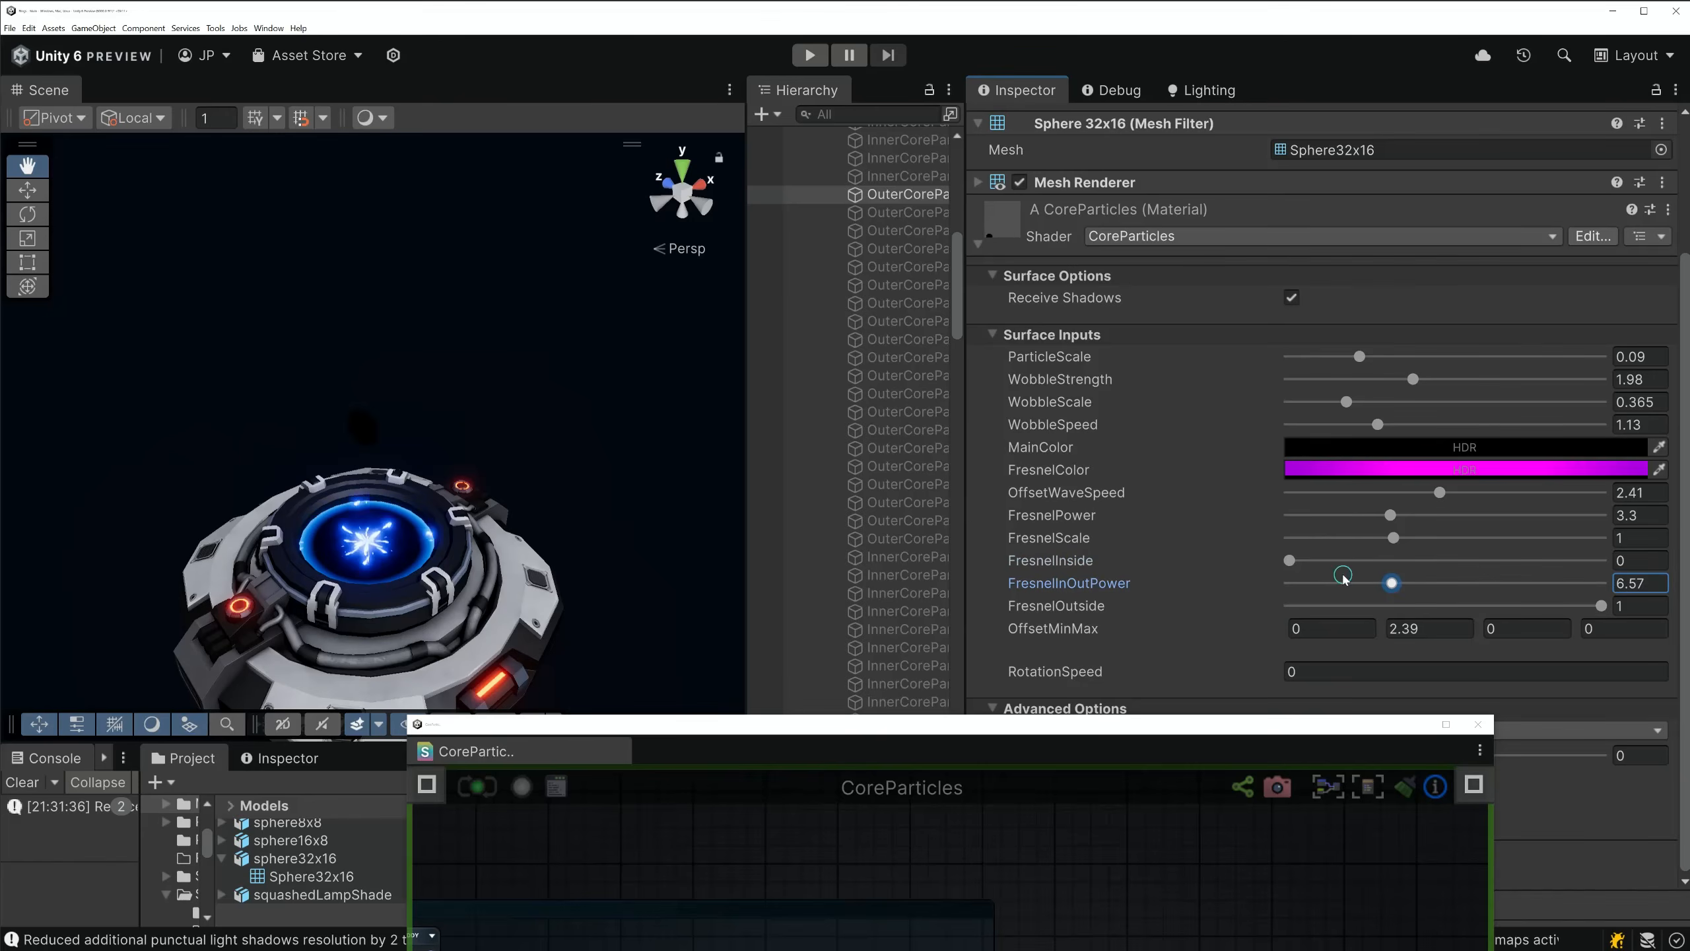
{"action": "left_click_drag", "start_coordinate": [1390, 515], "coordinate": [1296, 517]}
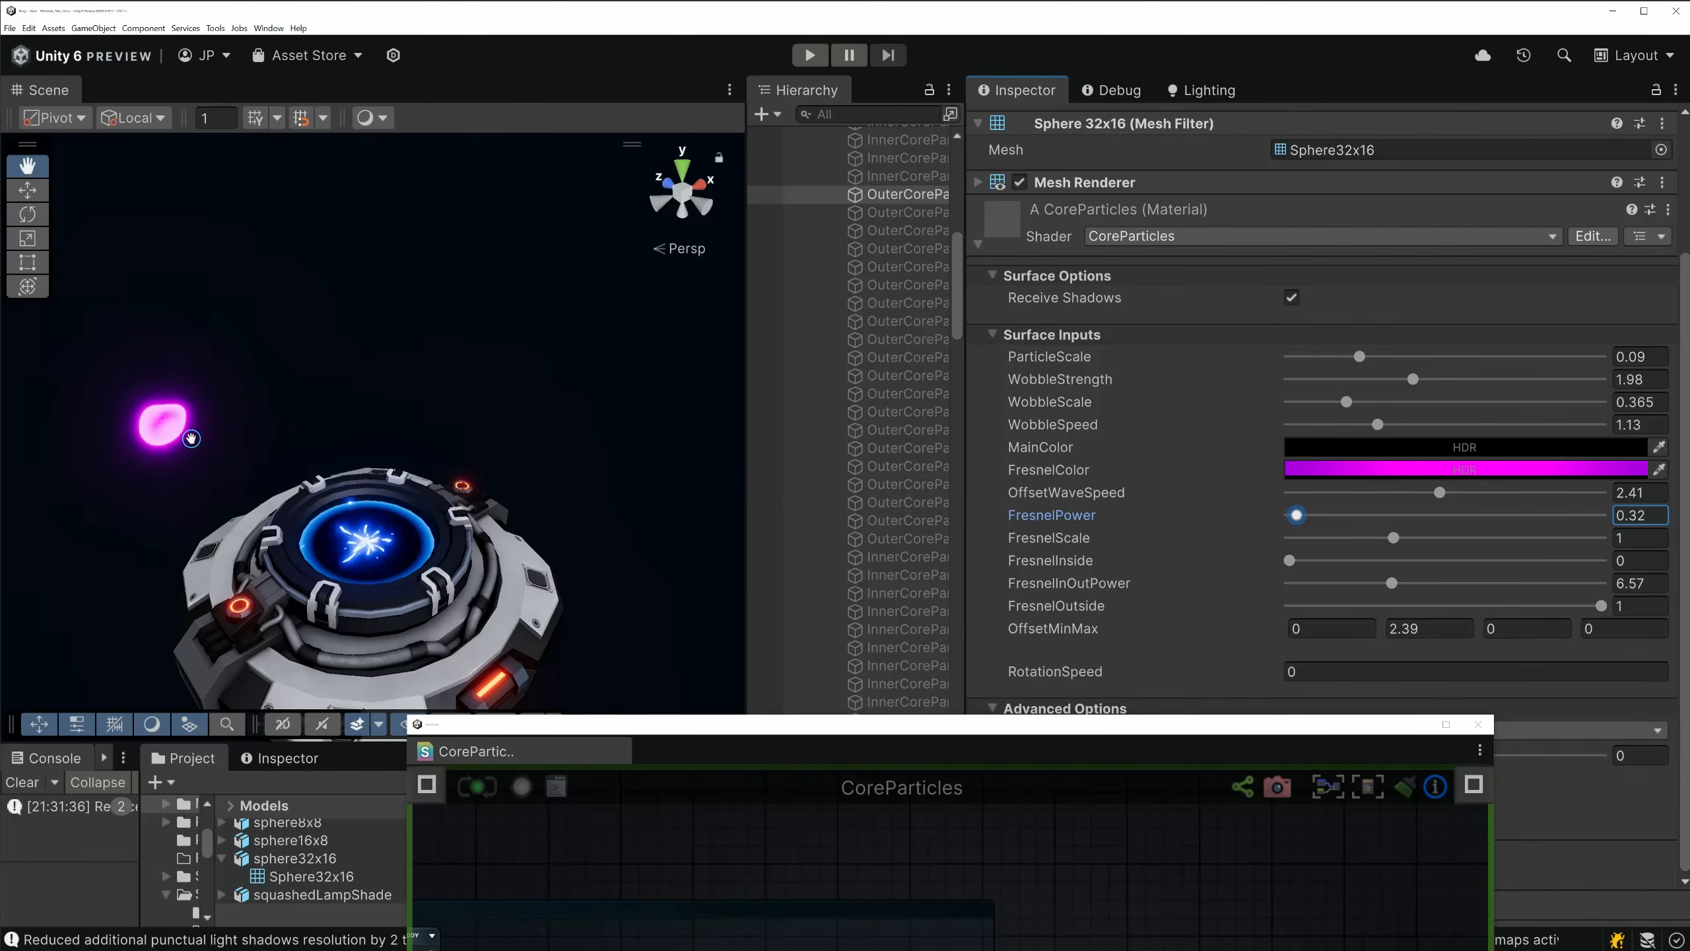
Select the Core Particles object under Atom Model A and raise its Outer Core Active value to 0.356
{"action": "scroll", "coordinate": [895, 326], "scroll_direction": "up", "scroll_amount": 10}
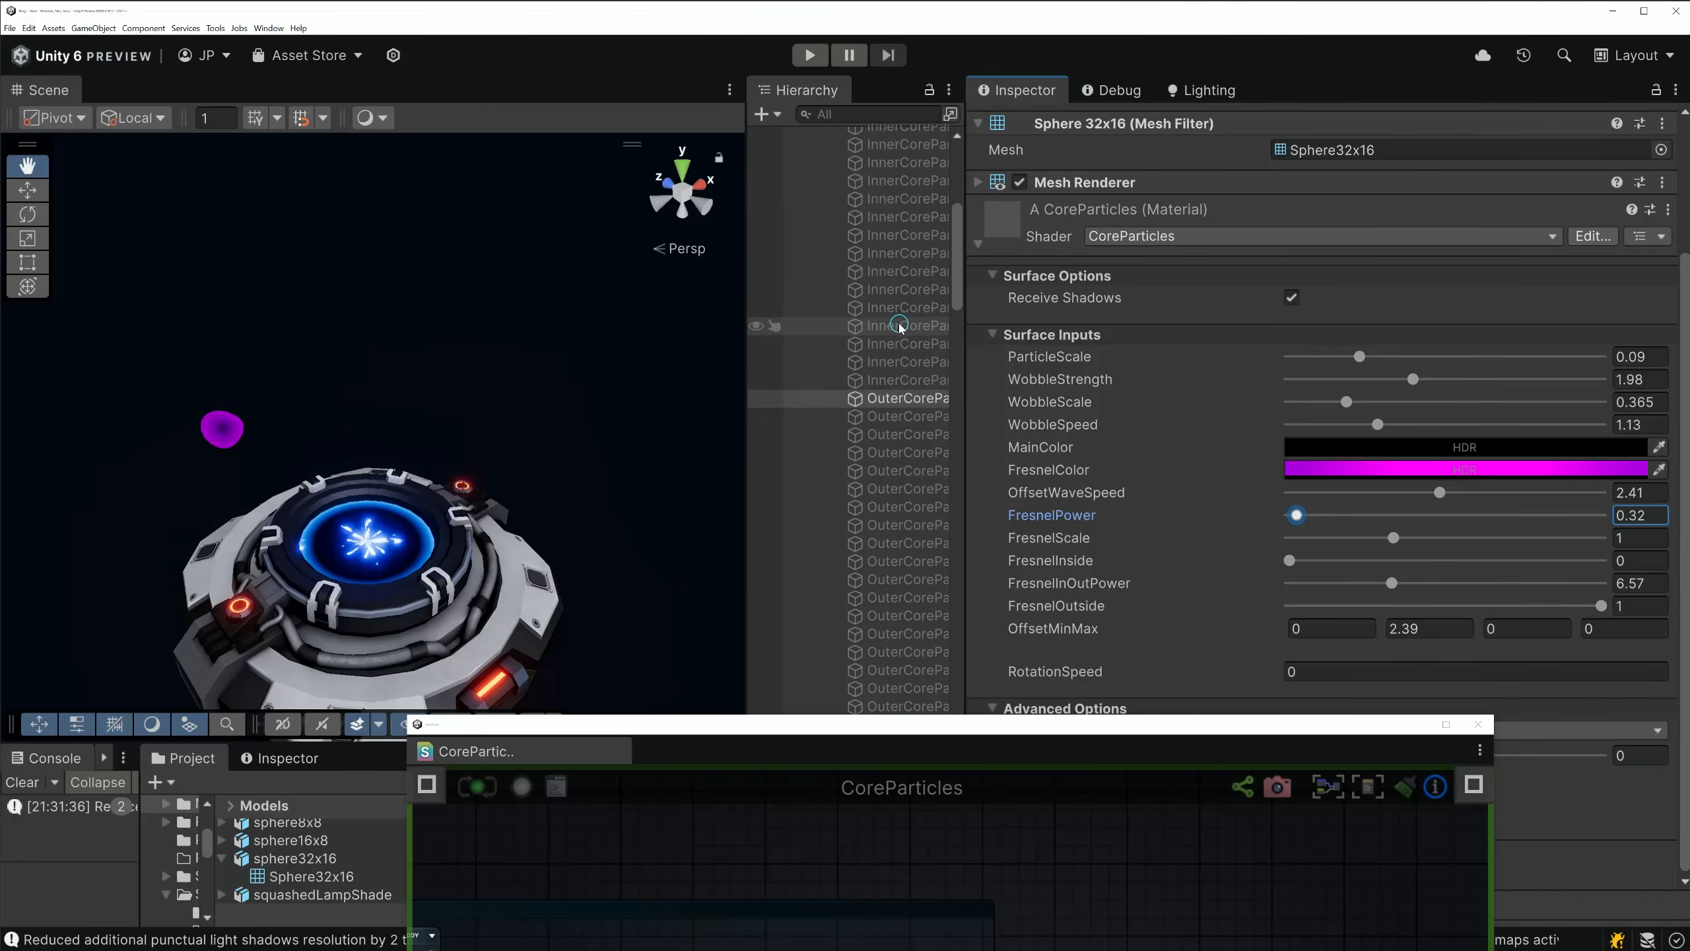
{"action": "left_click", "coordinate": [884, 288]}
{"action": "left_click", "coordinate": [892, 303]}
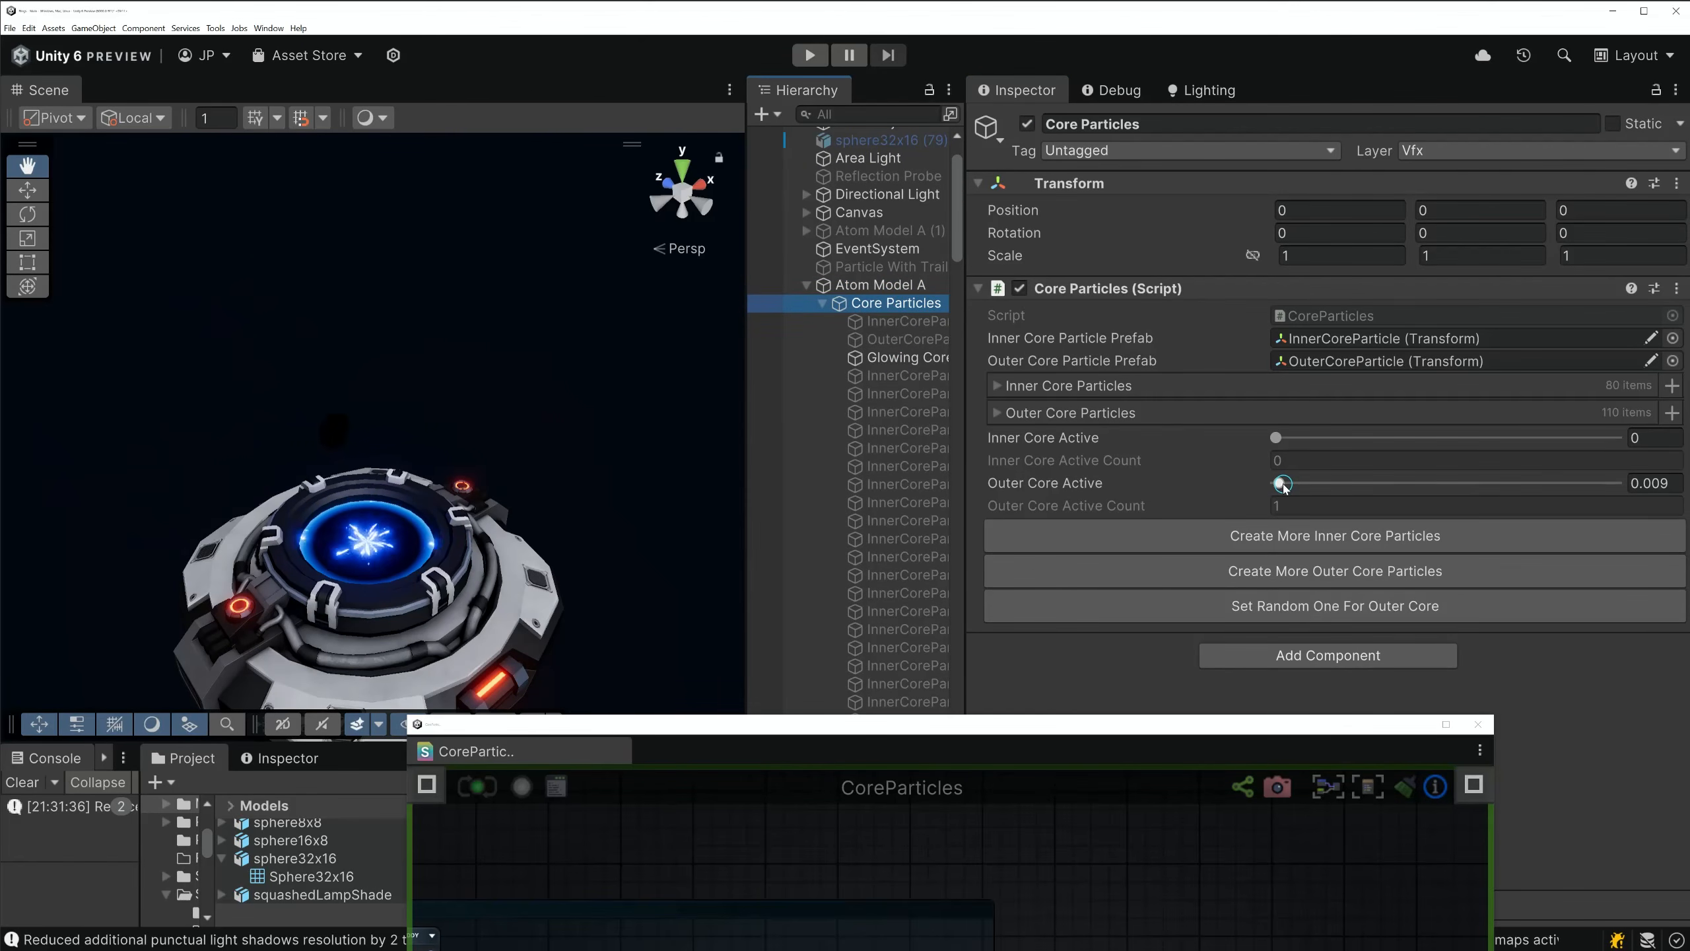
{"action": "left_click_drag", "start_coordinate": [1280, 484], "coordinate": [1397, 482]}
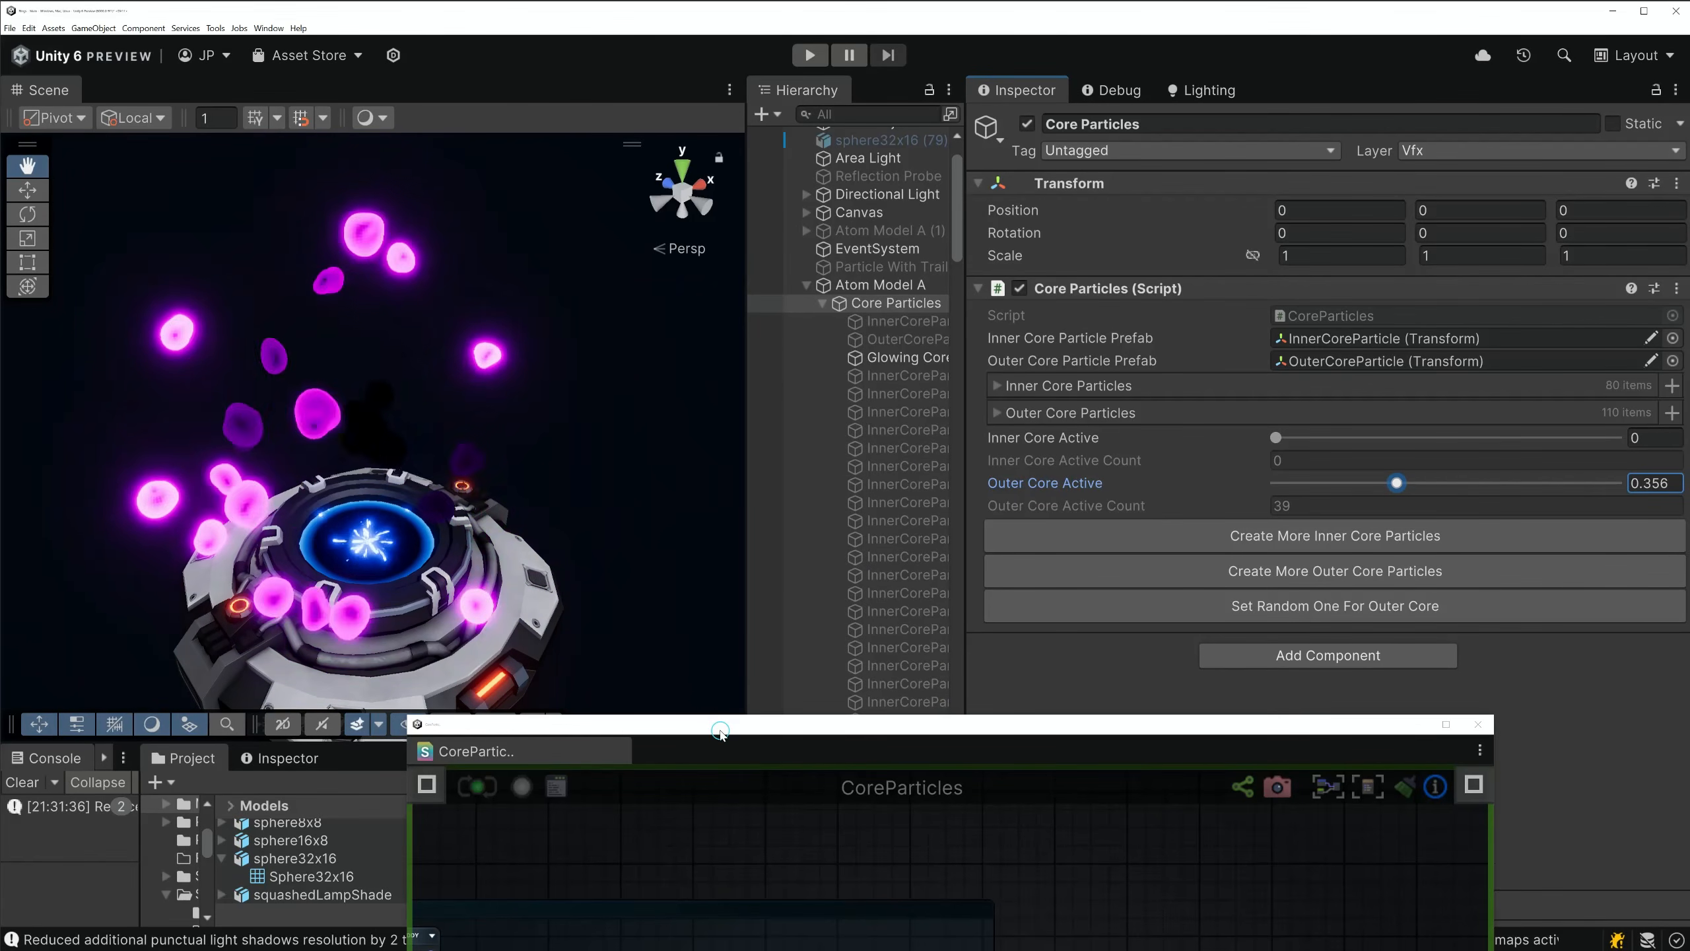
Raise the Inner Core Active value of the Core Particles object to 0.255
{"action": "left_click", "coordinate": [935, 323]}
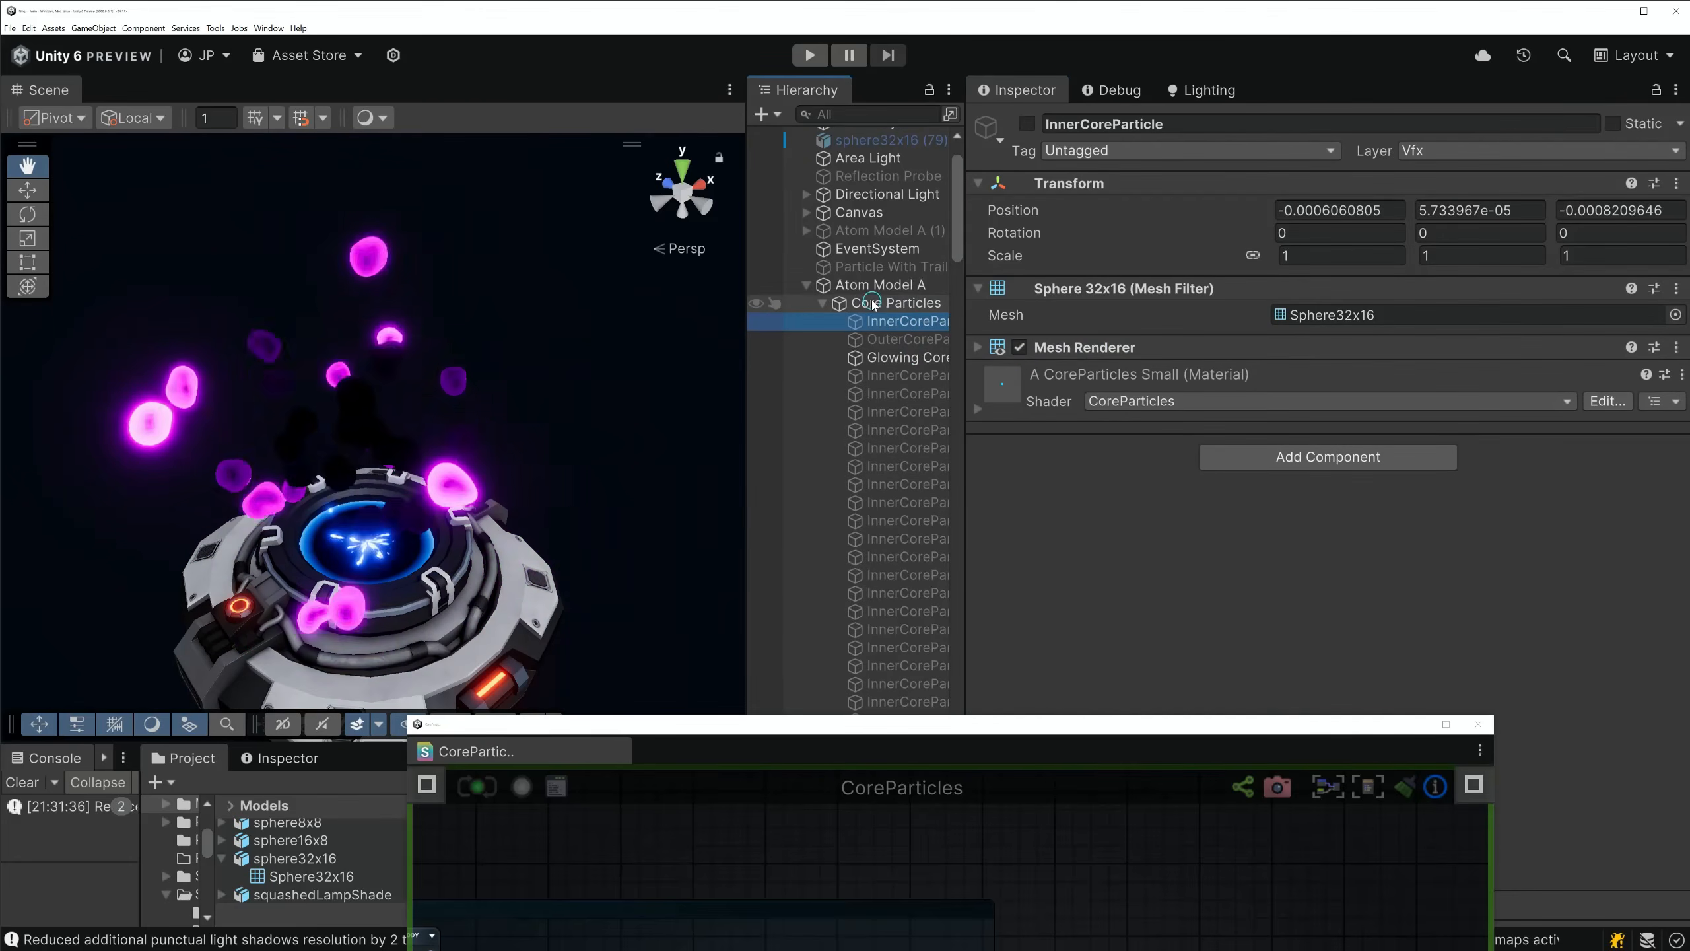
{"action": "left_click", "coordinate": [895, 304]}
{"action": "left_click_drag", "start_coordinate": [1279, 440], "coordinate": [1363, 439]}
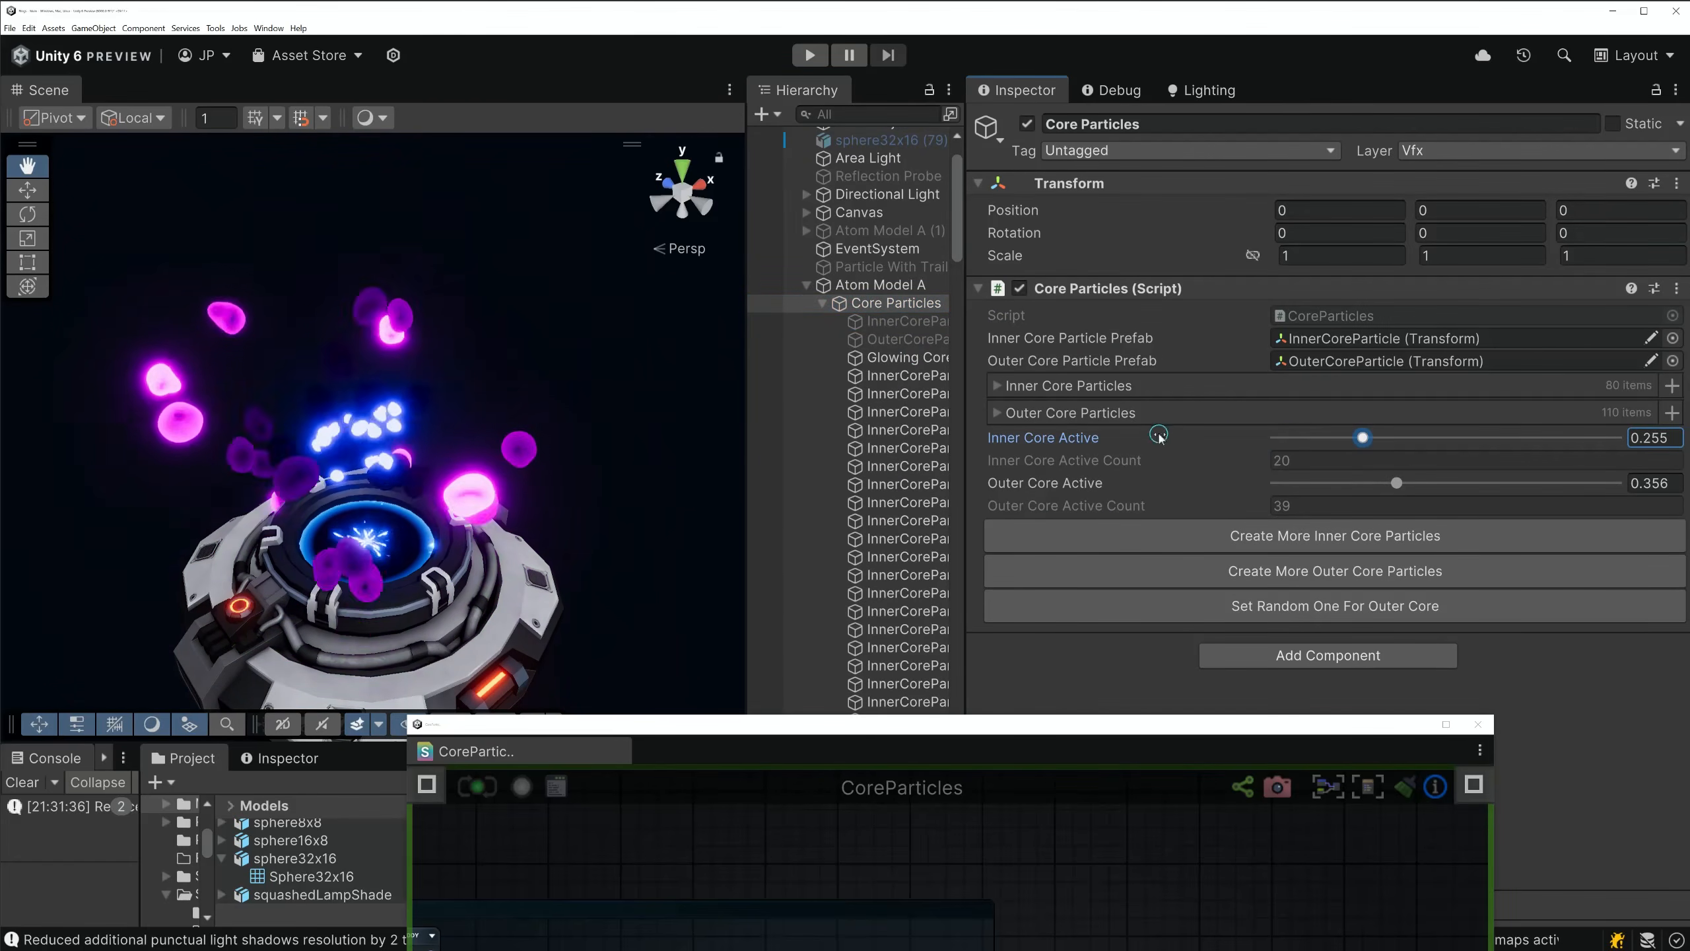
Select one of the active inner core particles and expand its A CoreParticles Small material to show the surface inputs
{"action": "left_click", "coordinate": [899, 502]}
{"action": "left_click", "coordinate": [978, 405]}
{"action": "scroll", "coordinate": [1131, 453], "scroll_direction": "down", "scroll_amount": 3}
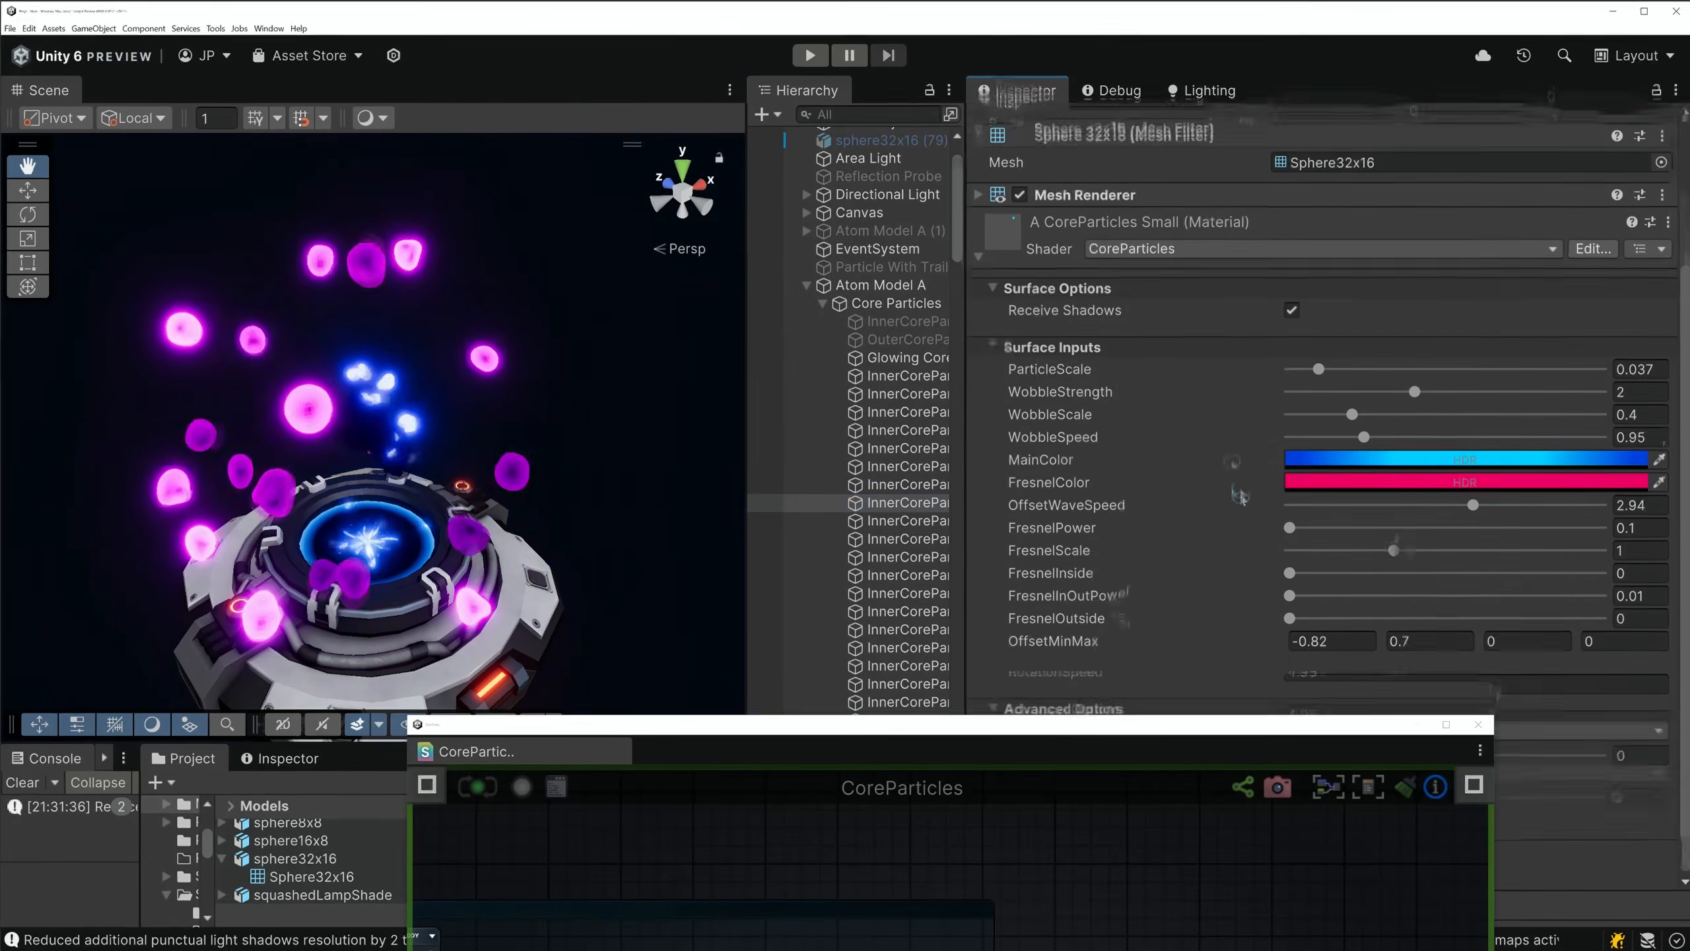